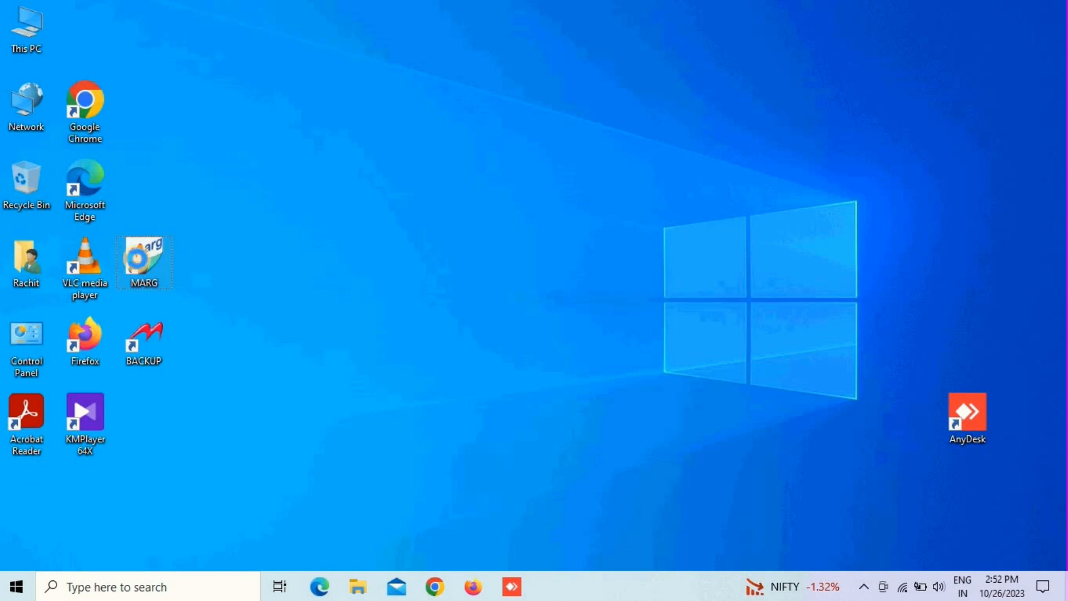
Launch Marg ERP from its desktop shortcut and close the improper-shutdown warning.
right_click(138, 259)
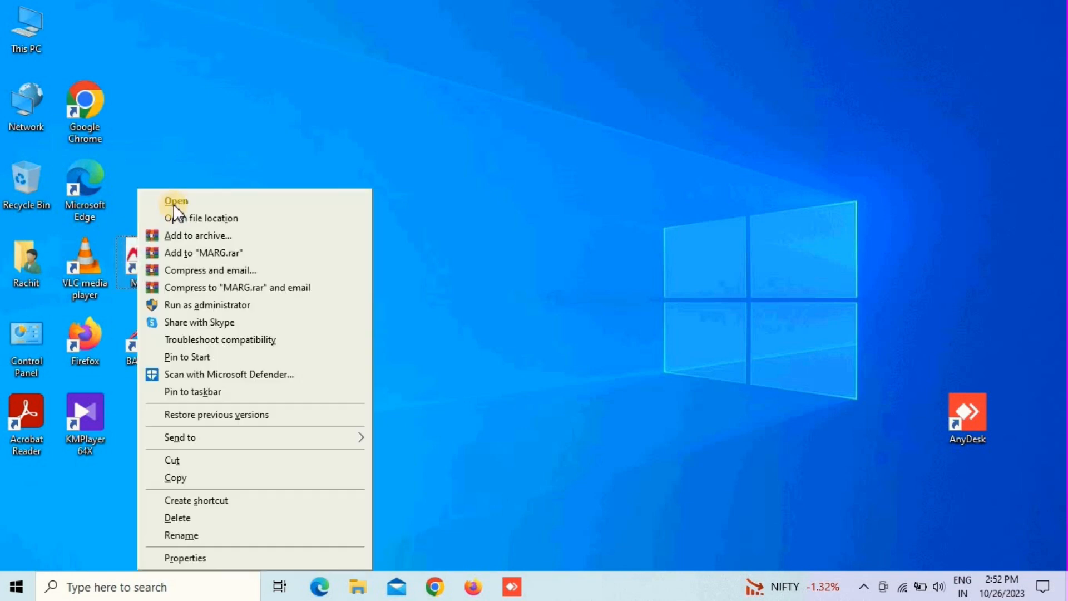
left_click(173, 202)
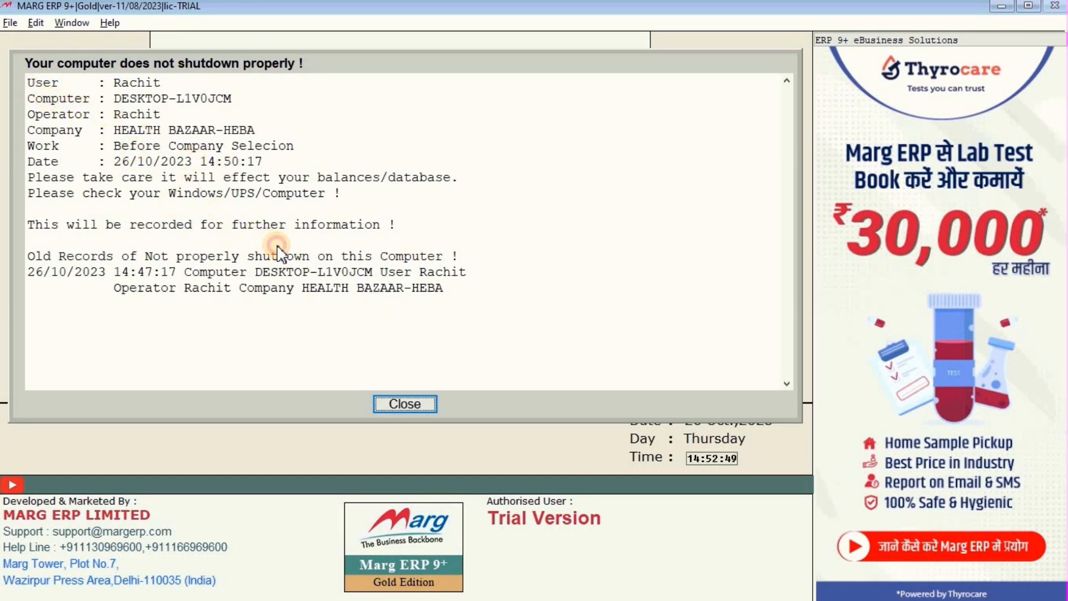
left_click_drag(112, 159, 116, 134)
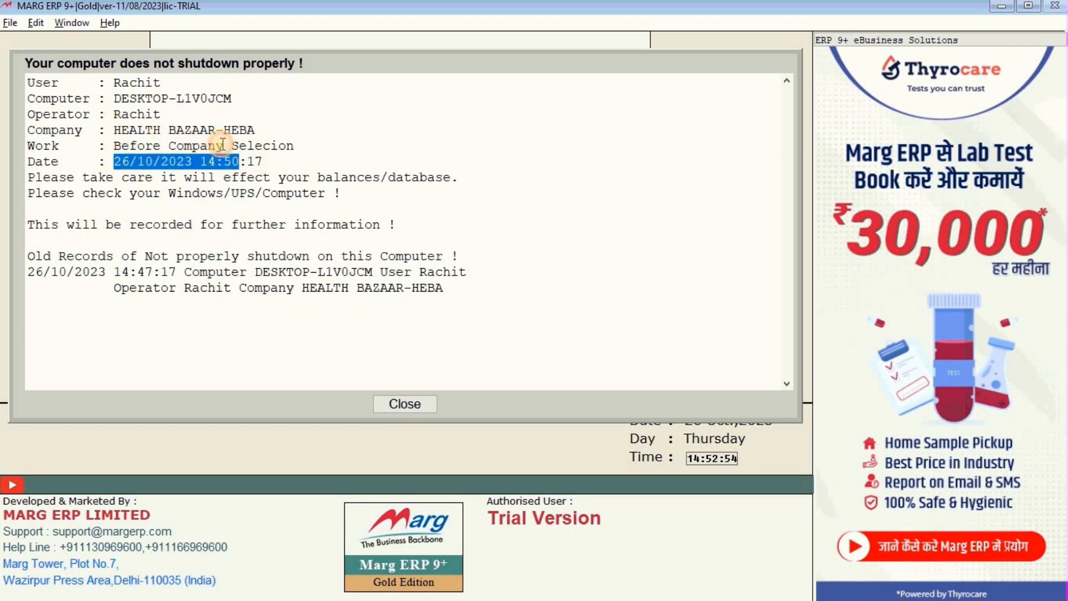
left_click(398, 405)
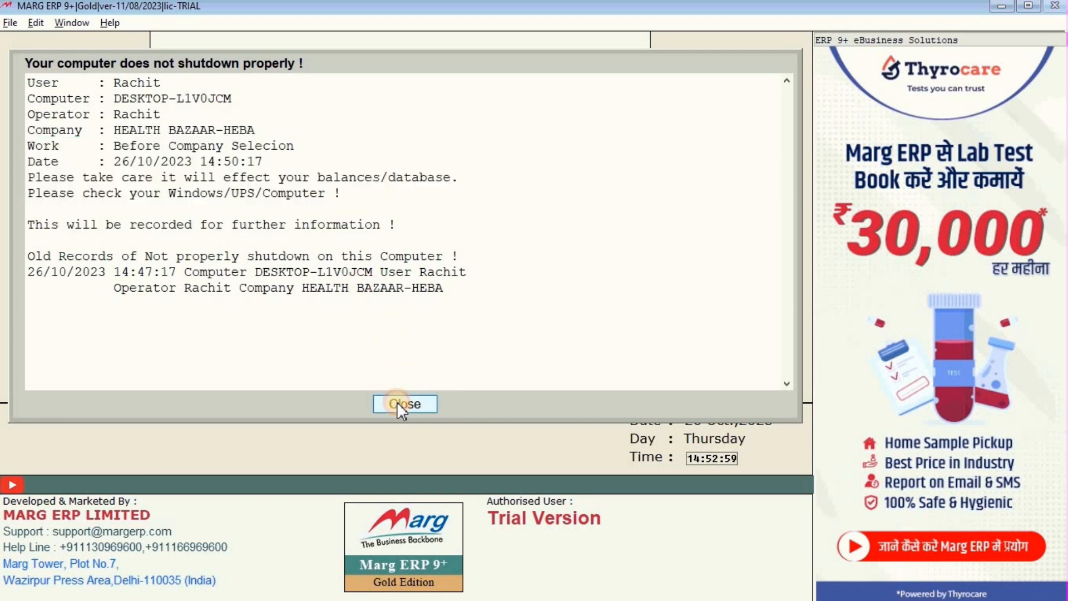
left_click(398, 404)
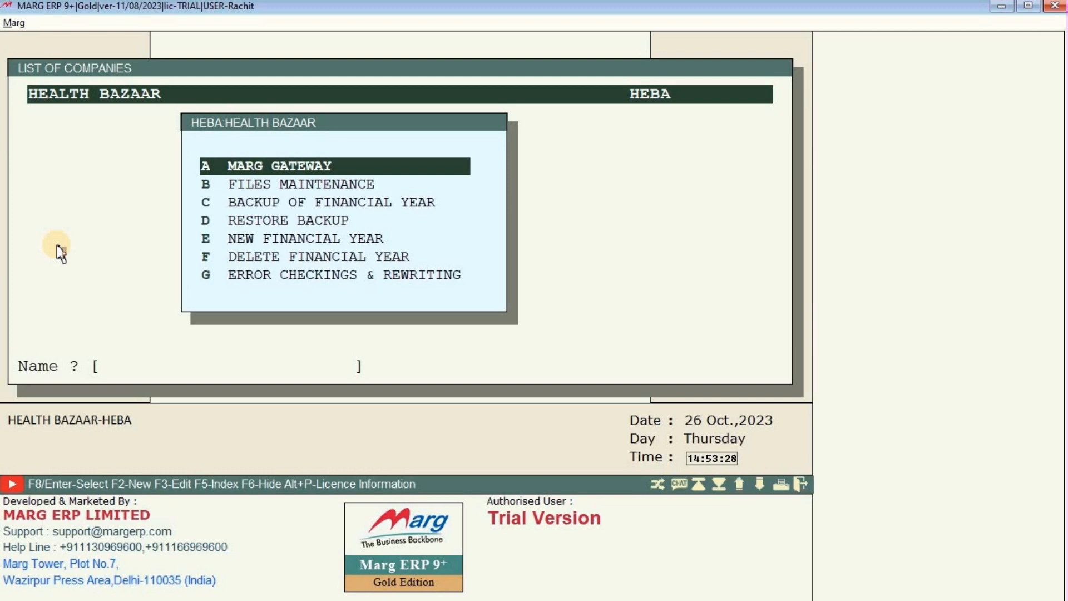
Open HEALTH BAZAAR through Marg Gateway to reach its 2023-2024 dashboard.
key("Return")
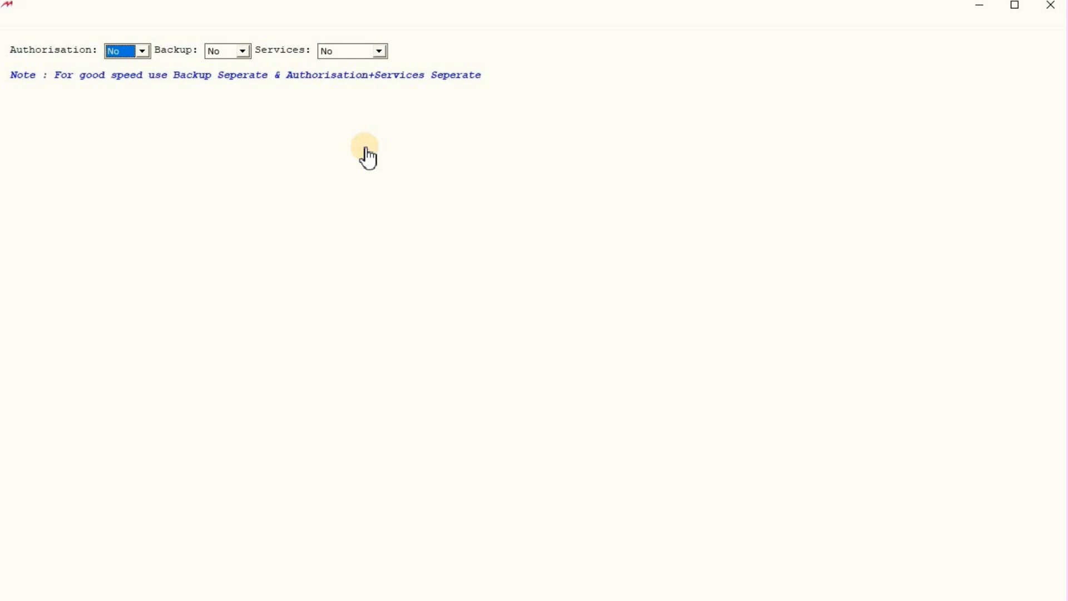
key("Escape")
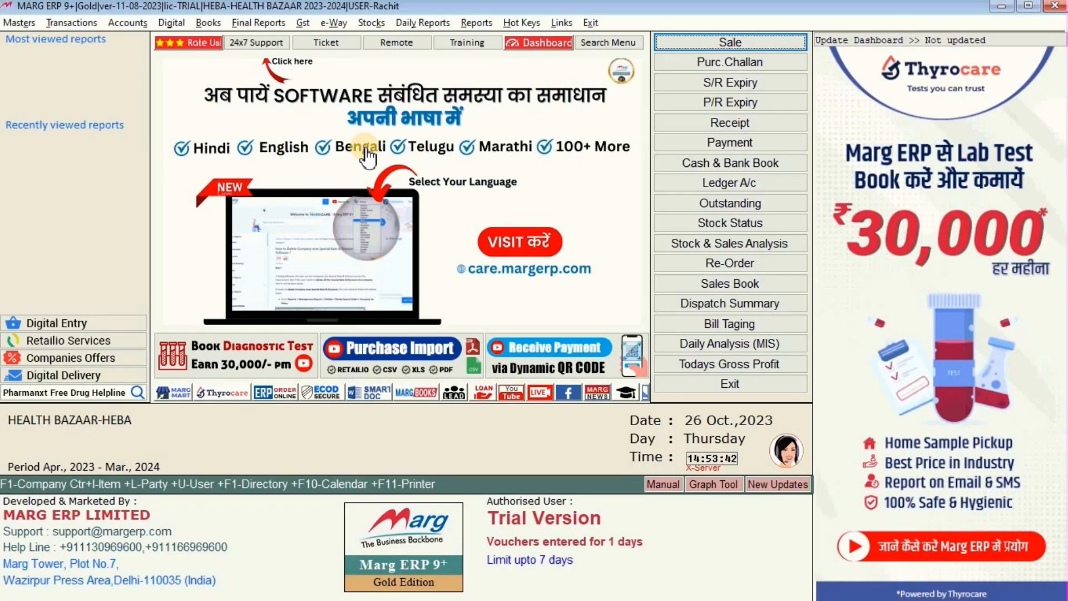
left_click(730, 264)
Open the Item Master list under Masters > Inventory Master and start a new product.
left_click(19, 23)
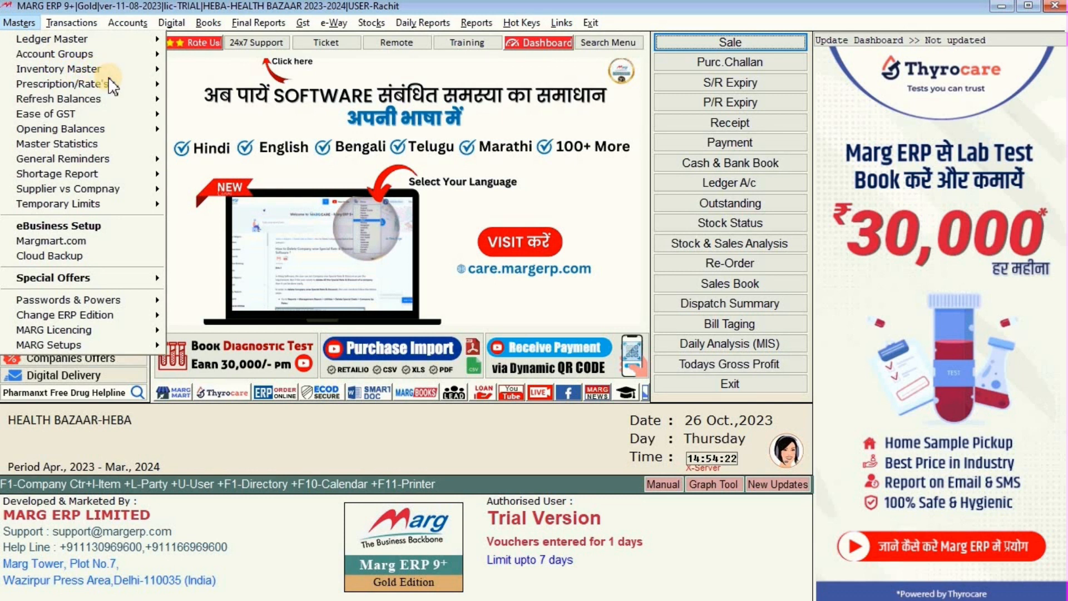
mouse_move(110, 70)
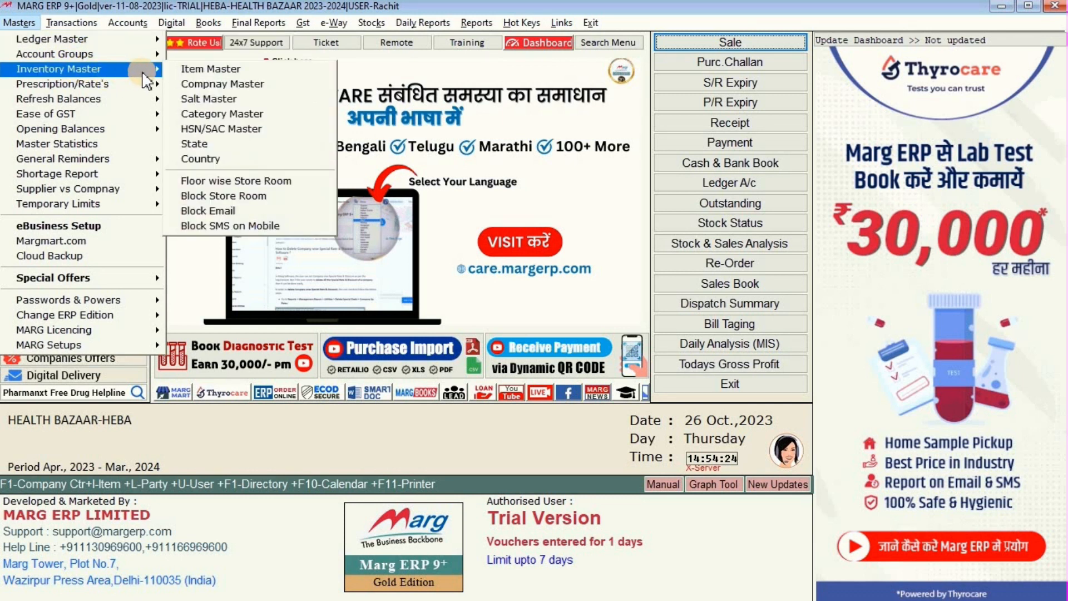
left_click(205, 69)
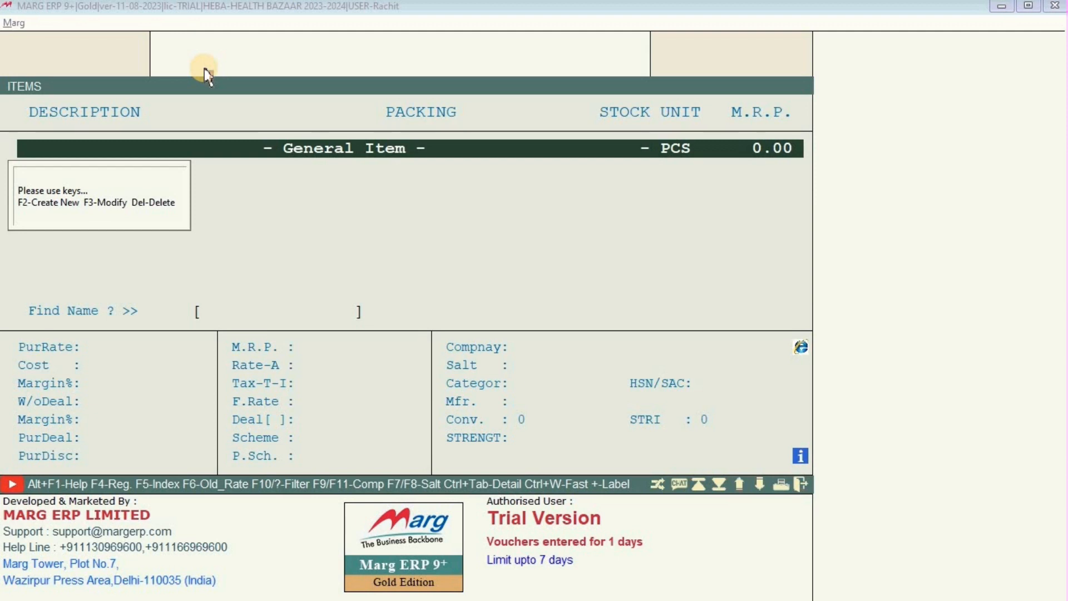
key("F2")
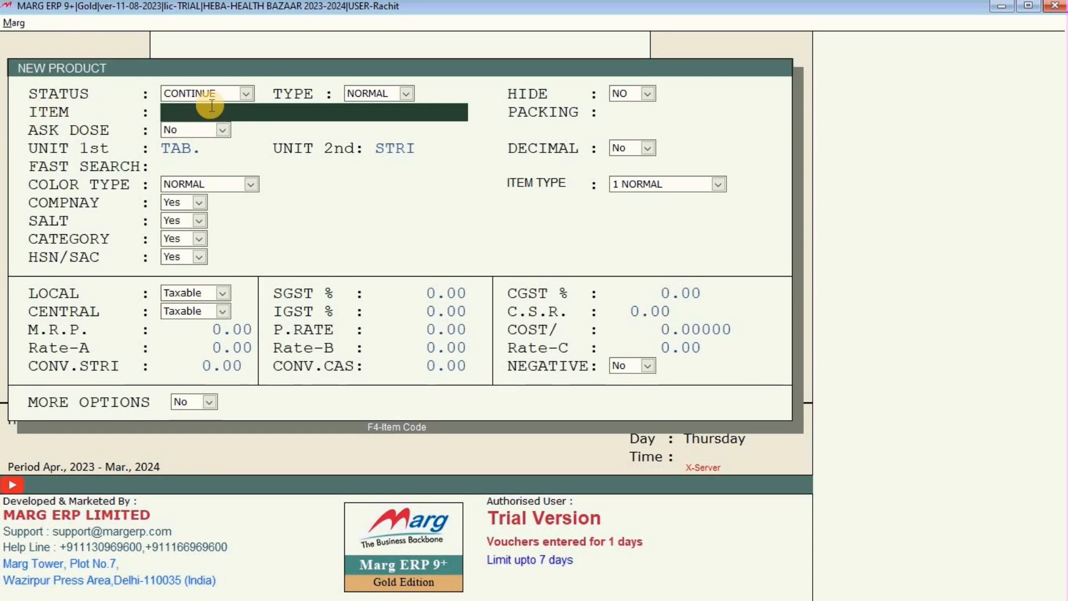
Enter CROCIN TAB 20MG as the new product's item name.
type("CROCIN TAB")
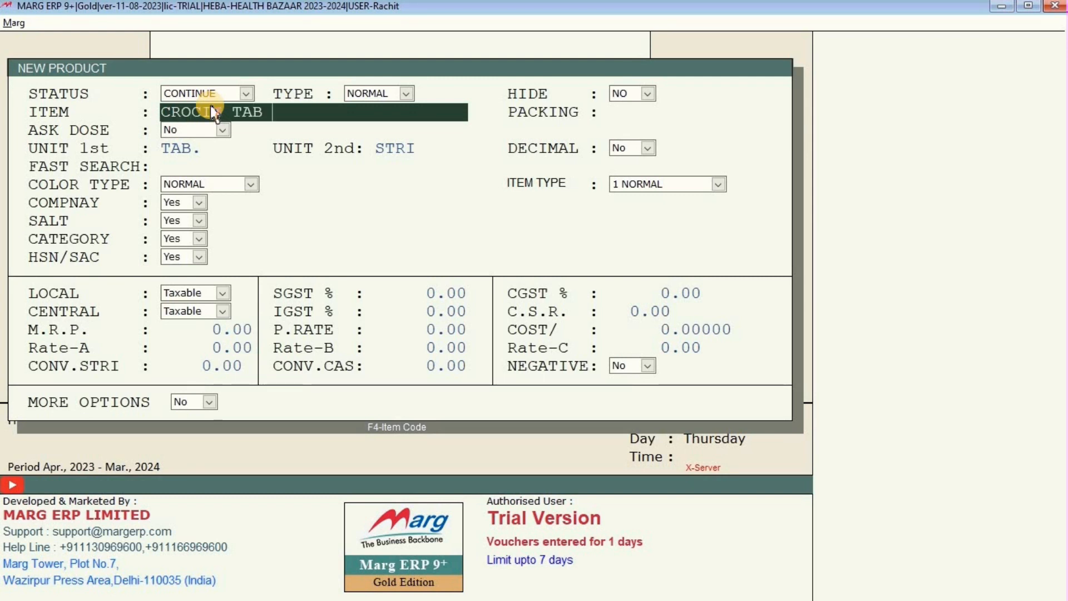
type(" 20MG")
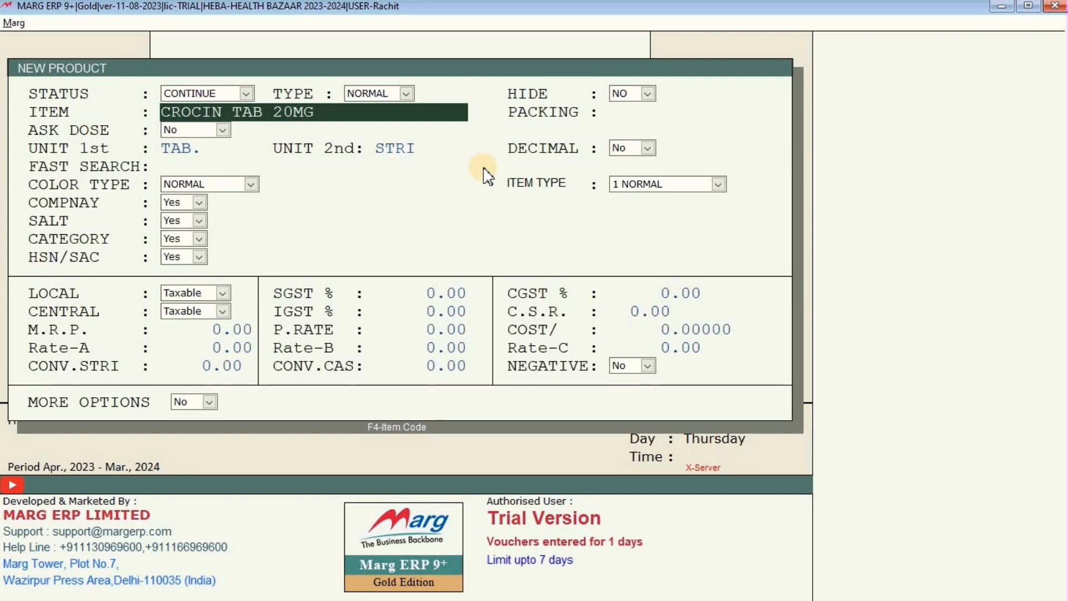
key("Return")
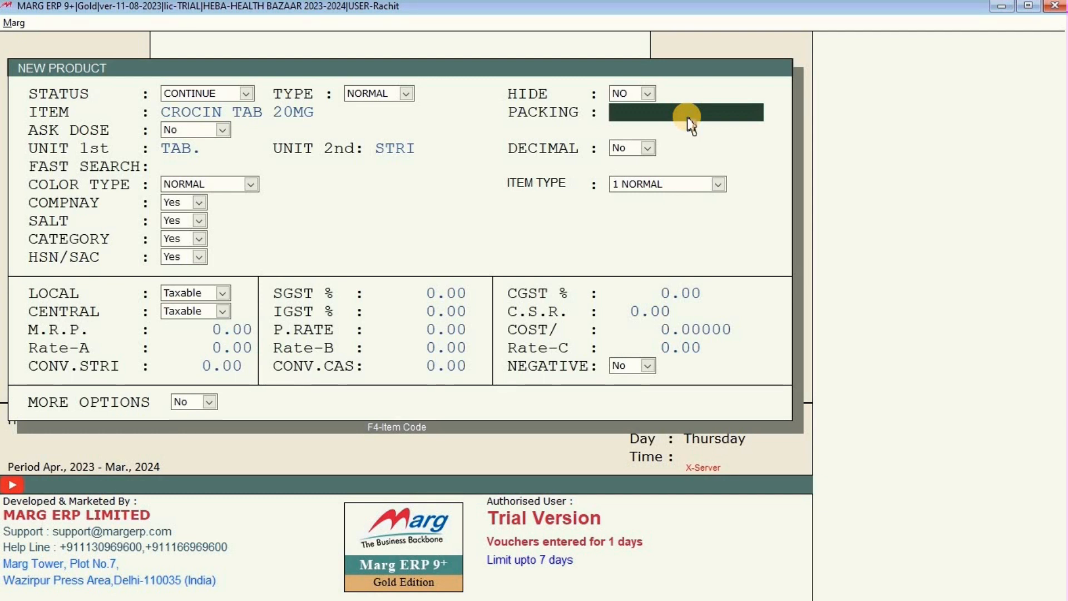
Set the product's packing to 10TAB and advance to the first unit.
type("10")
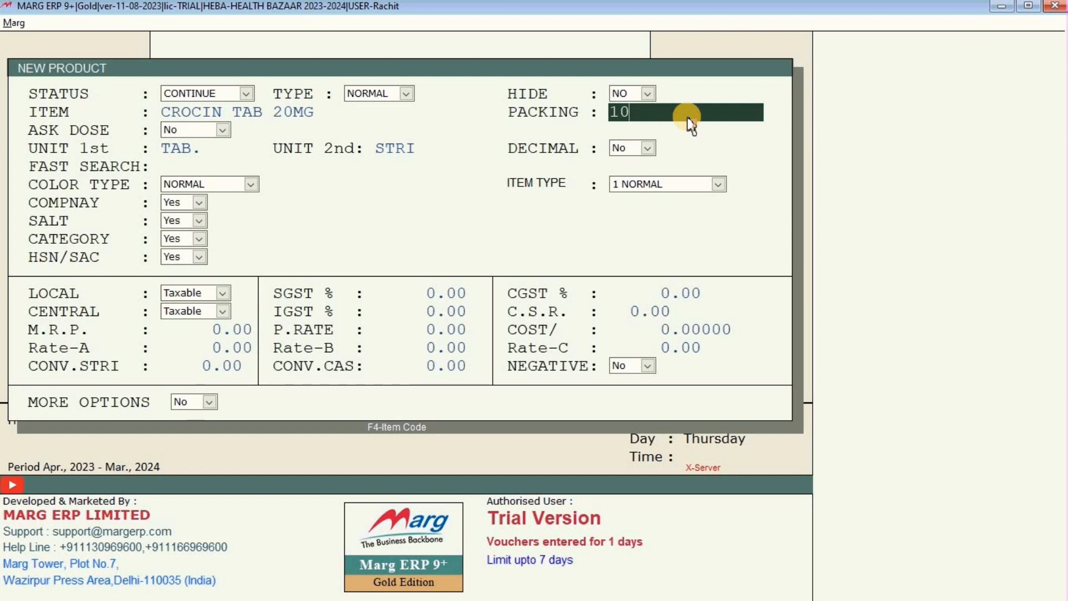
type("TA")
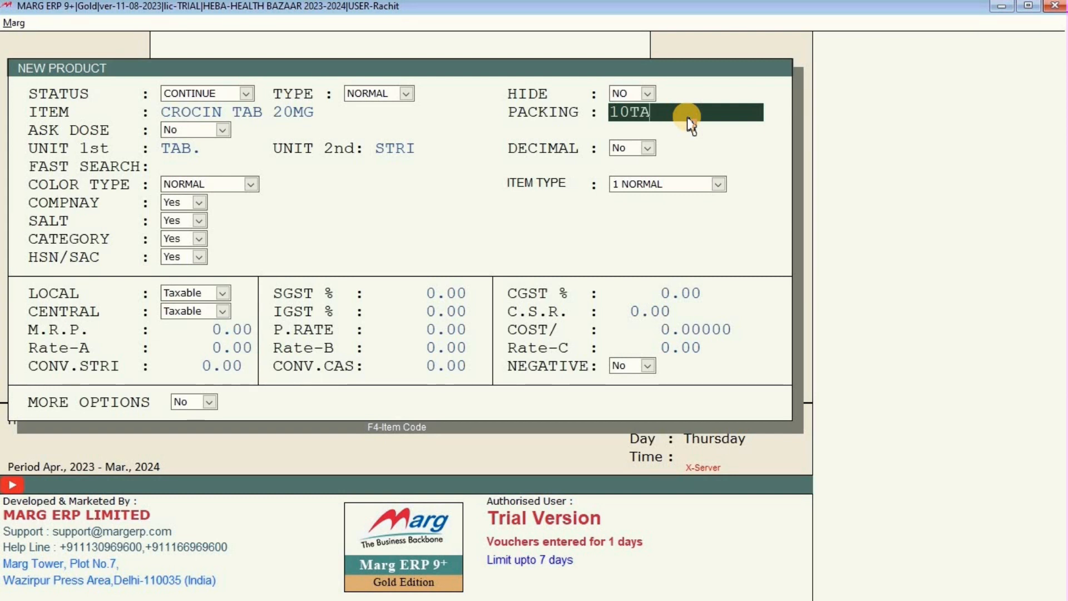
type("B")
key("Return")
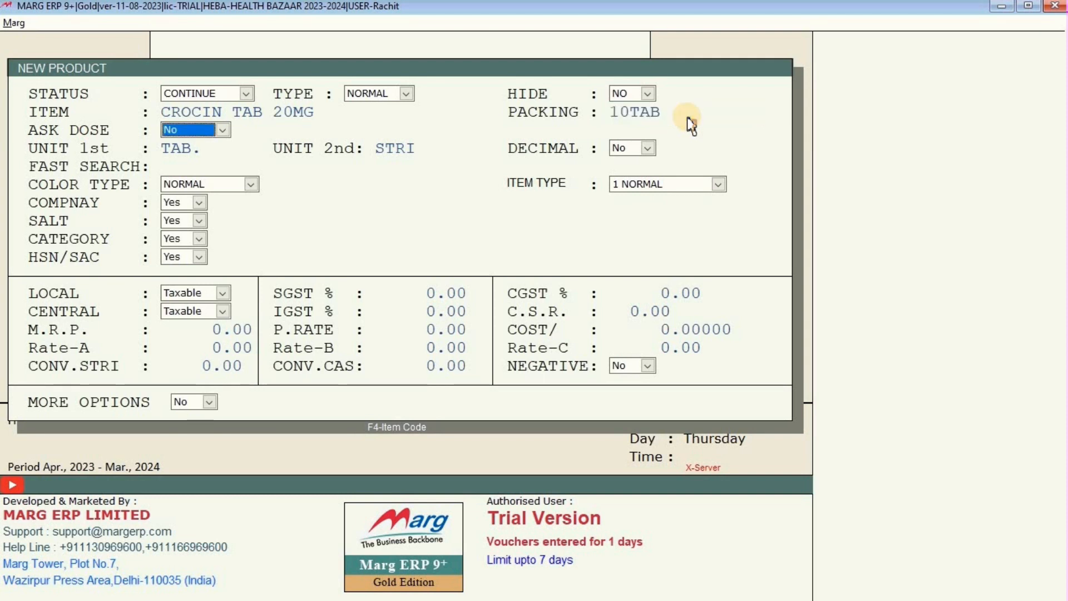
left_click(687, 118)
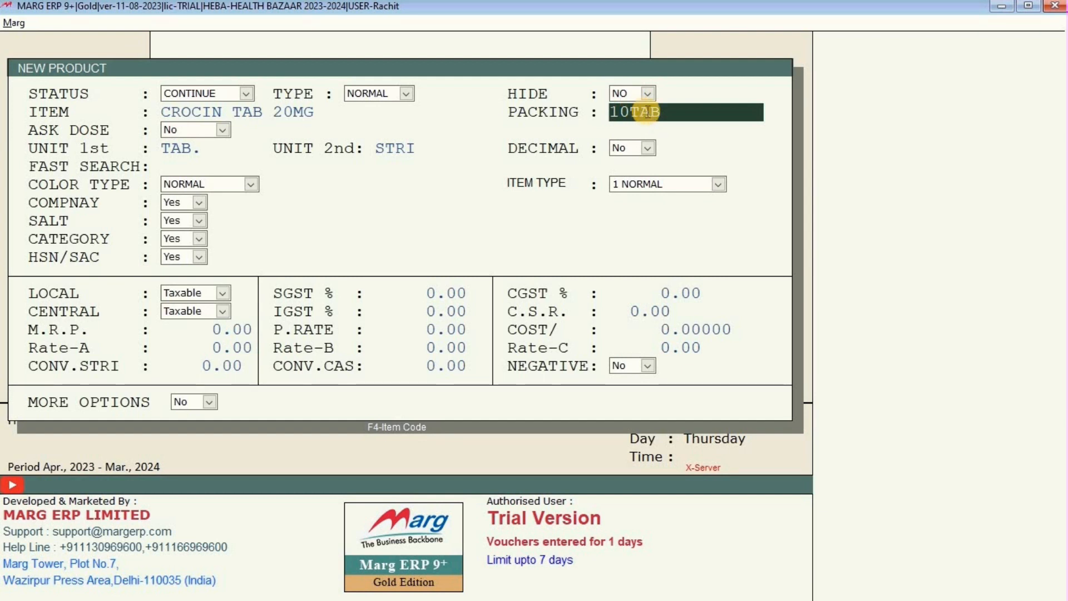
key("Return")
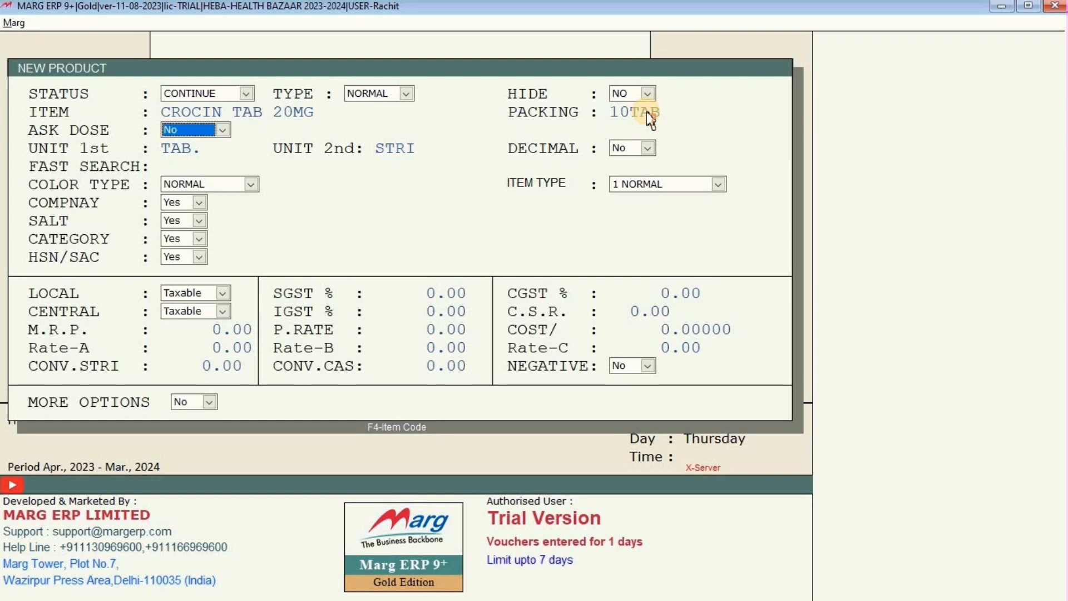
key("Return")
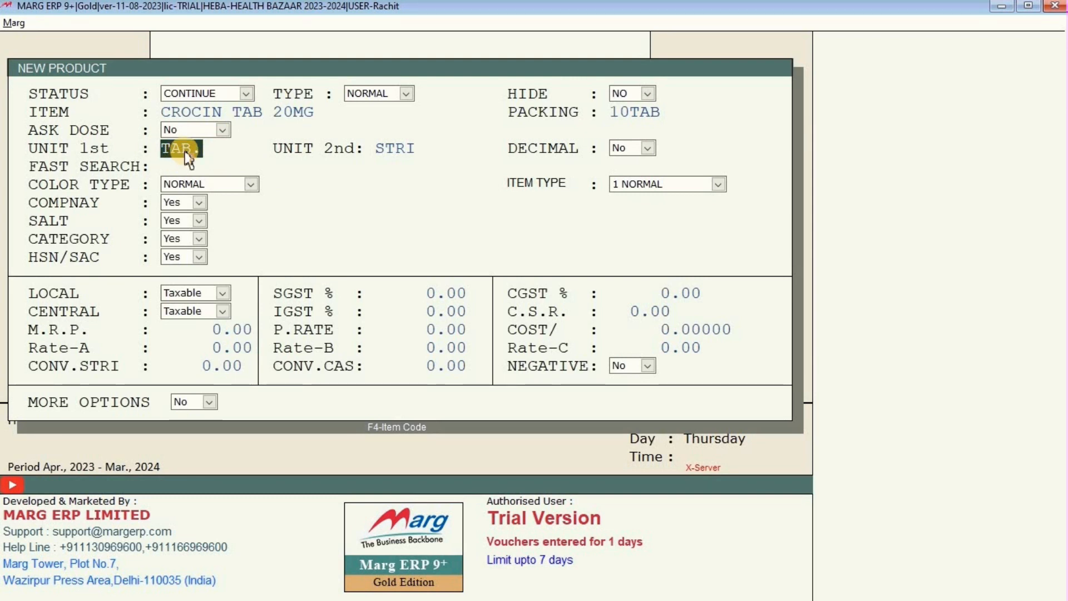
Try SYP and PCS as the first unit and clear the second unit.
key("Return")
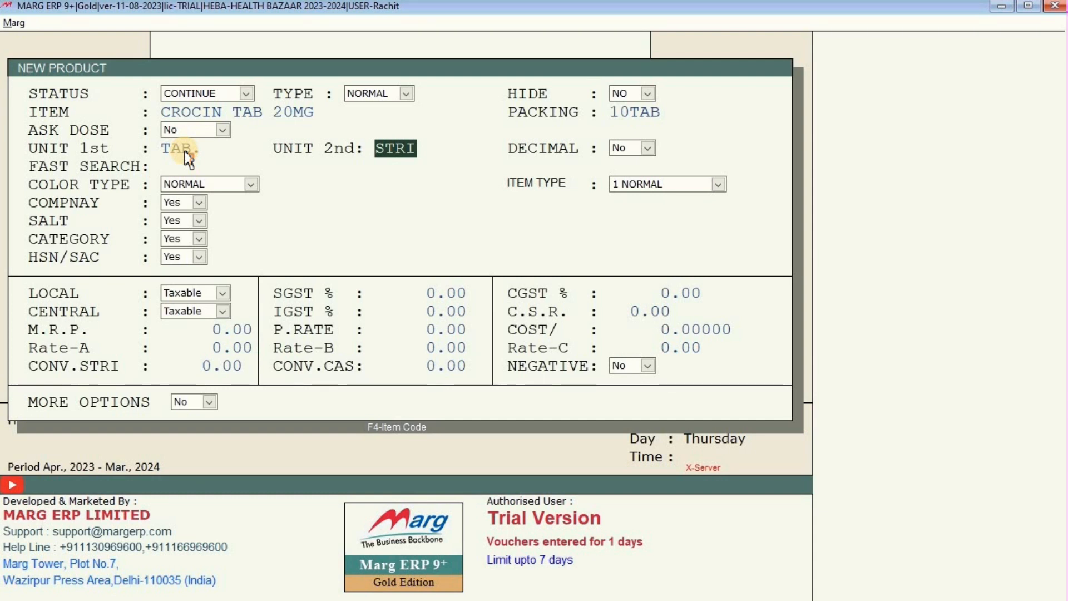
left_click(186, 152)
key("BackSpace")
key("BackSpace")
key("BackSpace")
key("BackSpace")
type("SYP")
key("Return")
key("BackSpace")
key("BackSpace")
key("BackSpace")
key("BackSpace")
type("SYP")
key("BackSpace")
key("BackSpace")
key("BackSpace")
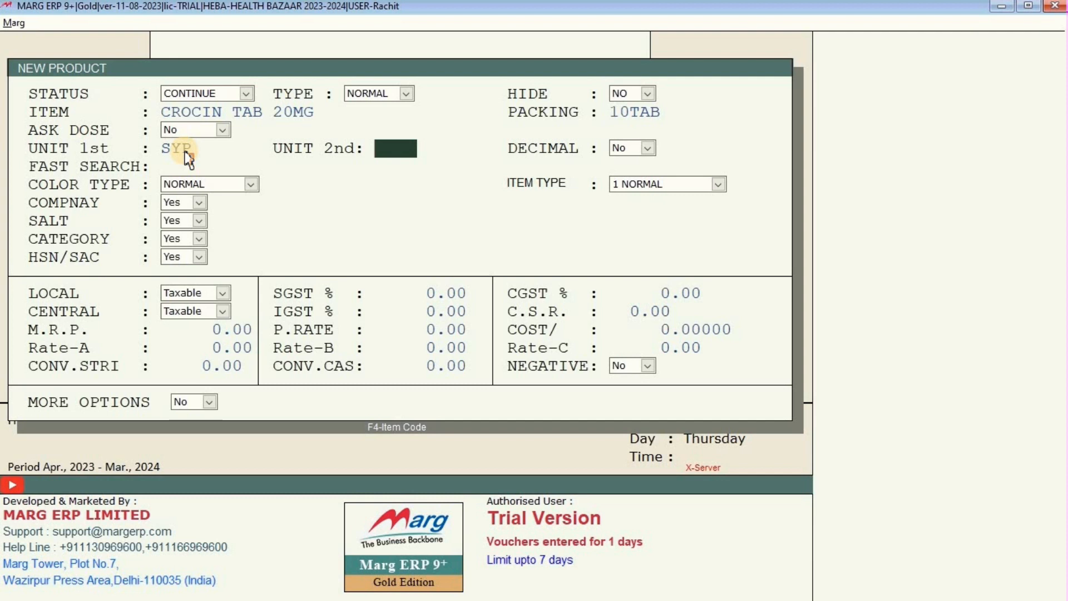
key("Up")
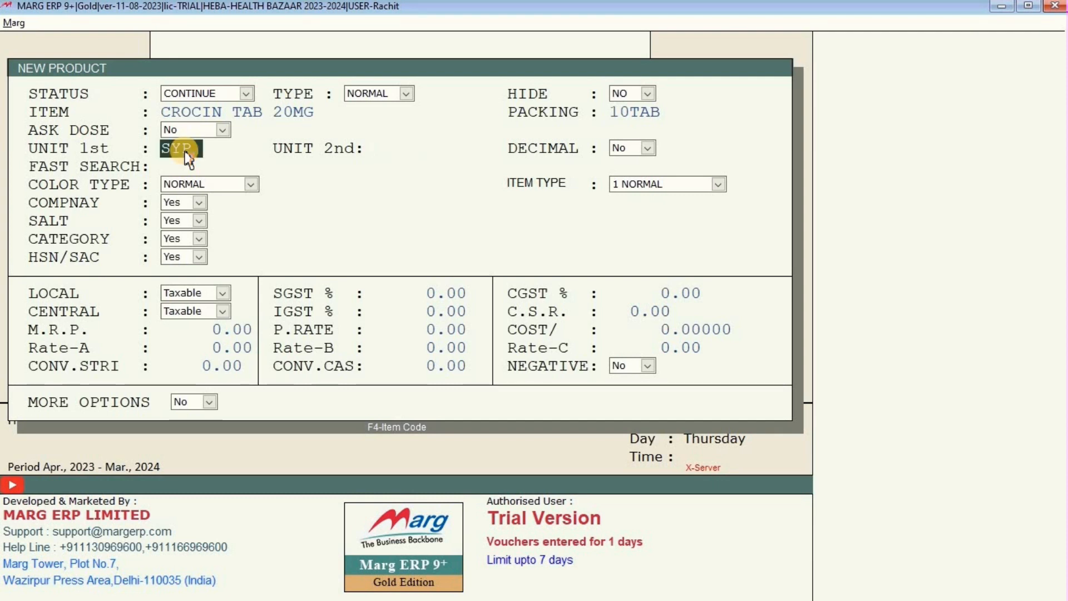
type("PCS")
key("BackSpace")
key("BackSpace")
key("BackSpace")
Restore TAB. as the first unit and set the second unit to STRP.
key("Up")
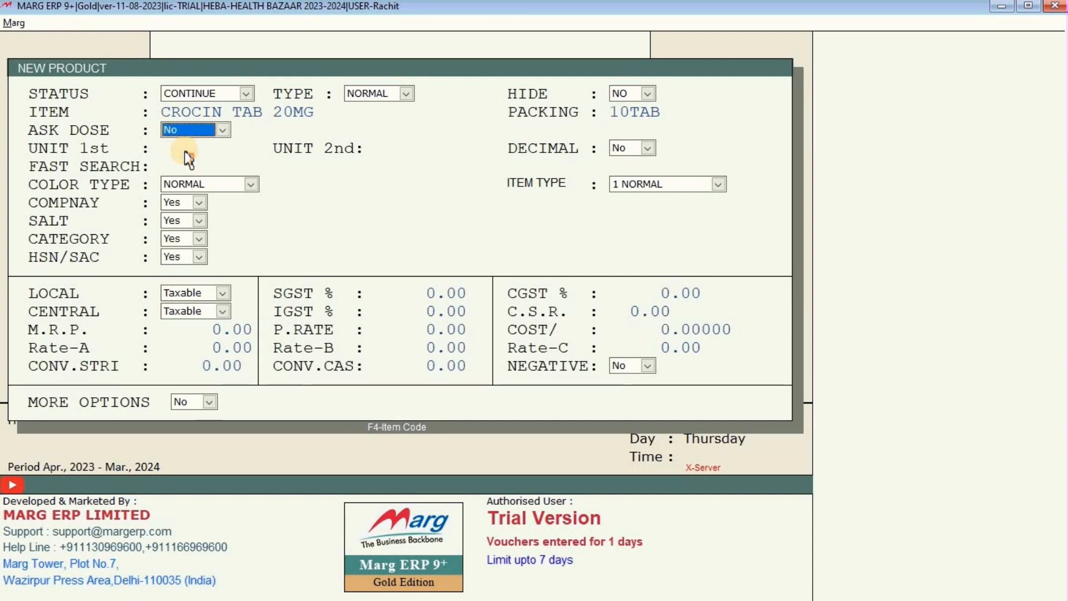
key("Return")
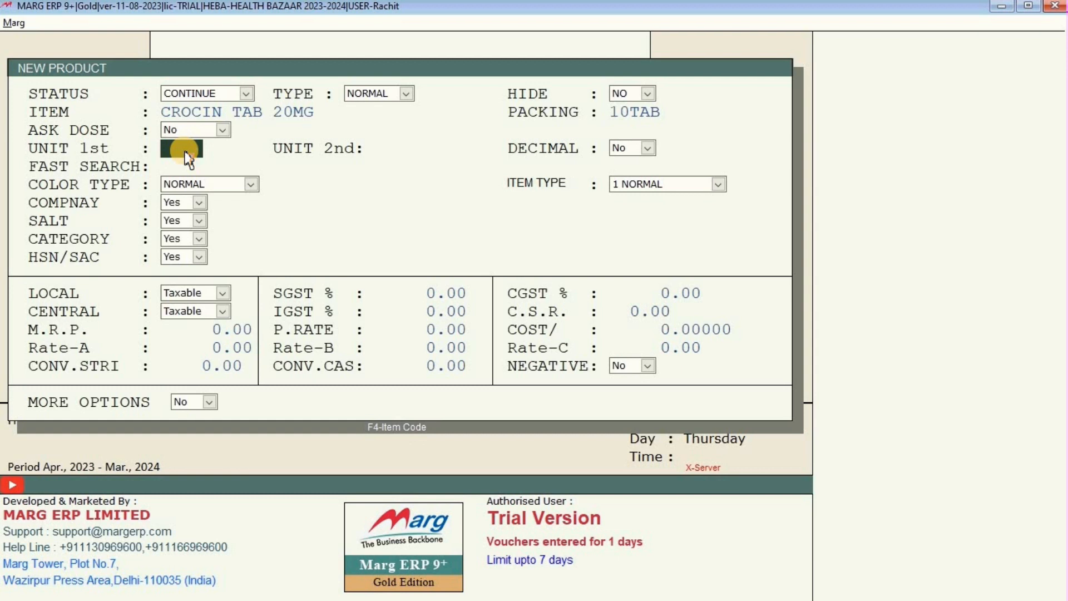
key("Return")
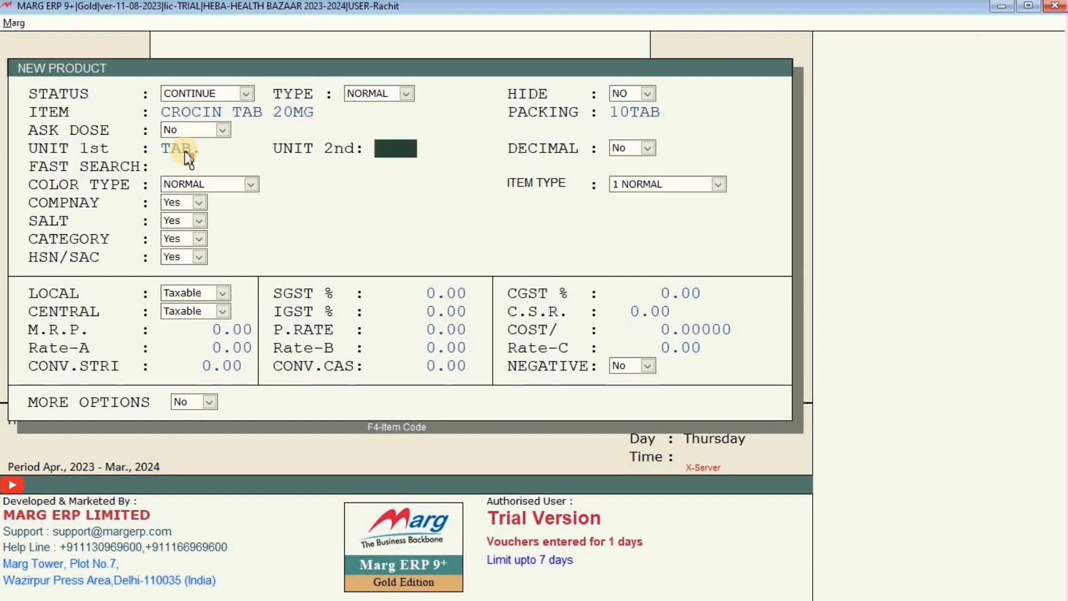
key("Return")
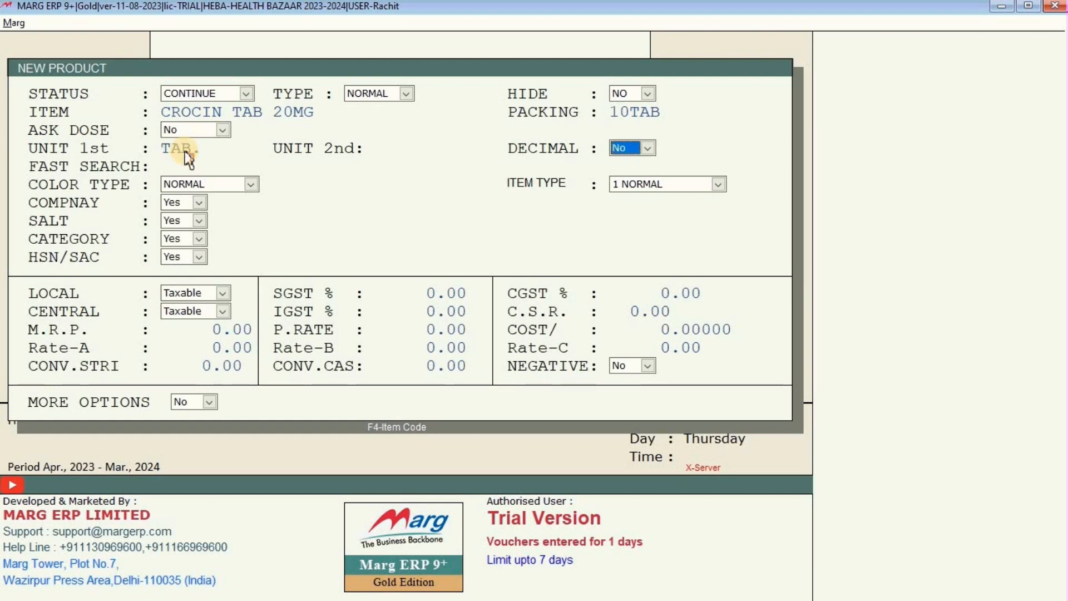
key("Up")
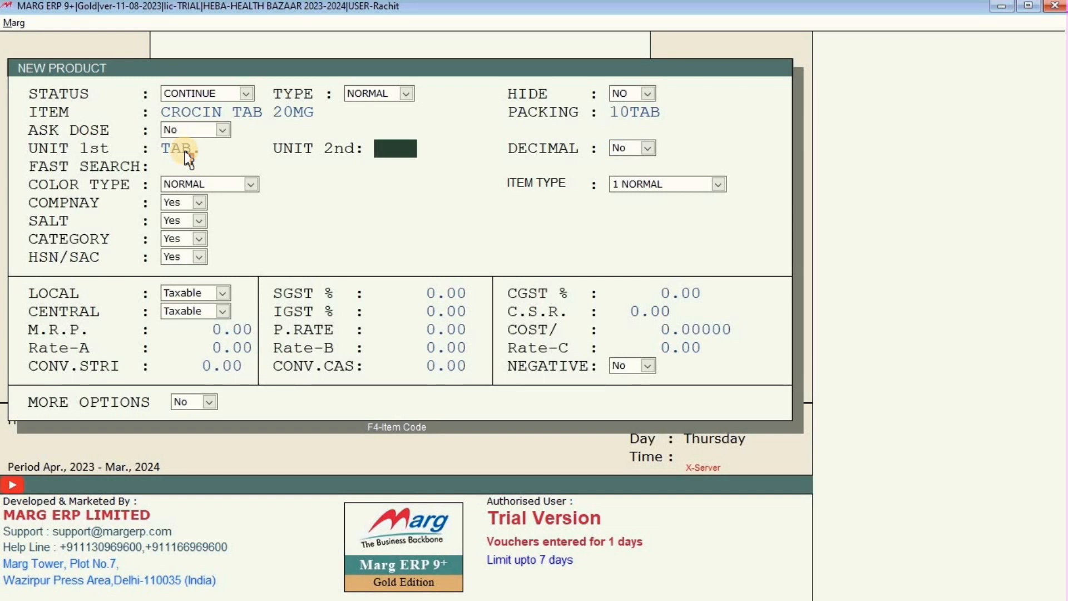
type("STRP")
key("Return")
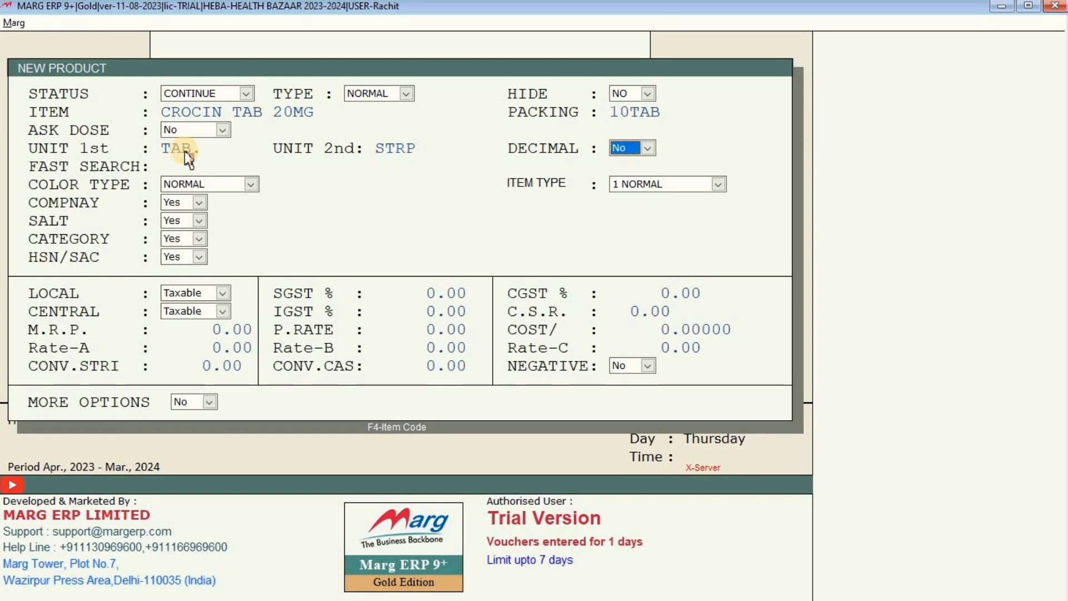
Skip the decimal, colour and item type settings and bring up the company list.
key("Return")
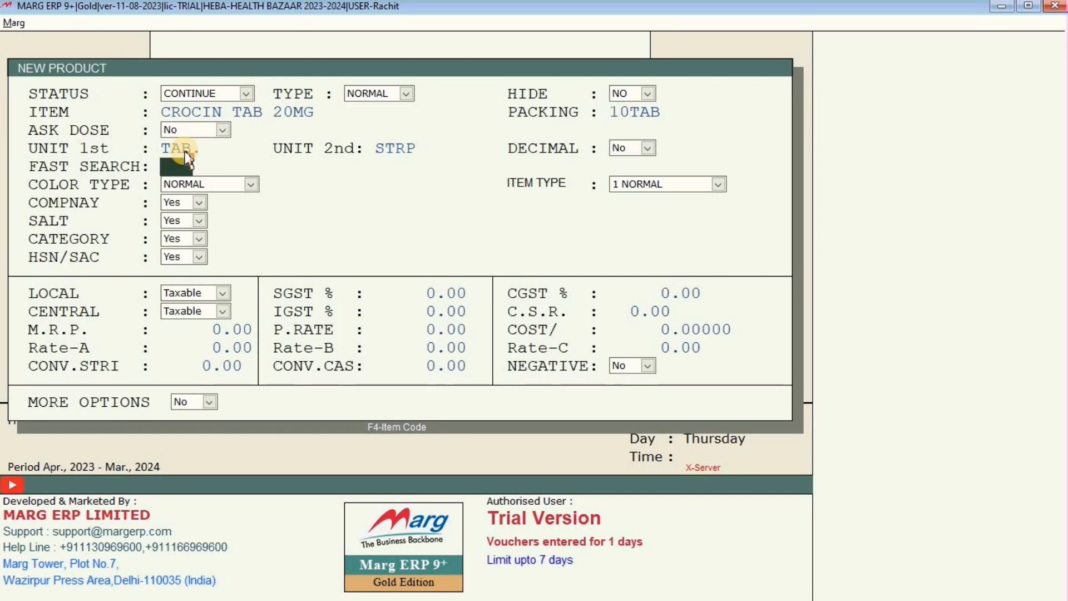
key("Return")
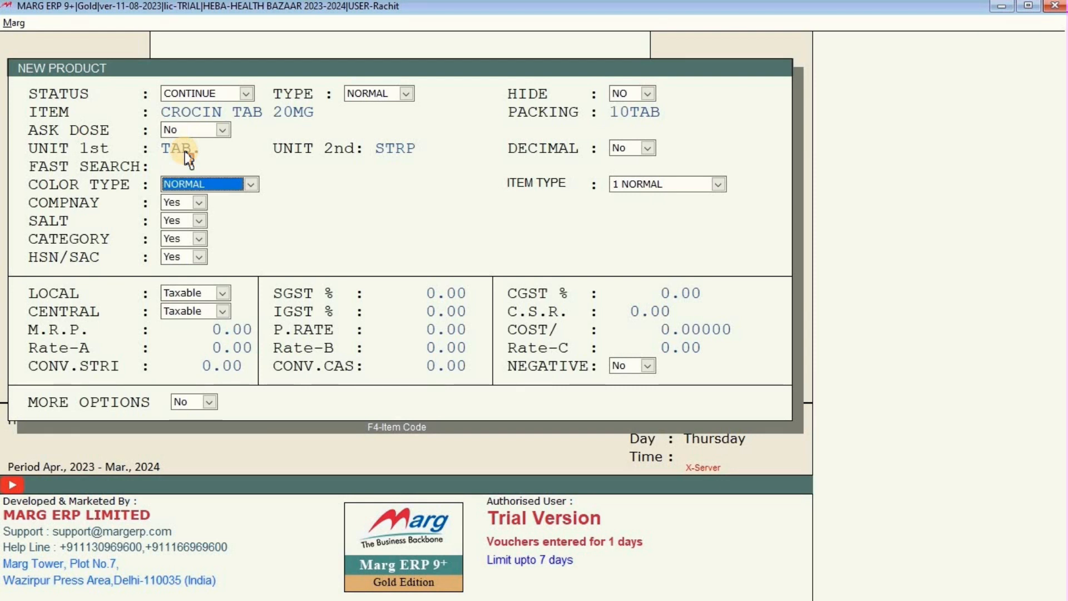
key("Return")
key("Return")
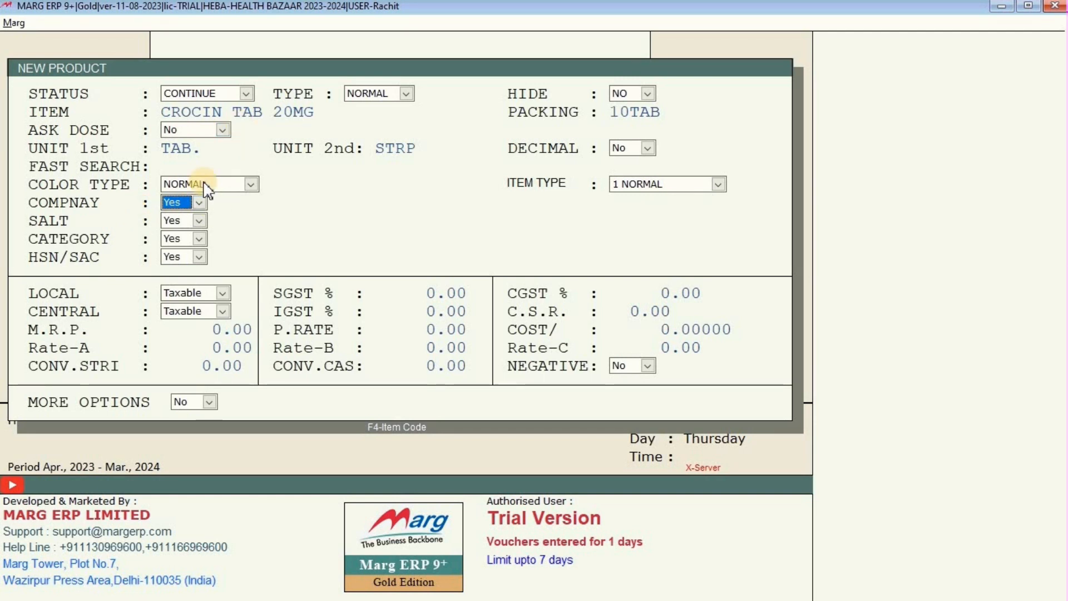
left_click(178, 204)
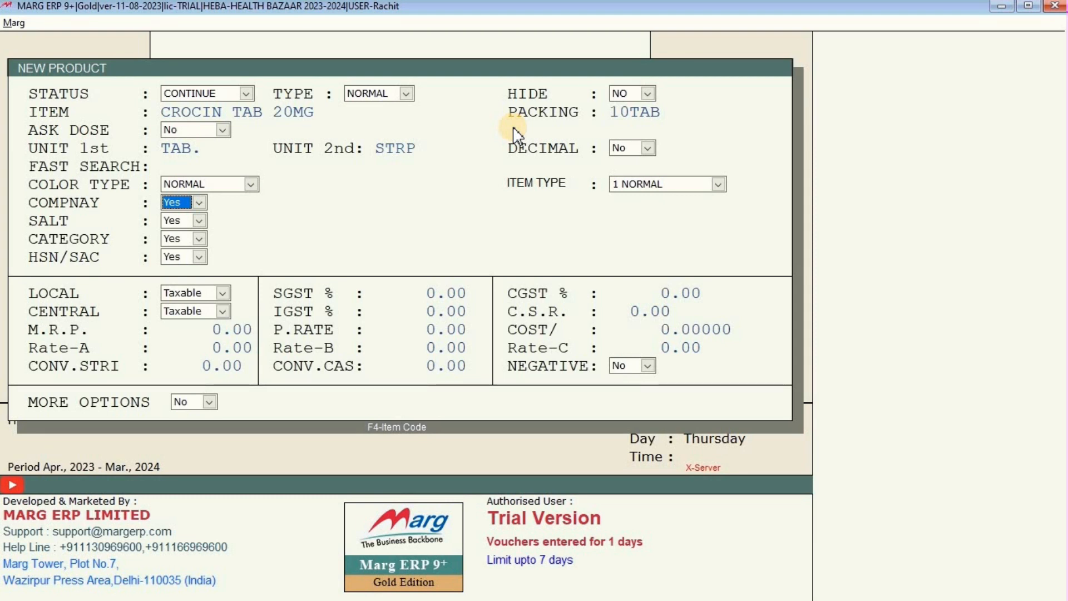
key("Return")
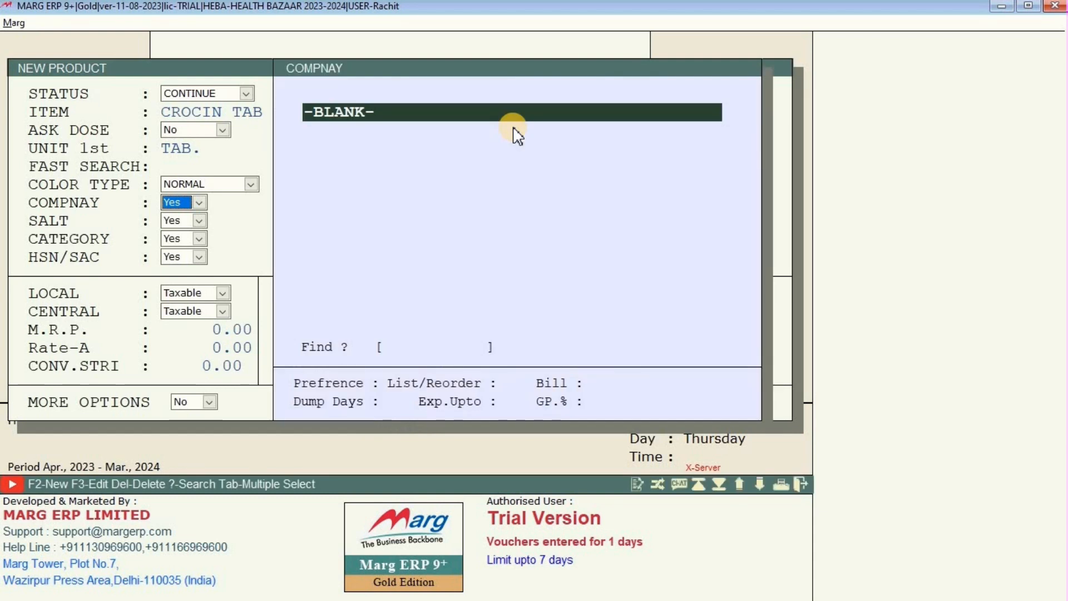
Create company CIPLA LTD with default settings and highlight it in the list.
left_click(401, 99)
key("F2")
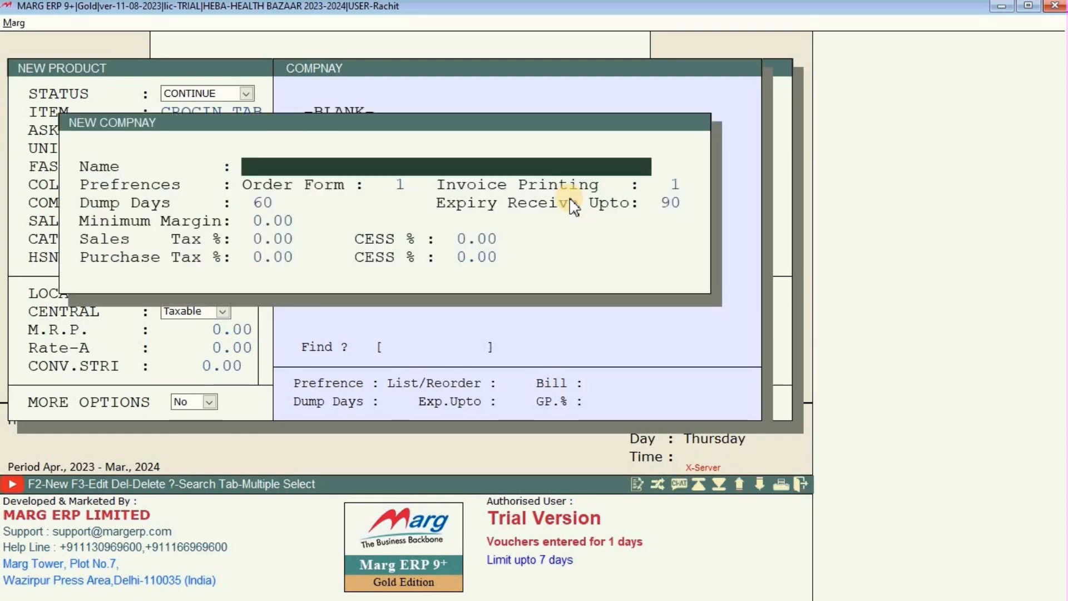
type("CIPL")
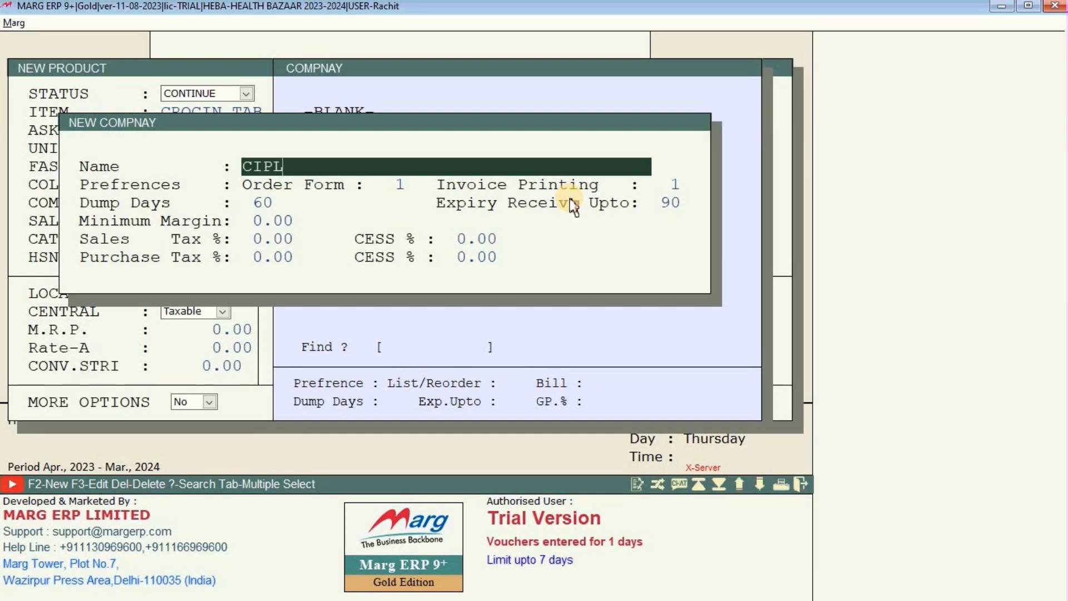
type("A LTD")
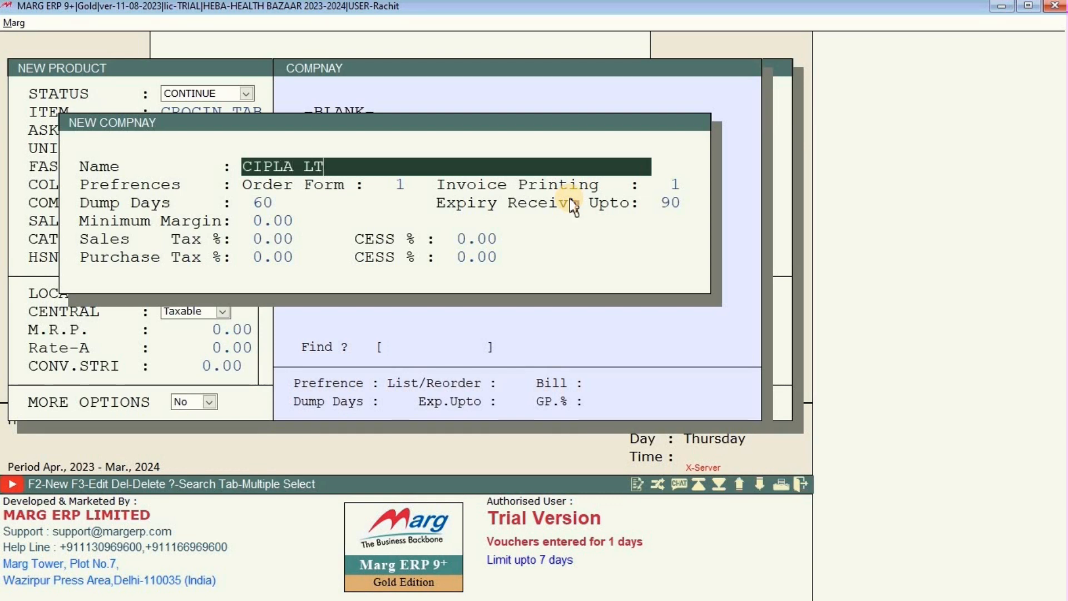
key("Return")
key("Return")
key("Return")
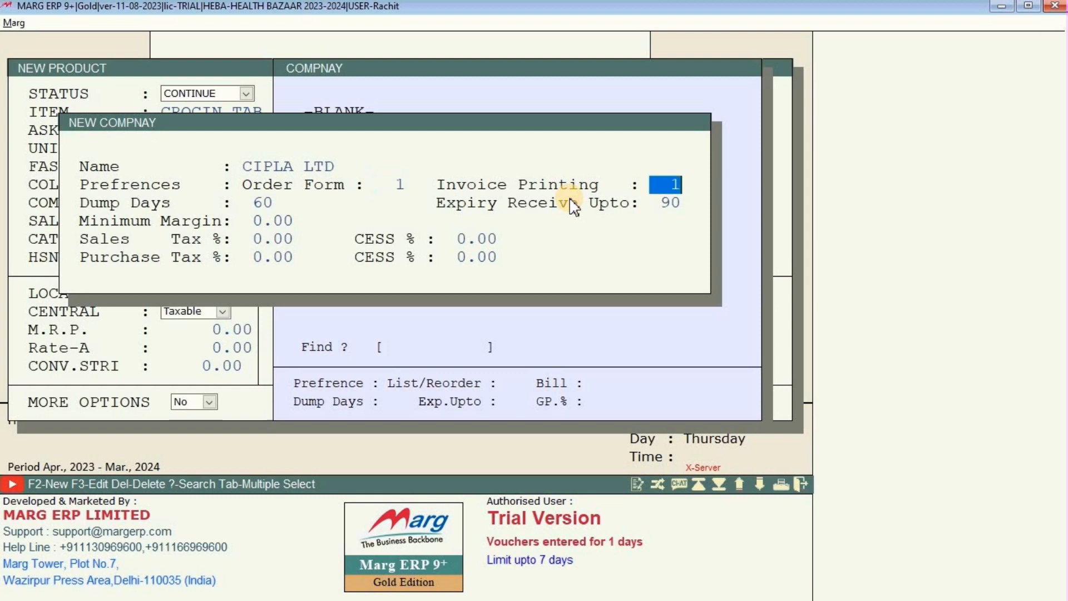
key("Return")
key("Return")
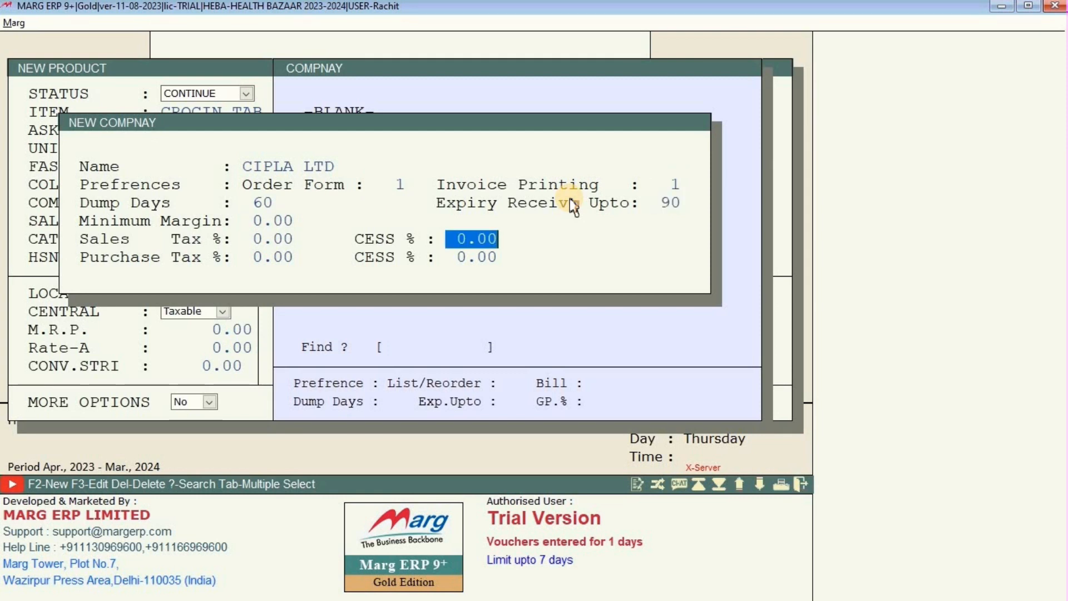
key("Return")
key("Return")
key("Return")
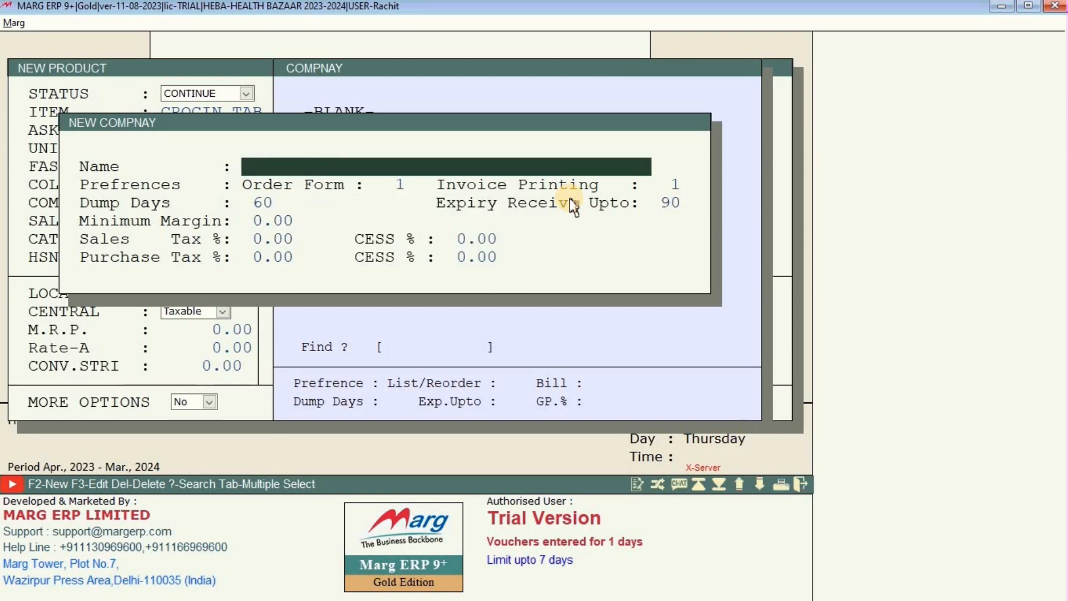
key("Return")
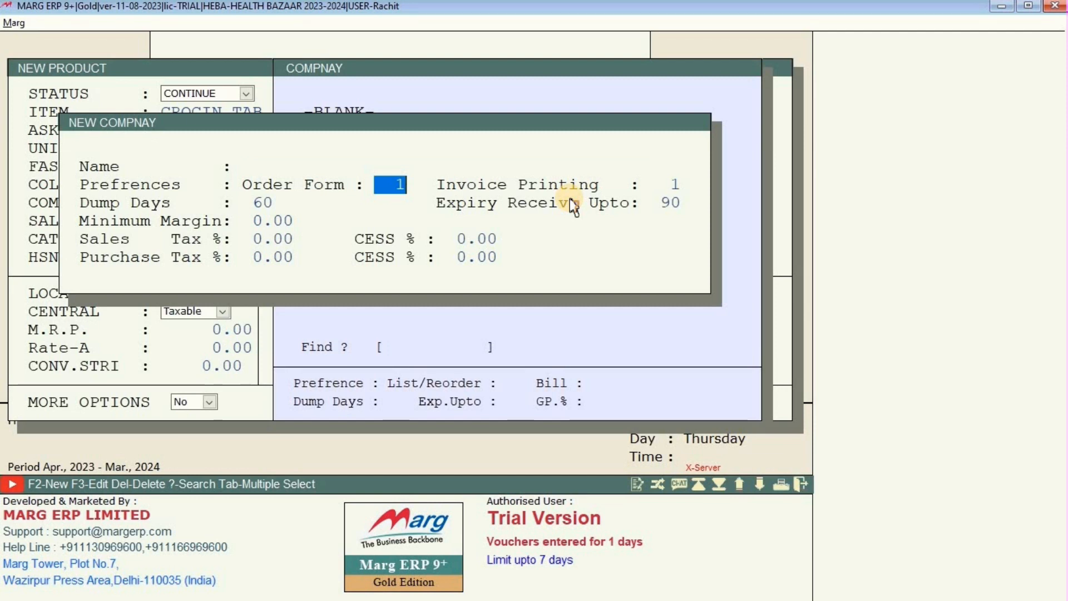
key("Escape")
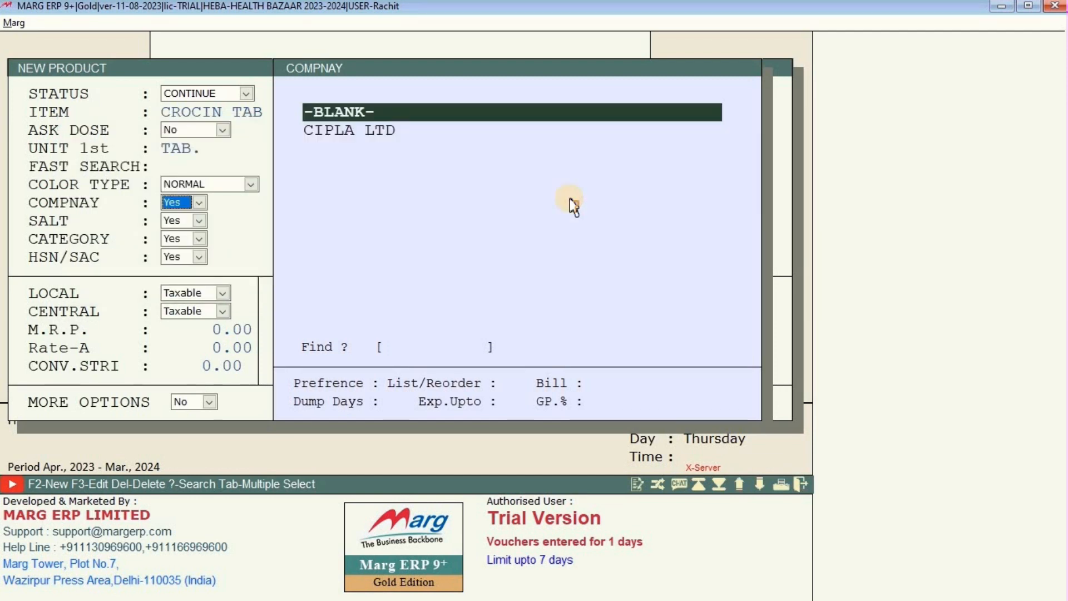
key("Down")
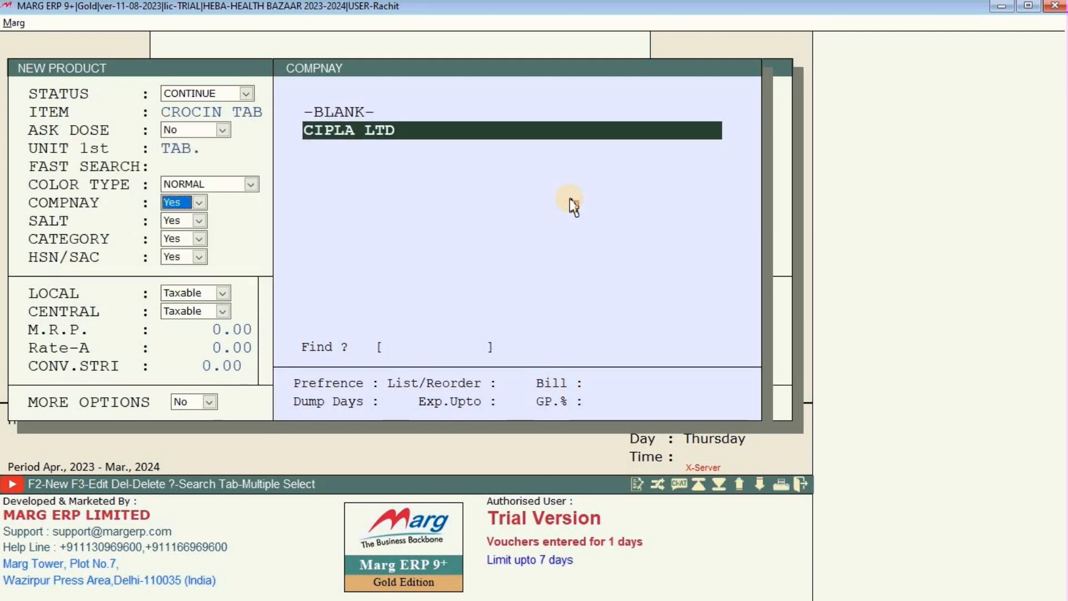
Assign CIPLA LTD to CROCIN TAB 20MG and move to the salt field.
key("Return")
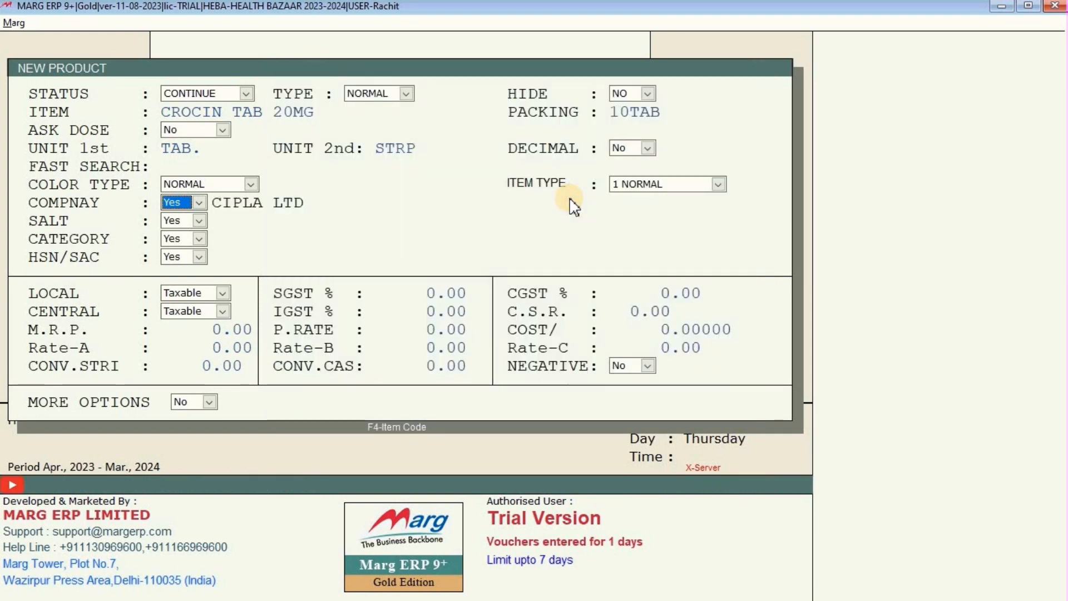
key("Return")
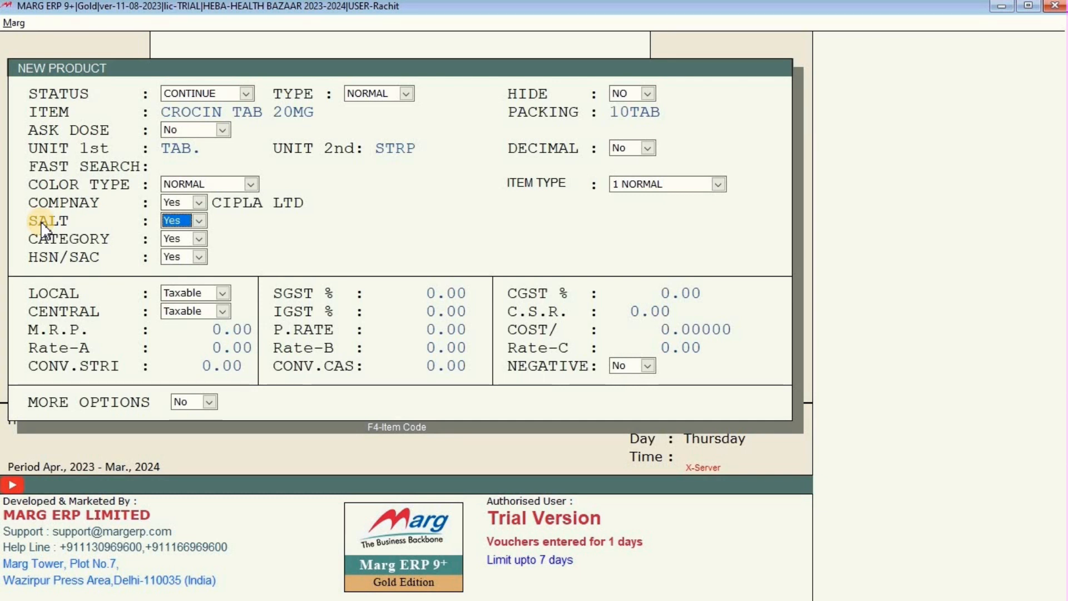
Add the new salt ABCD+EFG in the salt list and pick it for the product.
key("Return")
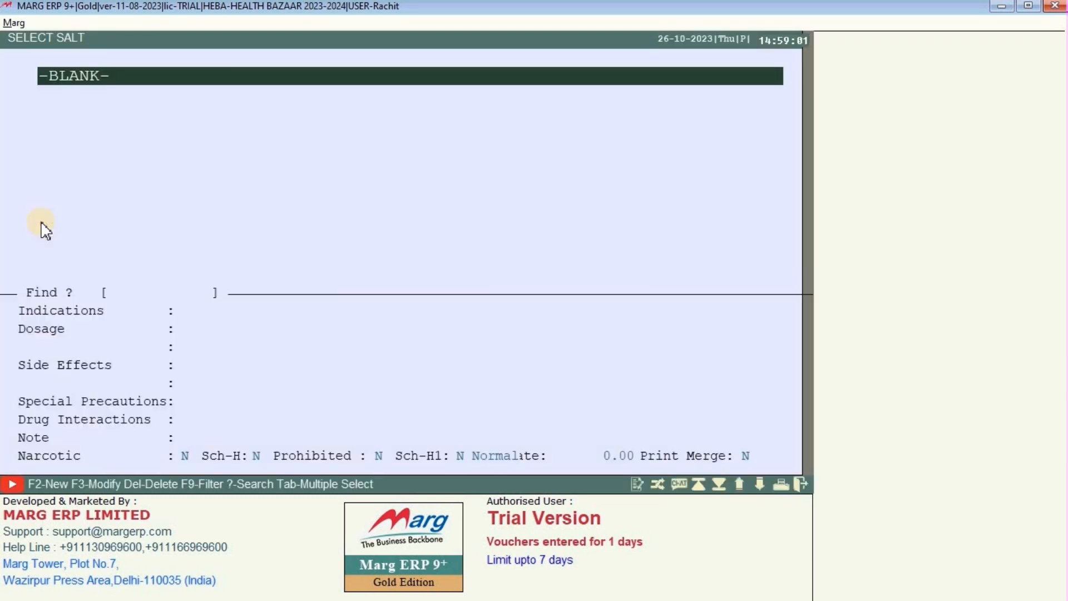
key("F2")
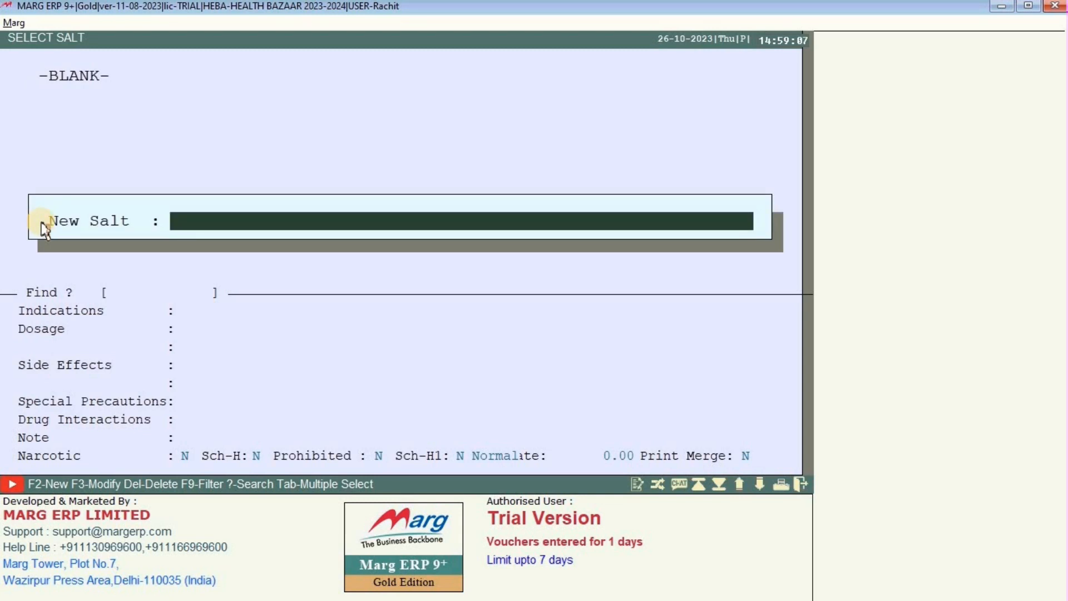
type("ABCD+EFG")
key("Return")
key("Escape")
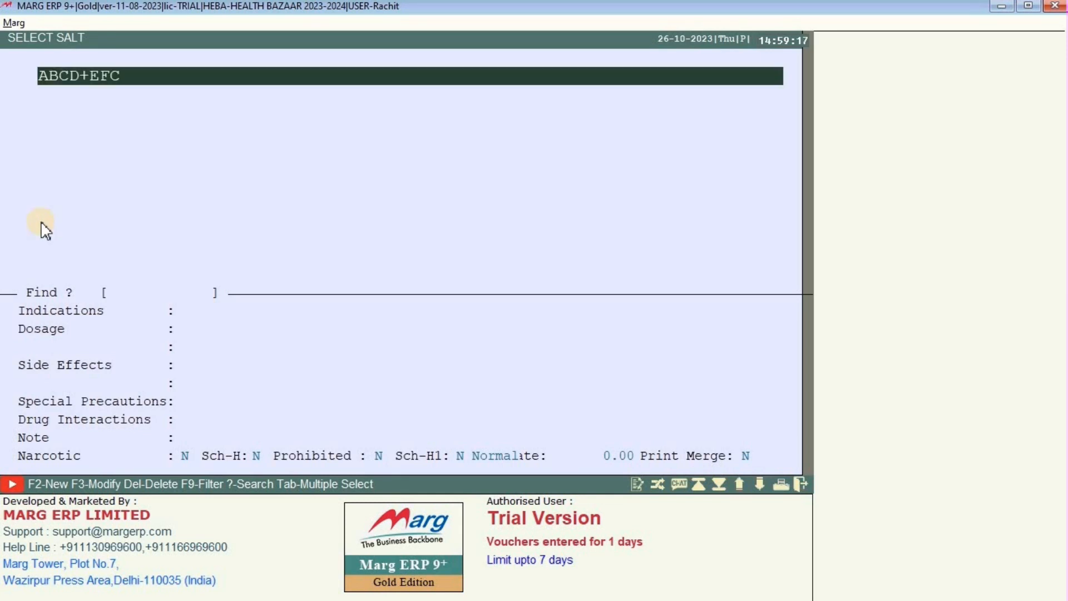
key("Return")
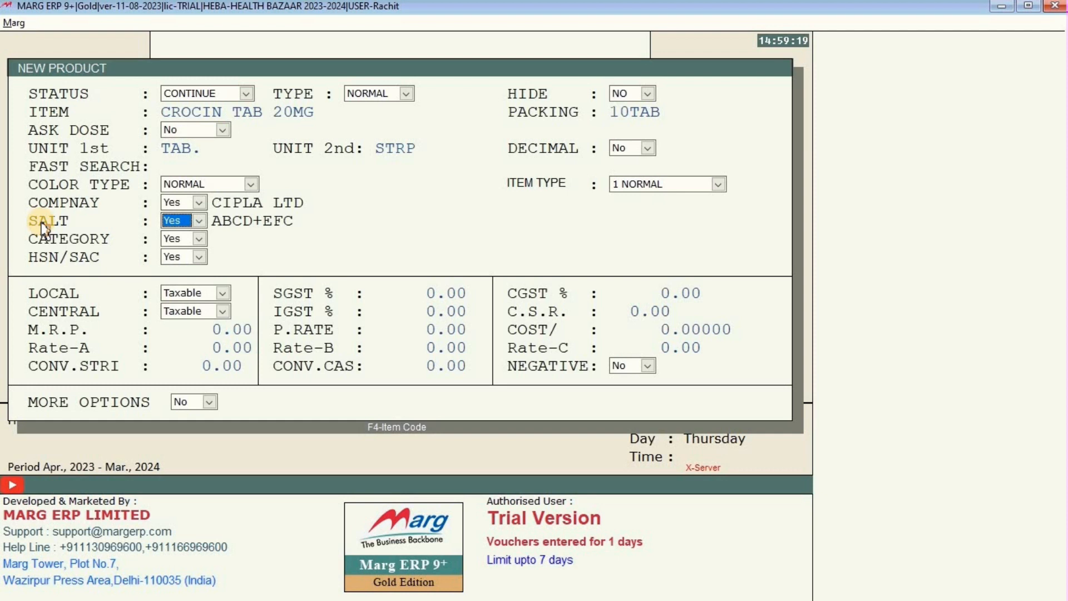
Add a new MEDICINE category and select it for CROCIN TAB 20MG.
key("Return")
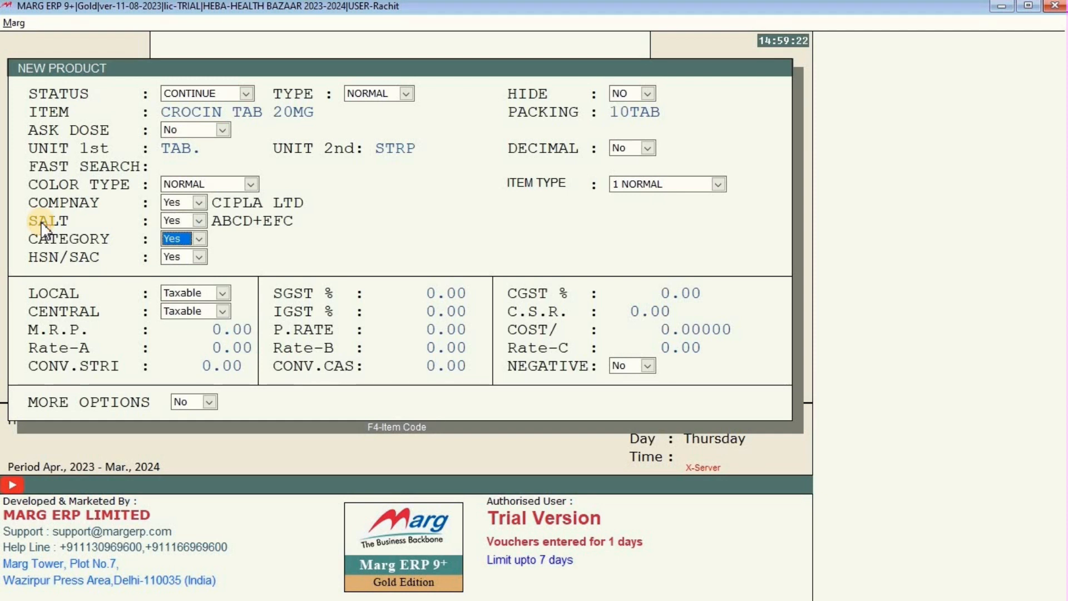
key("Return")
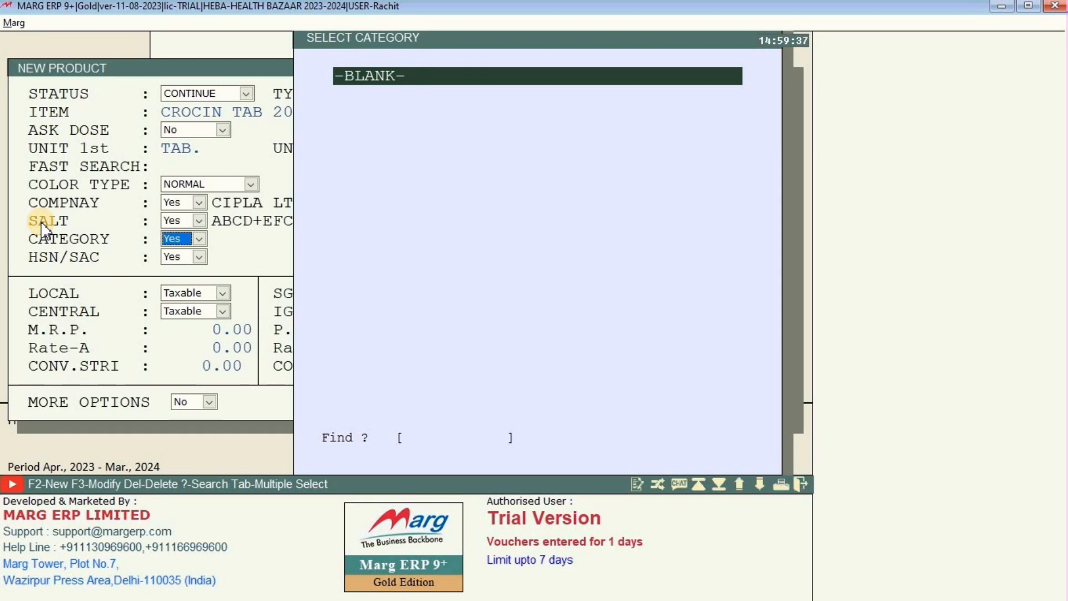
key("F2")
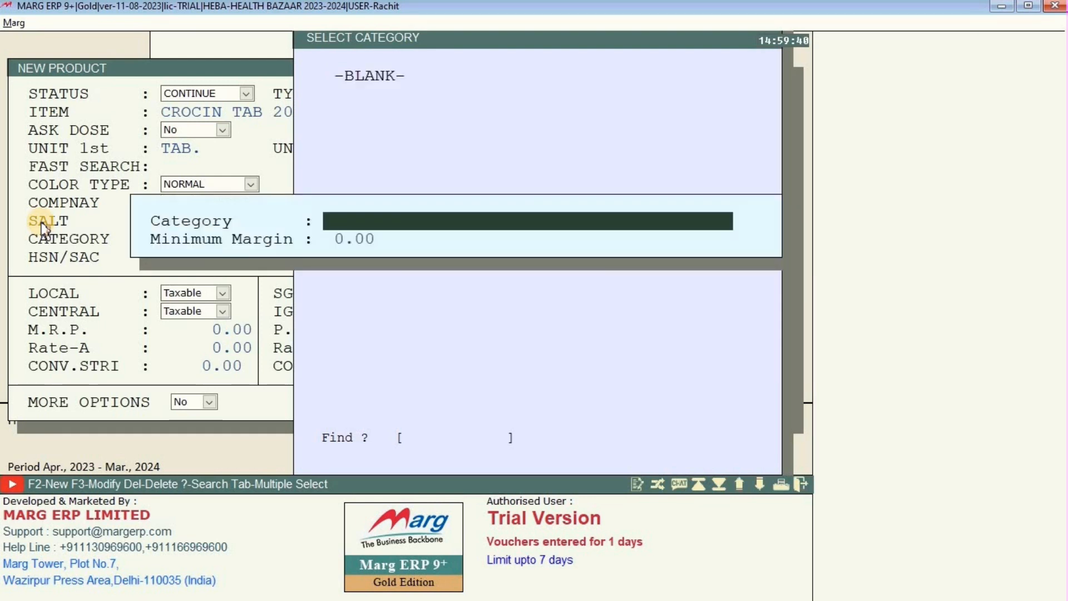
type("MEDICINE")
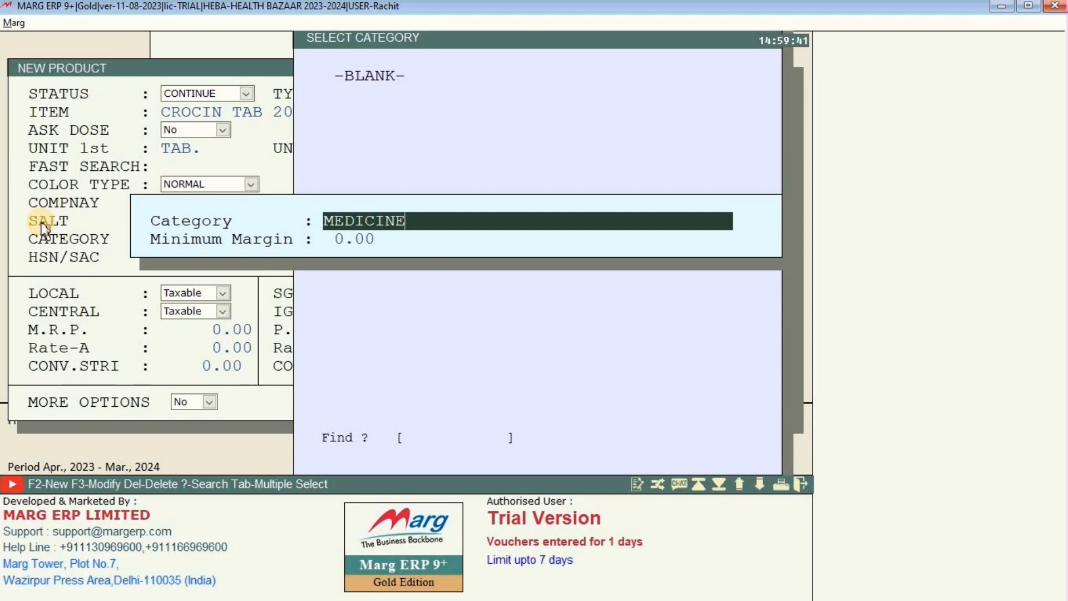
key("Return")
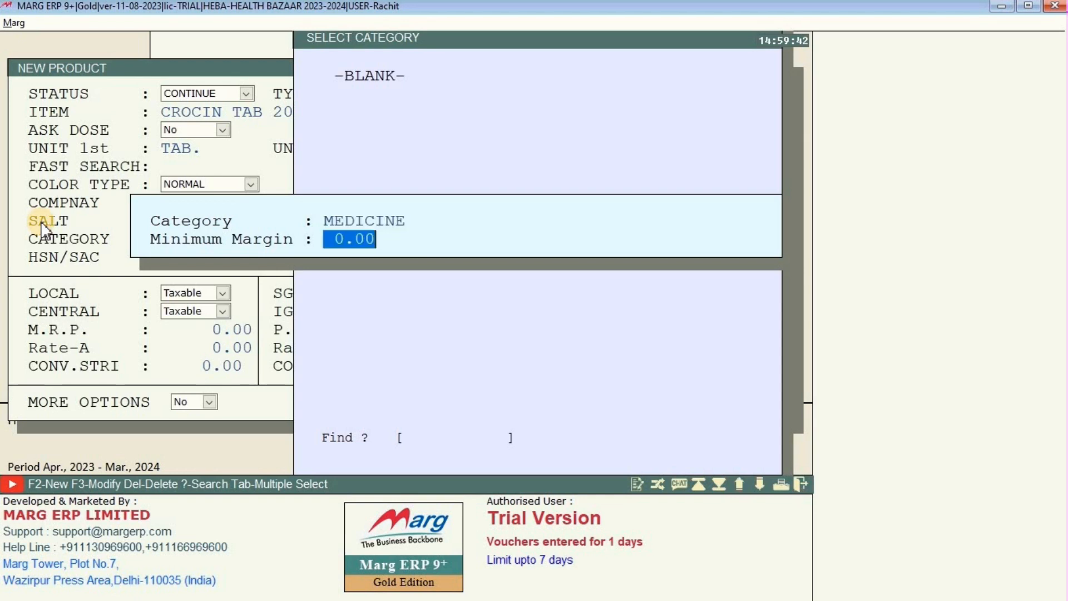
key("Return")
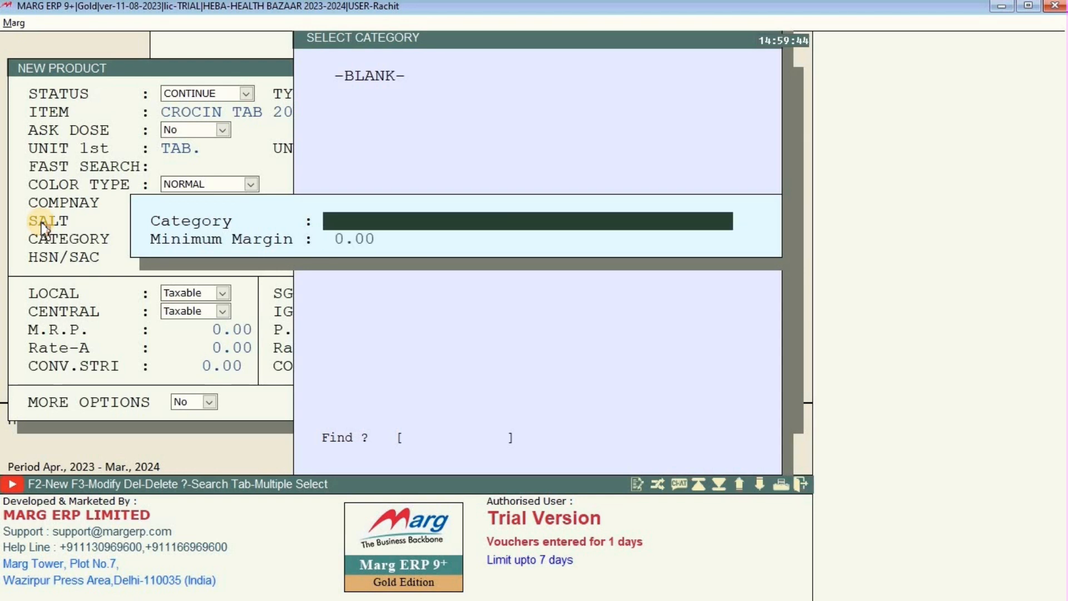
key("Escape")
key("Return")
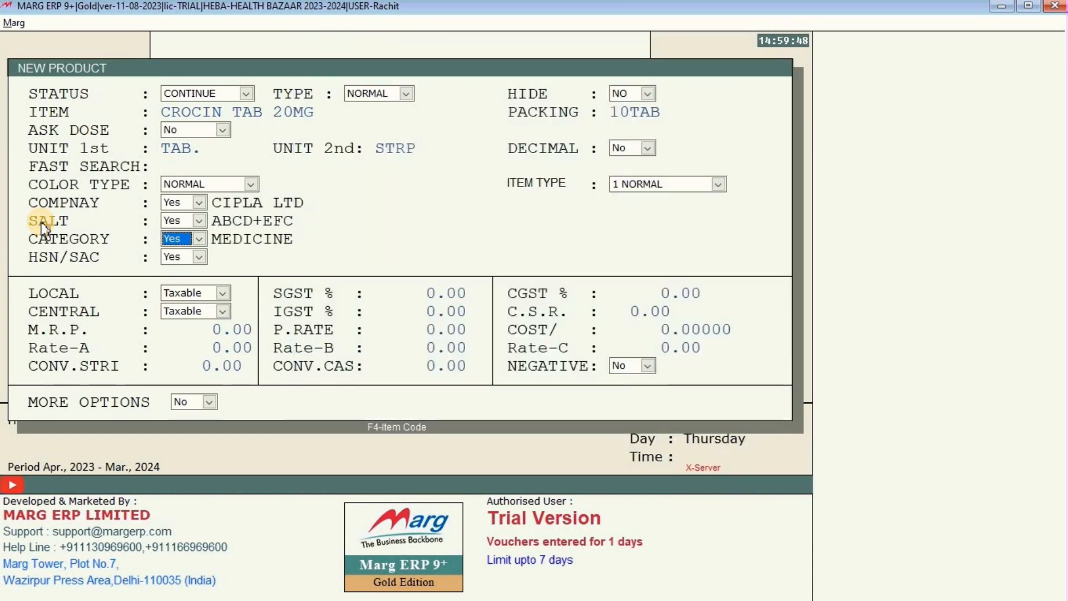
Start a new HSN/SAC code entry 3004 from the product's HSN/SAC field.
key("Return")
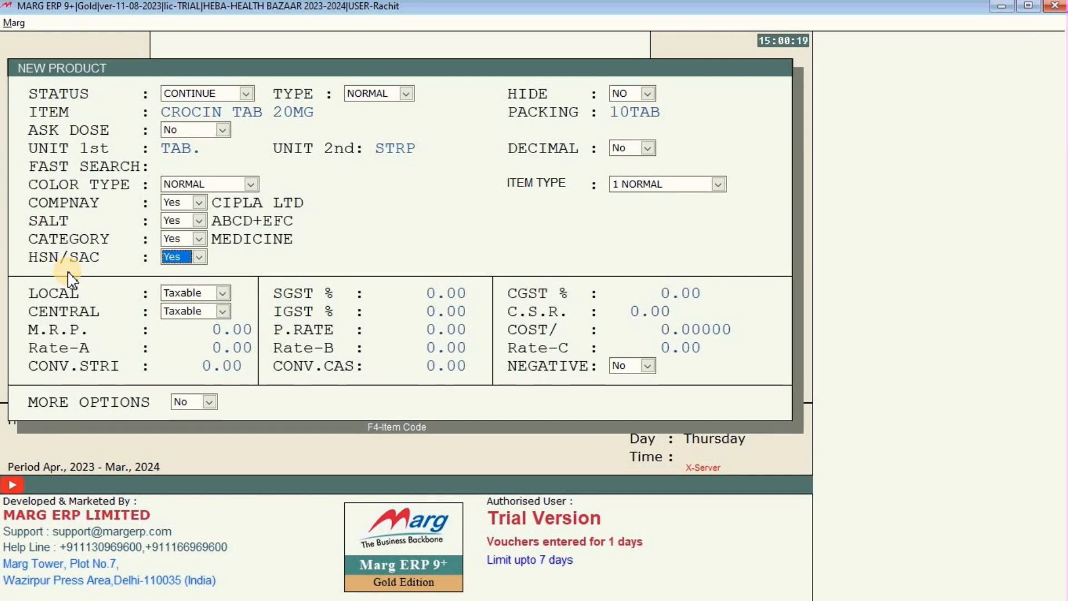
key("Return")
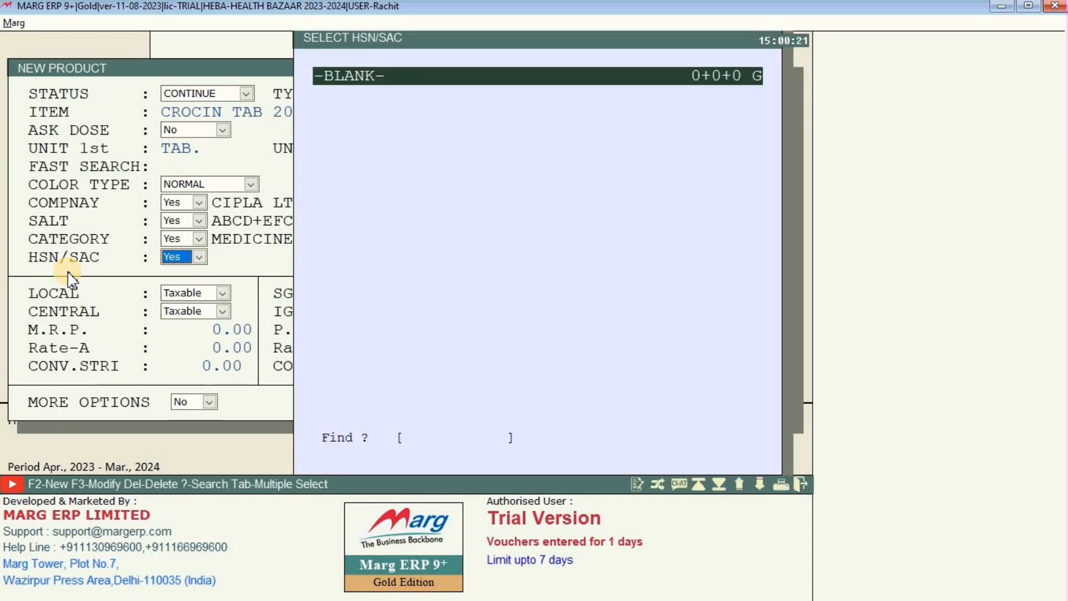
key("F2")
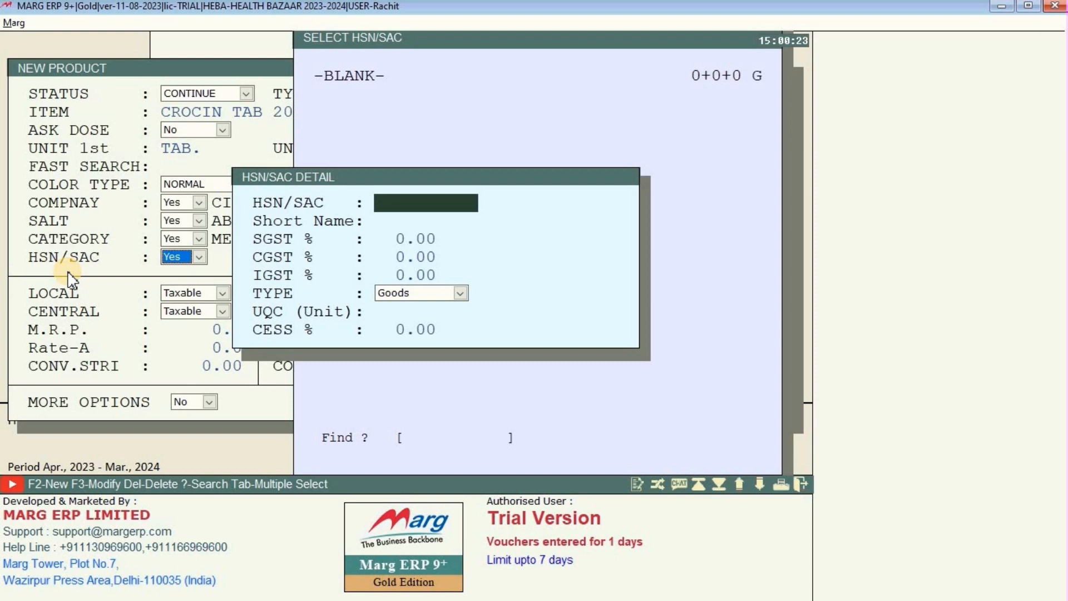
type("3004")
key("Return")
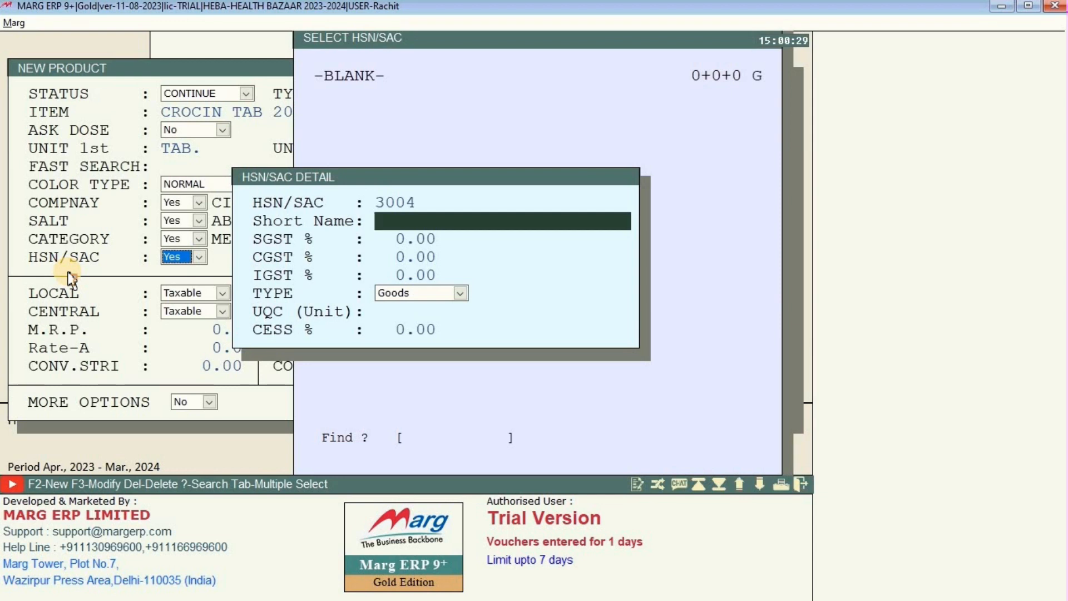
Give HSN 3004 SGST 6% and CGST 6%, save it, and assign it to CROCIN TAB 20MG.
key("Return")
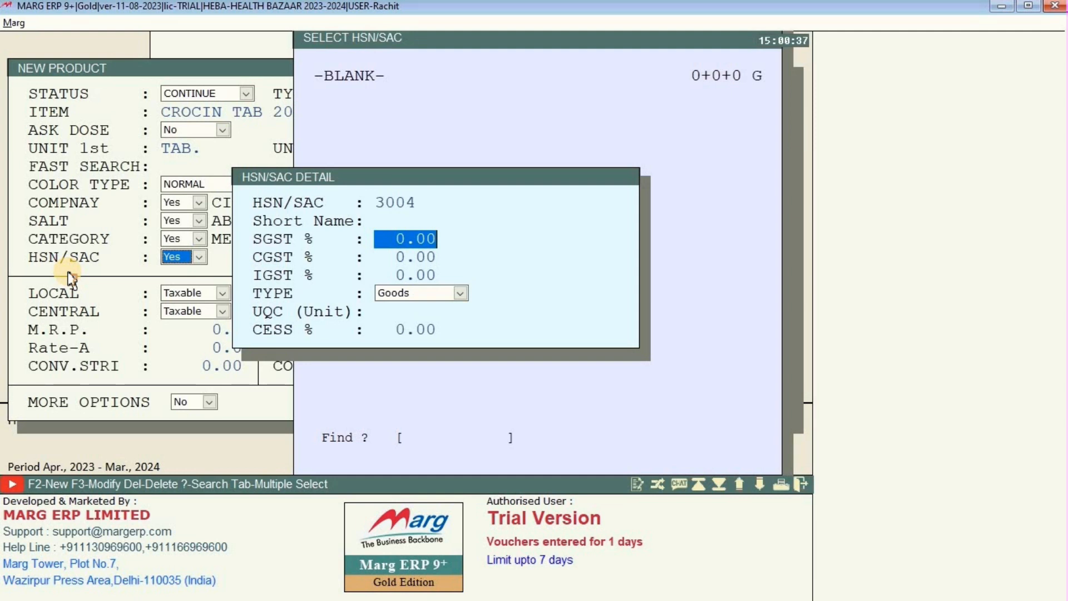
type("6")
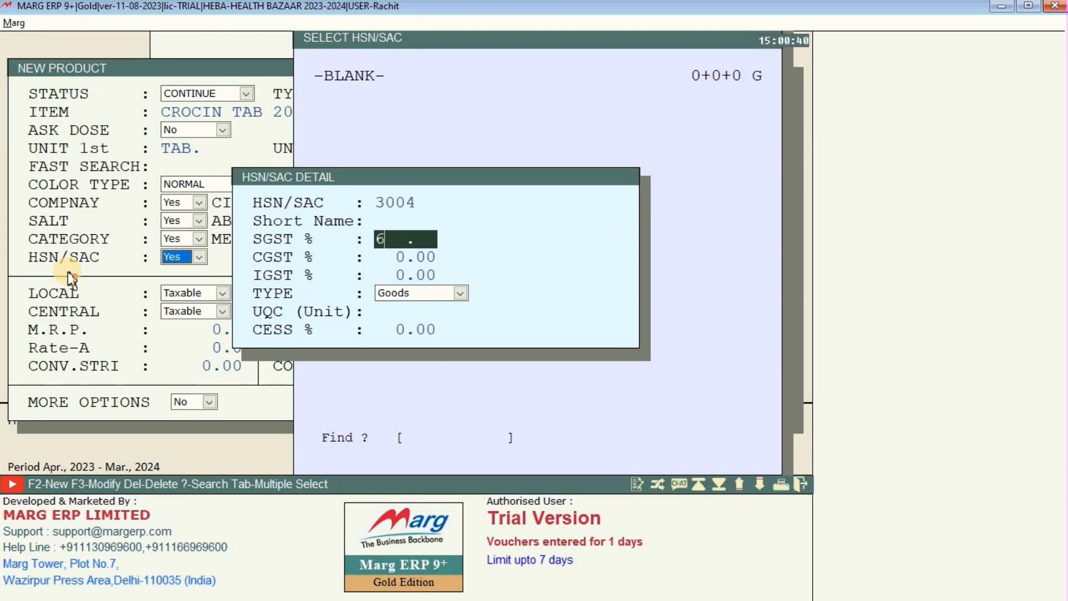
key("Return")
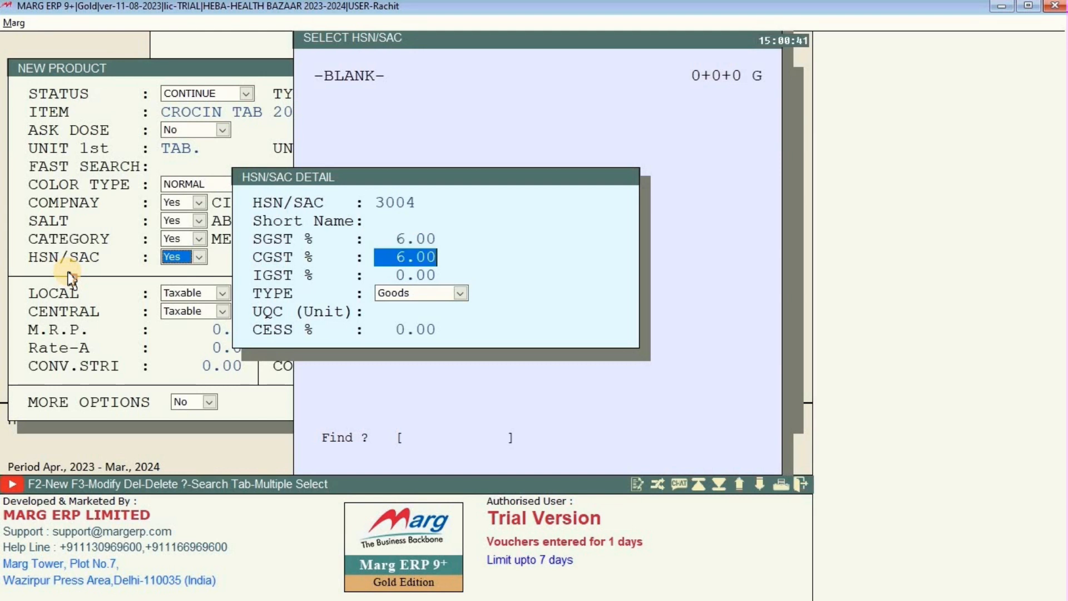
key("Return")
key("Return")
key("Return")
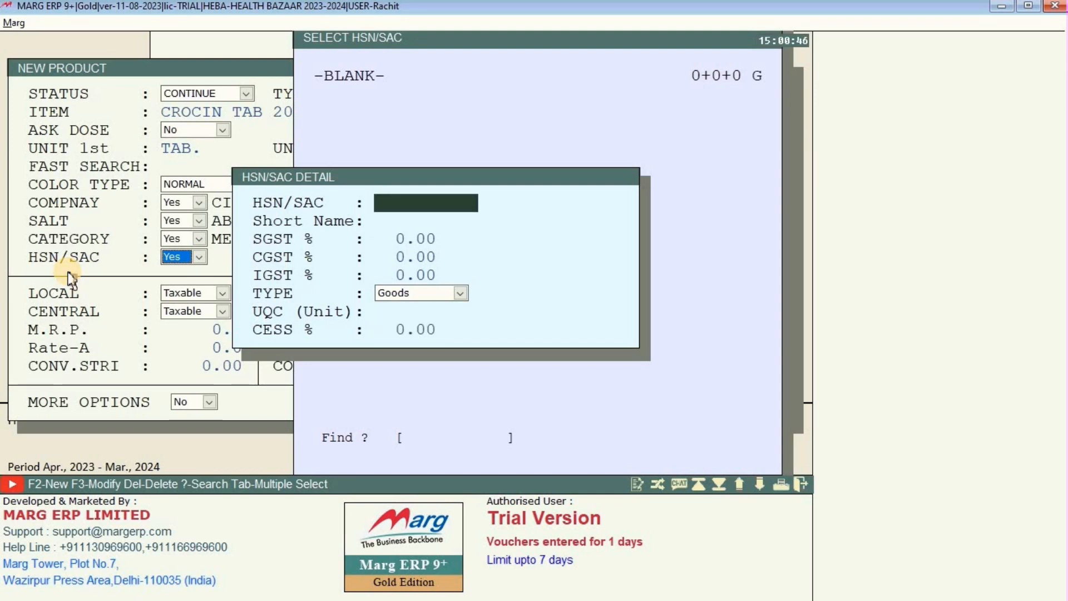
key("Return")
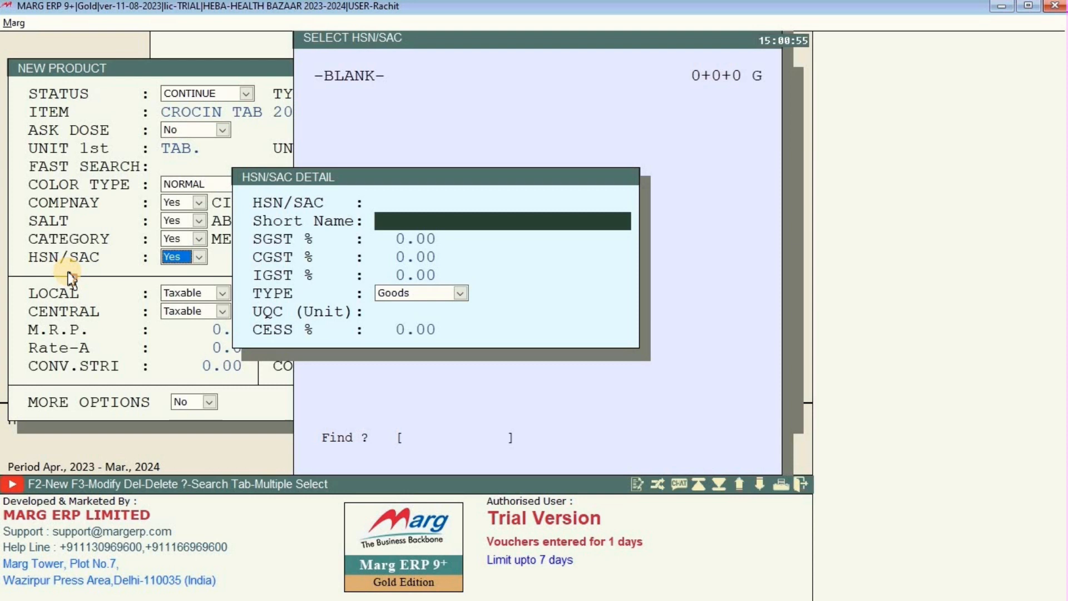
key("Escape")
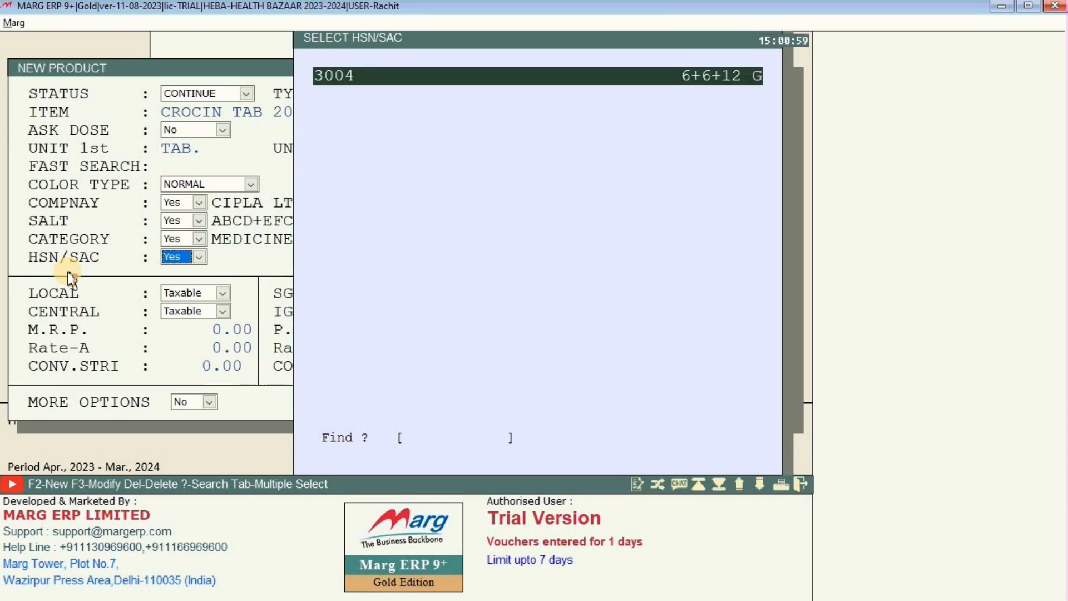
key("Return")
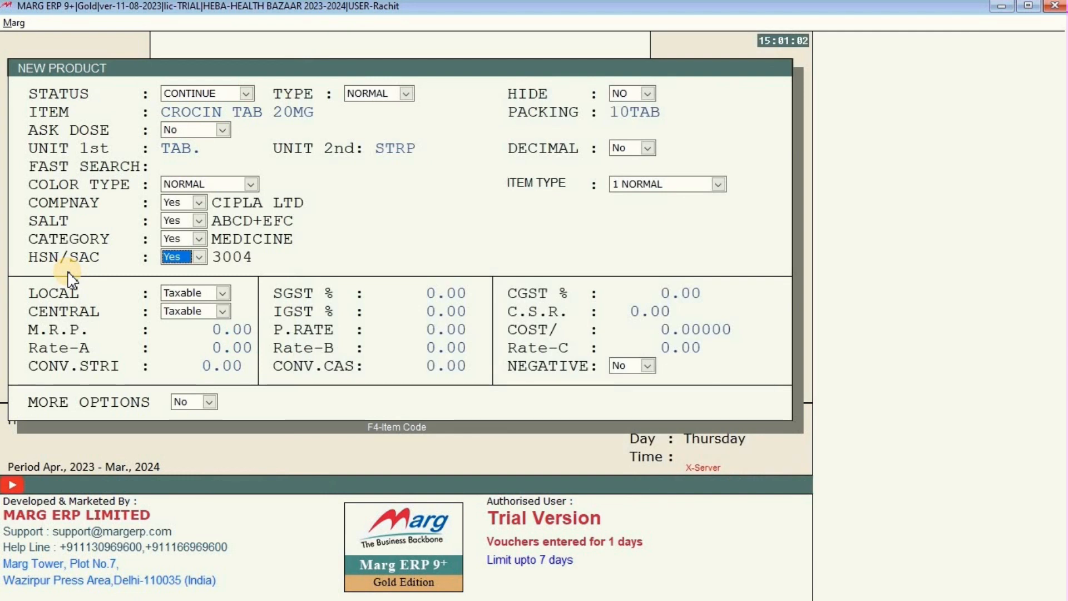
Keep the product taxable locally and centrally with SGST 6%, CGST 6% and IGST 12%.
key("Return")
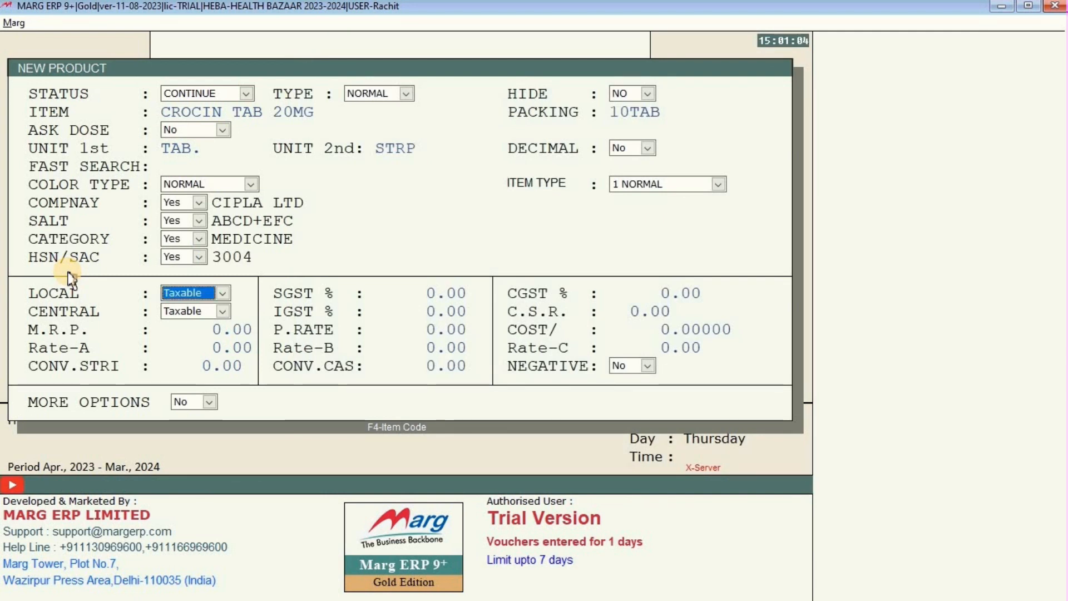
key("Return")
key("Return")
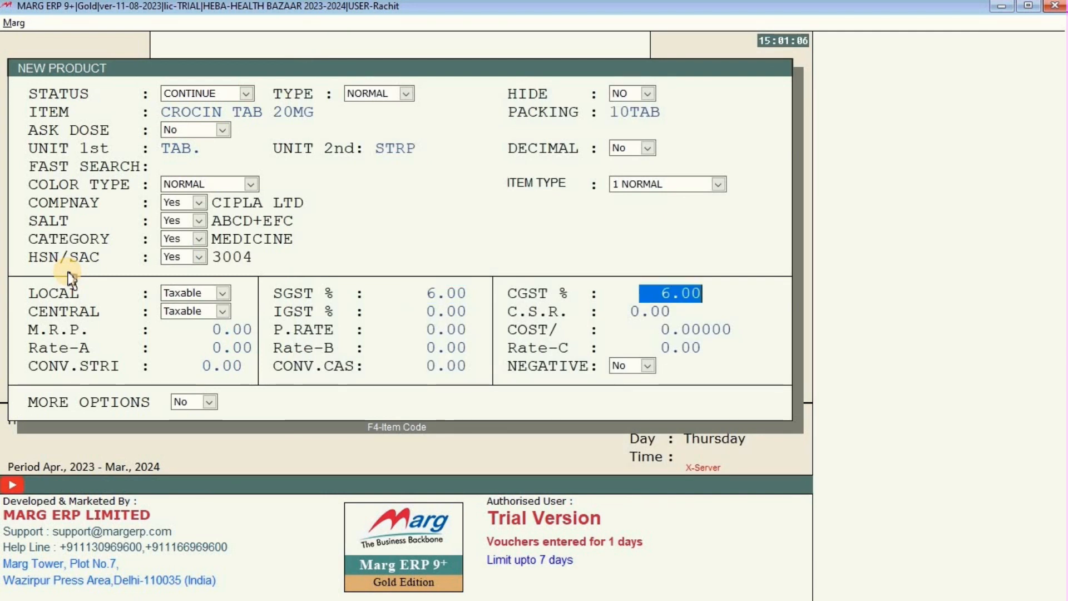
key("Return")
key("Return")
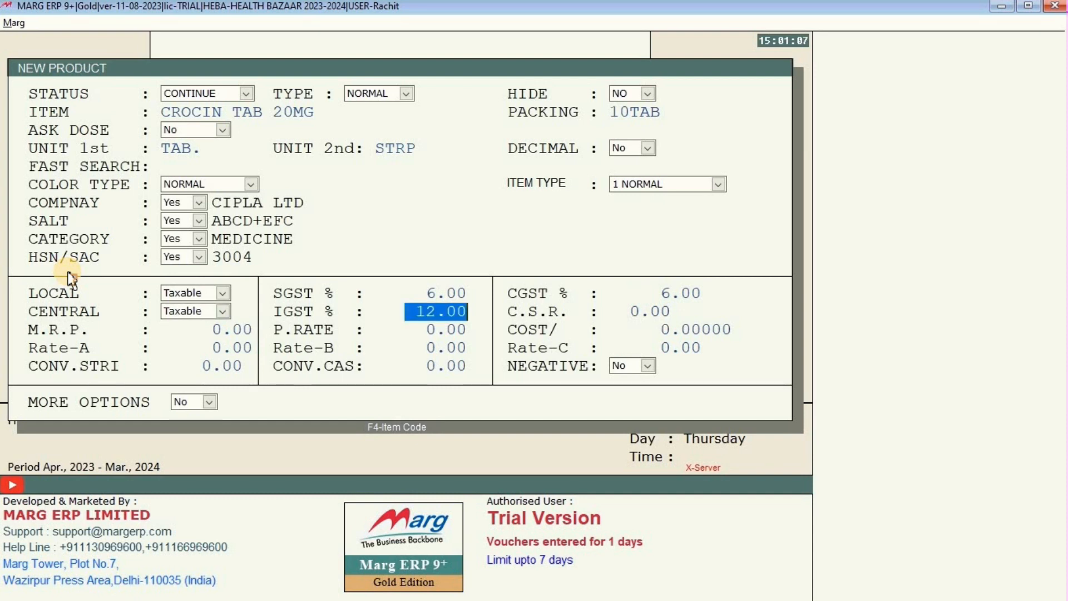
key("Return")
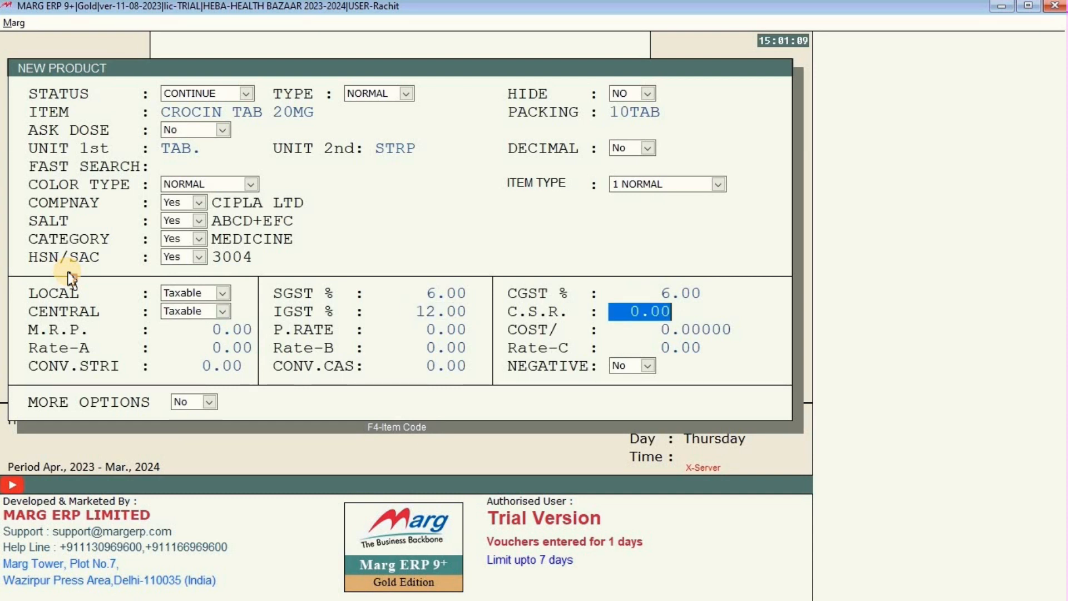
key("Return")
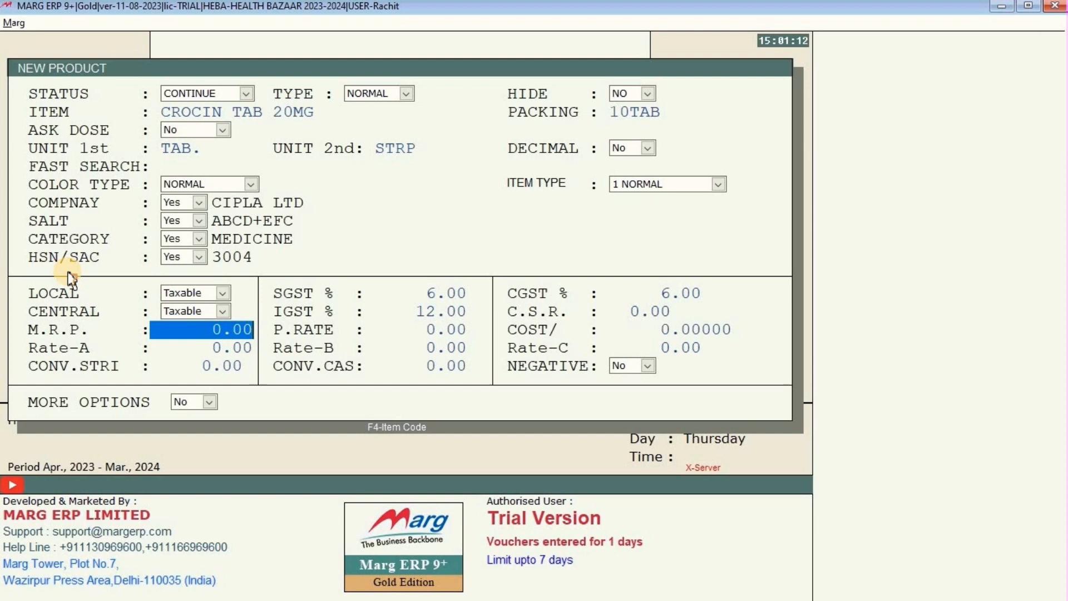
Enter M.R.P. 180 and purchase rate 110, leaving cost and Rates A–B blank.
type("180")
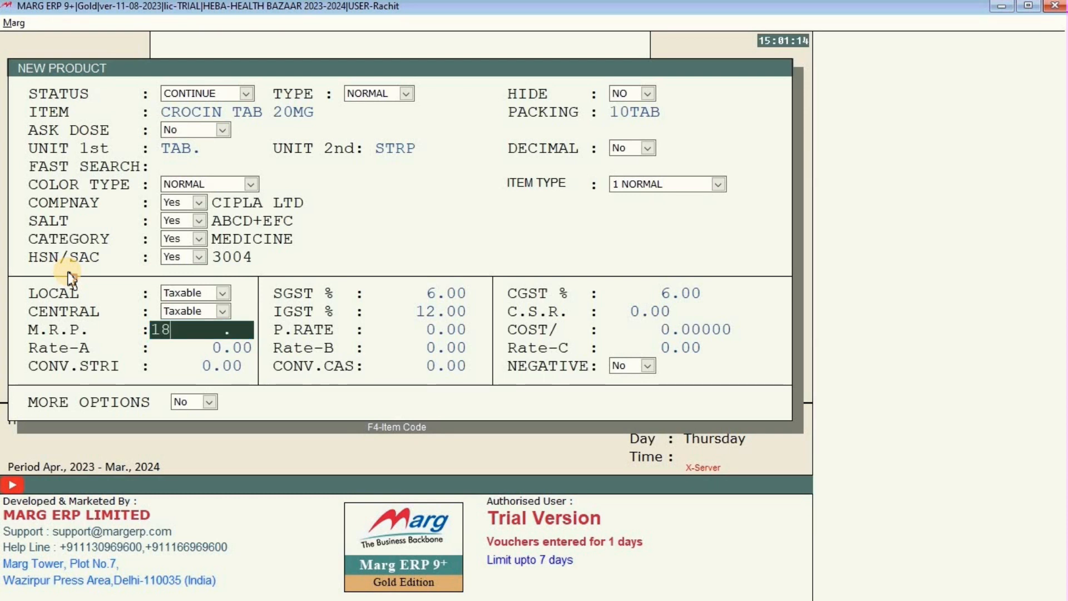
key("Return")
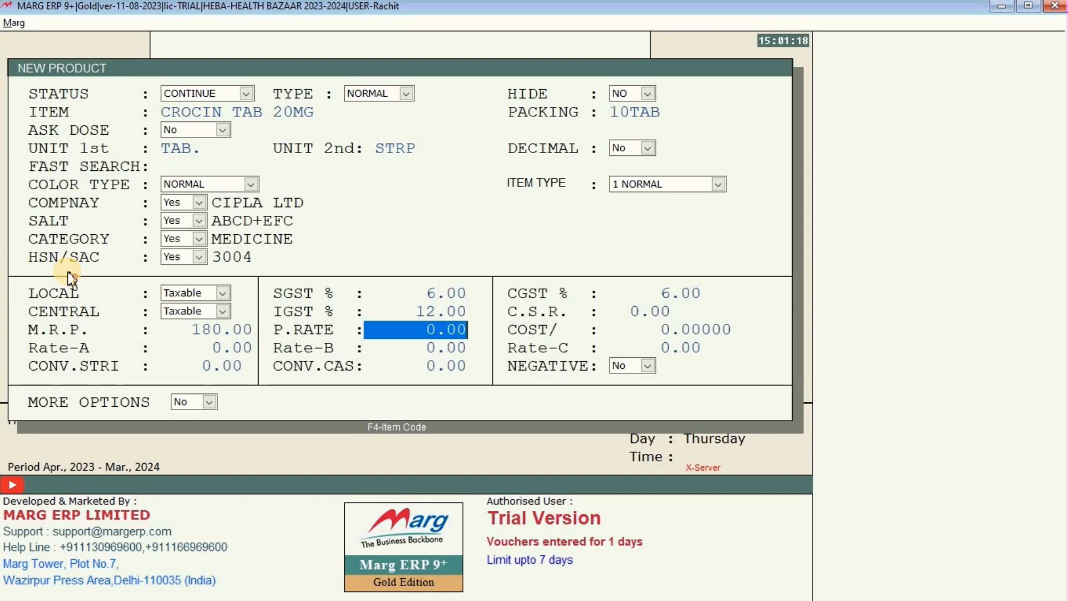
type("110")
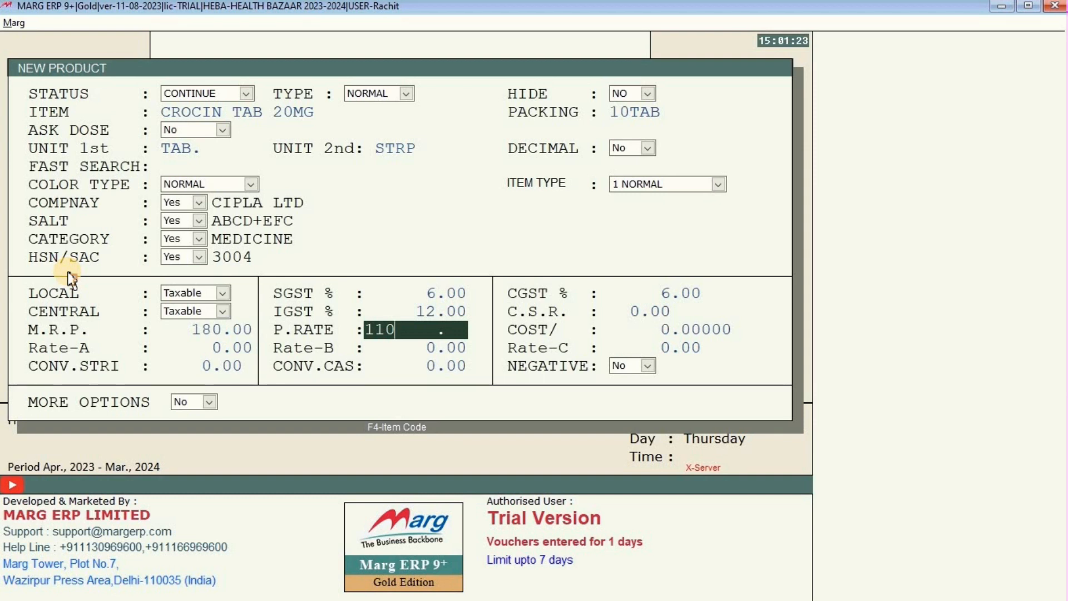
key("Return")
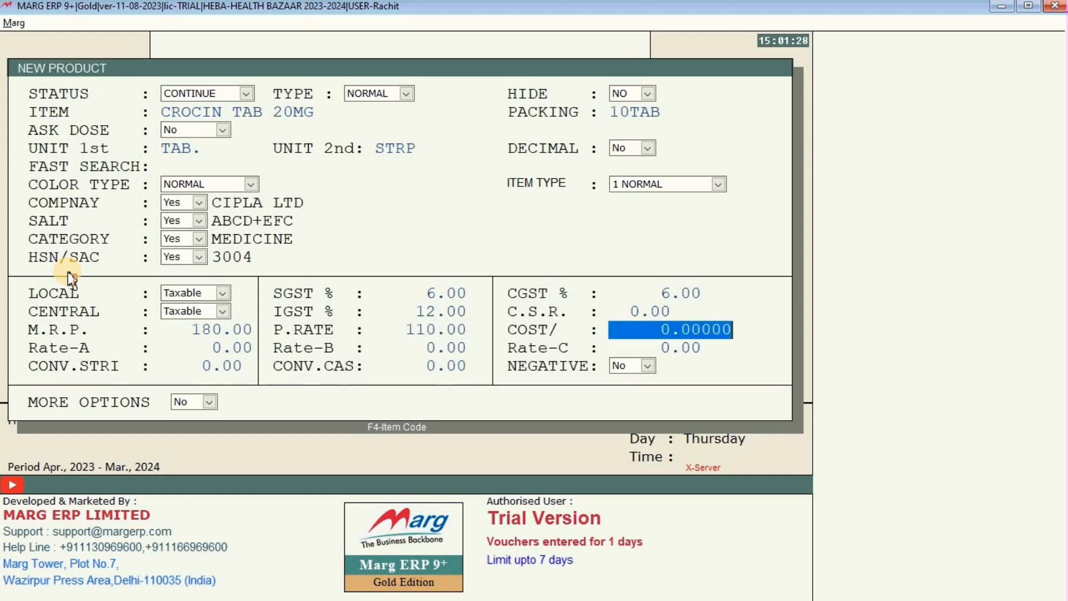
key("Return")
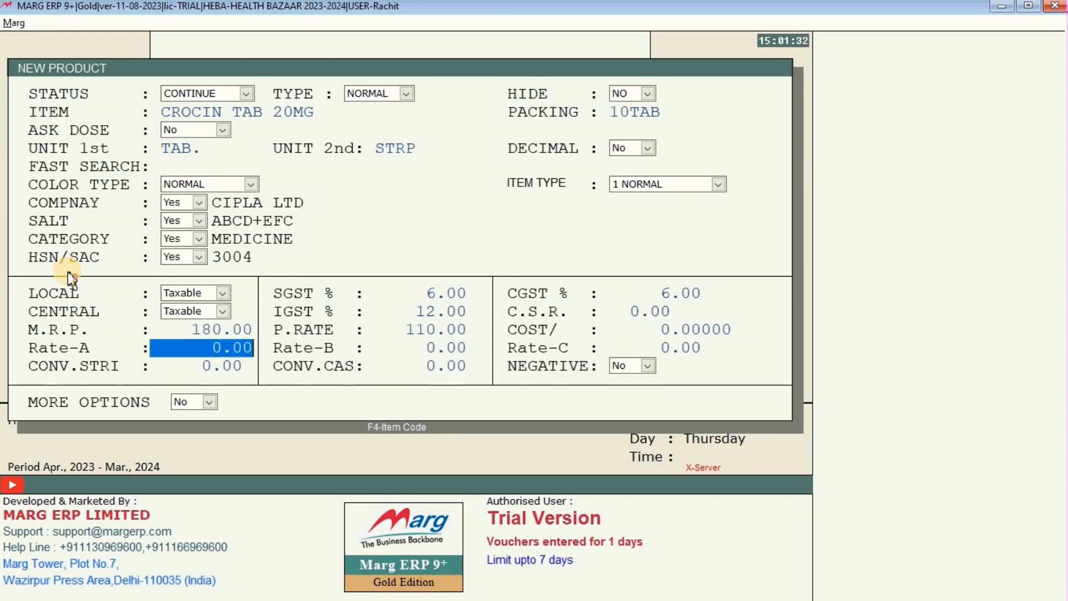
key("Return")
key("Return")
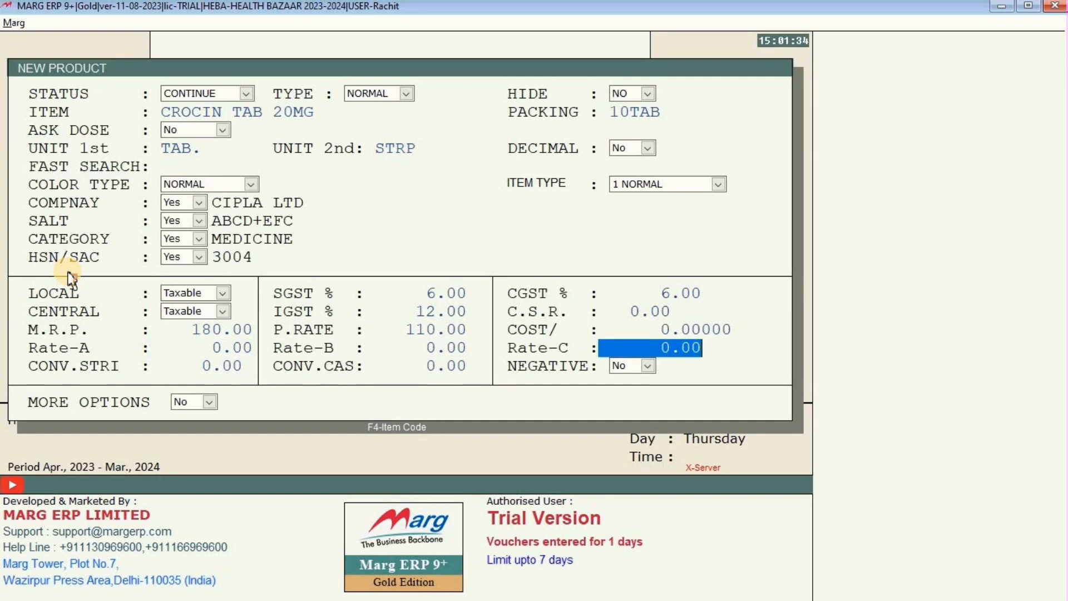
key("Return")
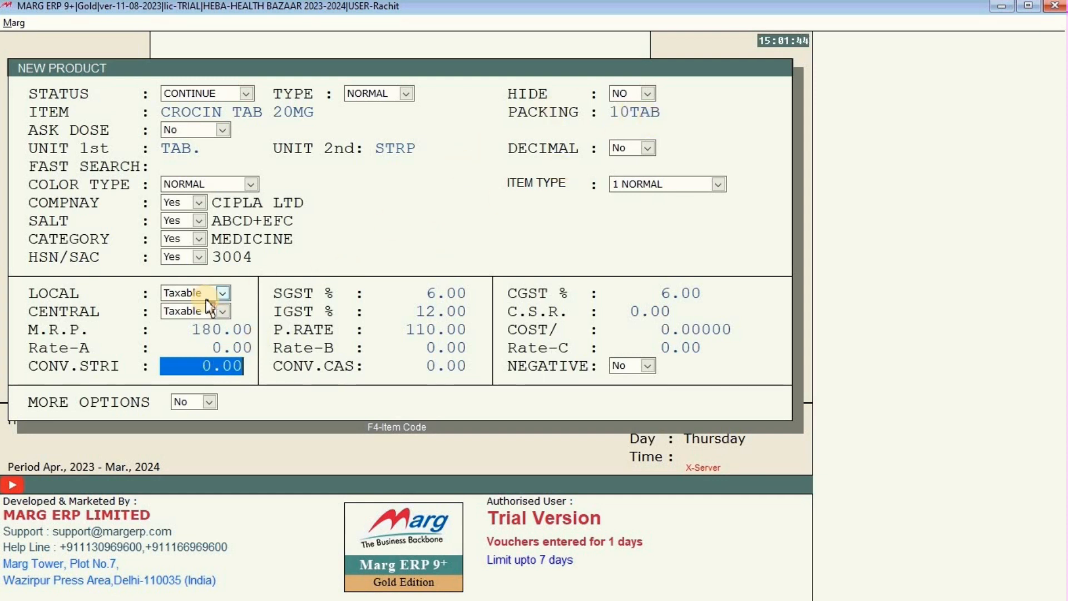
Set strip conversion to 10, skip the remaining fields, and bring up the save prompt.
type("10")
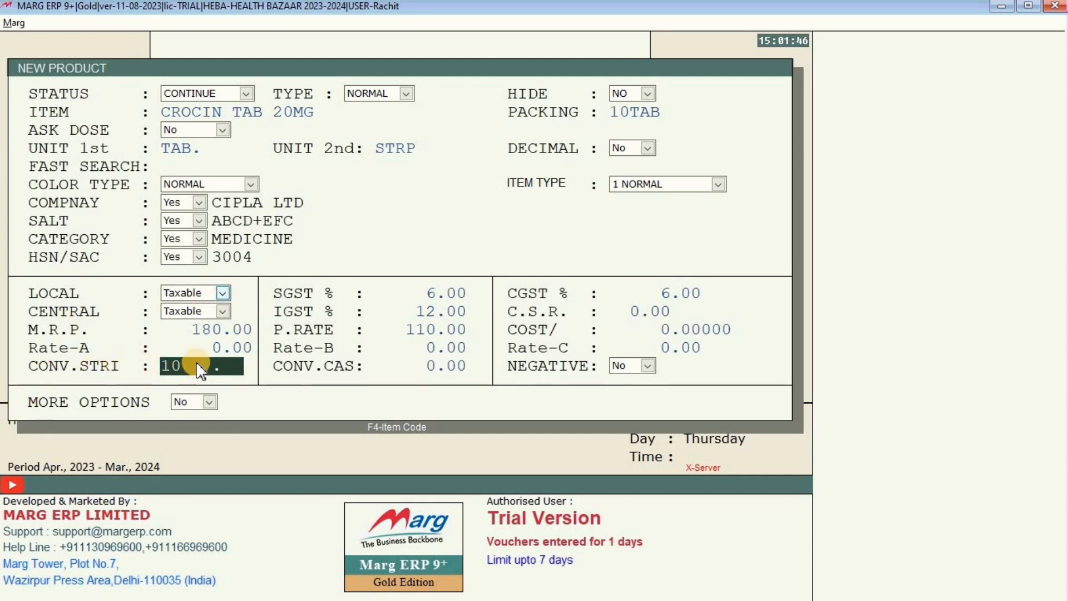
key("BackSpace")
key("BackSpace")
type("10")
key("Return")
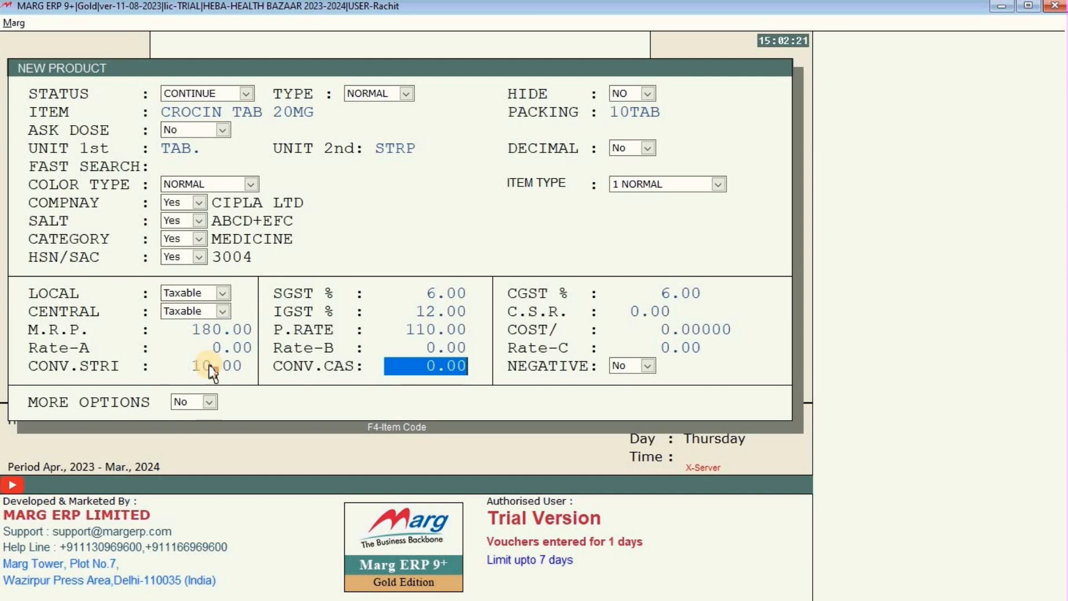
key("Return")
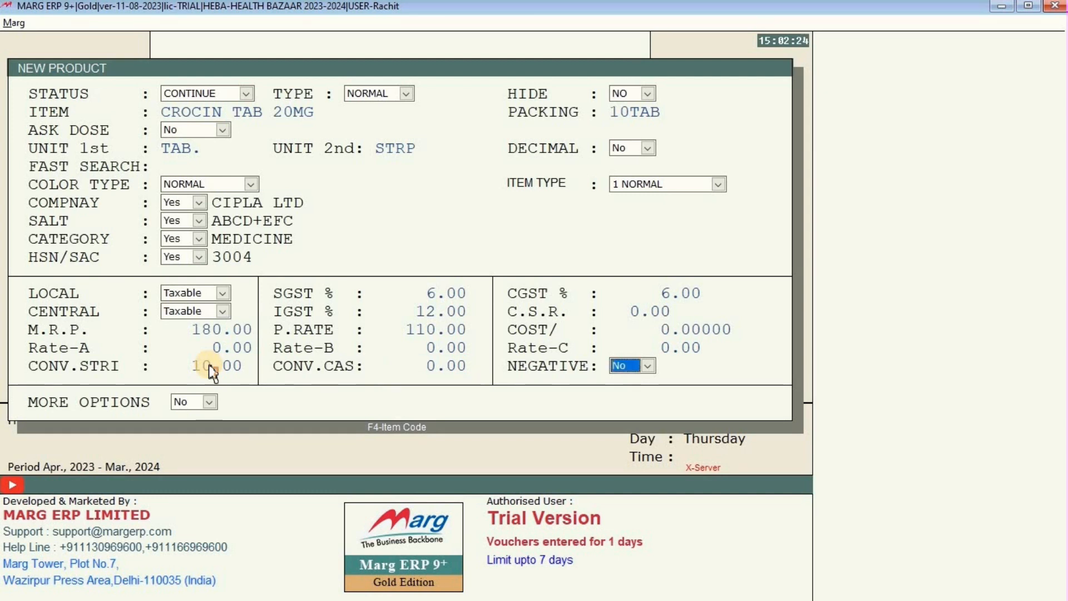
key("Return")
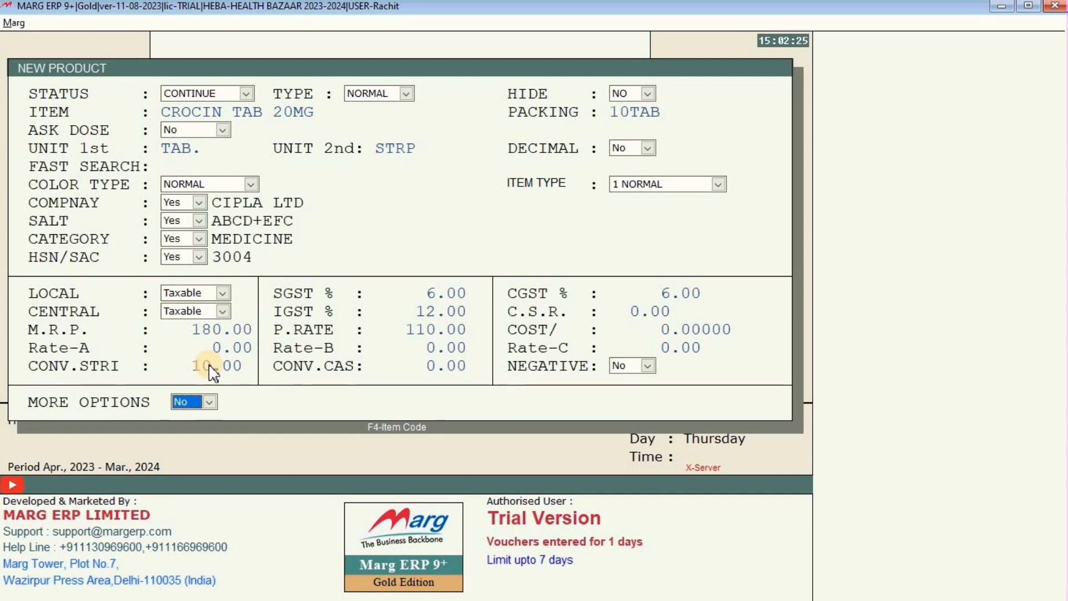
key("Return")
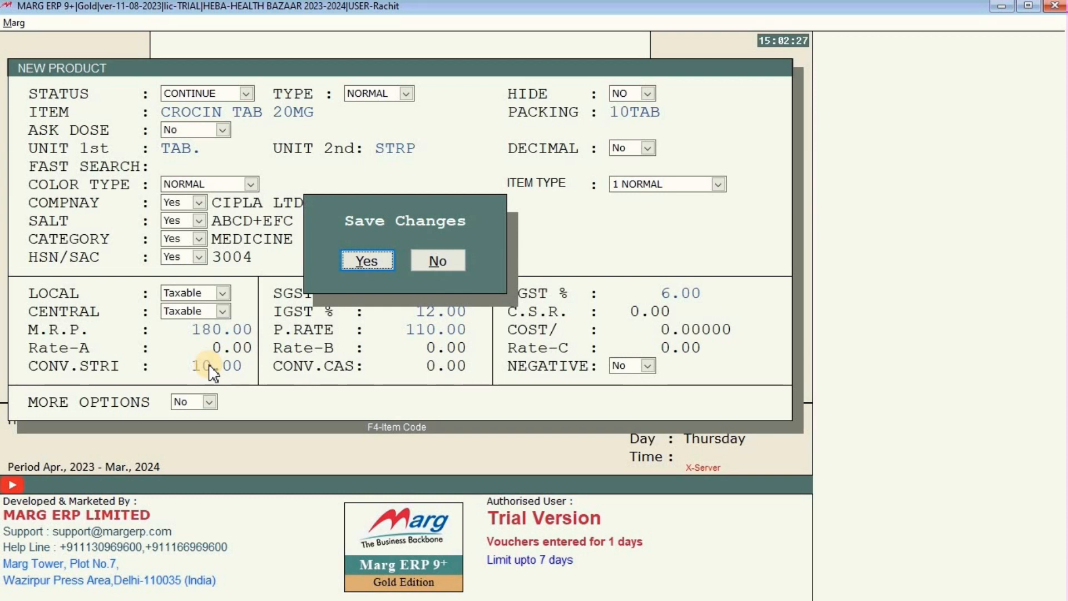
Save CROCIN TAB 20MG, then reopen it from the Items list for modification.
key("Return")
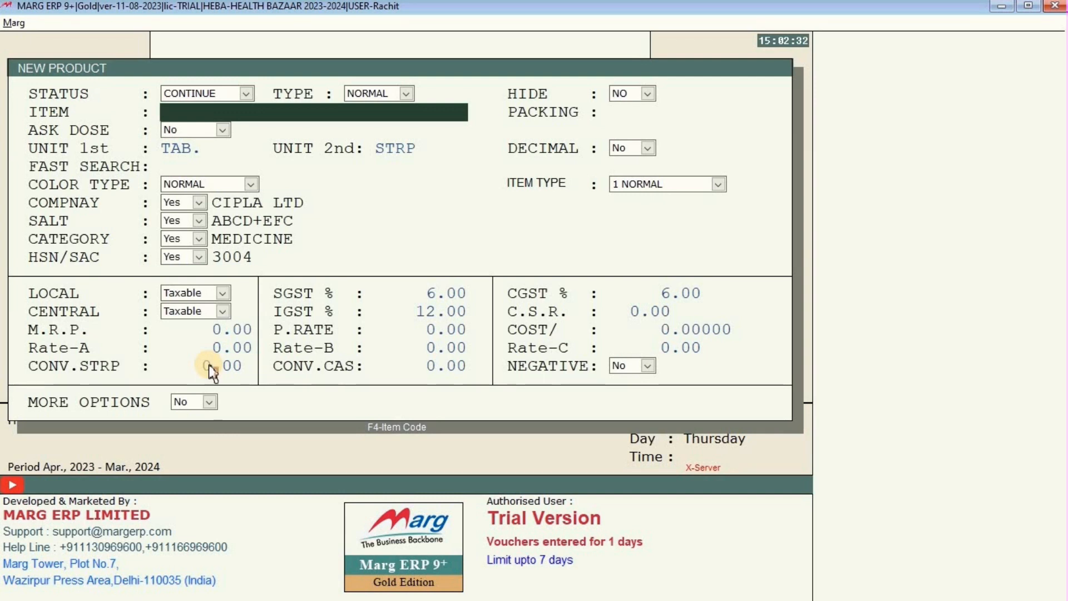
key("Escape")
key("Up")
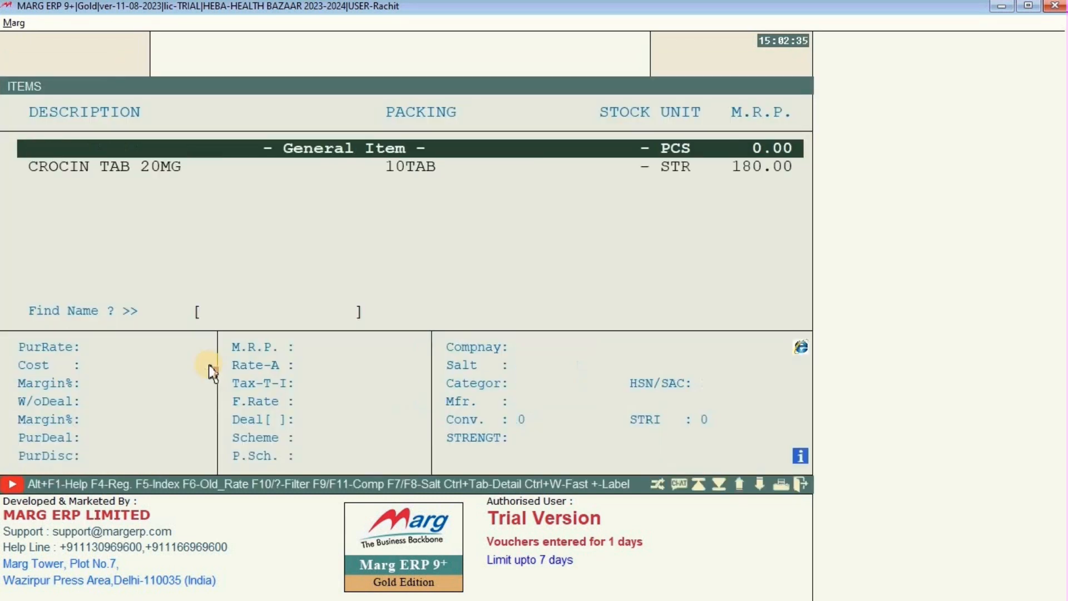
key("Down")
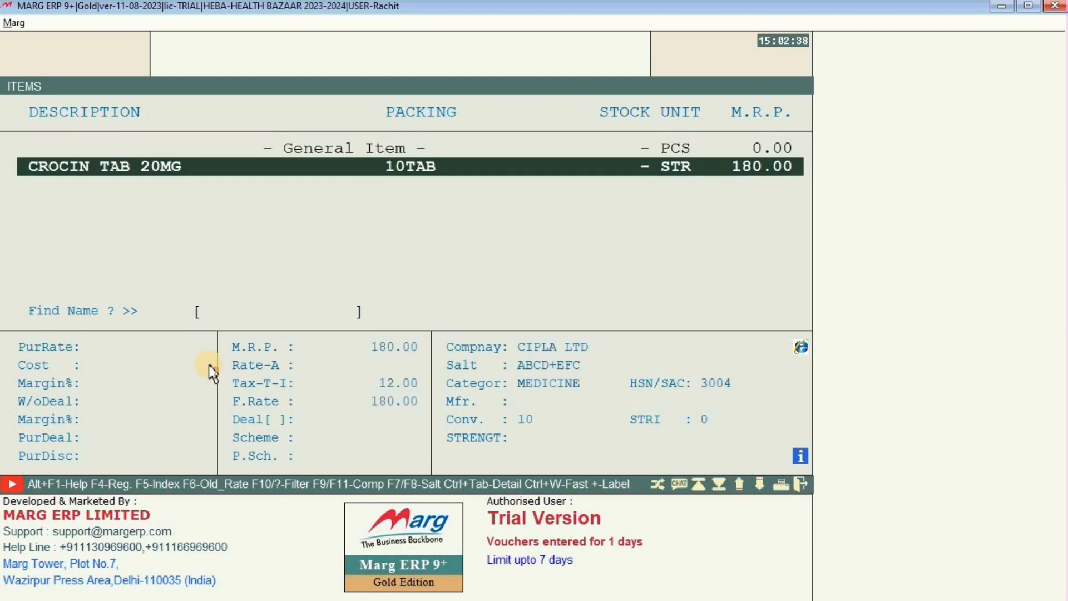
key("Return")
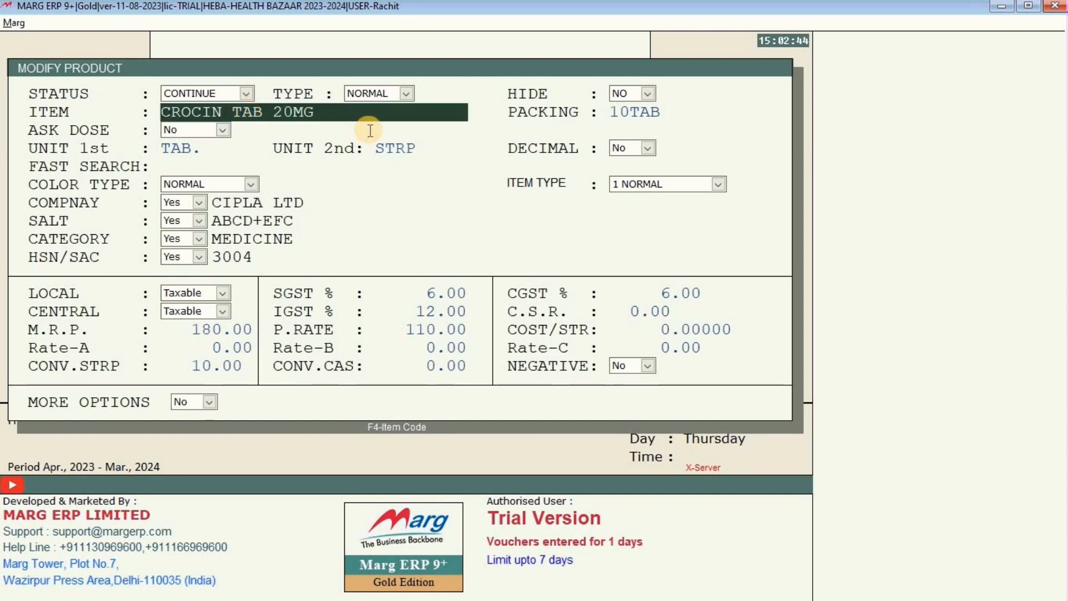
Rename the item from CROCIN TAB 20MG to CROCIN CAPSULE 20MG.
key("Right")
key("Right")
key("Right")
key("Right")
key("Right")
key("Right")
key("Right")
key("Right")
key("Right")
key("Right")
key("BackSpace")
key("BackSpace")
key("BackSpace")
type("CAPSUL")
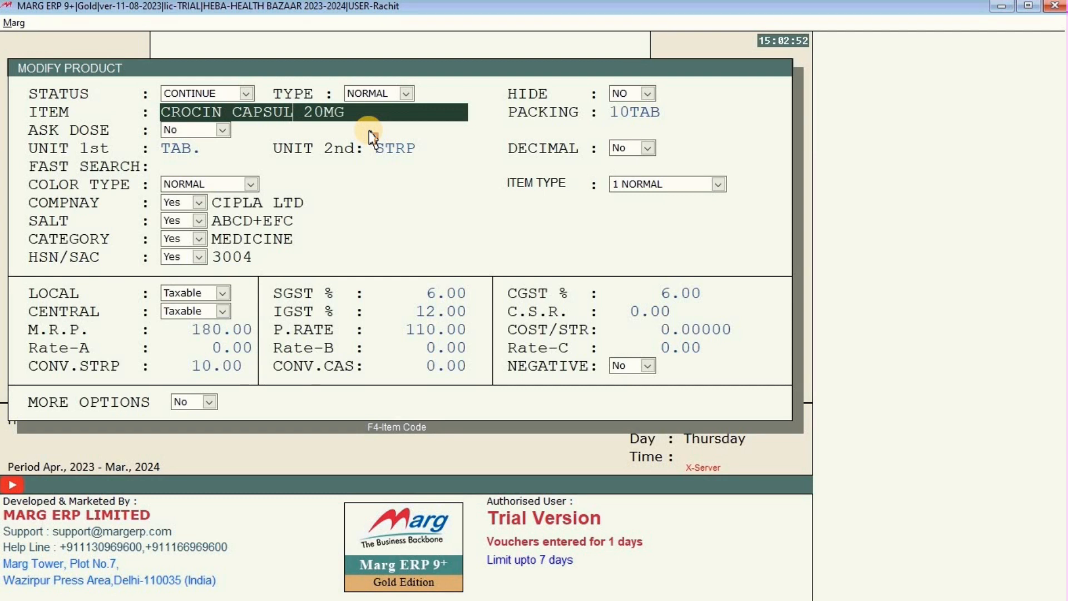
type("E")
key("Return")
Change packing to 10CAPS and the first unit to CAP, then bring up the save prompt.
key("Right")
key("Right")
key("Right")
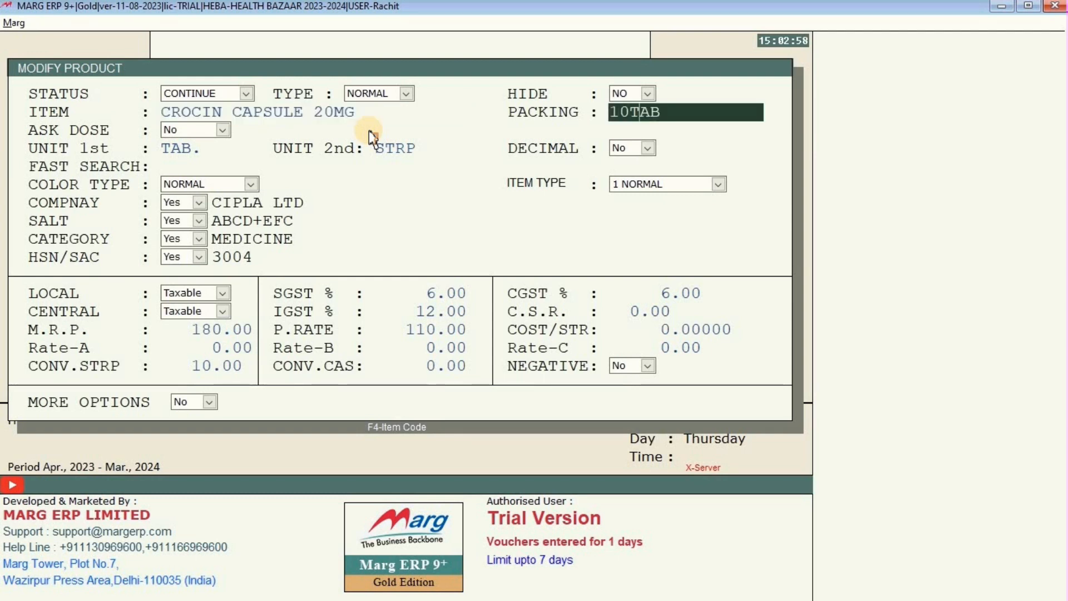
key("Delete")
key("Delete")
key("BackSpace")
type("CA")
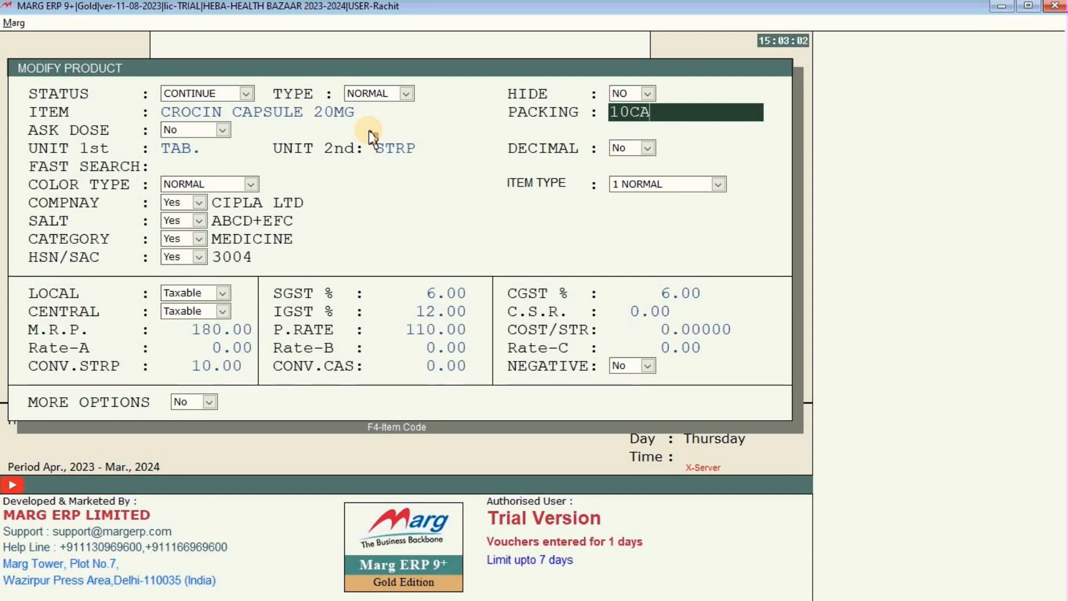
type("PS")
key("Return")
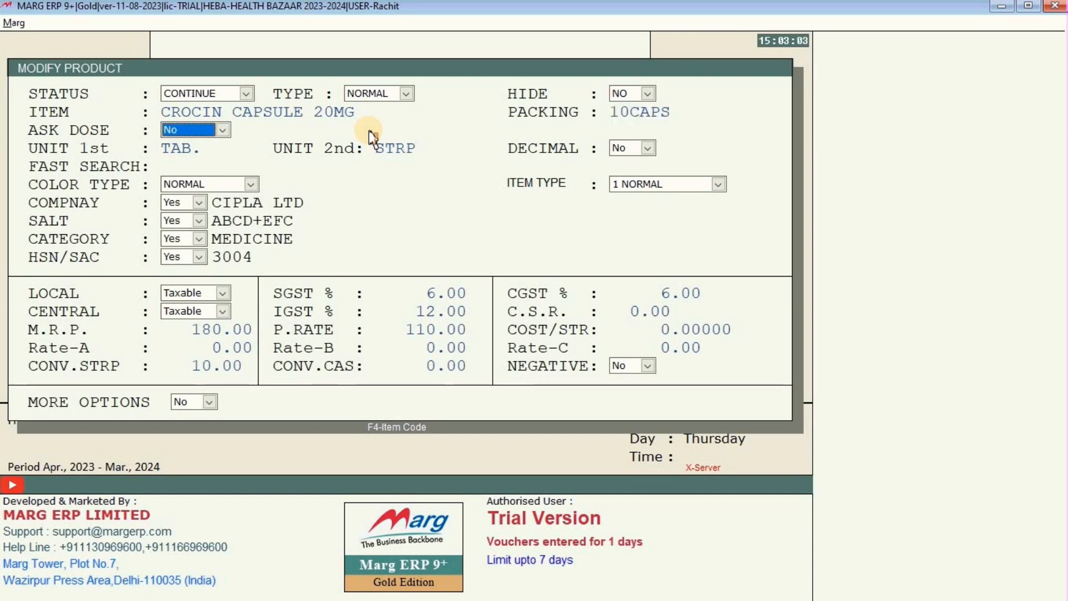
key("Return")
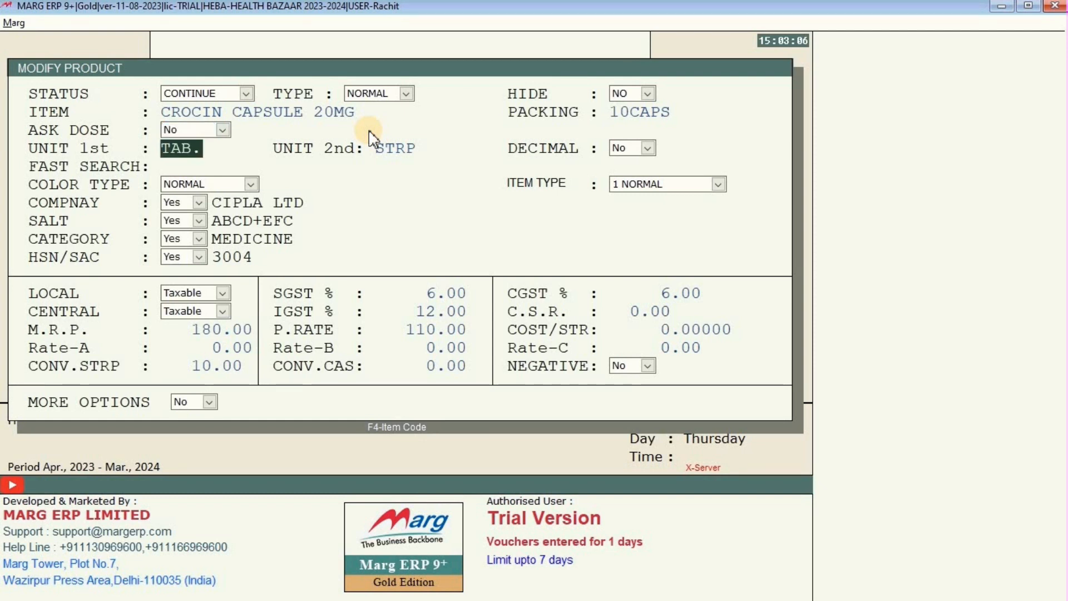
key("Delete")
key("Delete")
key("Delete")
key("Delete")
type("CAP")
key("Return")
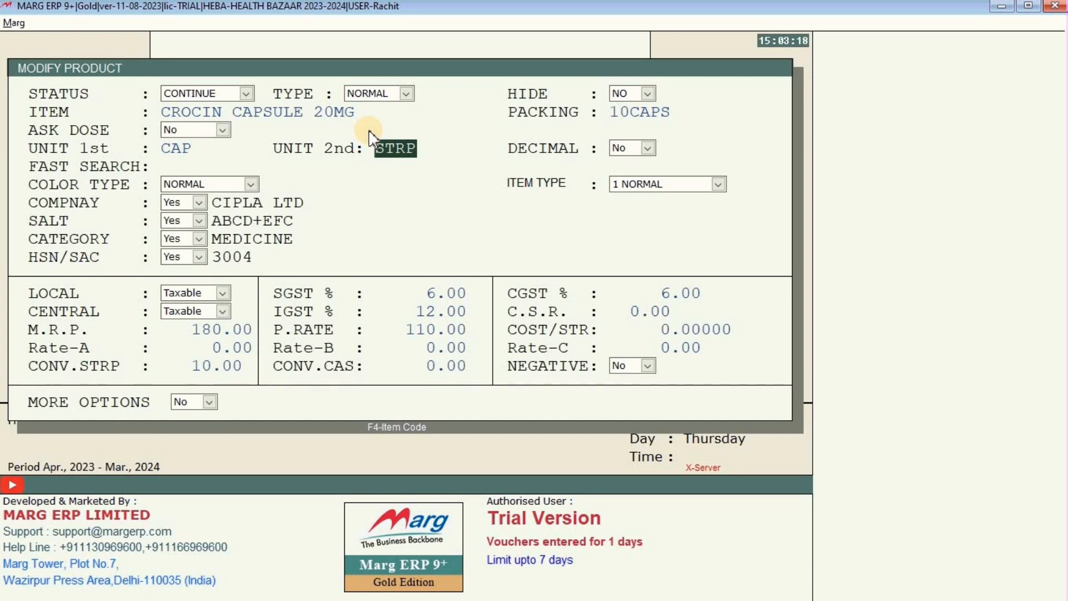
key("Escape")
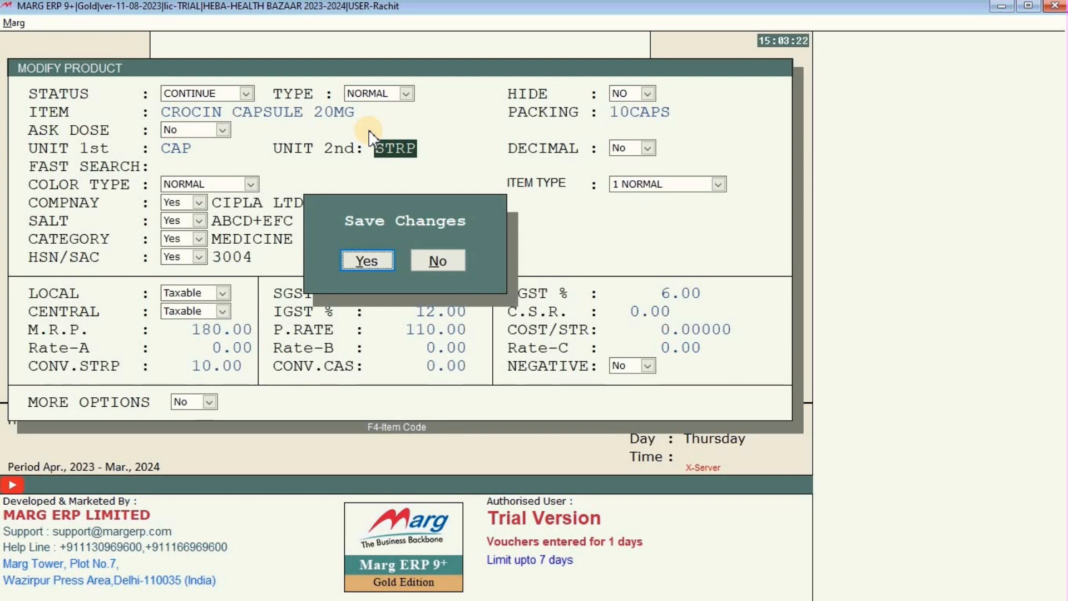
Save CROCIN CAPSULE 20MG, cancel its deletion, and close the Items list.
key("Return")
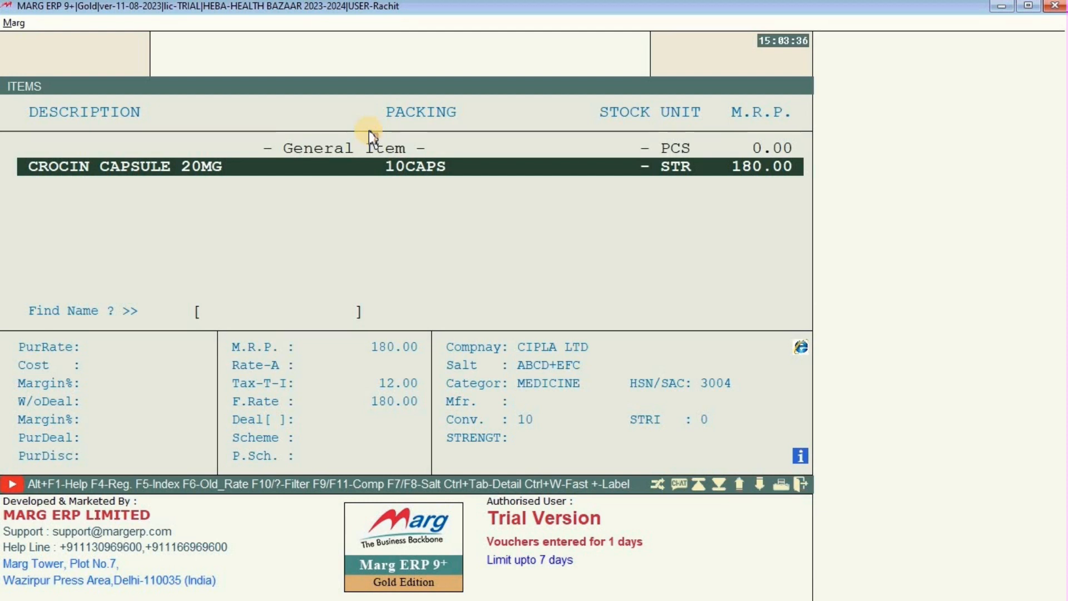
key("ctrl+d")
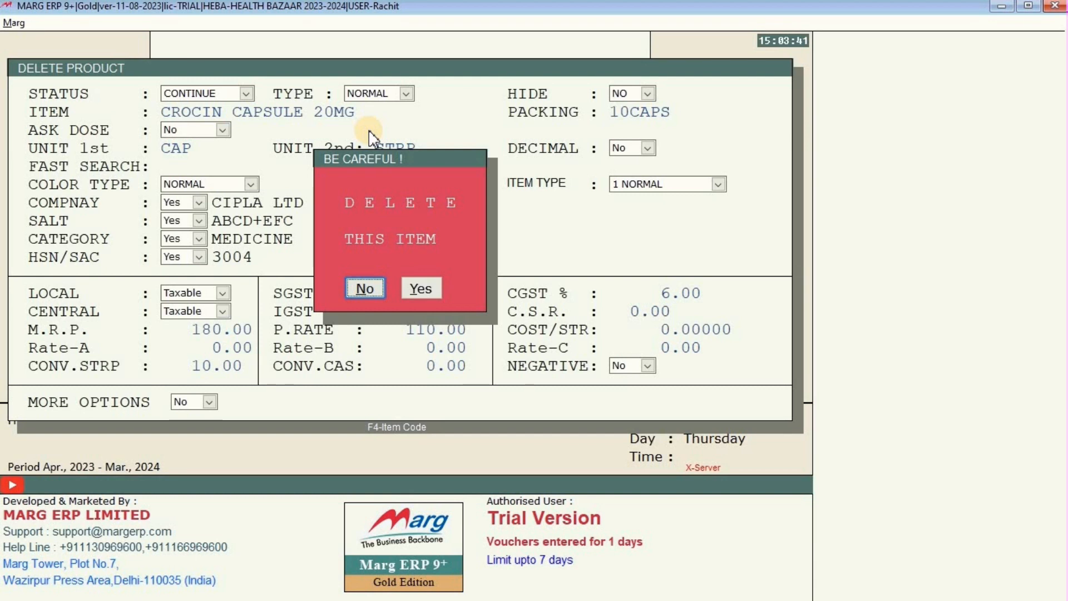
key("Escape")
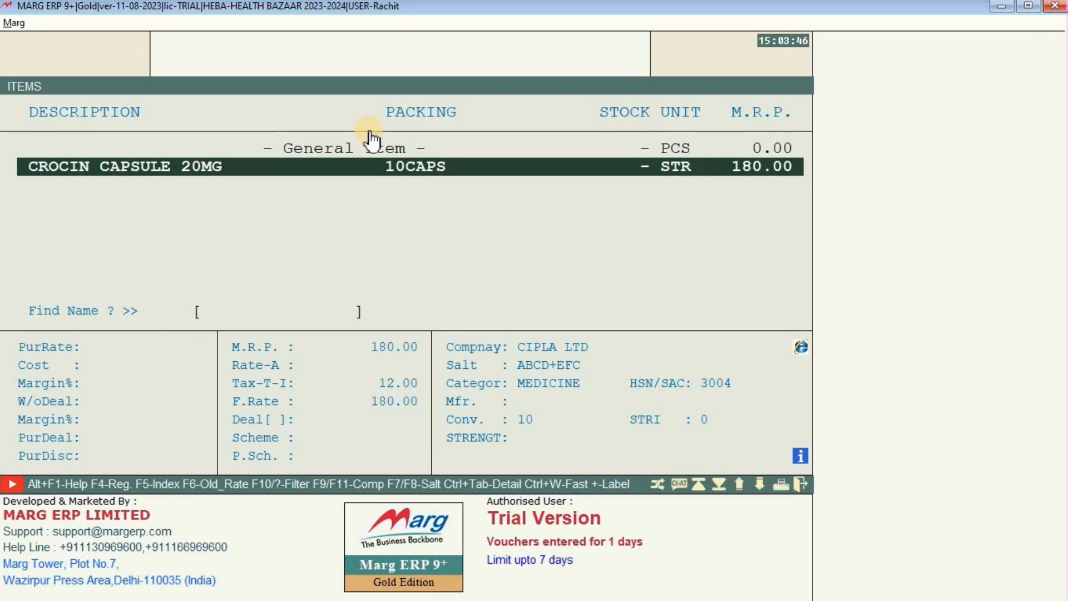
key("Escape")
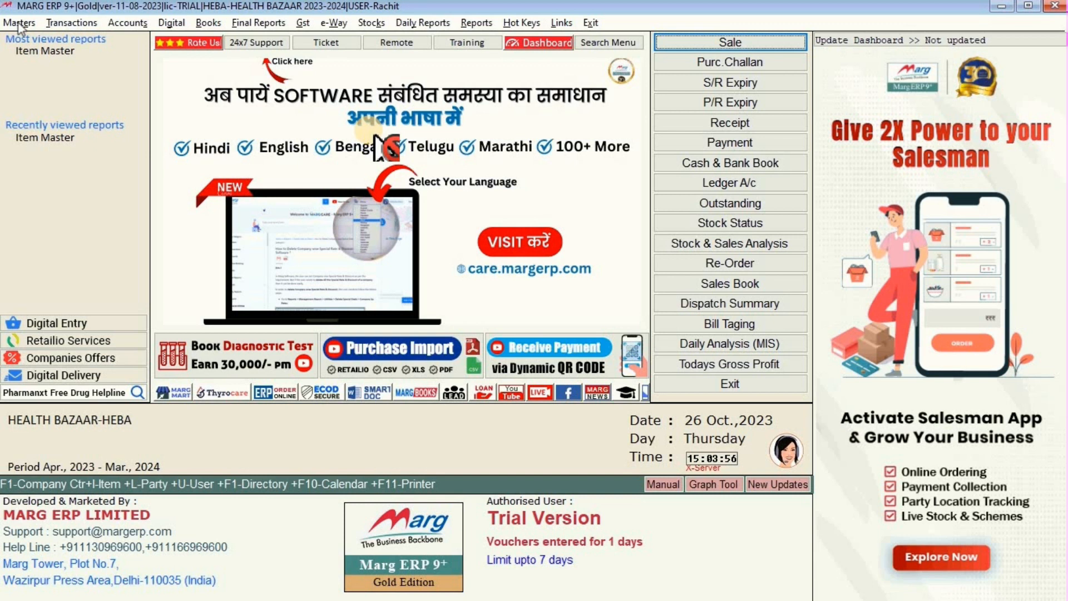
Open Masters > Item Master to check the CROCIN CAPSULE 20MG entry, then close the list.
left_click(20, 23)
mouse_move(46, 77)
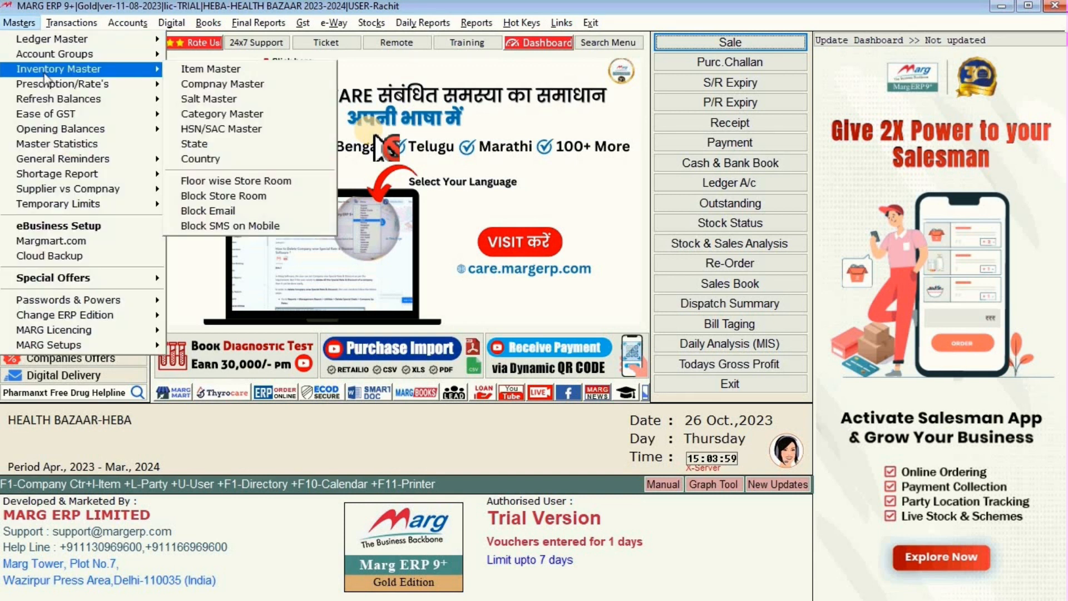
left_click(220, 70)
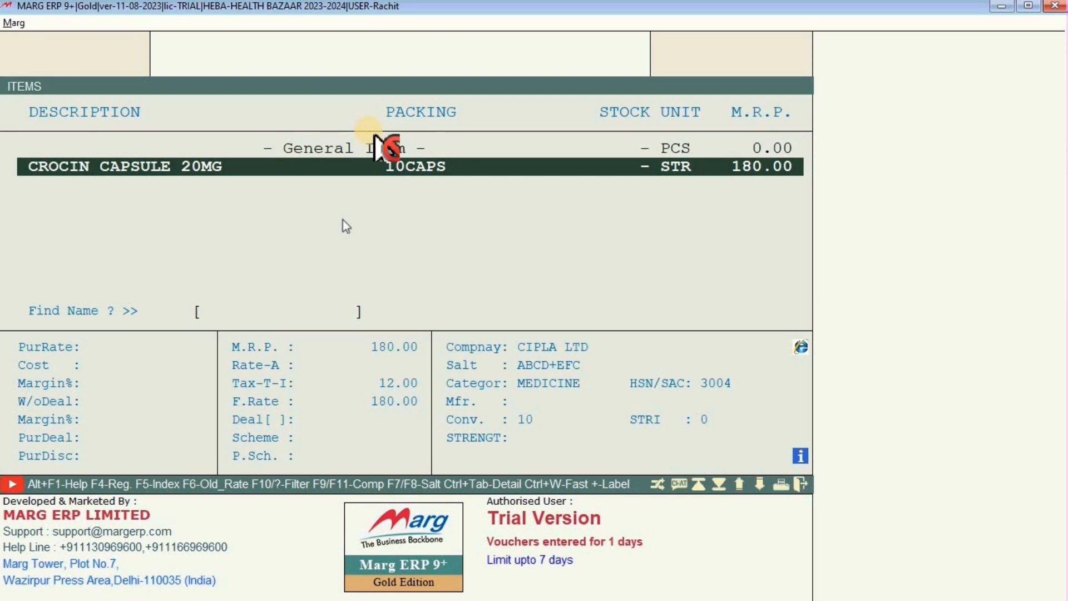
key("Escape")
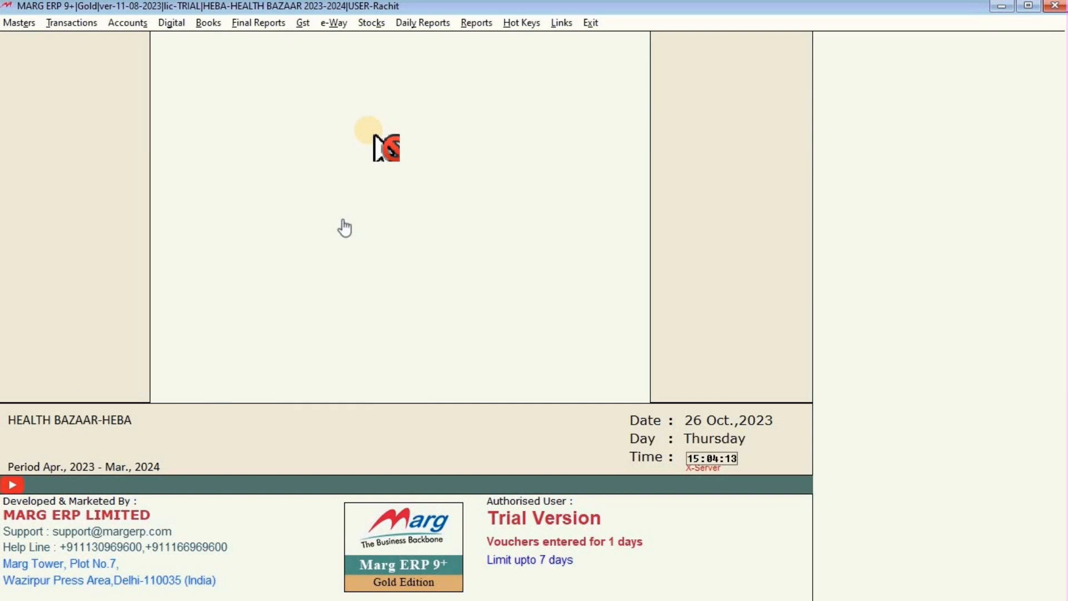
left_click(20, 26)
left_click(181, 72)
key("Down")
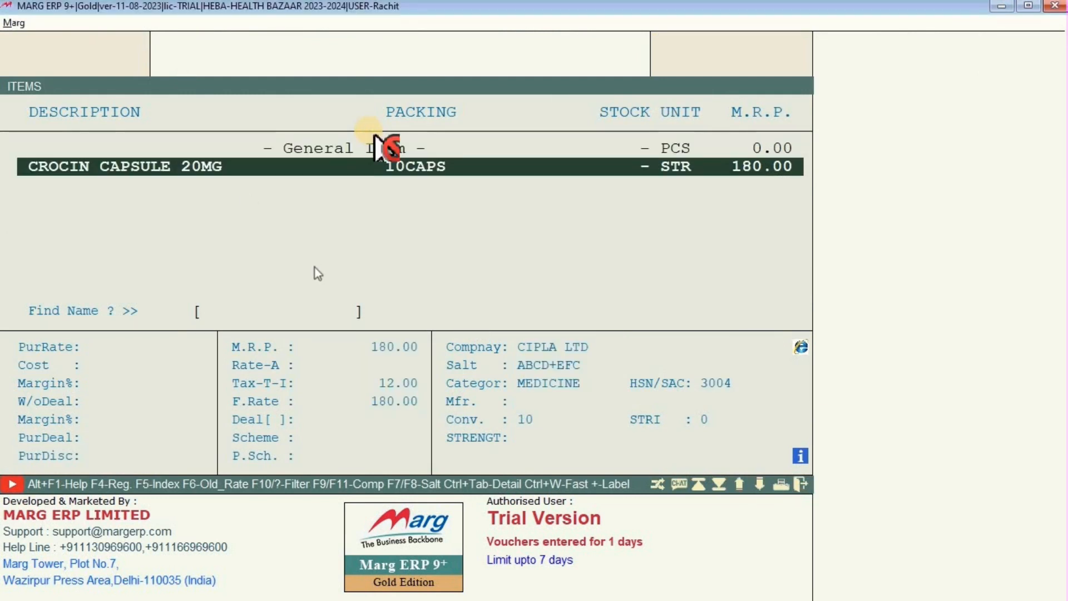
key("XF86AudioRaiseVolume")
key("Escape")
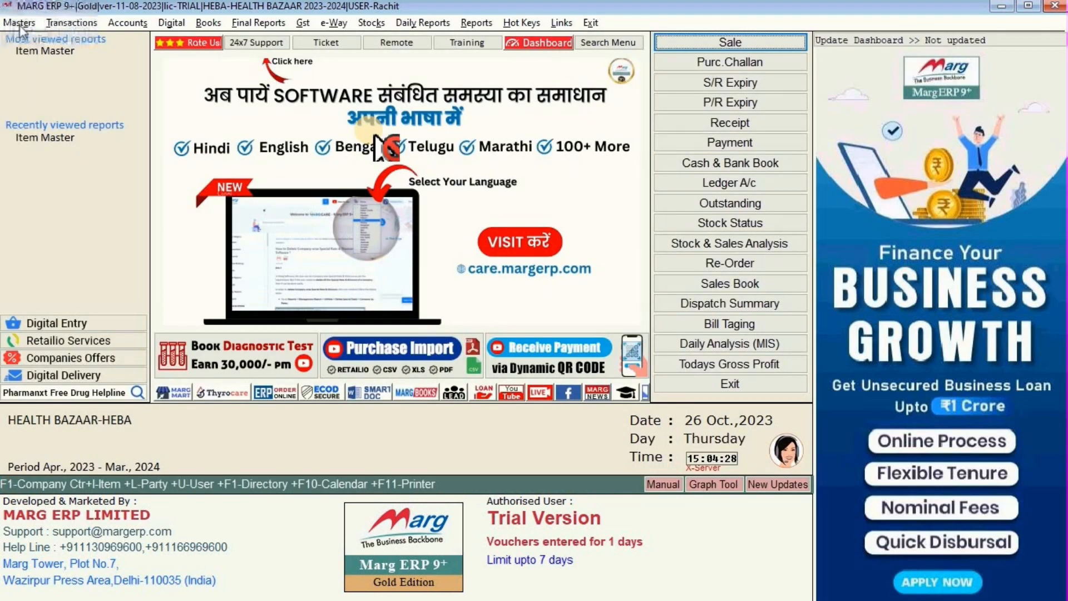
Reopen Masters > Item Master and start a new product with F2.
left_click(20, 22)
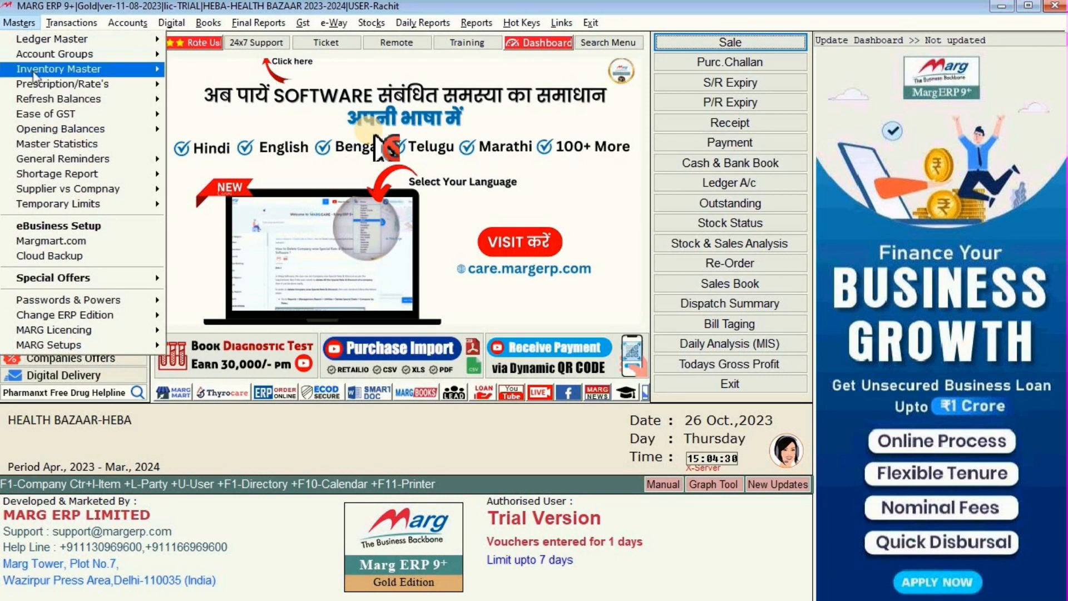
mouse_move(35, 75)
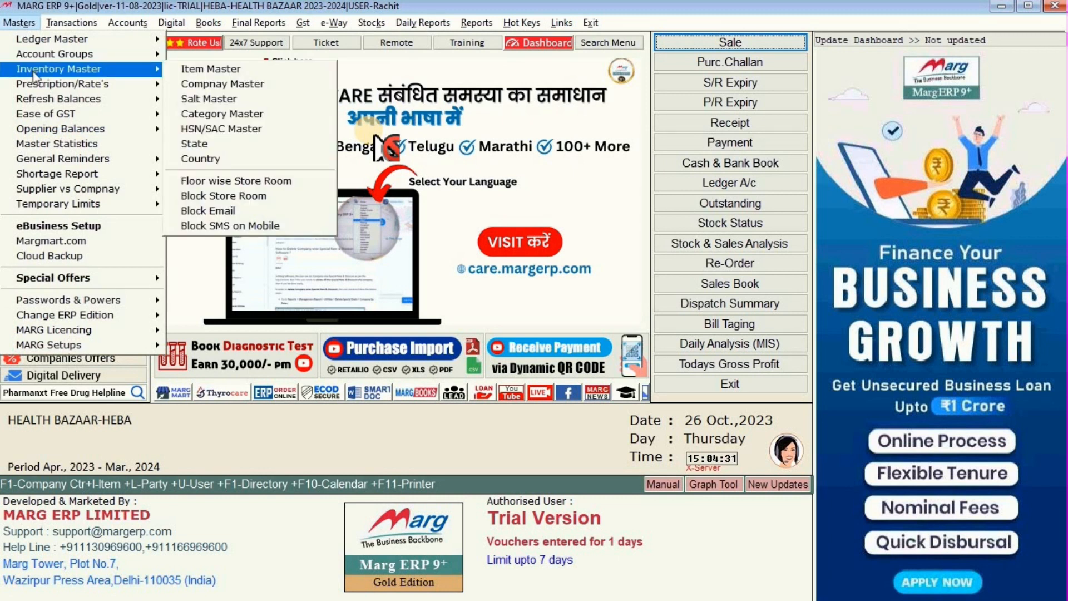
left_click(172, 71)
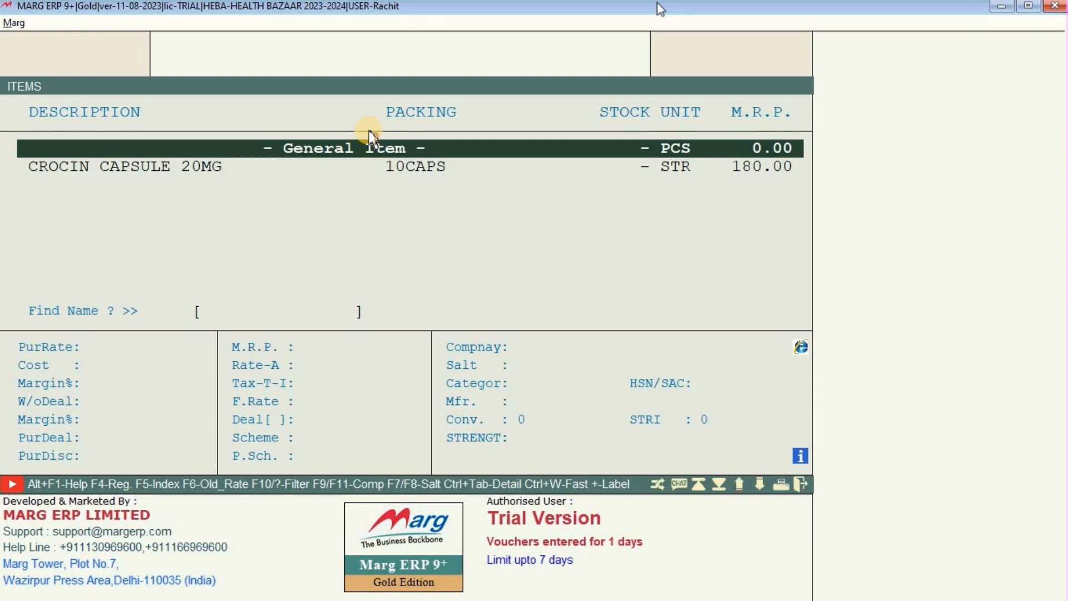
key("F2")
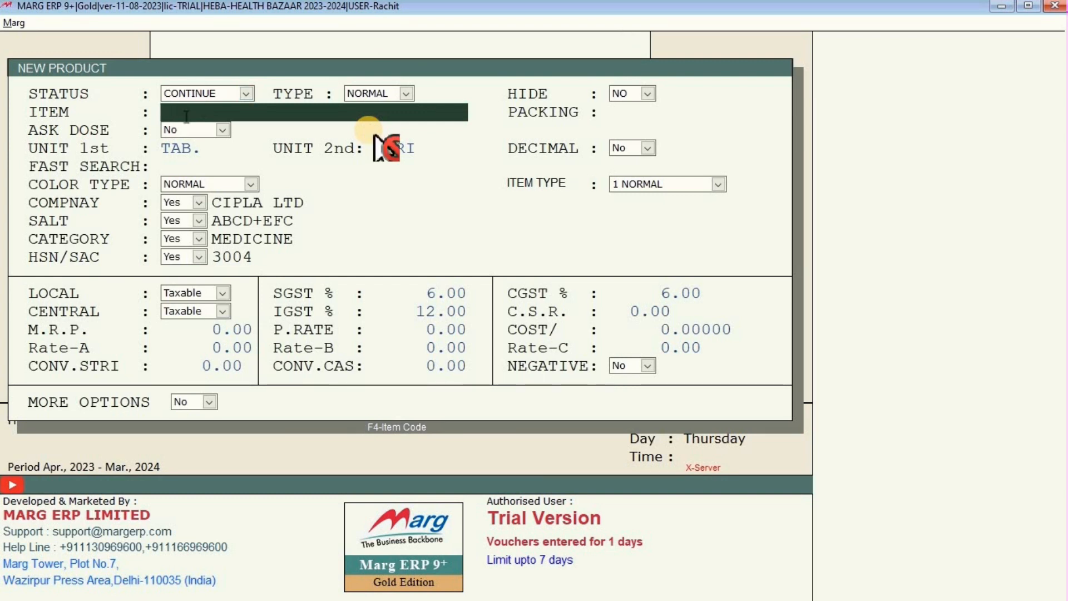
Name the new product PARACETAMOL TAB with packing 10.
type("DISP")
key("BackSpace")
key("BackSpace")
key("BackSpace")
key("BackSpace")
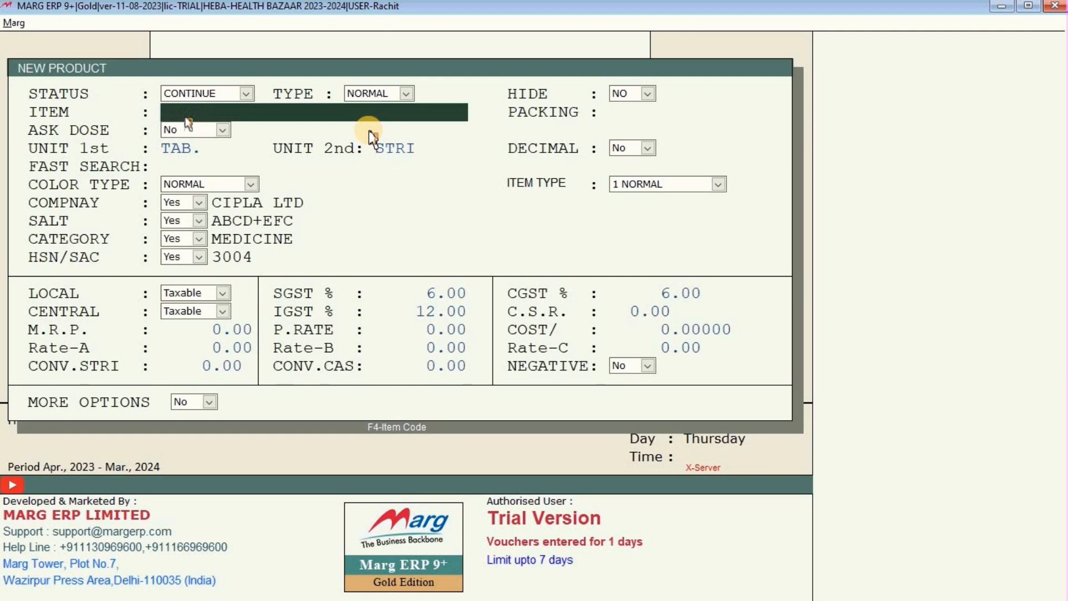
type("CRO")
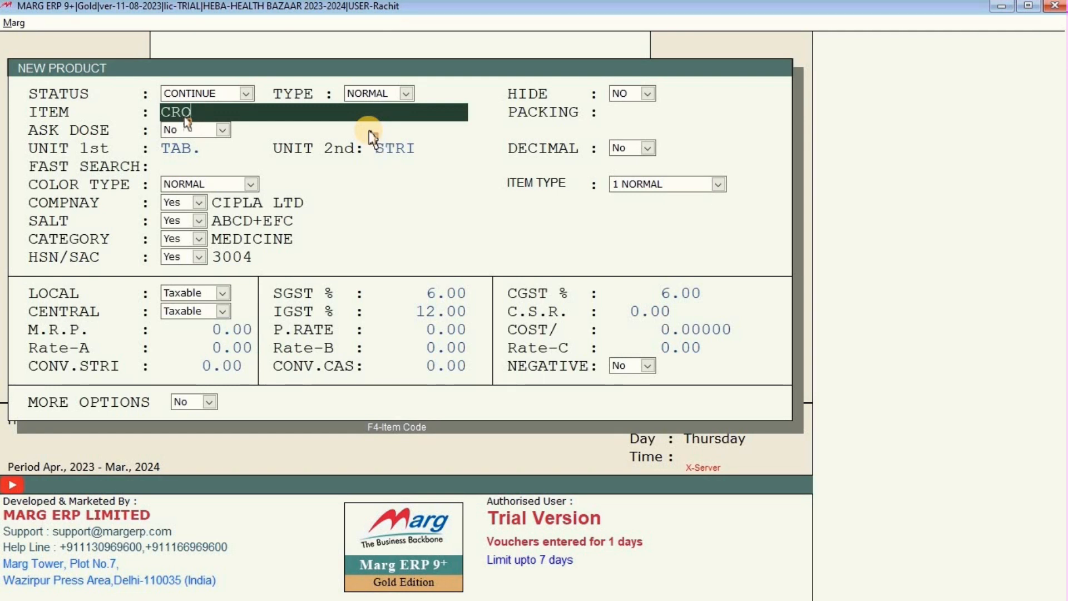
key("BackSpace")
key("BackSpace")
key("BackSpace")
type("PA")
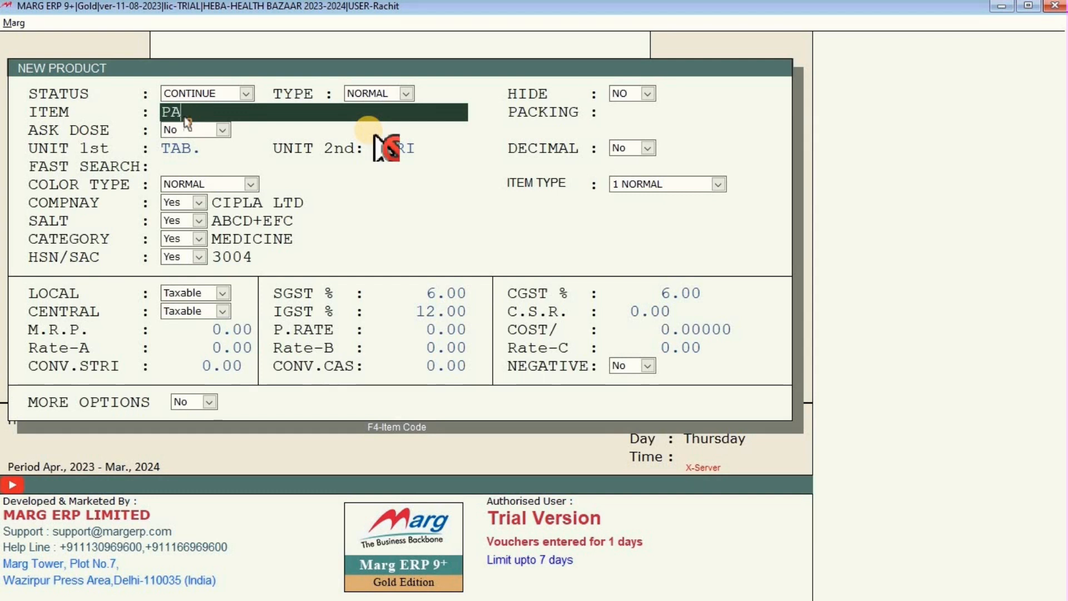
type("RACETAMOL")
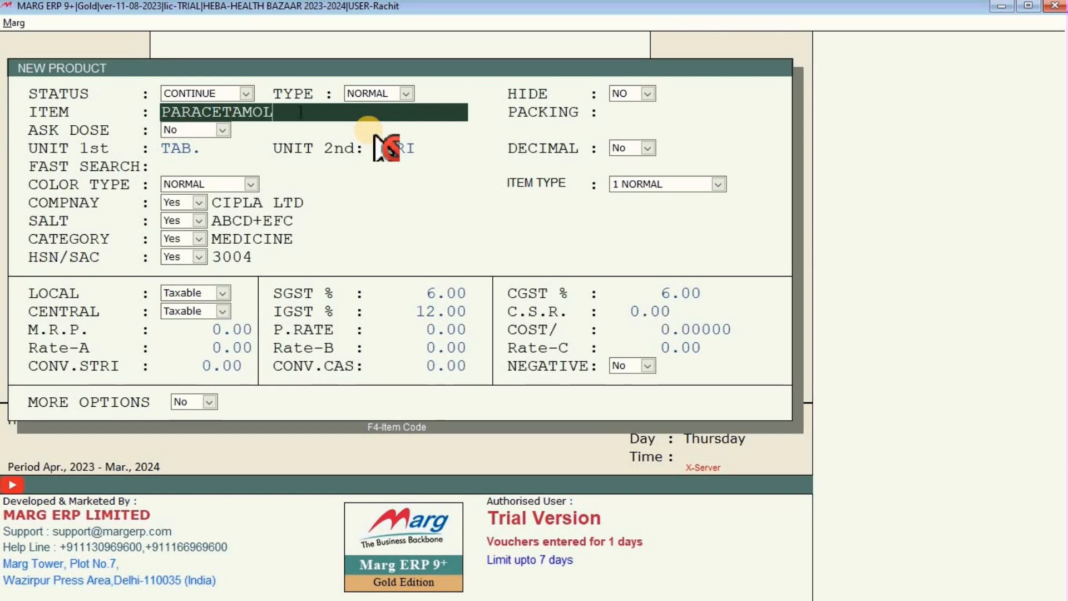
type("TAB")
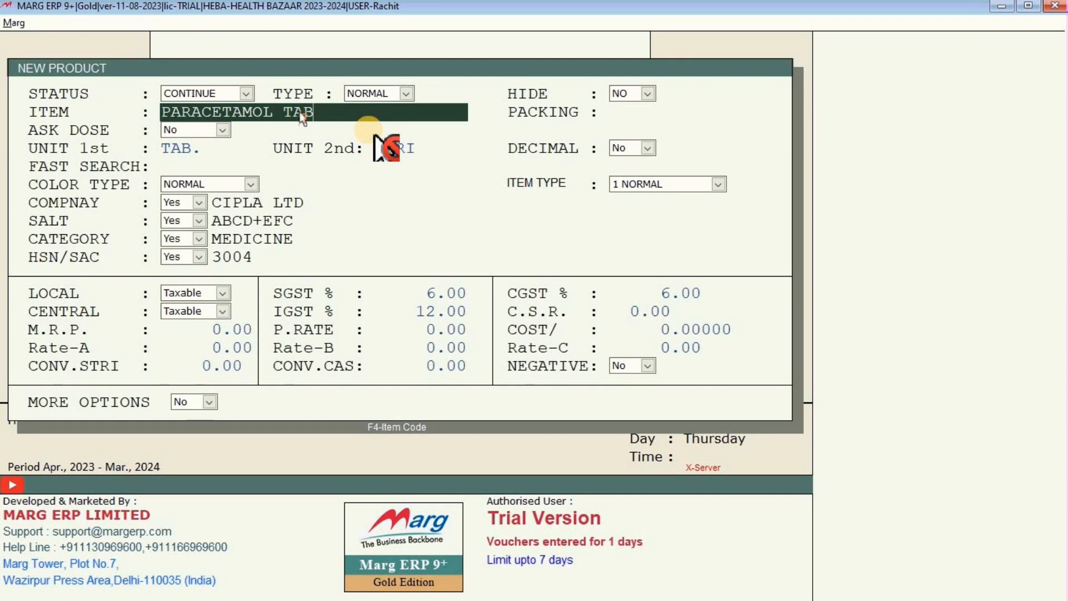
key("Return")
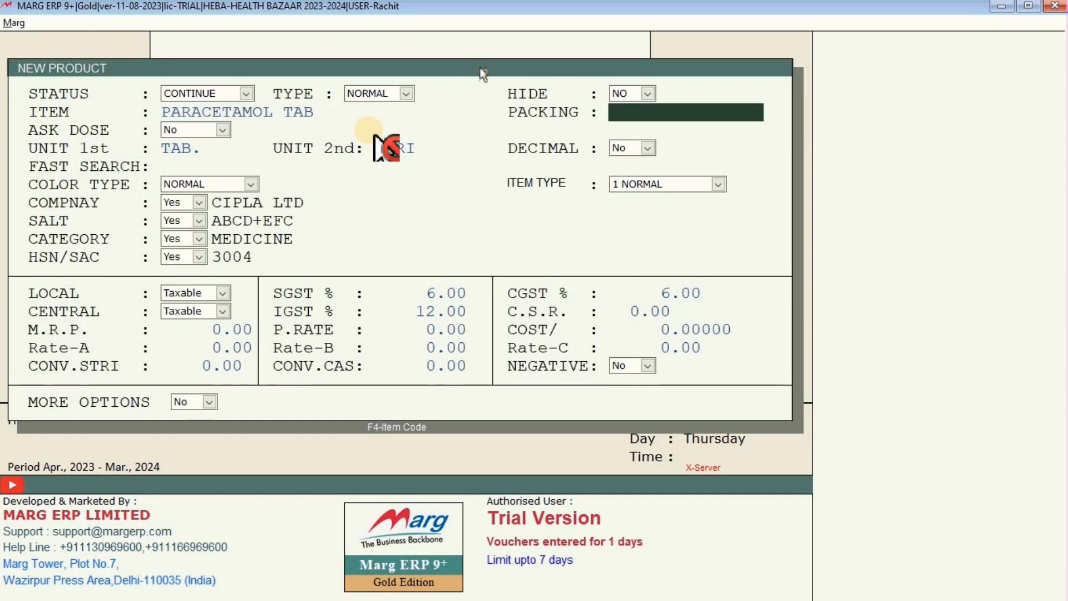
type("10")
key("Return")
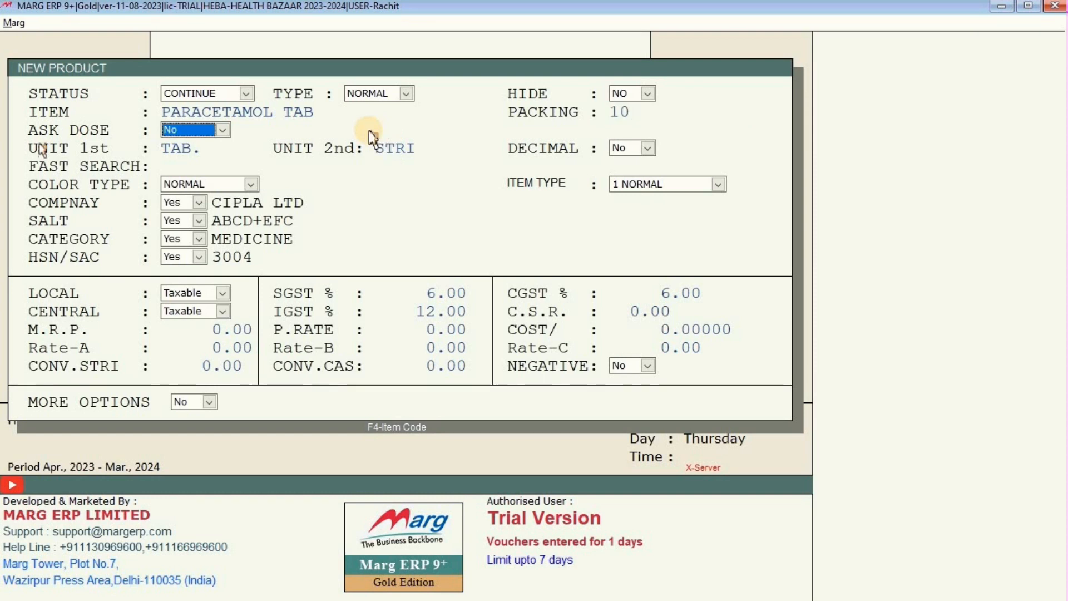
Keep ask dose No, default units and colour type NORMAL, then open the company list.
key("Return")
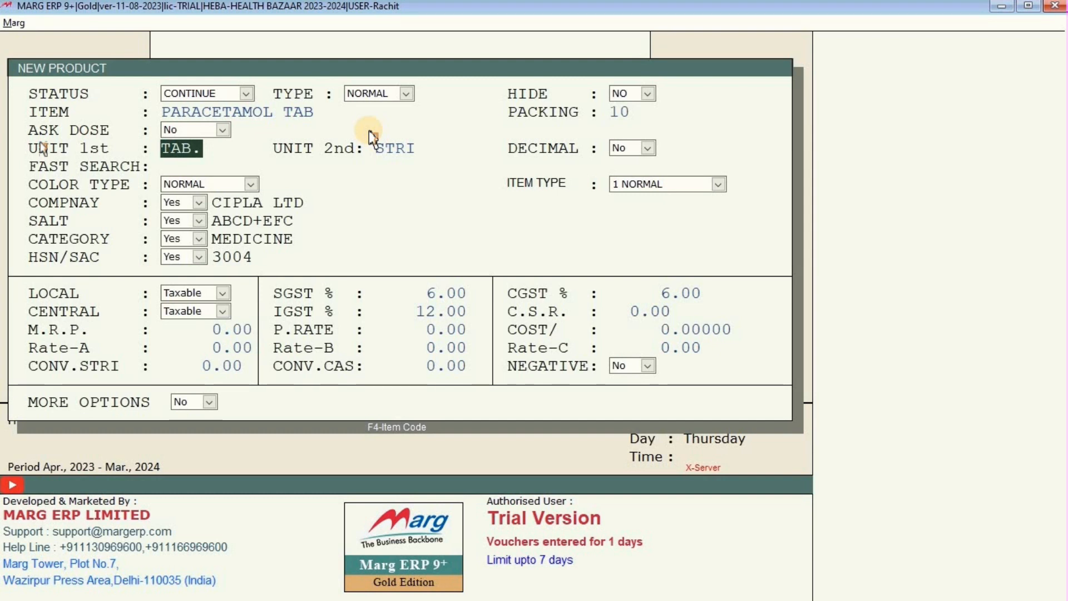
key("Return")
key("Return")
key("Return")
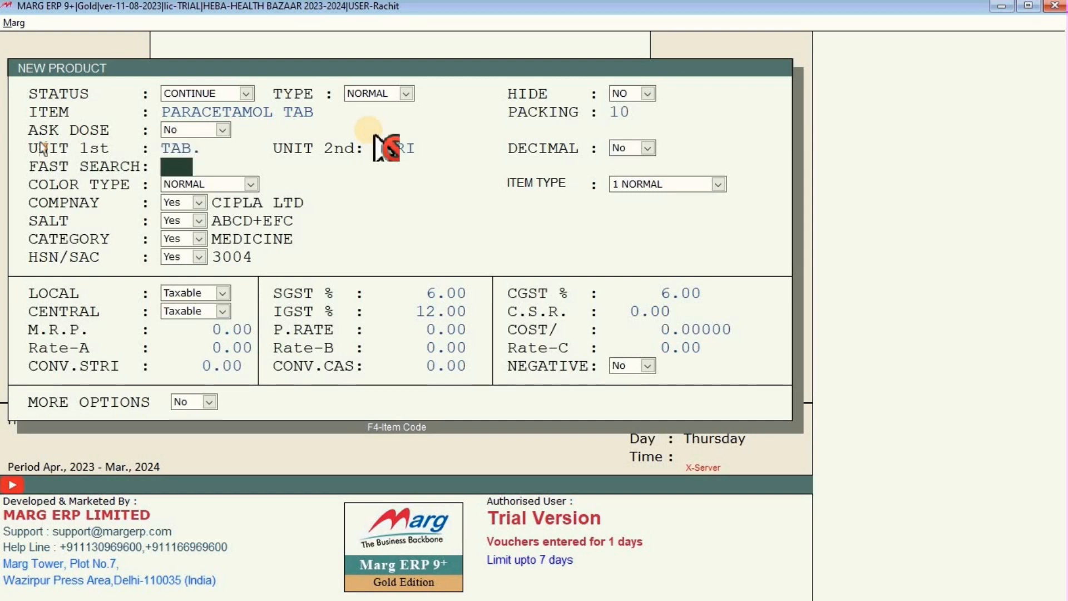
key("Return")
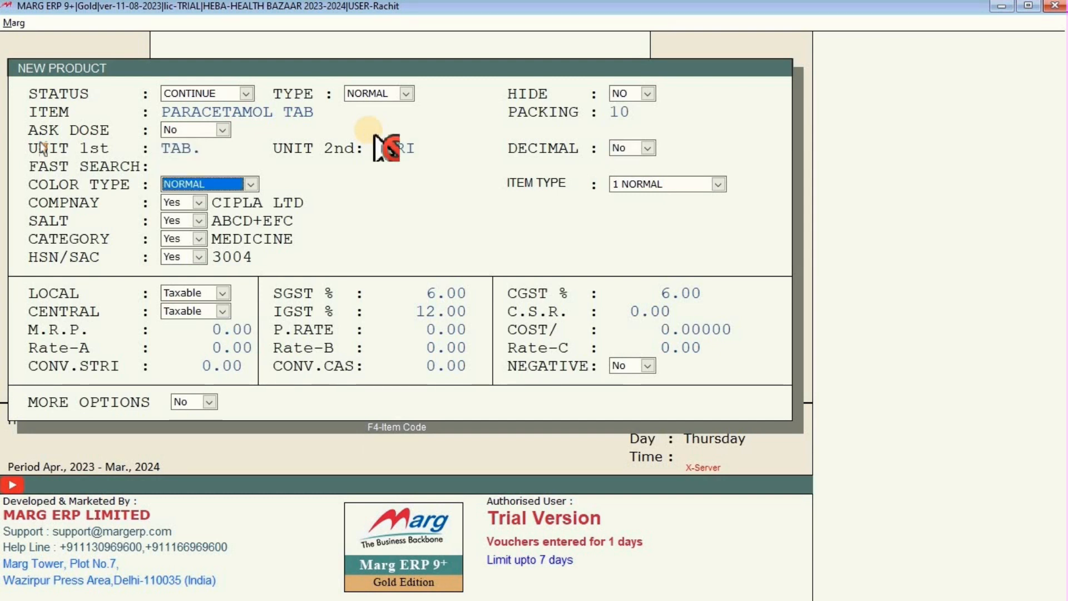
key("Return")
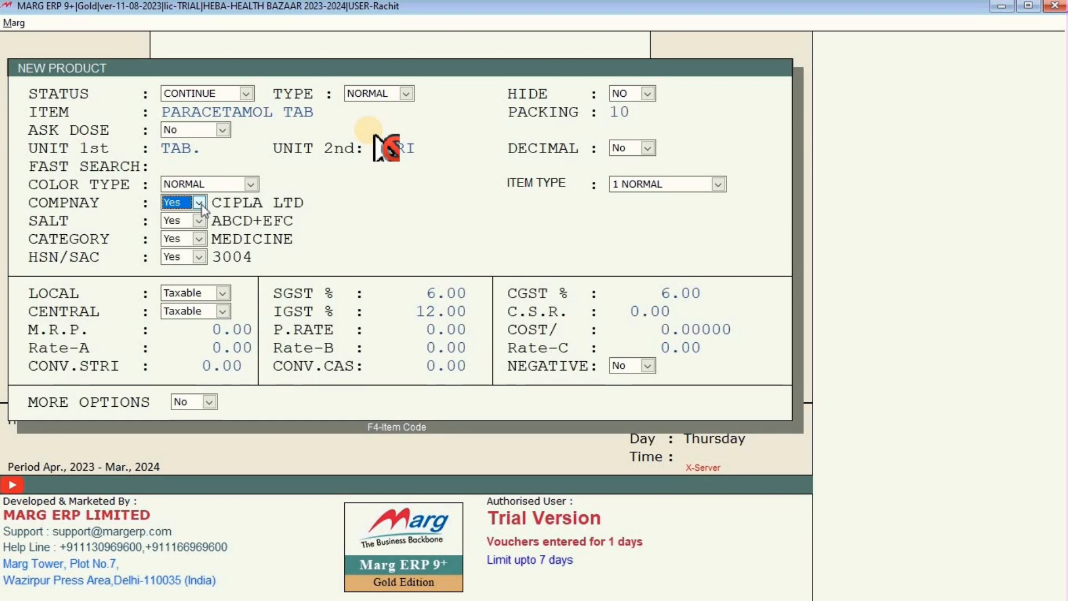
key("Return")
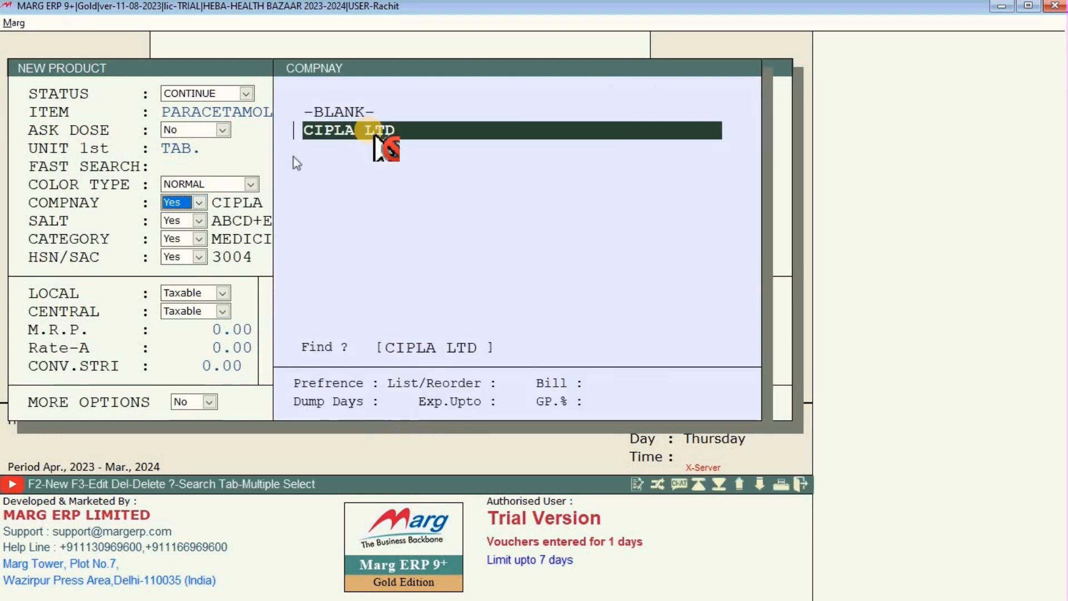
Add a new company named SUN PHARMA from the company list.
key("Up")
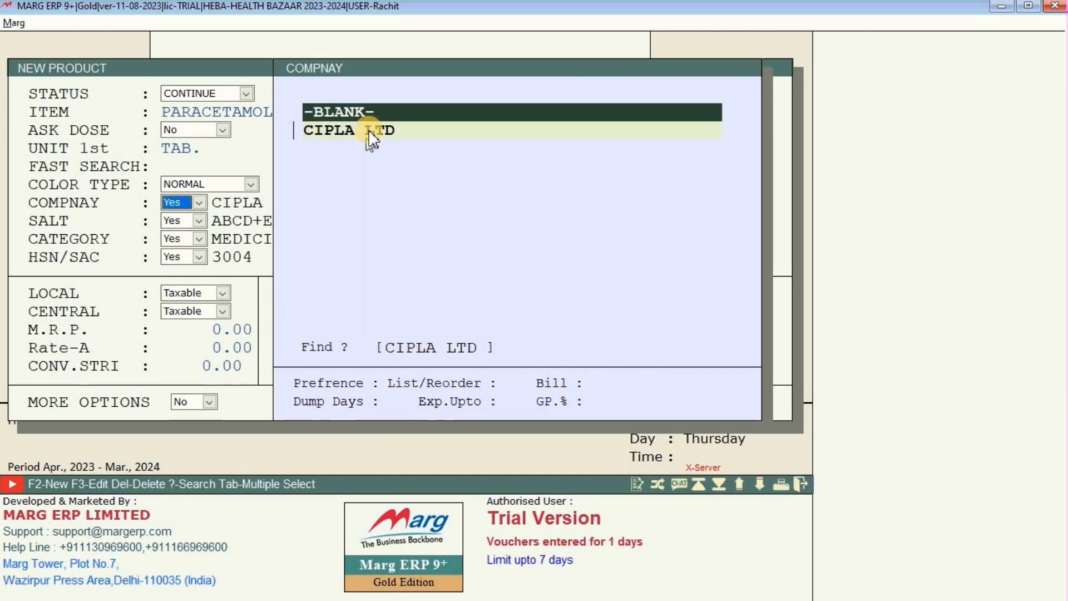
key("F2")
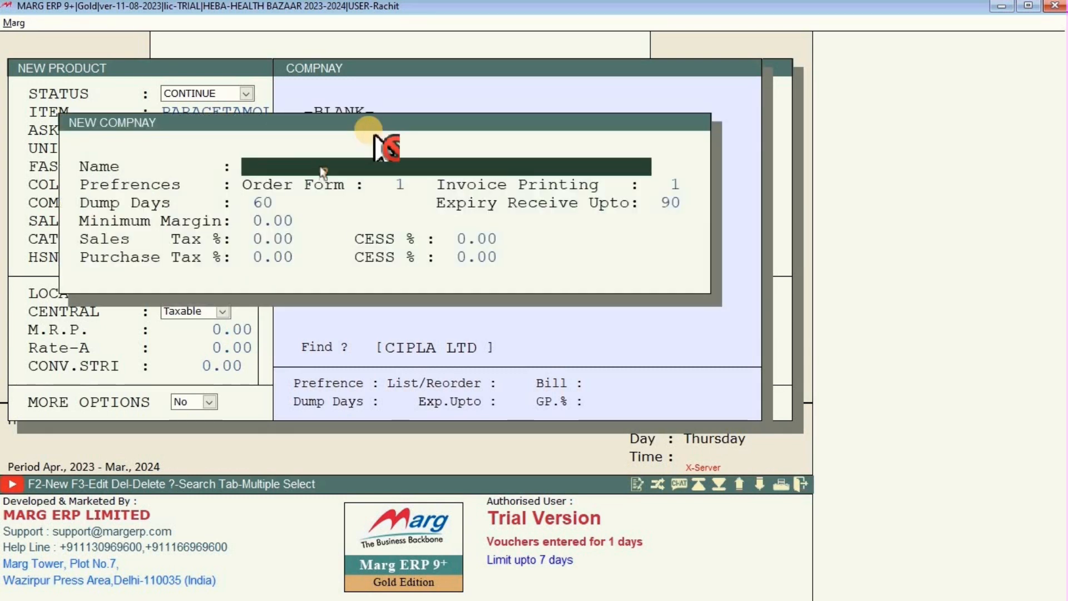
type("SUN PHAR")
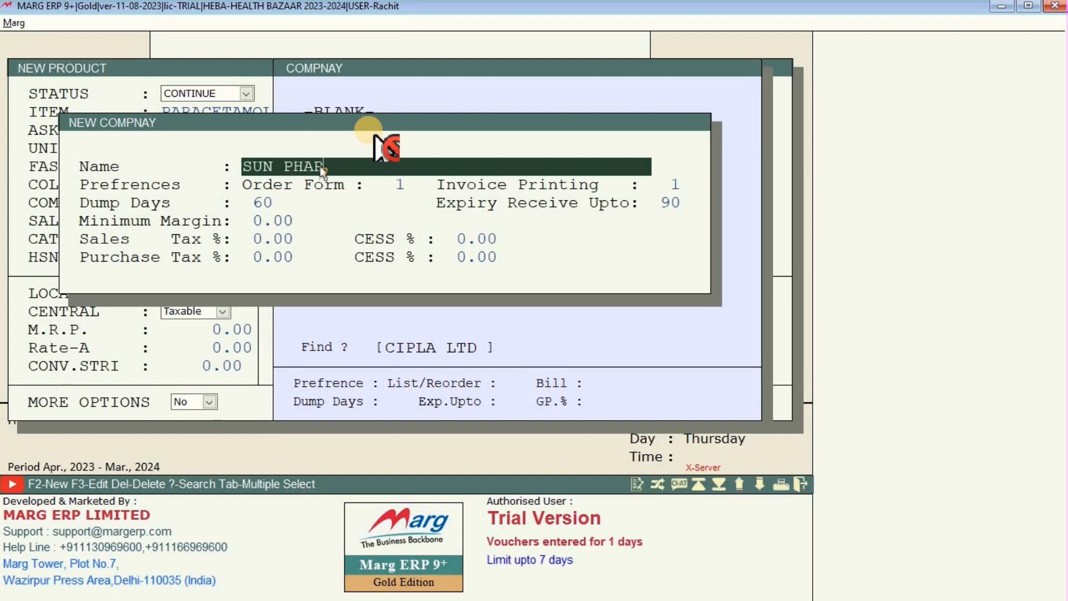
type("MA")
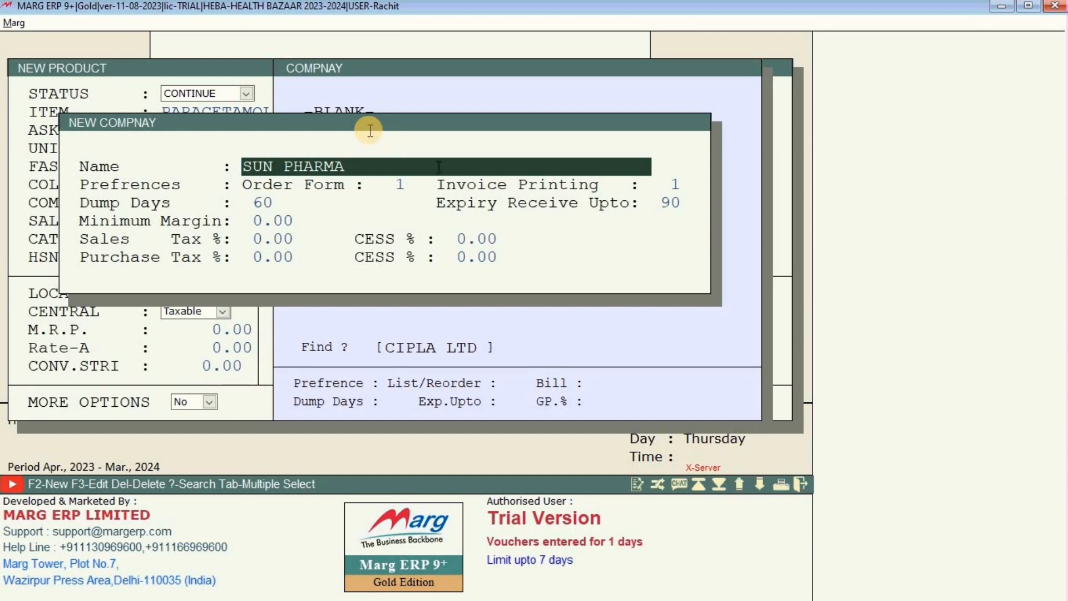
key("Return")
key("Return")
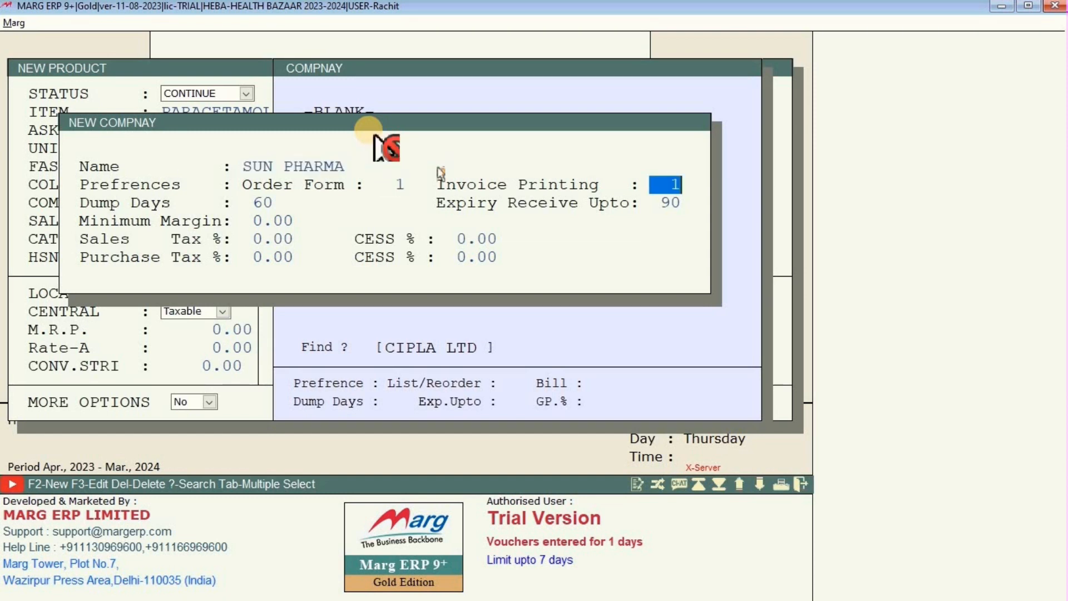
key("Return")
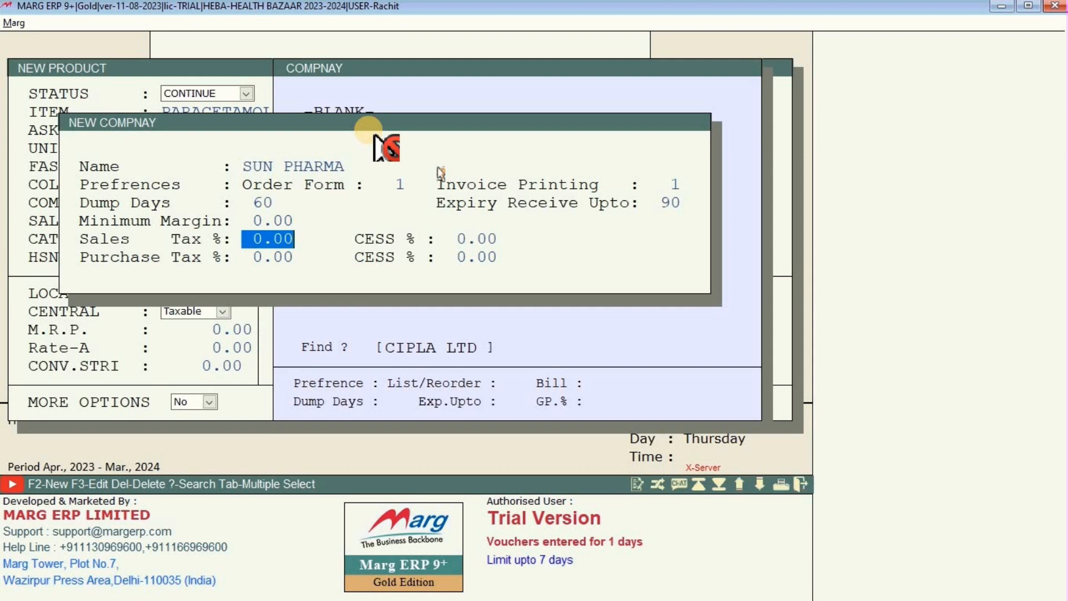
key("Return")
key("Return")
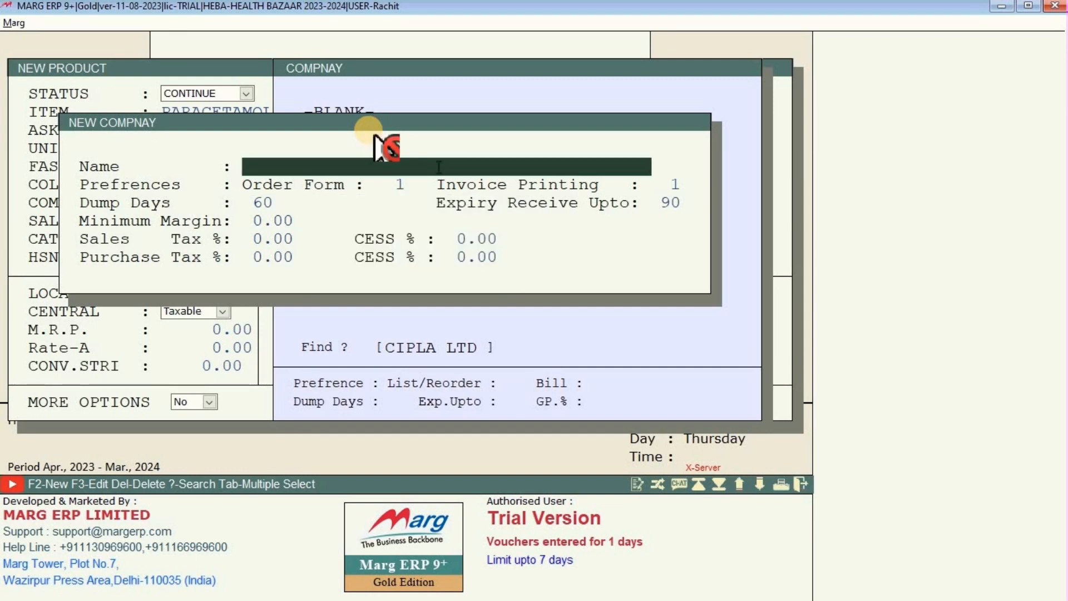
key("Escape")
Select SUN PHARMA as PARACETAMOL TAB's company.
key("Down")
key("Down")
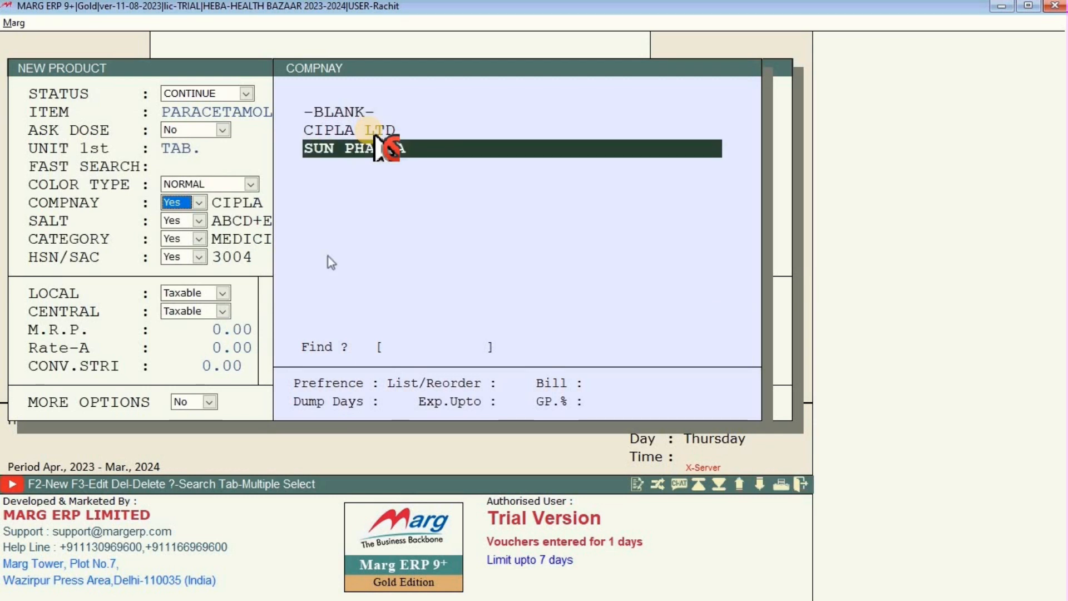
key("Up")
key("Down")
double_click(368, 149)
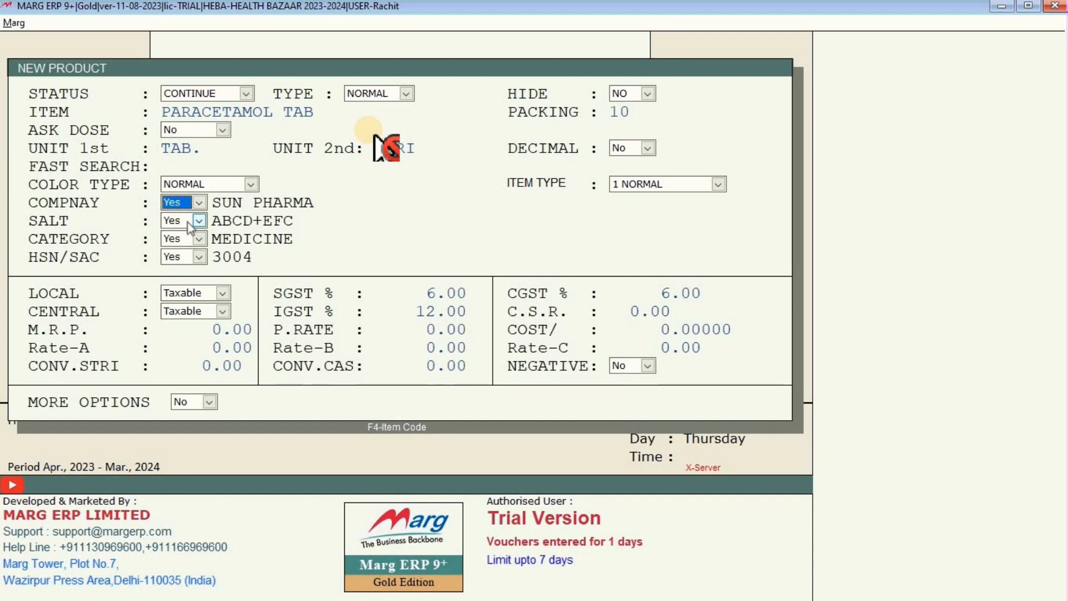
Add a salt called SALT in the Select Salt list and assign it to PARACETAMOL TAB.
key("Return")
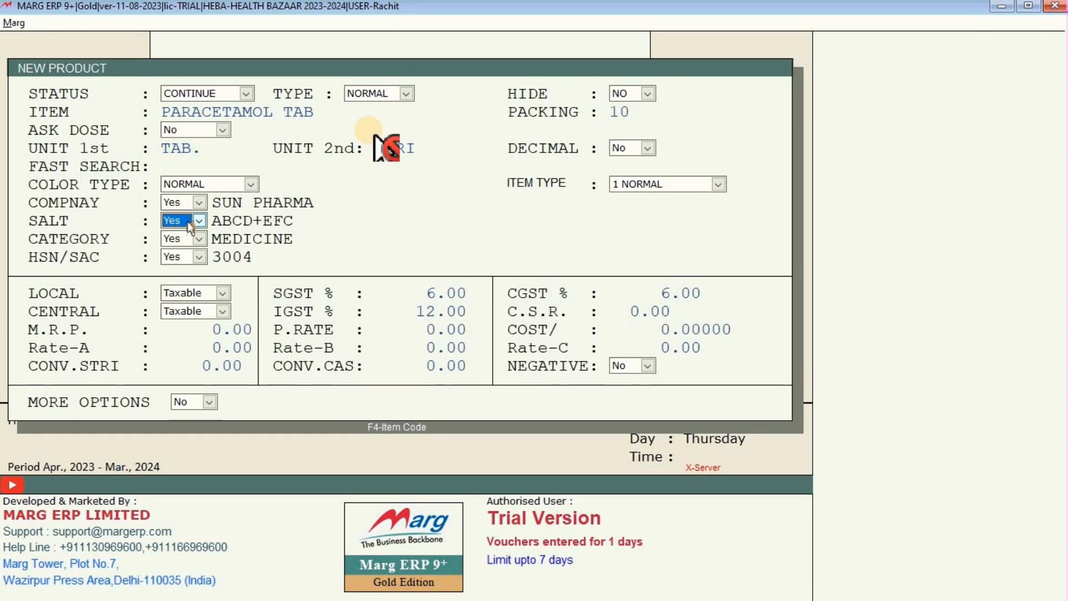
key("Return")
key("Up")
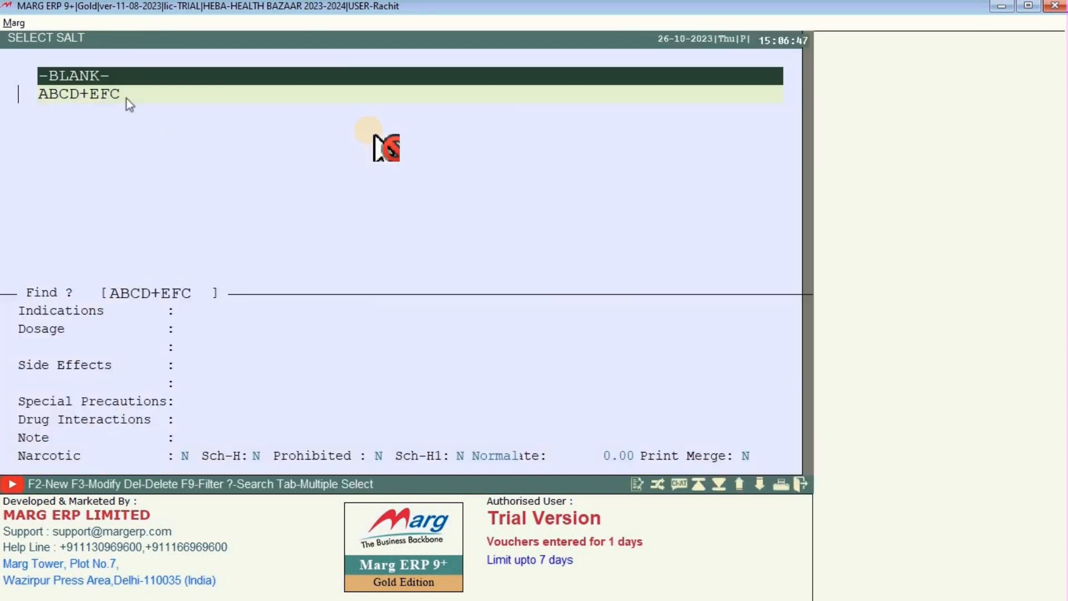
key("Down")
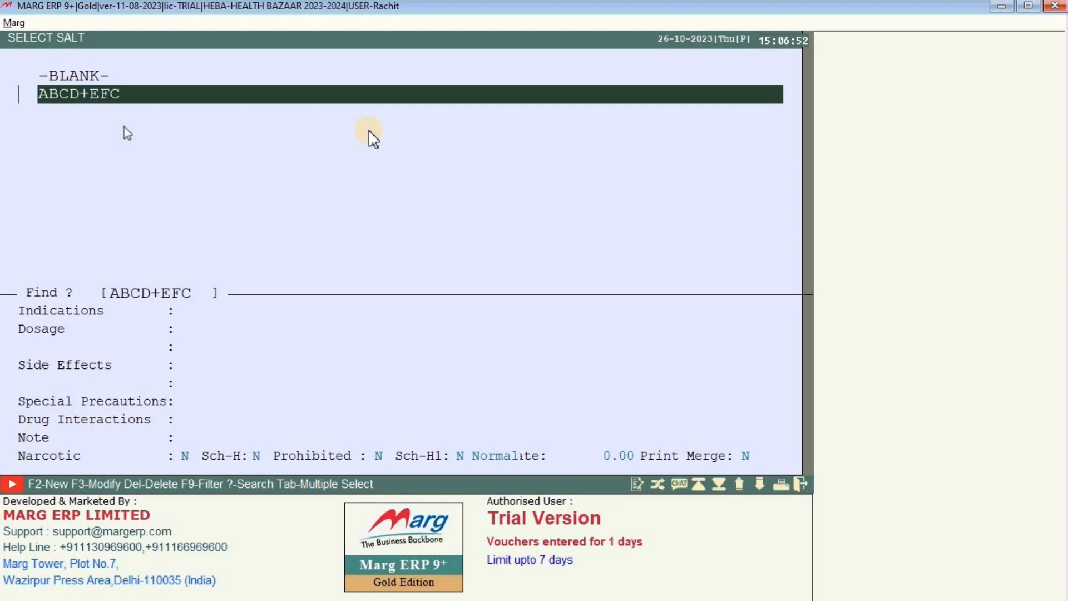
key("F2")
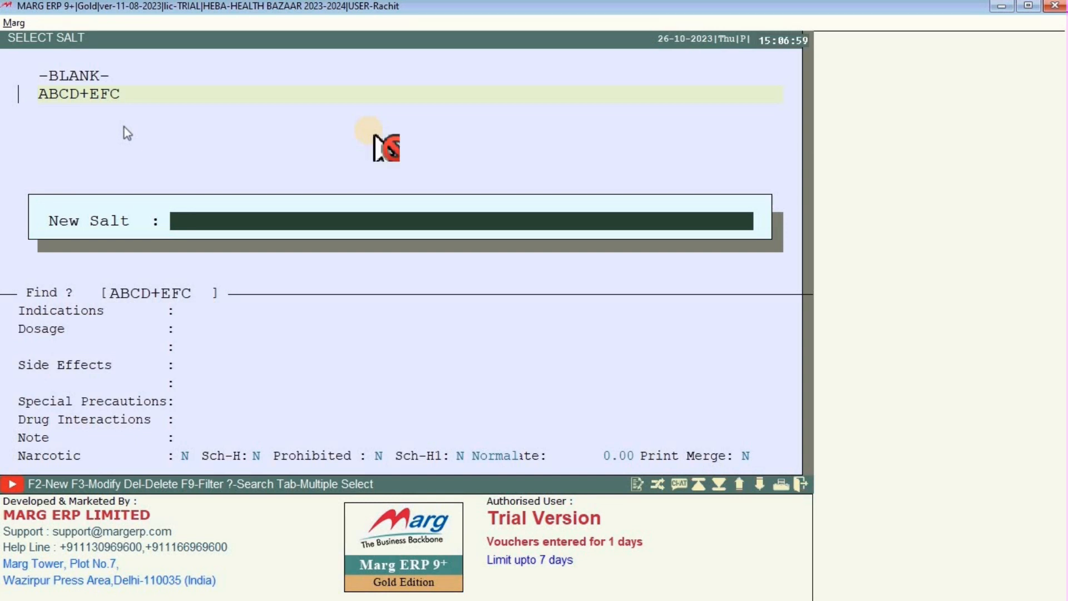
type("SALT")
key("BackSpace")
key("BackSpace")
key("BackSpace")
key("BackSpace")
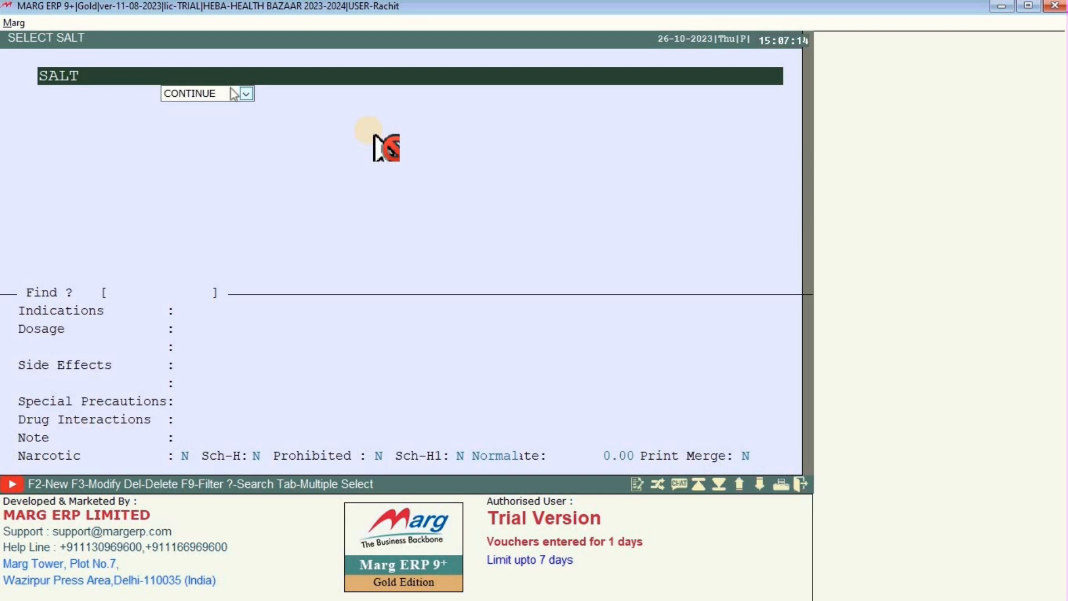
key("Return")
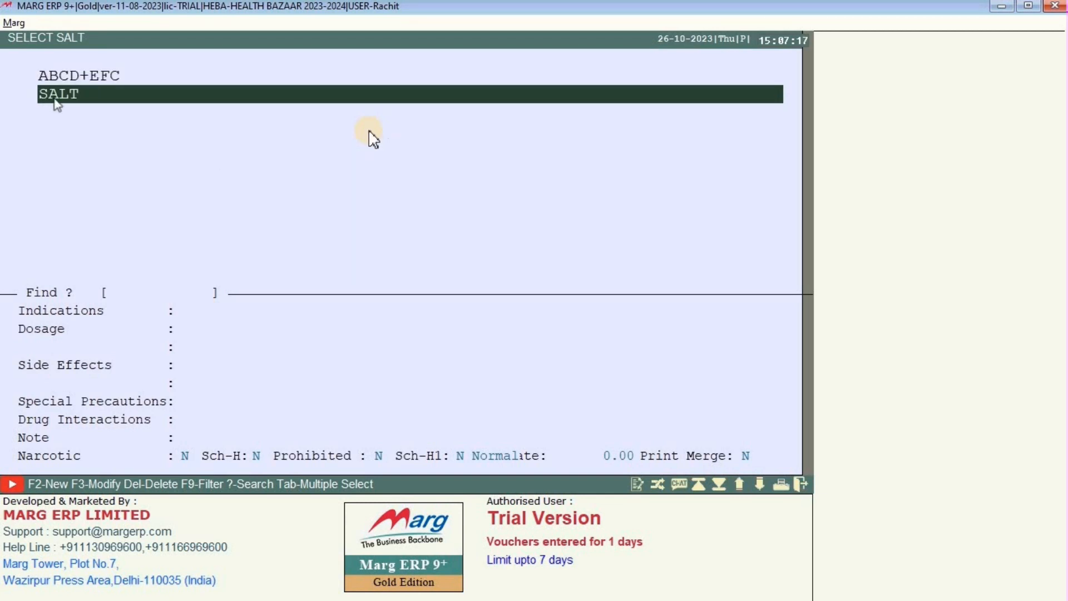
key("Return")
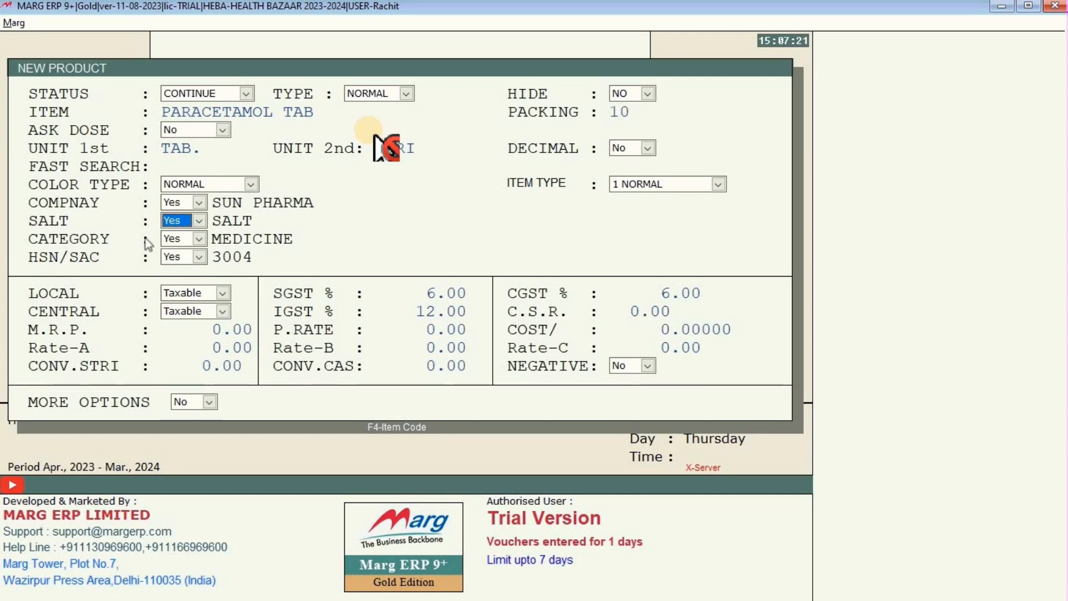
Create a new category named TABLET from the product's category list.
left_click(186, 245)
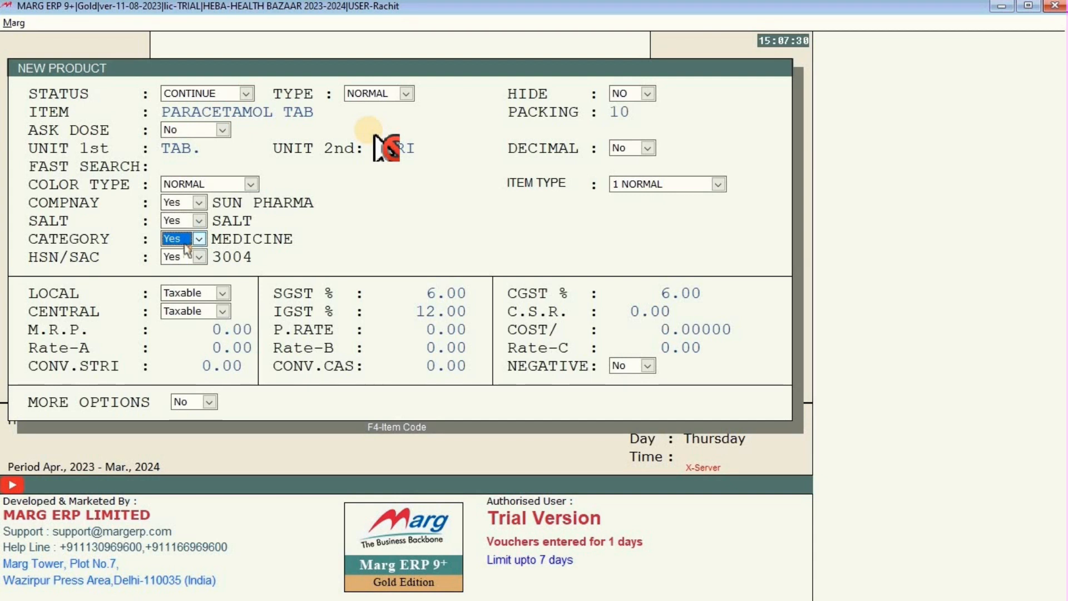
key("Return")
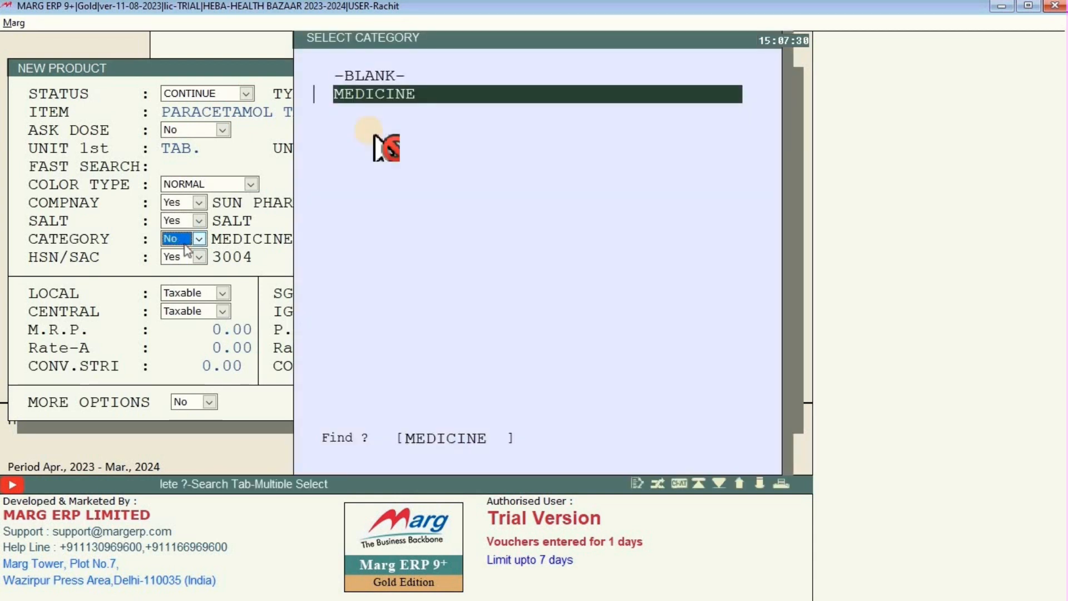
key("F2")
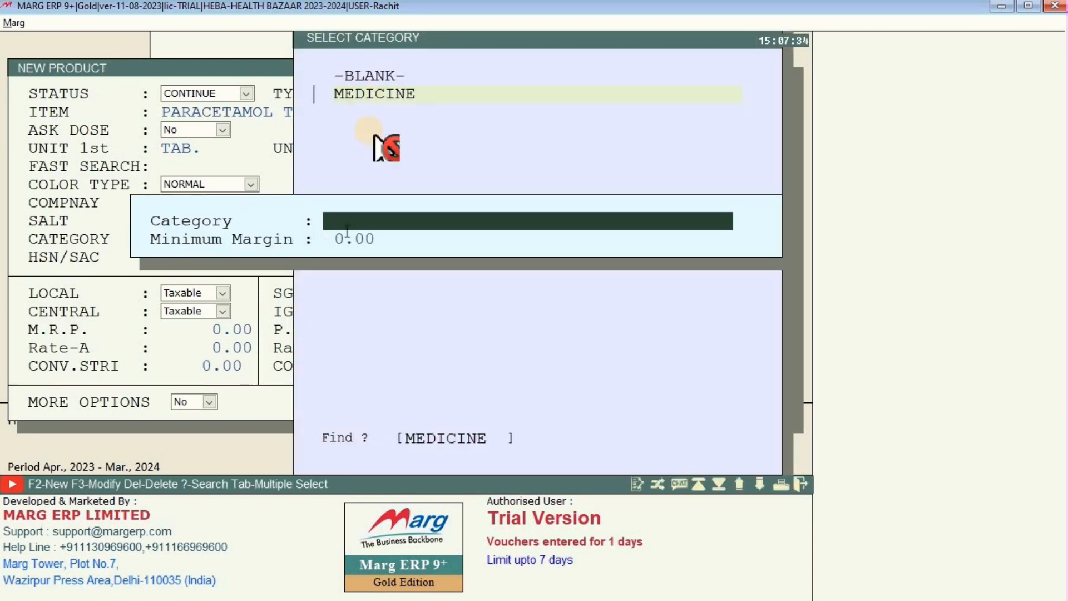
type("TABLET")
key("Return")
key("Return")
key("Escape")
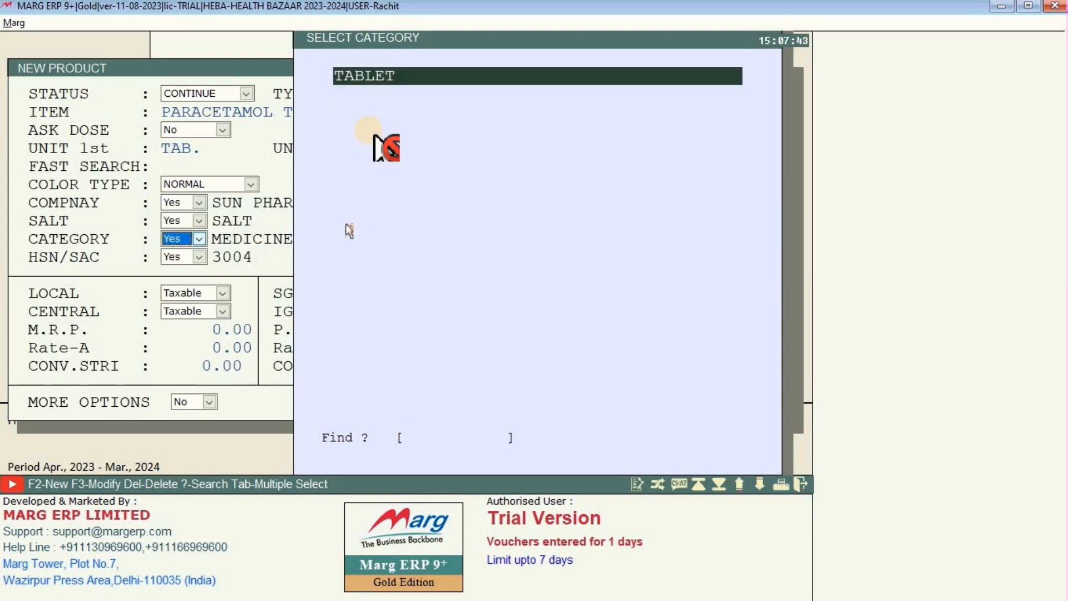
Choose TABLET as PARACETAMOL TAB's category in place of MEDICINE.
key("Up")
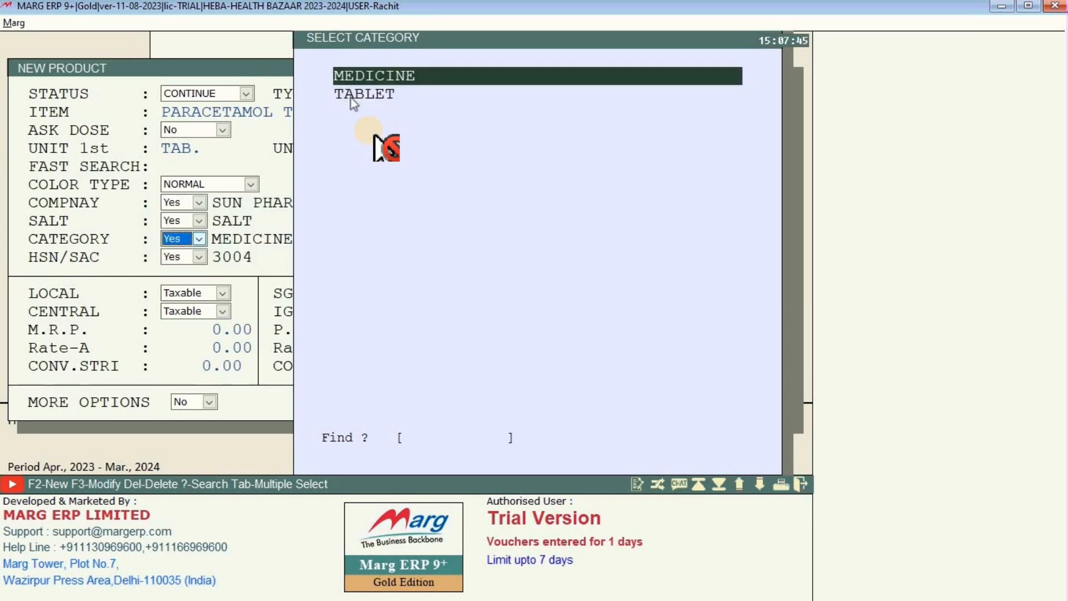
left_click(356, 94)
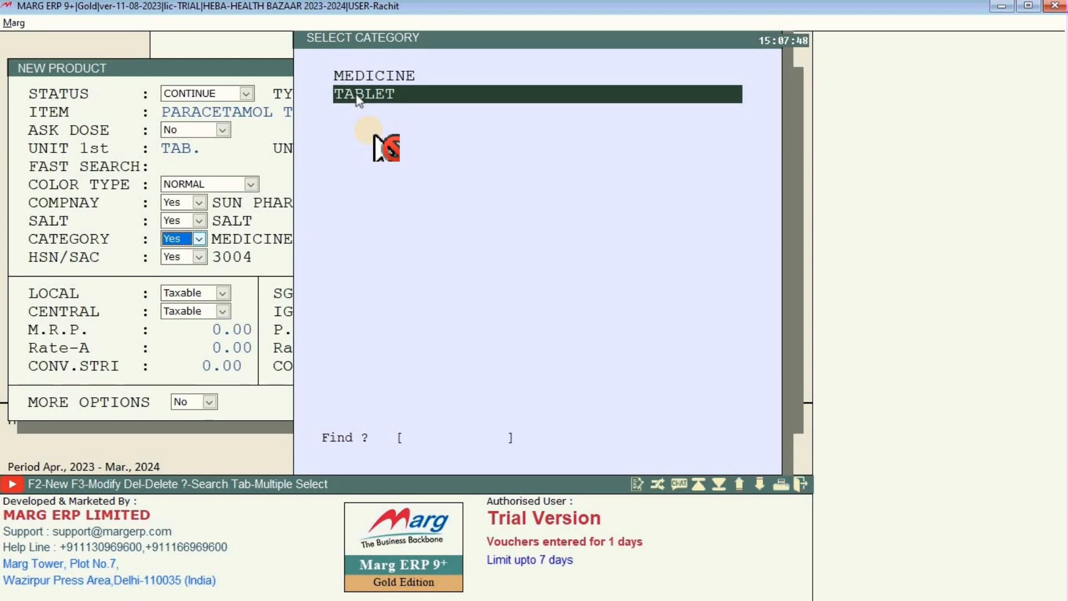
key("Return")
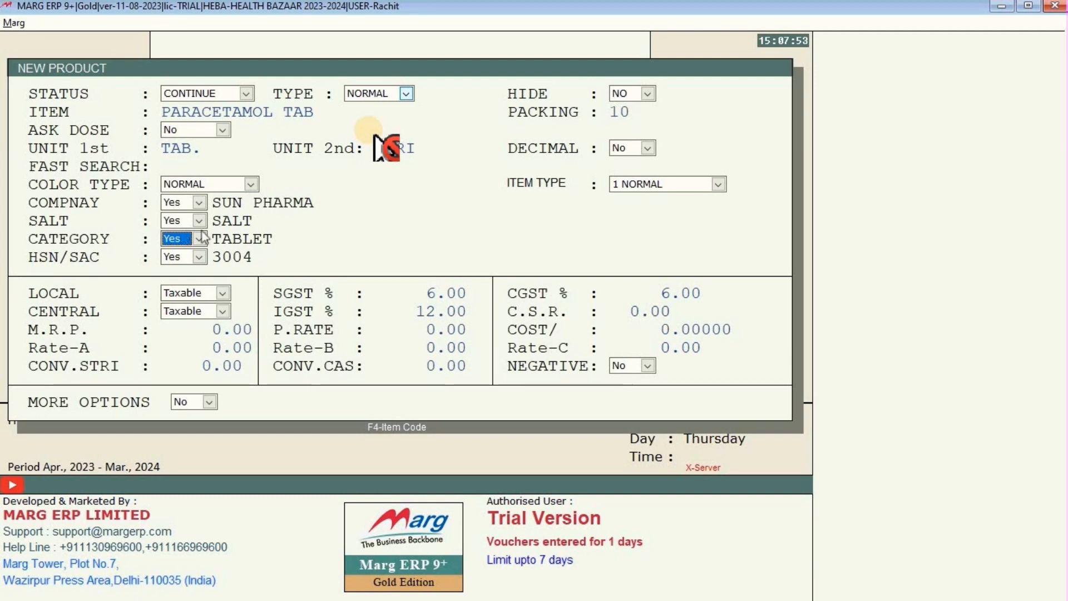
key("Return")
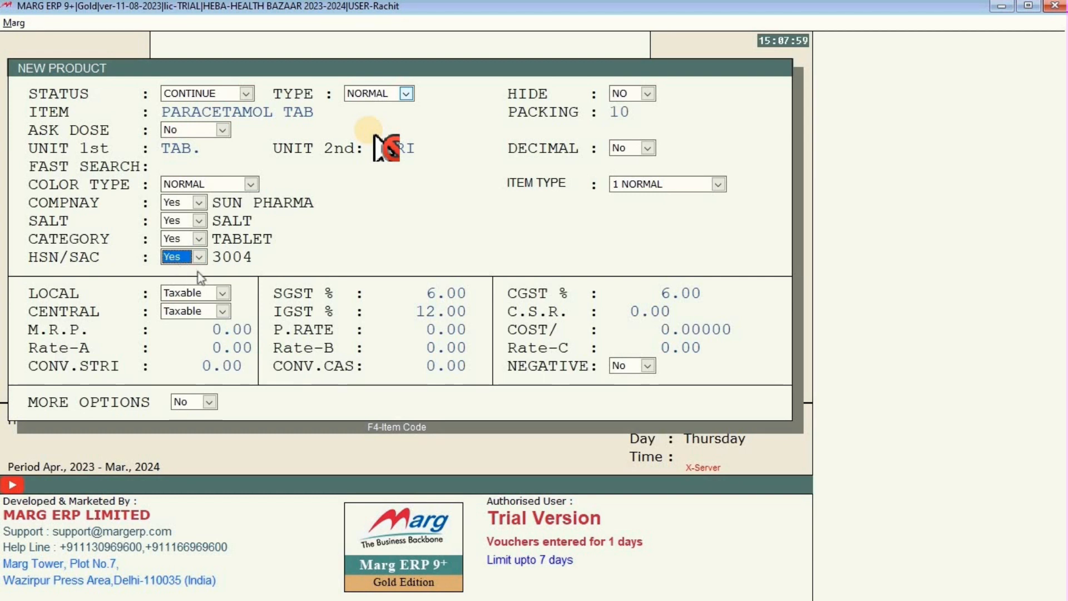
Add a new HSN/SAC code 3006 to the HSN/SAC code list.
key("Return")
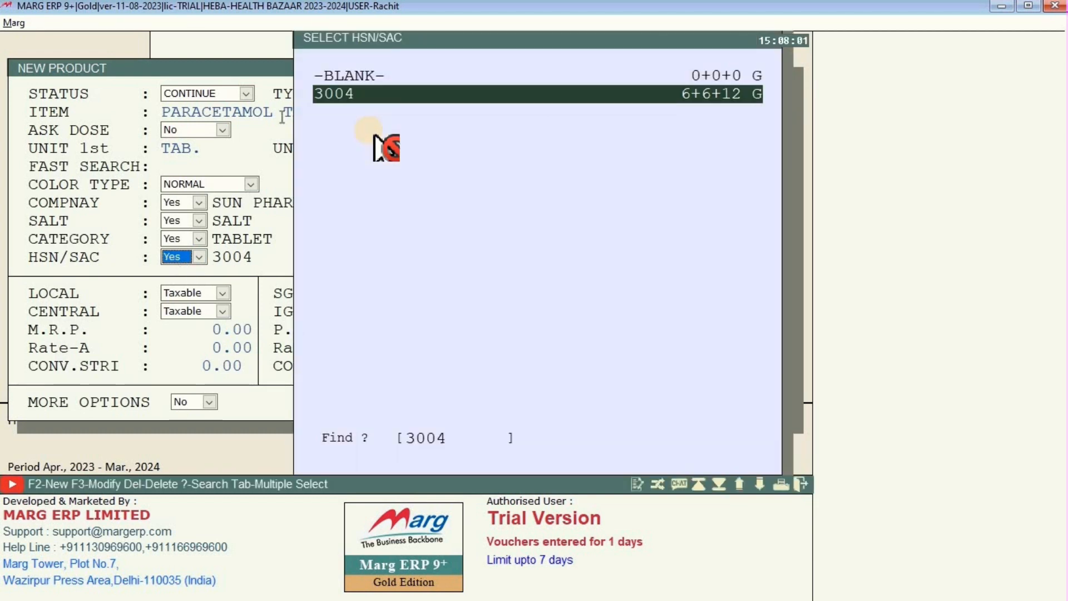
key("Up")
key("Down")
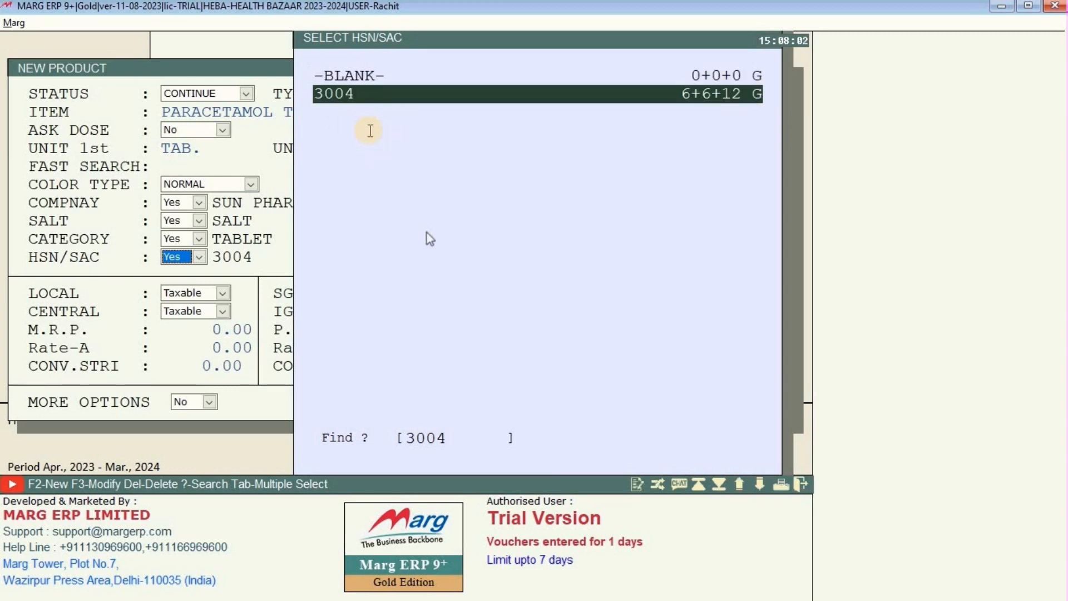
key("F2")
type("3")
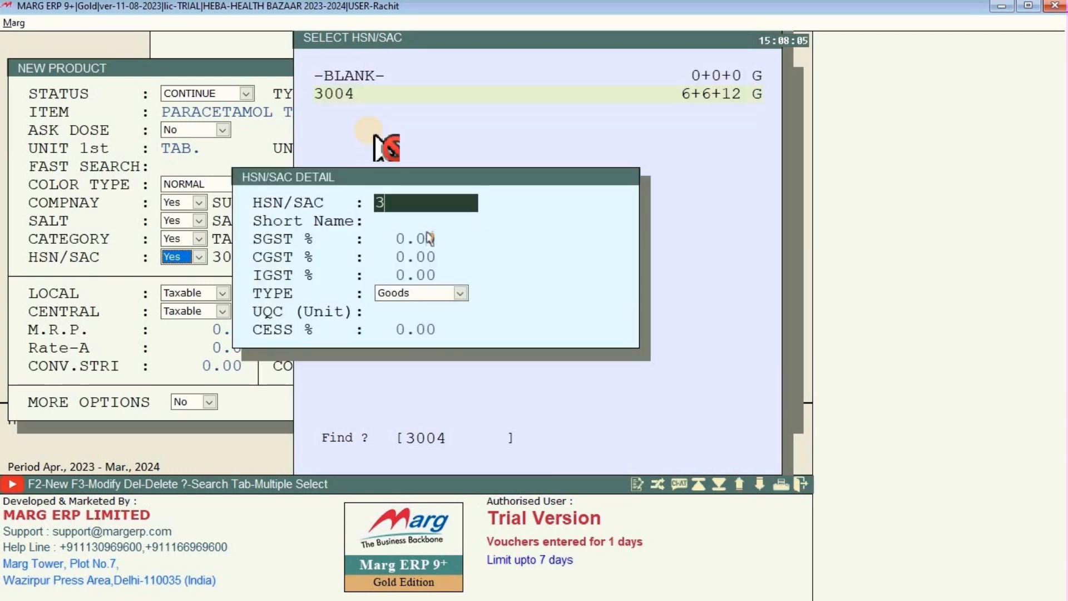
type("006")
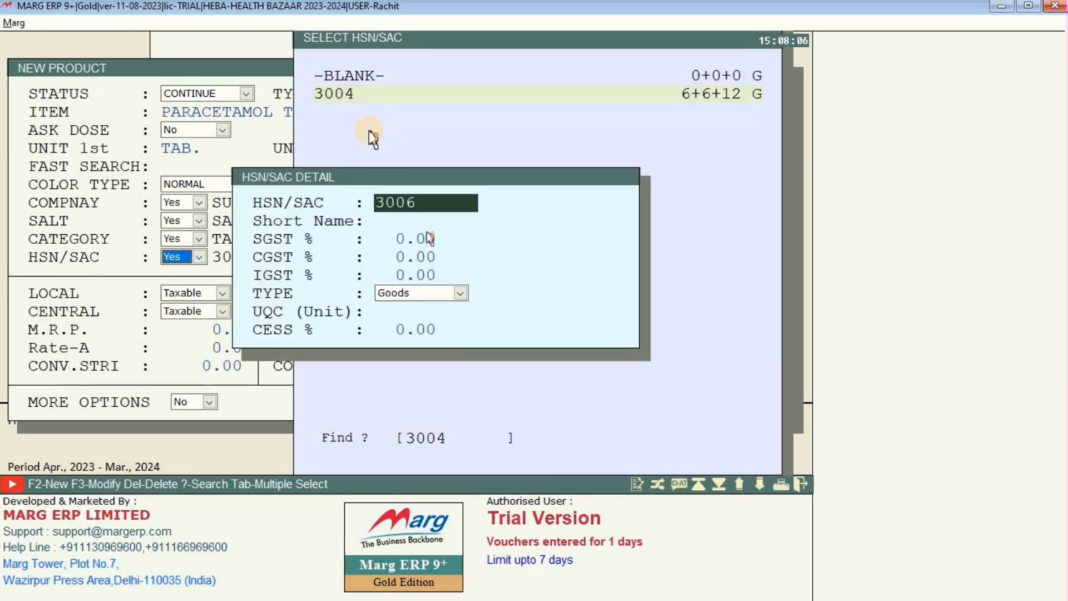
key("Return")
key("Return")
key("Return")
key("Return")
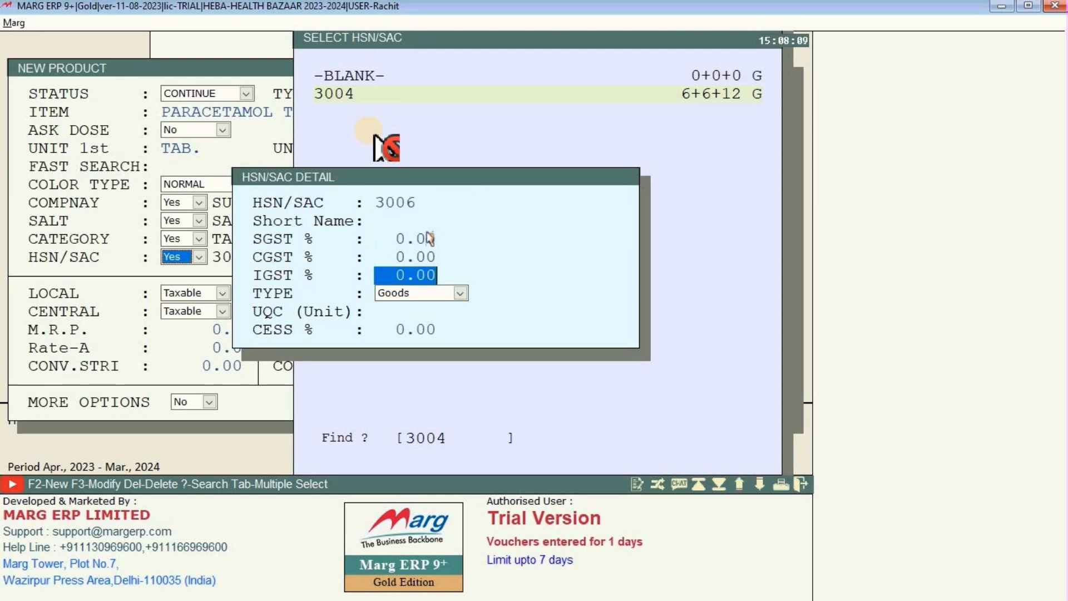
key("Escape")
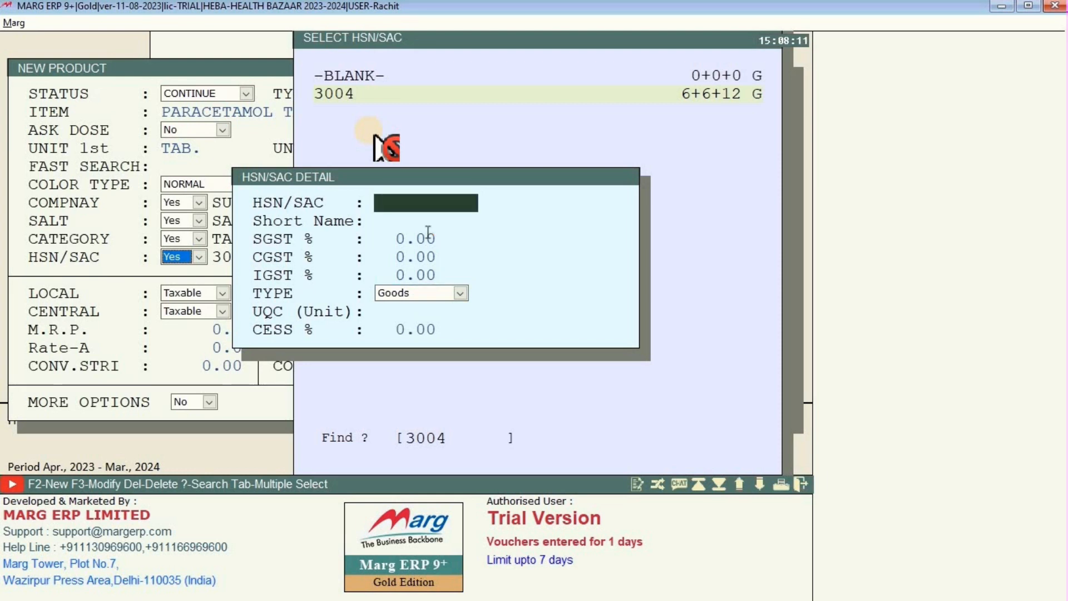
left_click(430, 239)
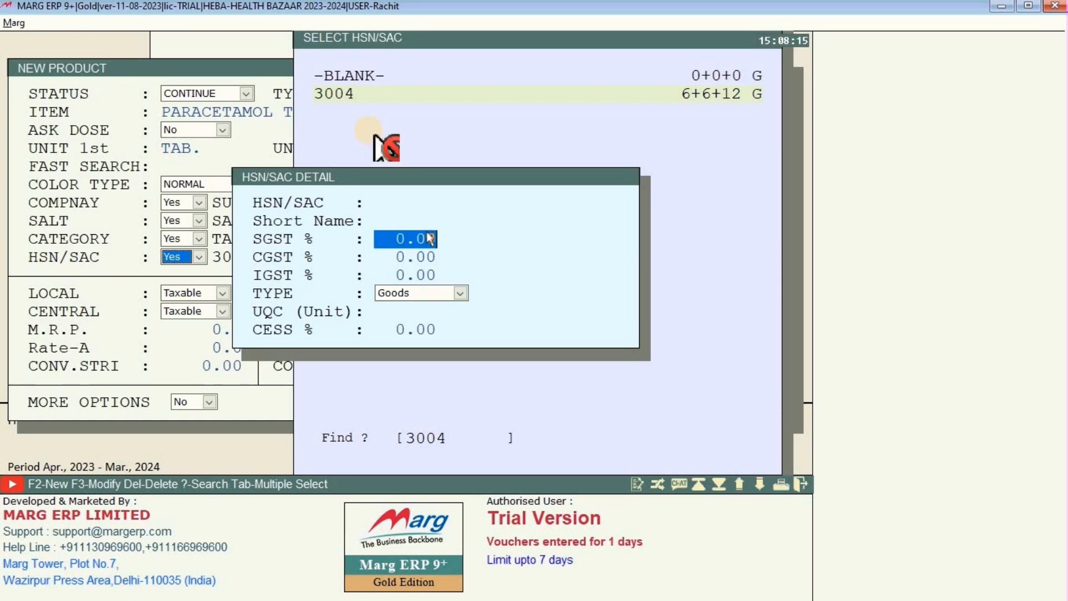
key("Escape")
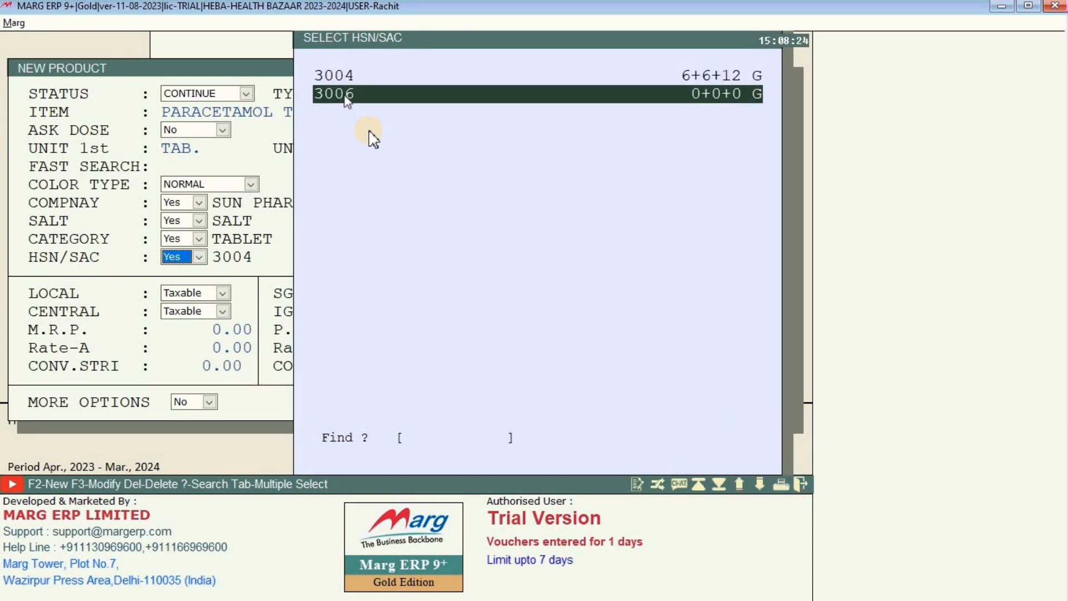
Give code 3006 6% SGST, 6% CGST and 12% IGST, then assign it to PARACETAMOL TAB.
key("F3")
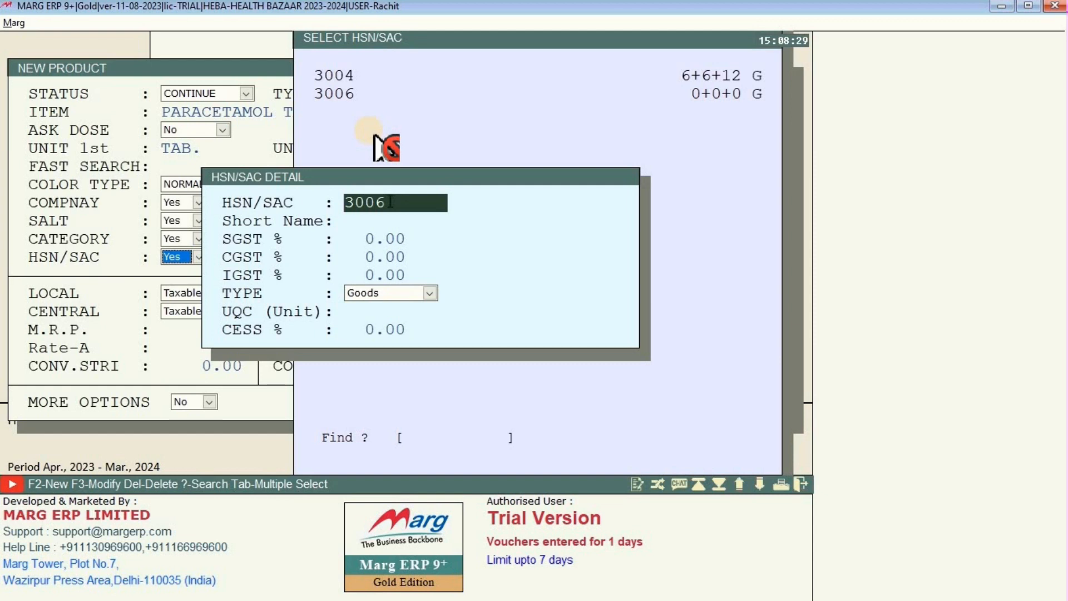
key("Return")
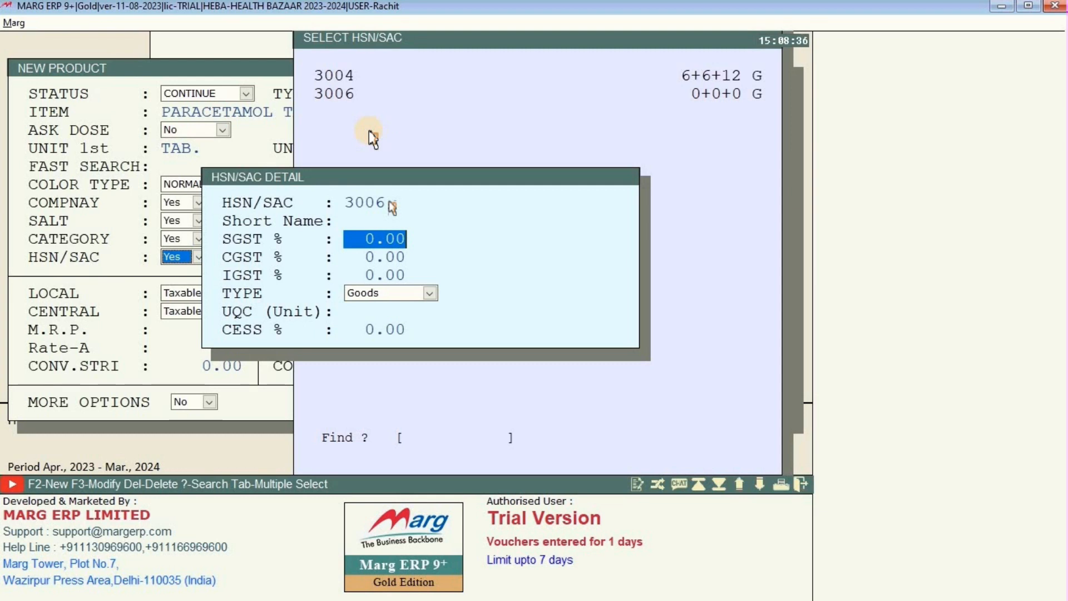
type("6 .")
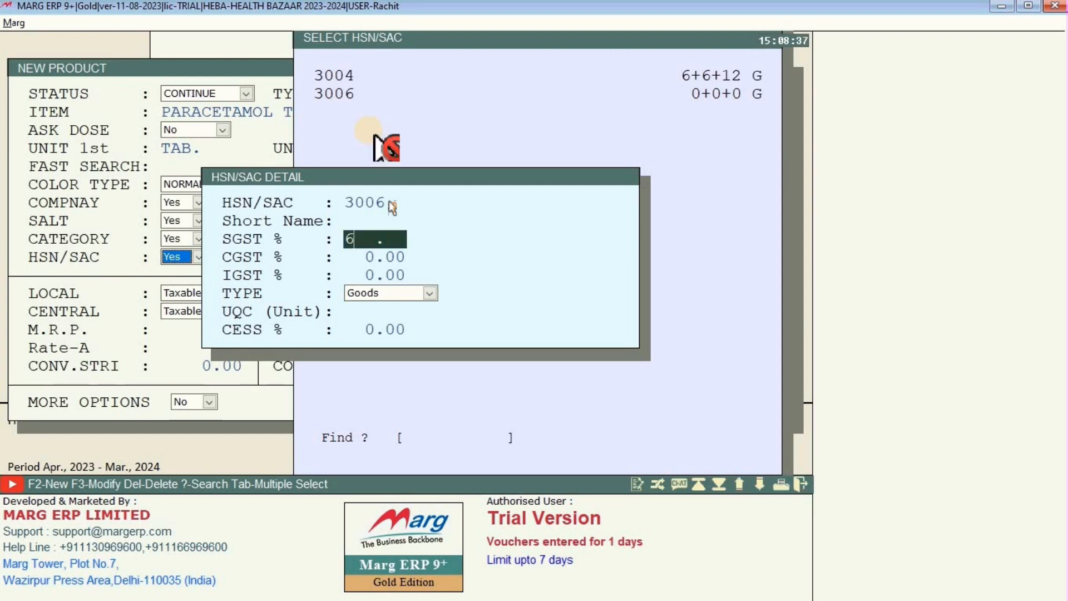
key("Return")
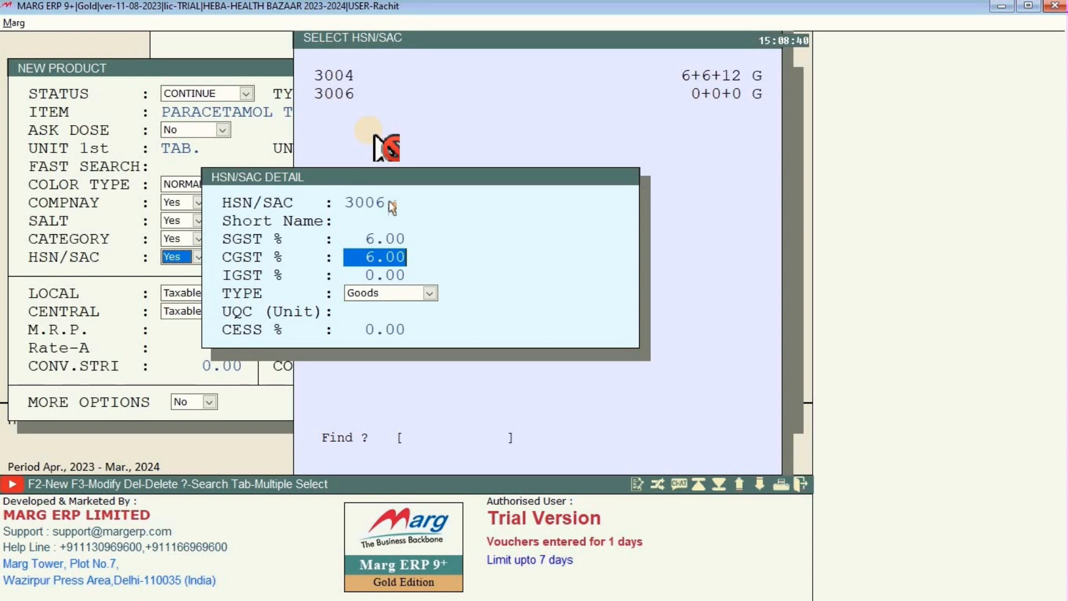
key("Return")
key("Return")
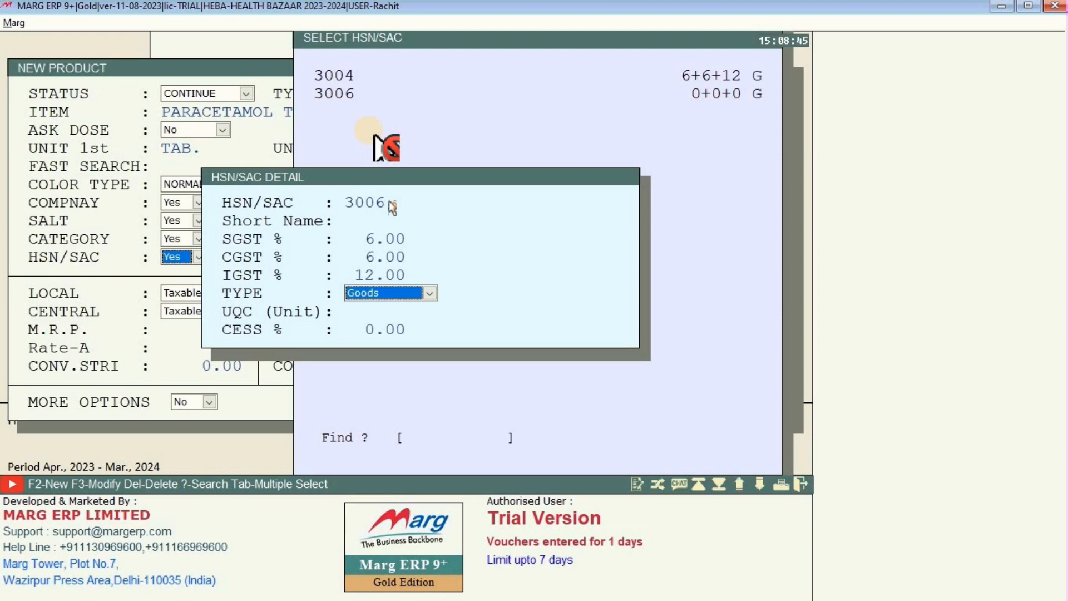
key("Return")
key("Return")
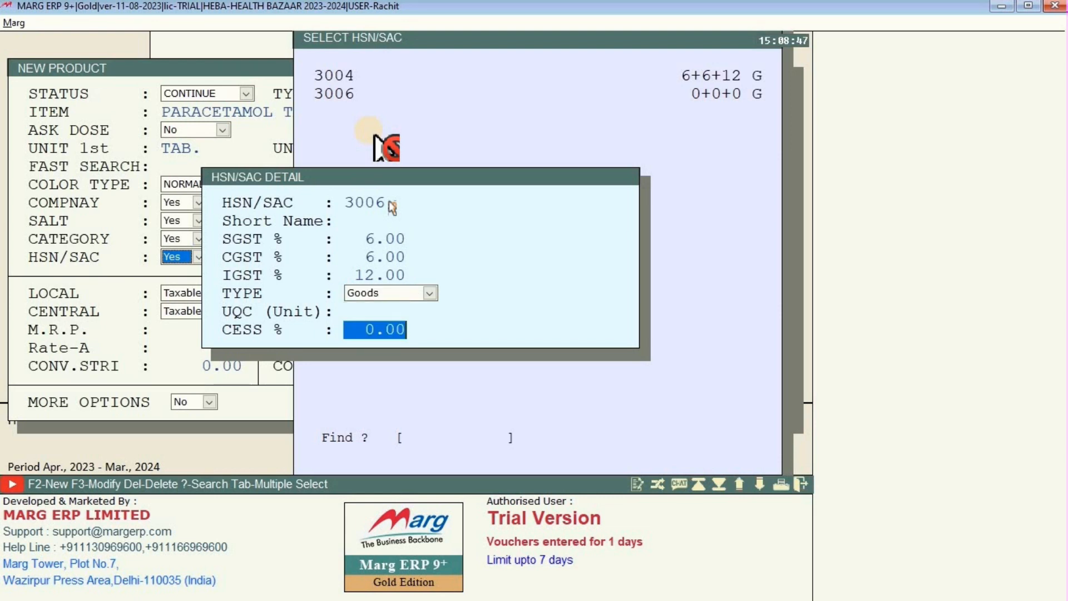
key("Return")
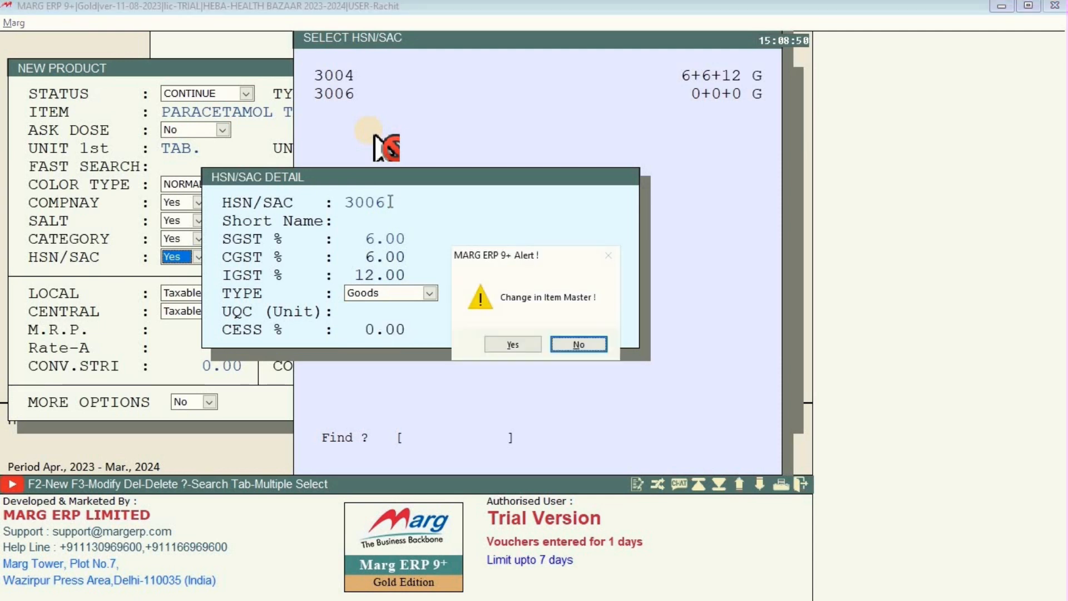
left_click(501, 345)
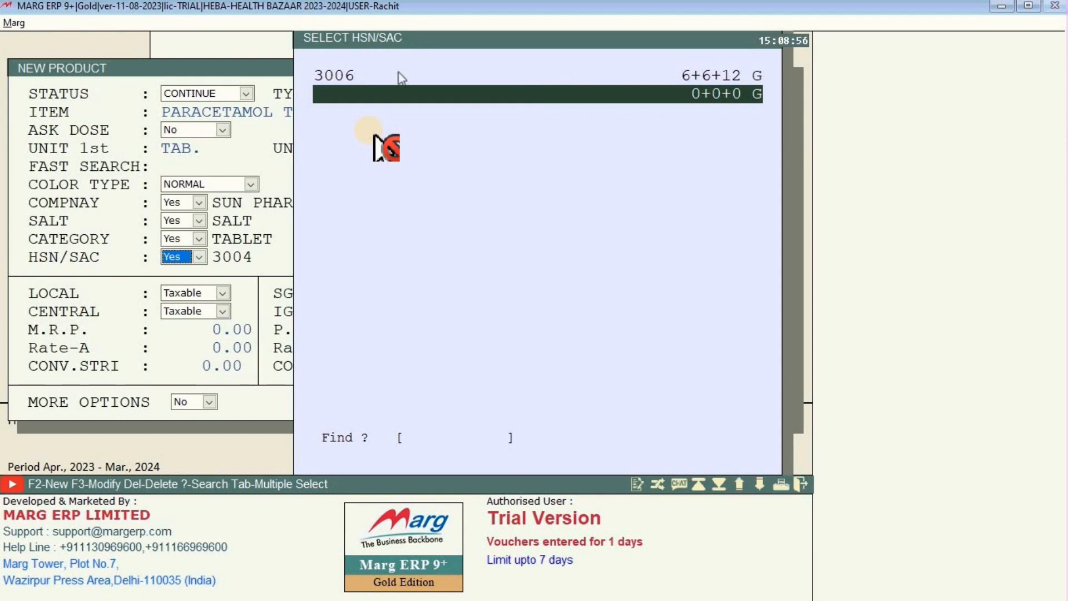
left_click(363, 79)
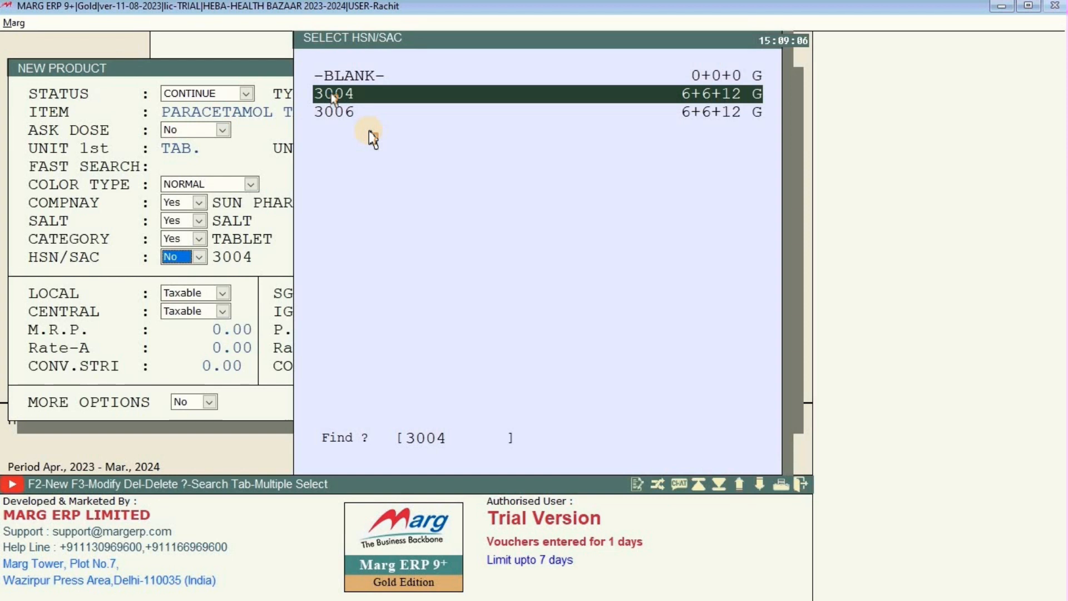
key("Down")
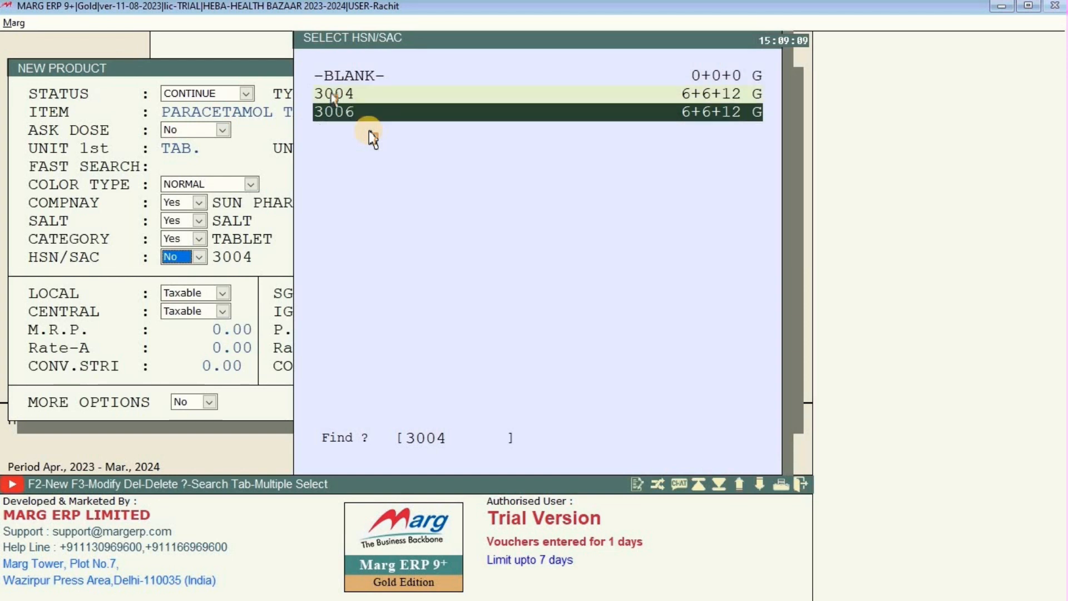
key("Return")
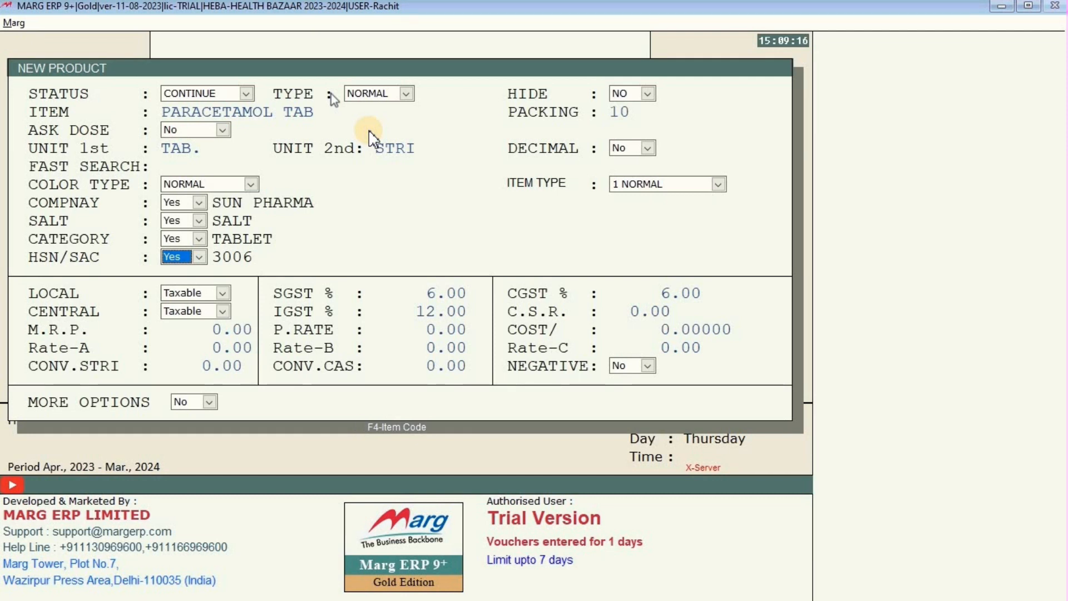
Enter an M.R.P. of 40 and a purchase rate of 30.
key("Return")
key("Return")
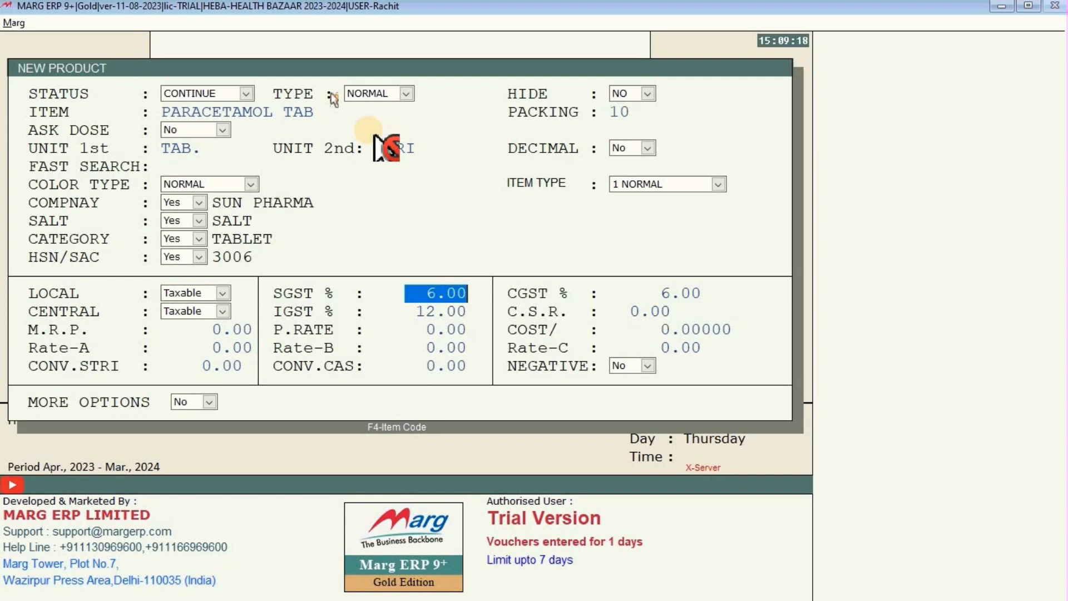
key("Return")
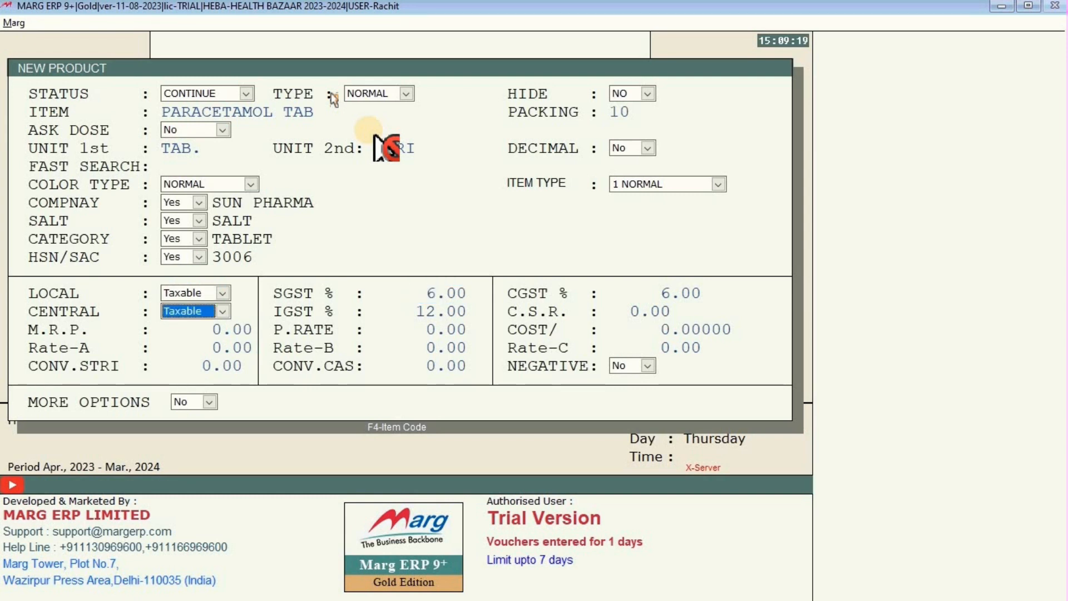
key("Return")
key("Return")
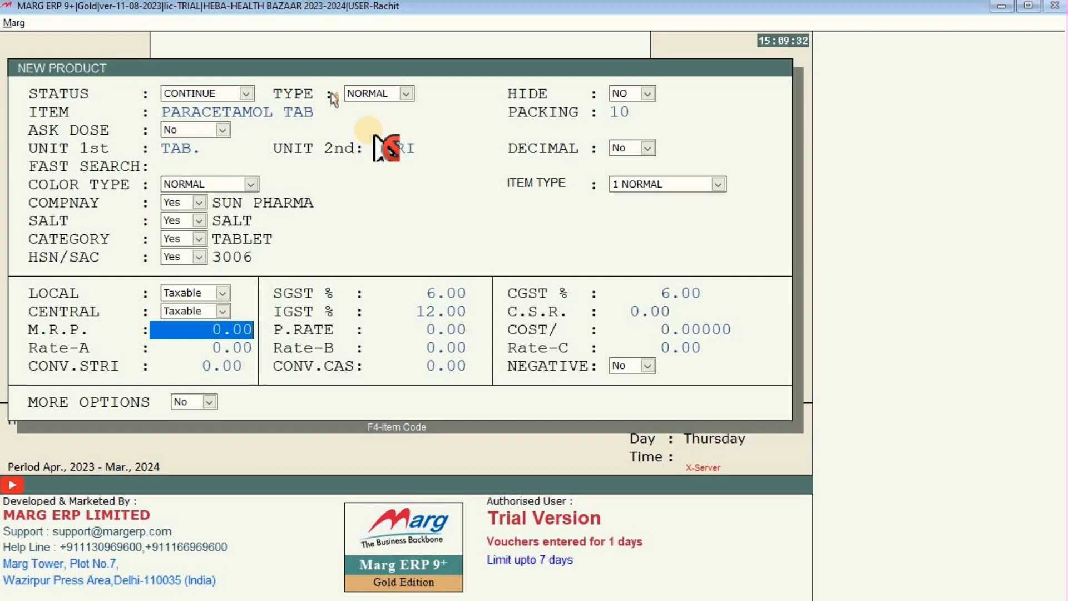
type("40")
key("Return")
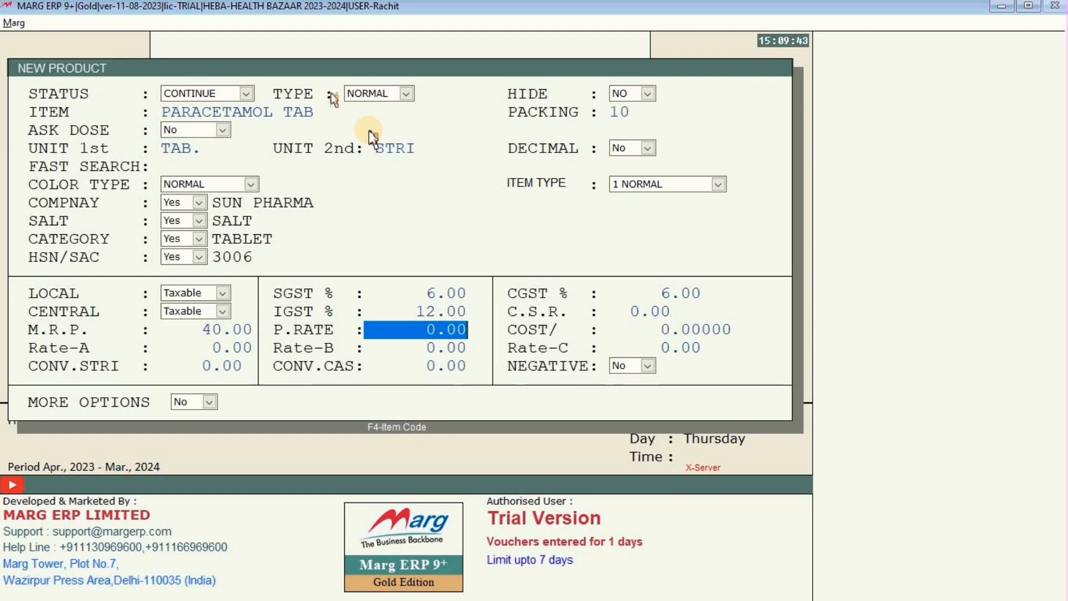
type("30")
key("Return")
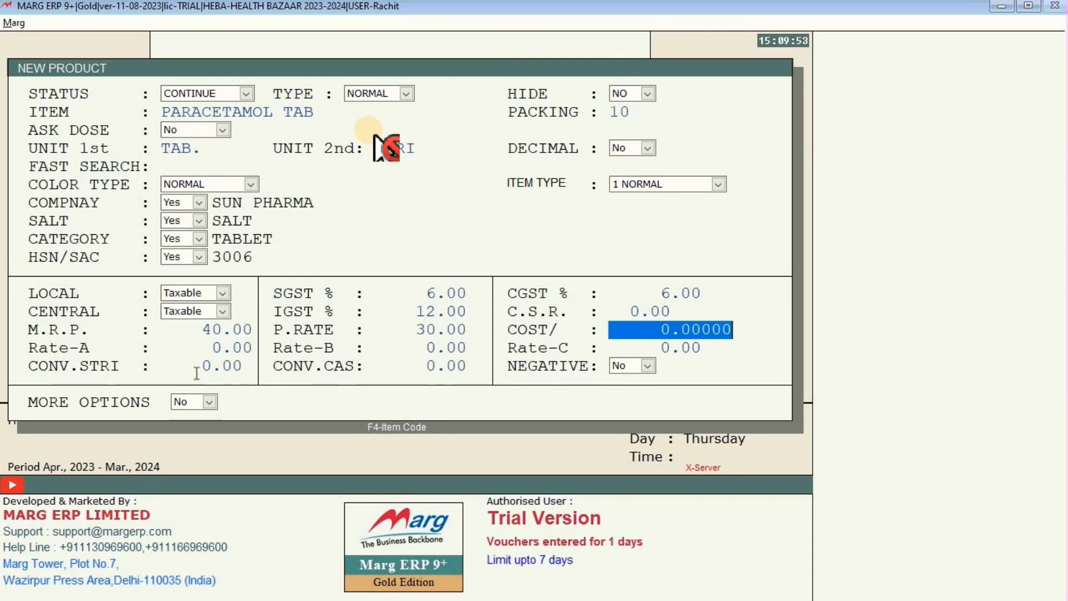
Set strip conversion to 10 and save the PARACETAMOL TAB product.
key("Return")
key("Return")
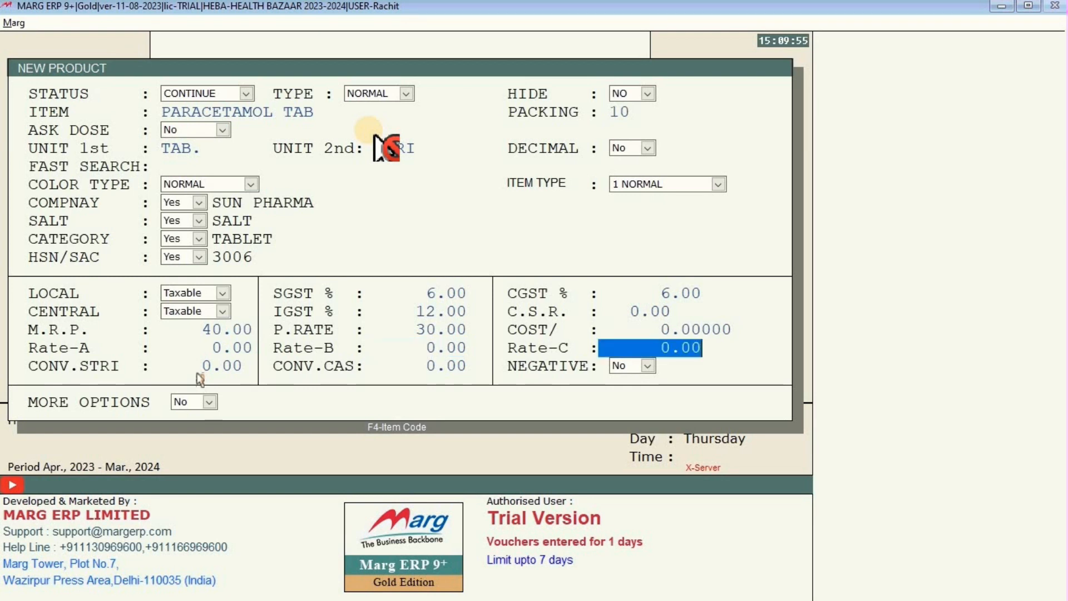
key("Return")
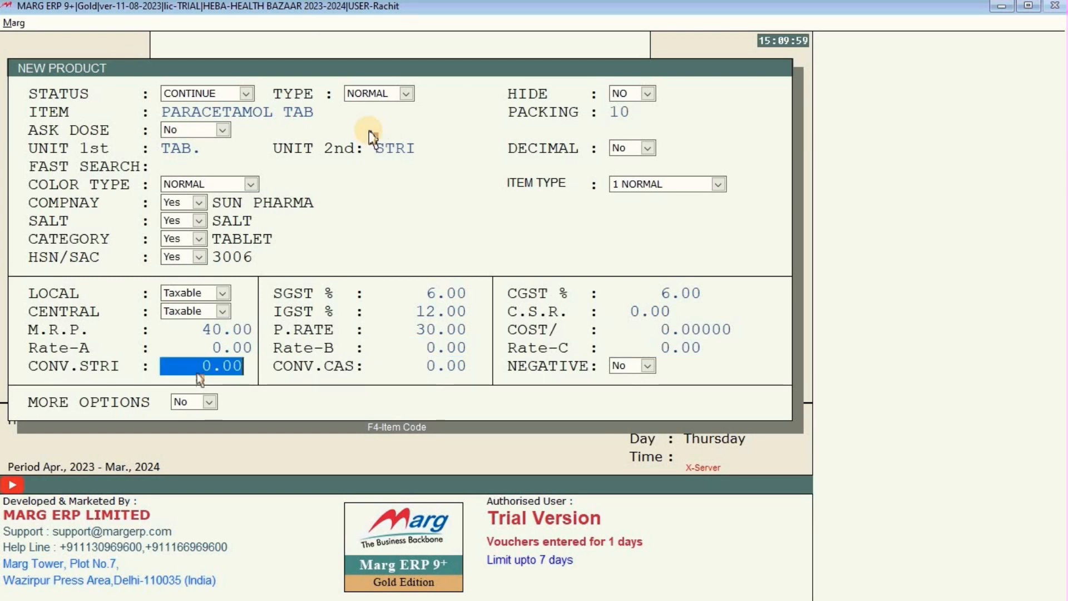
type("10")
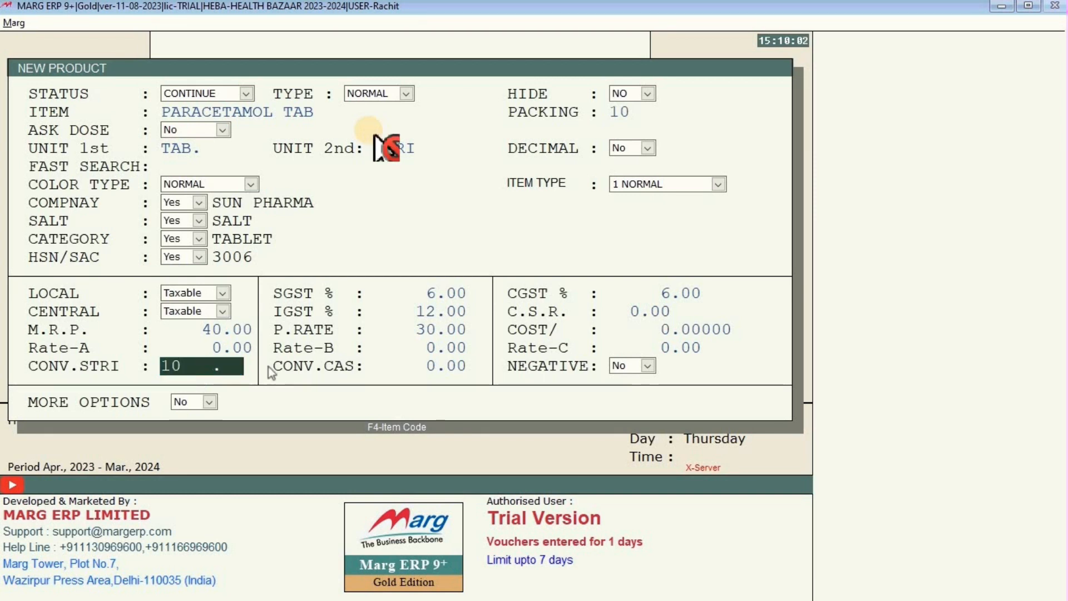
key("Return")
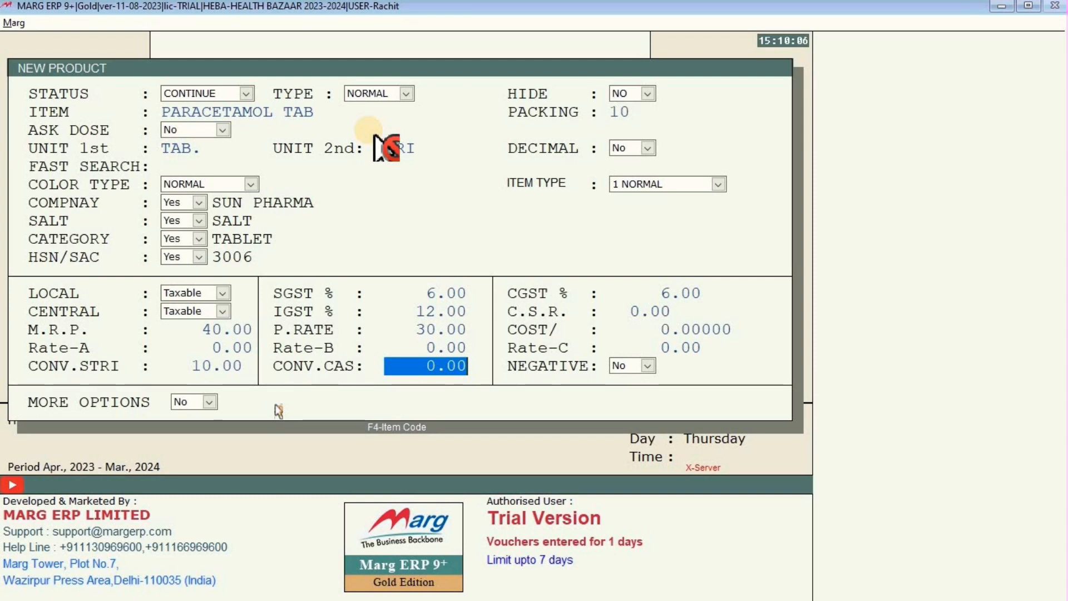
key("Return")
key("Return")
key("Return")
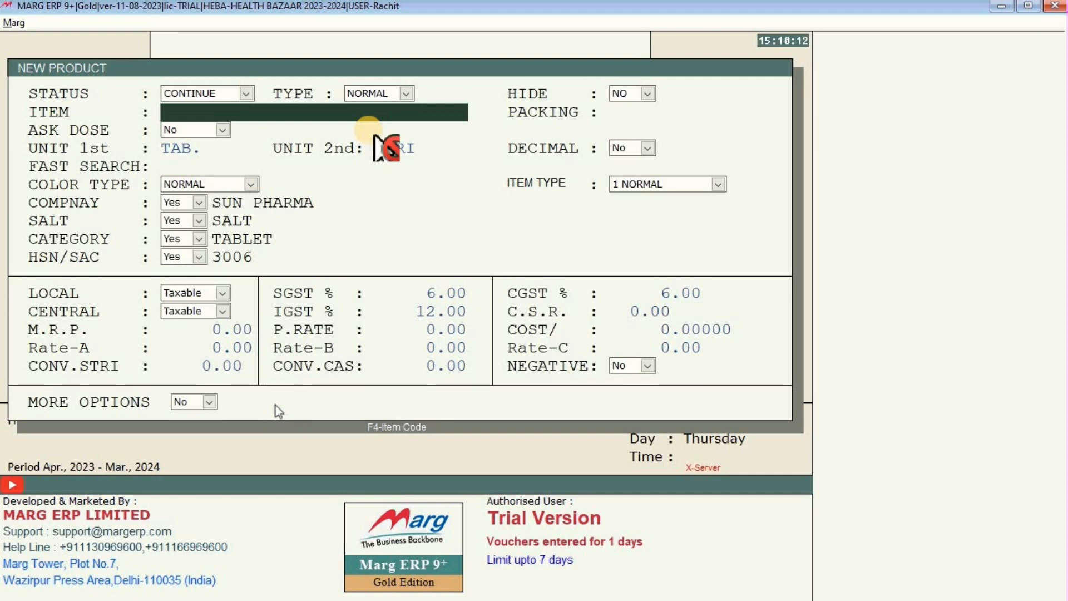
key("Escape")
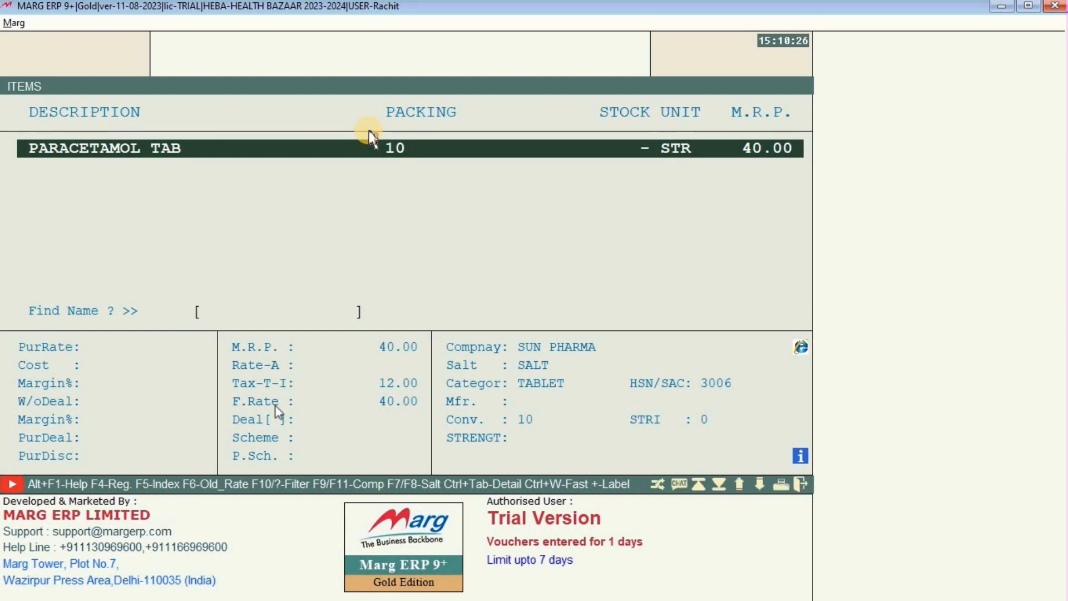
Append 10MG to rename the item PARACETAMOL TAB 10MG, and save it.
key("Return")
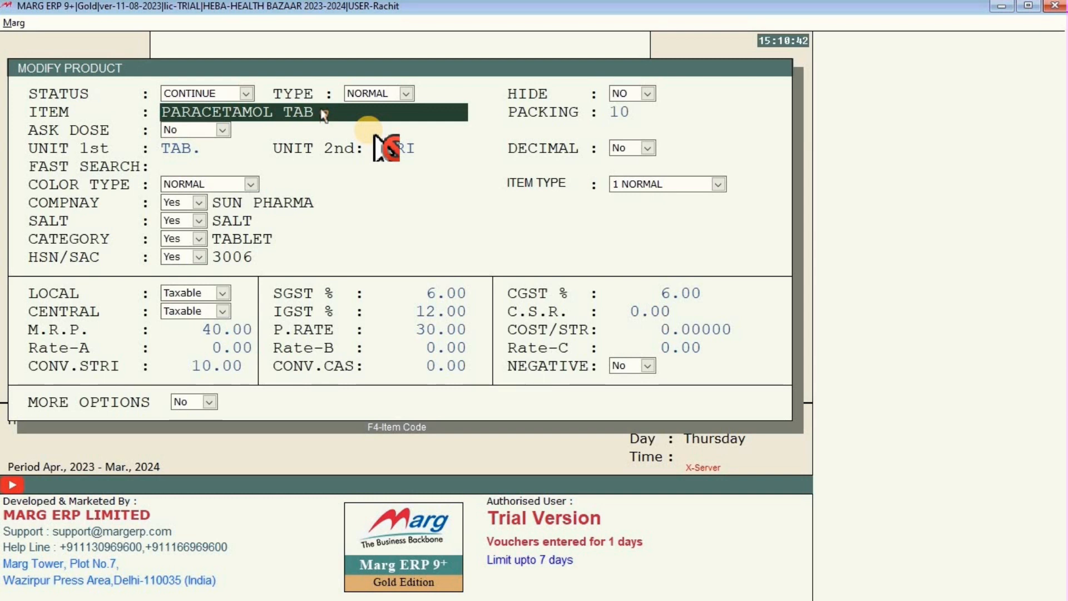
type("10MG")
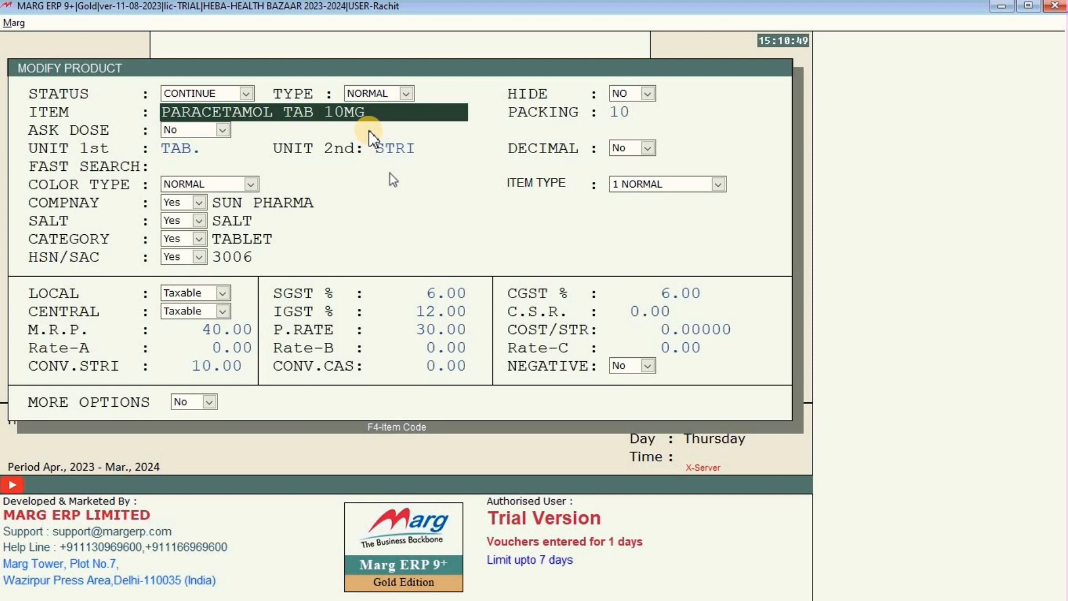
key("Escape")
key("Return")
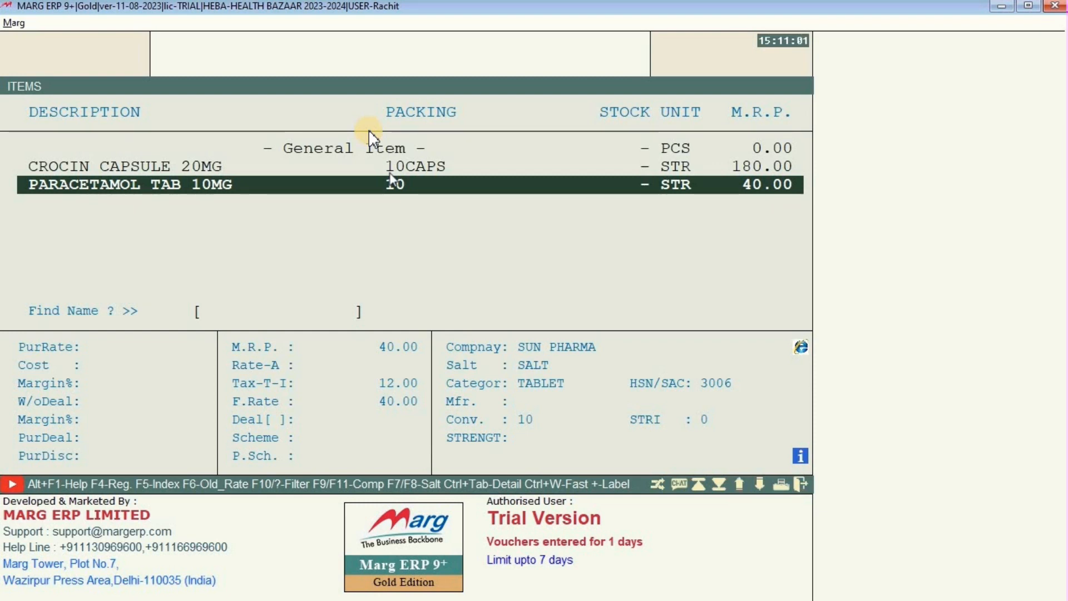
left_click(370, 135)
Delete PARACETAMOL TAB 10MG, answering Yes to the deletion prompt.
key("Return")
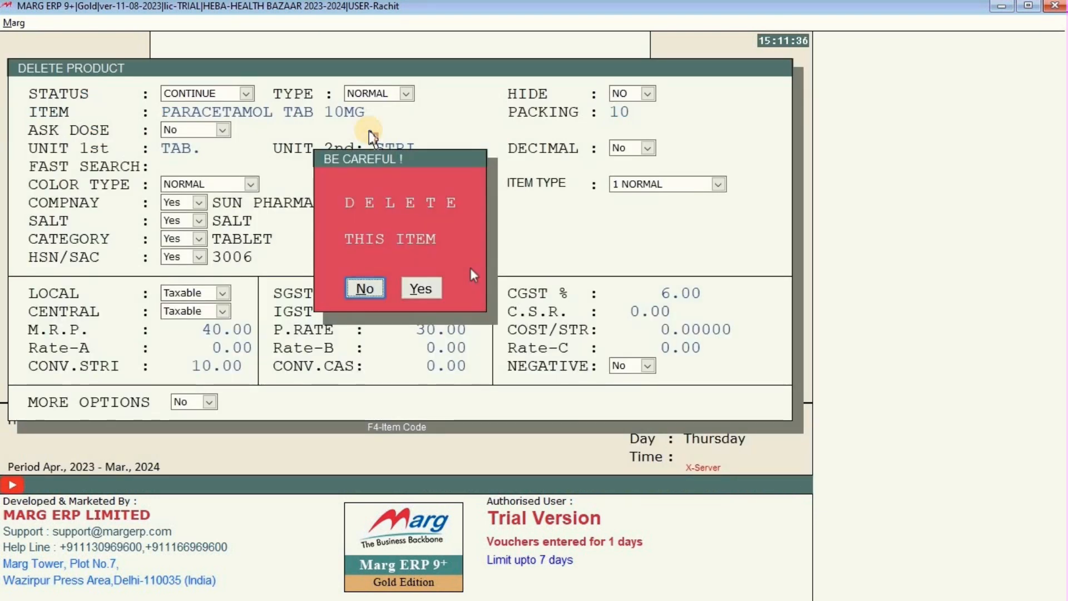
key("Right")
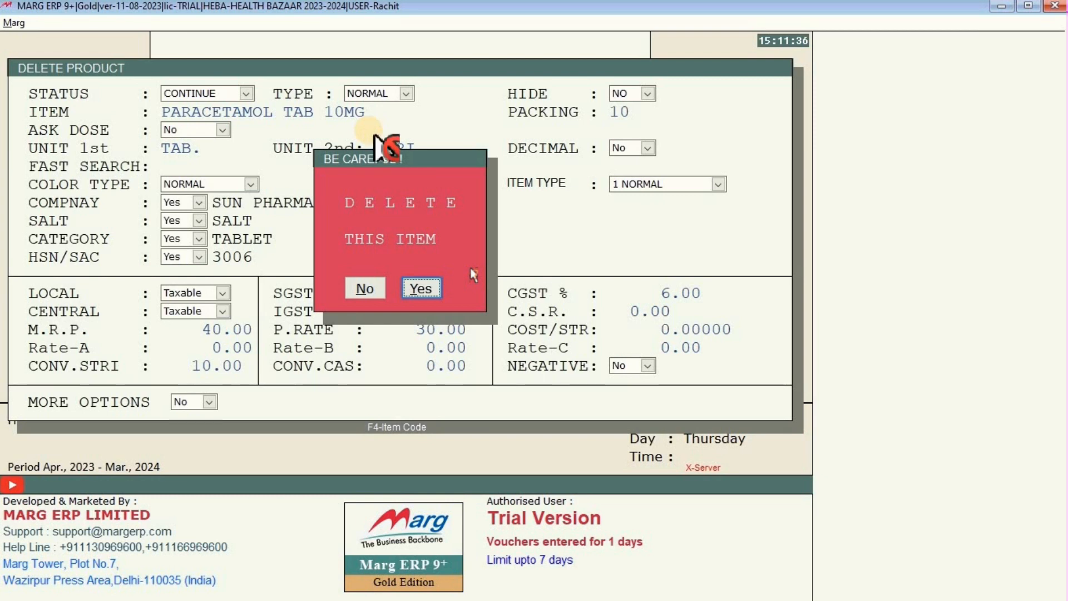
key("Return")
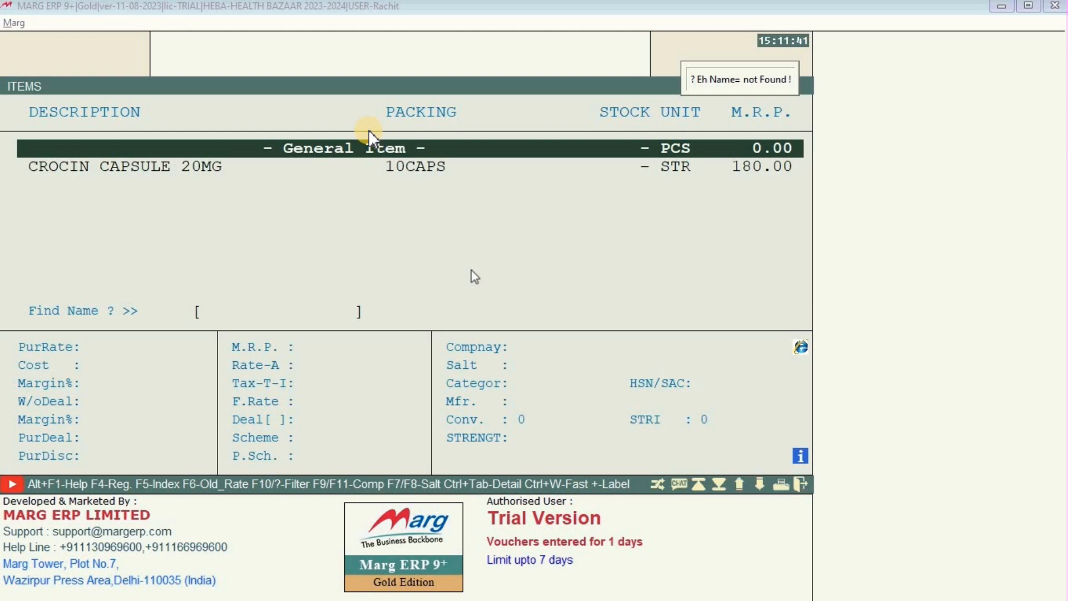
Close the ITEMS list to return to the HEALTH BAZAAR-HEBA dashboard.
key("Down")
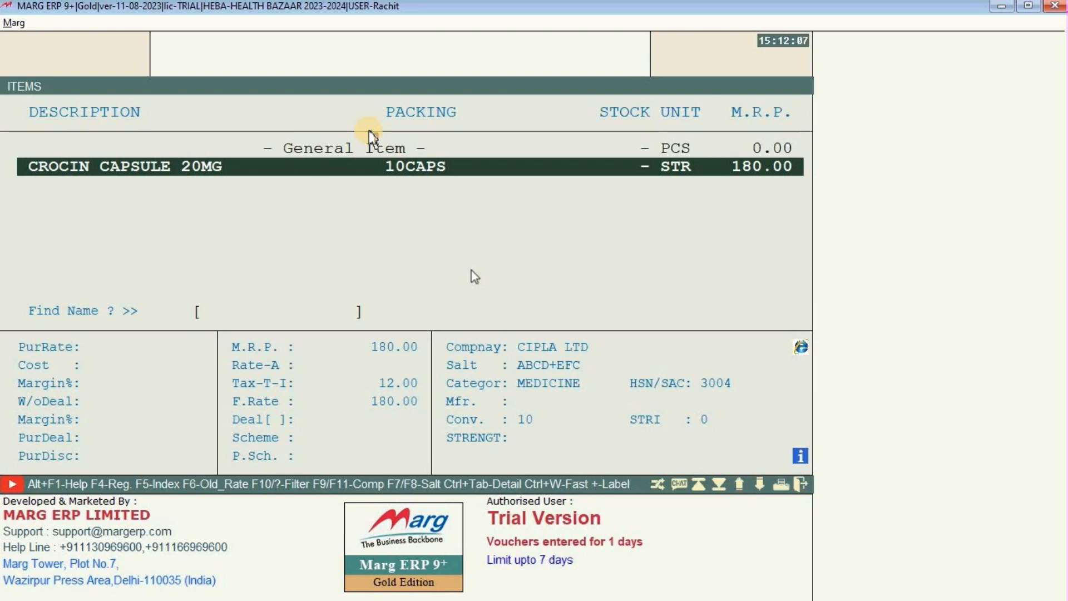
key("Escape")
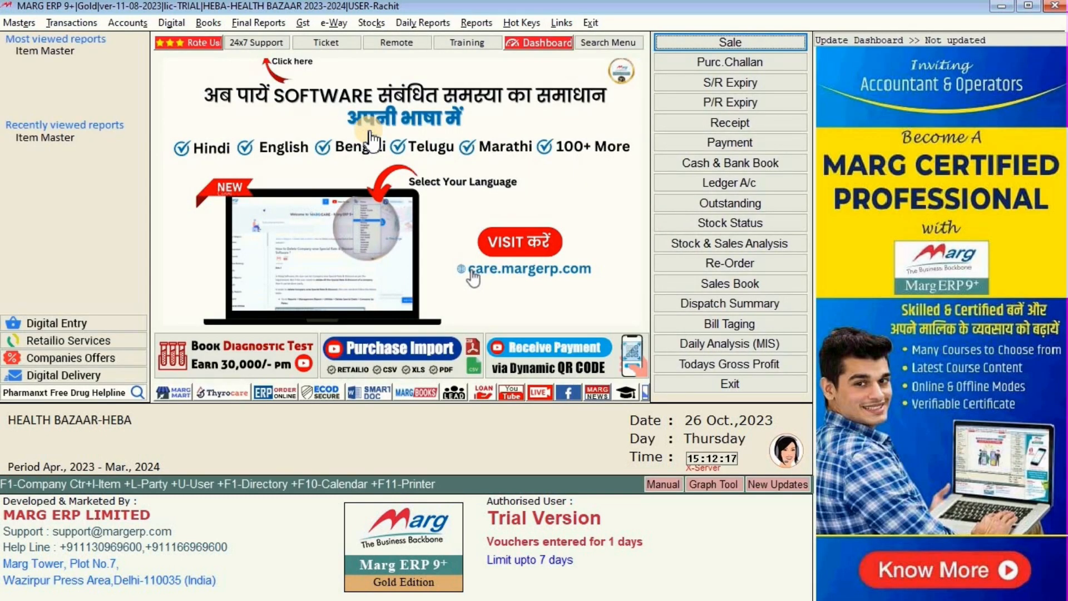
Start a new ledger via Masters > Ledger Master > Ledger > New Ledger.
left_click(22, 25)
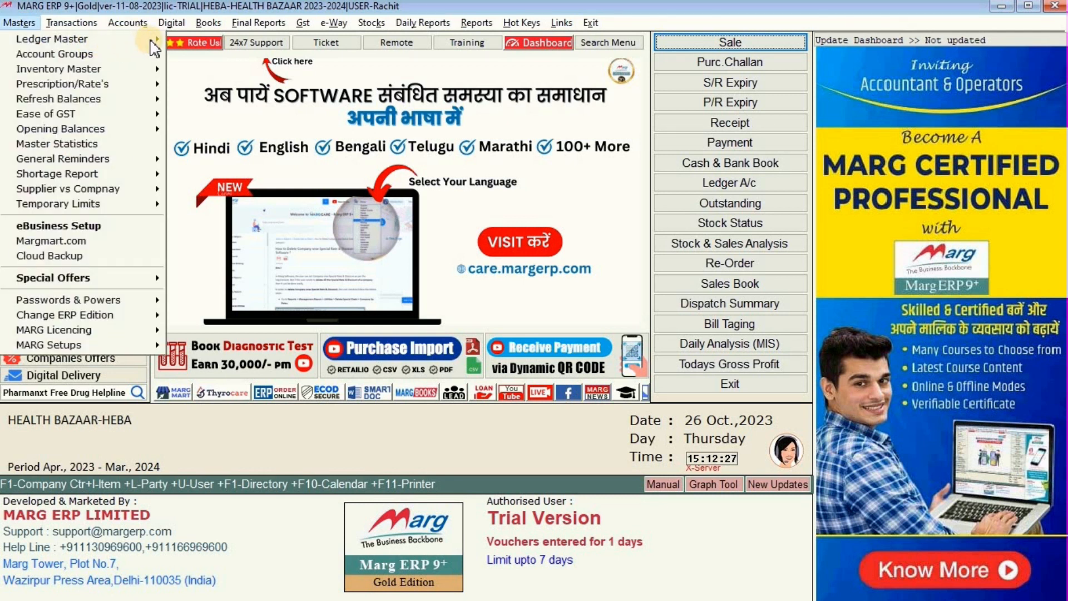
mouse_move(148, 40)
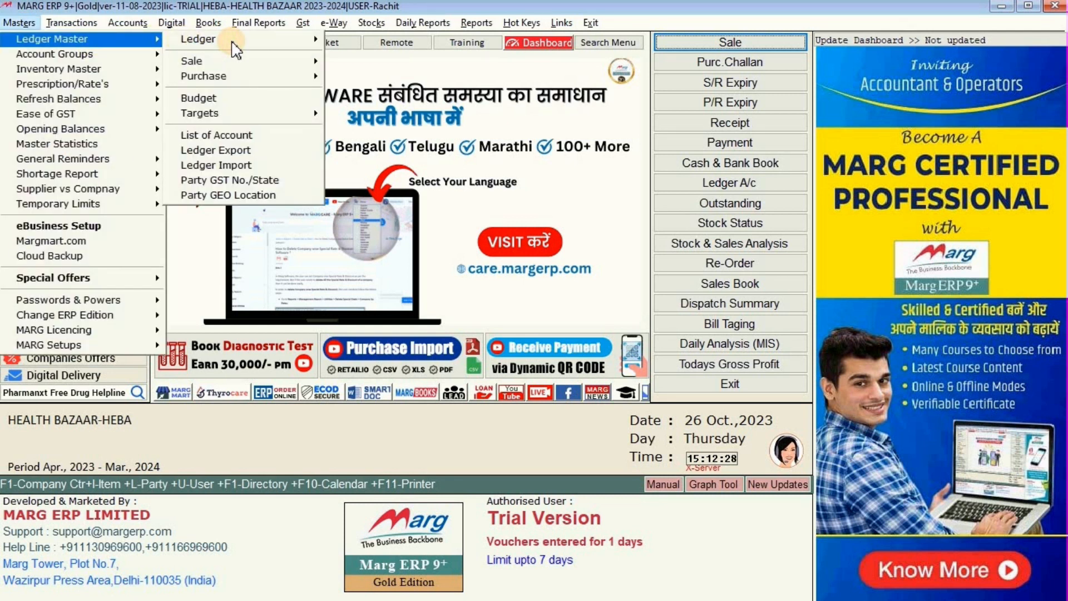
mouse_move(320, 41)
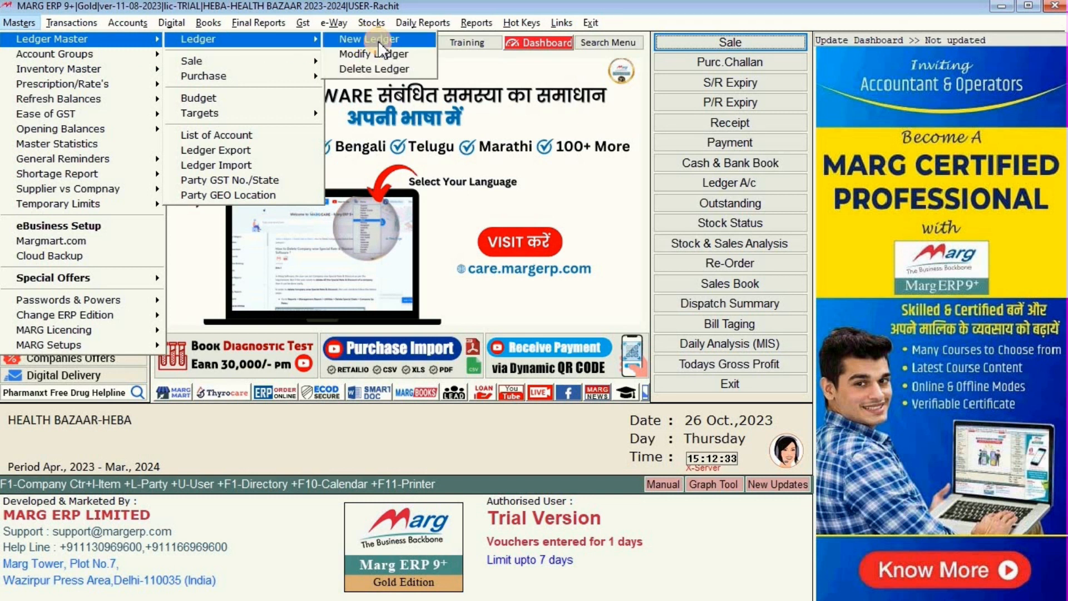
left_click(379, 42)
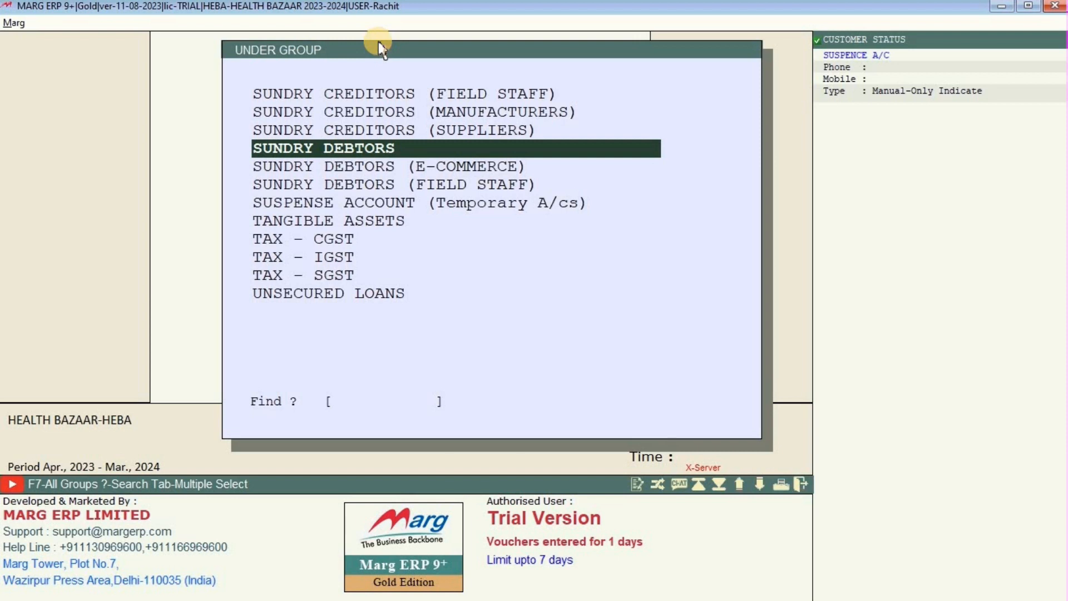
Choose SUNDRY CREDITORS (SUPPLIERS) as the new ledger's account group.
key("Up")
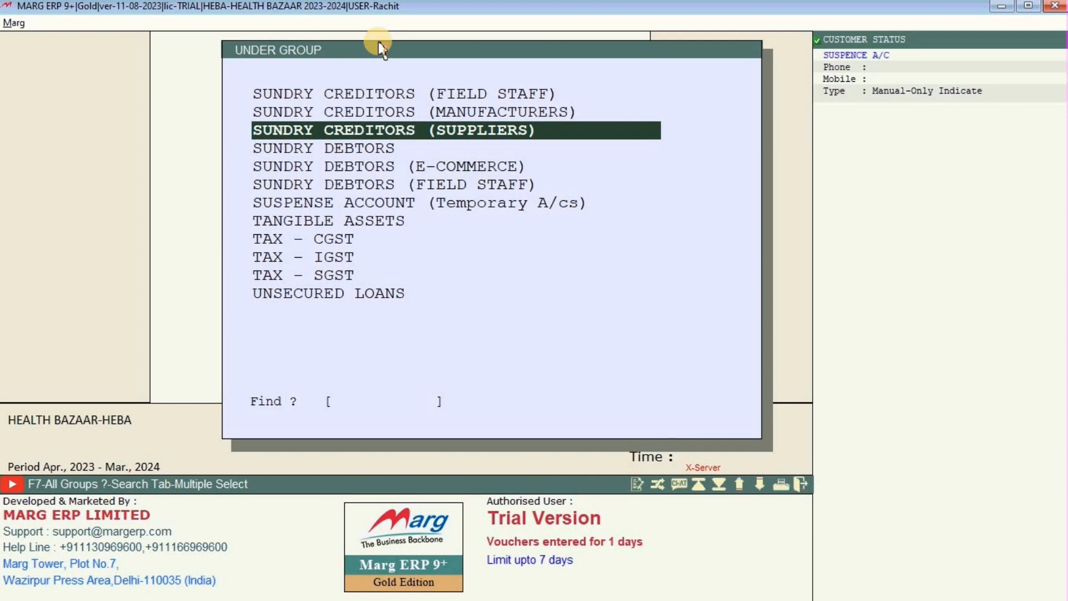
key("Return")
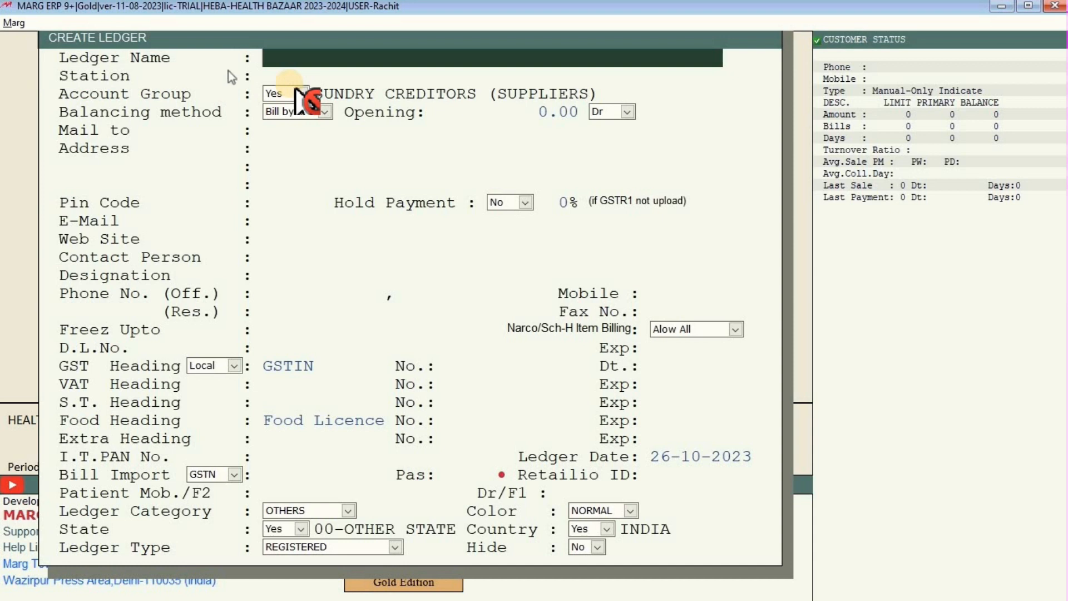
Name the ledger THE BEST VALUE MEGA STORE and set its station to BUDAUN.
type("THE")
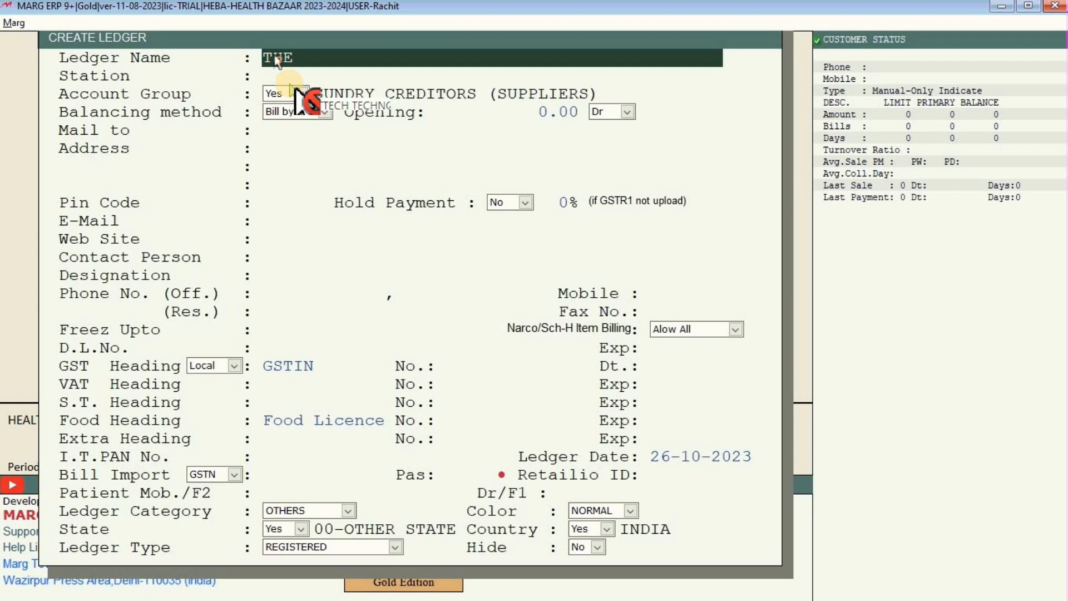
type(" BEST VALU")
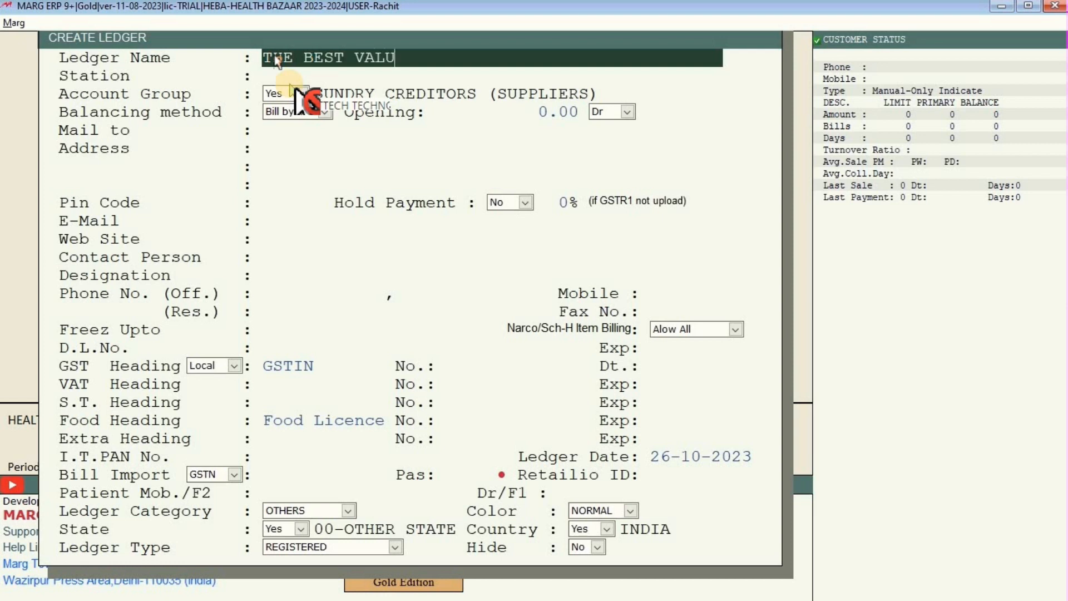
type("E MEGA STO")
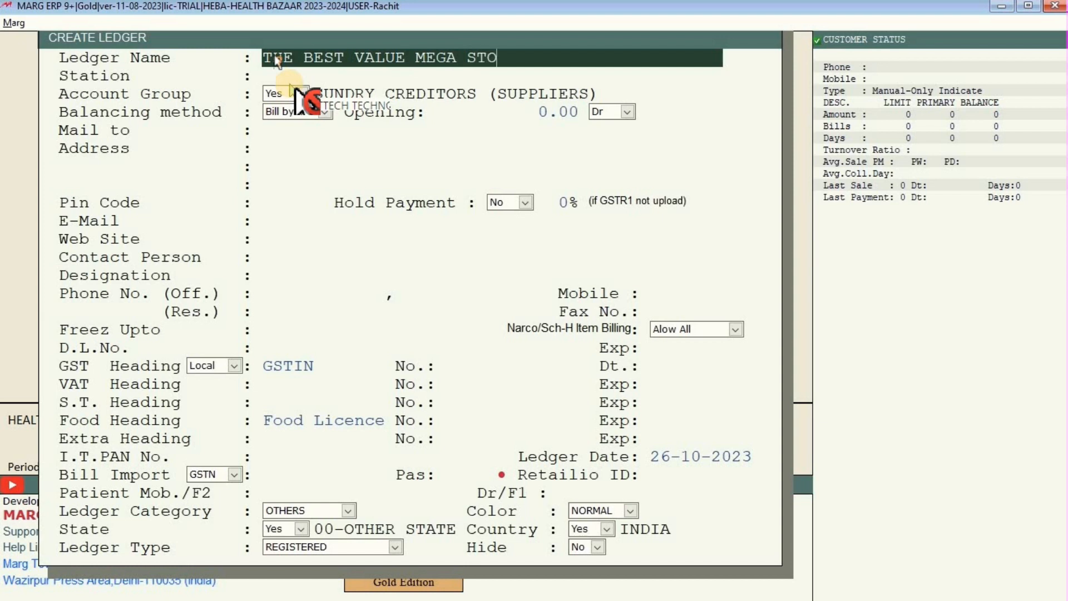
type("RE")
key("Return")
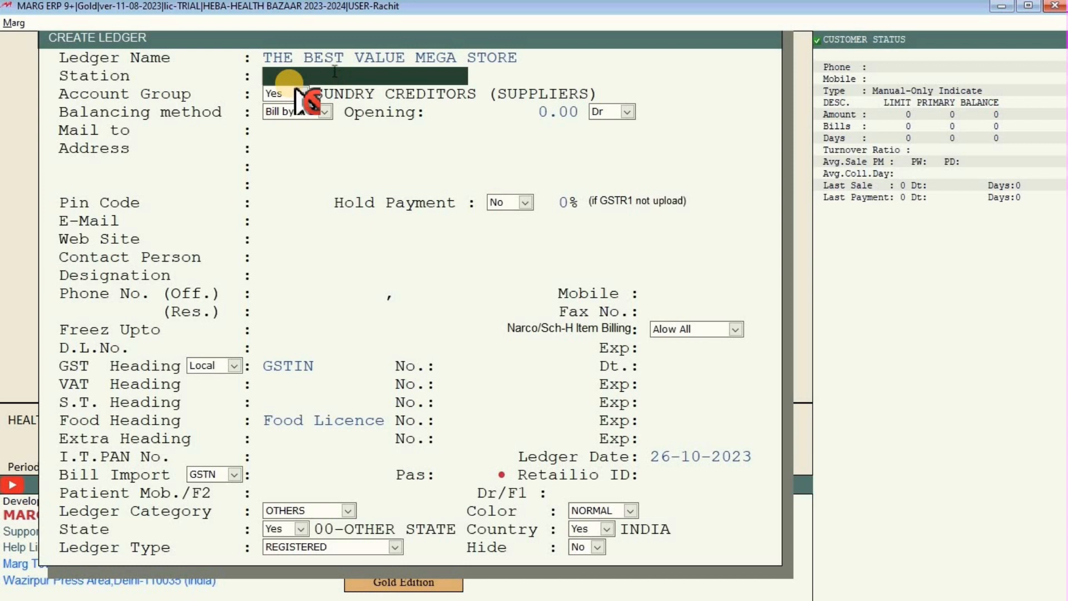
type("BUDAUN")
left_click(292, 91)
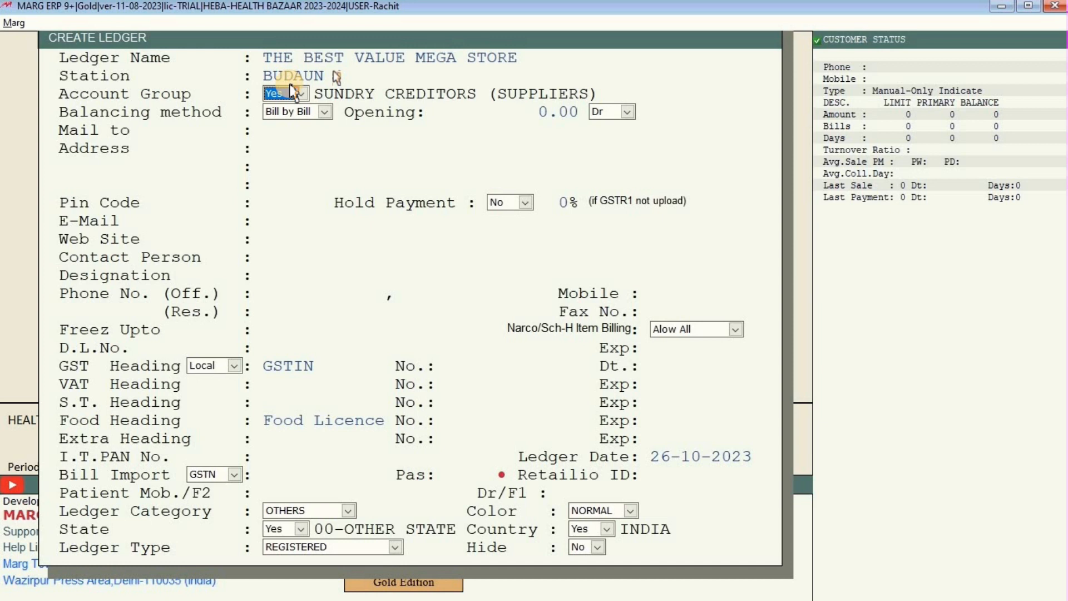
Enter S TOWER,STATION ROAD as the first address line, correcting typos and spacing.
key("Return")
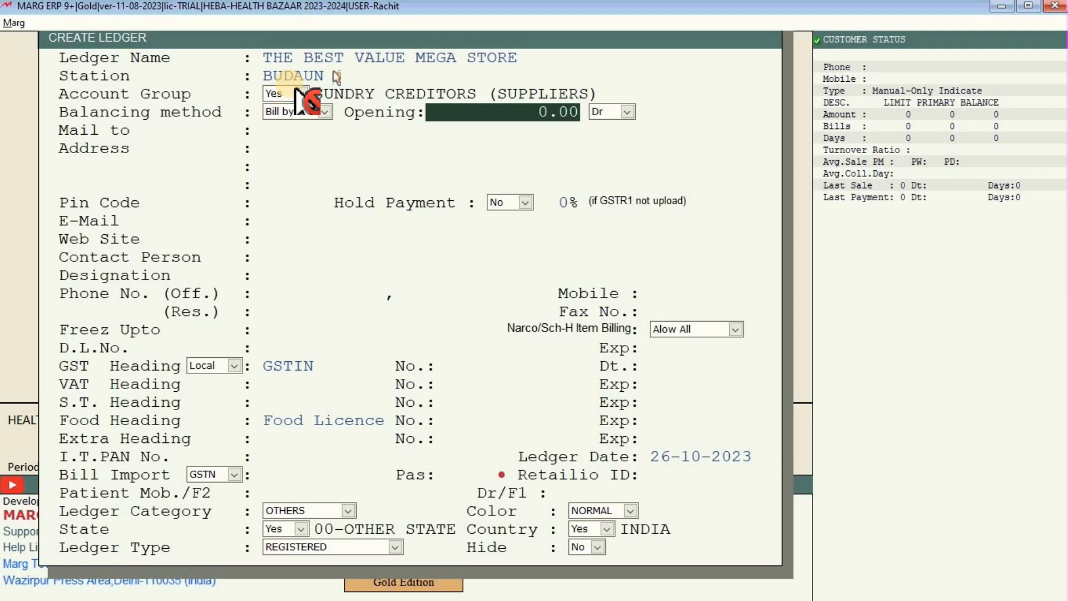
key("Return")
key("Return")
key("Return")
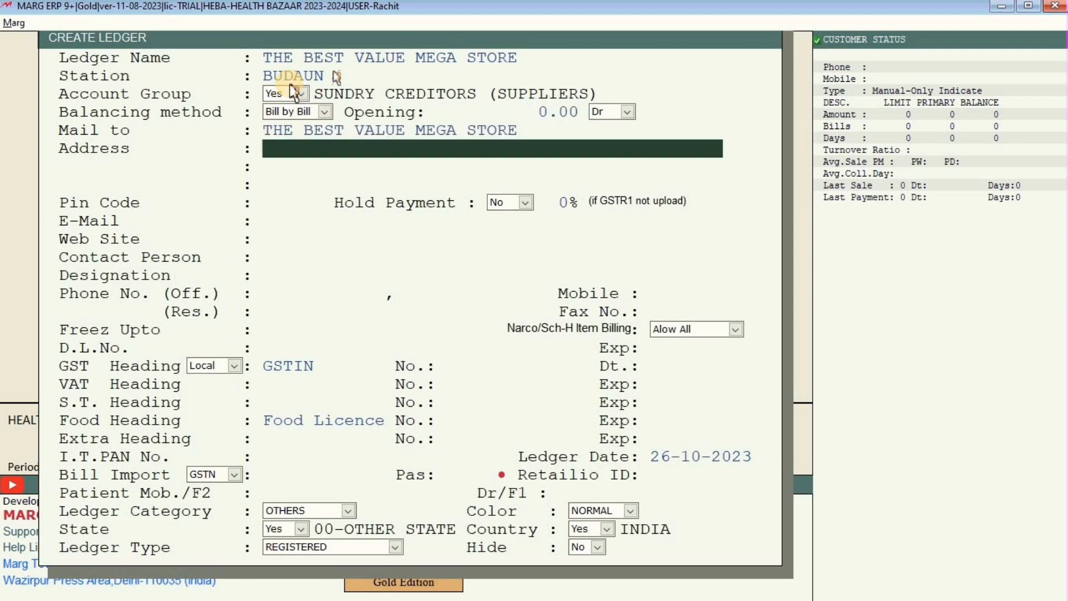
type("S TOWER")
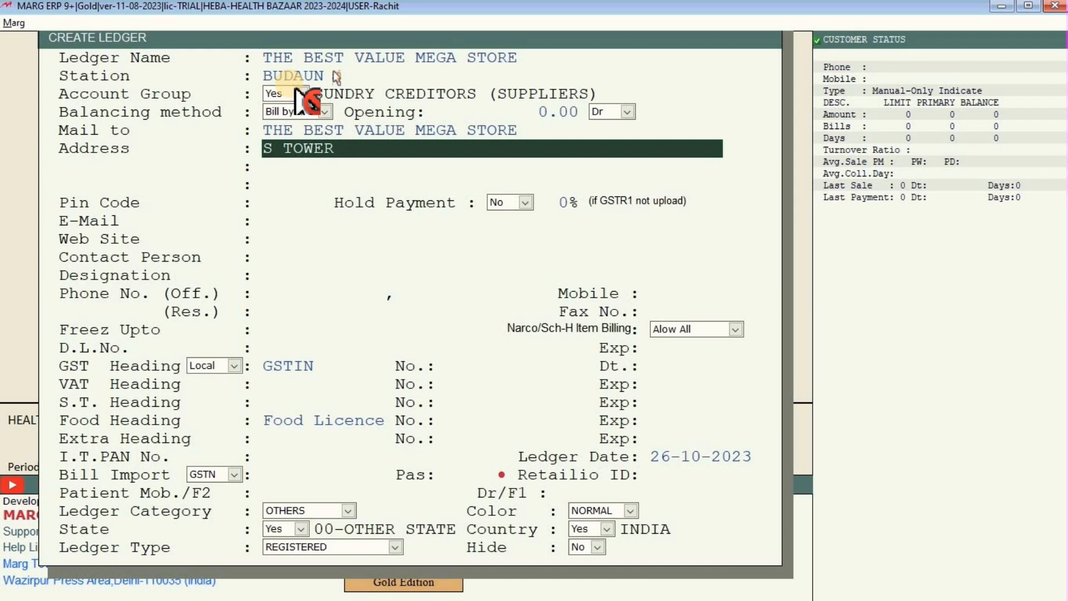
type(", , STATION ROAD")
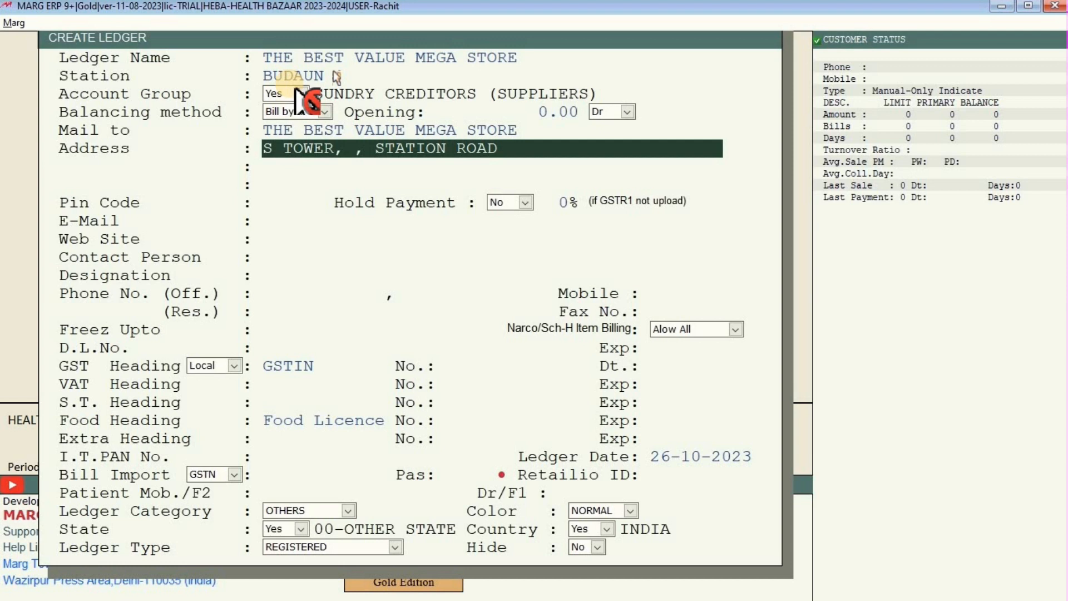
key("Left")
key("Left")
key("Left")
key("Left")
key("Left")
key("Left")
key("Left")
key("Left")
key("Left")
key("Left")
key("Left")
key("BackSpace")
key("BackSpace")
key("BackSpace")
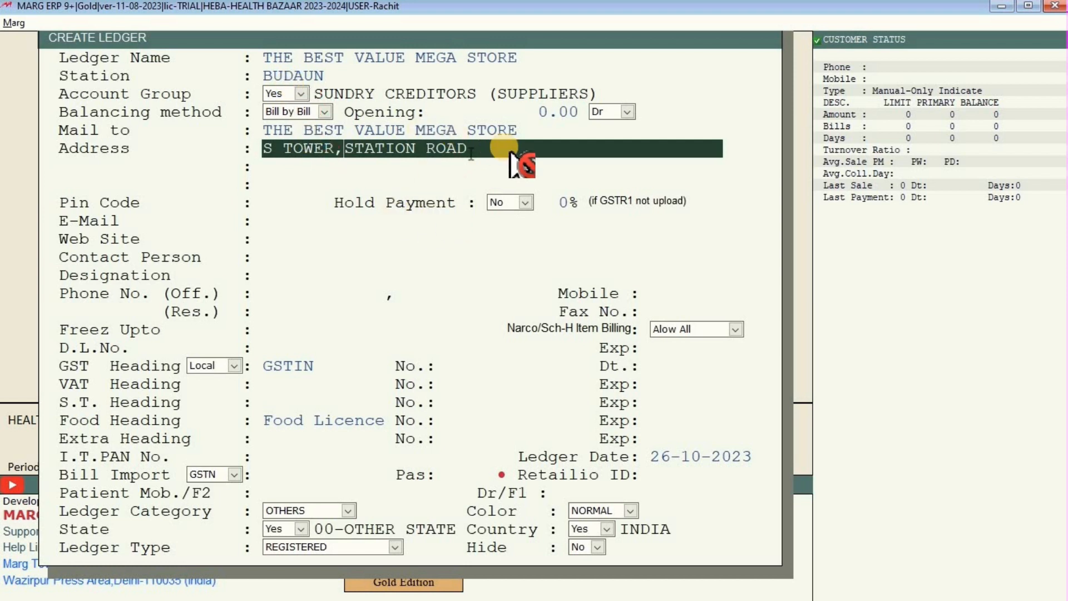
Leave the remaining address lines blank and move on to the Pin Code field.
key("Return")
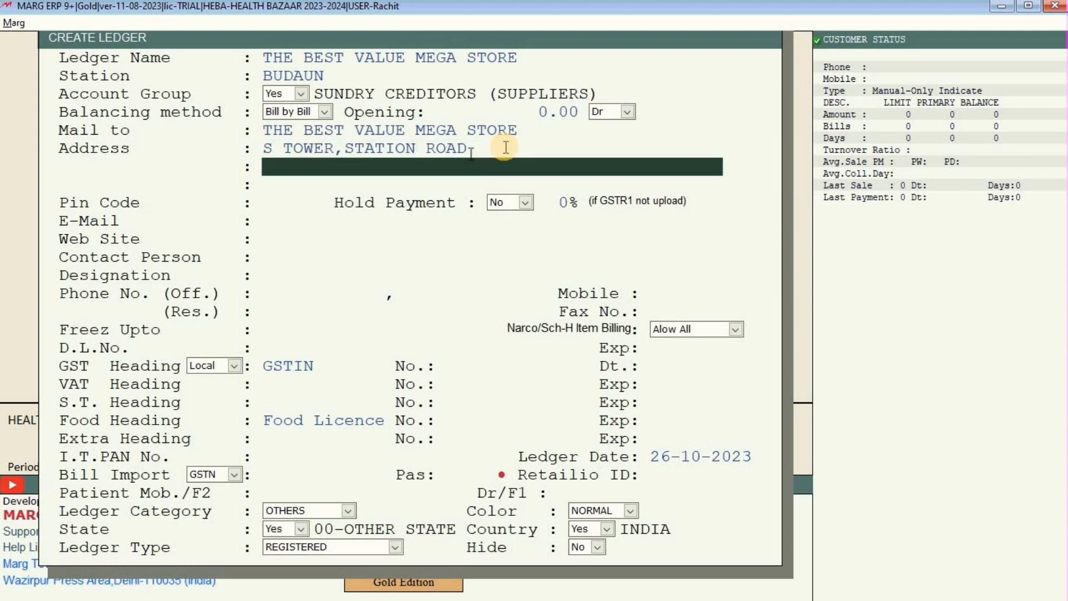
left_click(507, 149)
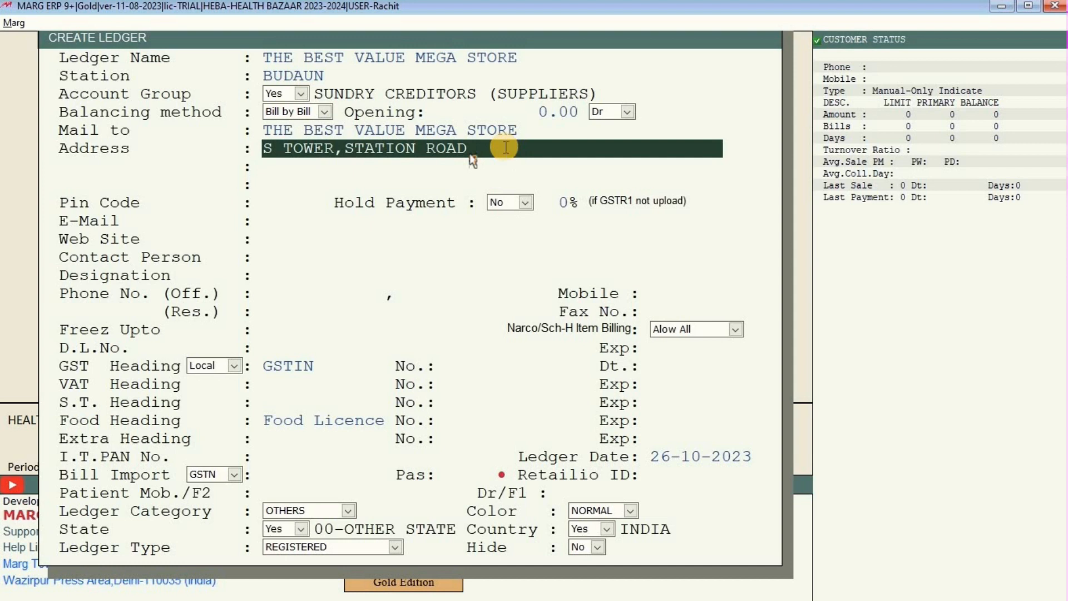
key("Return")
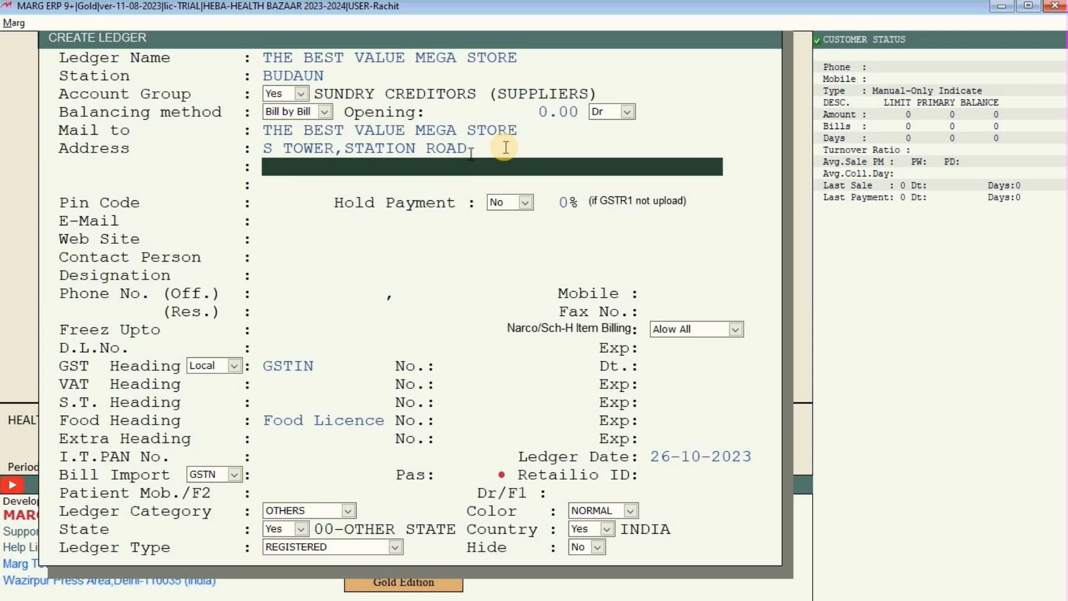
key("Return")
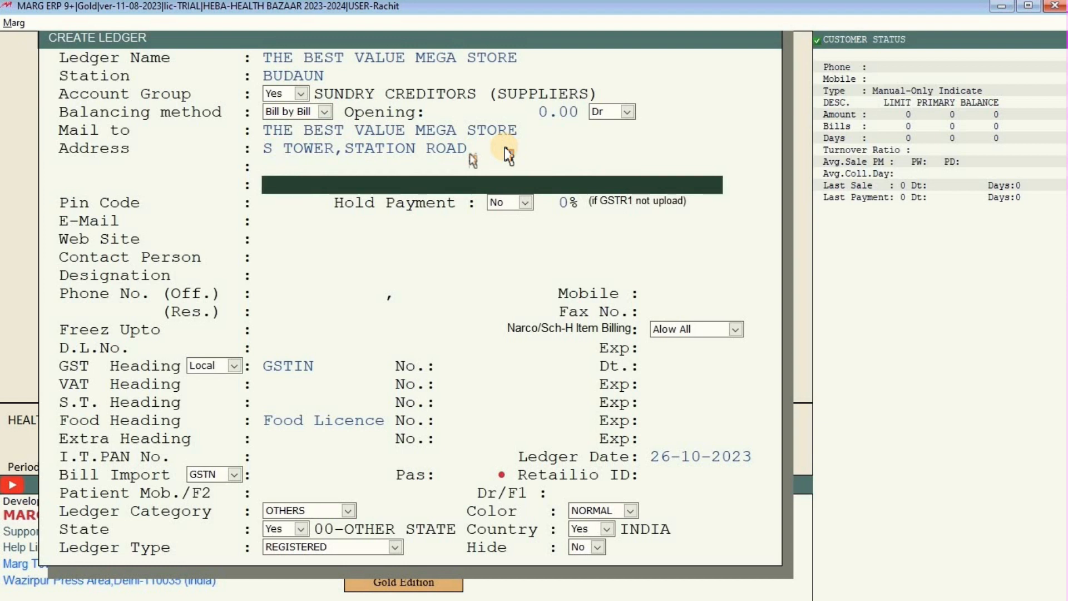
key("Up")
key("Up")
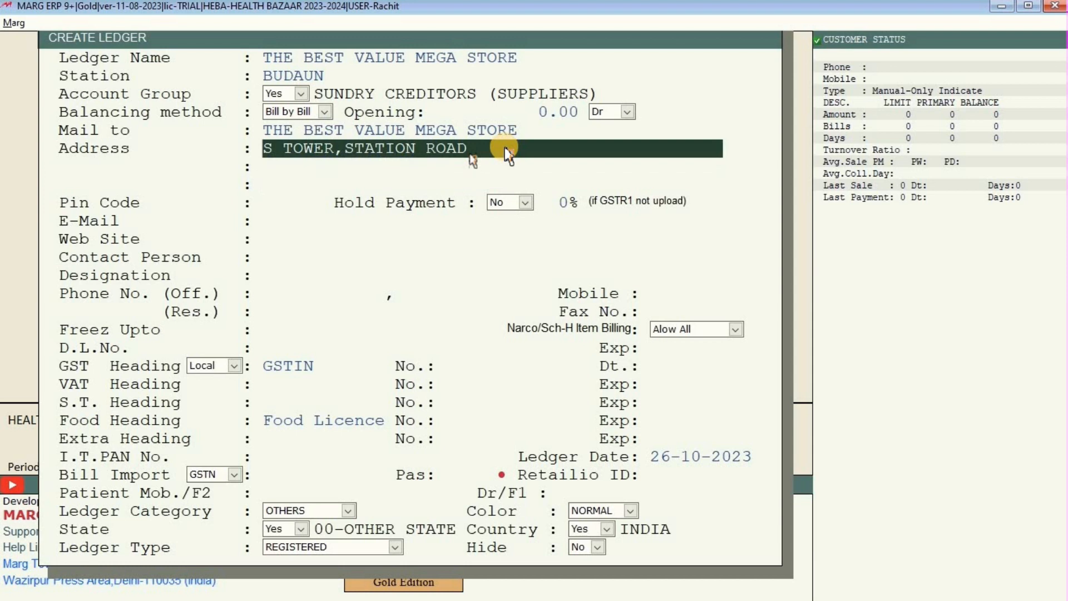
key("Down")
key("Down")
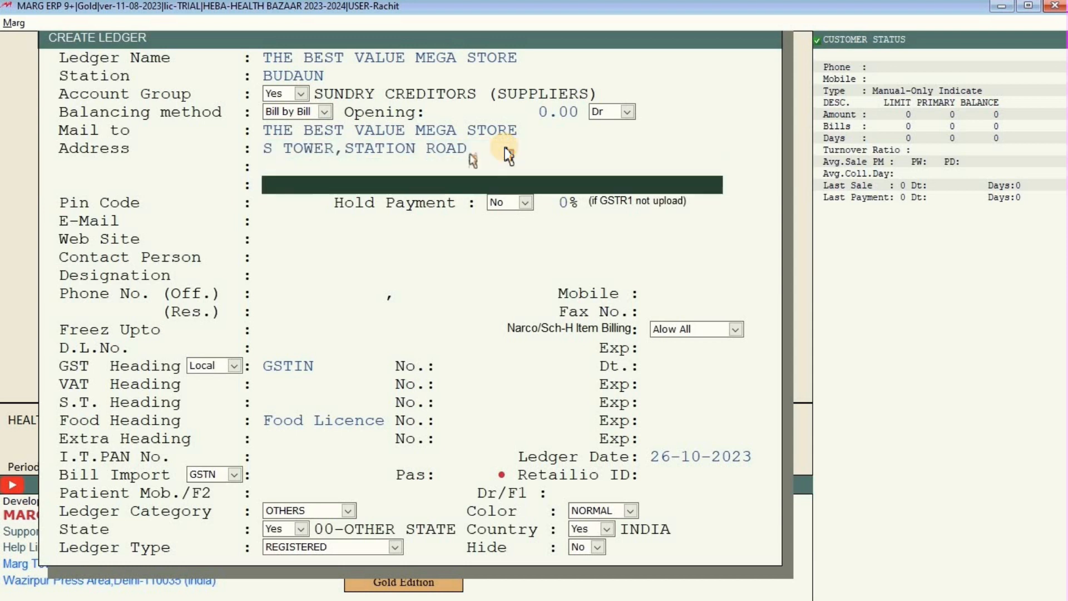
key("Return")
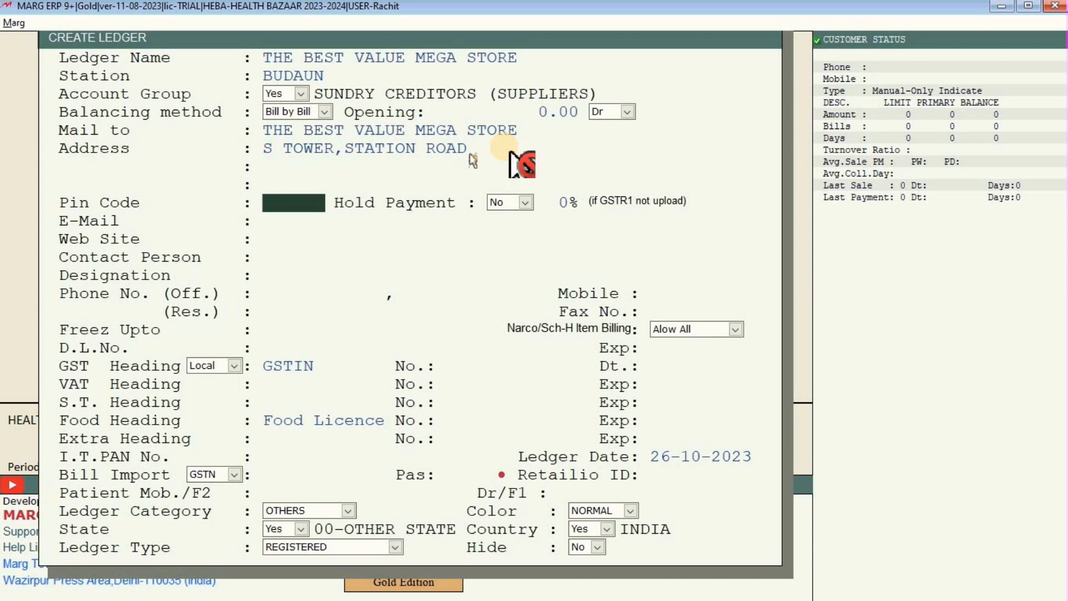
key("Return")
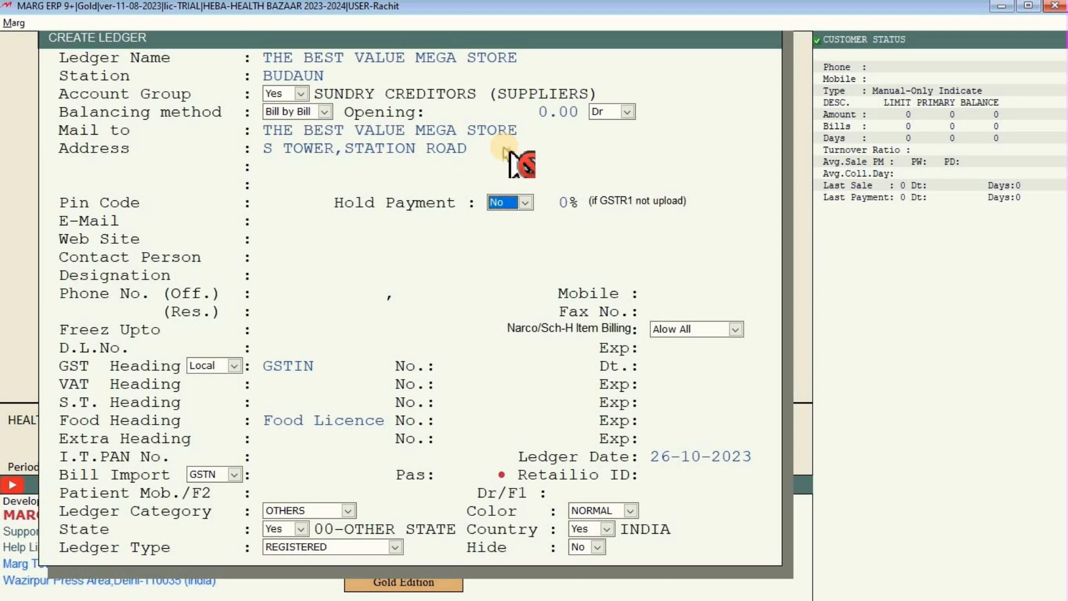
key("Return")
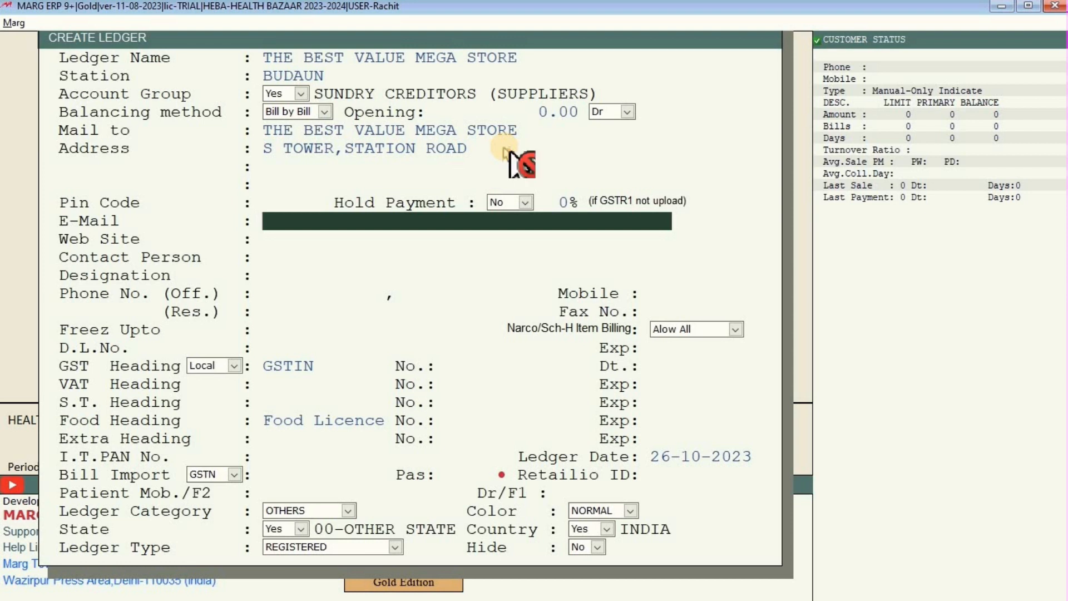
key("Return")
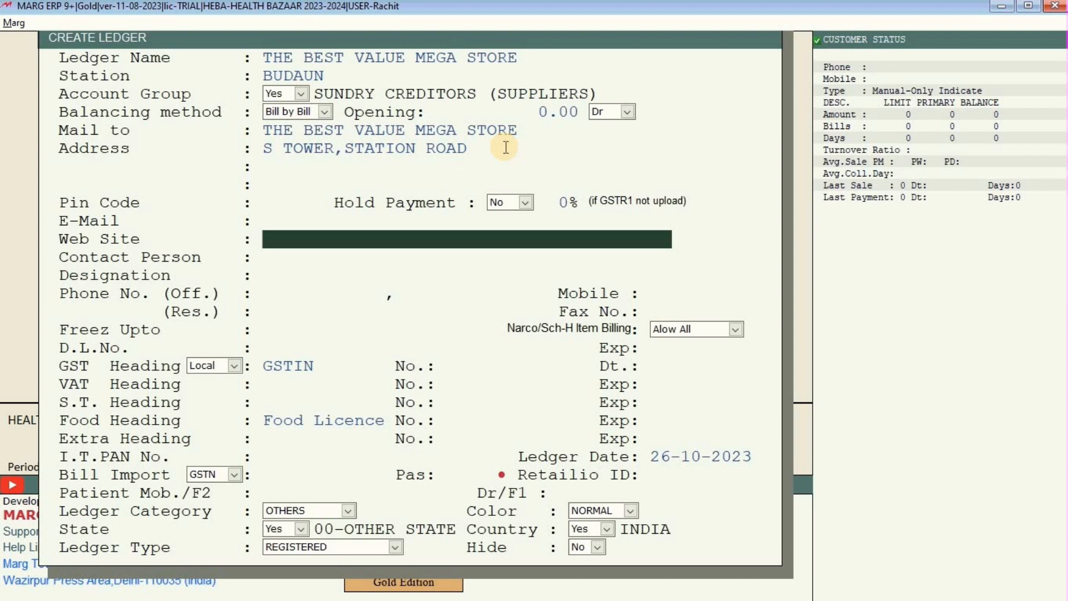
key("Return")
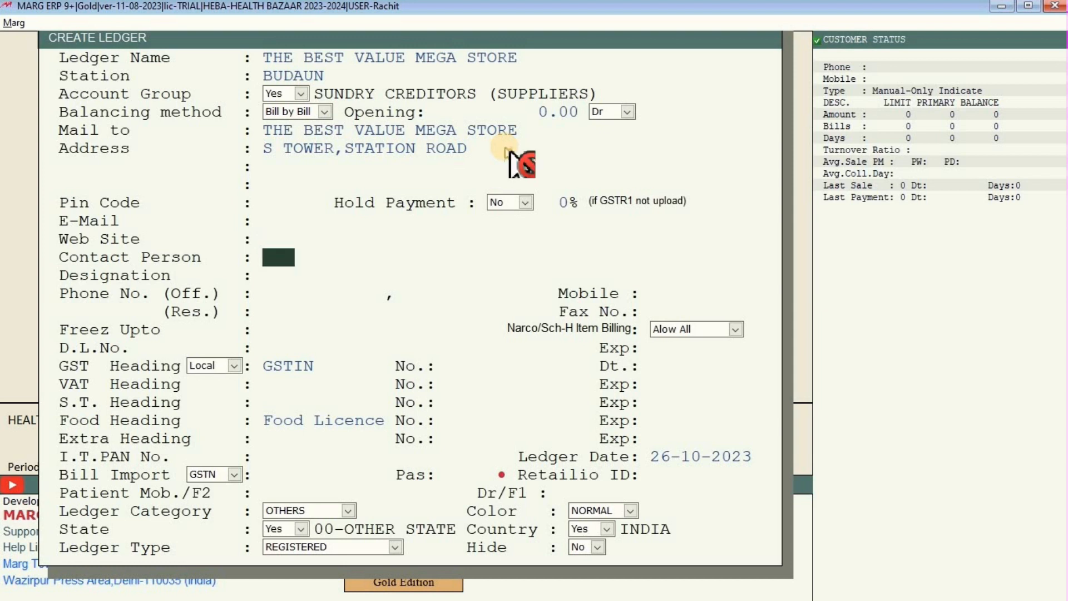
key("Return")
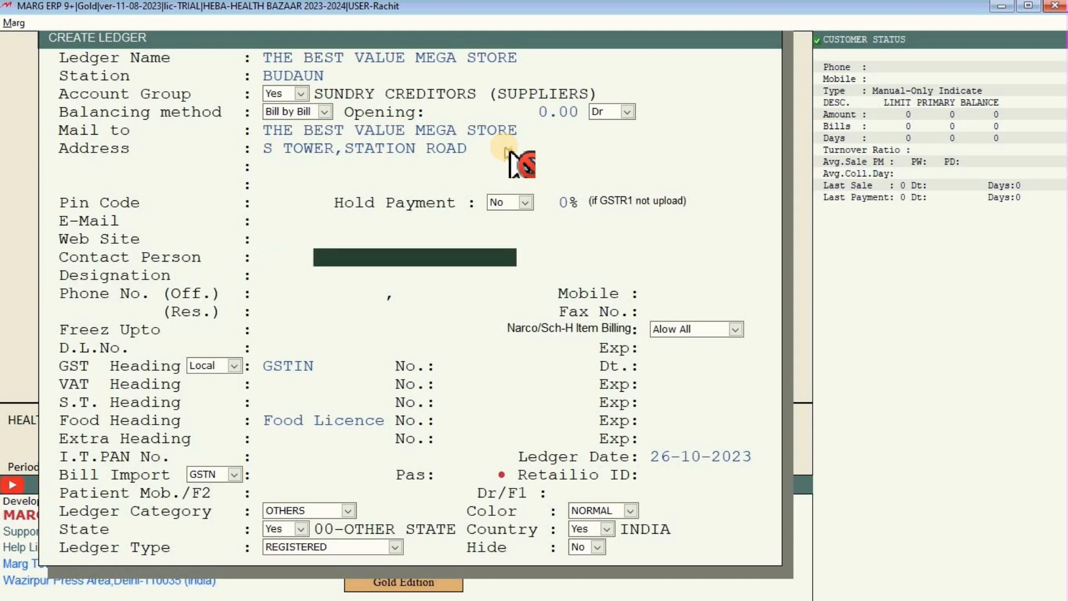
key("Return")
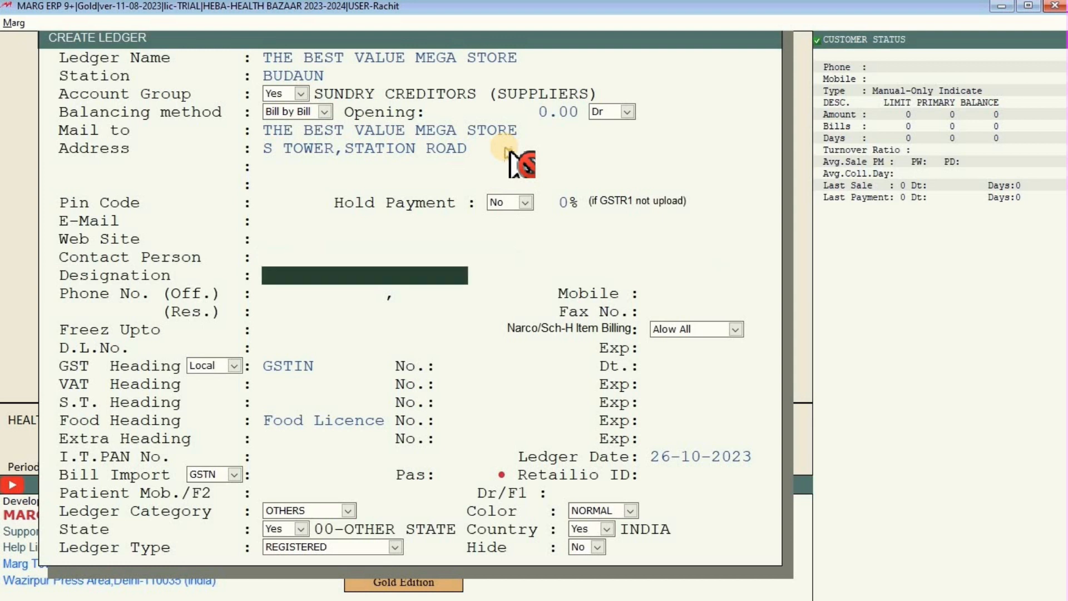
key("Return")
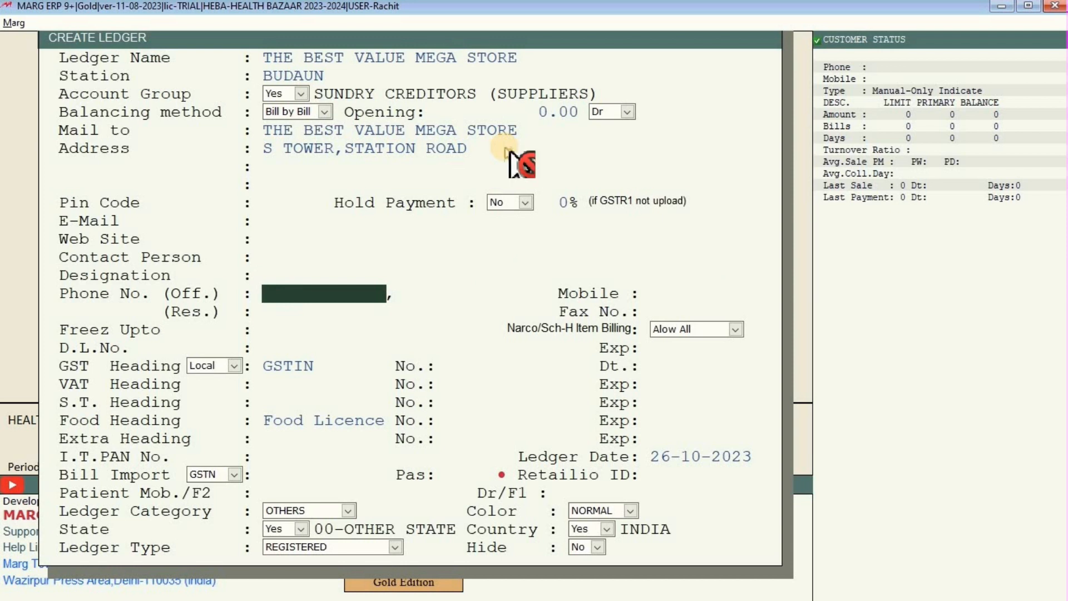
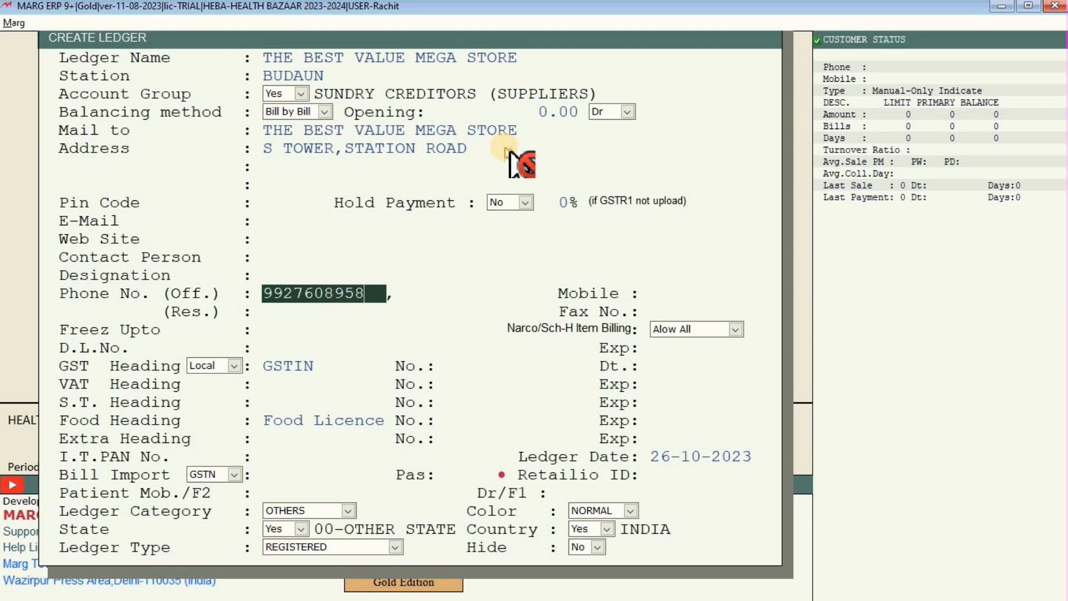
Enter the supplier's office phone number, leaving the second office line blank.
key("Return")
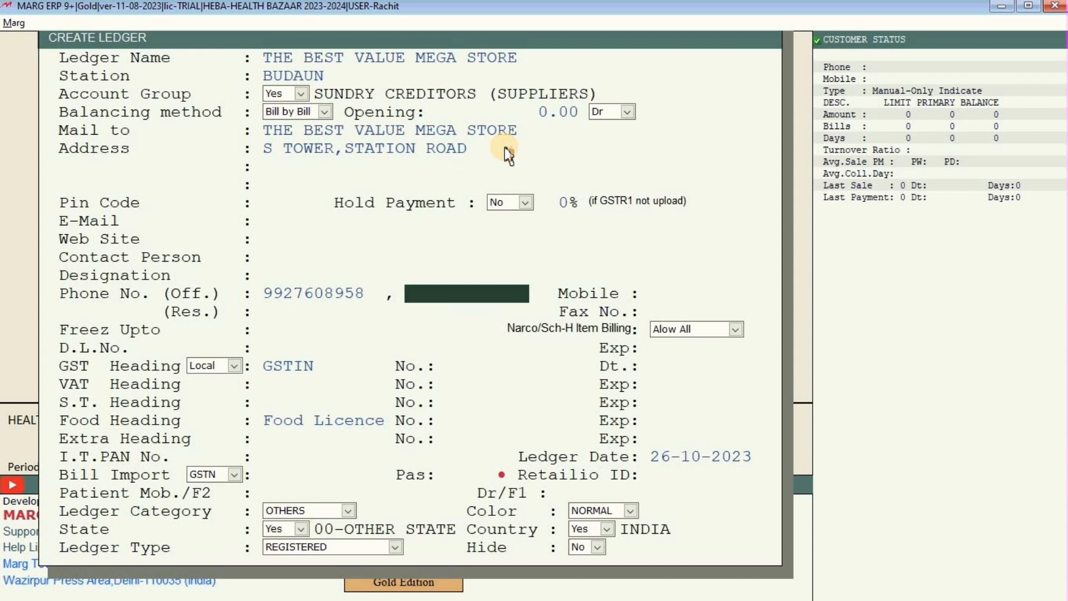
key("Return")
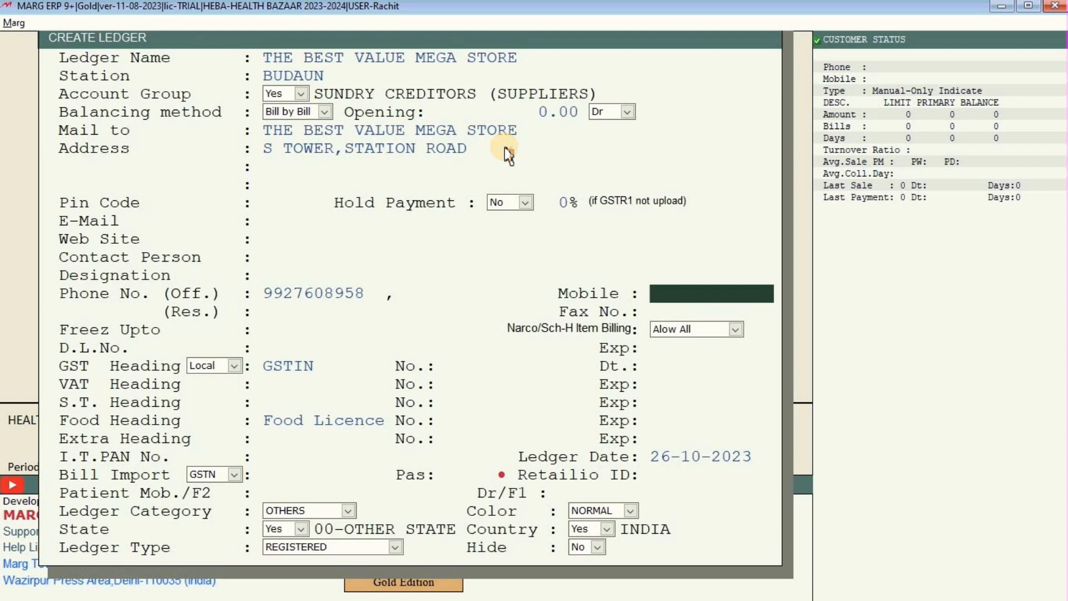
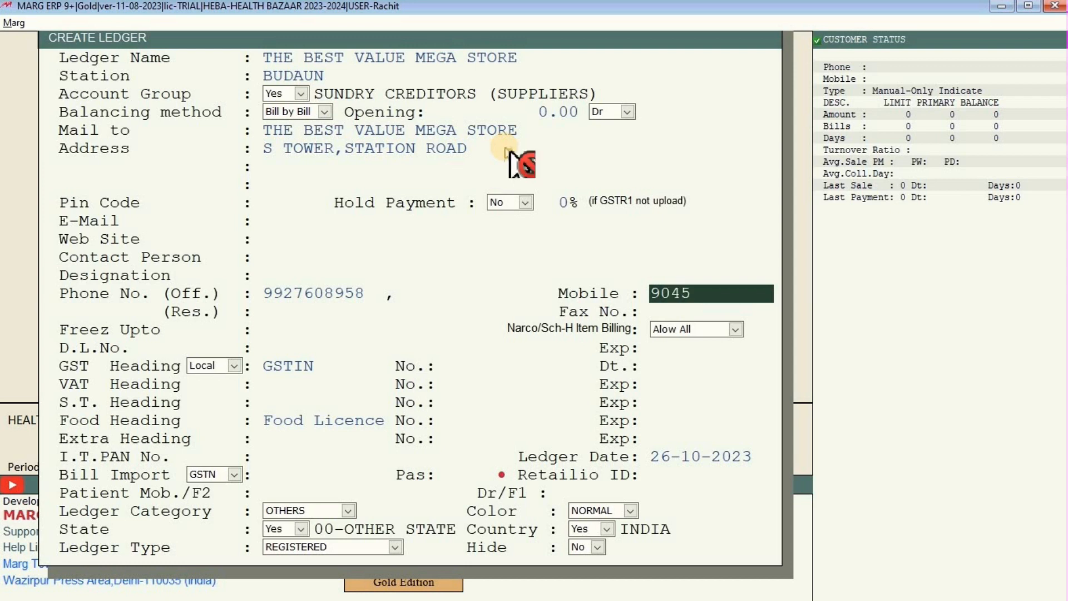
Enter the supplier's mobile number and leave residence phone, fax and freeze date blank.
key("Return")
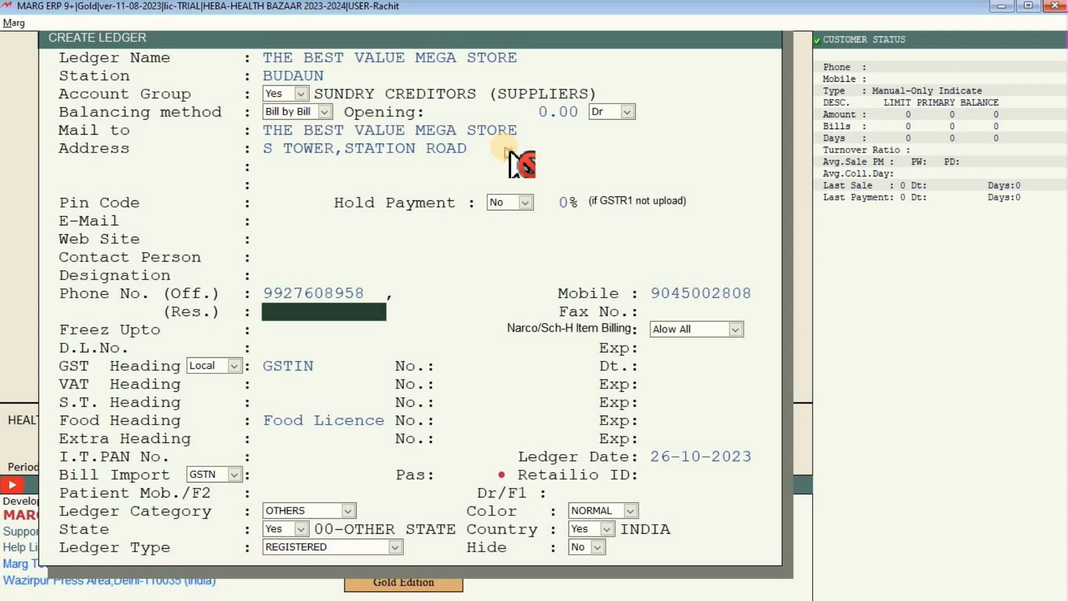
key("Return")
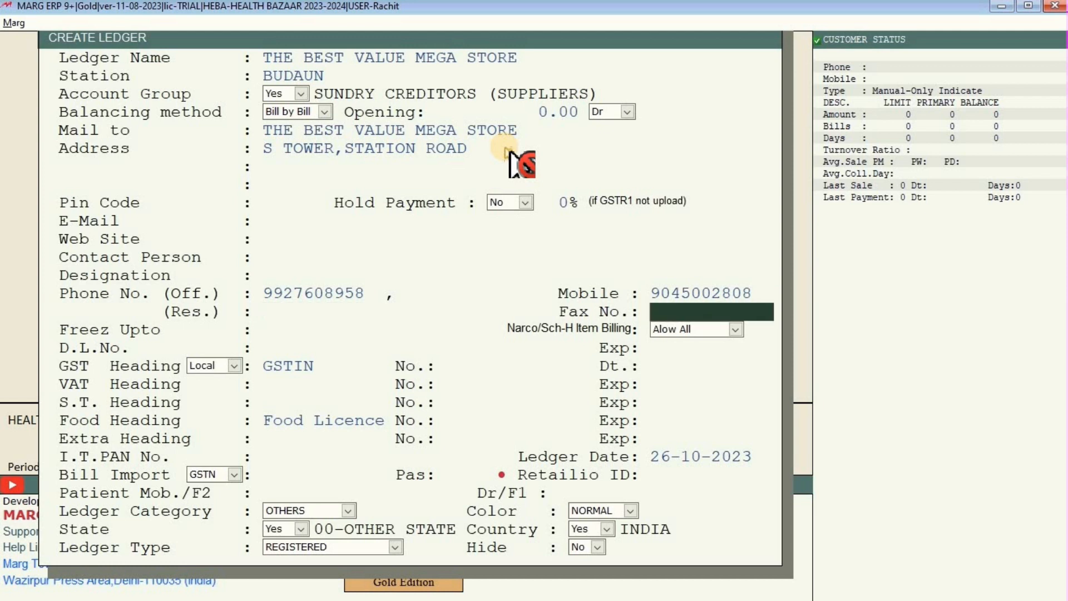
key("Return")
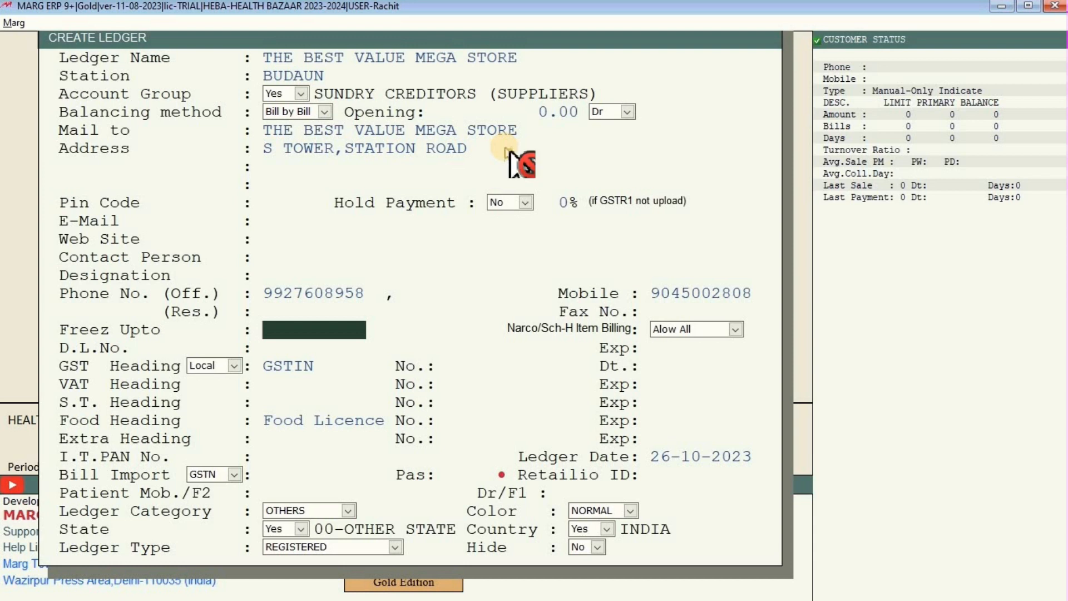
key("Return")
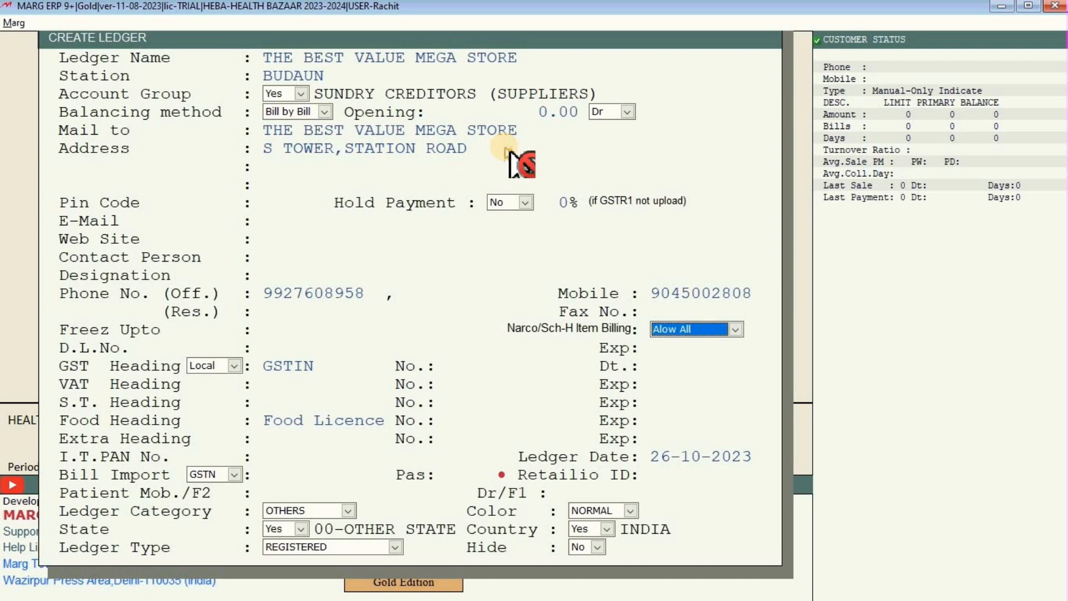
Enter the supplier's drug licence number in the D.L.No. field.
key("Return")
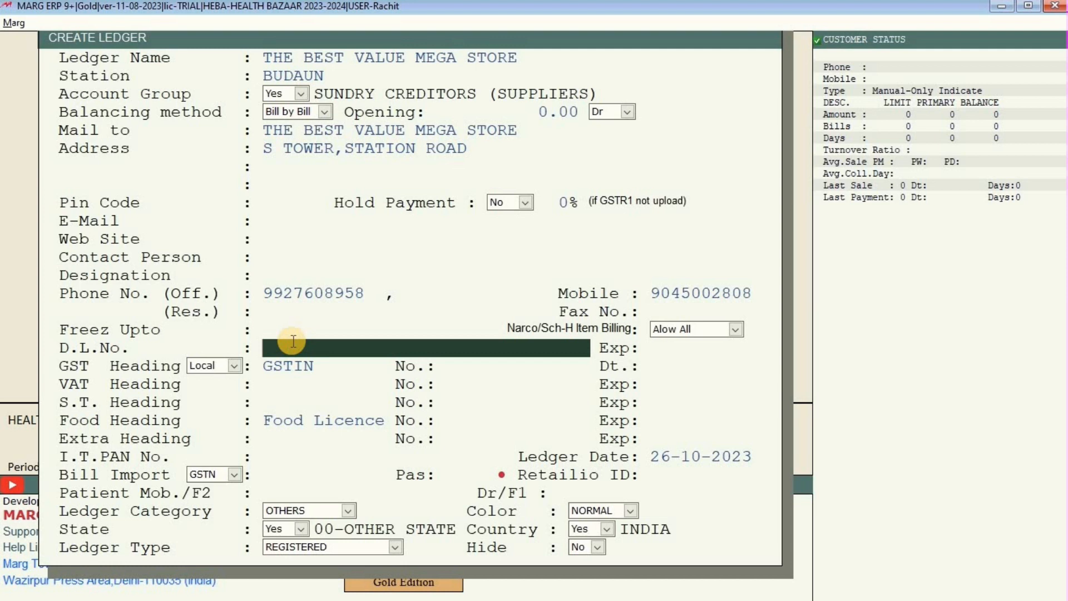
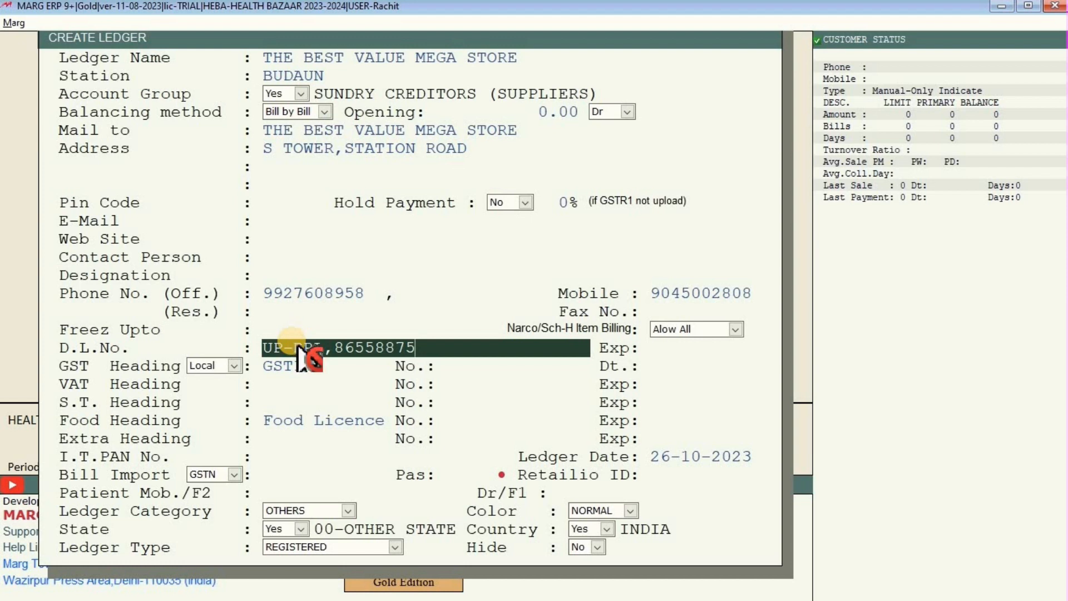
Enter the supplier's GSTIN, accepting state 09 and Central GST heading, and save the ledger.
key("Return")
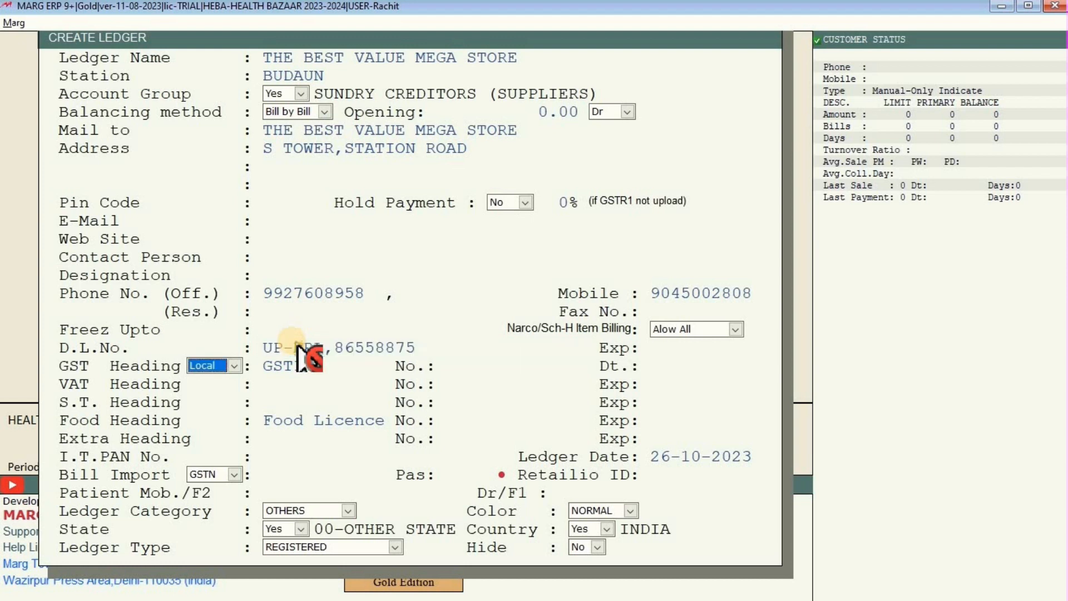
key("Return")
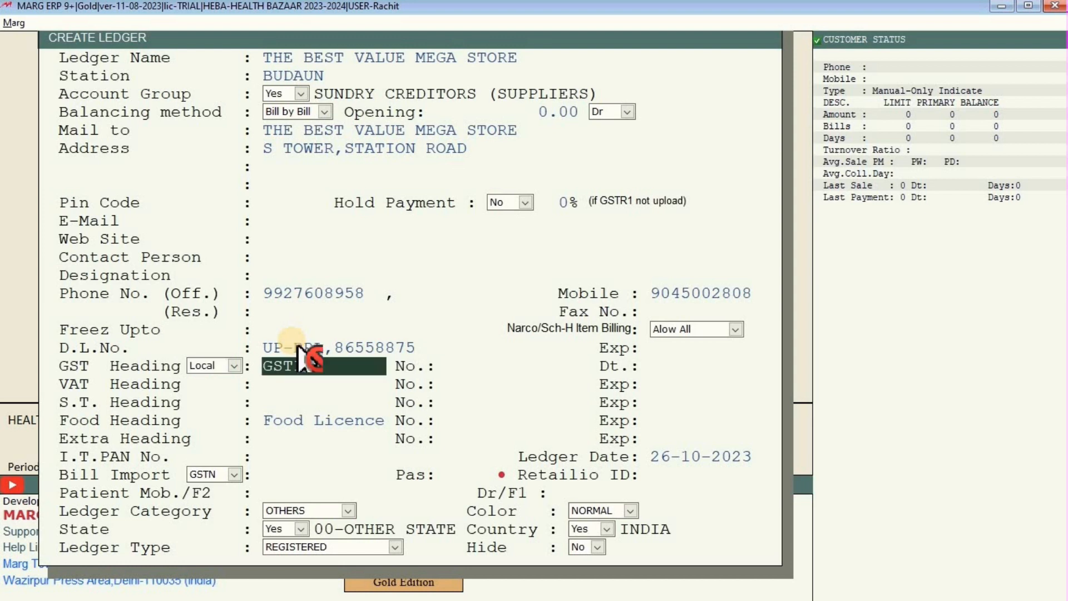
key("Return")
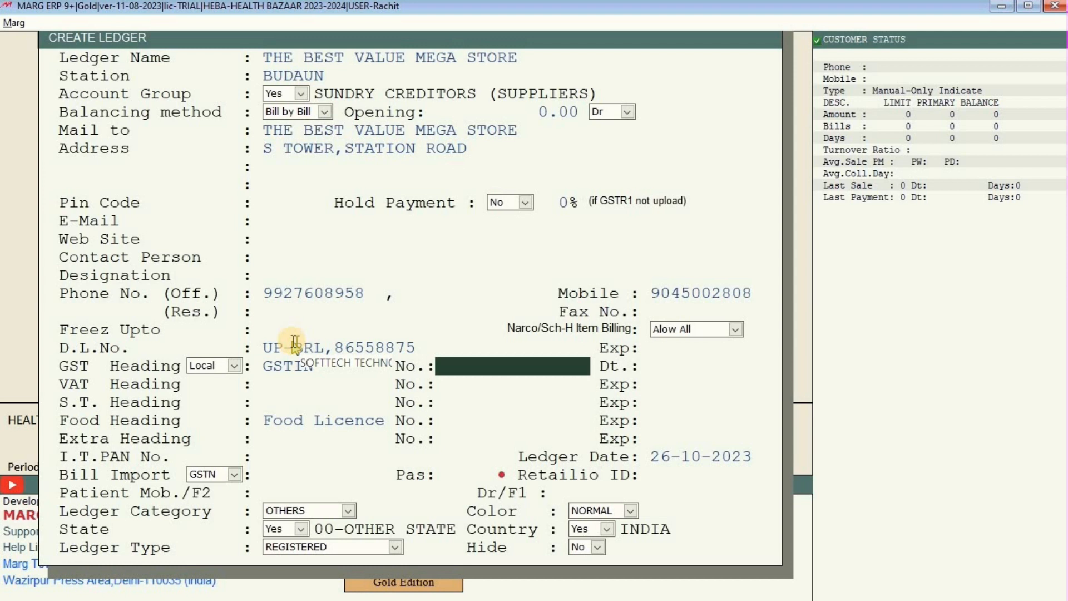
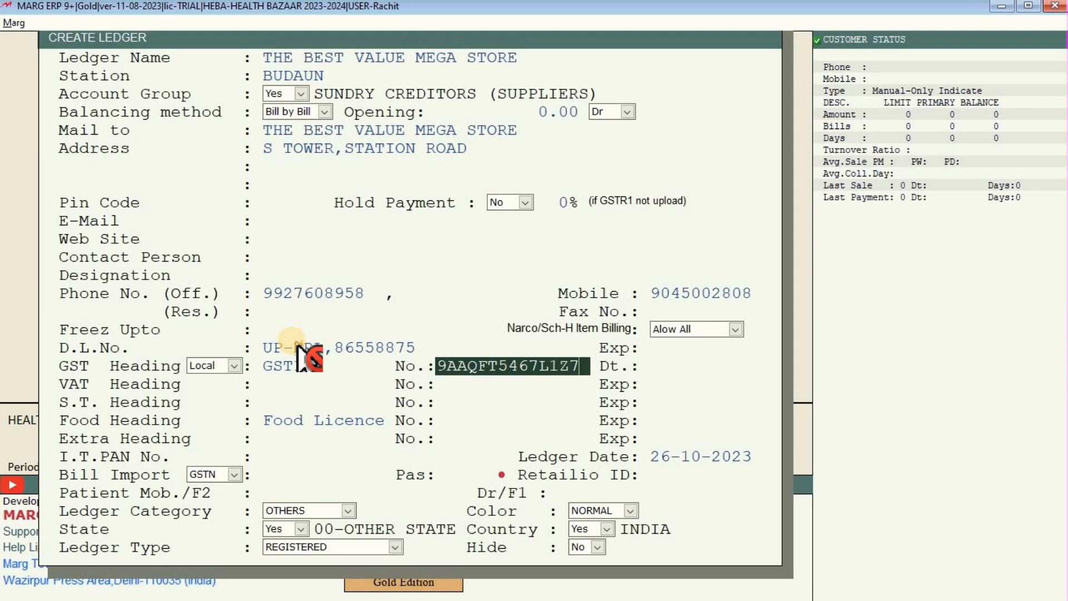
key("Return")
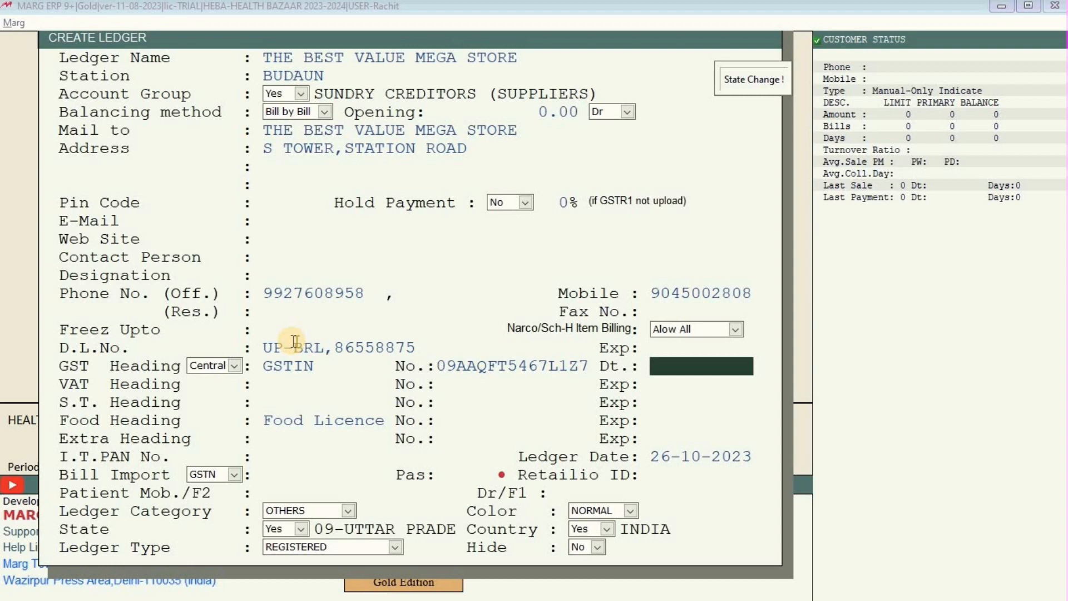
key("ctrl+w")
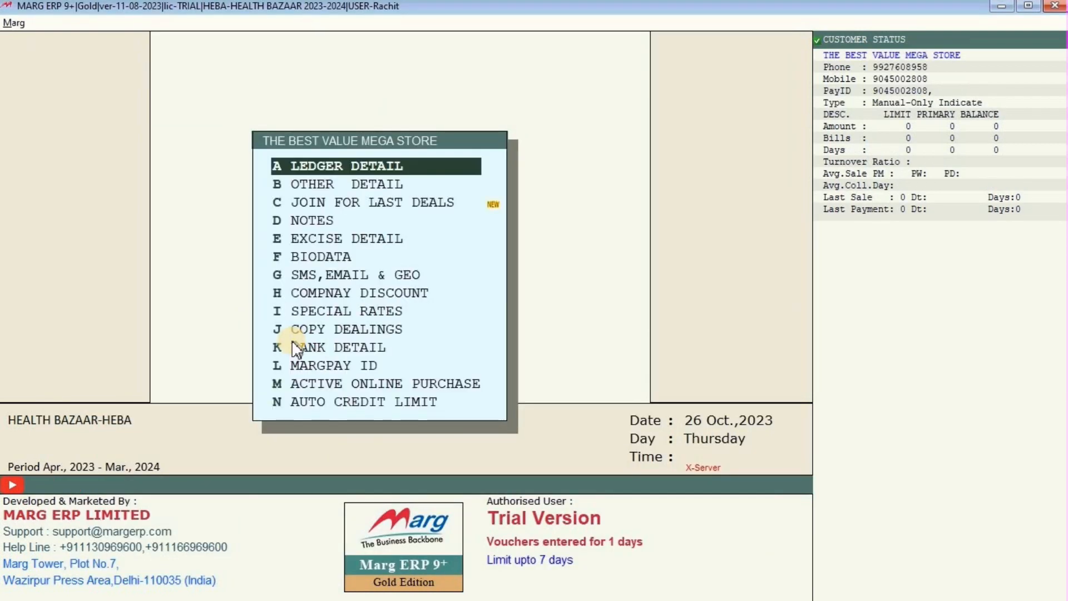
Close the ledger options popup and the Under Group list to reach the dashboard.
key("Escape")
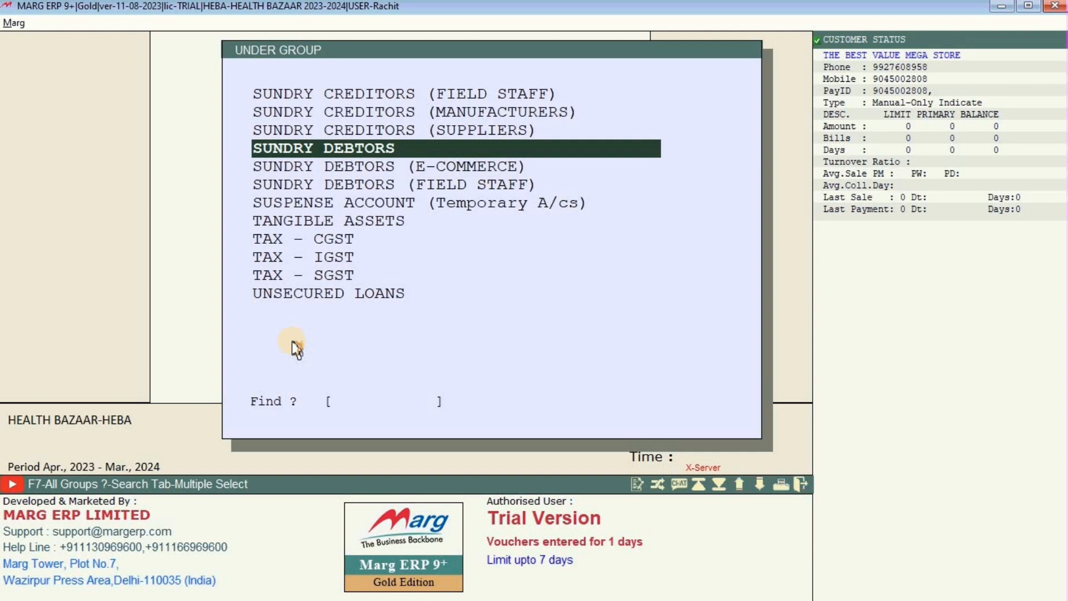
key("Escape")
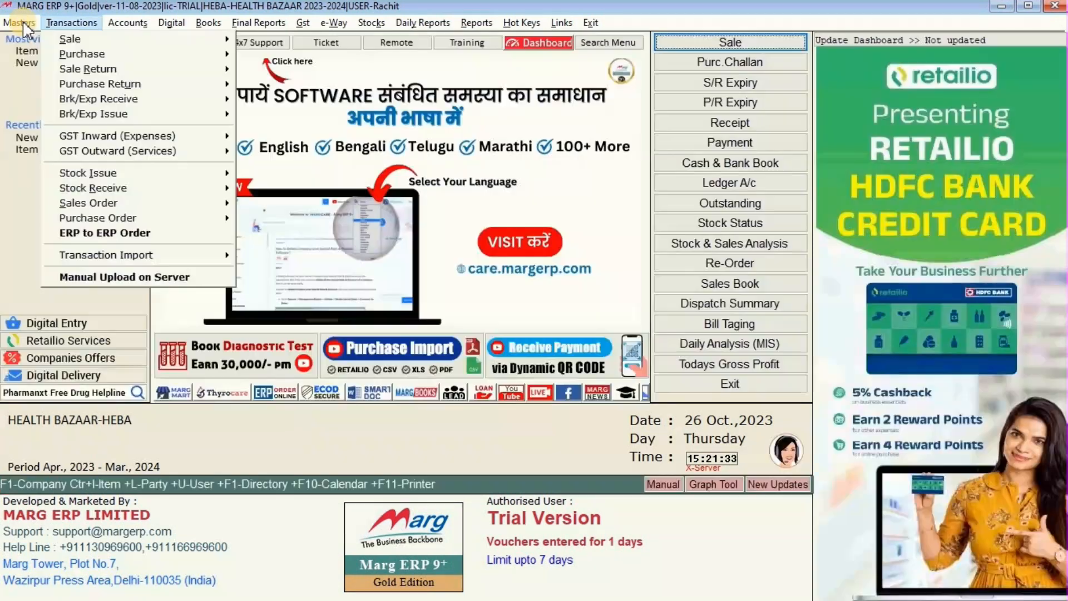
Go to Masters > Ledger Master > Ledger > Modify Ledger to list all ledgers.
key("Escape")
left_click(19, 24)
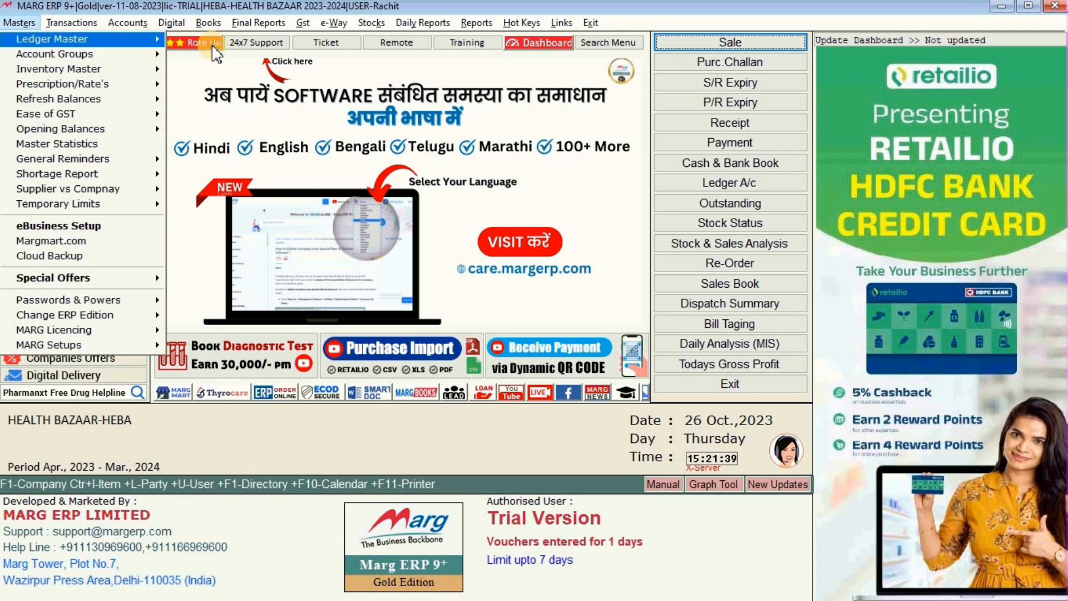
mouse_move(139, 39)
mouse_move(250, 39)
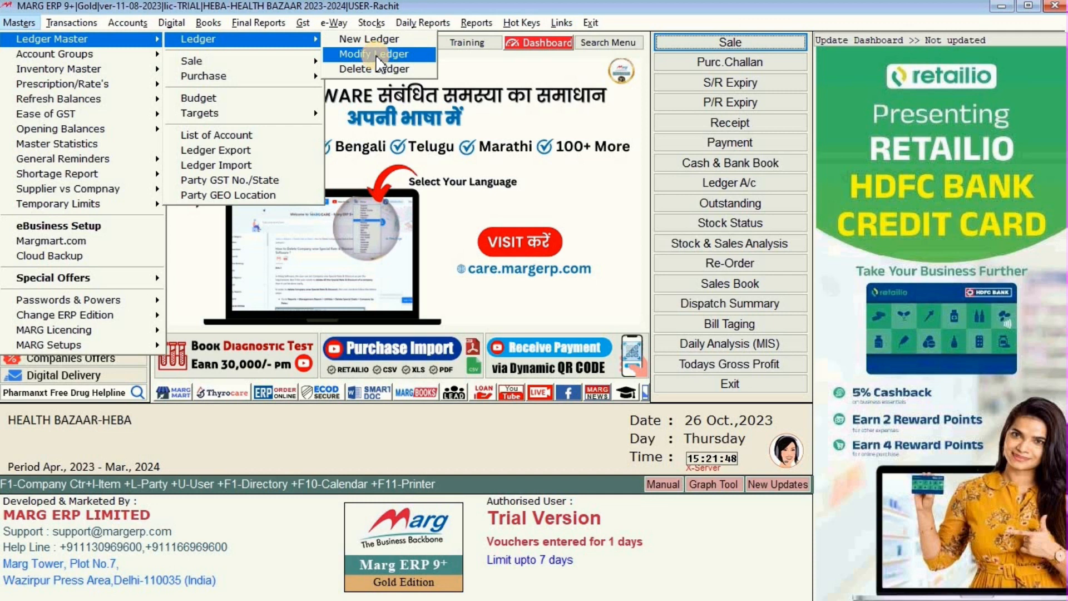
left_click(377, 54)
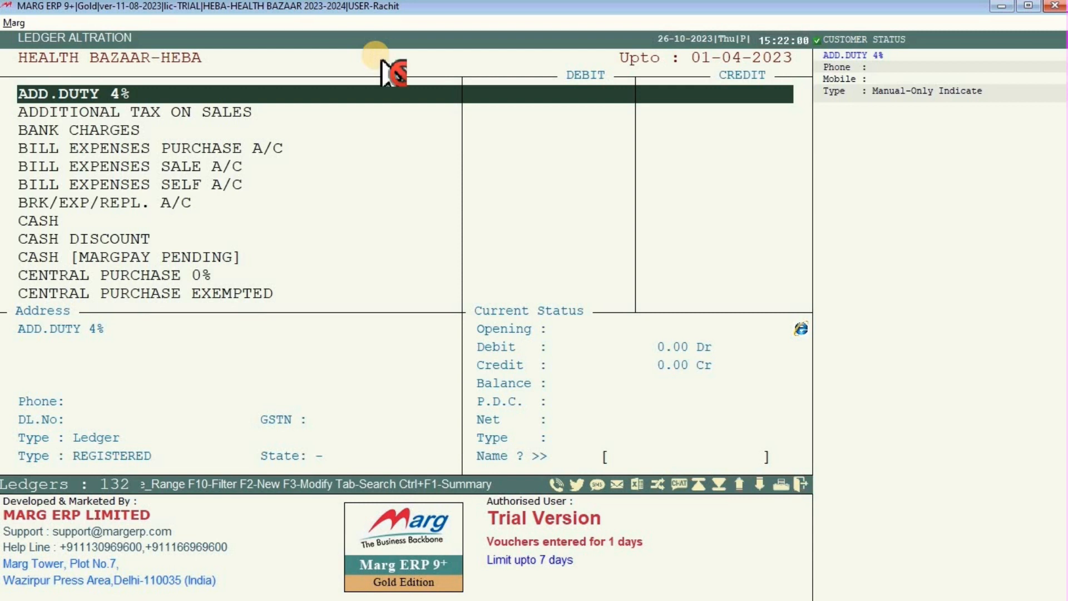
Search 'THE' and open the ledger detail of THE BEST VALUE MEGA STORE.
type("THE")
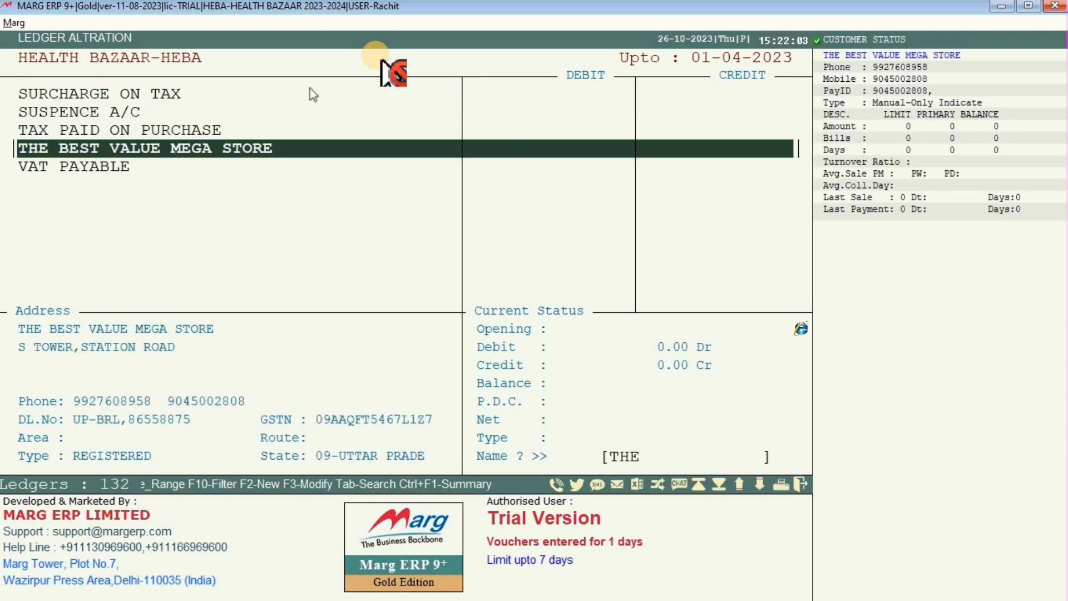
left_click(290, 148)
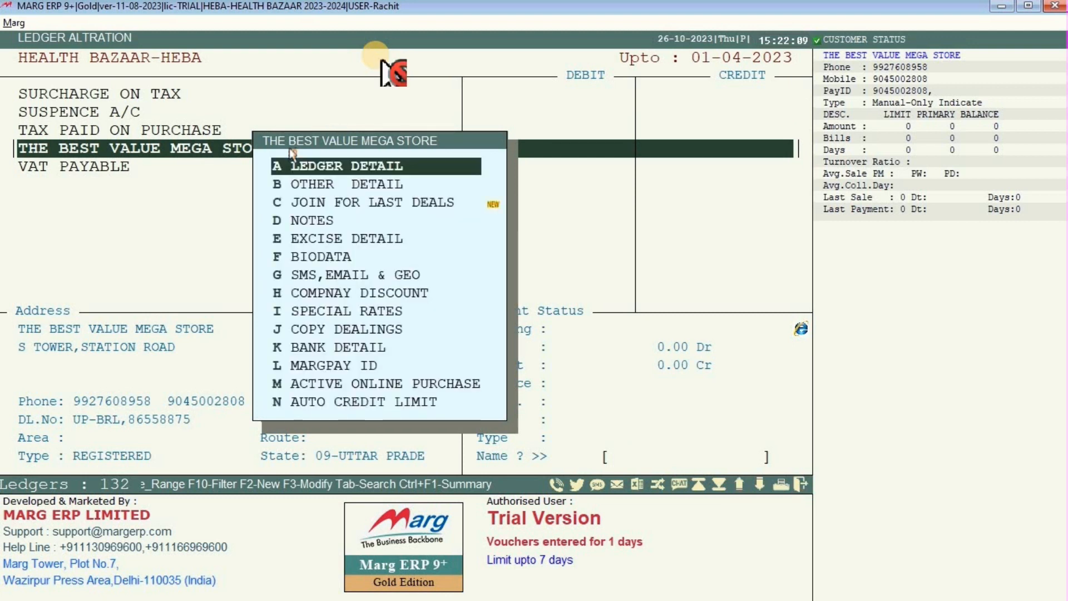
key("Return")
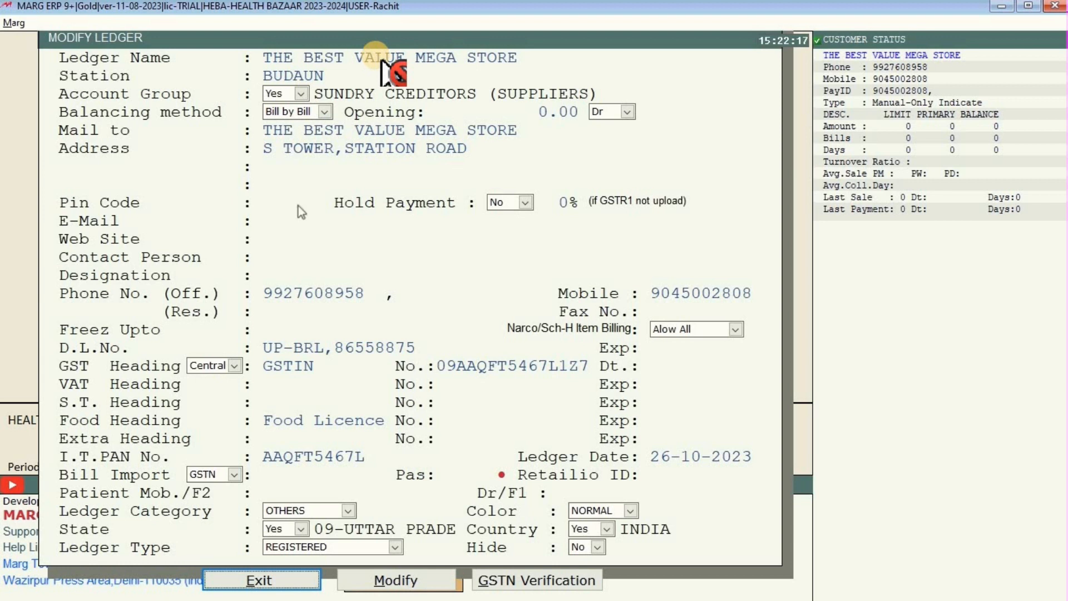
Change the ledger name ending from STORE to LLP and save the modified ledger.
left_click(392, 579)
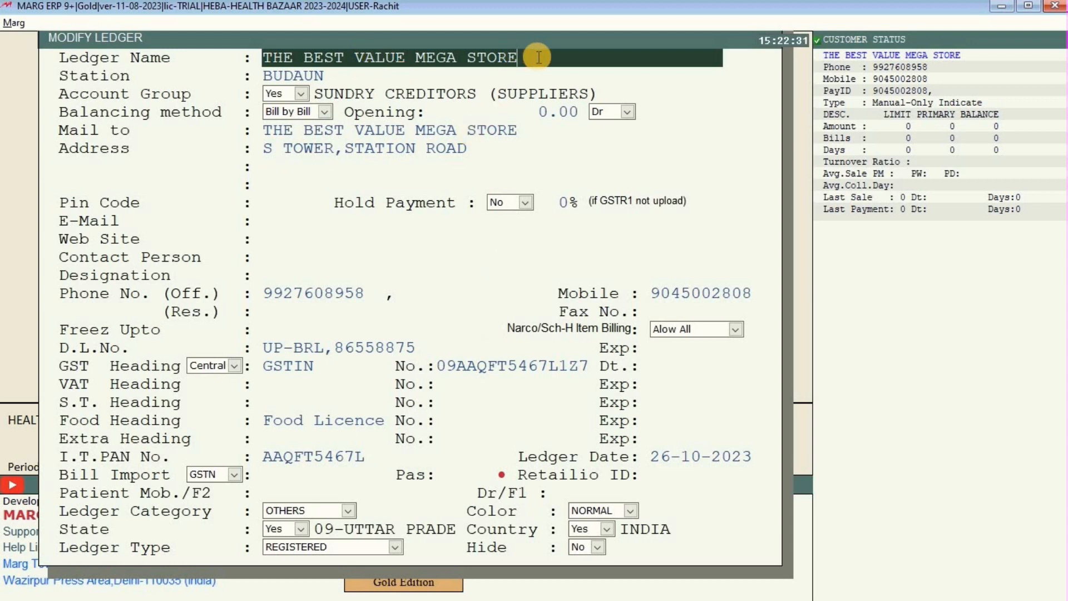
key("BackSpace")
key("BackSpace")
key("BackSpace")
key("BackSpace")
key("BackSpace")
type("LLP")
key("Return")
key("Return")
key("Return")
key("Return")
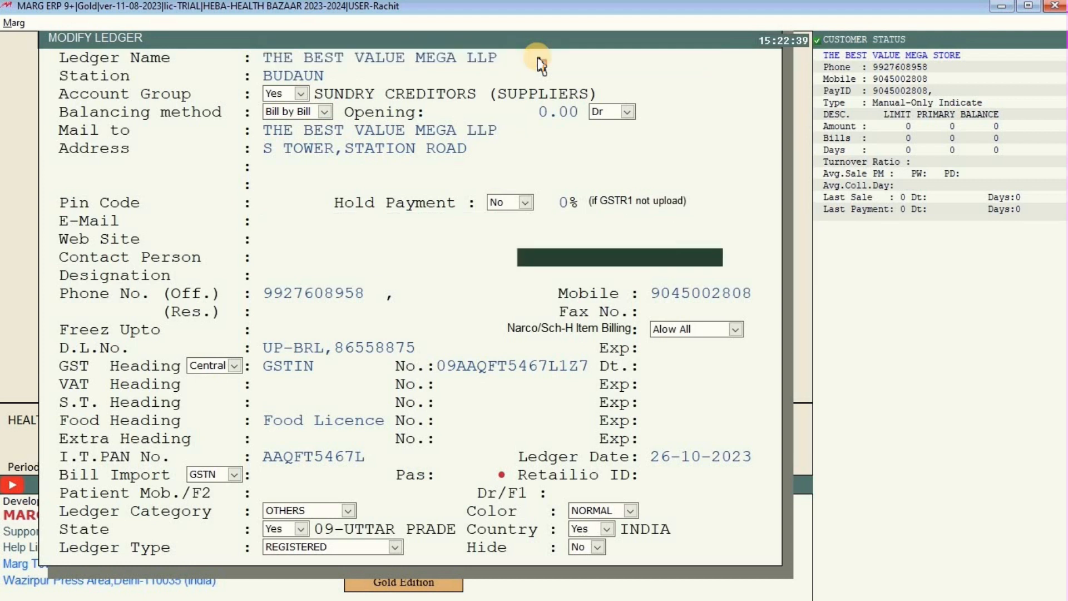
key("Return")
key("Return")
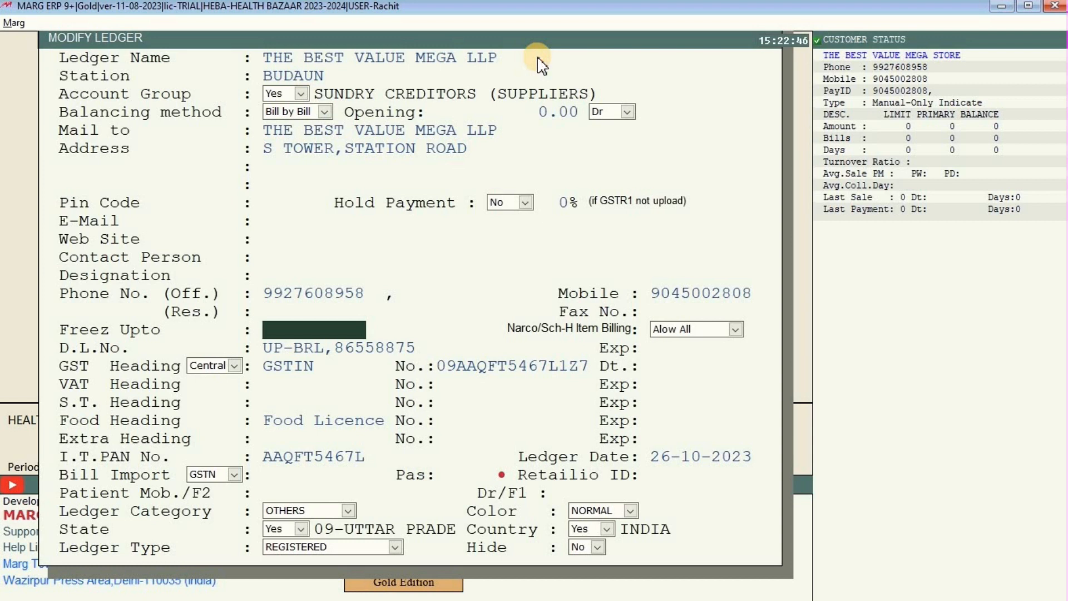
key("Escape")
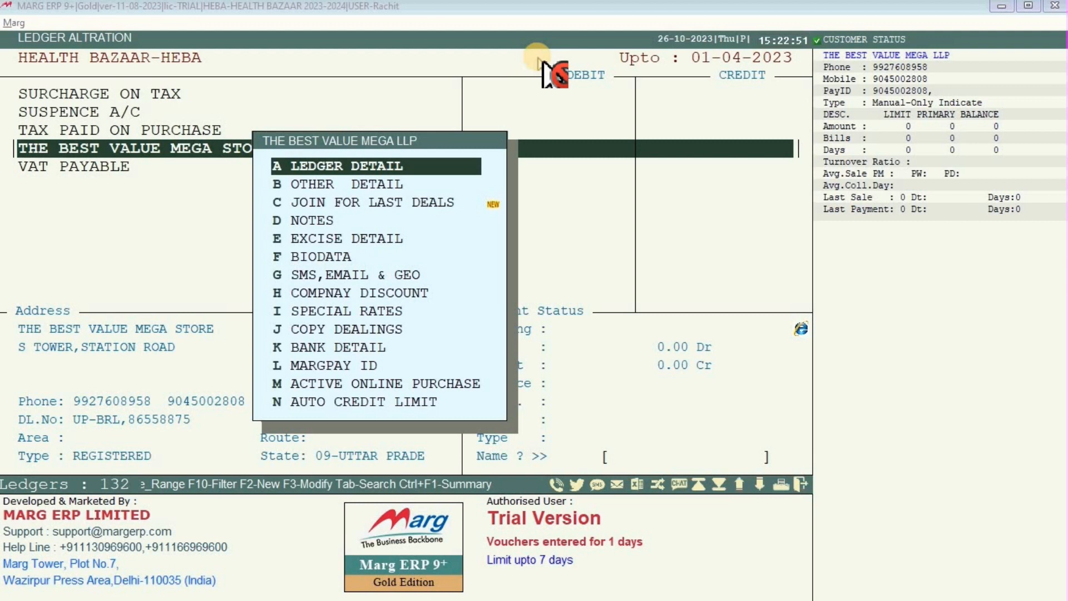
Find THE BEST VALUE MEGA LLP in the 'T' ledger search, then exit Ledger Alteration.
key("super")
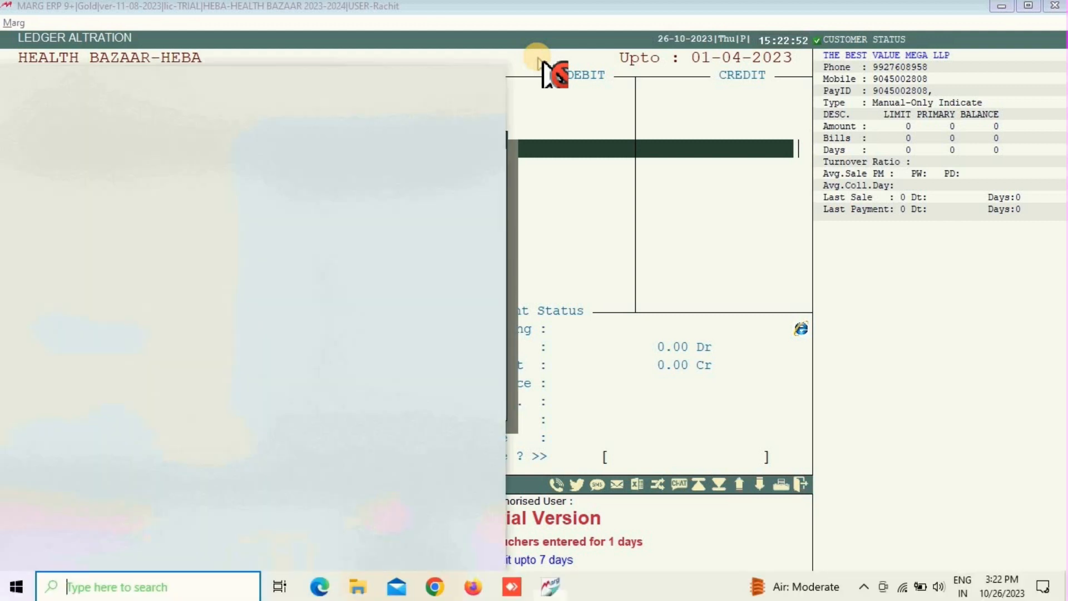
key("super")
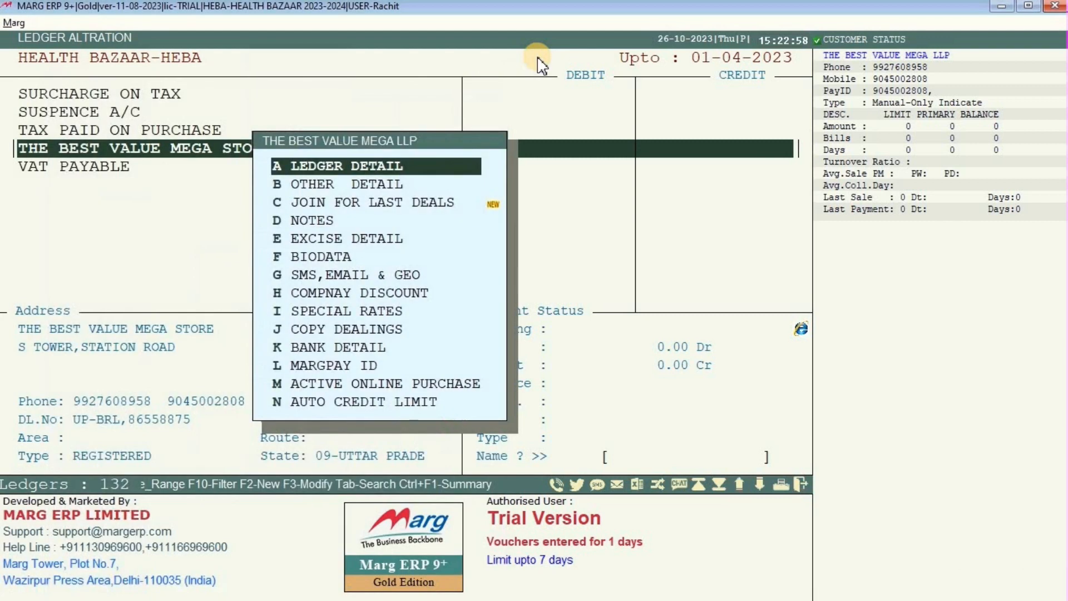
left_click(548, 69)
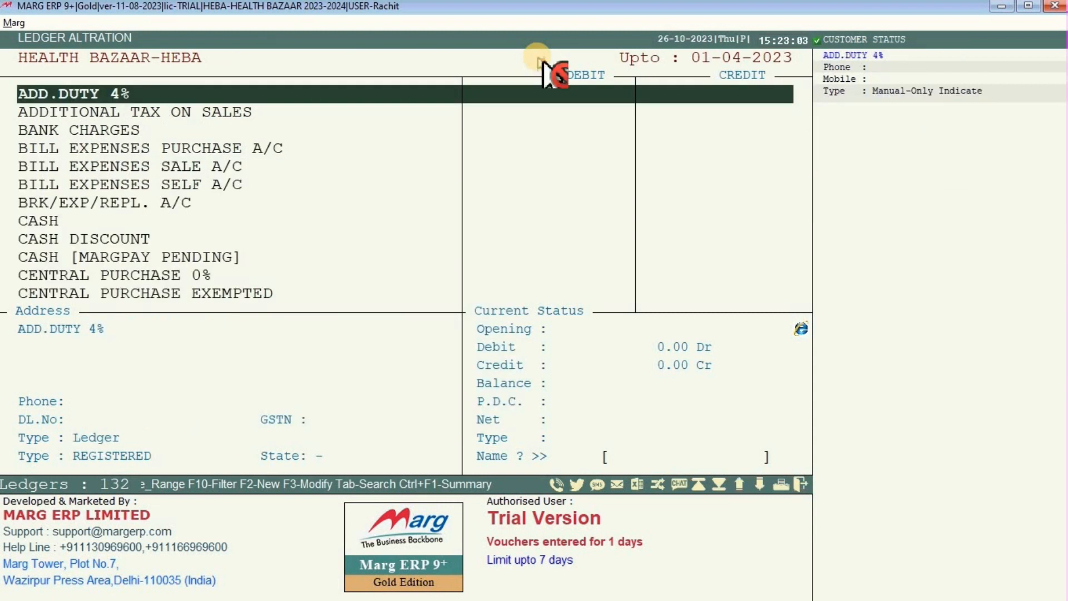
type("T")
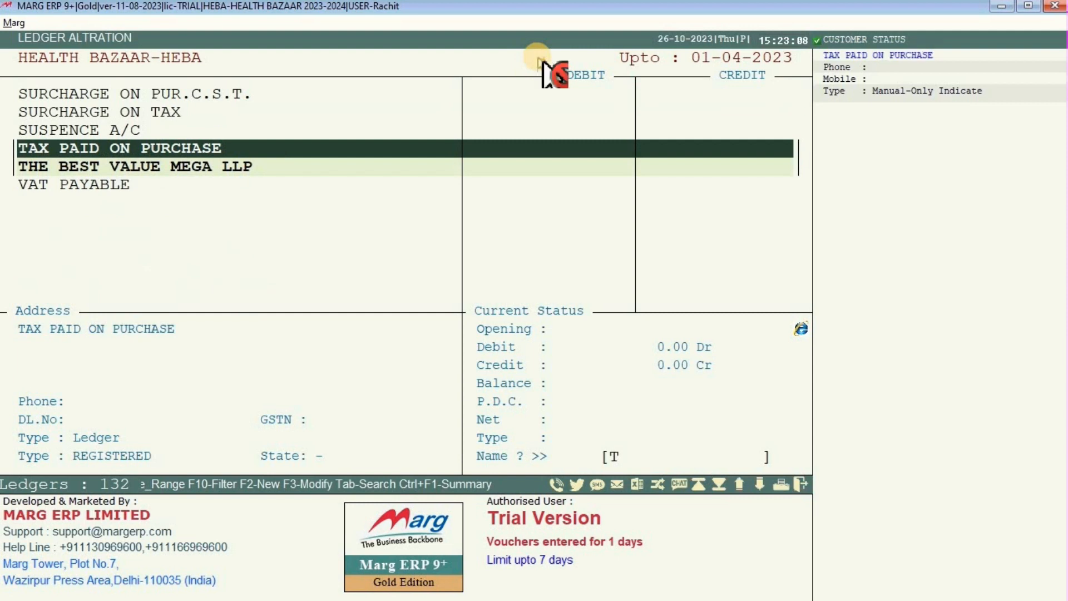
left_click(408, 162)
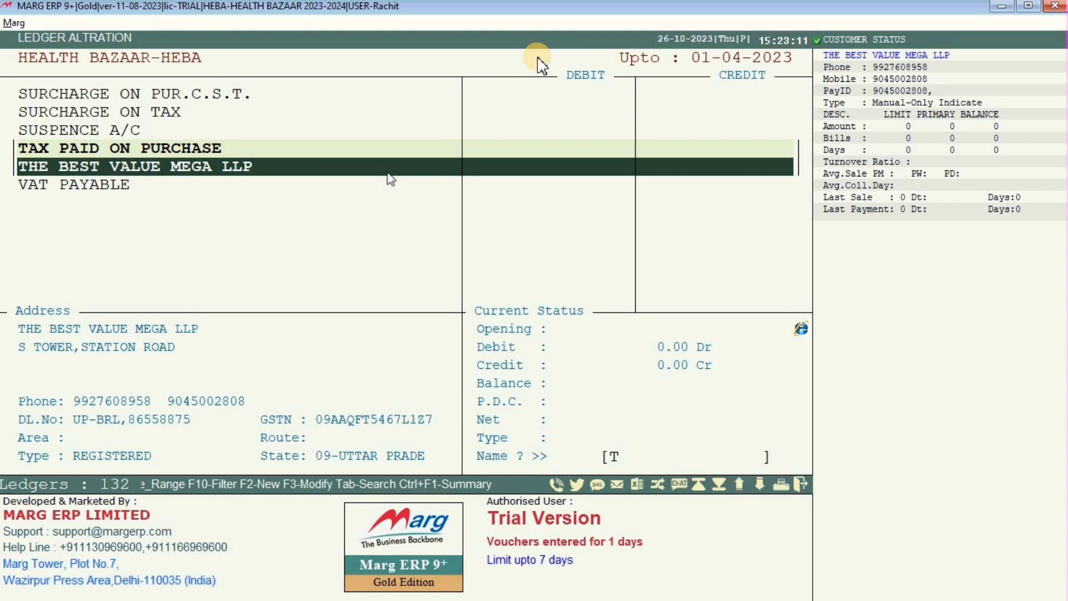
key("Escape")
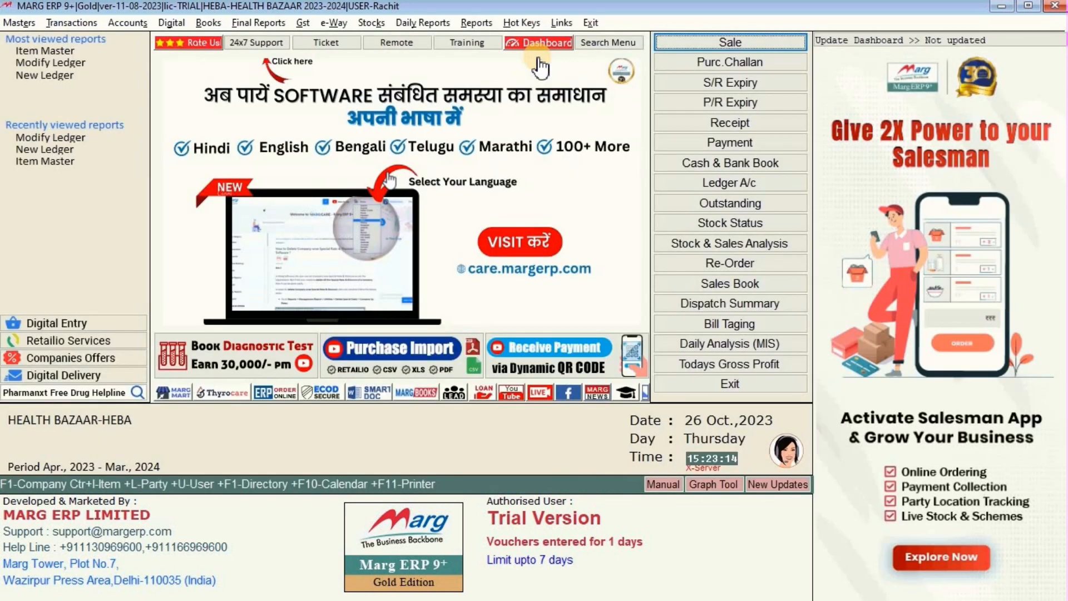
Navigate Masters > Ledger Master > Ledger to reveal the New, Modify and Delete Ledger options.
left_click(19, 22)
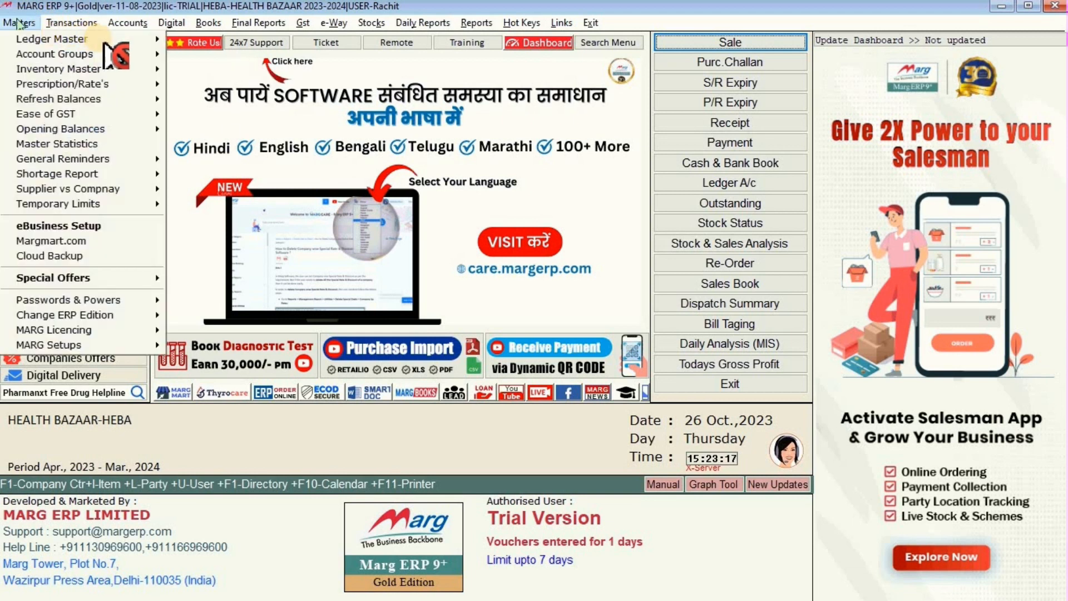
mouse_move(71, 22)
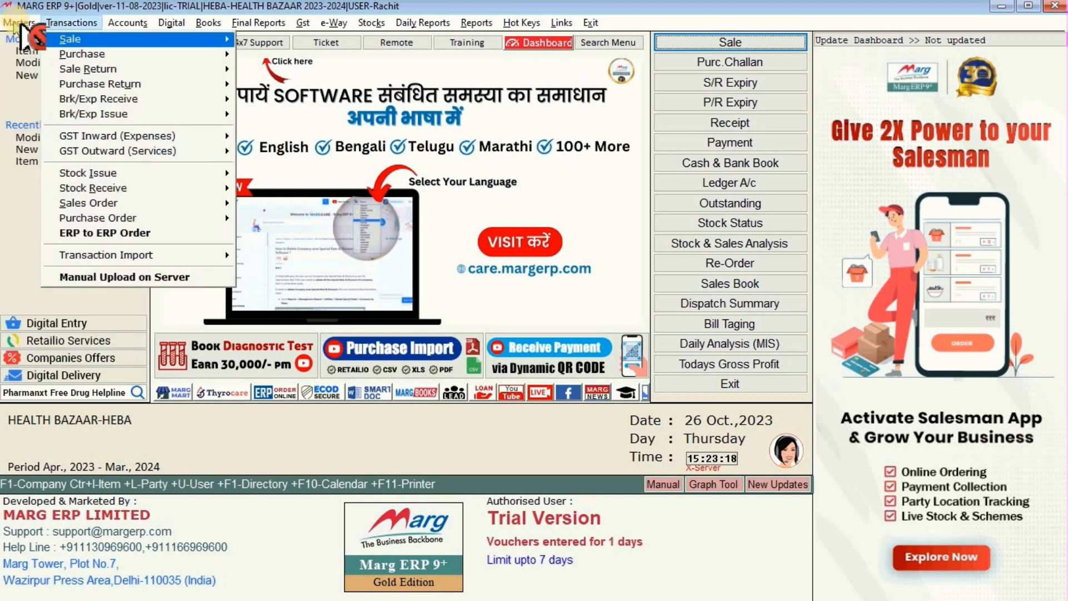
left_click(98, 39)
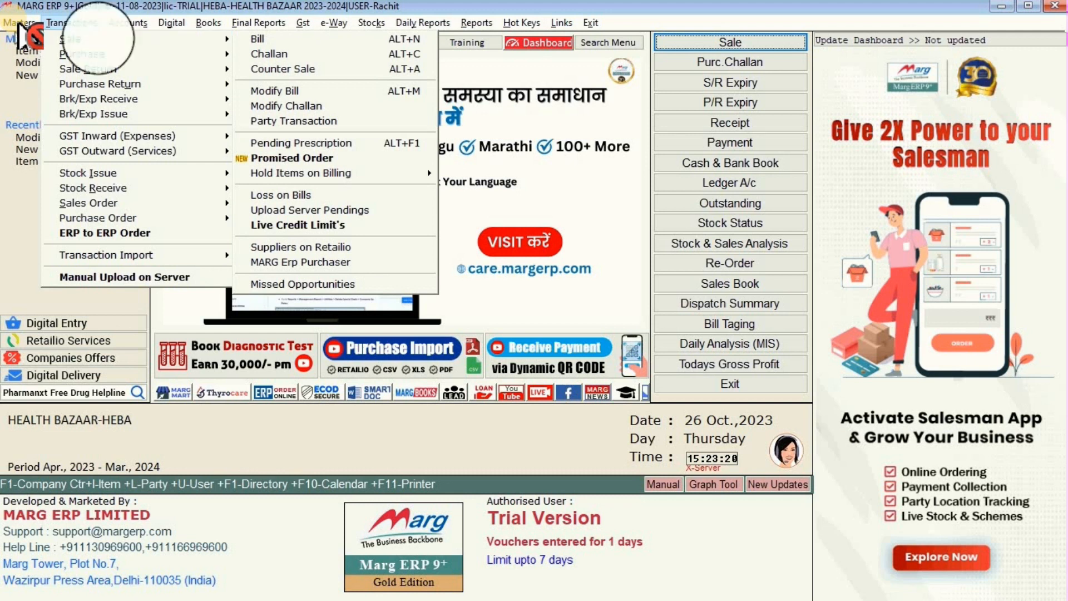
mouse_move(171, 23)
mouse_move(18, 25)
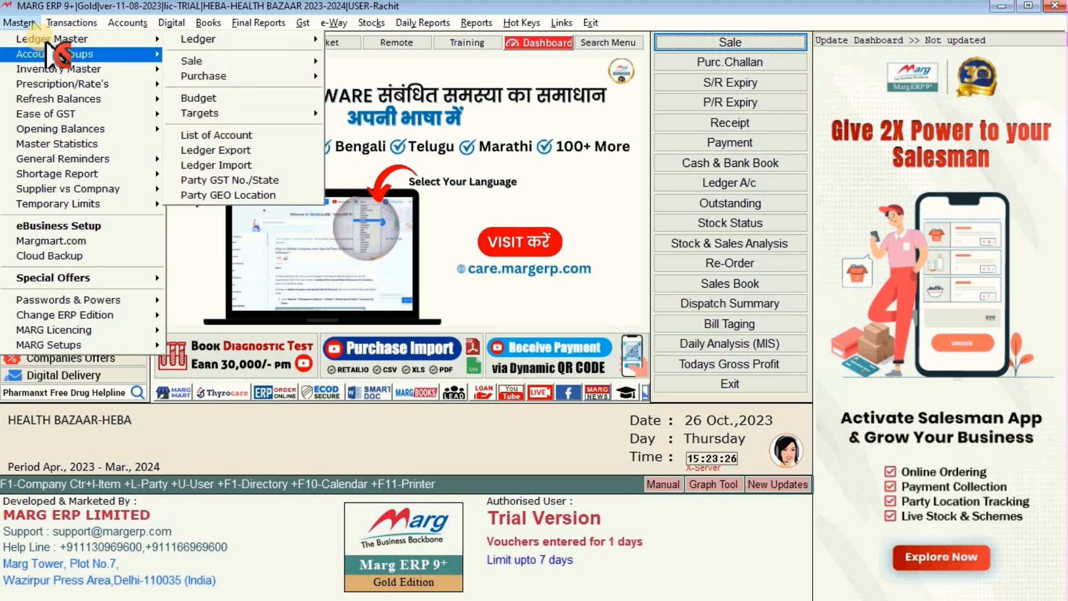
mouse_move(98, 39)
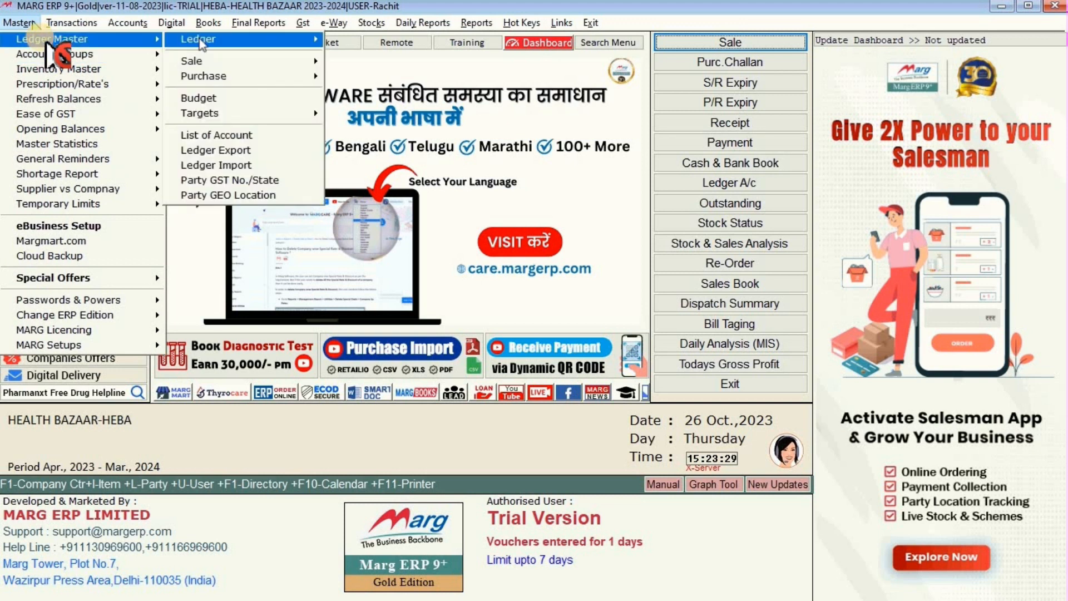
mouse_move(199, 39)
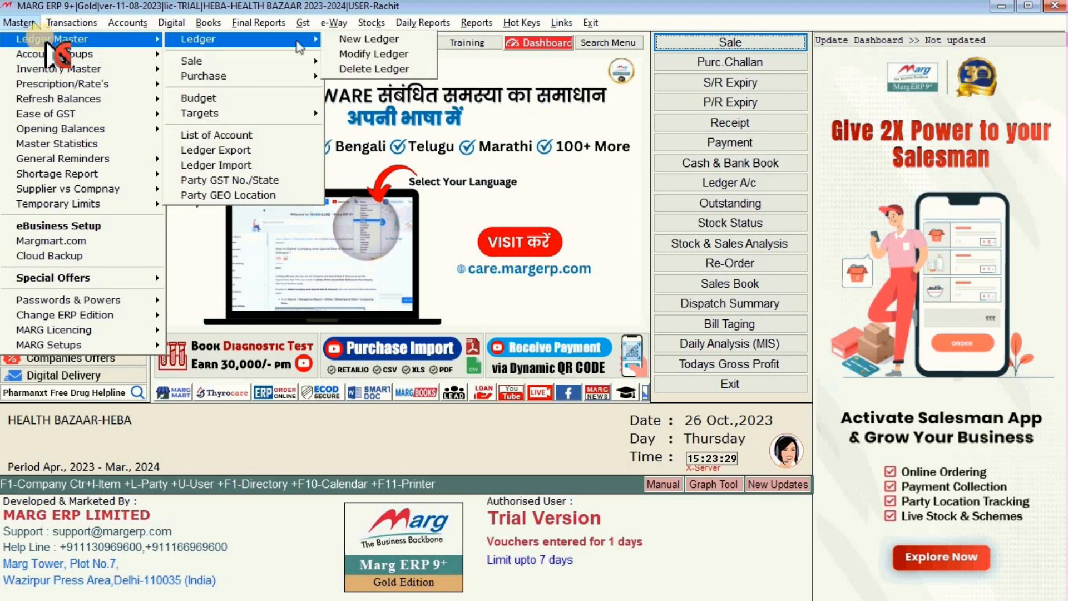
Open the Delete Ledger screen, backing out of BILL EXPENSES SALE A/C without deleting it.
left_click(387, 72)
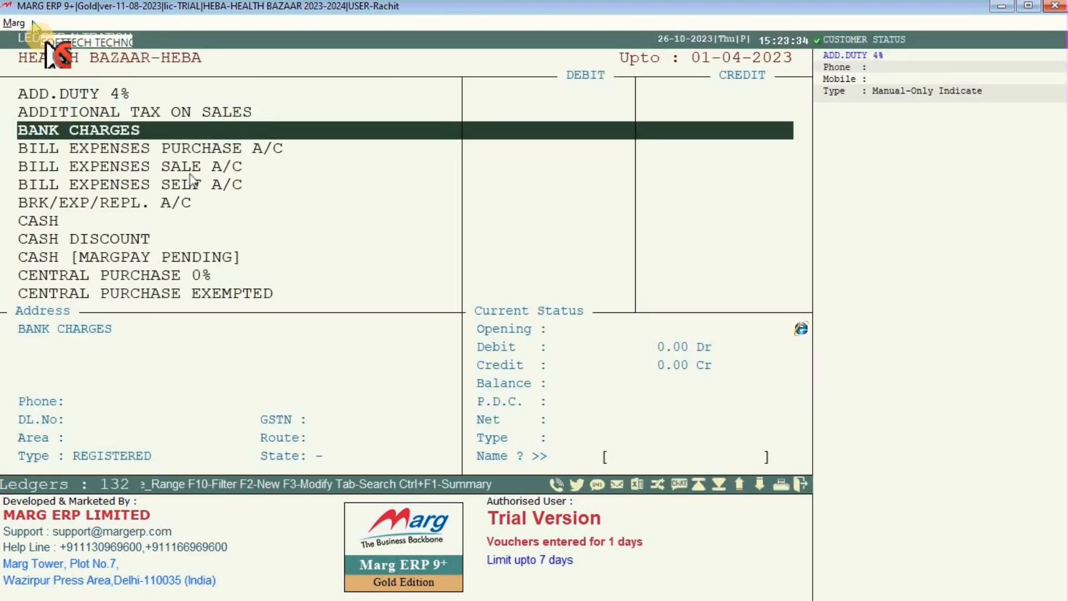
double_click(190, 174)
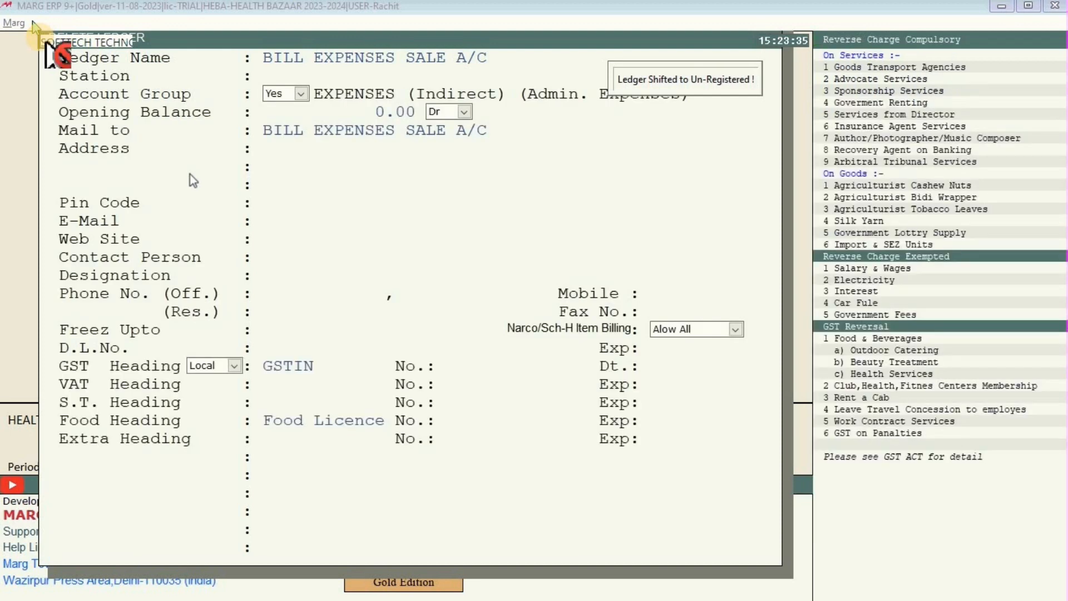
key("Escape")
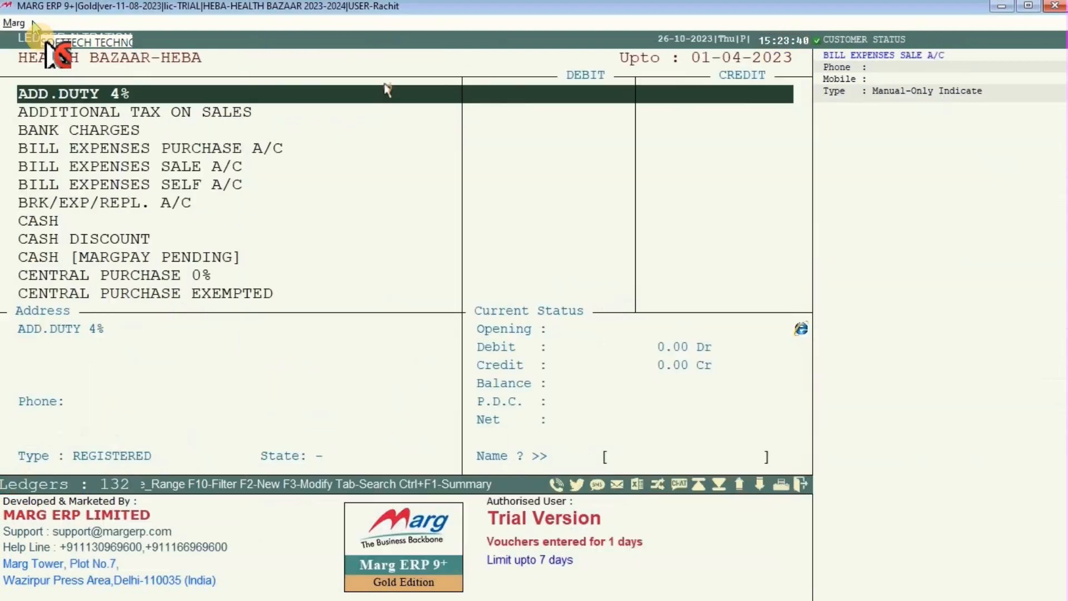
left_click(175, 111)
left_click(138, 167)
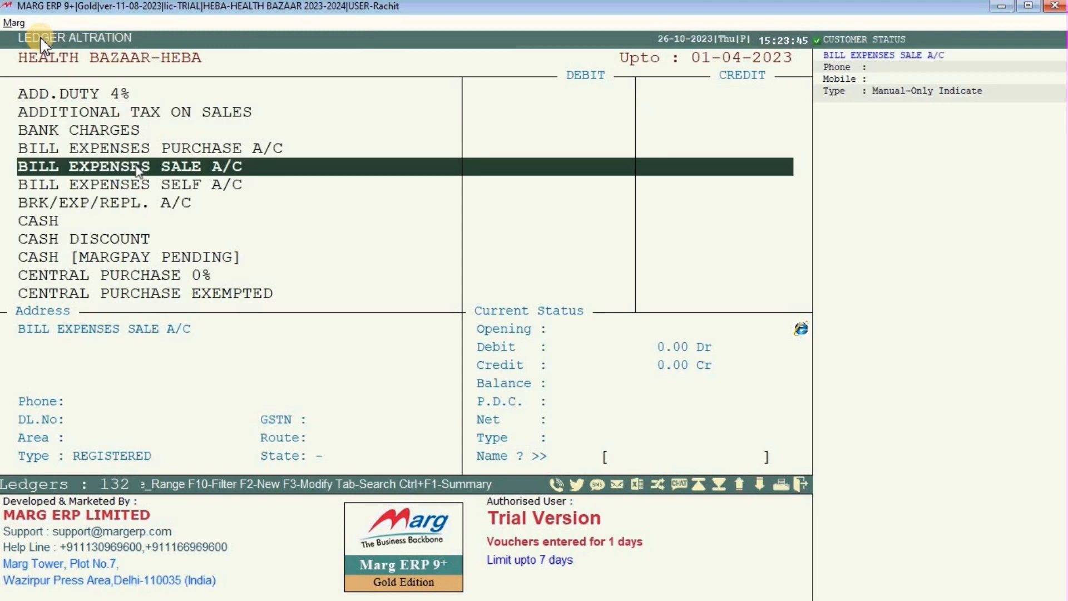
Search 'TH' and delete THE BEST VALUE MEGA LLP, confirming Yes.
type("T")
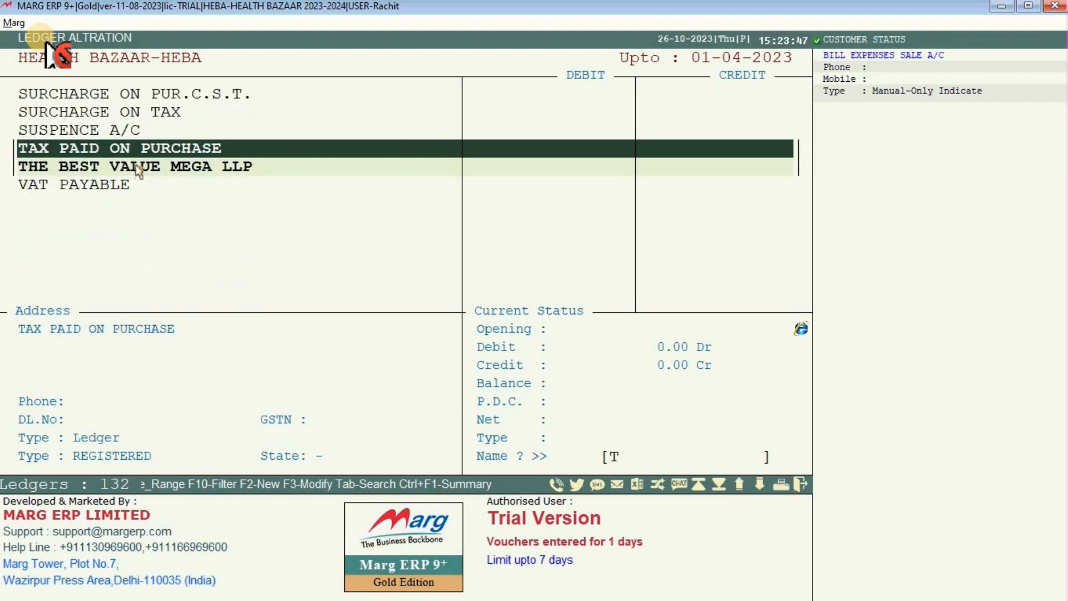
type("H")
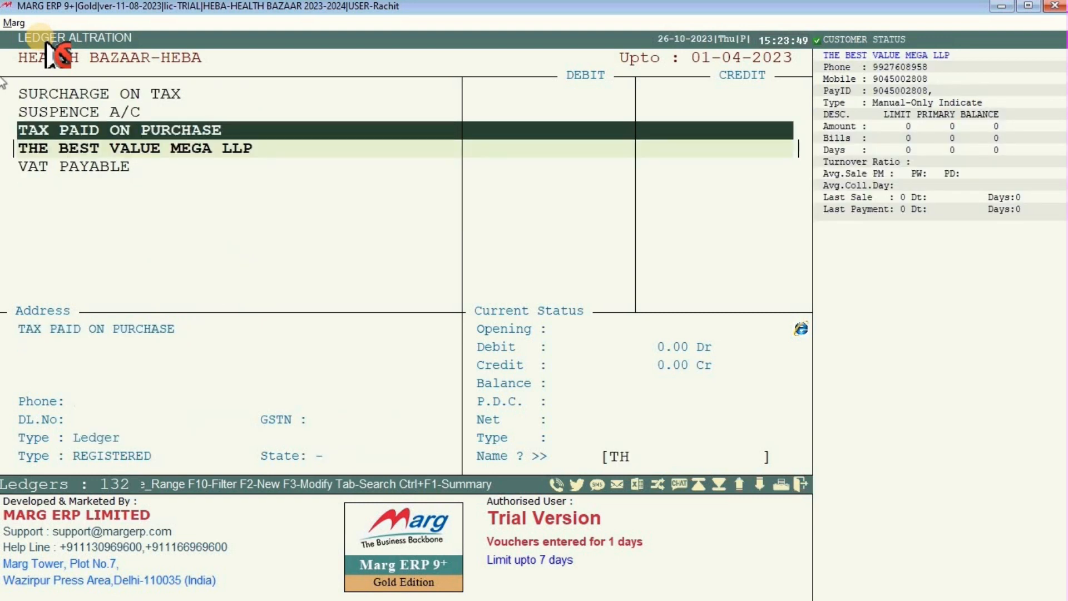
key("Delete")
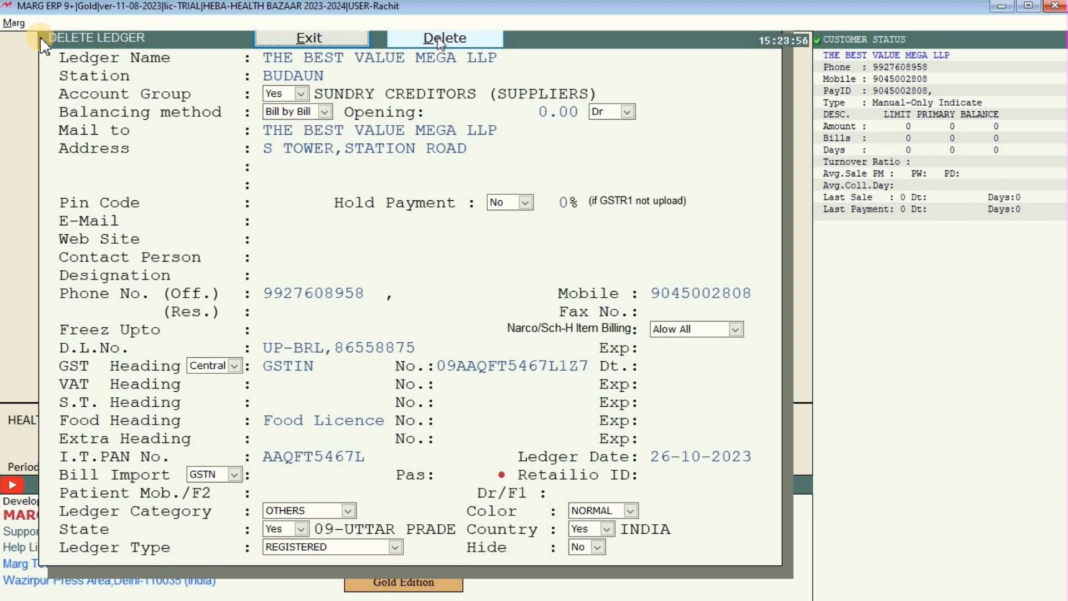
left_click(438, 38)
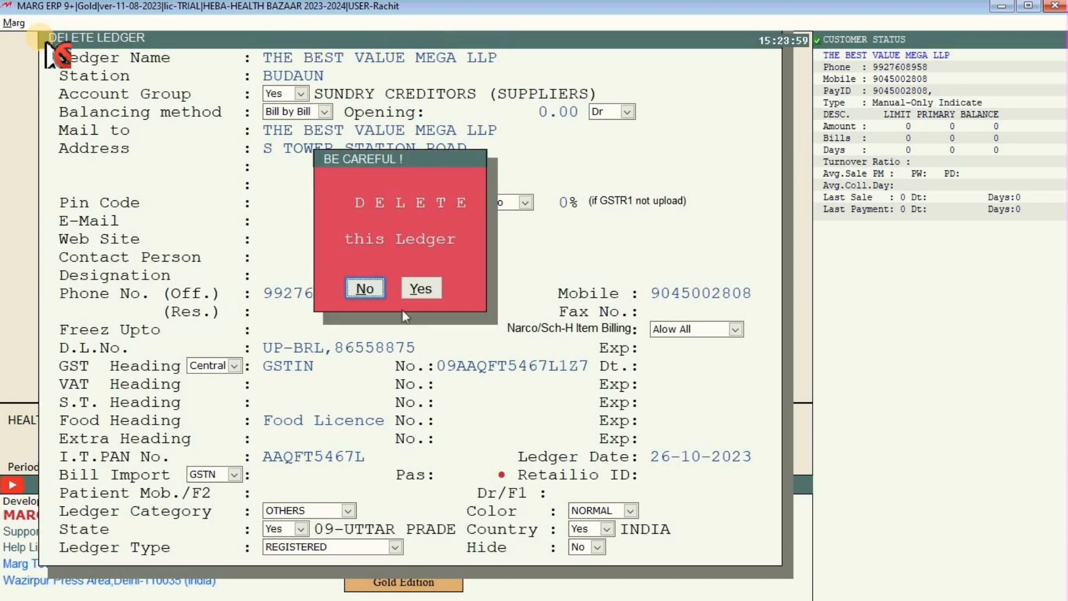
key("Right")
key("Return")
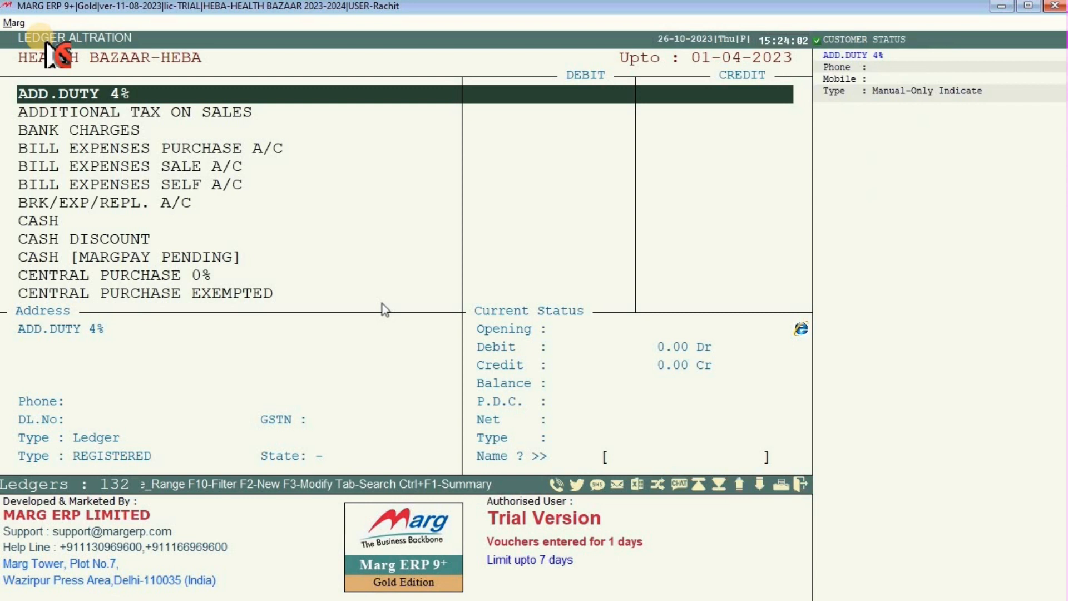
Search 'T' to confirm the supplier is gone, then close the ledger list.
type("T")
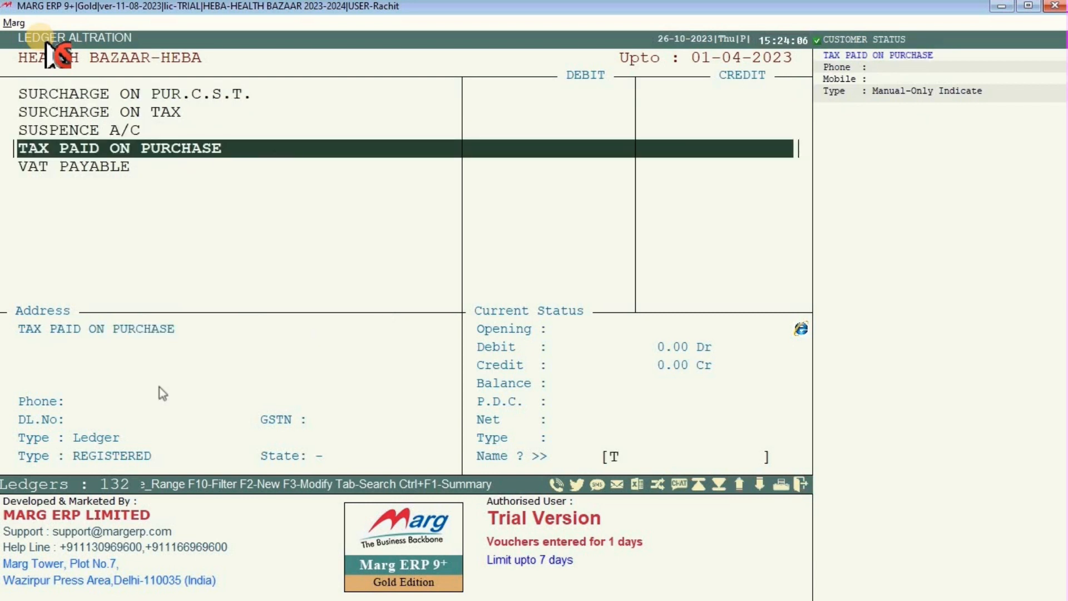
key("Down")
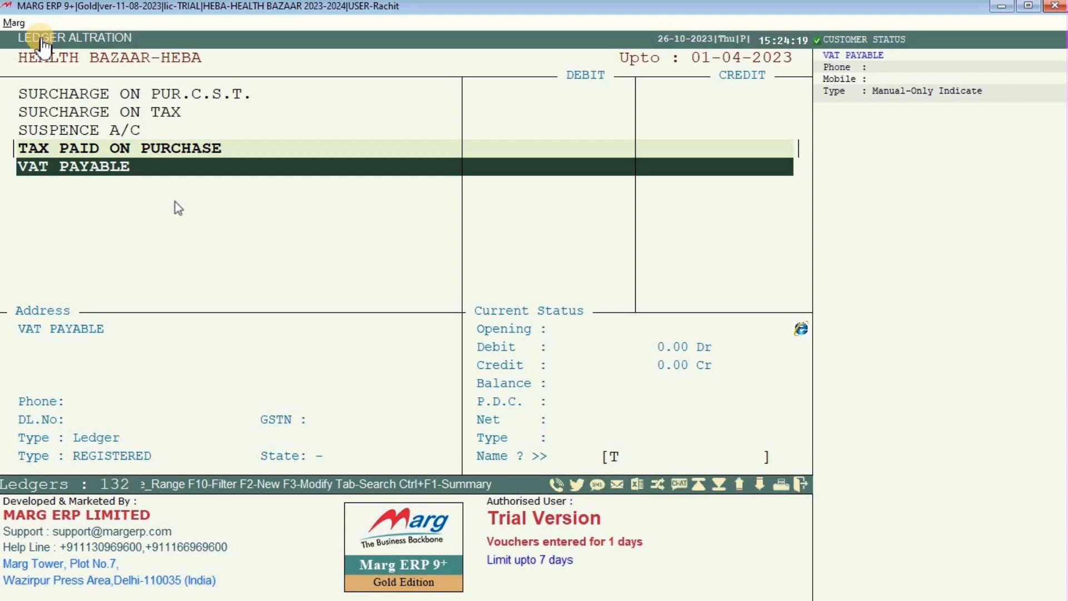
key("Escape")
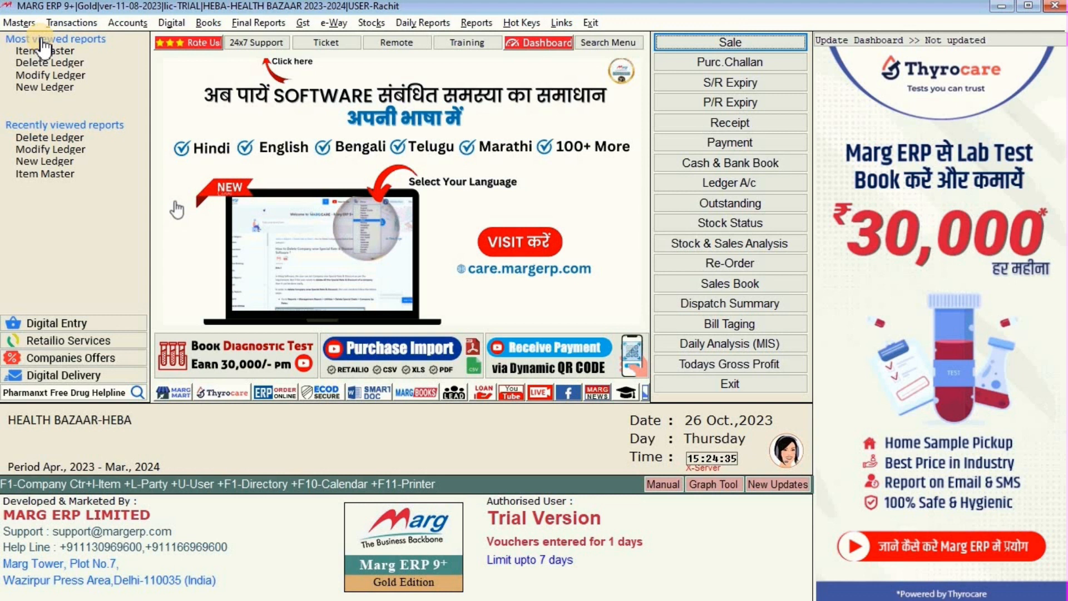
left_click(56, 52)
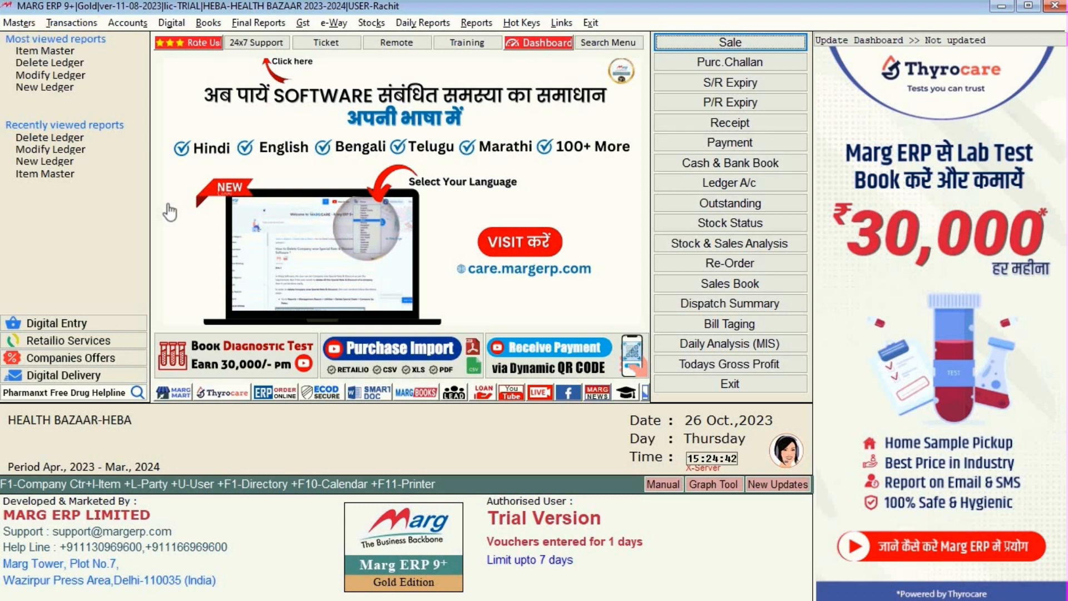
left_click(76, 19)
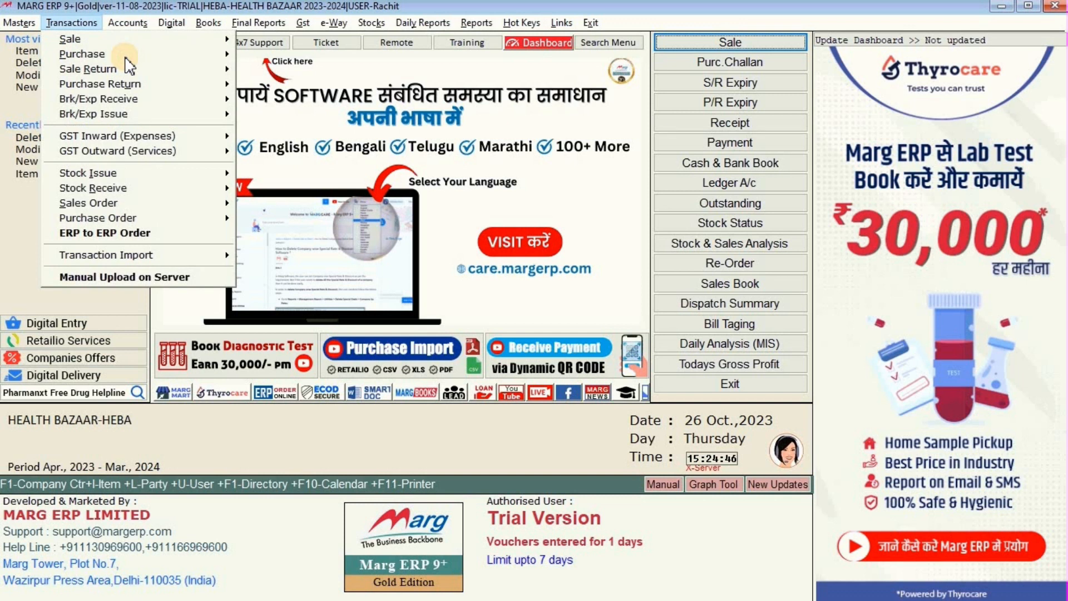
left_click(126, 57)
mouse_move(109, 63)
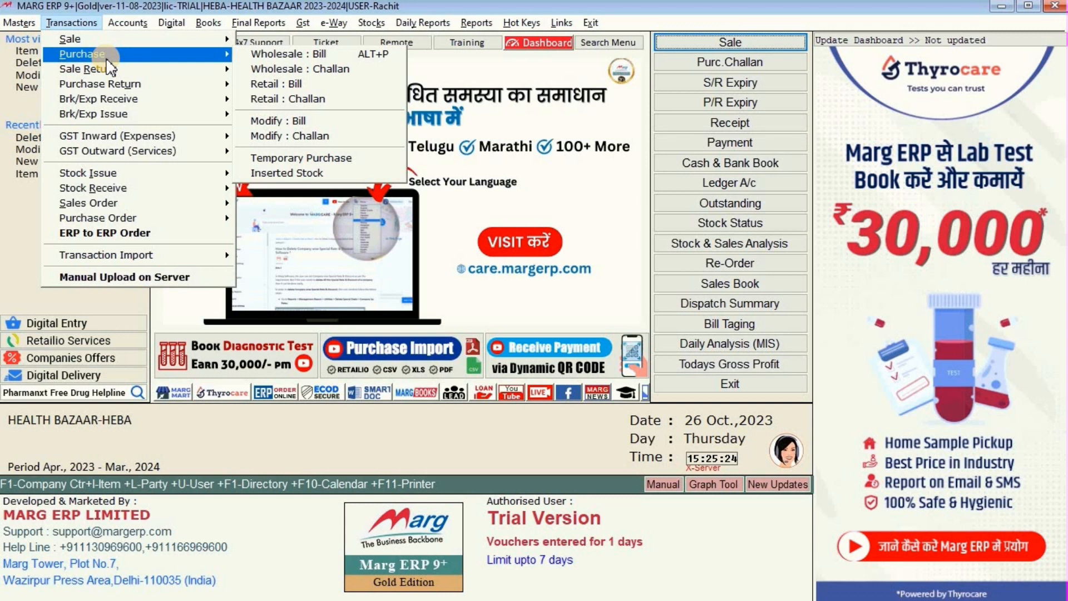
left_click(19, 24)
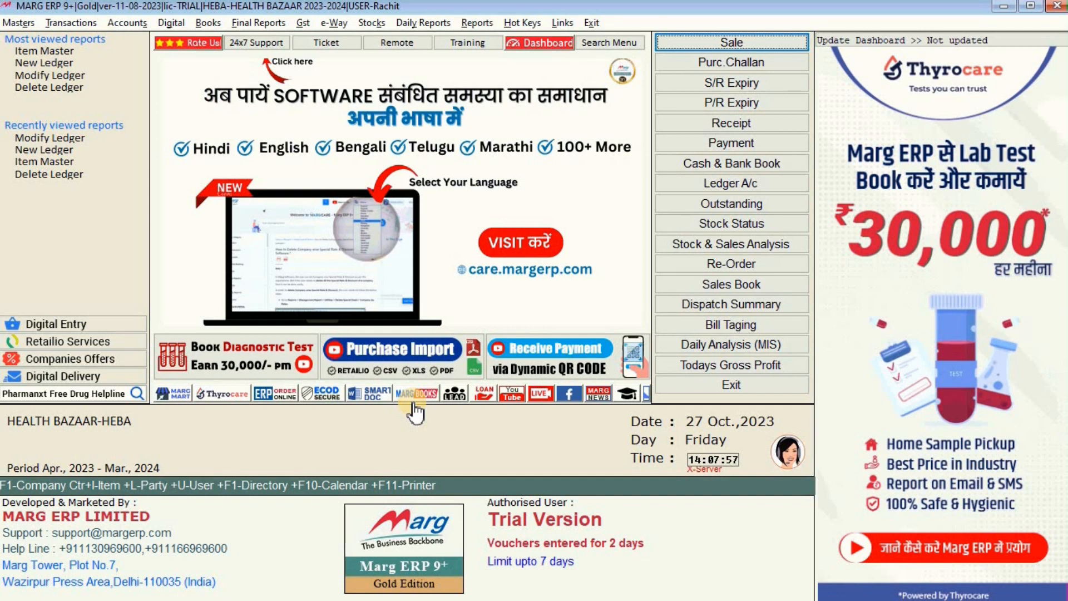
From Item Master's items list, start a new product form with VARUN MEDIMPEX LTD and 12% GST defaults.
left_click(415, 396)
left_click(57, 51)
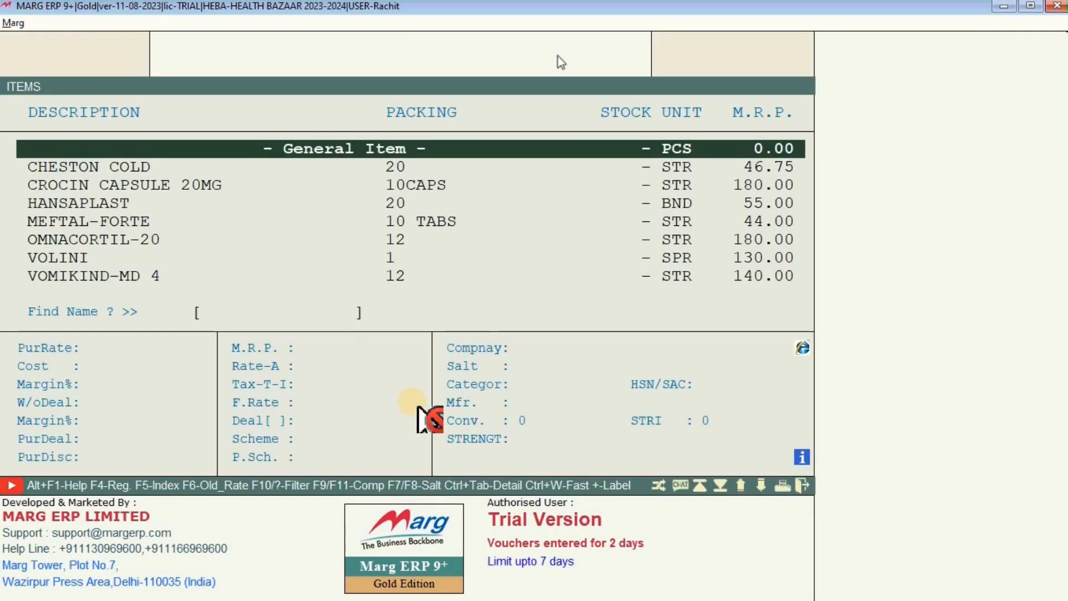
key("Down")
key("Down")
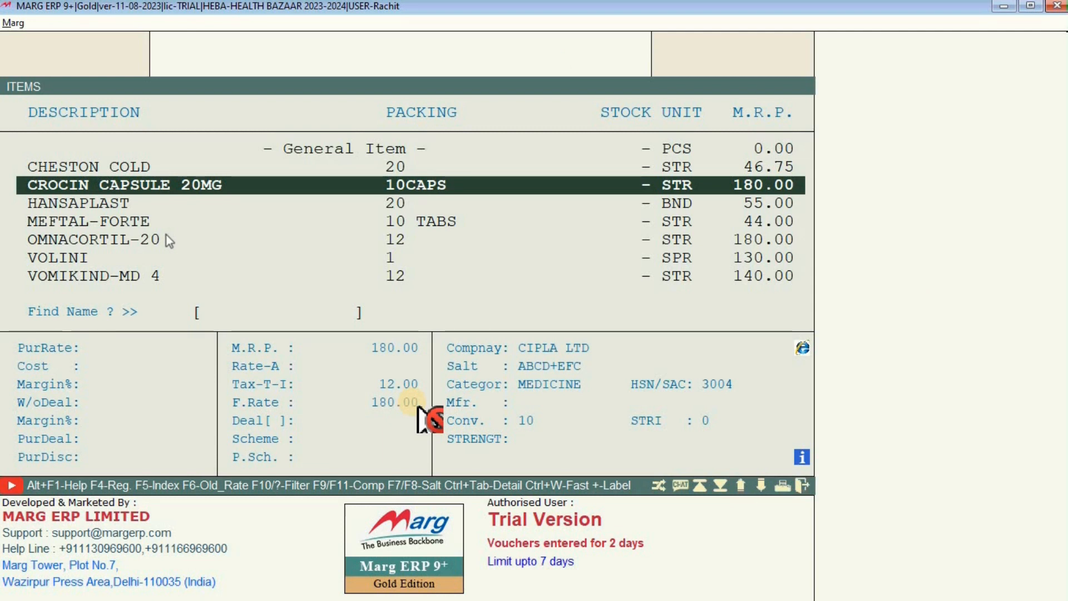
key("F2")
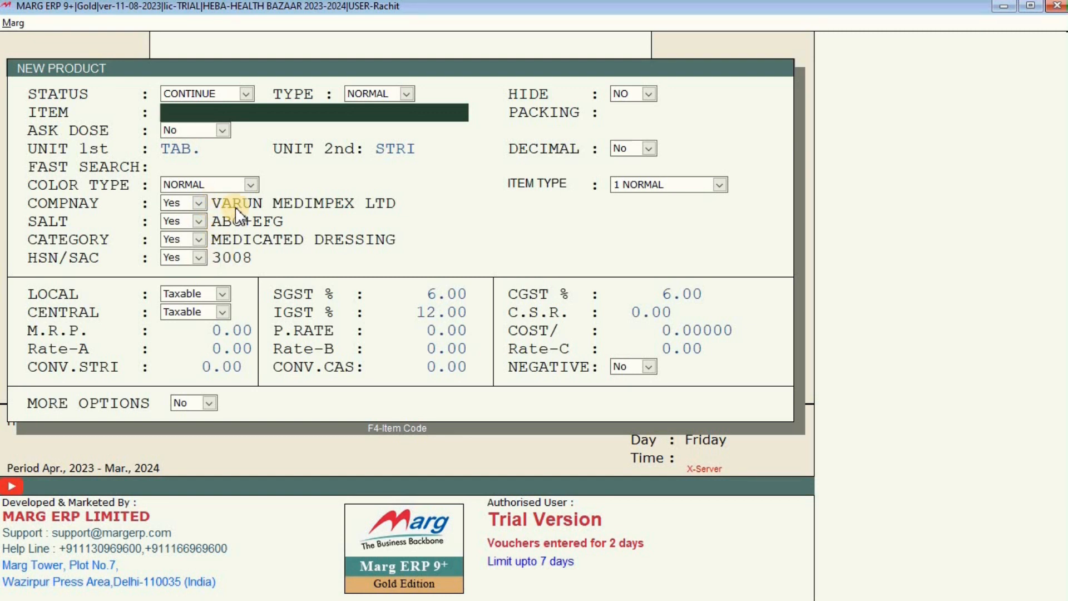
left_click(244, 220)
Leave the product form, confirm CHESTON COLD (M.R.P. 46.75) is in the items list, and close it.
key("Escape")
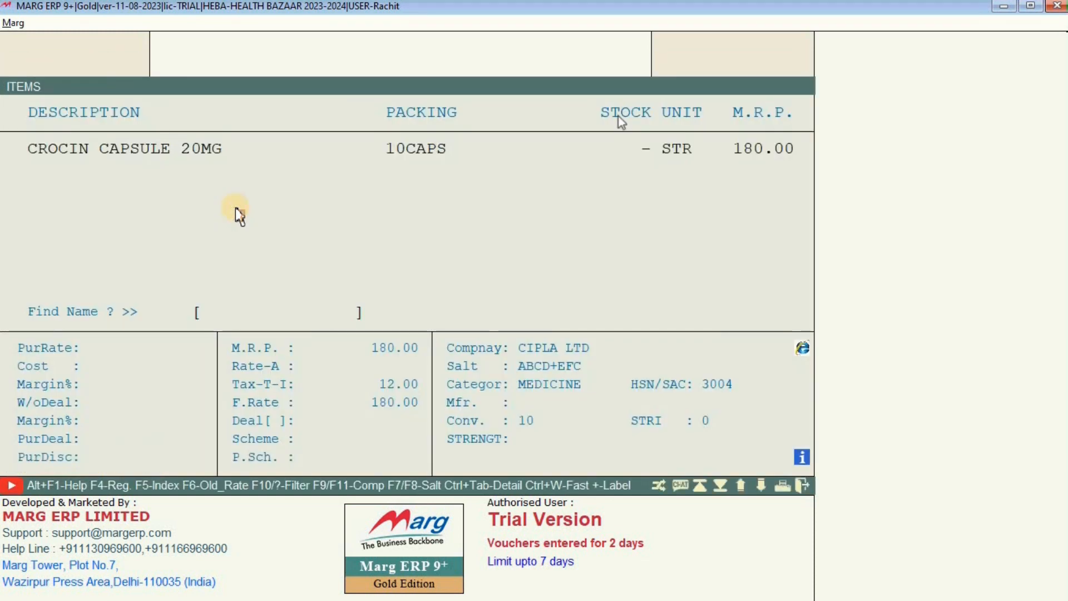
key("Down")
key("Down")
key("Down")
key("Down")
key("Down")
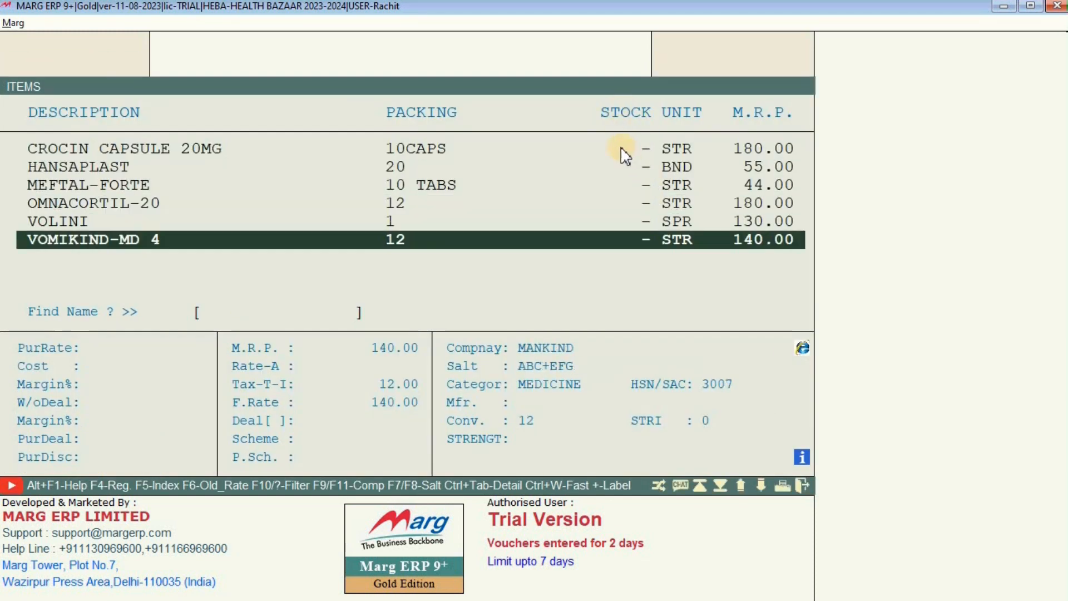
scroll(622, 238, "up", 2)
scroll(622, 238, "down", 2)
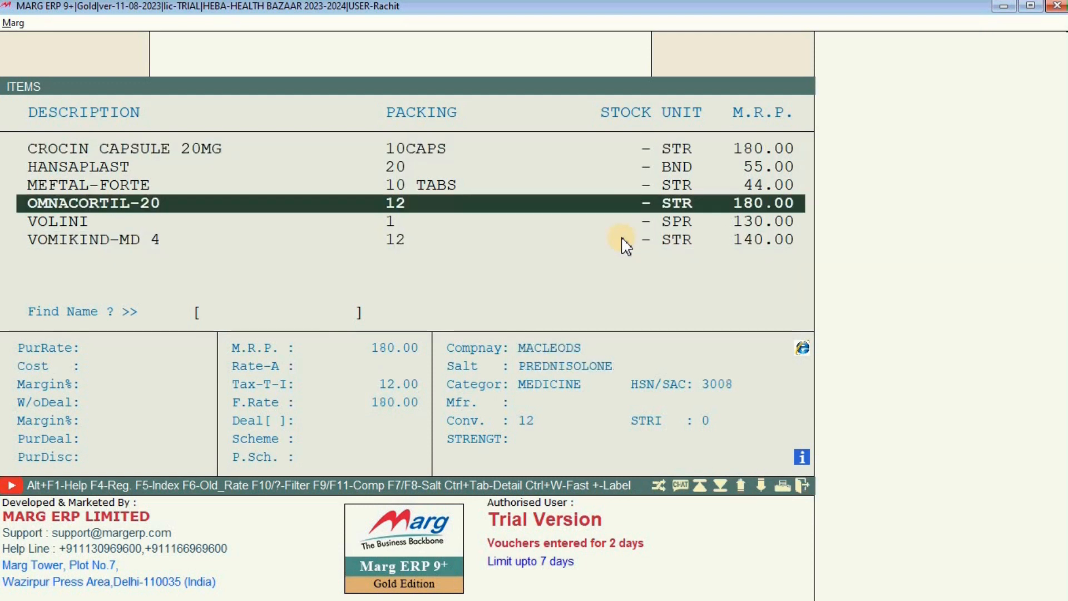
scroll(622, 238, "up", 1)
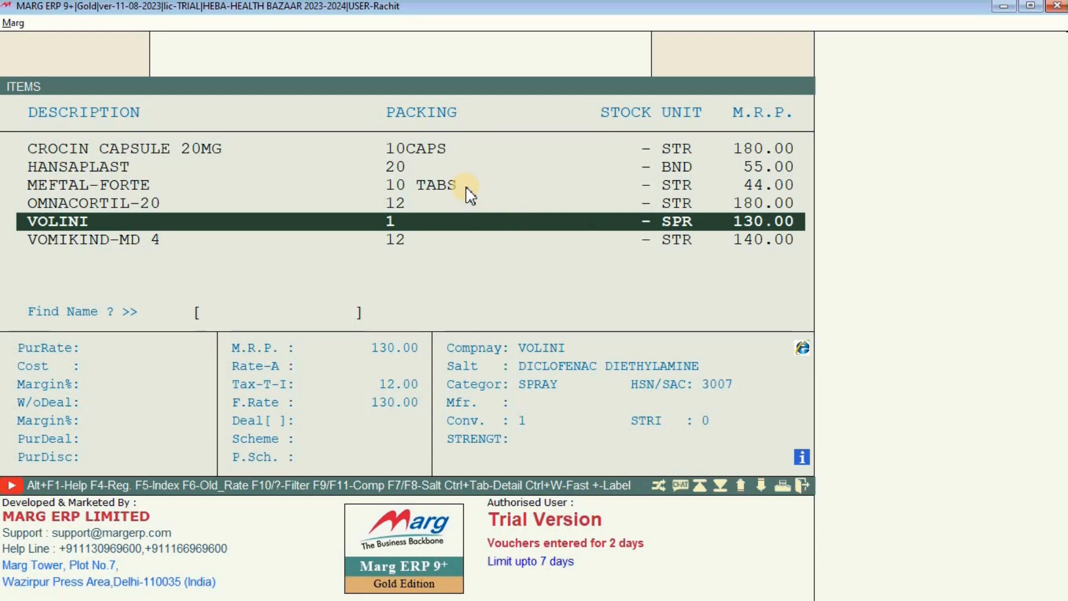
key("Up")
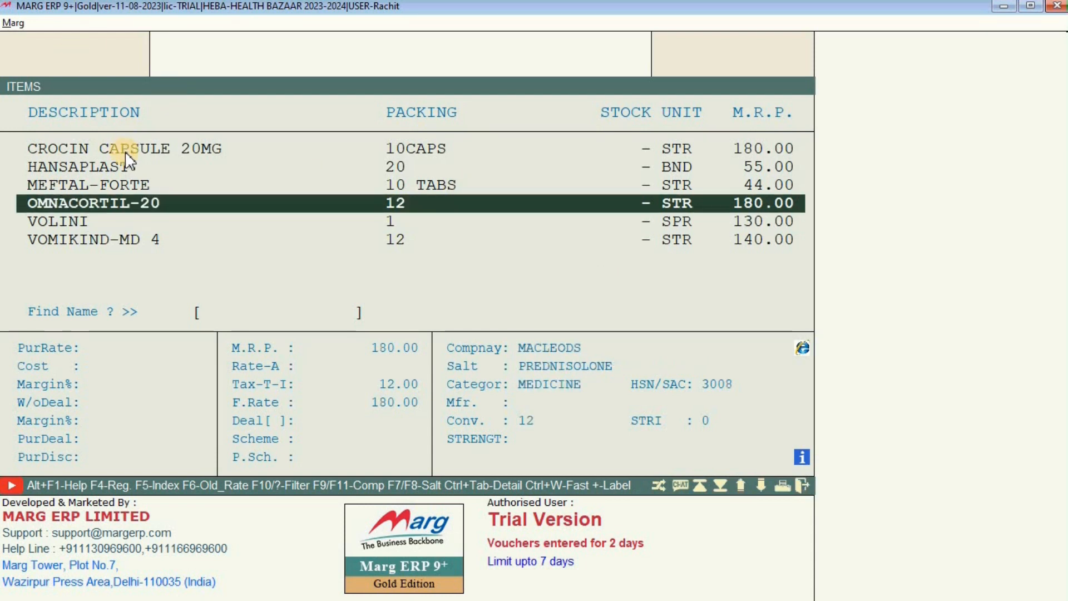
left_click(125, 149)
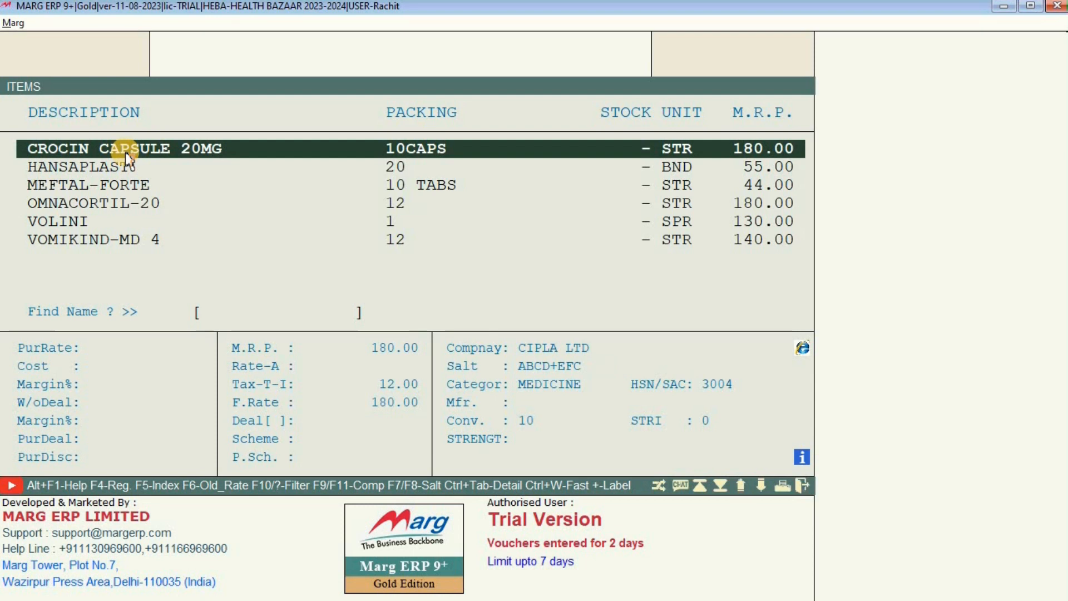
key("Up")
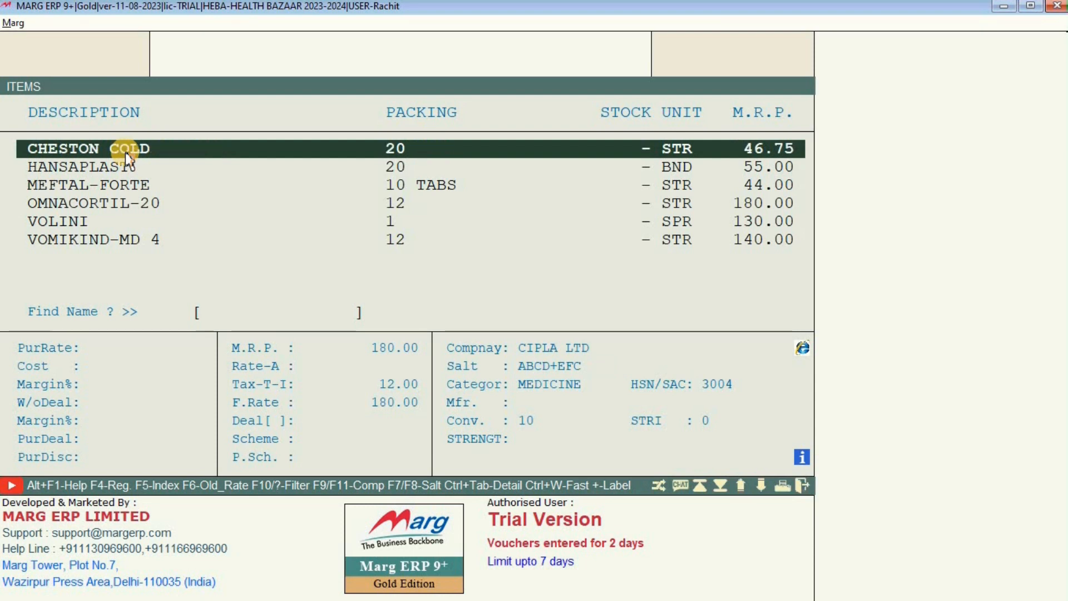
key("Down")
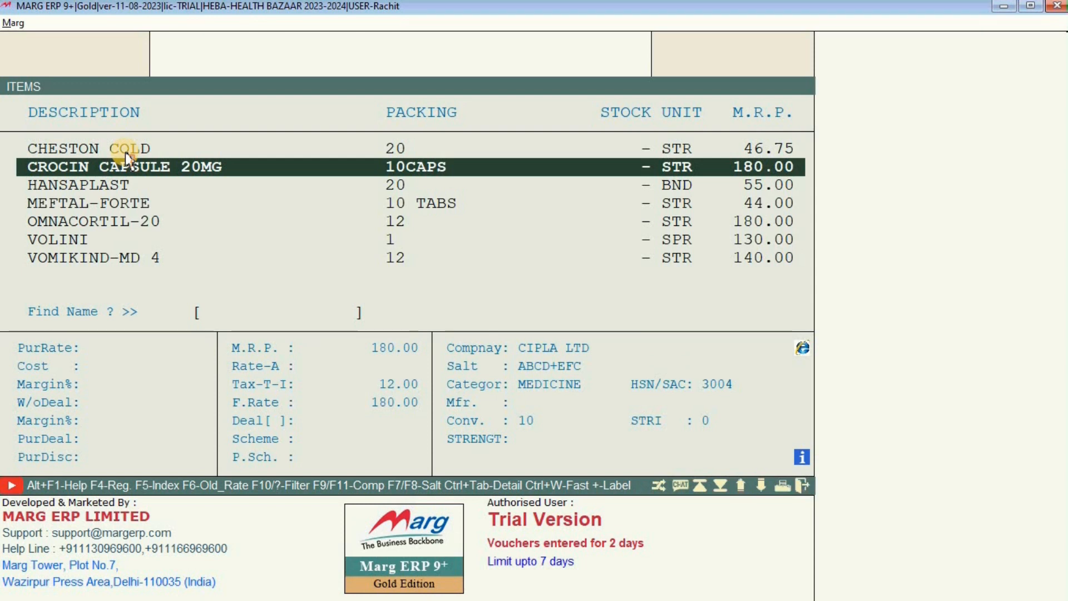
key("Escape")
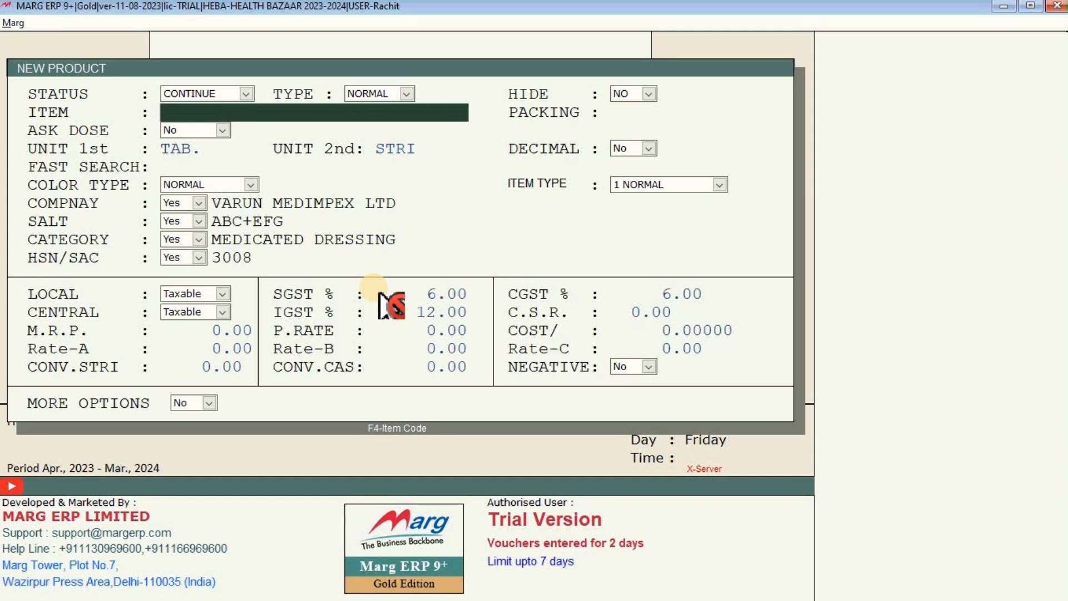
Discard the unsaved new product and close the items list.
key("Escape")
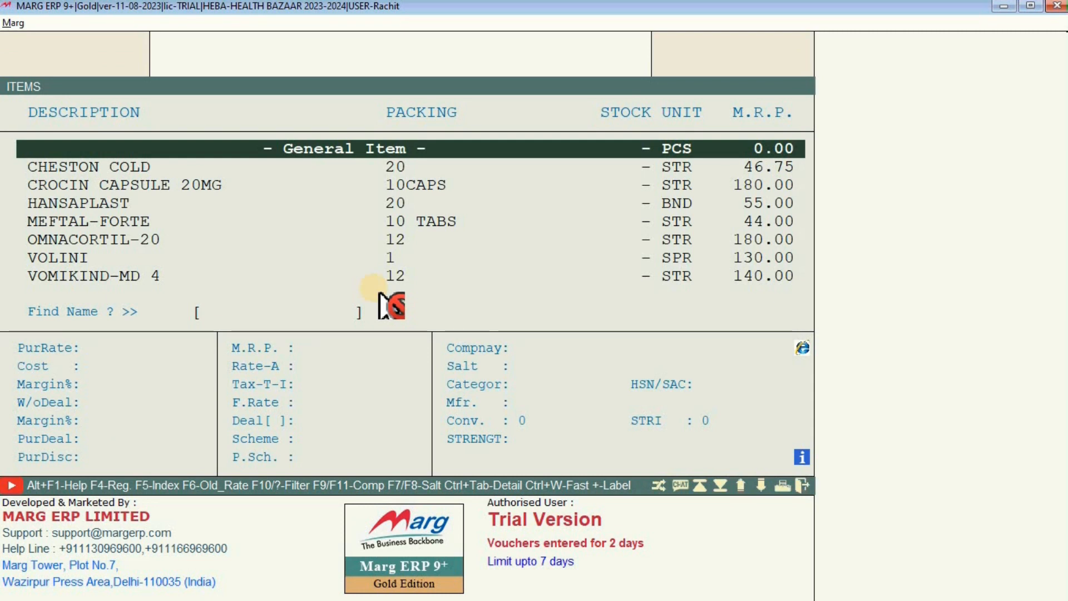
key("Escape")
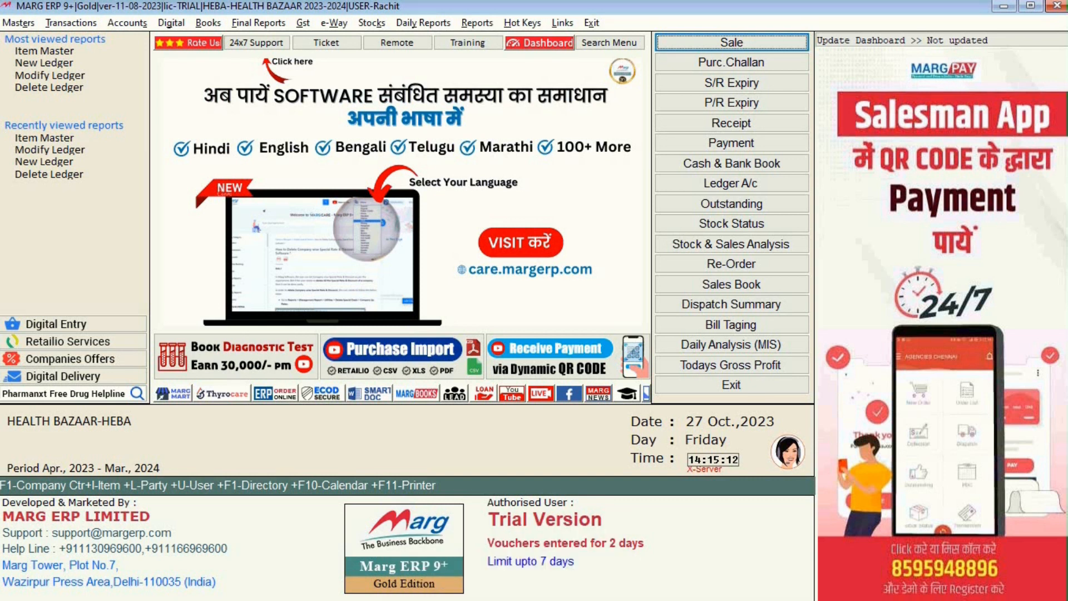
Open Transactions > Purchase > Wholesale : Bill, then reopen the purchase entry with Alt+P.
right_click(514, 600)
key("Escape")
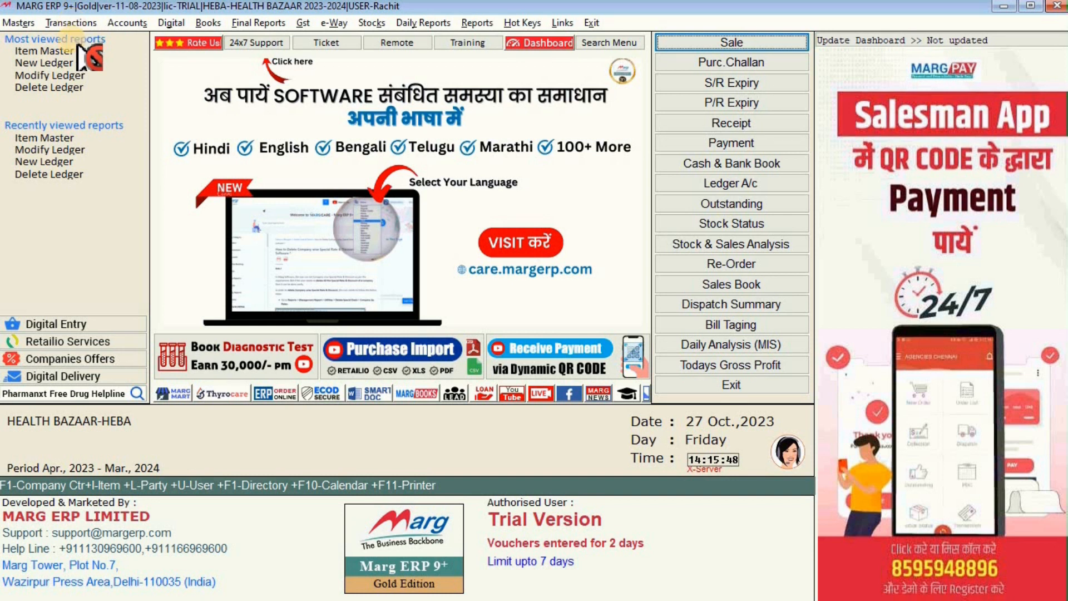
left_click(71, 22)
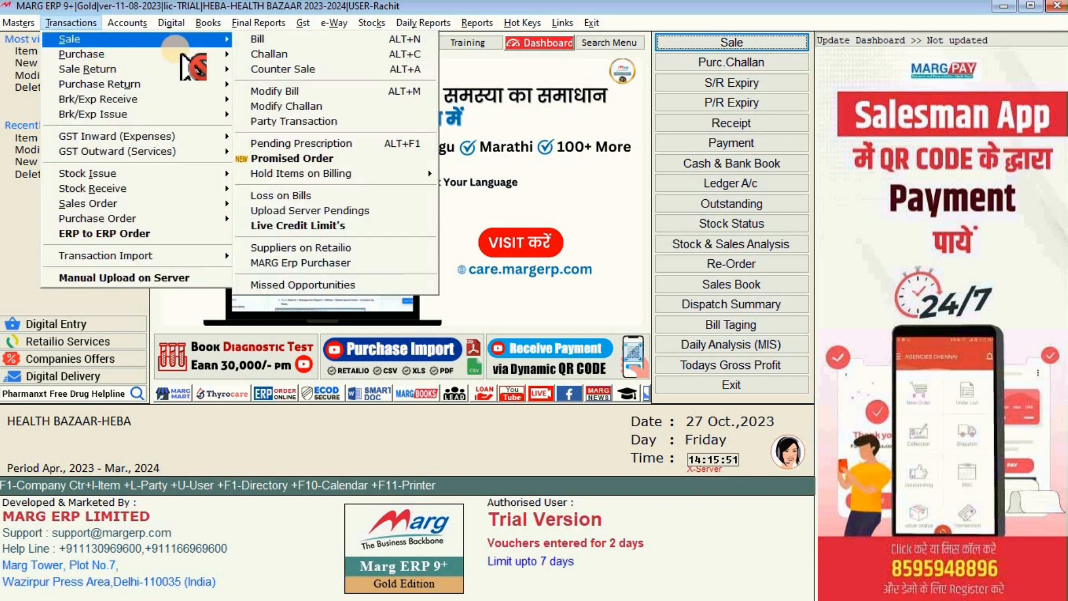
mouse_move(181, 54)
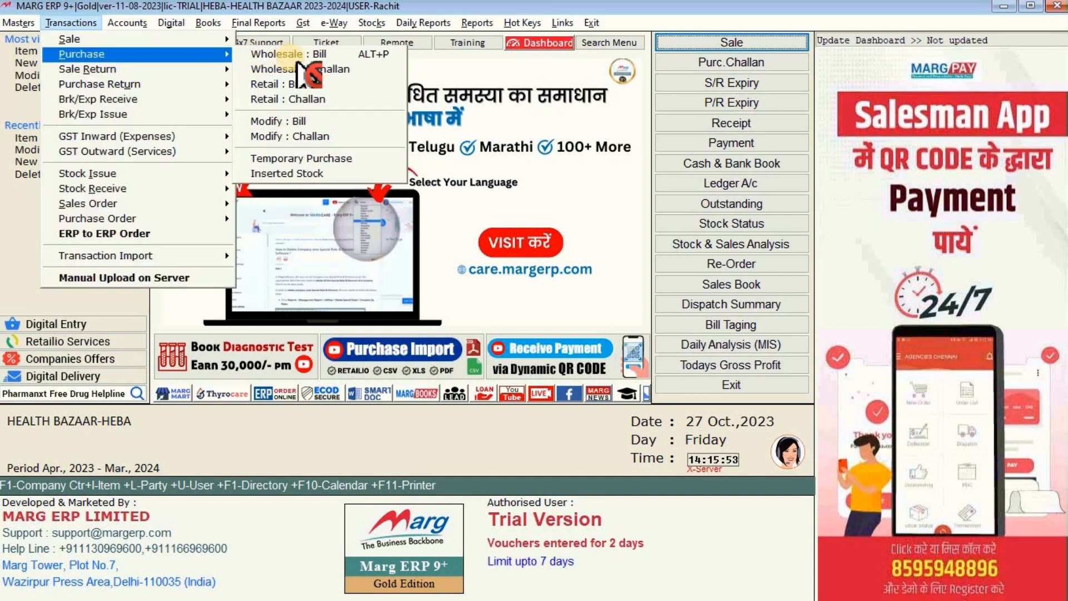
left_click(290, 54)
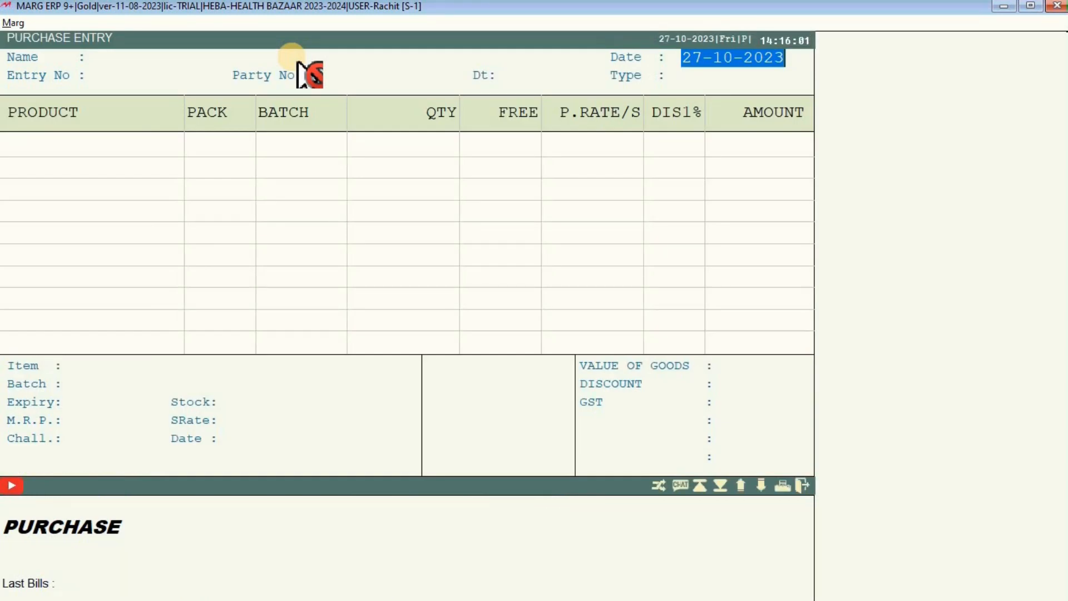
key("Escape")
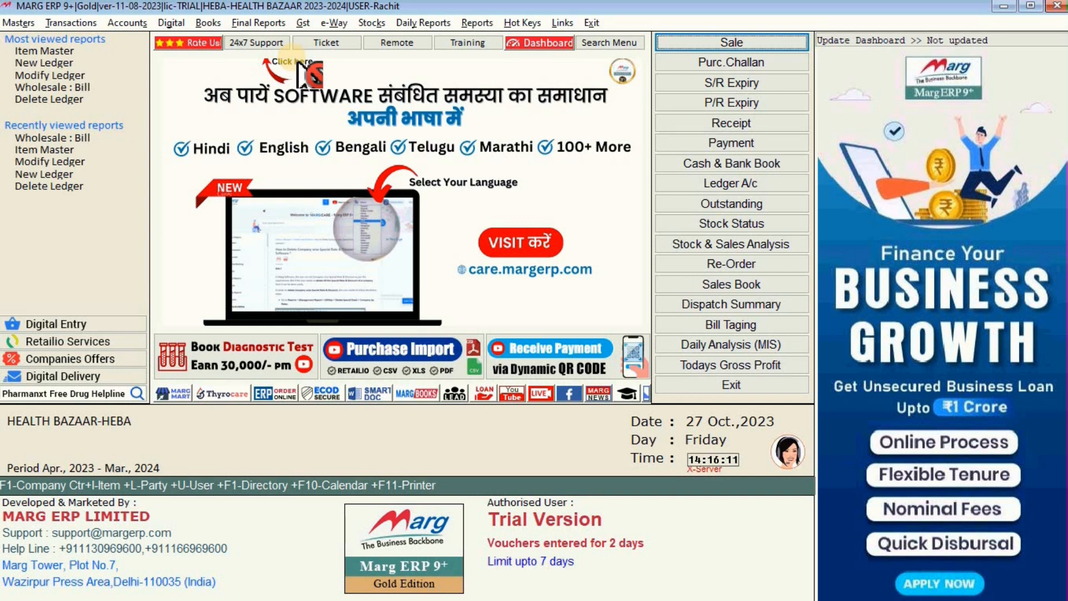
key("alt+p")
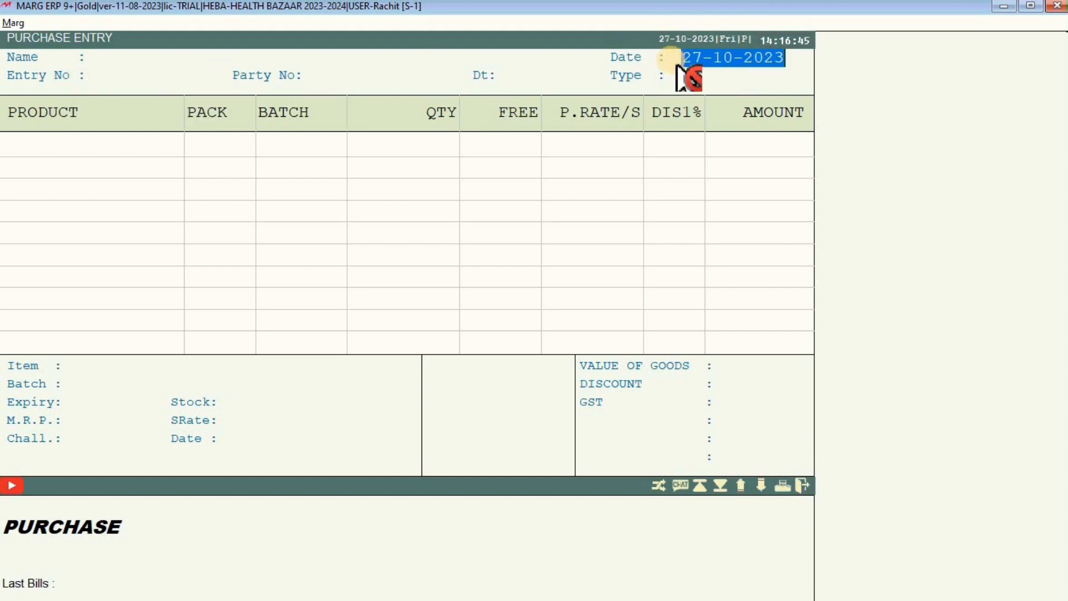
Change the purchase bill date to 17-10-2023.
left_click(705, 62)
type("1")
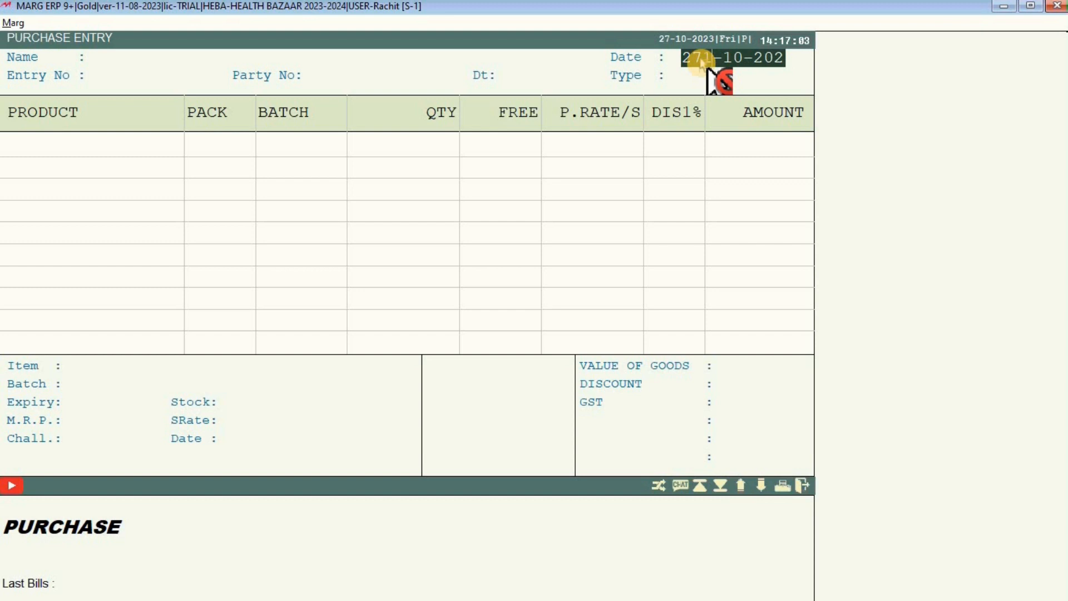
key("BackSpace")
key("BackSpace")
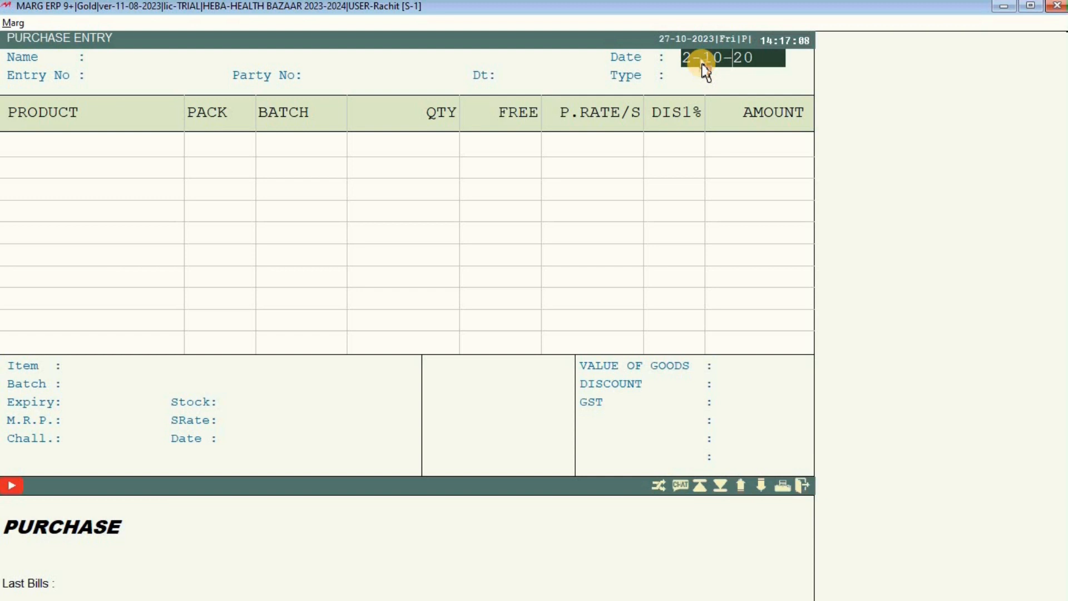
key("Delete")
key("Delete")
key("Delete")
key("Delete")
key("Delete")
key("Delete")
type("7")
key("Return")
key("Return")
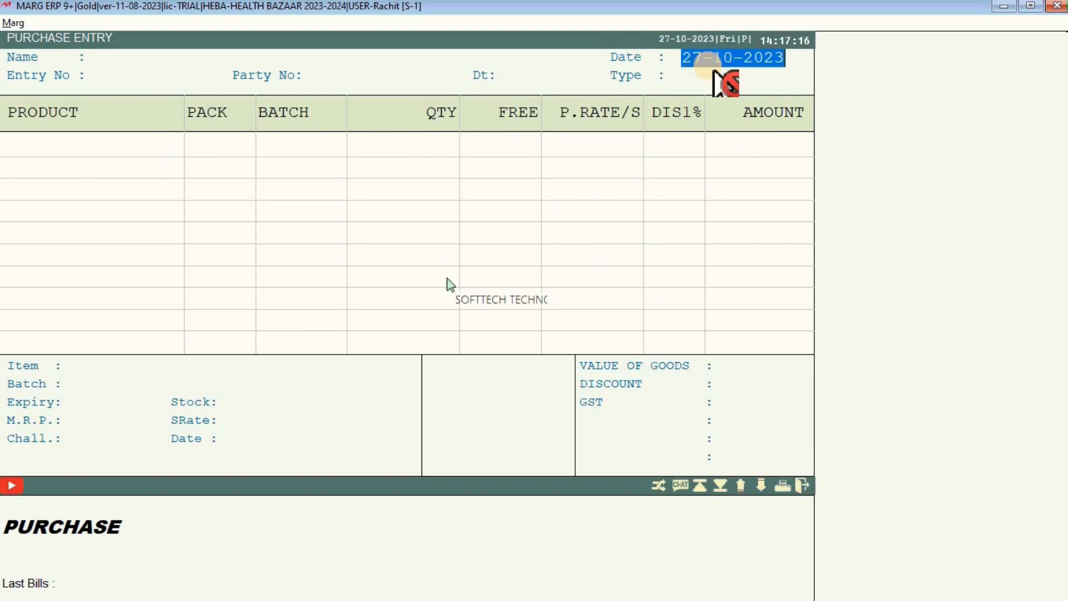
type("17")
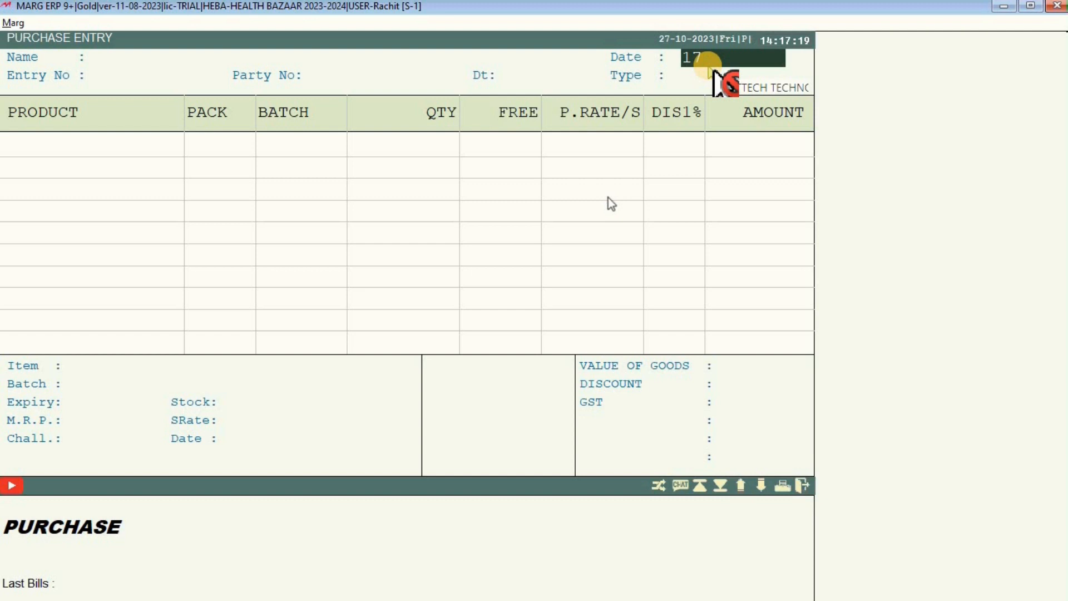
type("-10-2023")
key("Return")
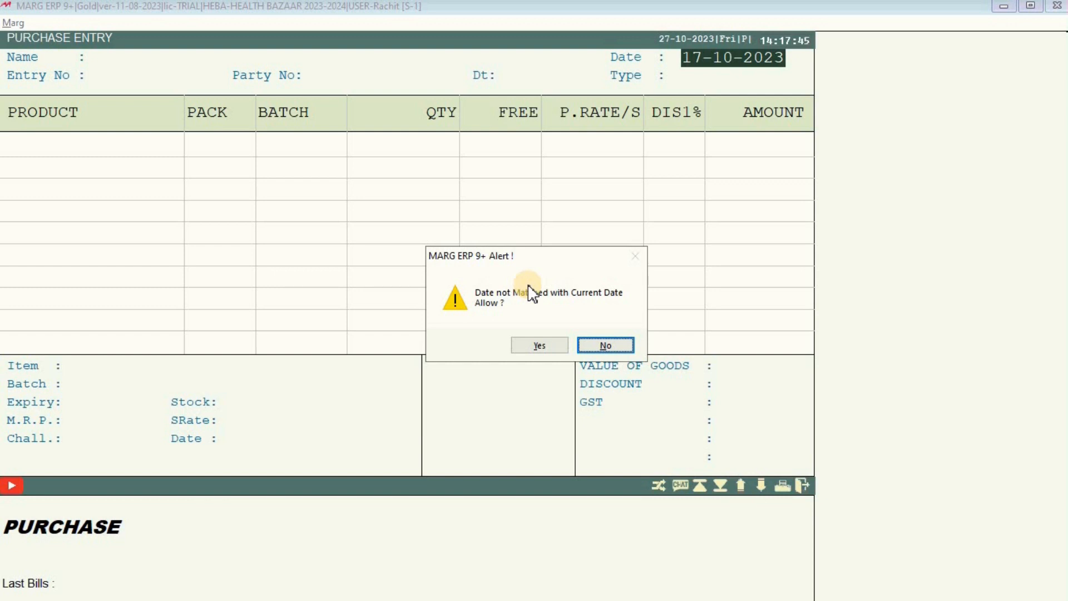
Allow the past date, dismiss Tips & Tricks, and open group choices for JANTA PHRMACEUTICALS.
left_click(538, 346)
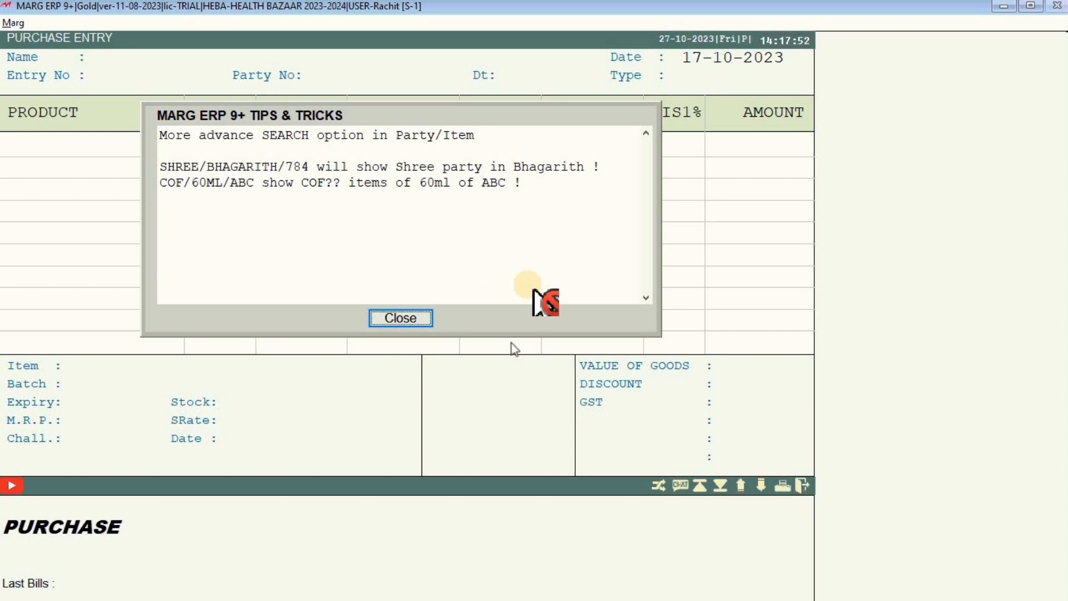
left_click(423, 322)
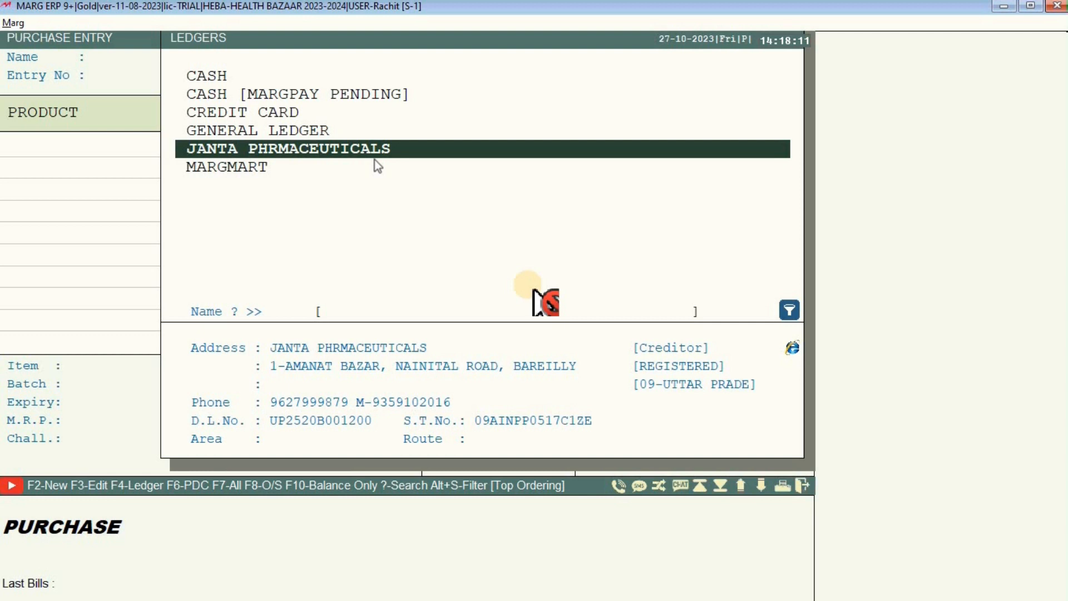
left_click(377, 166)
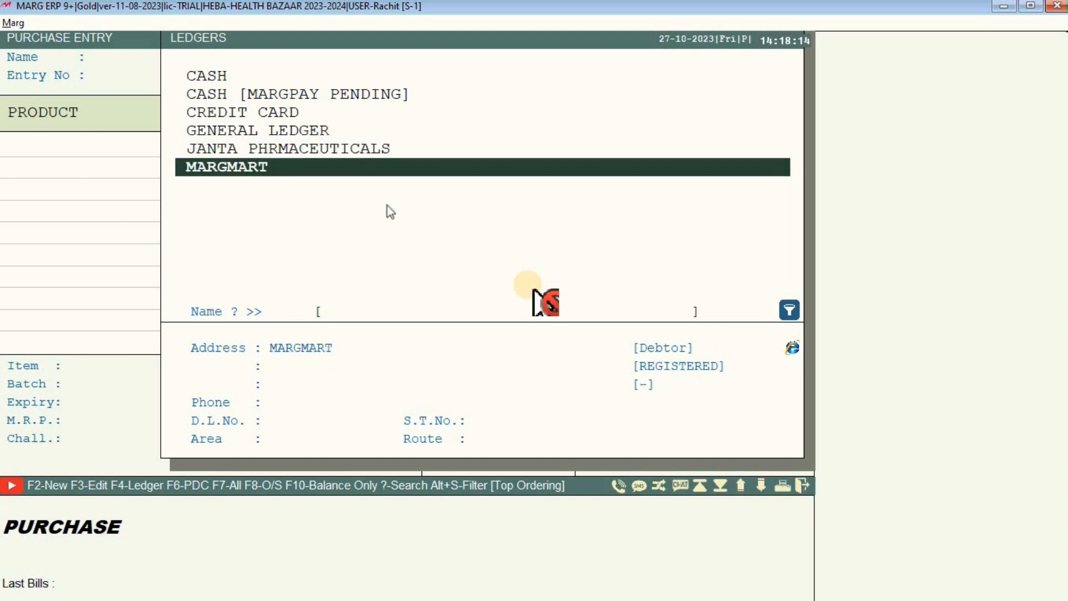
type("J")
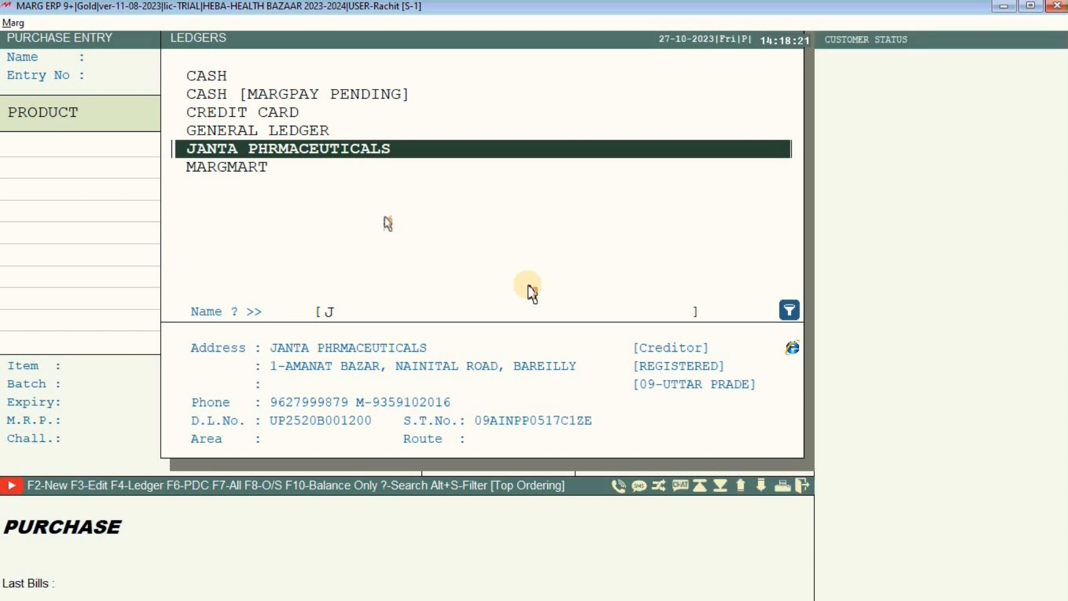
key("F2")
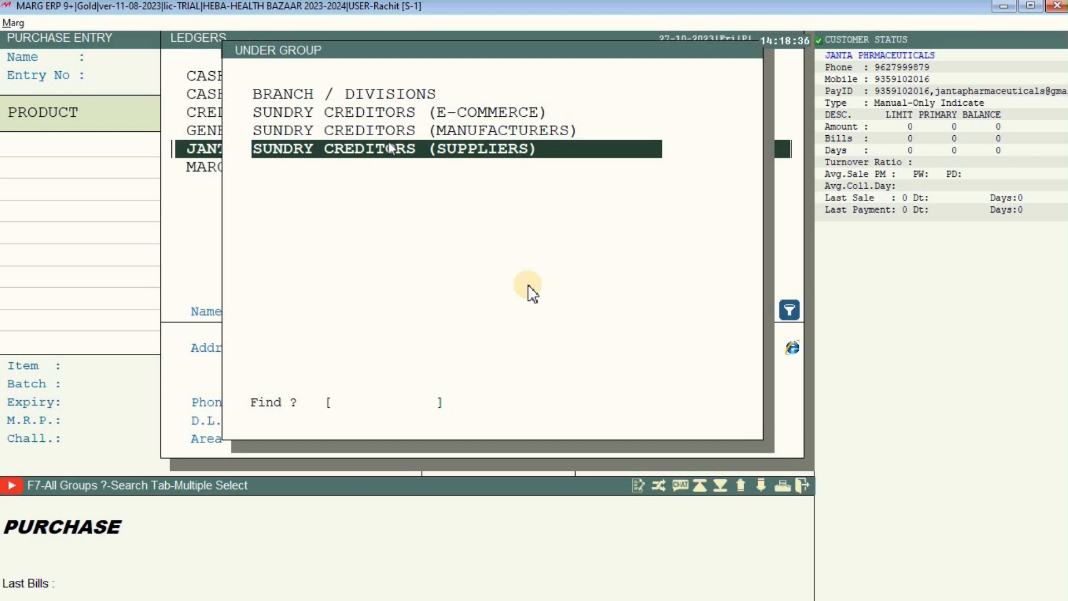
Back out of Create Ledger and select JANTA PHRMACEUTICALS as the bill's supplier.
key("Return")
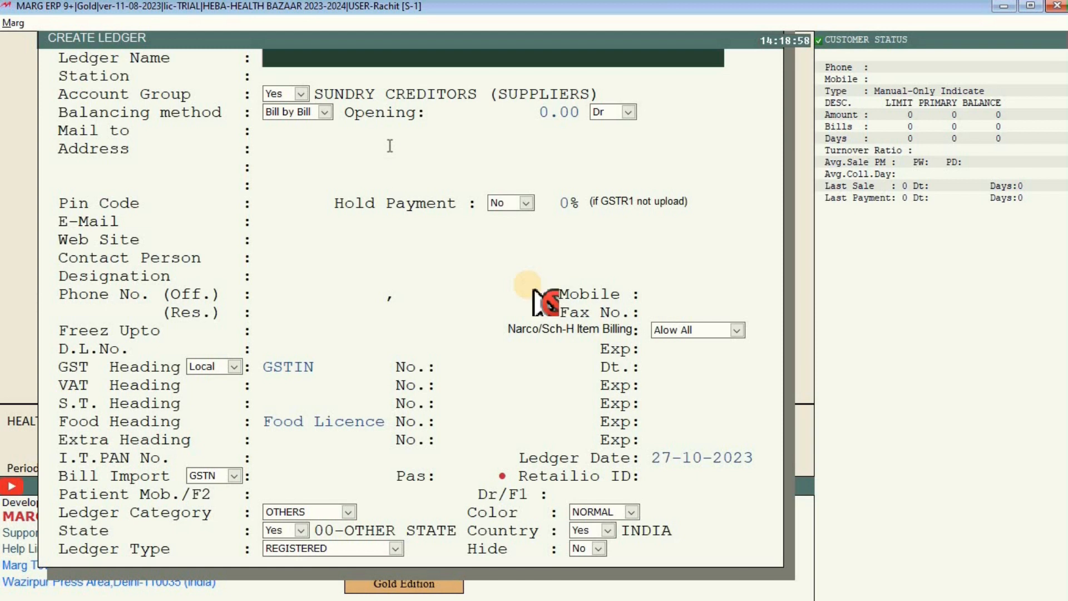
key("Escape")
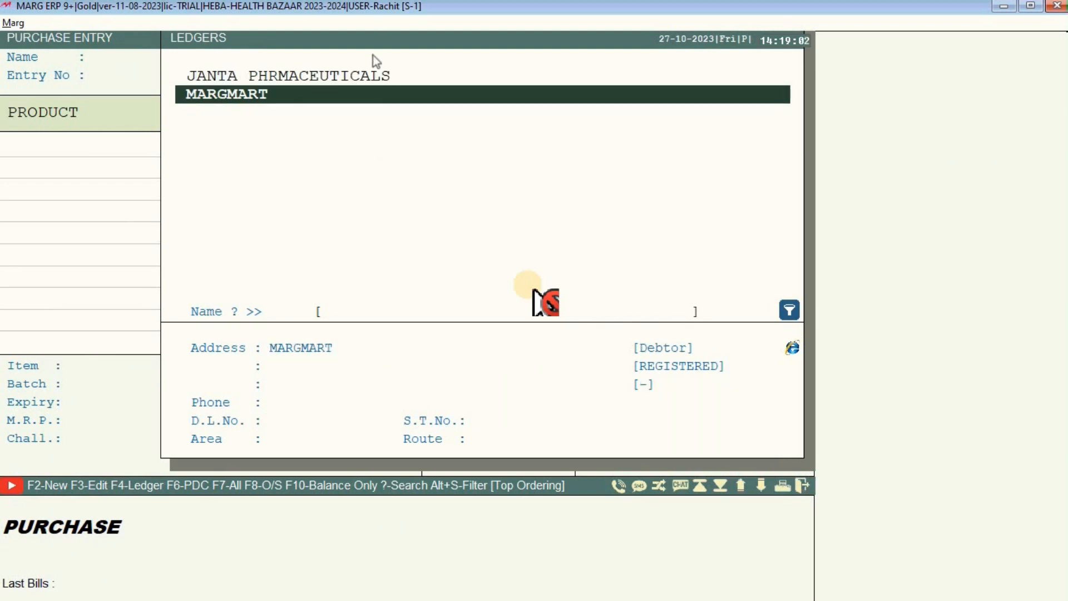
left_click(371, 77)
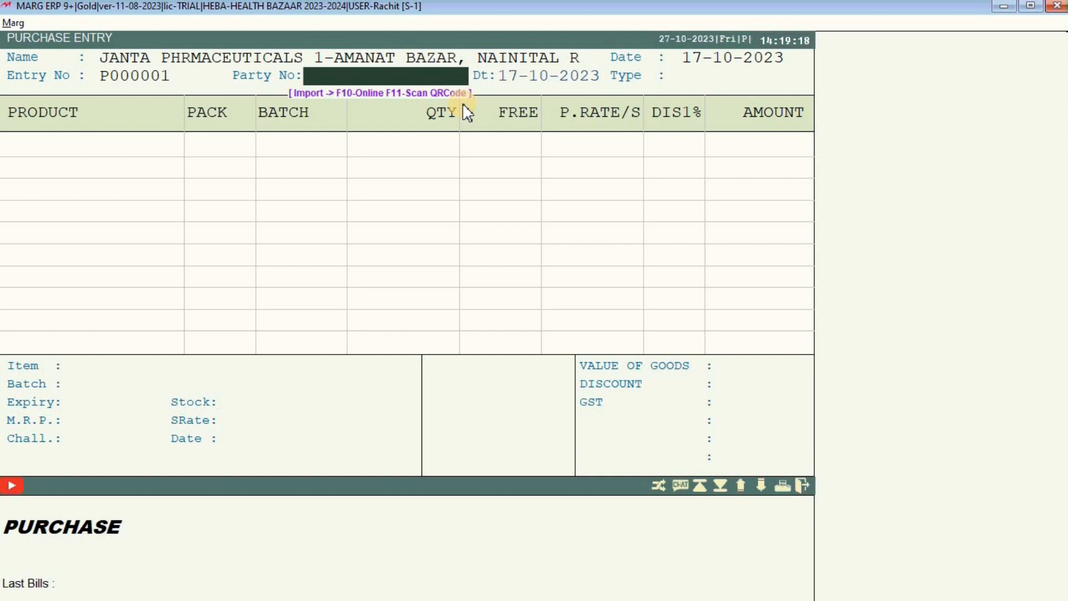
Retype the supplier's bill number in uppercase and confirm it.
type("a0")
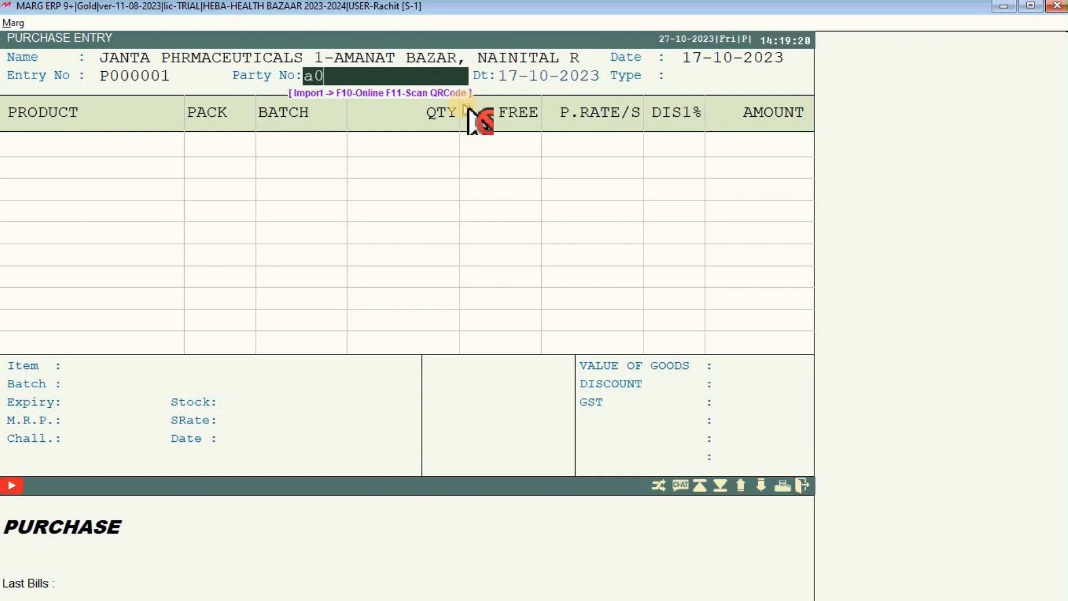
type("23525")
key("BackSpace")
key("BackSpace")
key("BackSpace")
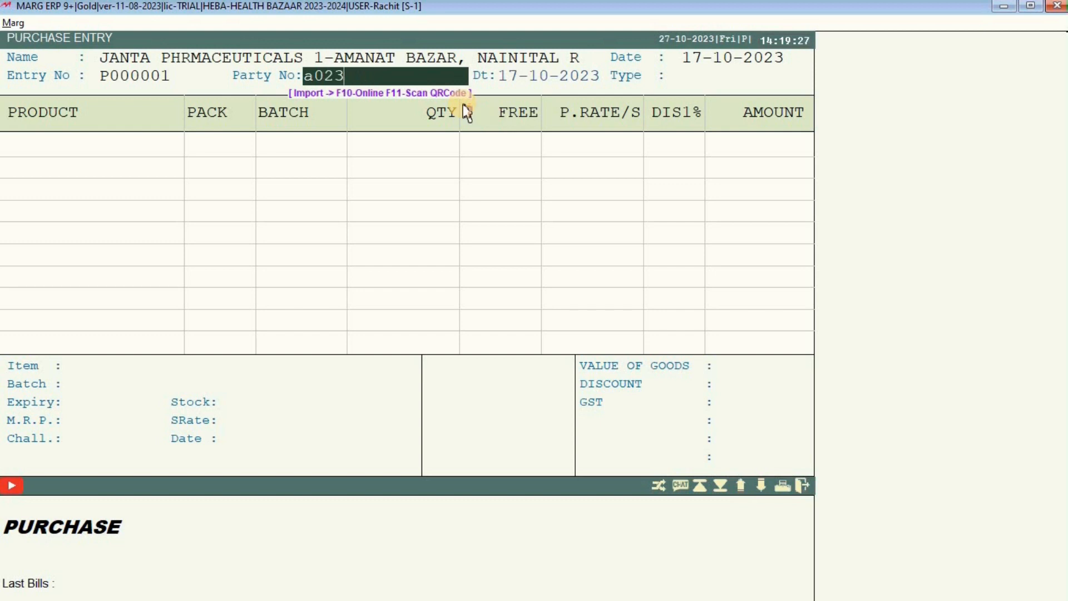
key("BackSpace")
key("BackSpace")
key("BackSpace")
key("BackSpace")
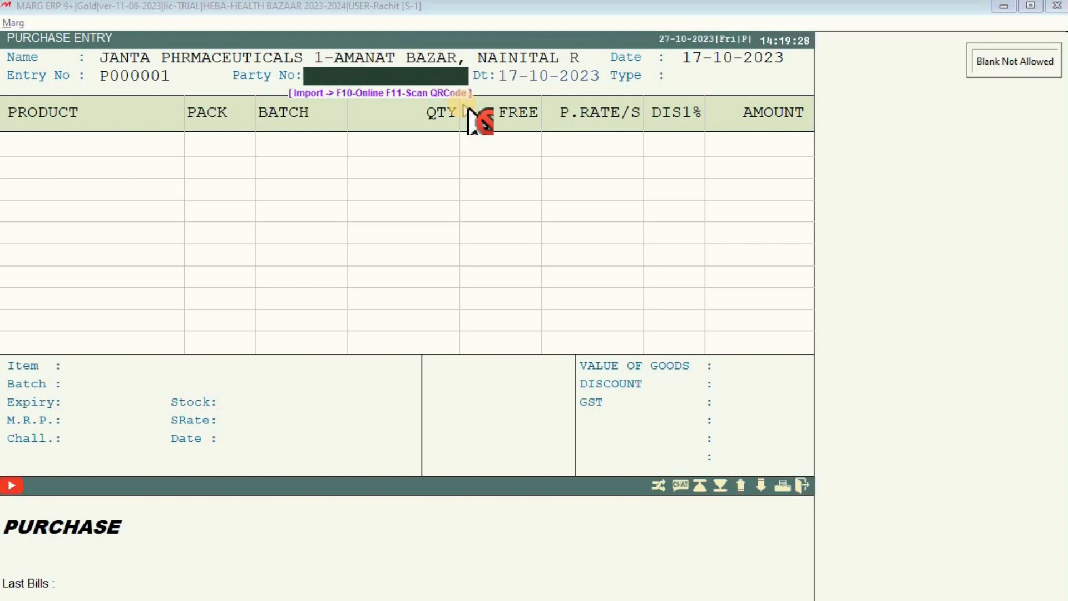
type("A023")
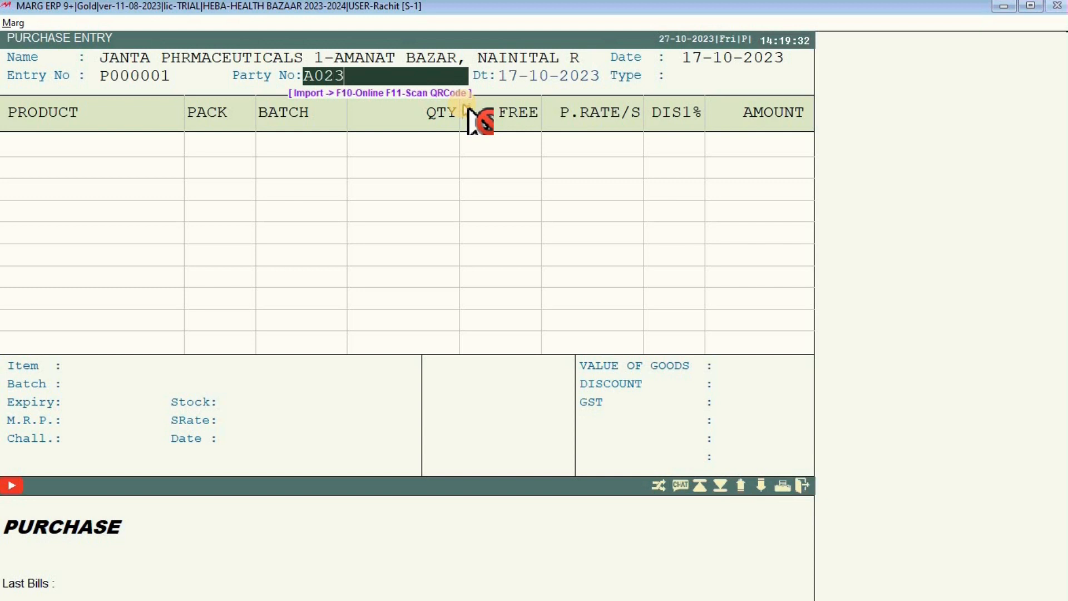
type("525")
key("Return")
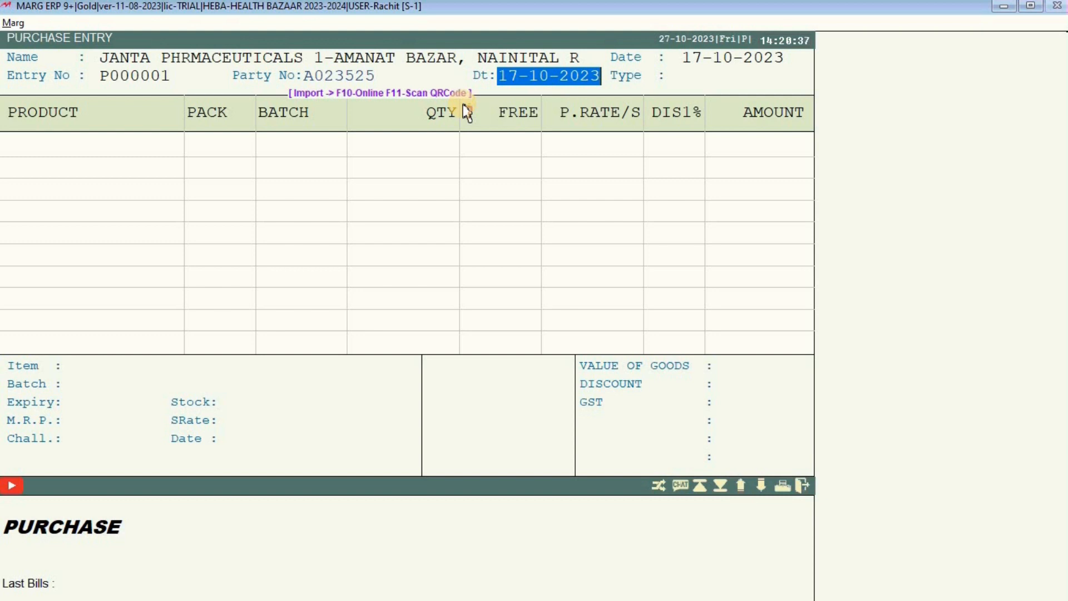
Accept the 17-10-2023 bill date and bring up the items list for the product column.
key("Return")
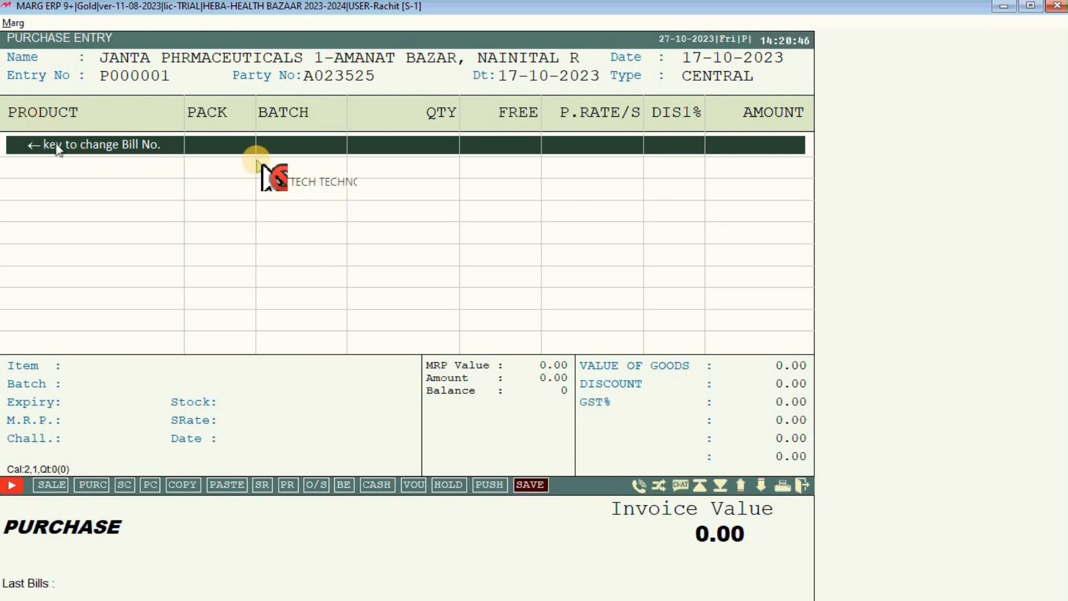
key("Return")
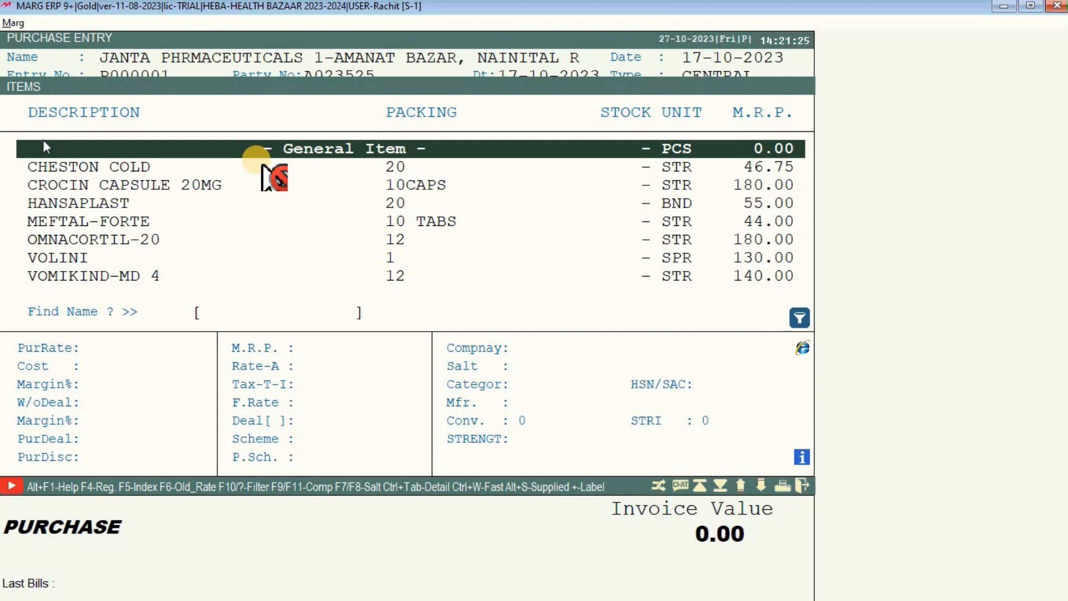
Start the new STOLIN R PASTE 70 MG product, keeping default salt, category and HSN.
key("F2")
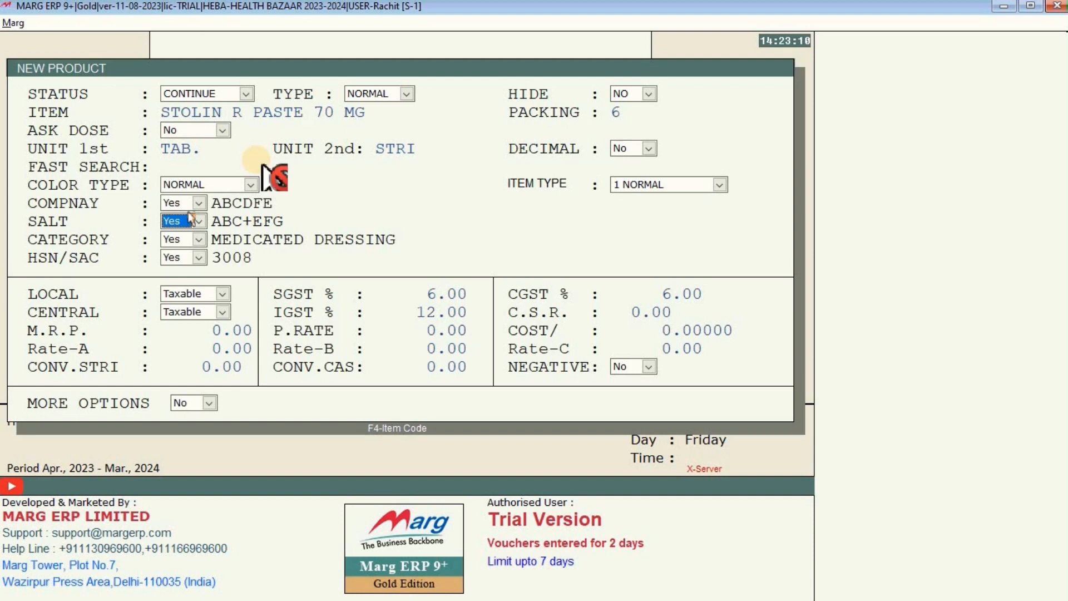
key("Return")
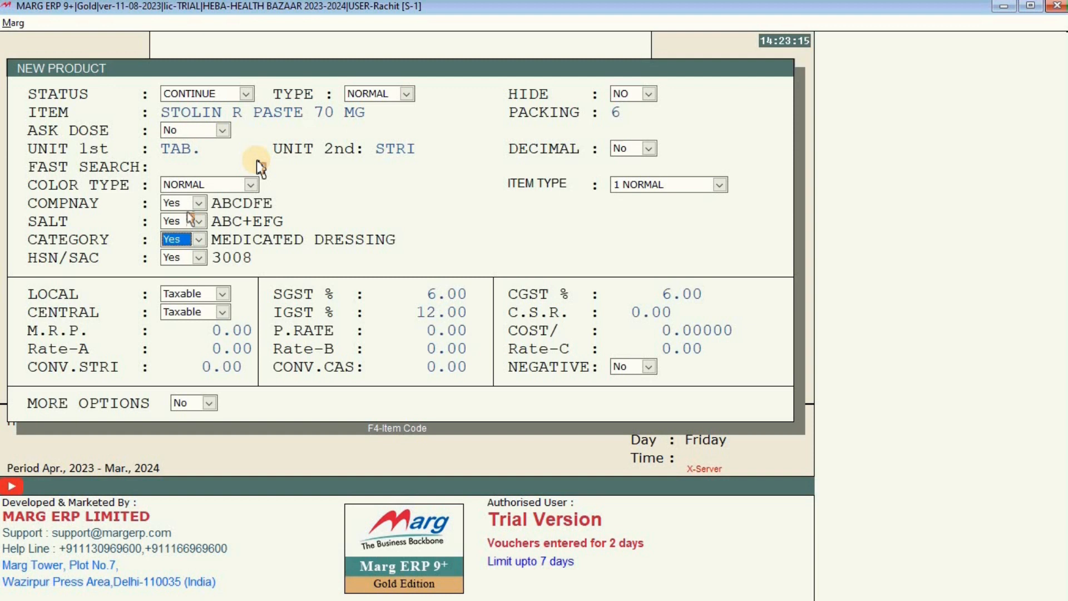
key("Return")
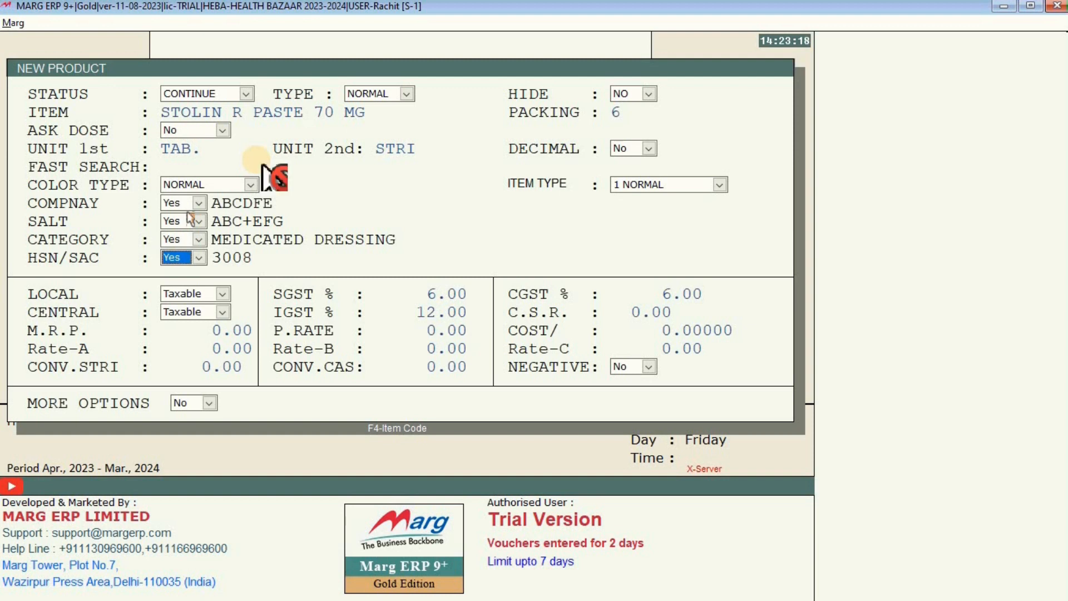
key("Return")
key("Return")
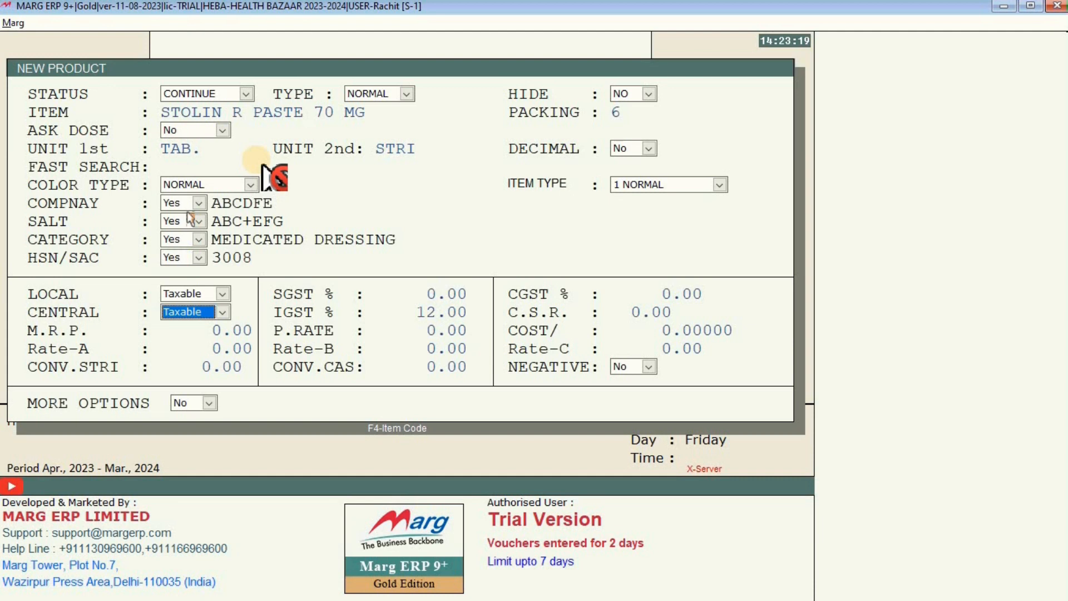
key("Return")
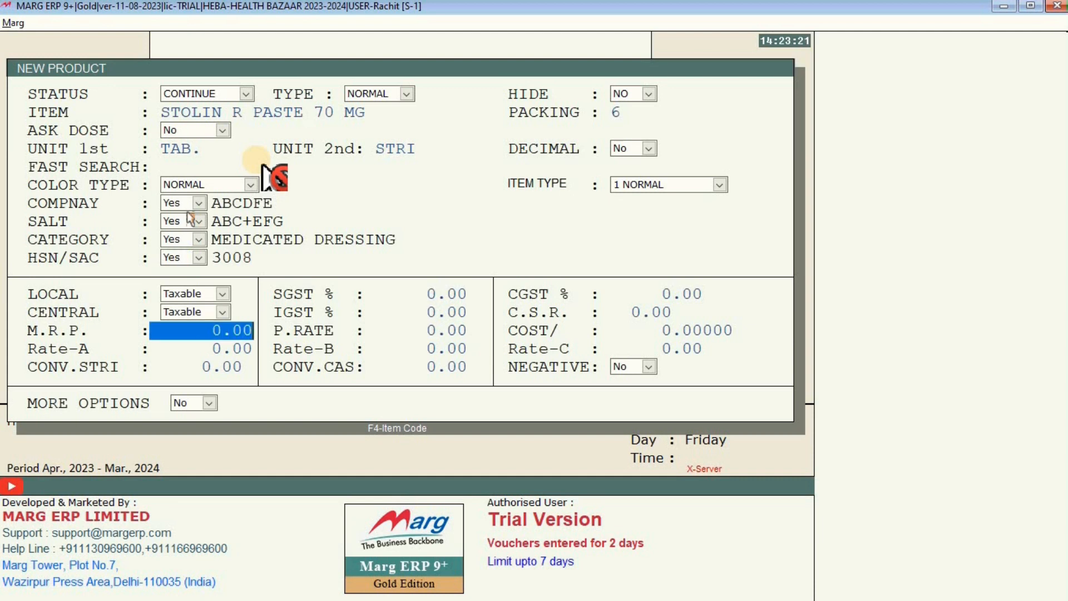
Set SGST and CGST to 2.5% and IGST to 5%, after 5% SGST is rejected.
left_click(414, 291)
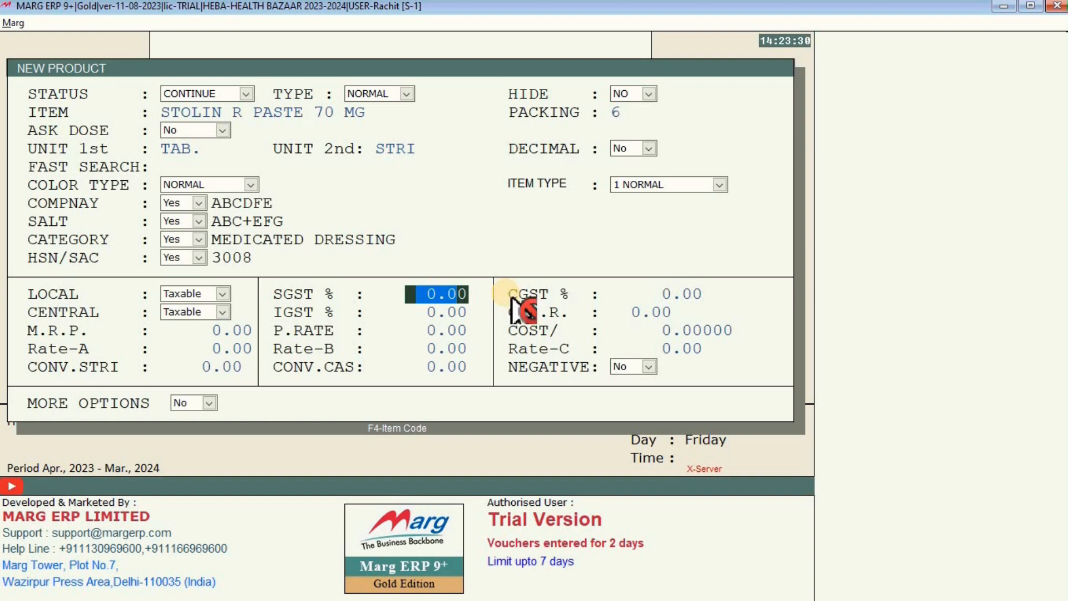
type("5")
key("Return")
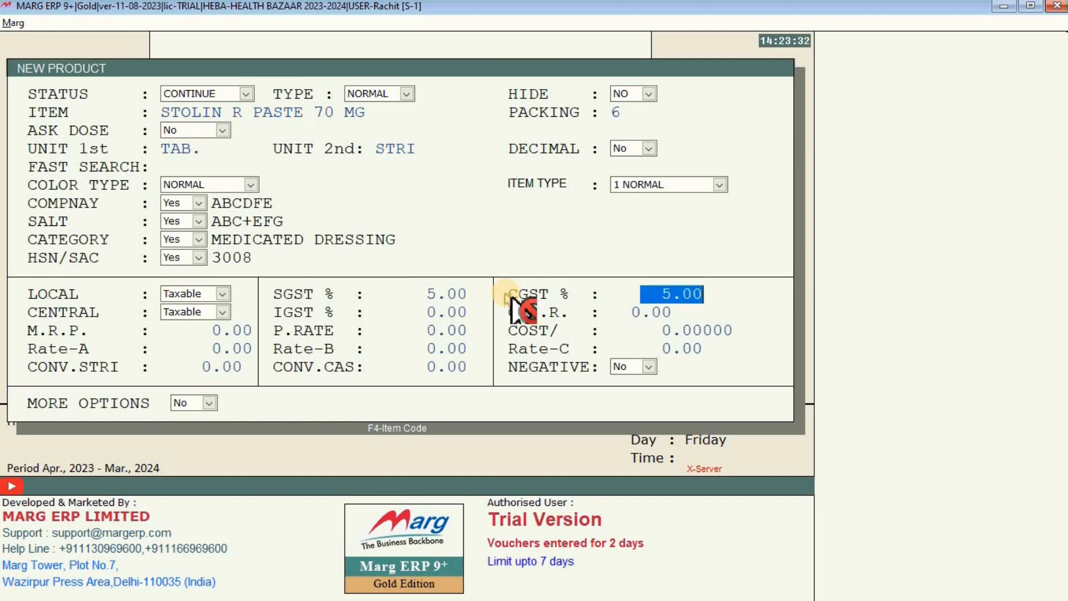
key("Return")
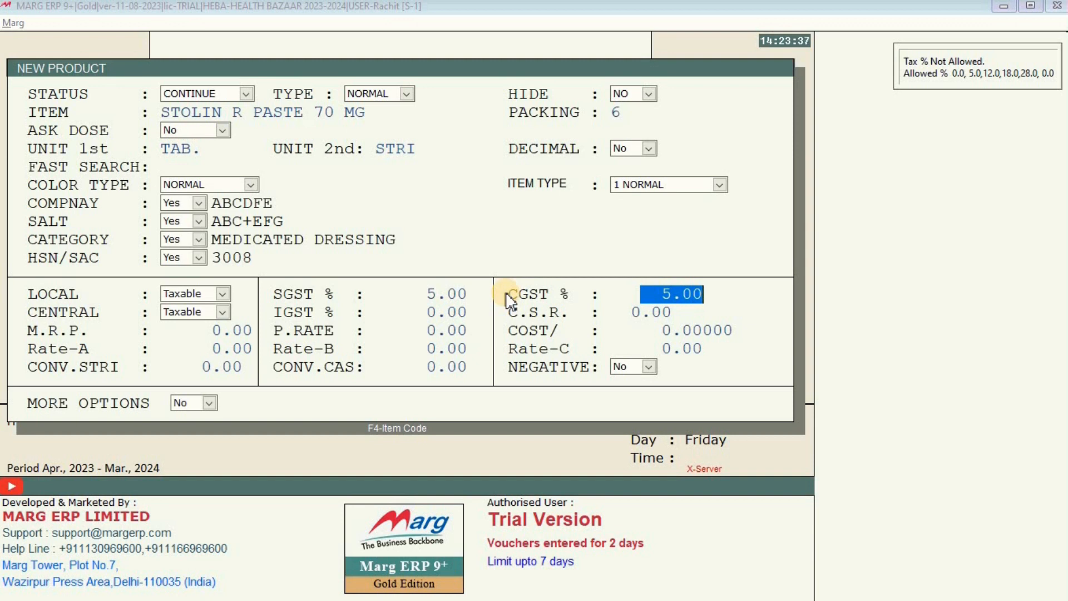
key("Escape")
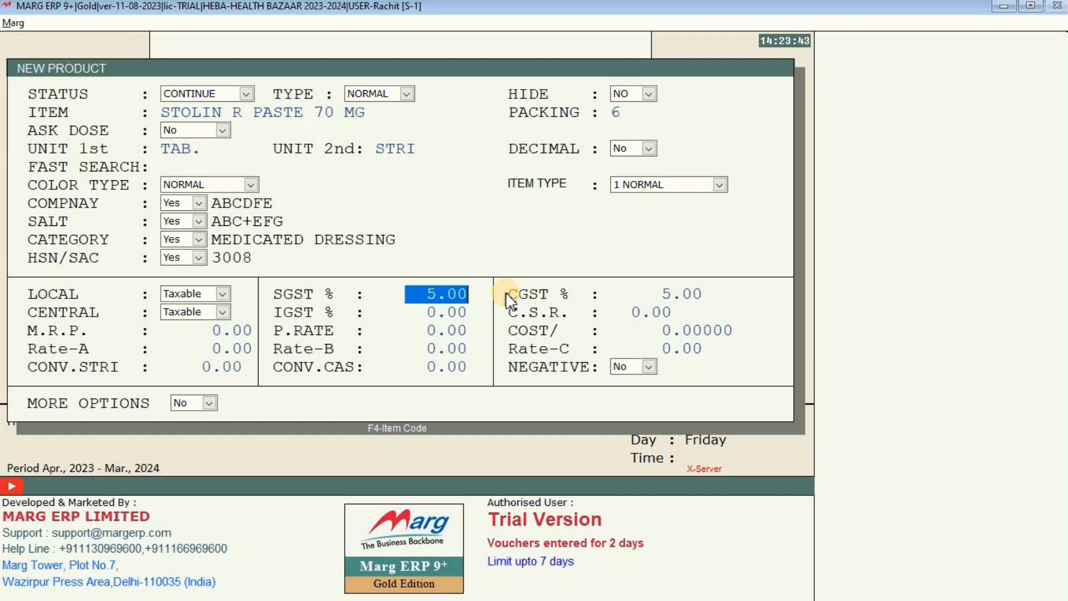
key("BackSpace")
type("2")
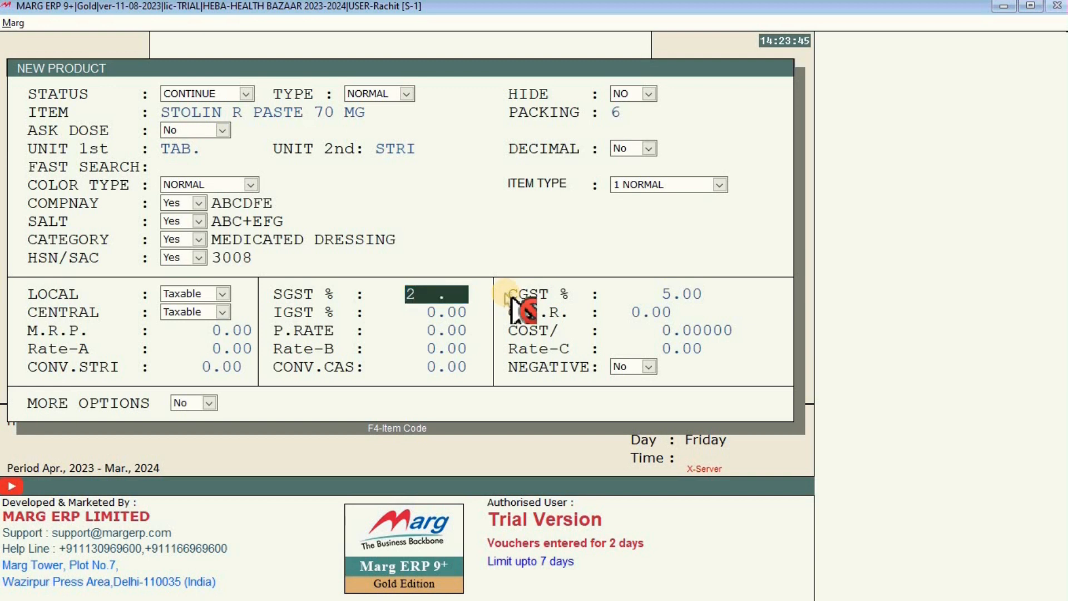
type(".5")
key("Return")
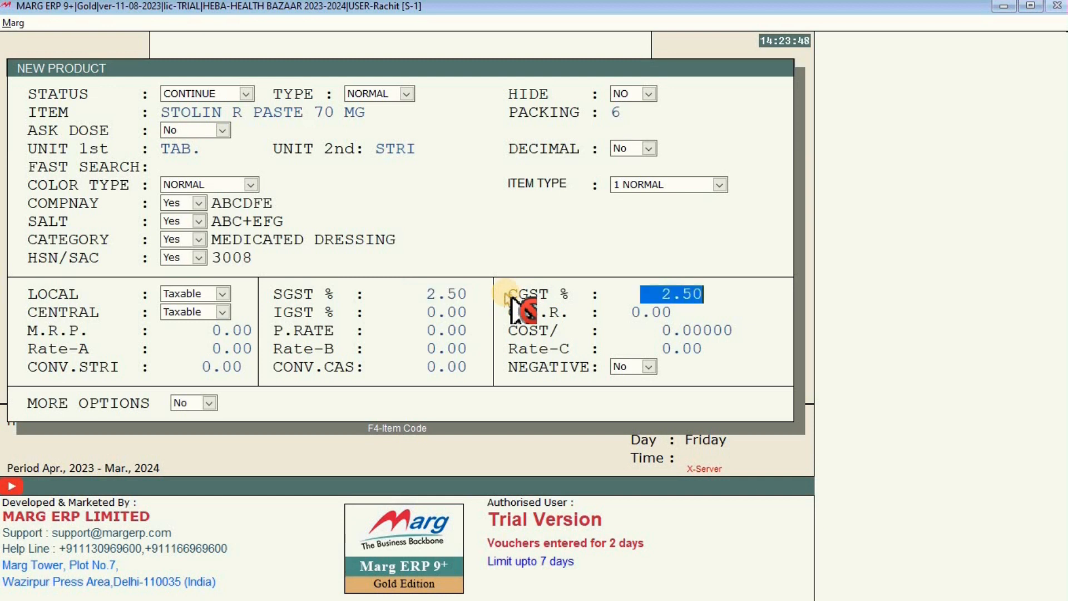
key("Return")
key("Return")
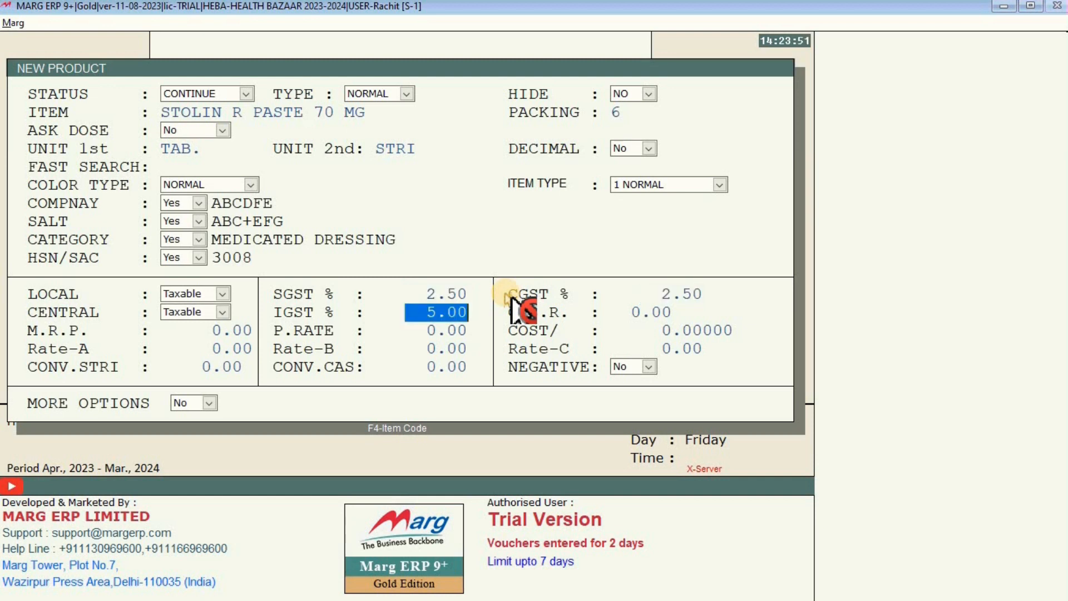
key("Return")
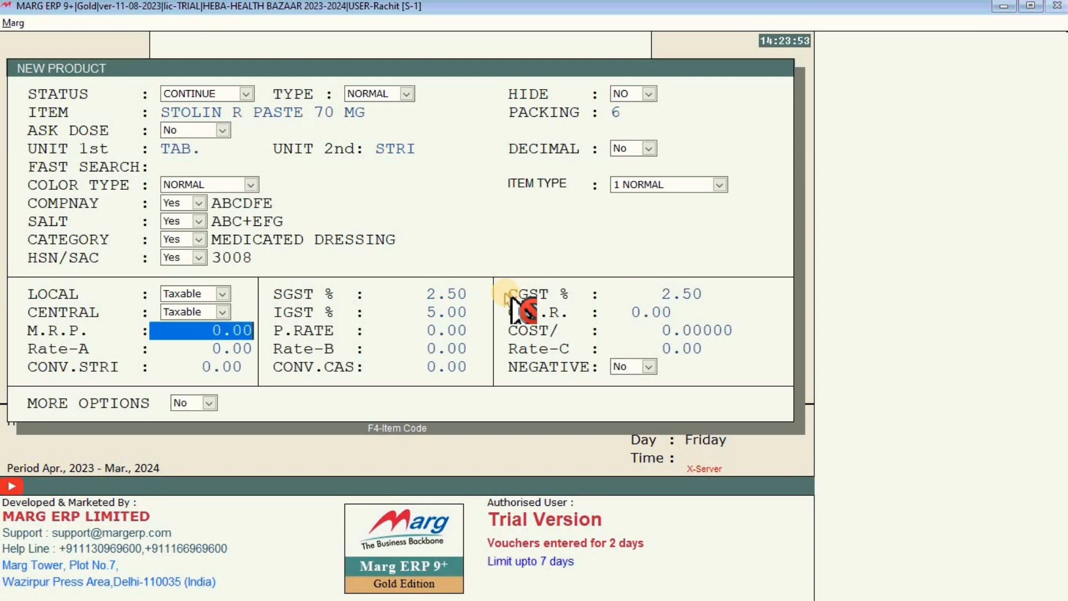
Enter M.R.P. 142, purchase rate 101 and strip conversion 6.
type("142 .")
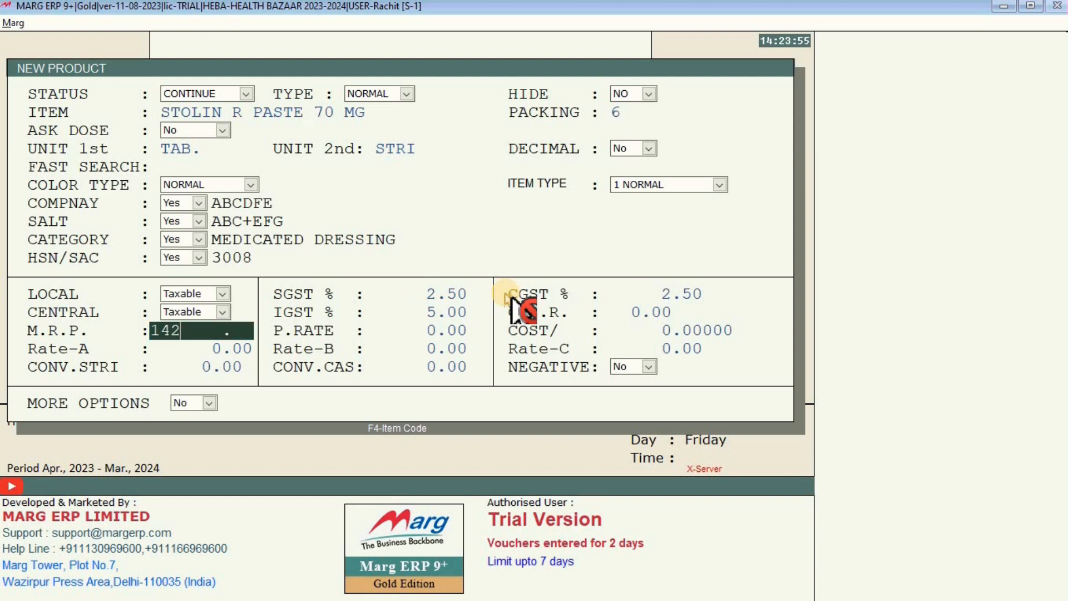
key("Return")
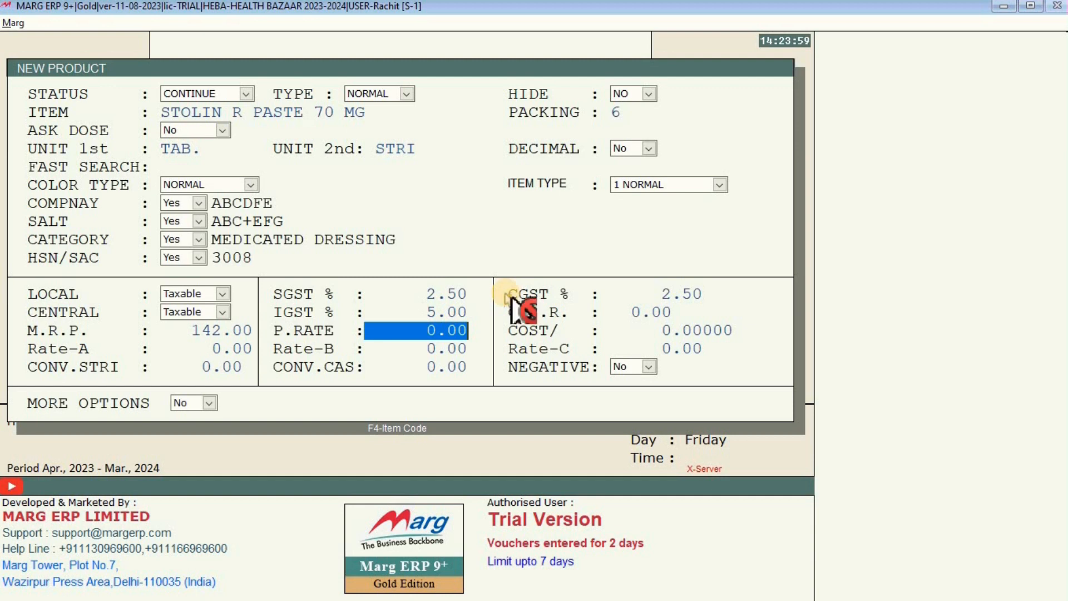
type("101")
key("Return")
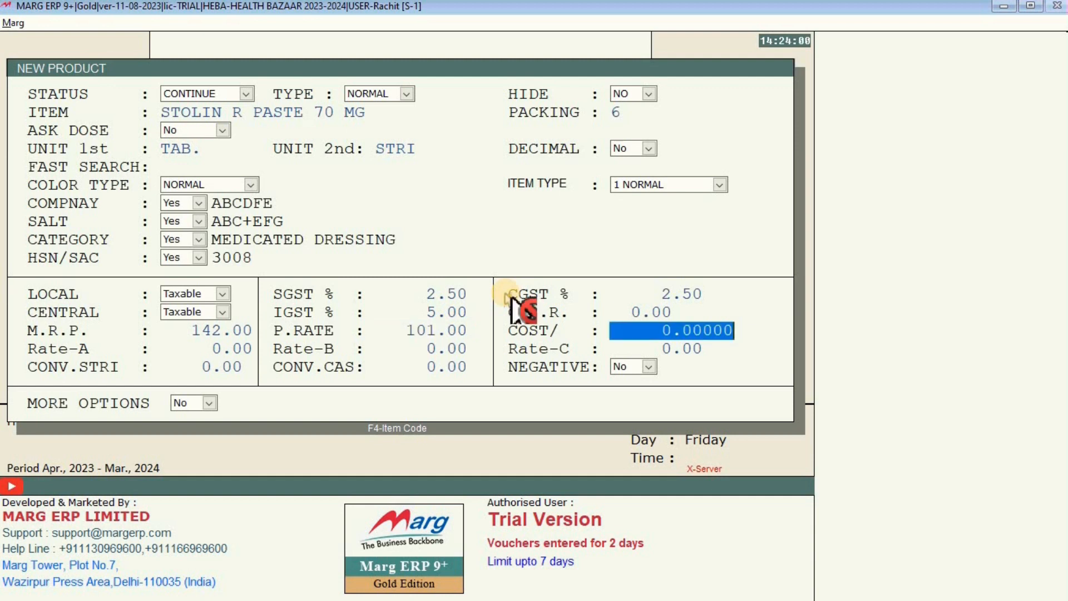
key("Return")
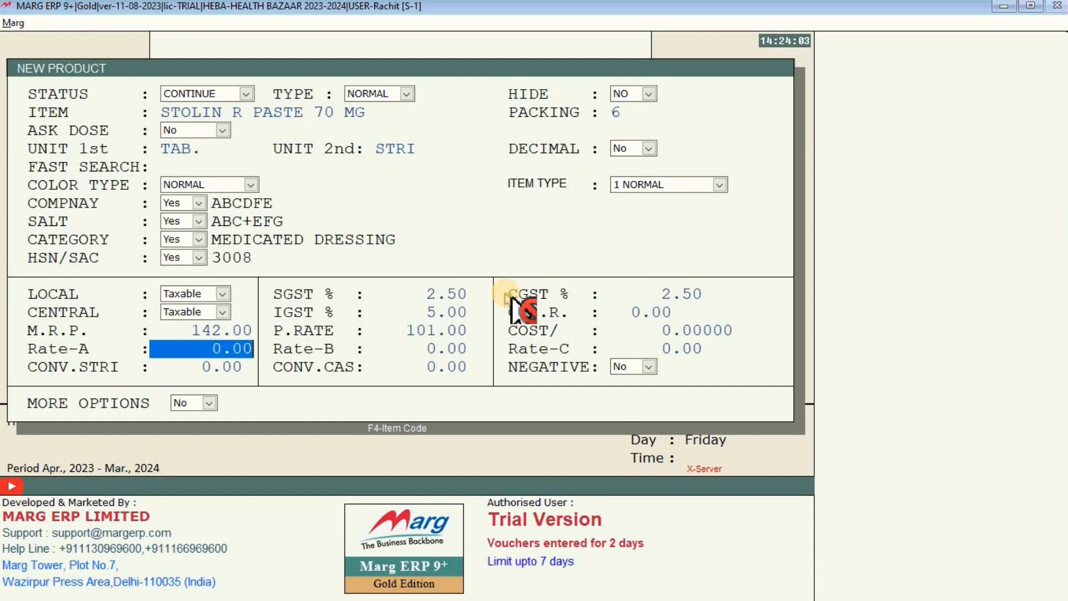
key("Return")
key("Return")
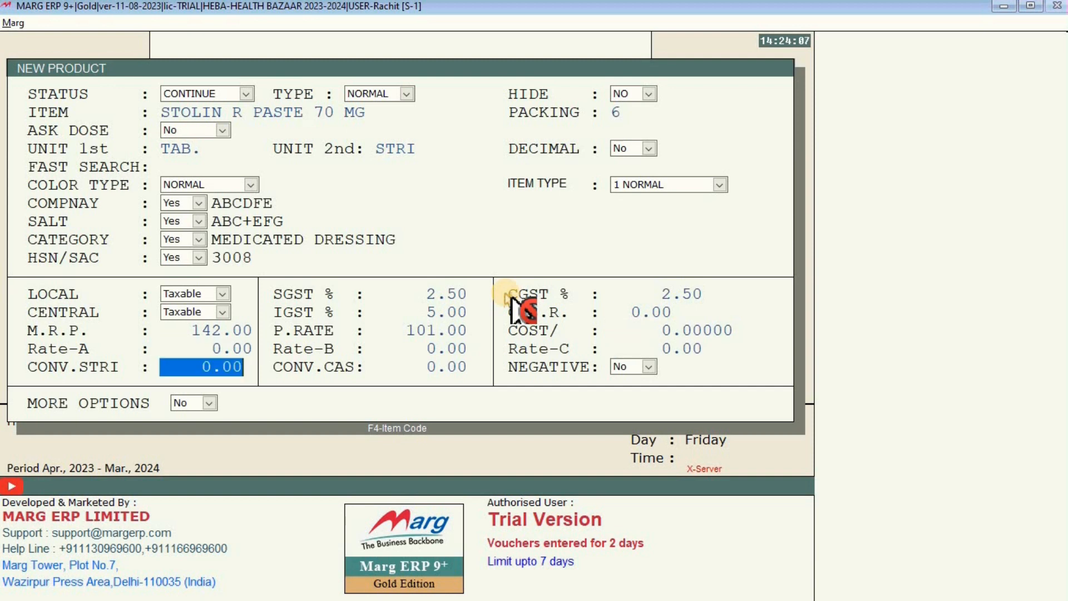
type("6.")
key("Return")
key("Return")
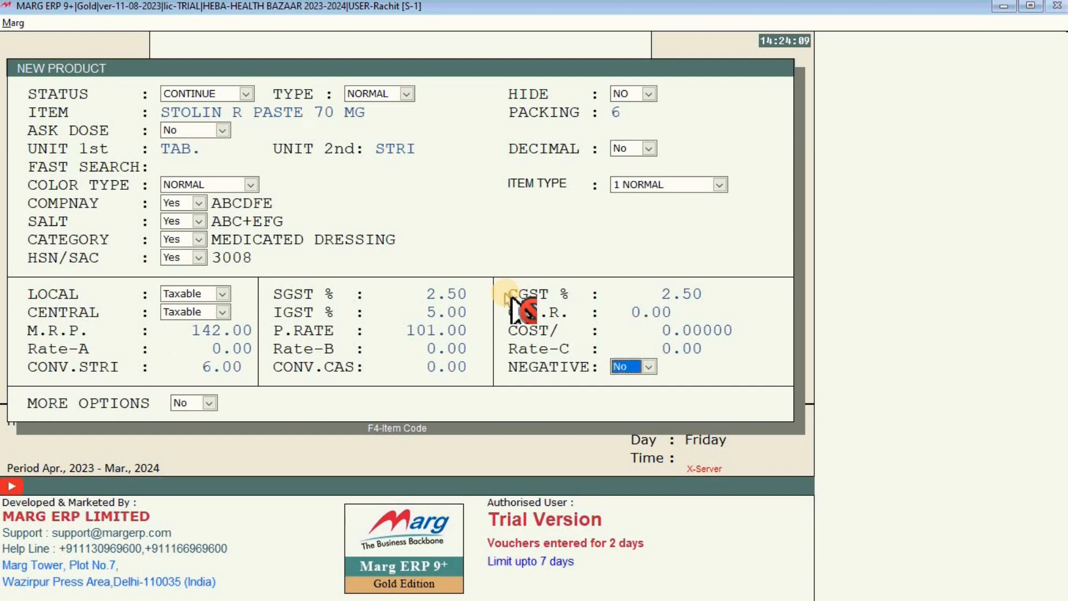
key("Return")
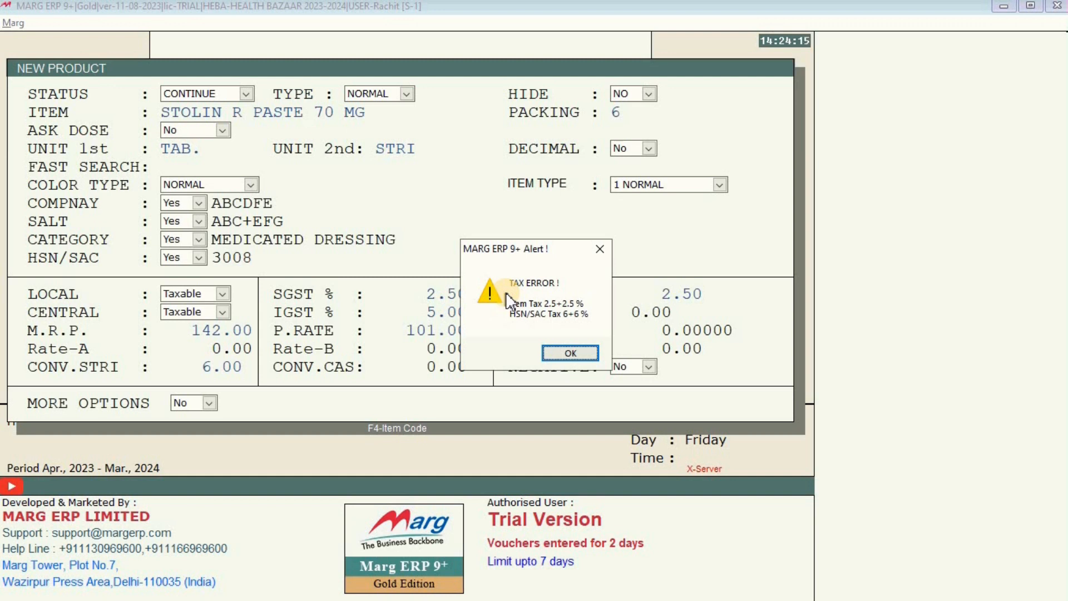
Dismiss the tax alert and new product form, then add STOLIN R PASTE 70 MG (pack 6) as the first bill line.
key("Return")
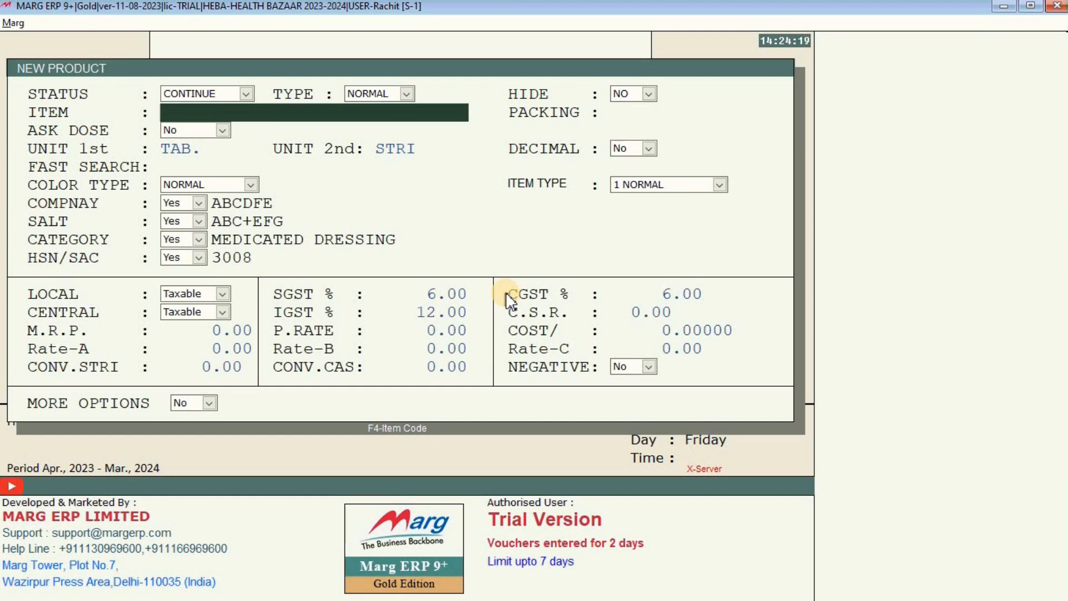
key("Escape")
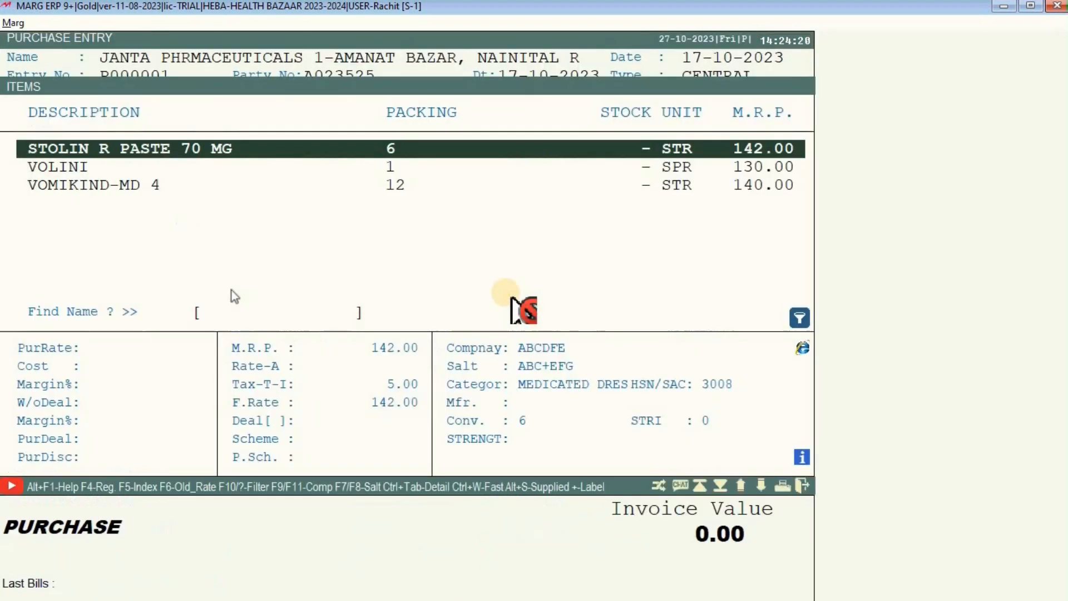
scroll(402, 179, "down", 2)
scroll(451, 168, "up", 2)
scroll(520, 309, "up", 1)
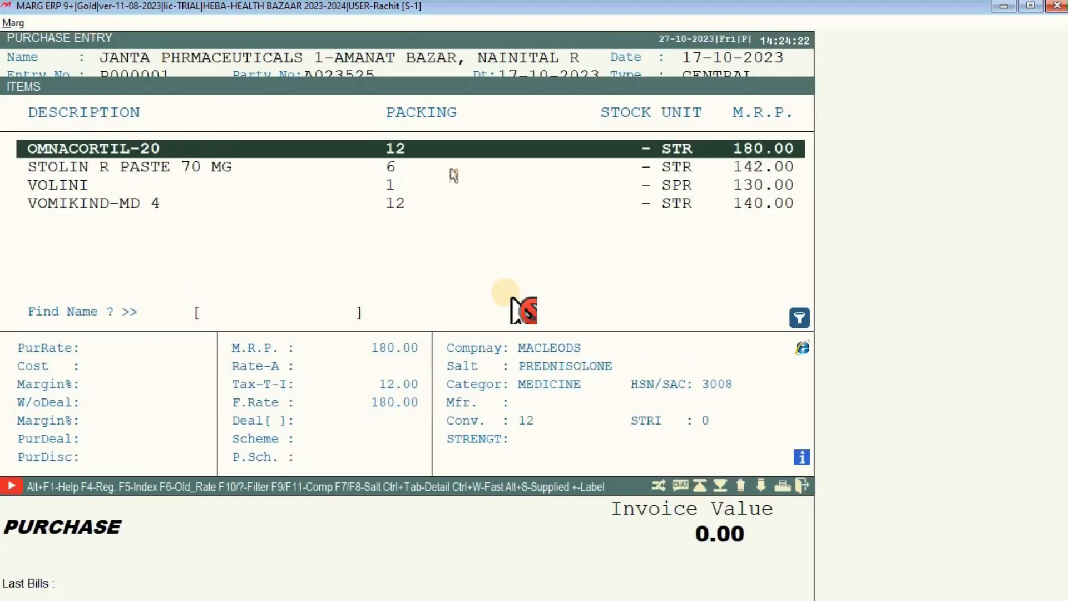
scroll(510, 301, "up", 1)
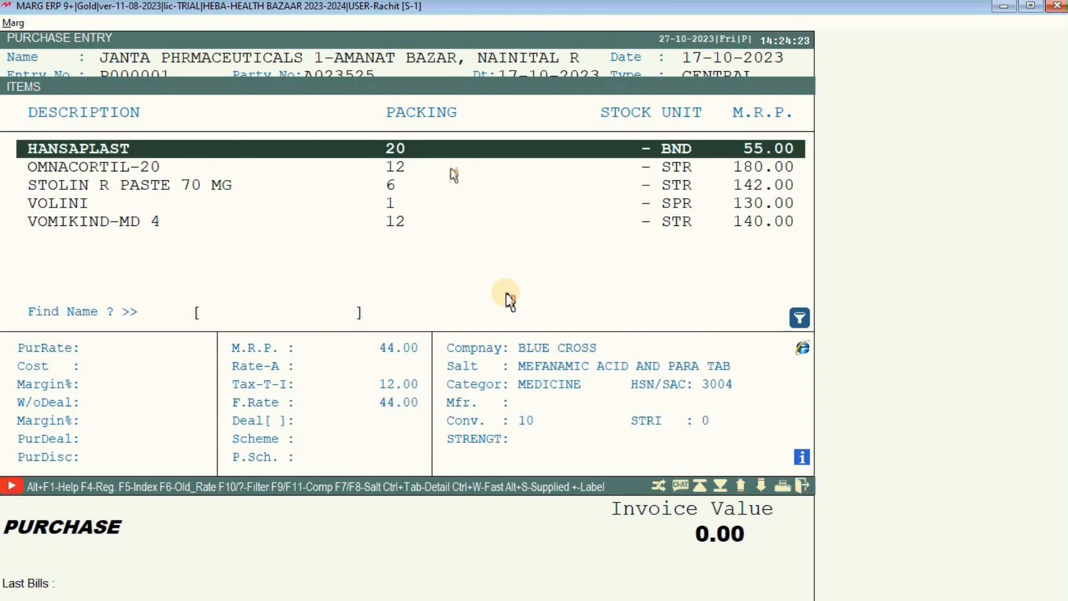
scroll(510, 301, "down", 2)
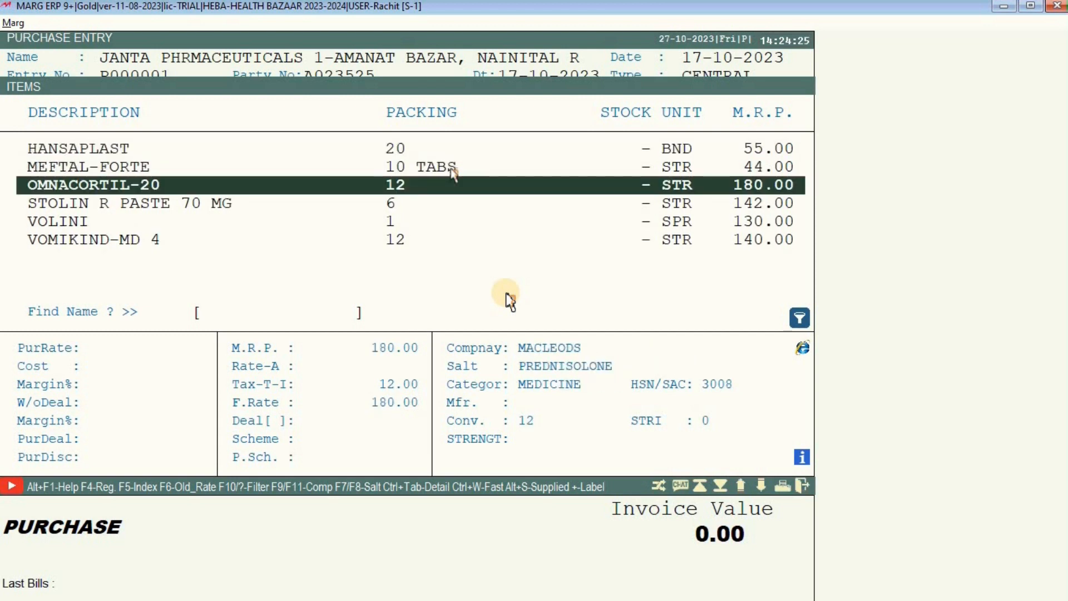
scroll(510, 301, "down", 1)
key("Return")
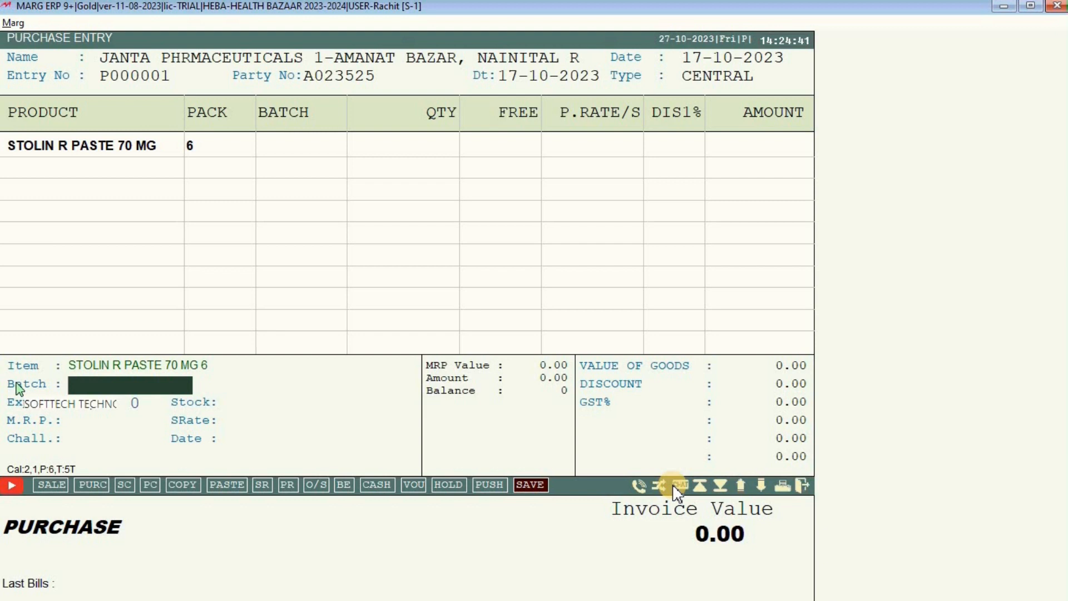
Enter batch BR23121 and expiry month 6, year 25 on the STOLIN R PASTE row.
type("BR")
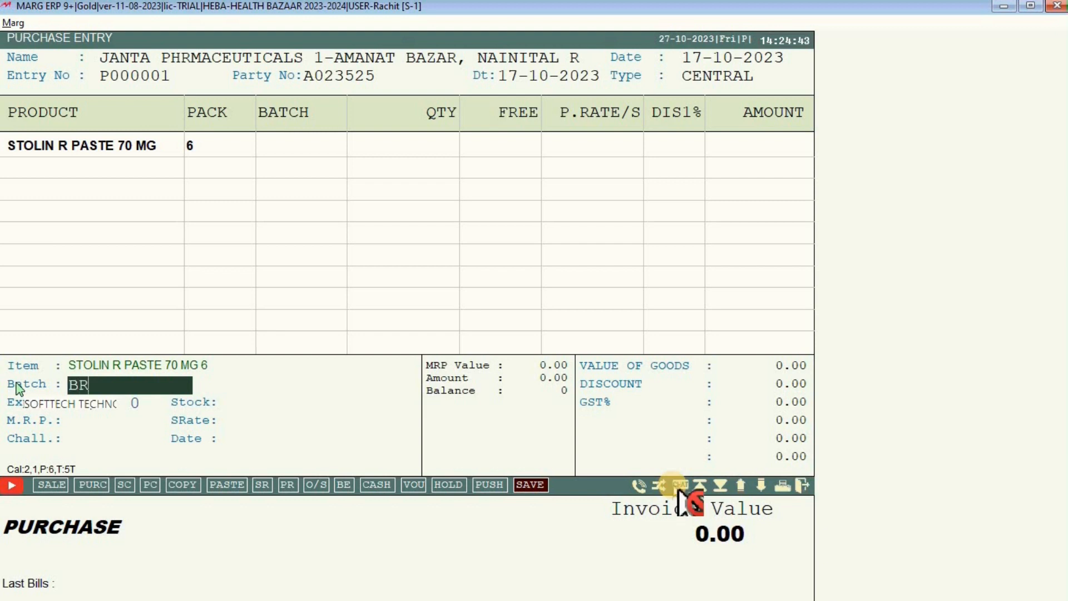
type("23121")
key("Return")
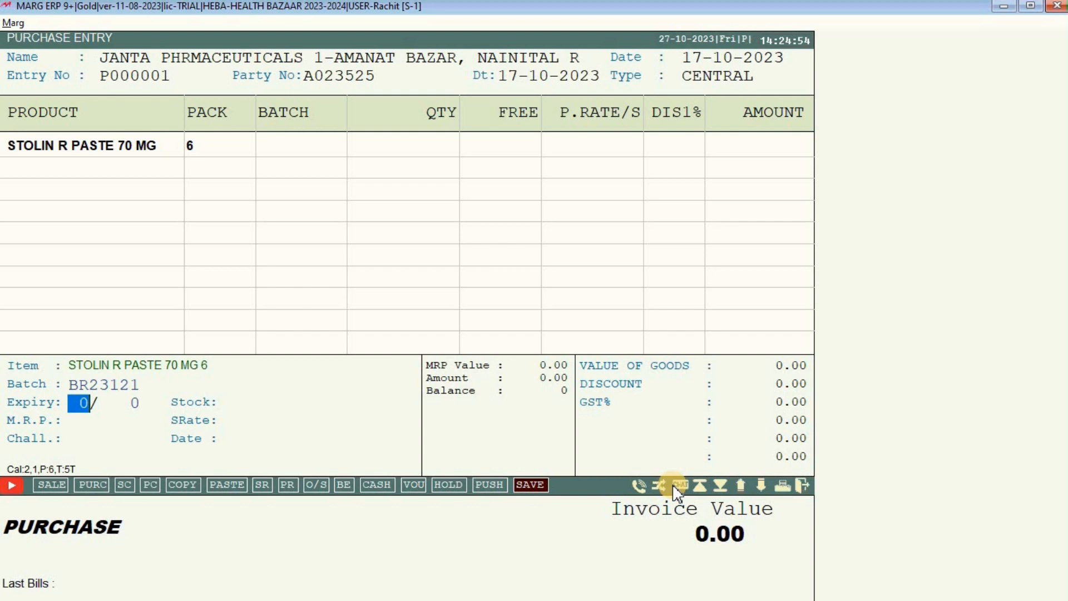
type("6")
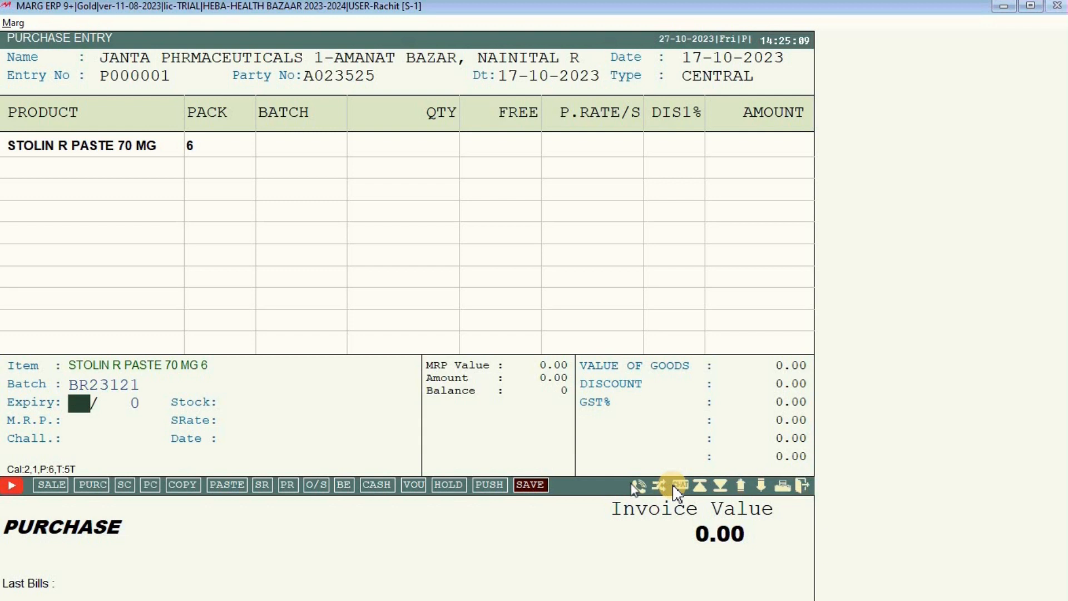
type("6")
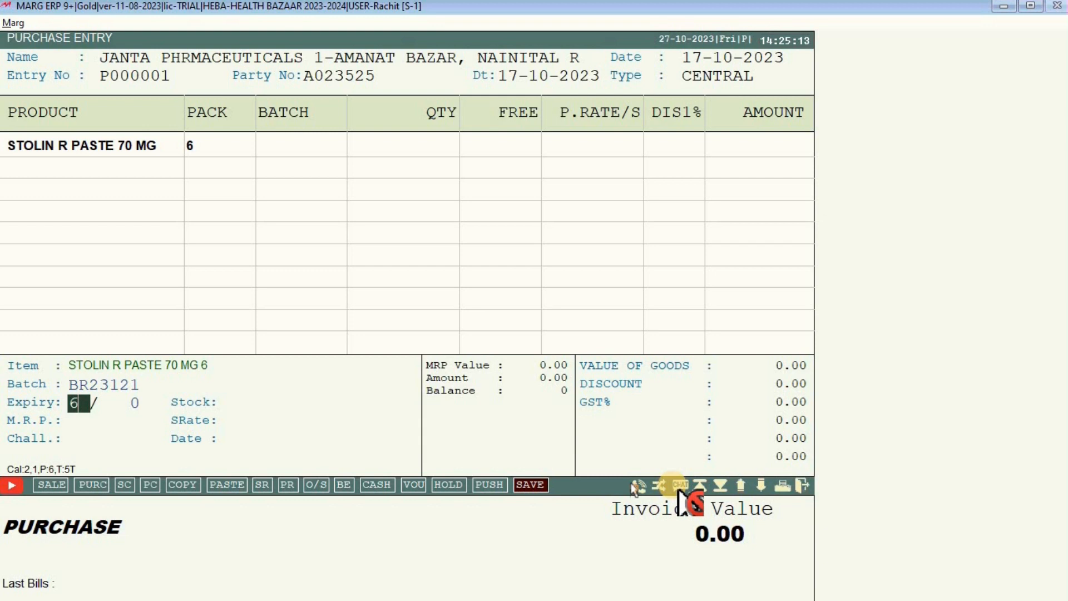
key("Return")
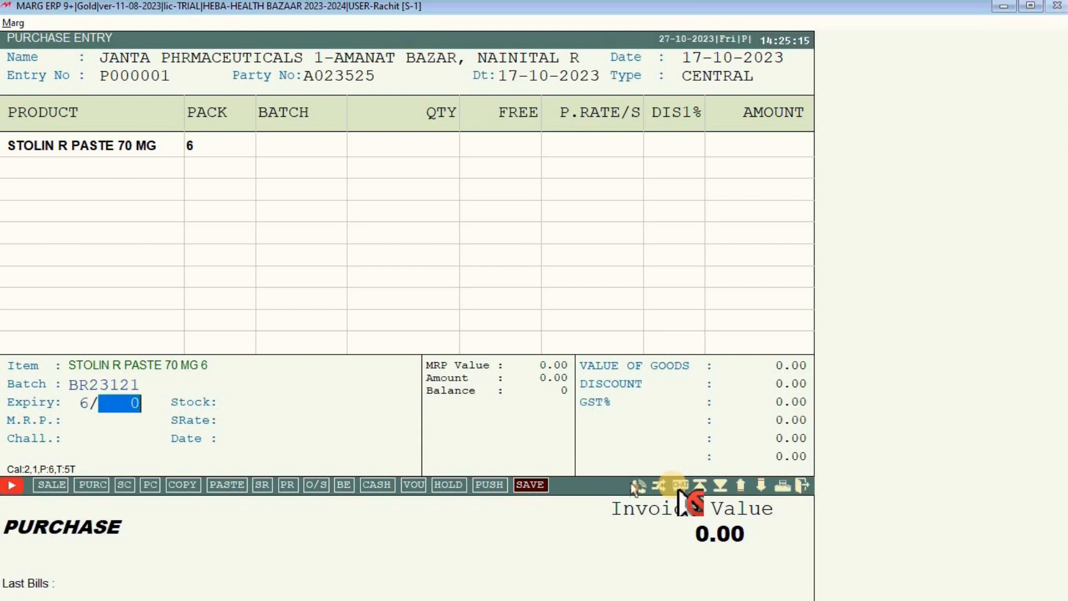
type("2")
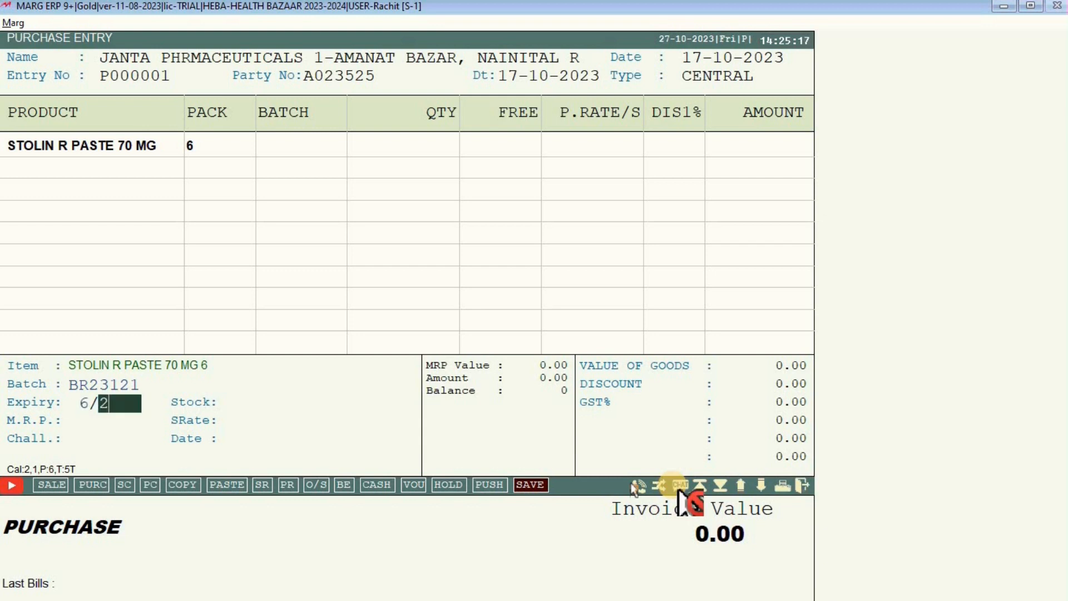
type("5")
key("Return")
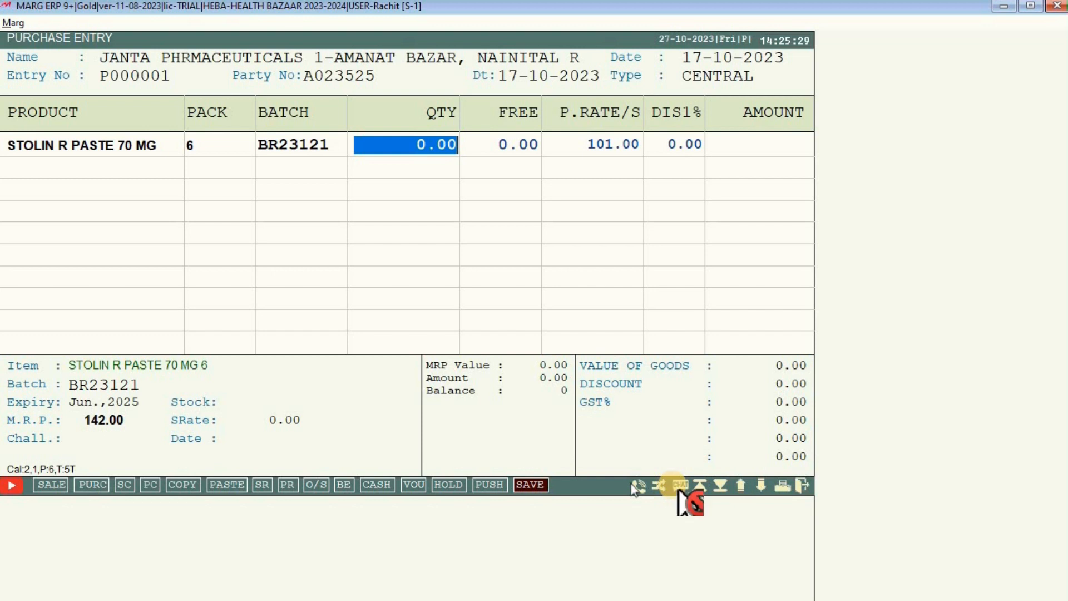
Enter quantity 6, leave free at zero, keep rate 101.00, and apply a 3% discount.
type("6 .")
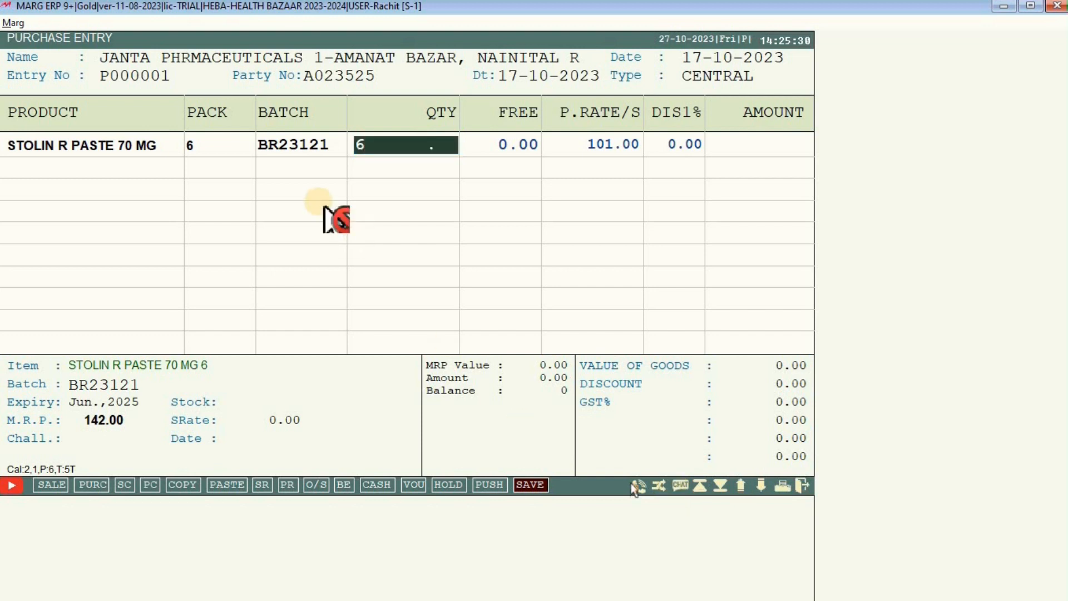
key("Return")
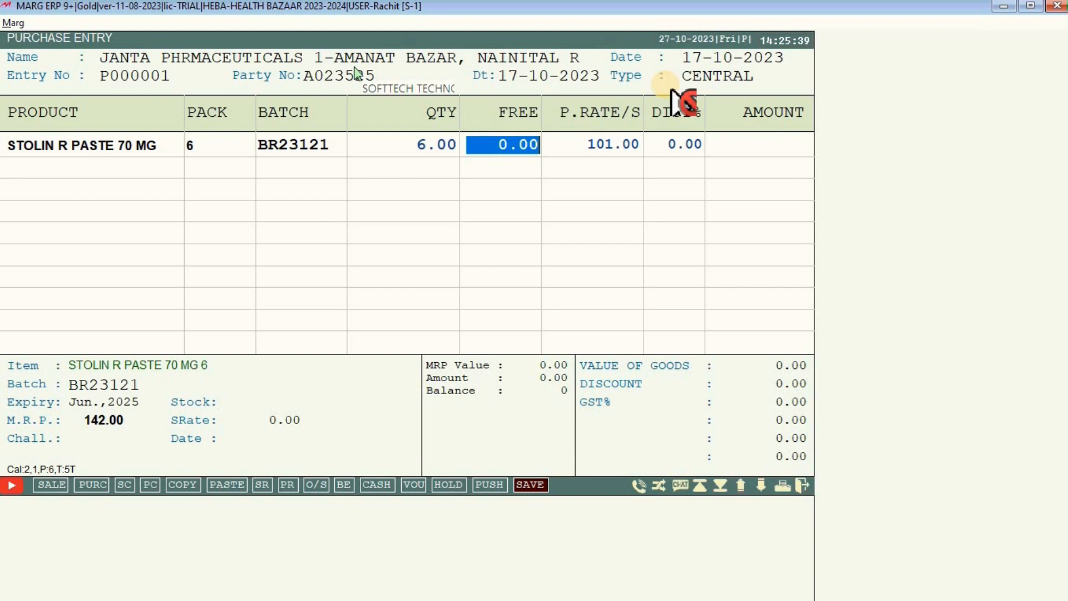
key("Return")
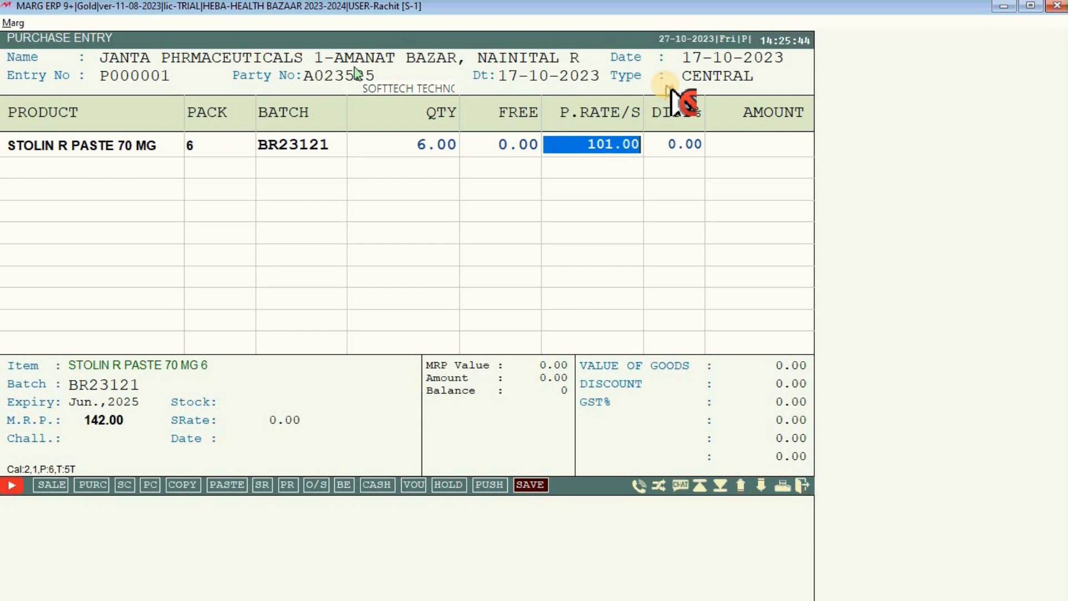
key("Return")
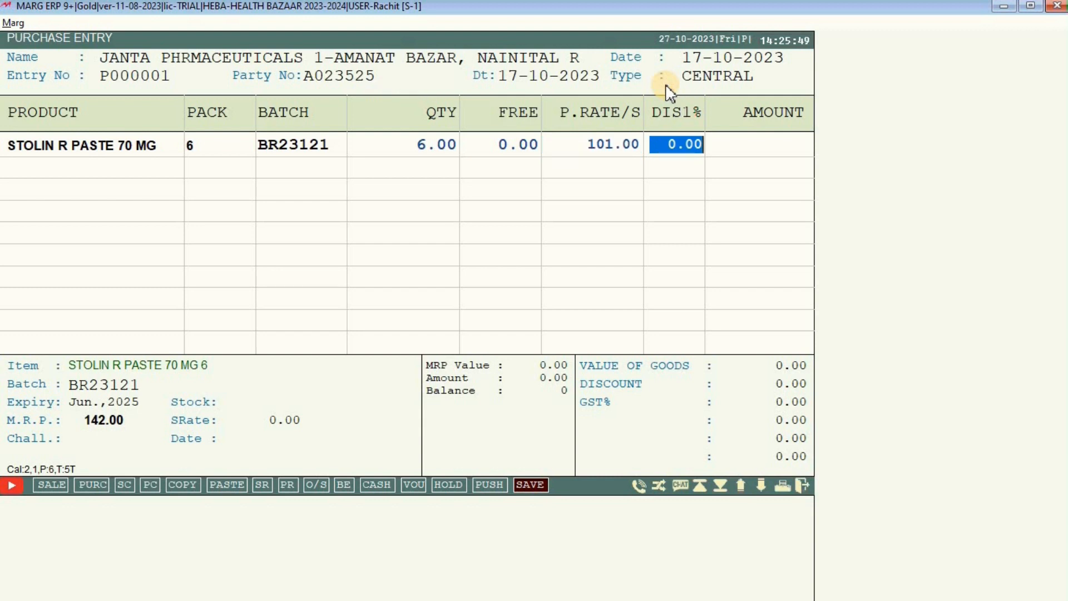
type("3 .")
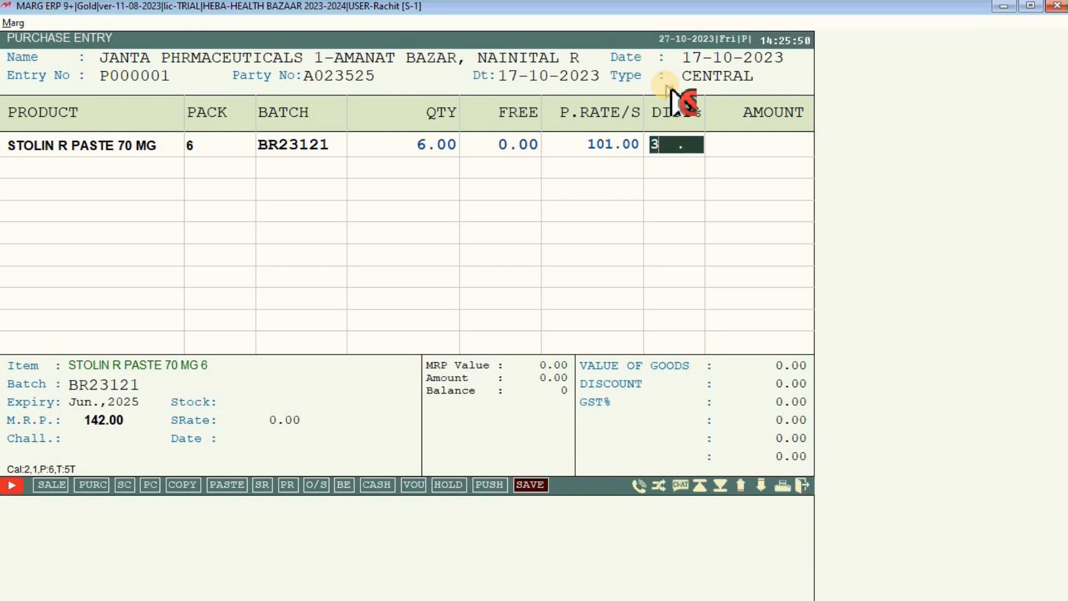
key("Return")
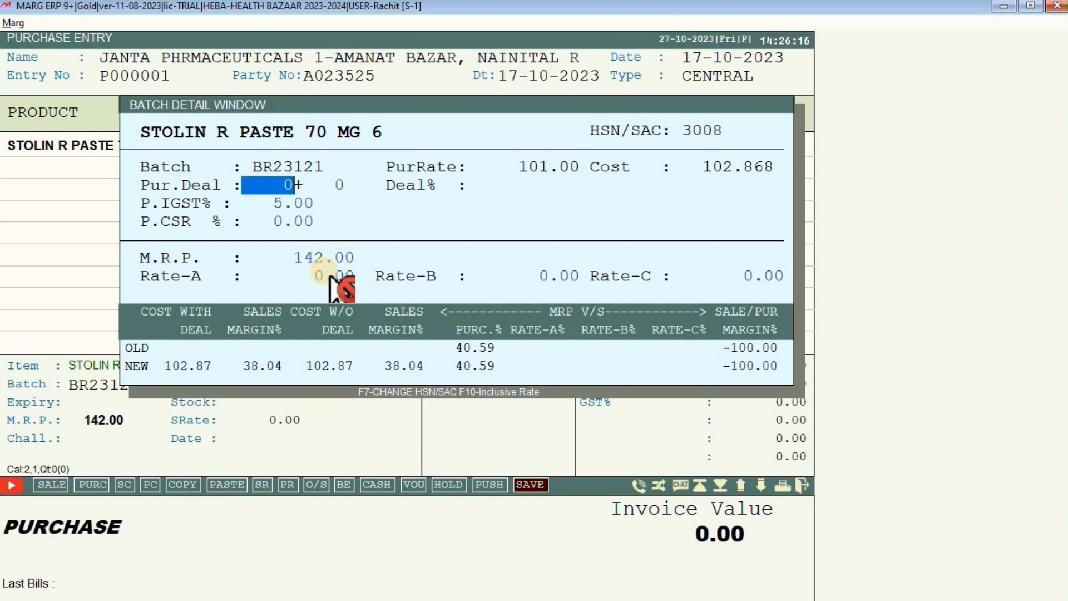
Commit the STOLIN R PASTE line at 617.21 and bring up the item list for another product.
key("Return")
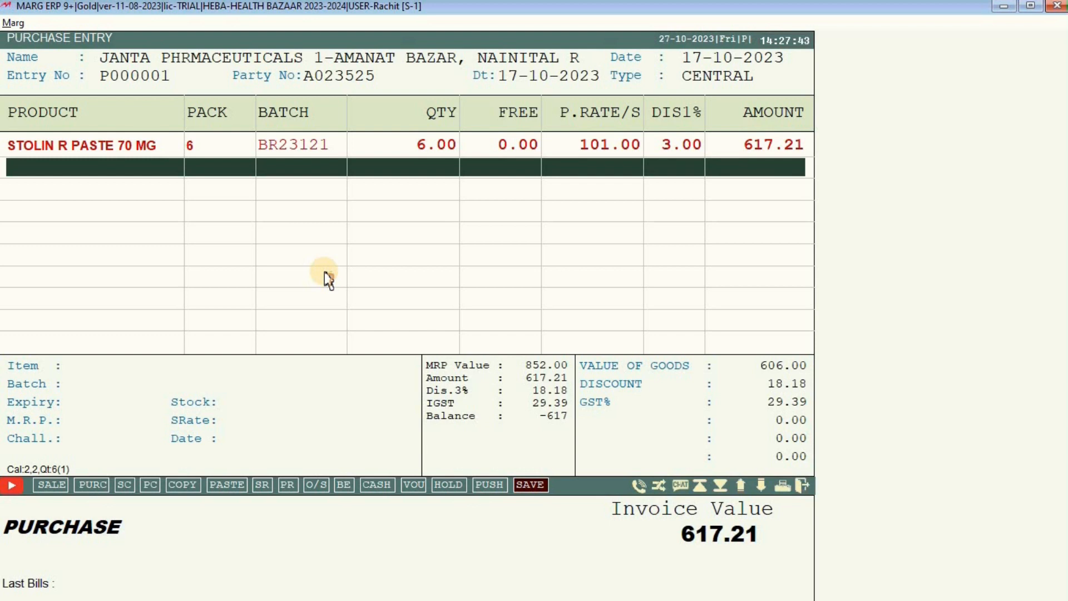
key("ctrl+w")
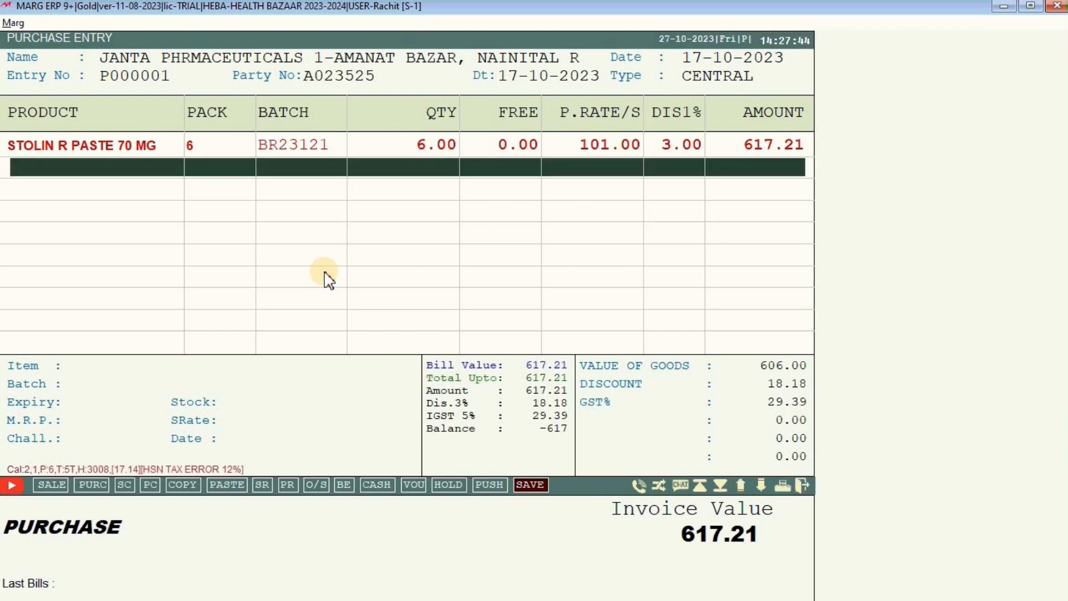
key("Return")
key("Up")
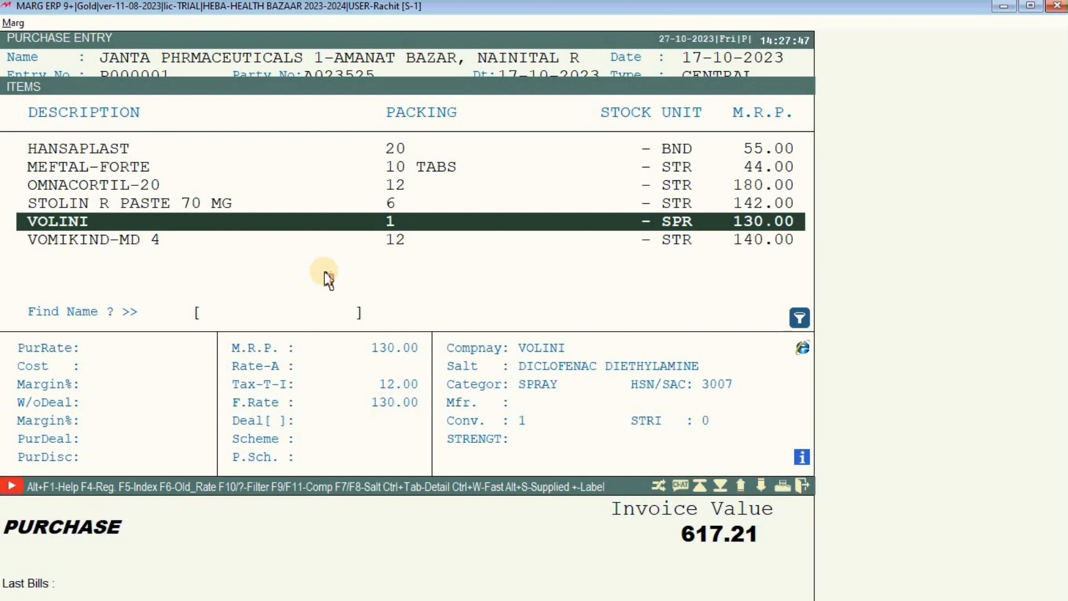
Close the product list, reopen the STOLIN R PASTE line, and set its purchase IGST to 12%.
key("Escape")
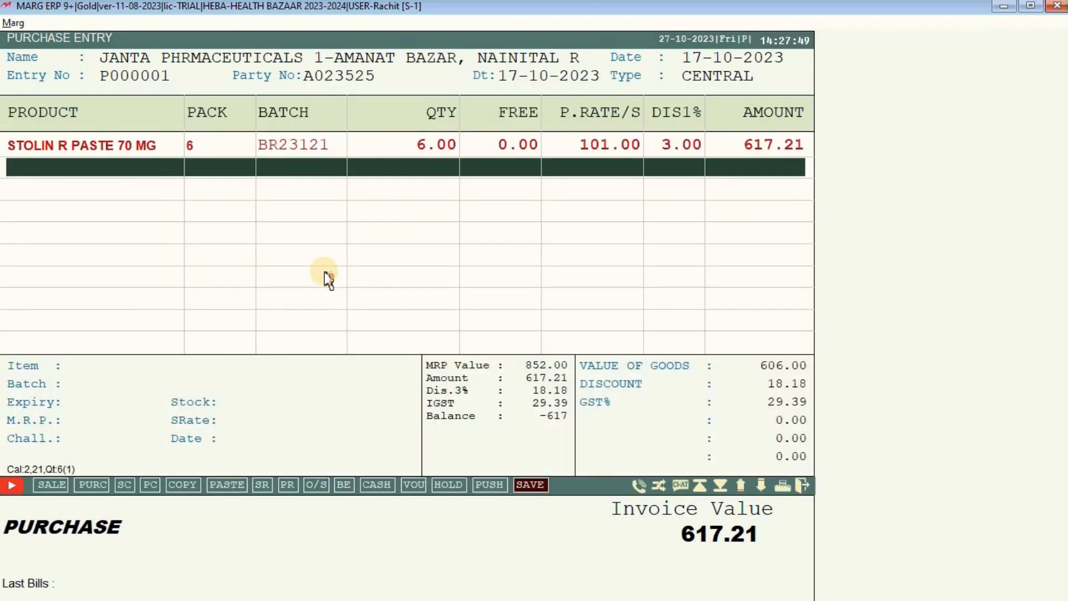
key("Up")
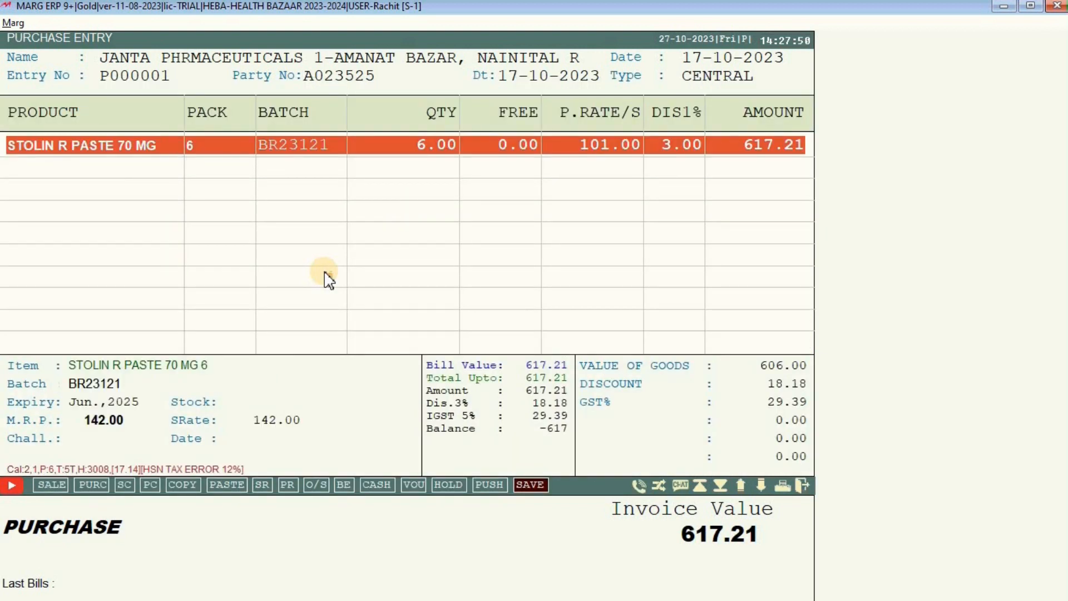
key("Return")
key("Return")
key("Return")
key("Return")
key("Return")
key("Return")
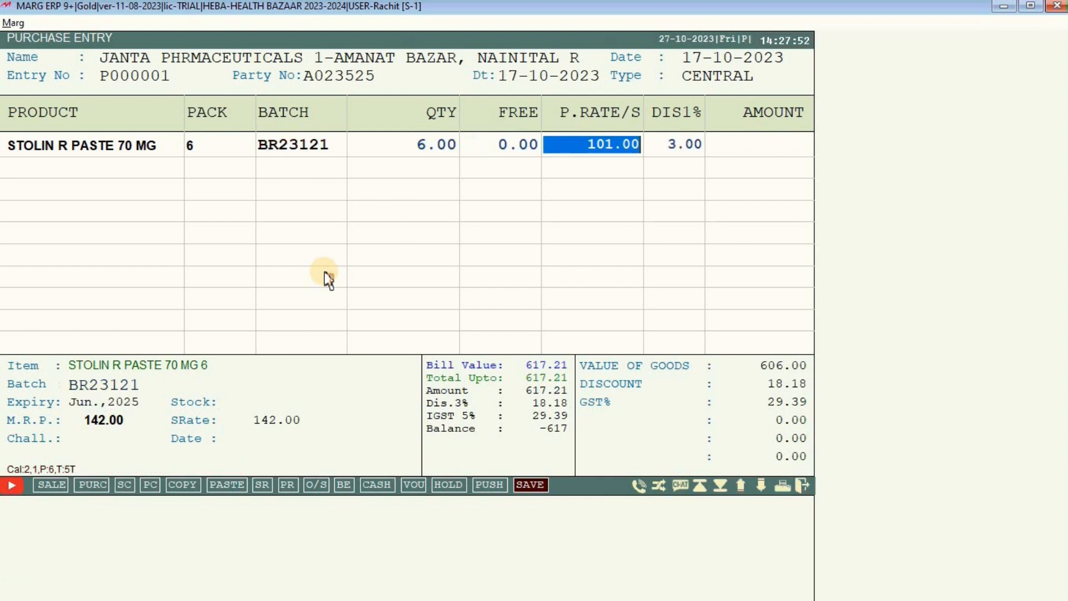
key("Return")
key("Return")
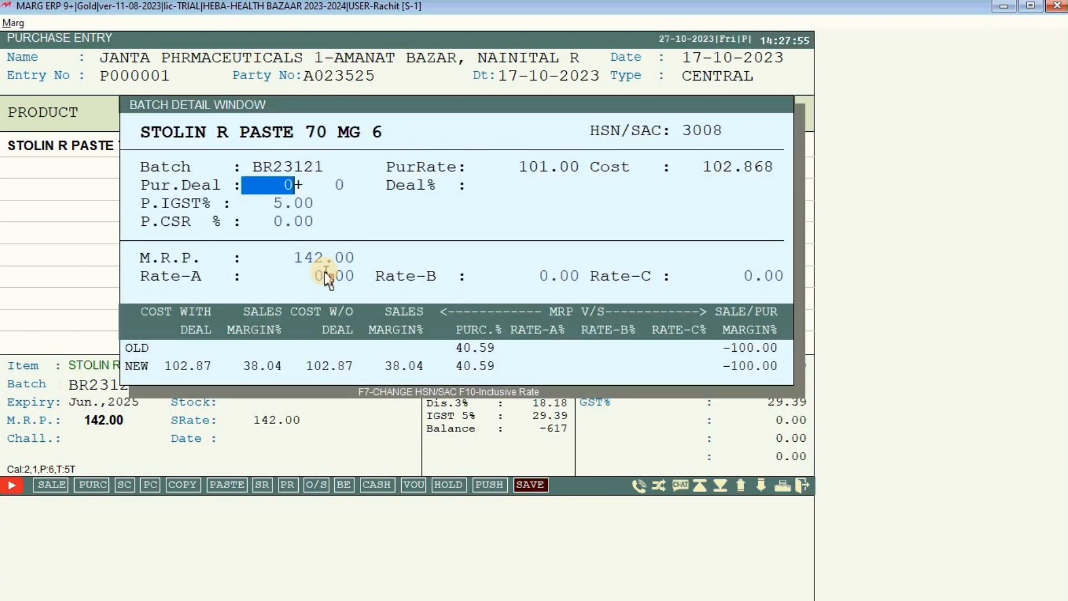
key("Return")
key("Return")
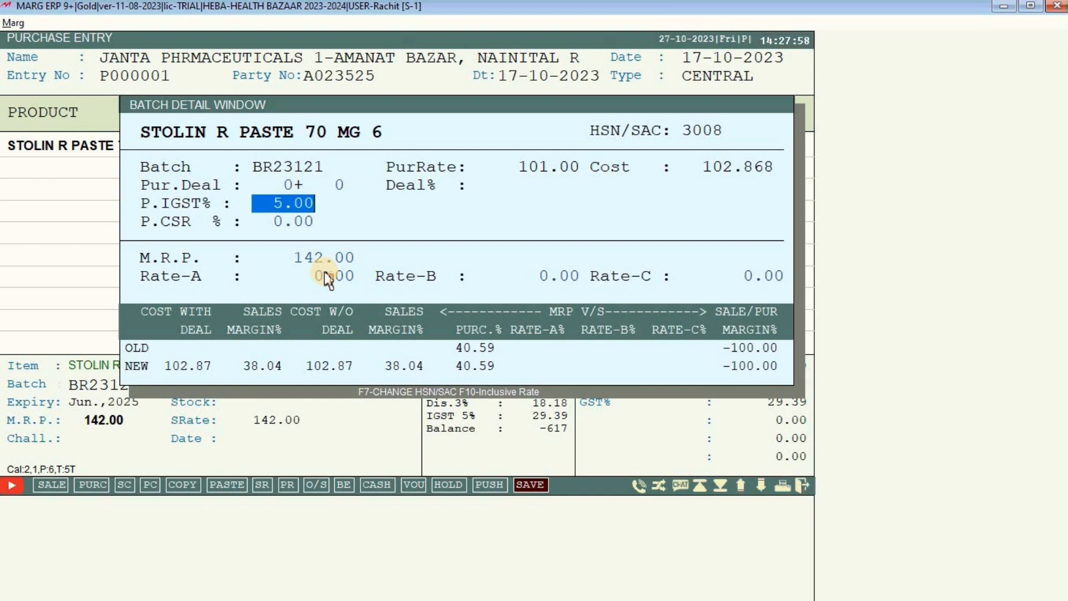
type("12 .")
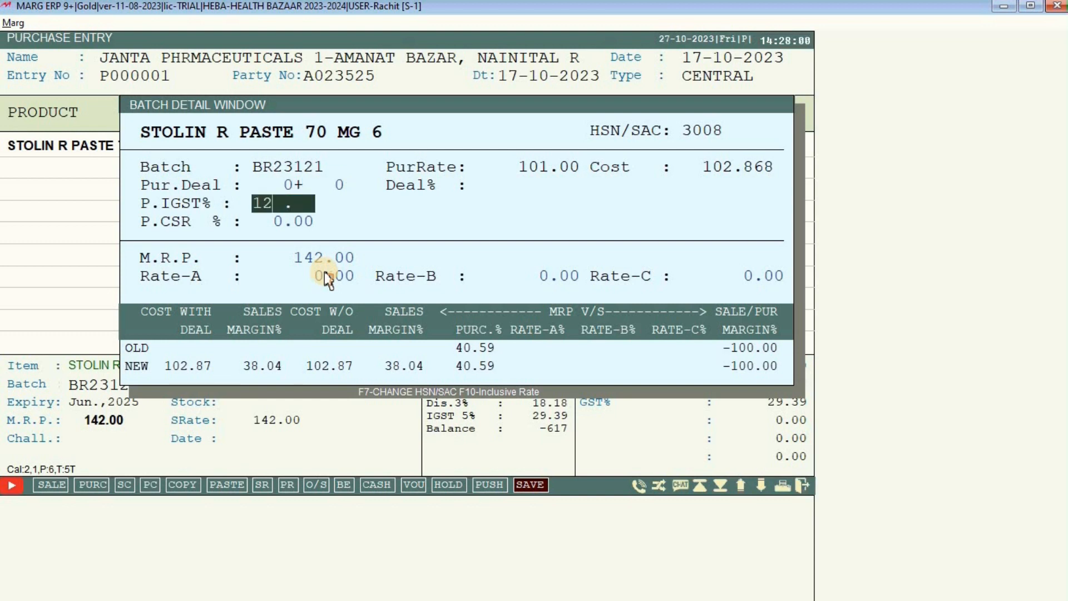
key("Return")
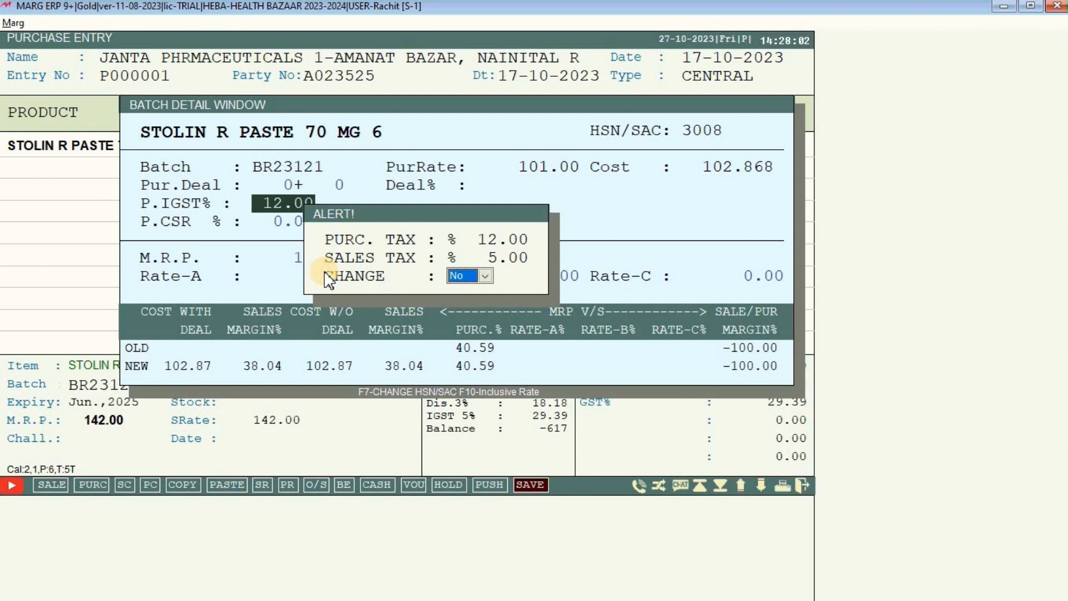
Accept the tax change with SGST 6% and CGST 6%, HSN/SAC 3008, and M.R.P. 142.00.
key("y")
key("Return")
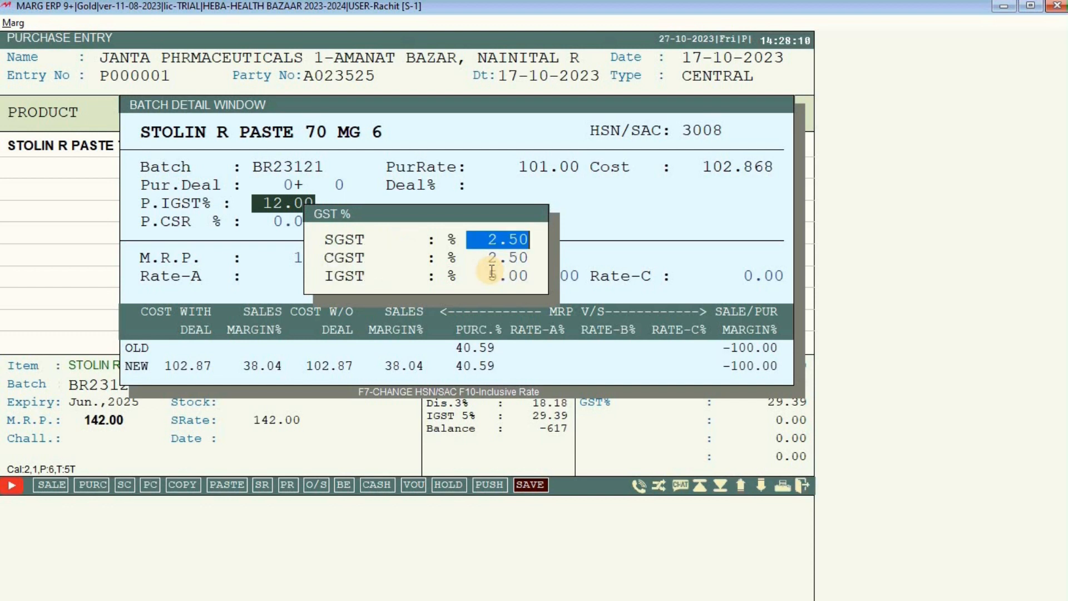
type("6")
key("Return")
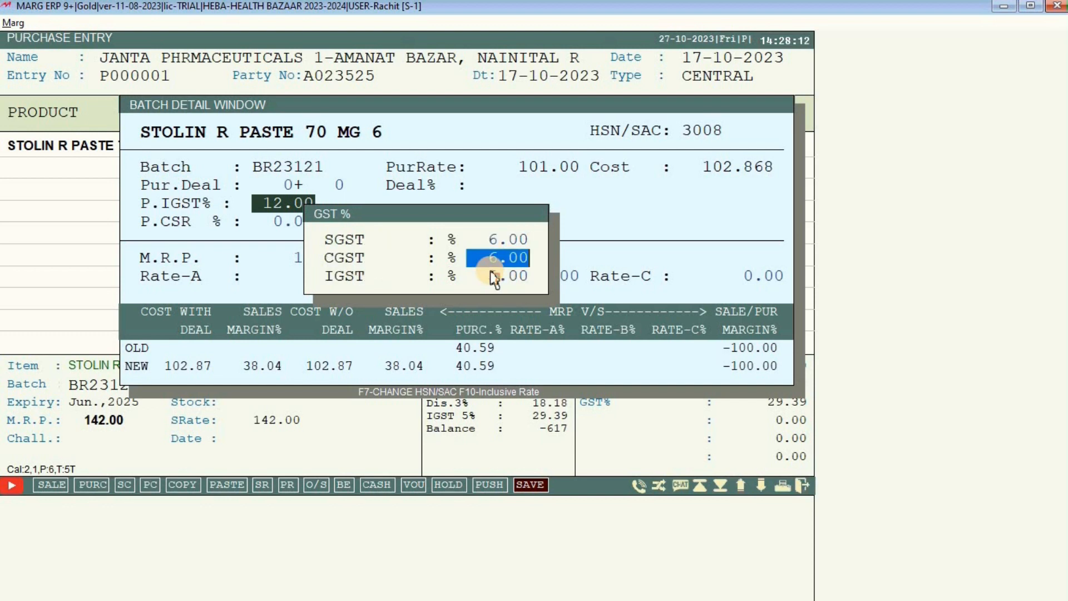
key("Return")
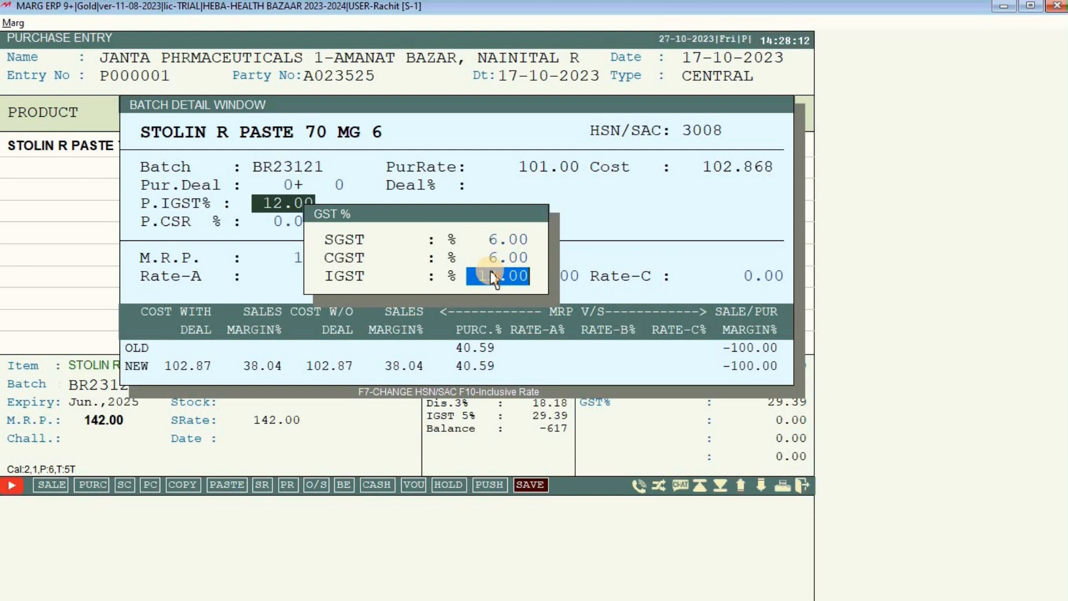
key("Return")
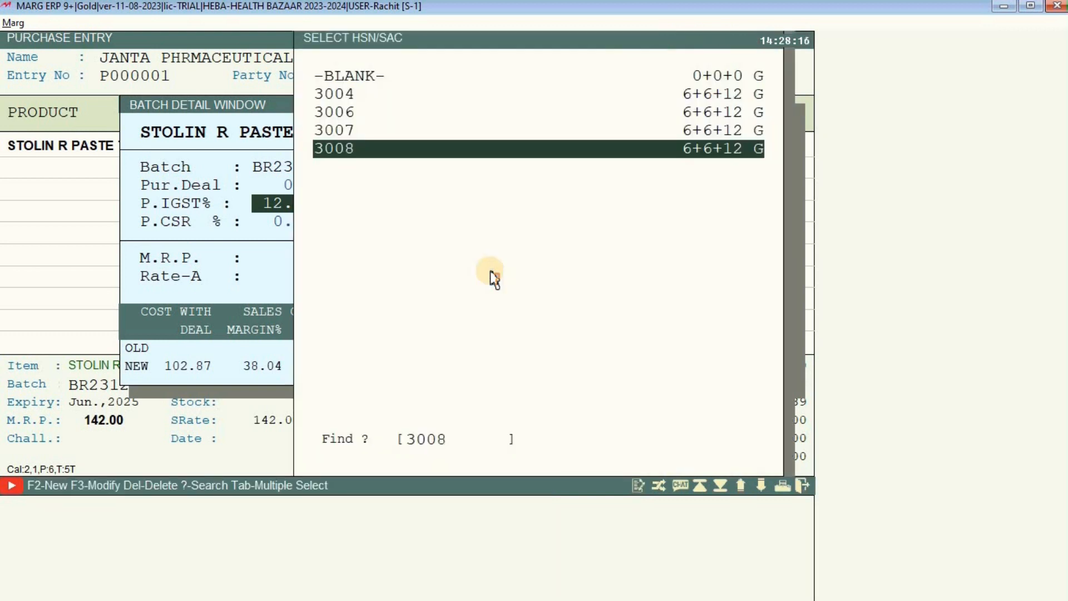
key("Return")
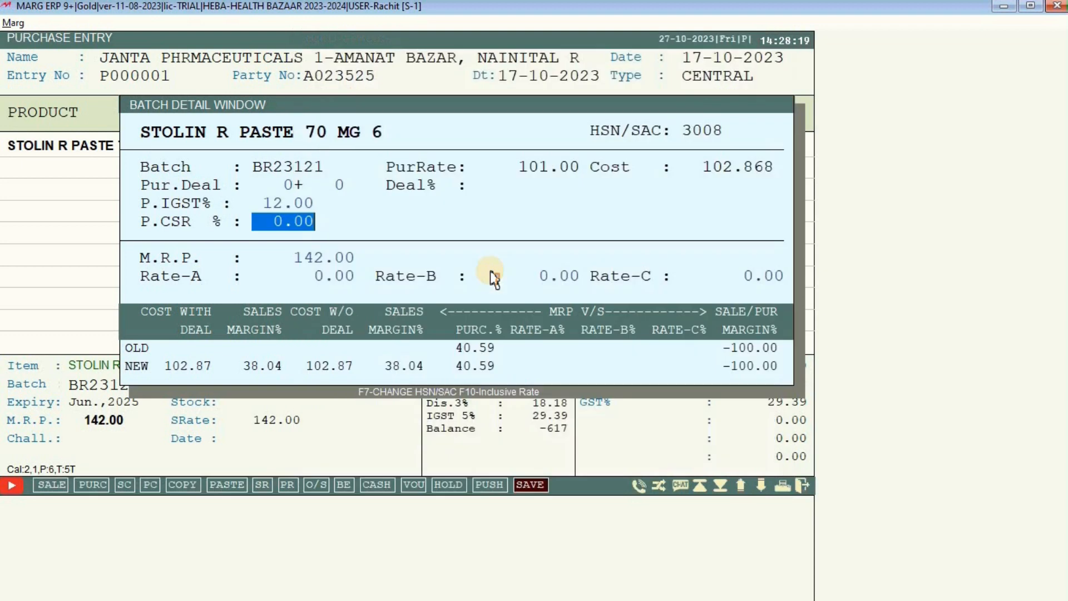
key("Return")
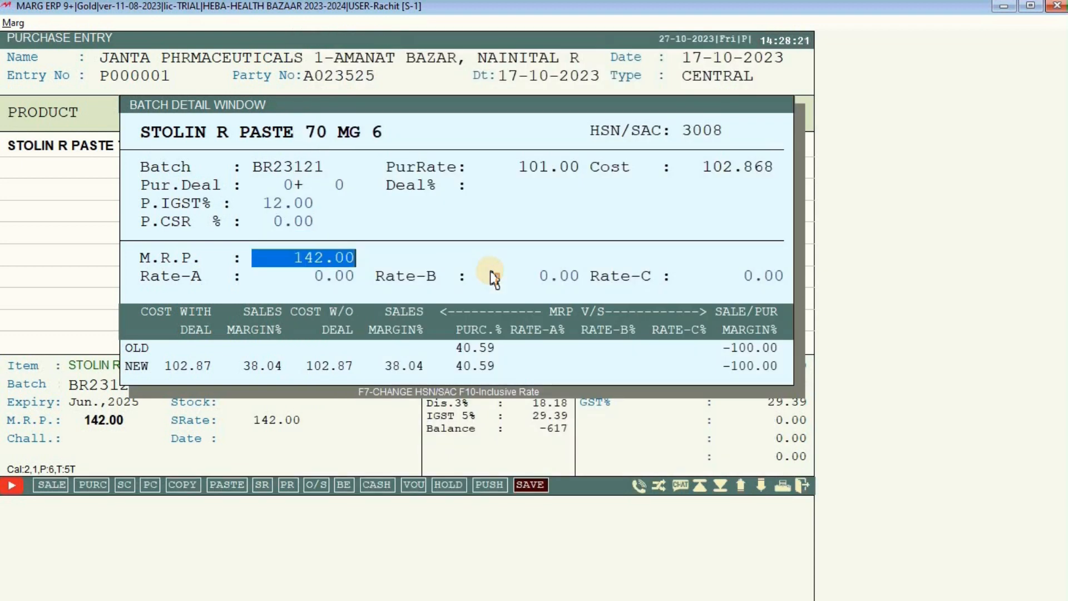
key("Return")
key("Return")
key("Return")
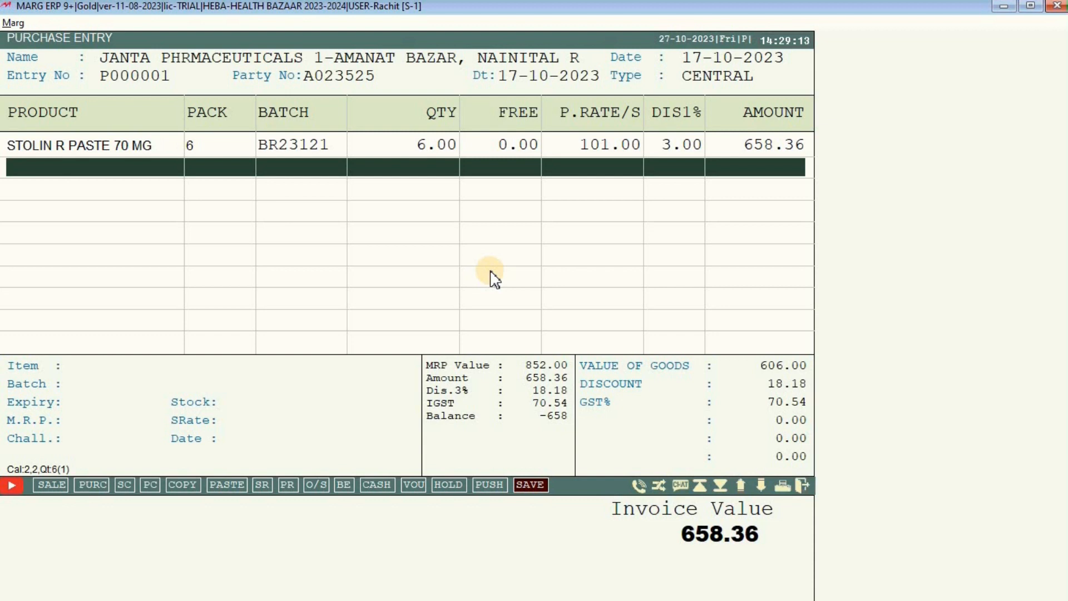
Close the accidental Sale Entry, reopen the bill's product list, and start a new product with F2.
key("Return")
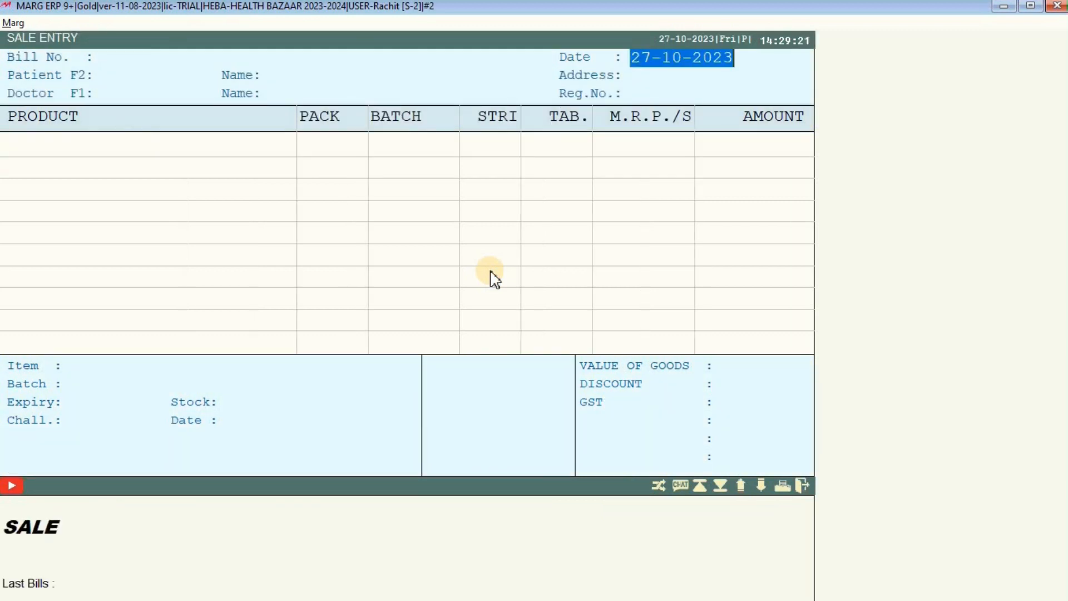
key("Escape")
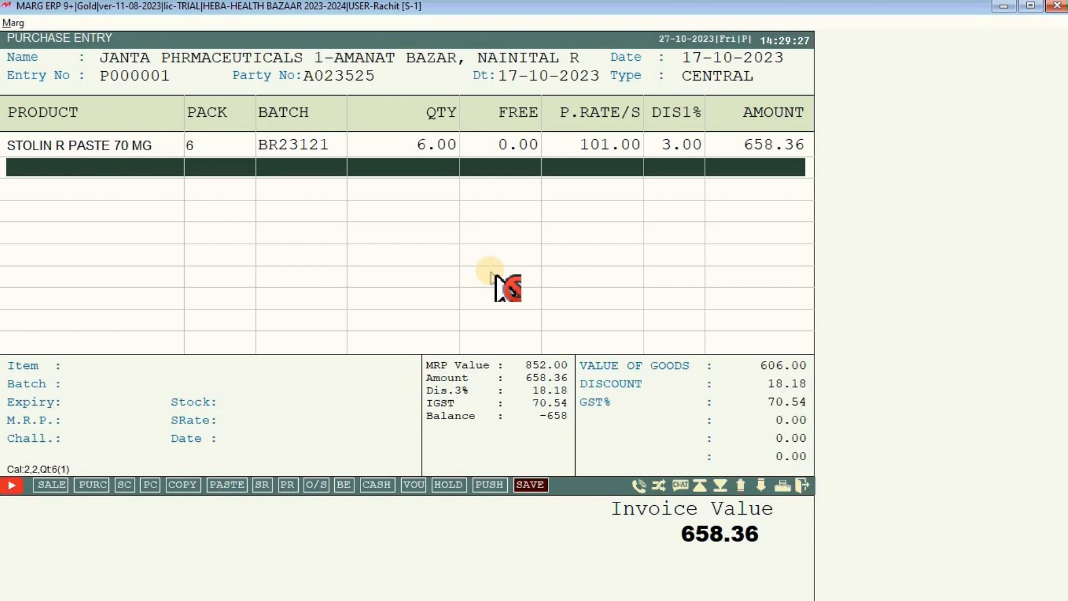
key("Return")
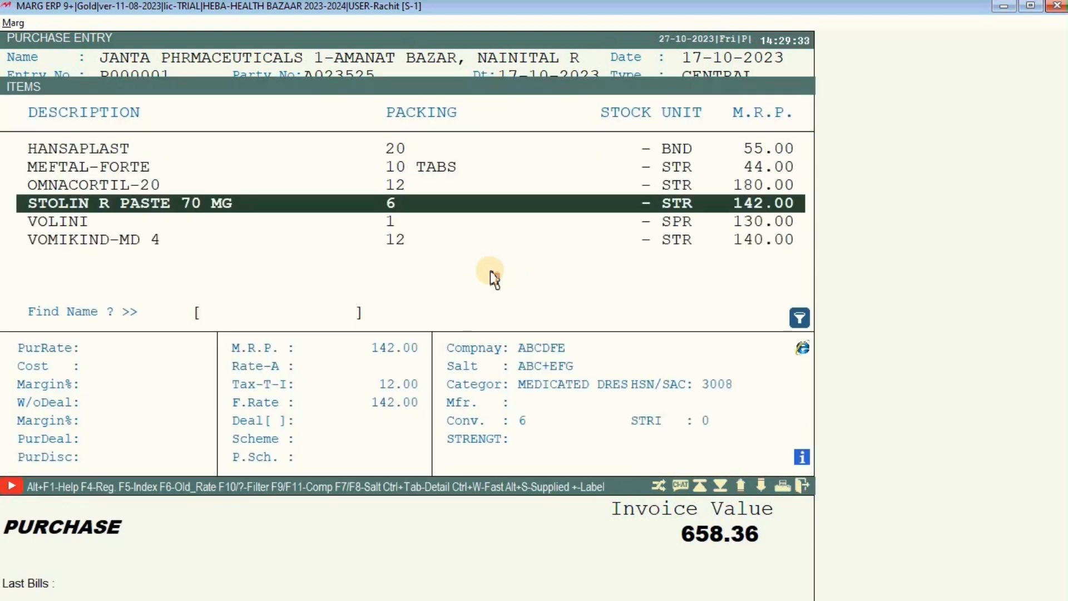
key("F2")
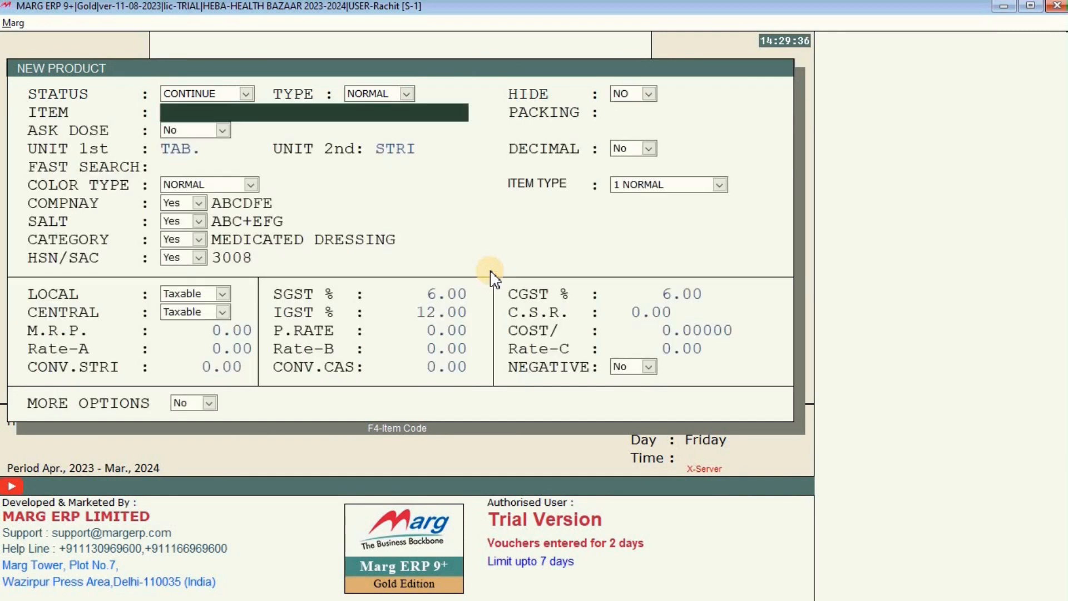
Enter the product name STOLIN GUM PAINT 15ML and keep the dose prompt set to No.
type("stol")
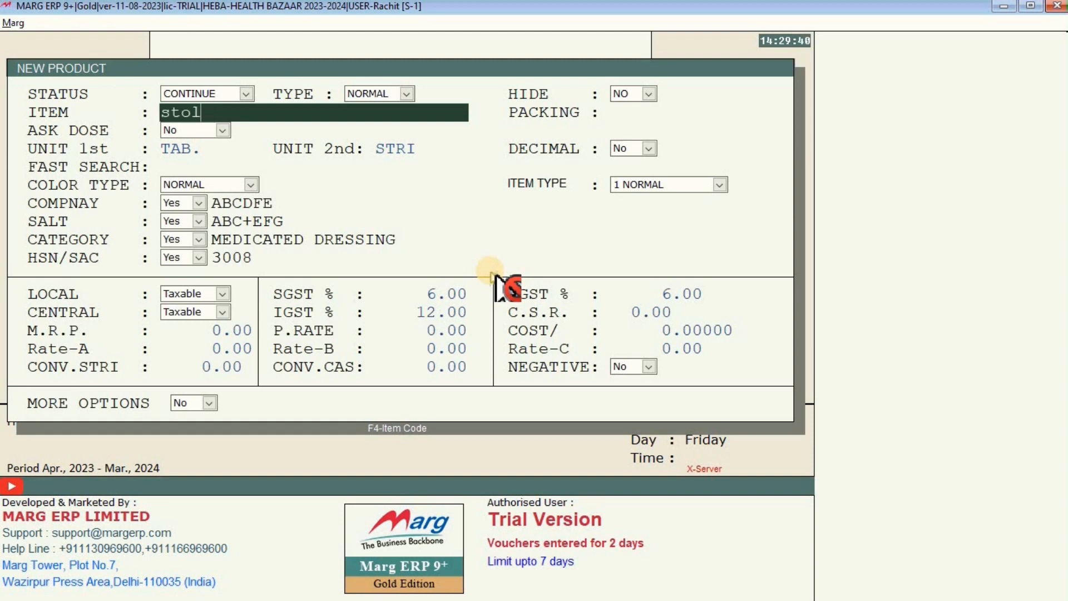
type("in gum p")
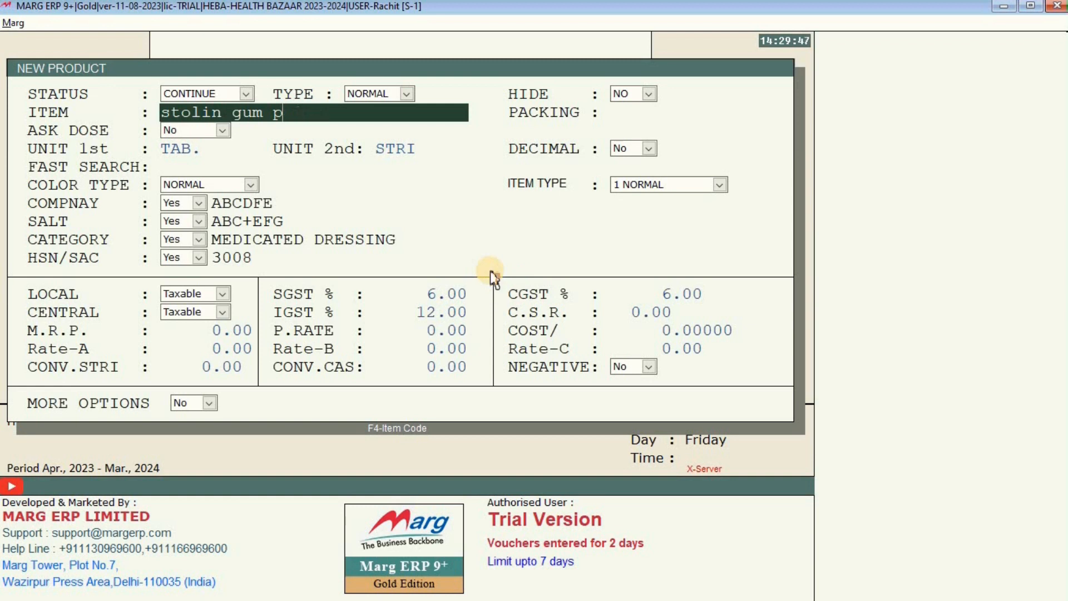
key("BackSpace")
key("BackSpace")
key("BackSpace")
key("BackSpace")
key("BackSpace")
key("BackSpace")
key("BackSpace")
key("BackSpace")
key("BackSpace")
key("BackSpace")
key("BackSpace")
key("BackSpace")
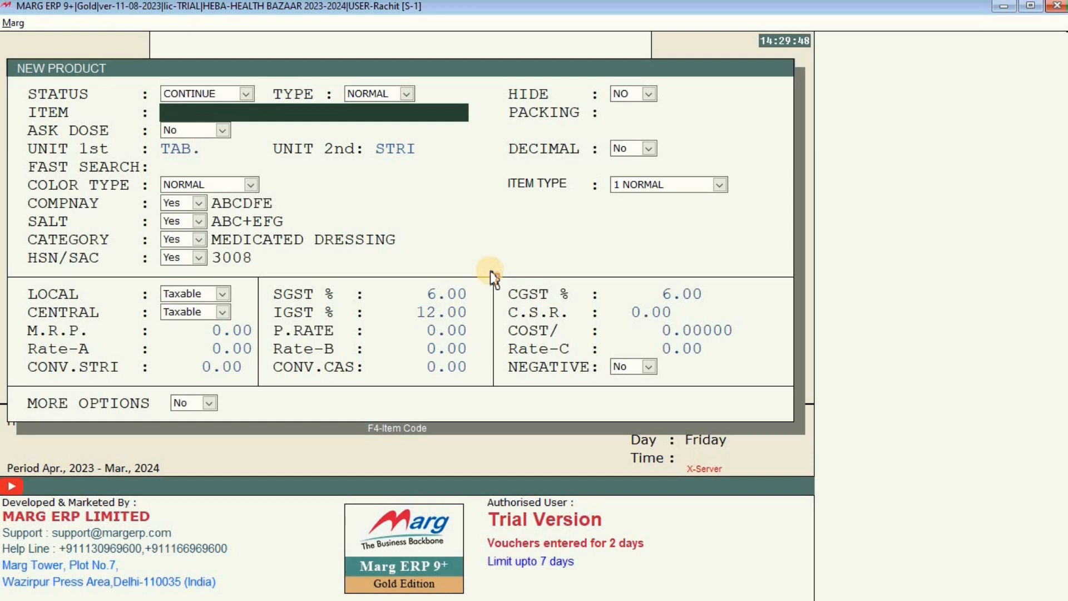
type("STO")
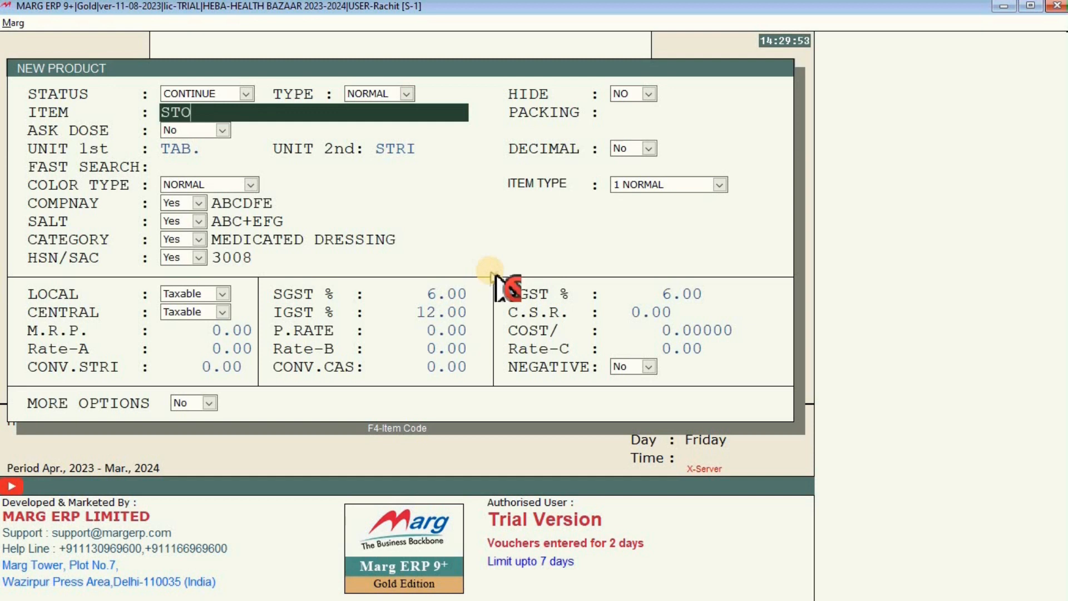
type("LIN GUM PAINT 15ML")
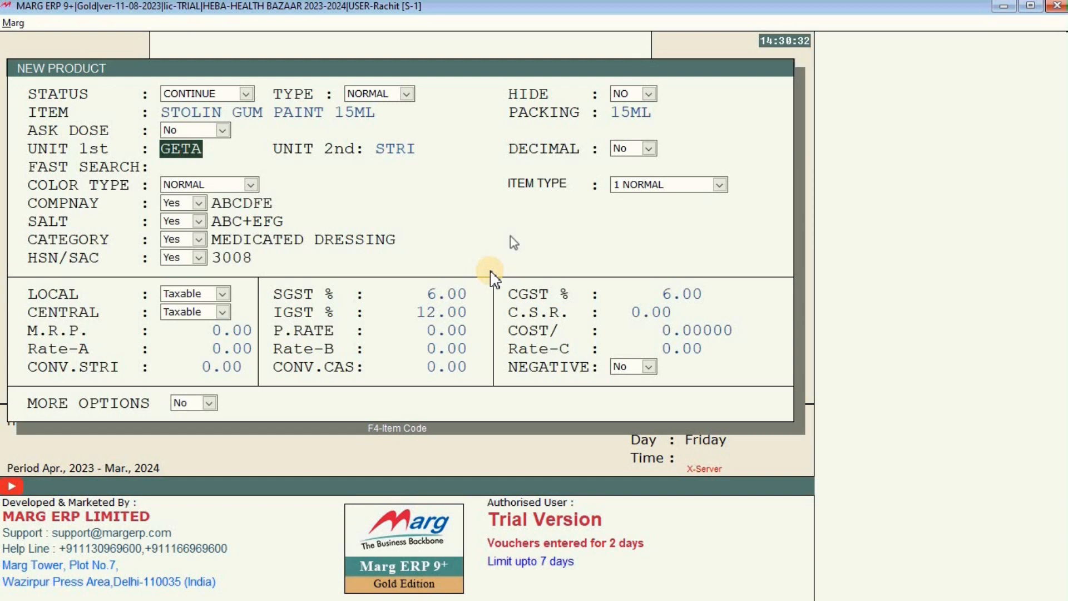
key("Up")
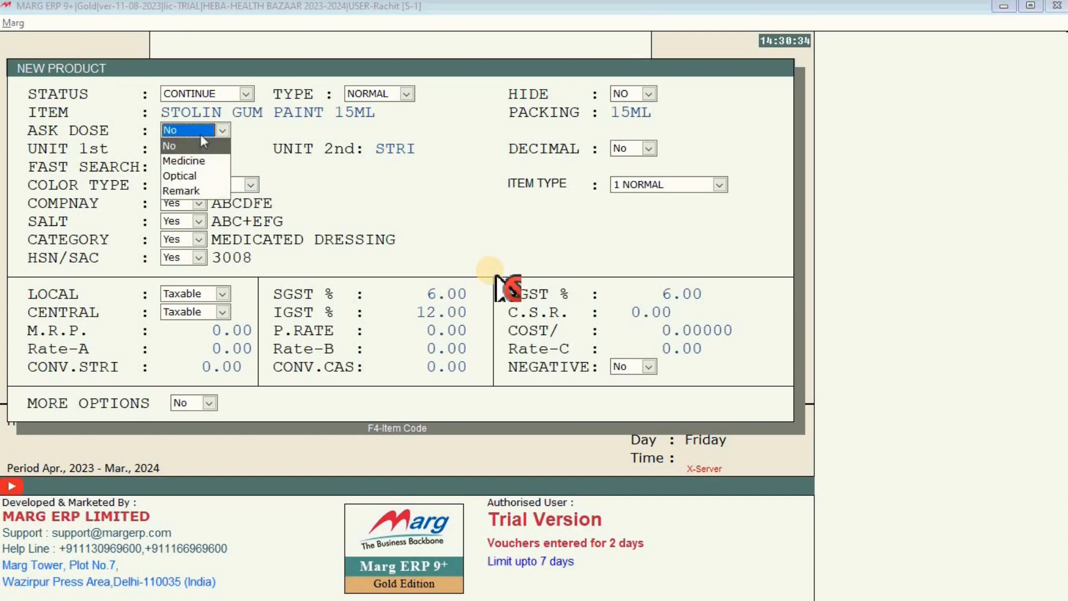
left_click(222, 152)
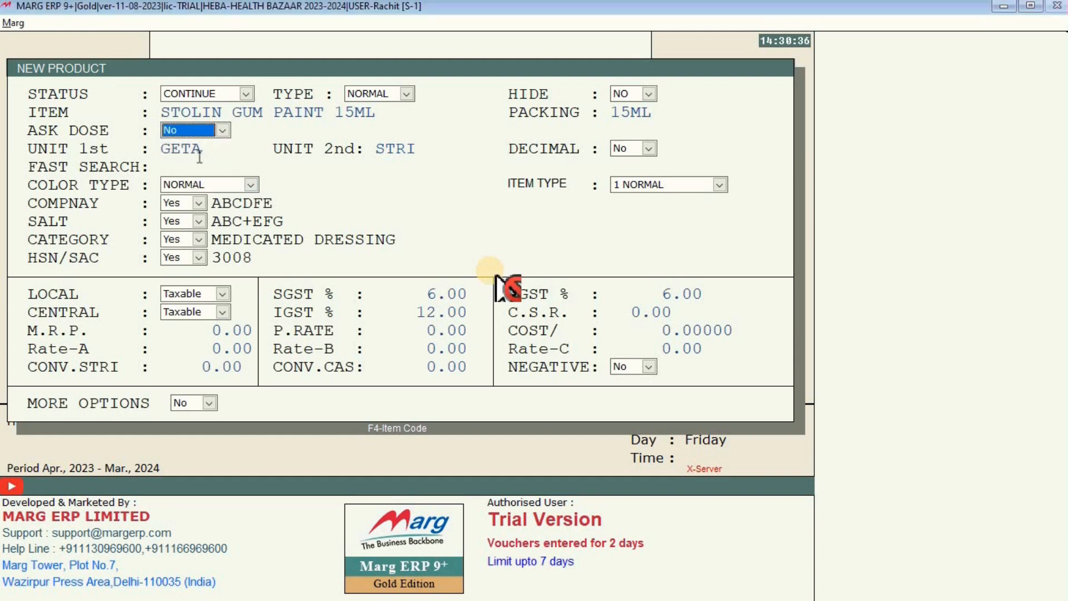
key("Return")
Replace the GETA first unit with SYP and correct the second unit from SYPS to SYP.
left_click_drag(204, 150, 173, 155)
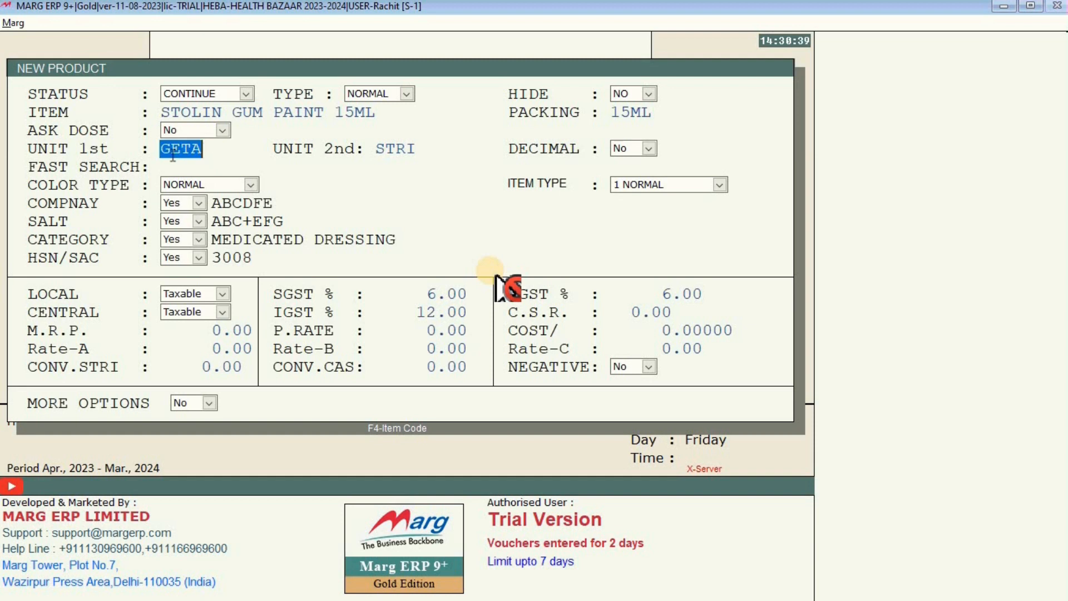
type("SYP")
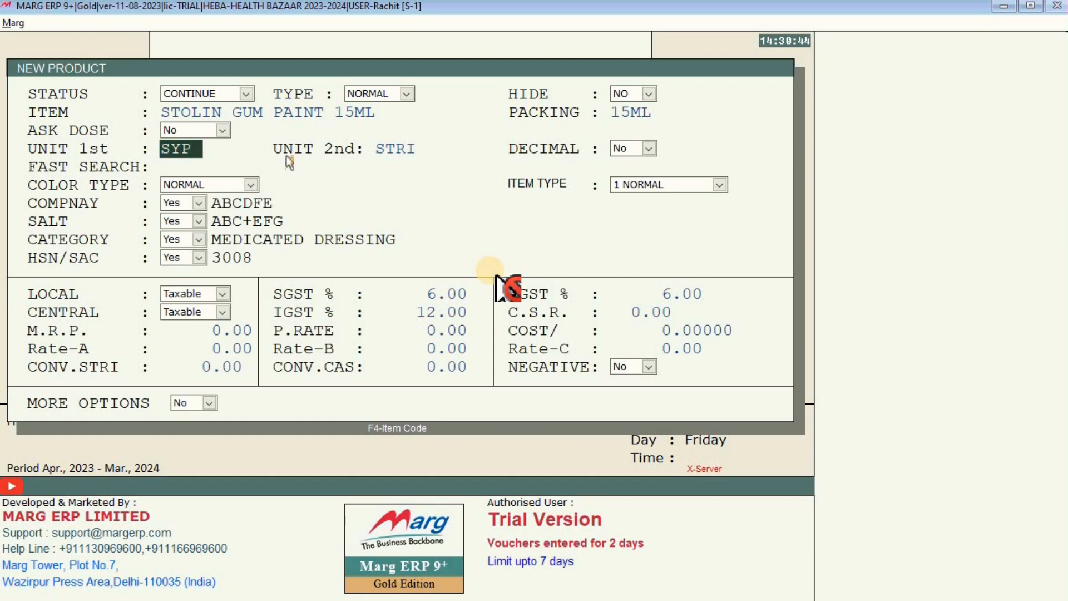
key("Return")
type("S")
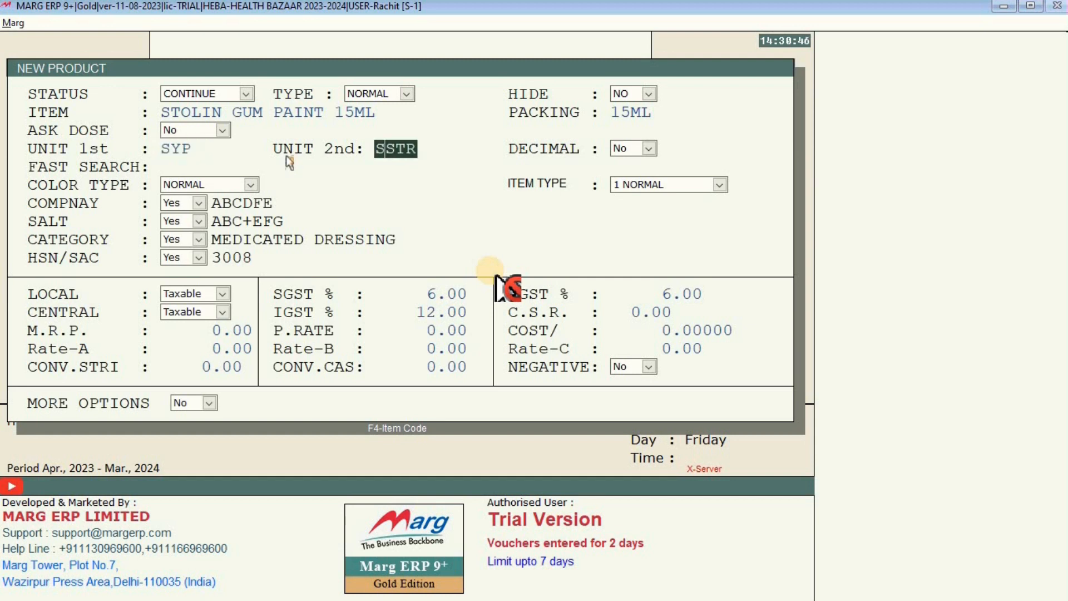
type("YPS")
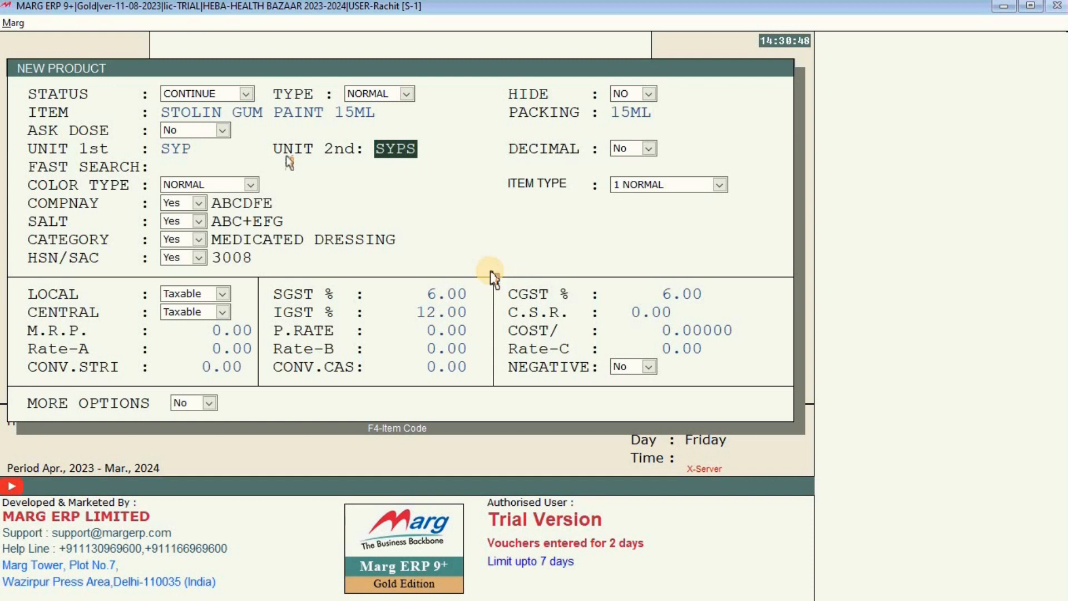
key("Return")
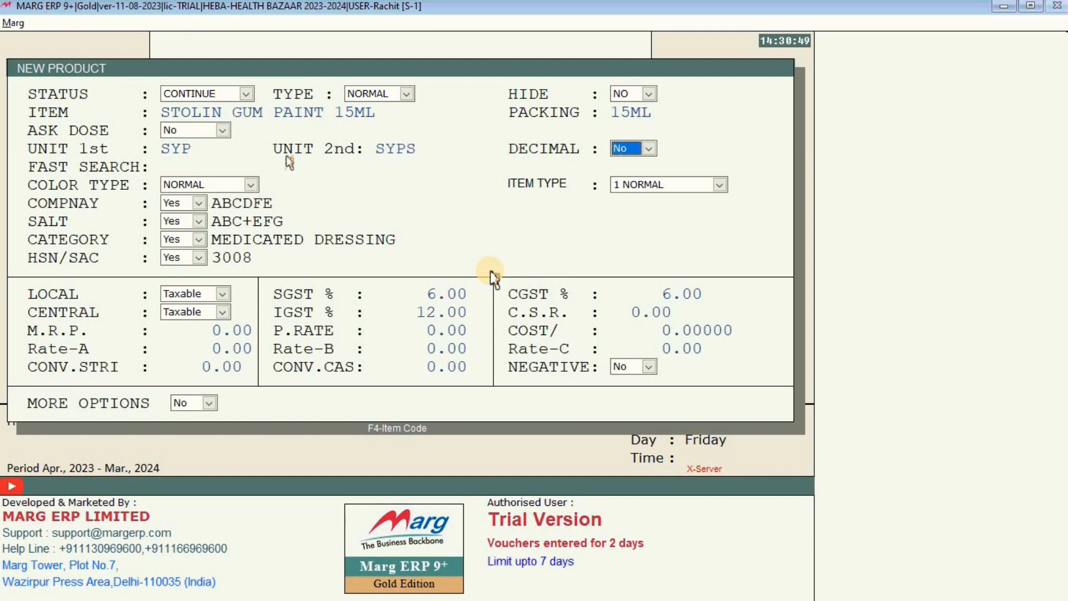
key("Up")
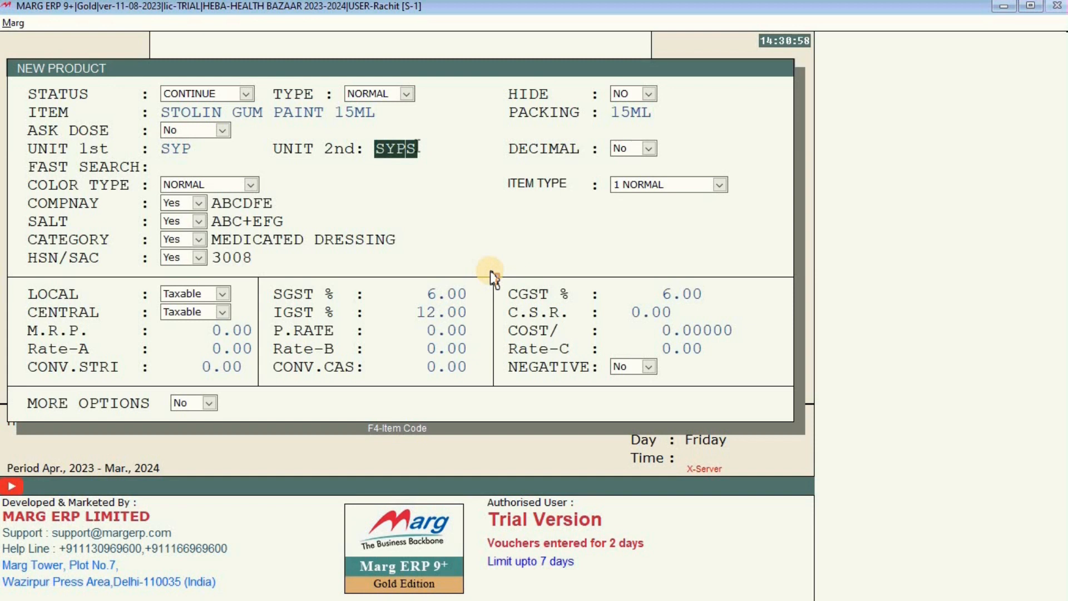
key("BackSpace")
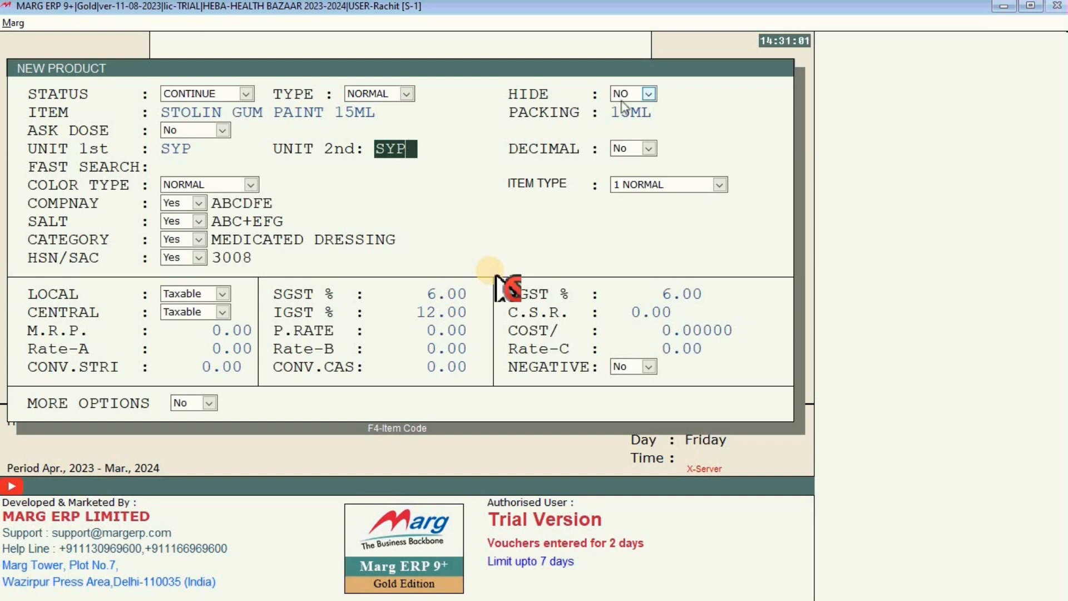
Keep the default category and SGST 6.00 settings, enter M.R.P. 105.75 and purchase rate 75.54, and save.
key("Return")
key("Return")
key("Return")
key("Return")
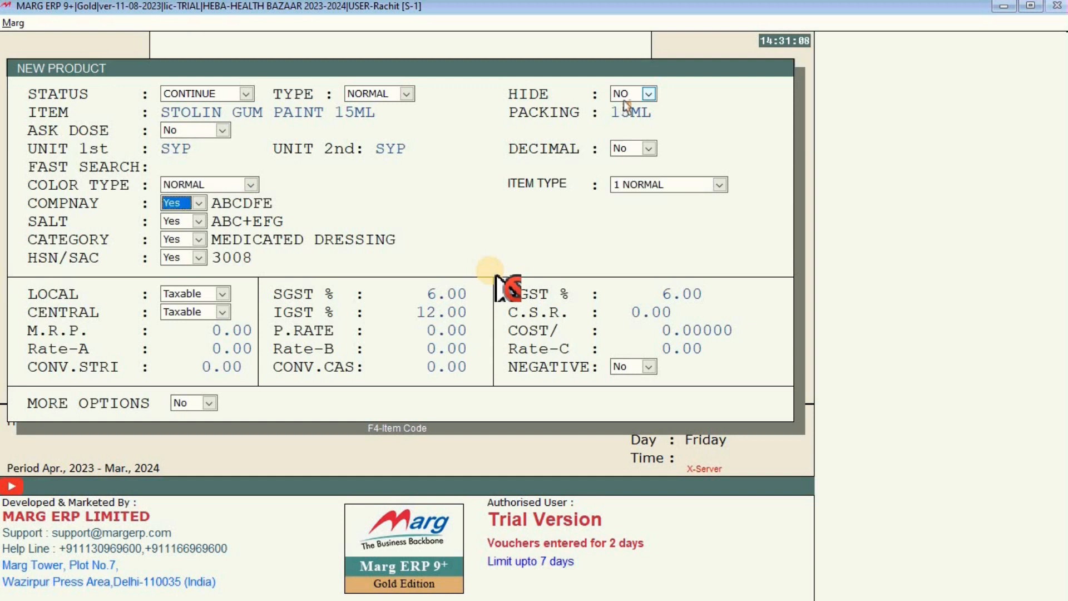
key("Return")
key("Return")
key("Return")
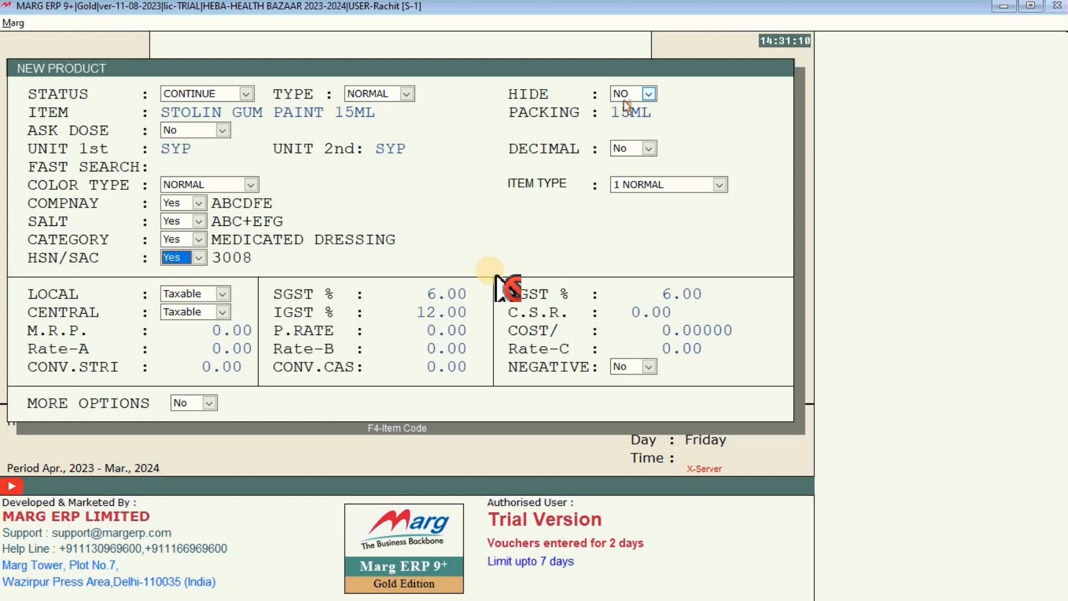
key("Return")
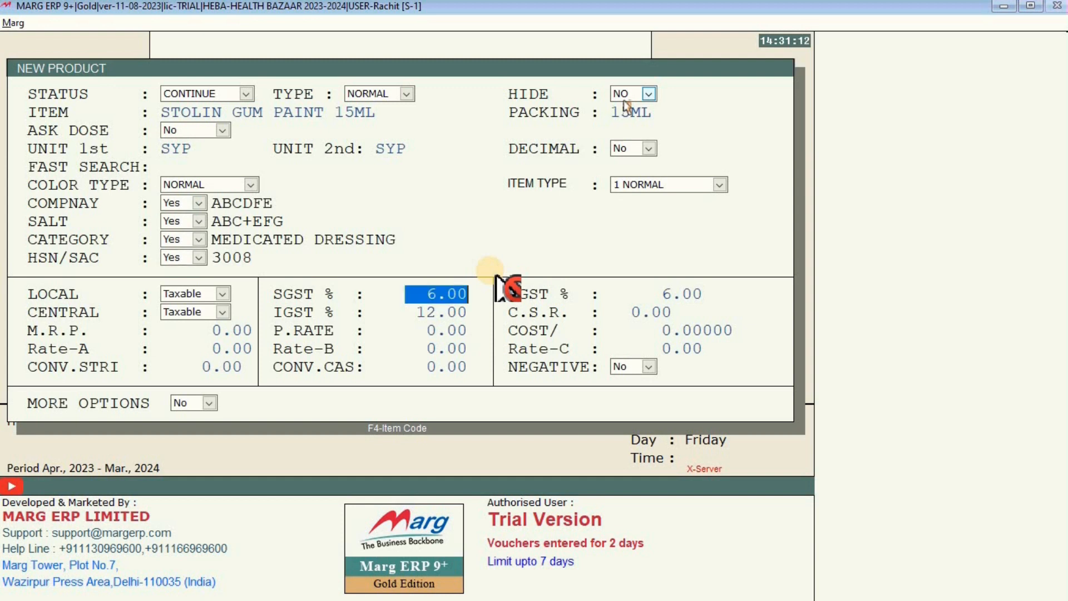
key("Return")
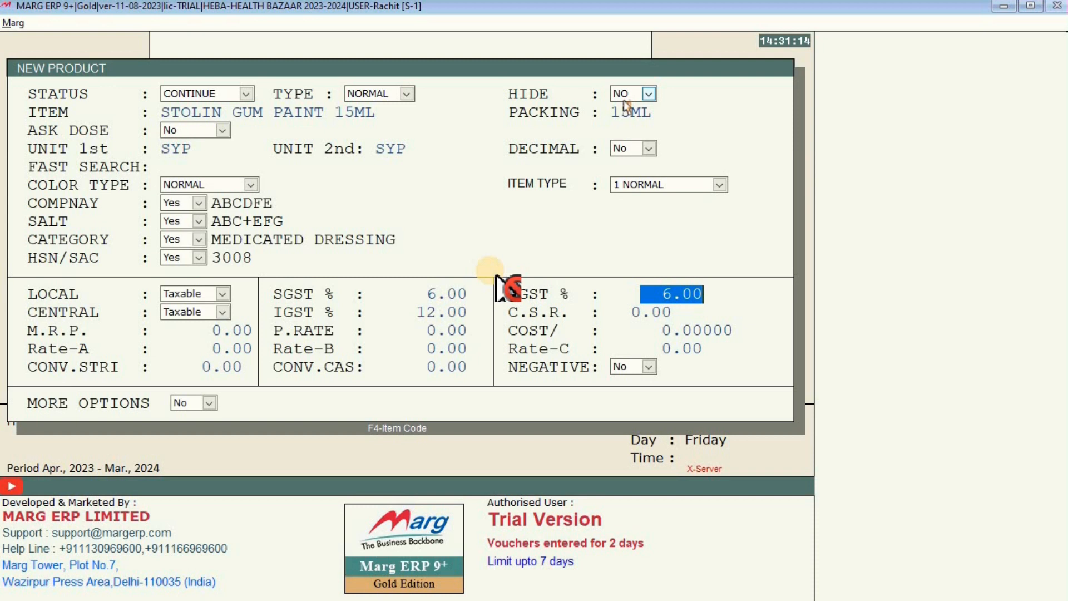
key("Return")
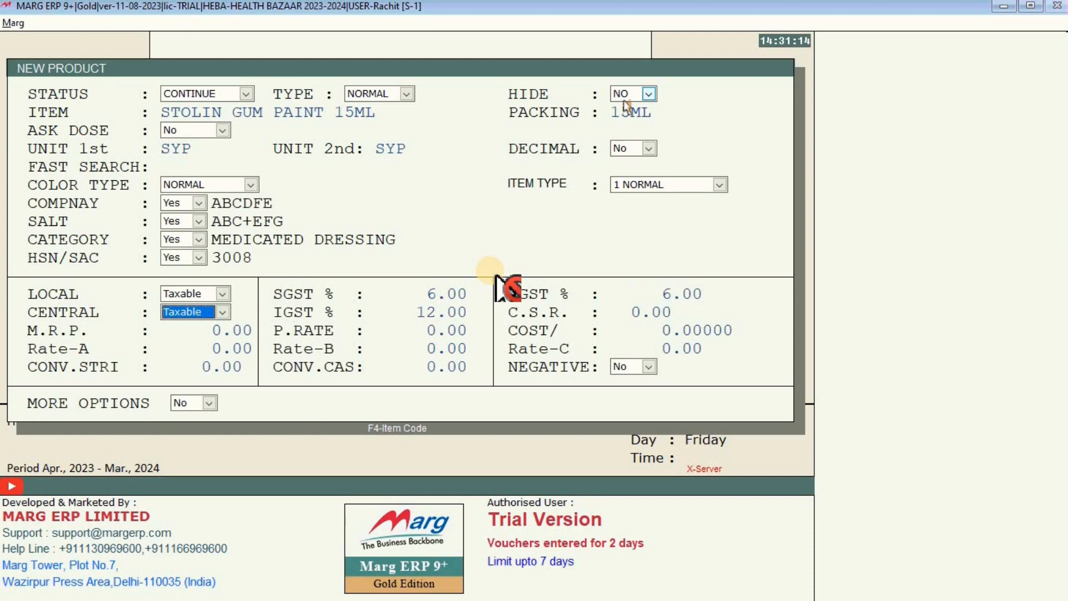
key("Return")
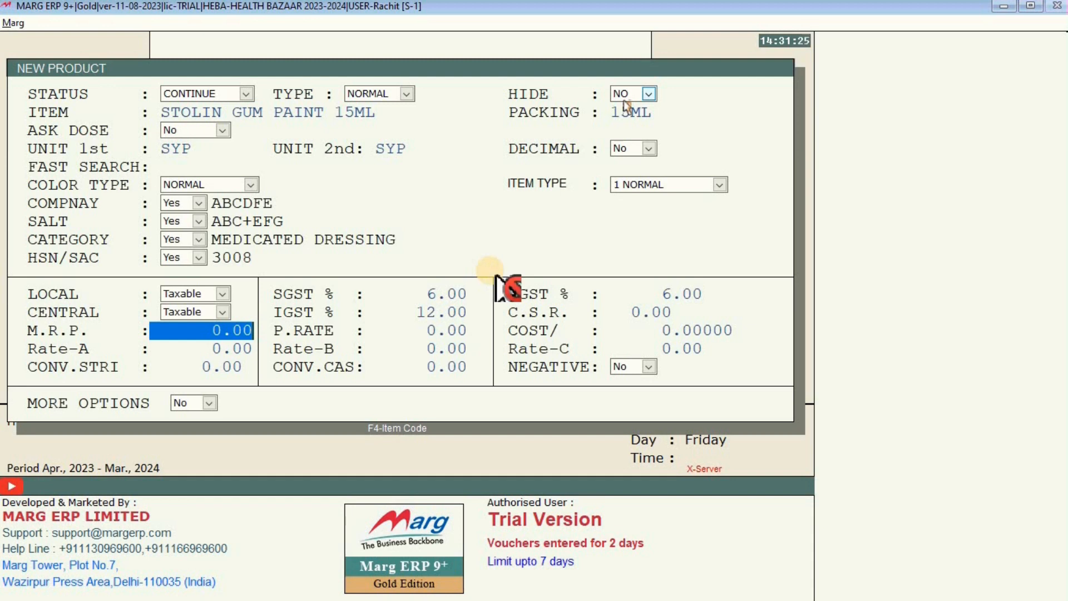
type("105.7")
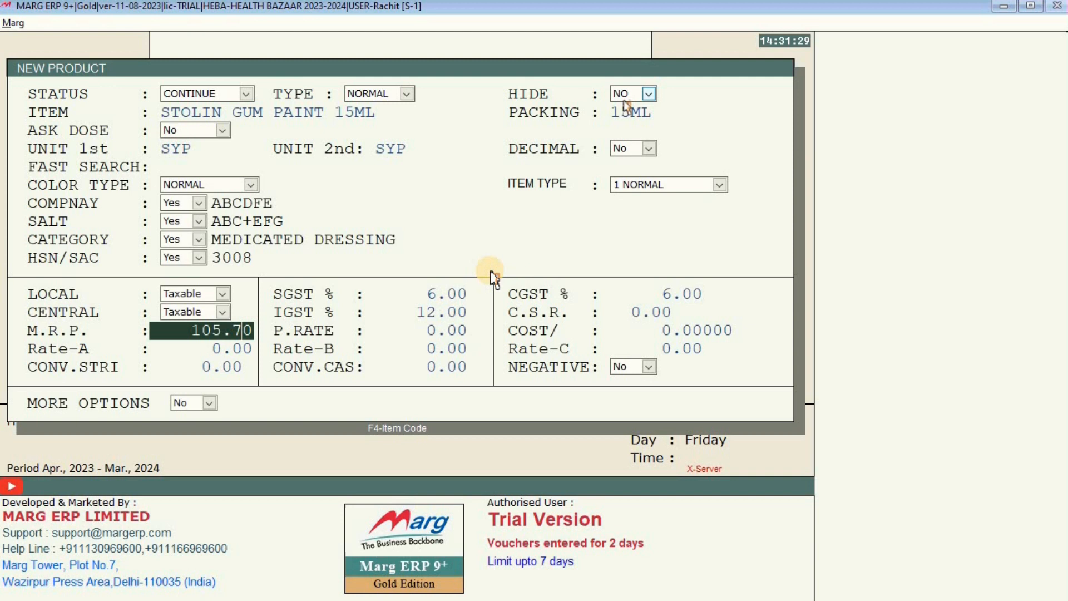
type("5")
key("Return")
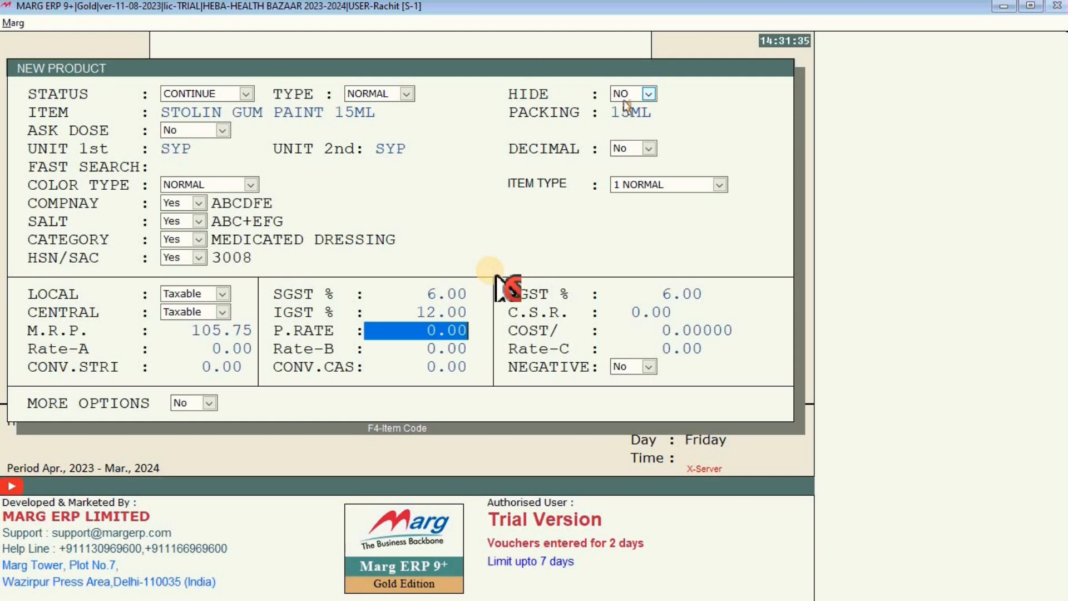
type("75.")
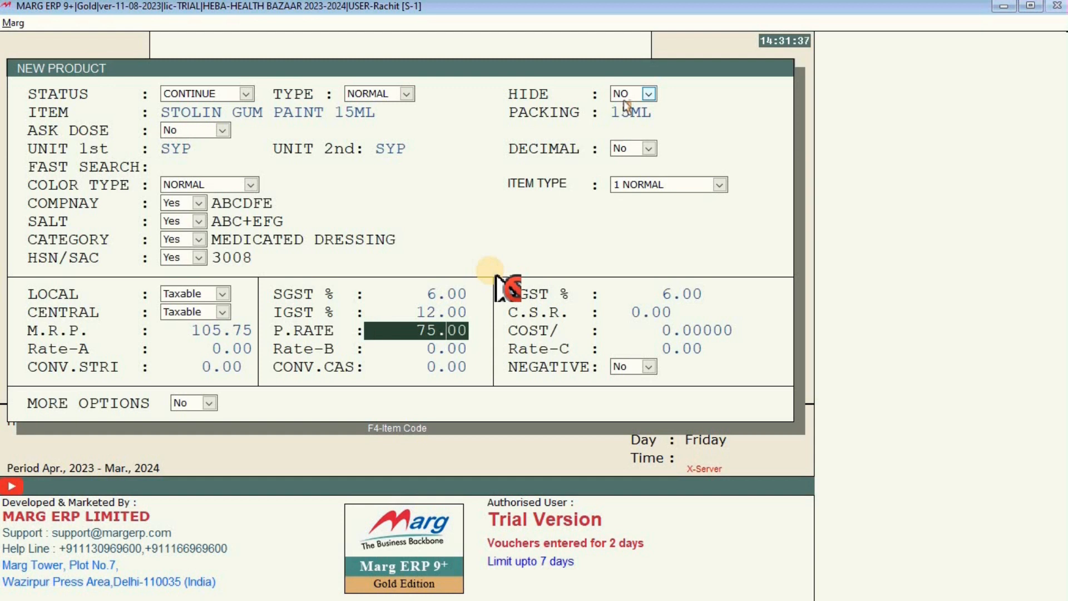
type("54")
key("Return")
key("Return")
key("Return")
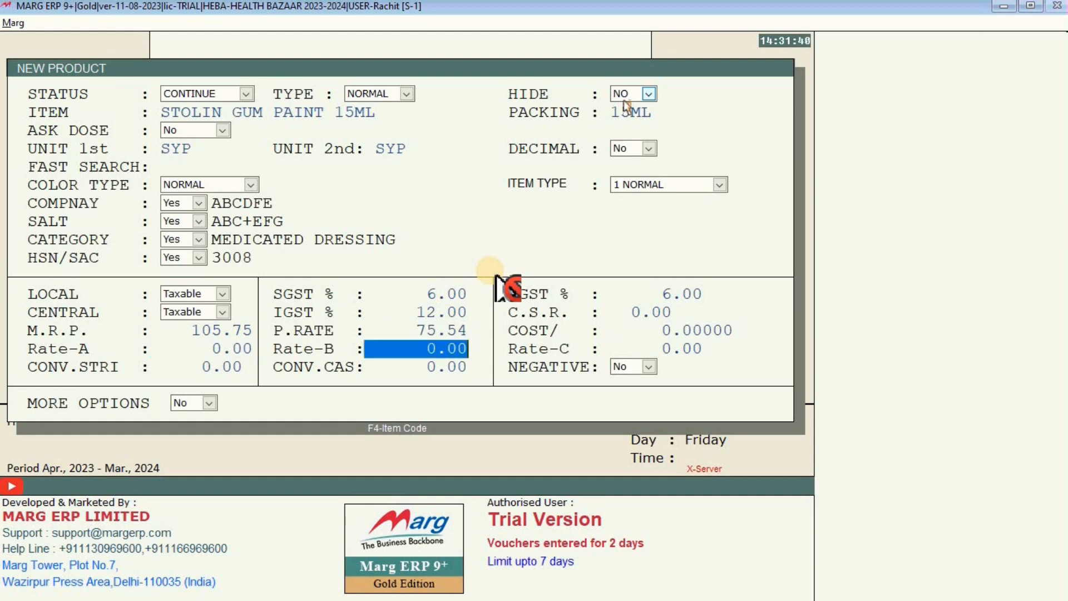
key("Return")
key("Return")
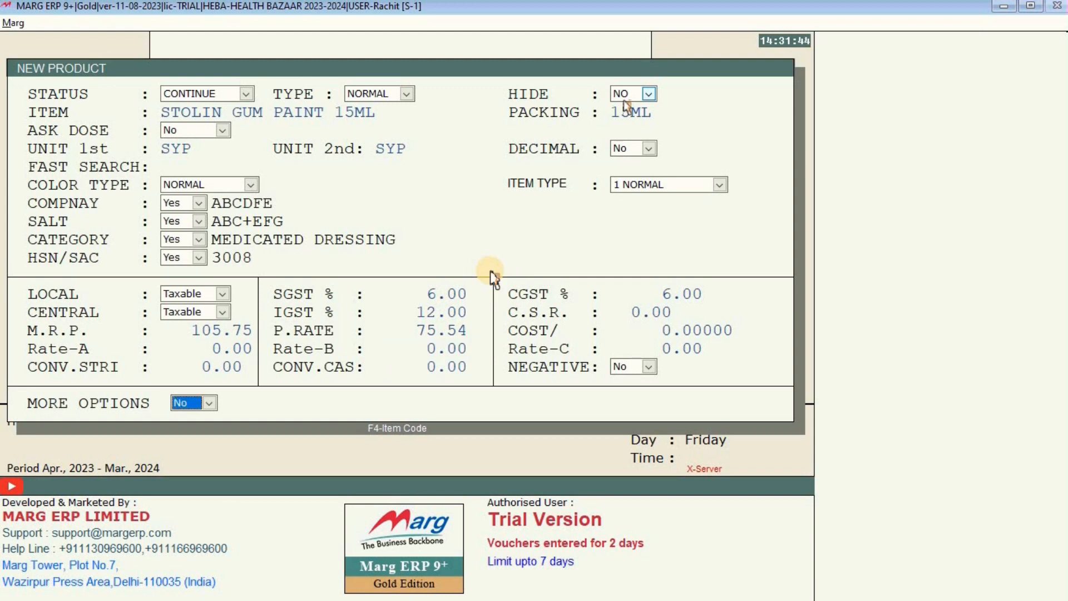
key("Return")
key("Return")
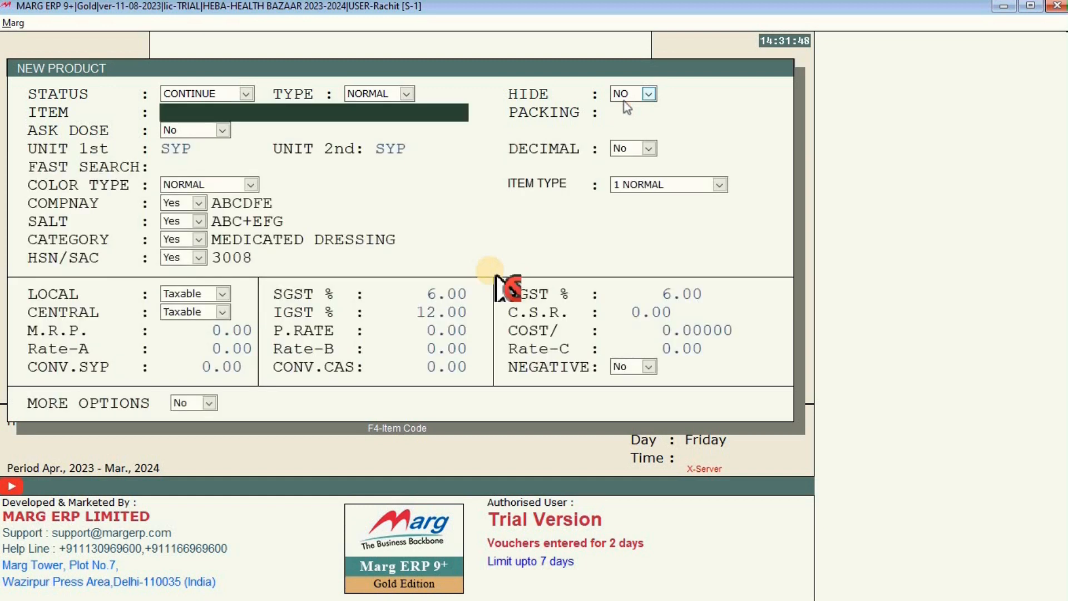
Add STOLIN GUM PAINT 15ML to the bill, re-selecting it after the zero-quantity warning.
key("Escape")
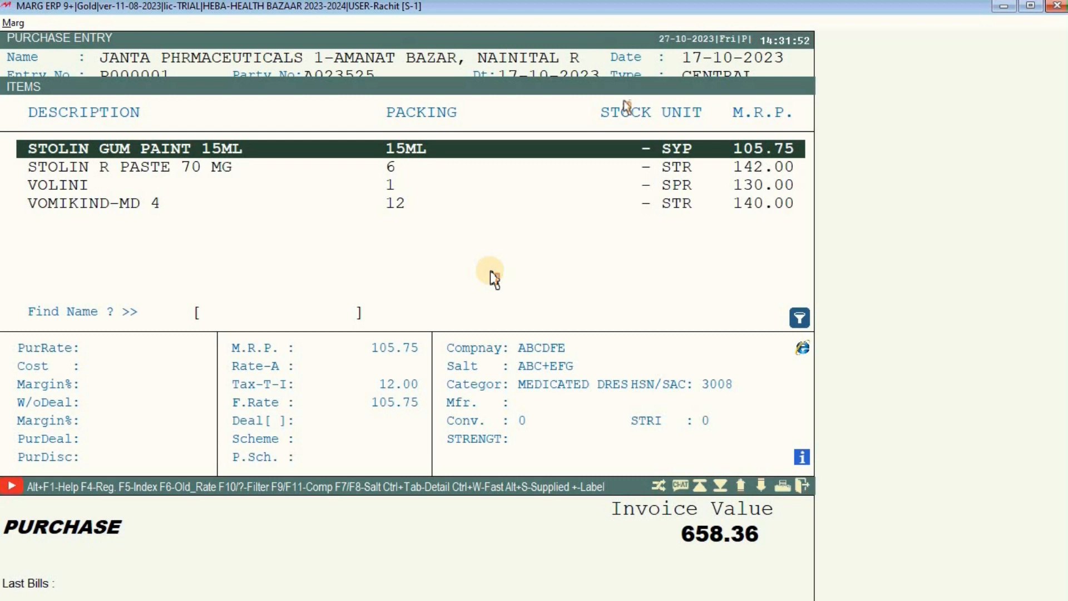
key("Down")
key("Down")
key("Down")
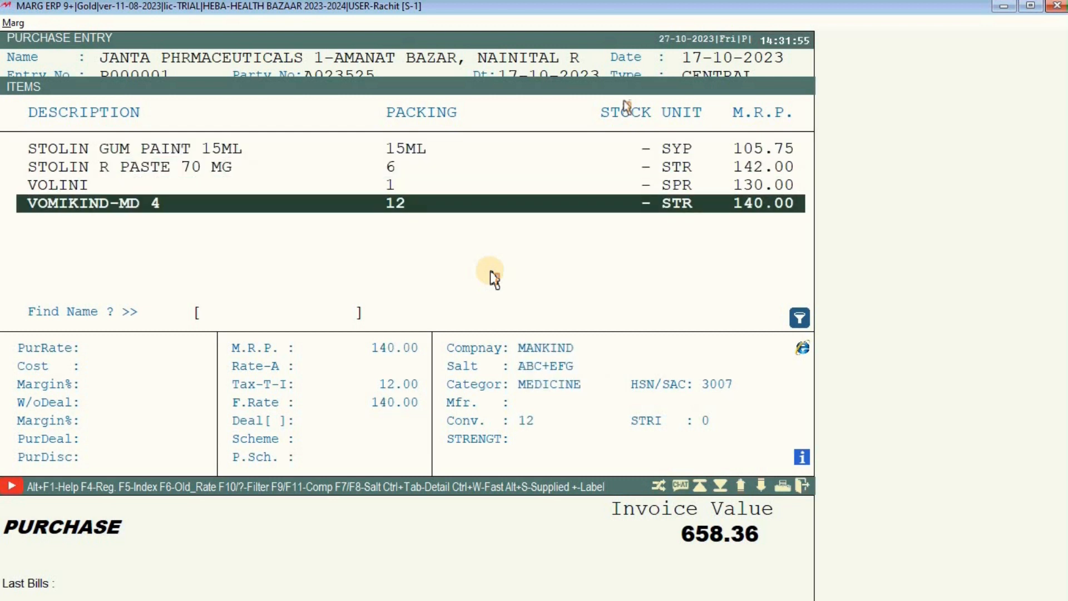
key("Home")
key("Return")
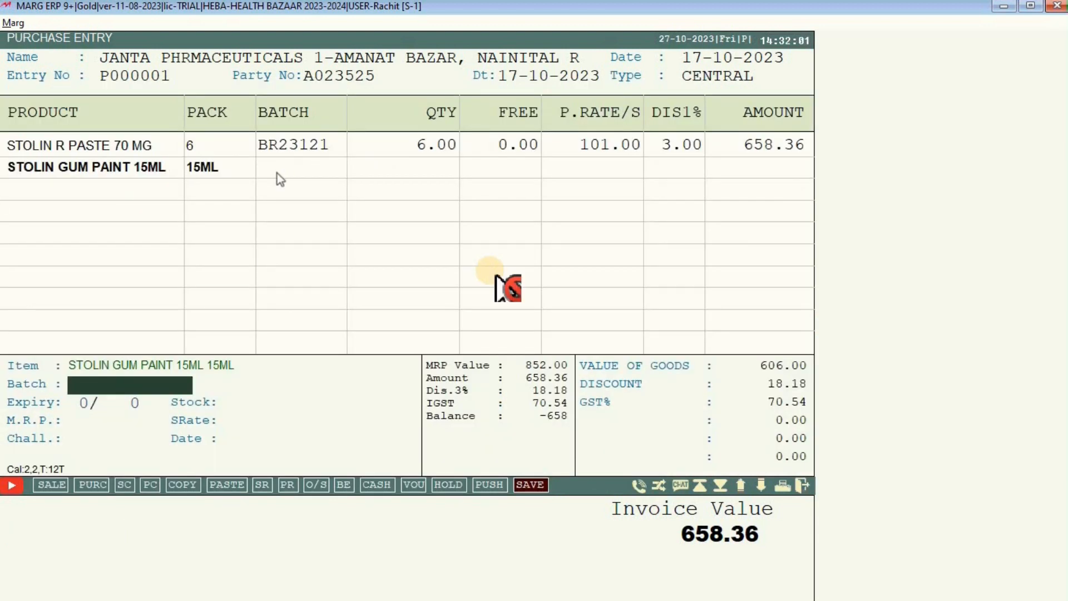
key("Return")
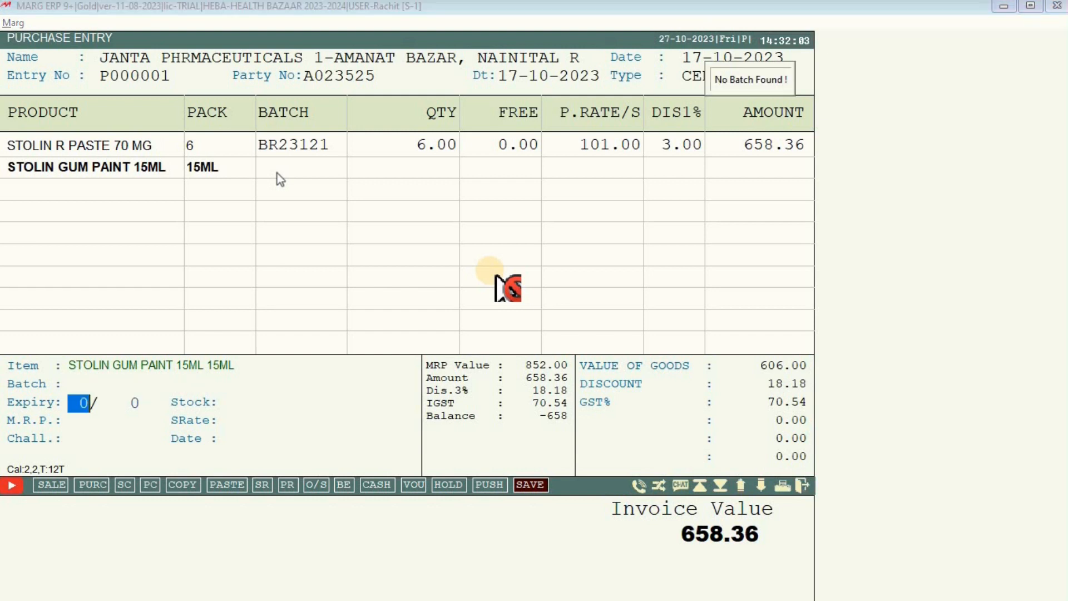
key("Return")
key("Return")
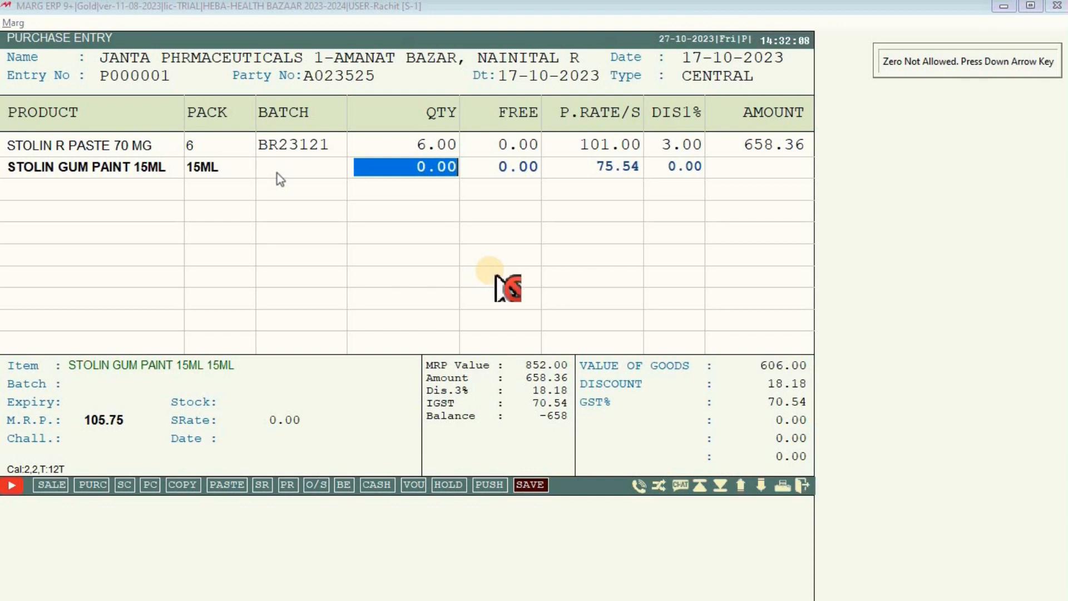
key("Down")
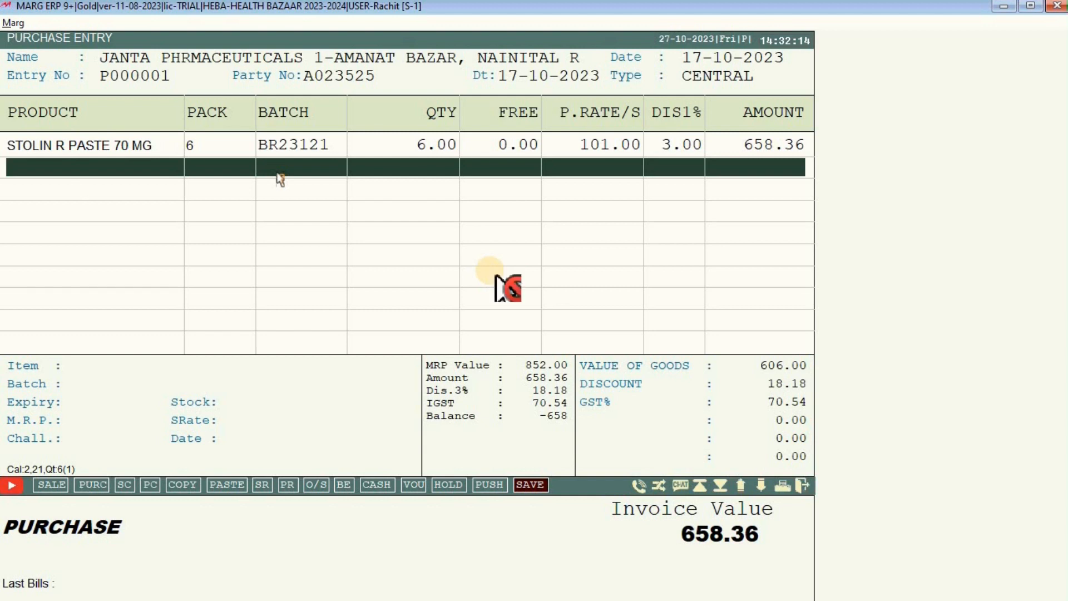
key("Return")
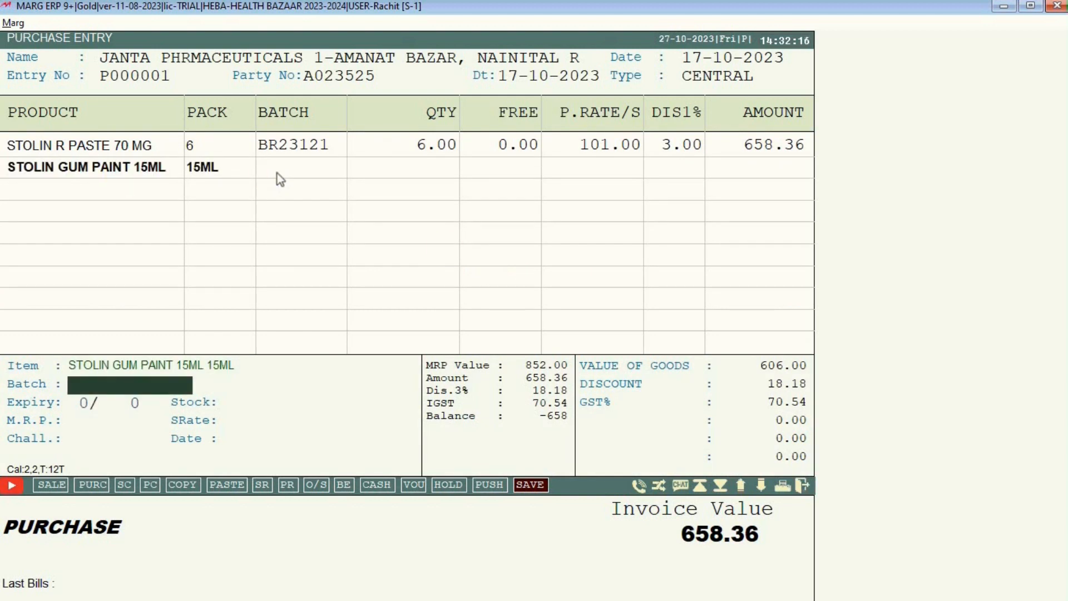
Enter batch BSG23011 with a June 2025 expiry for STOLIN GUM PAINT 15ML.
left_click(92, 385)
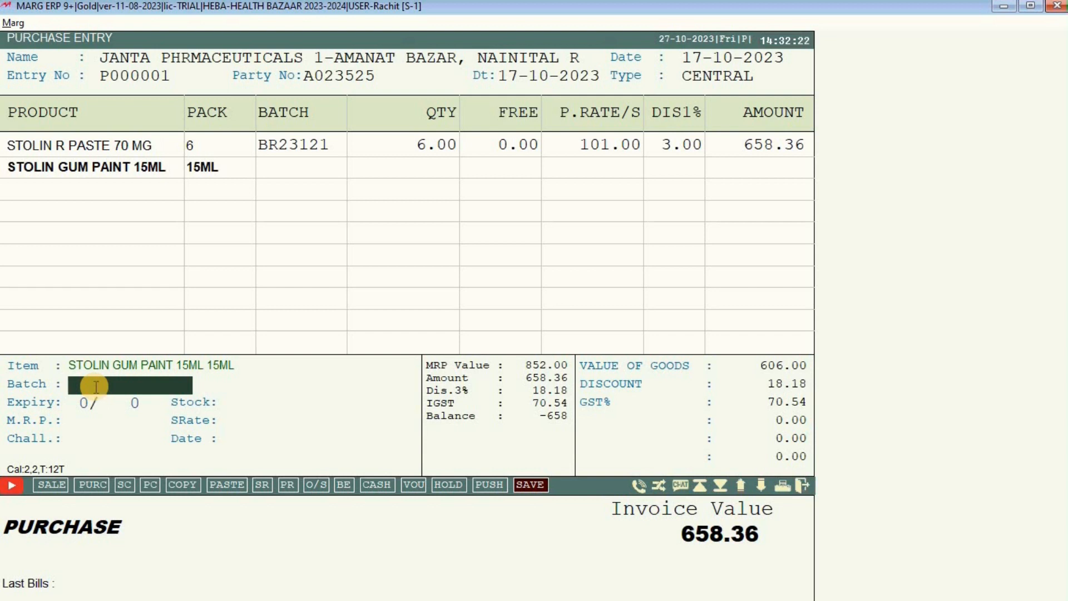
type("BSG23011")
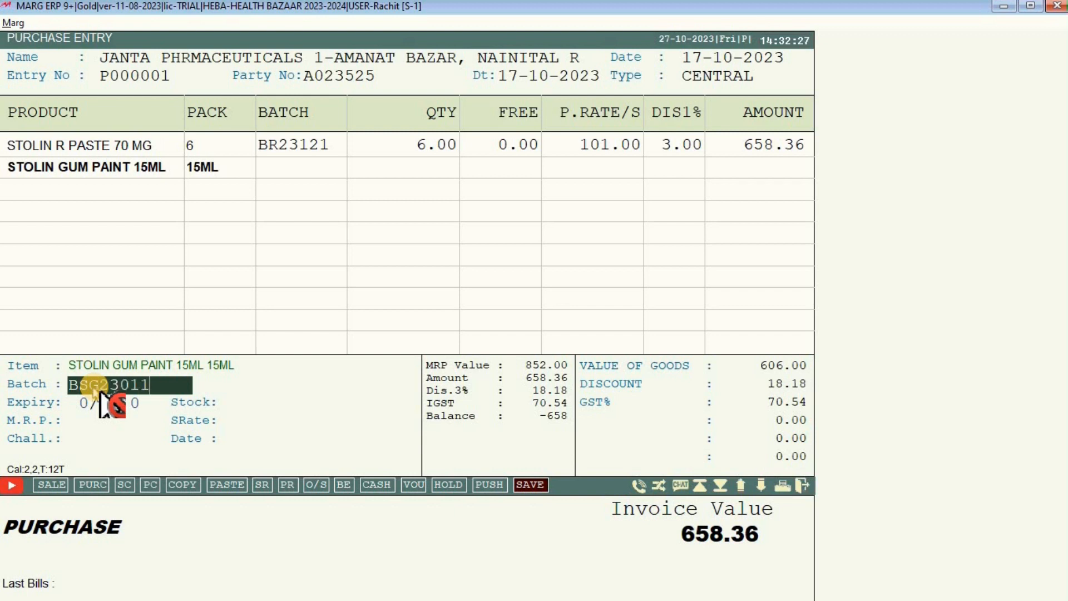
key("Return")
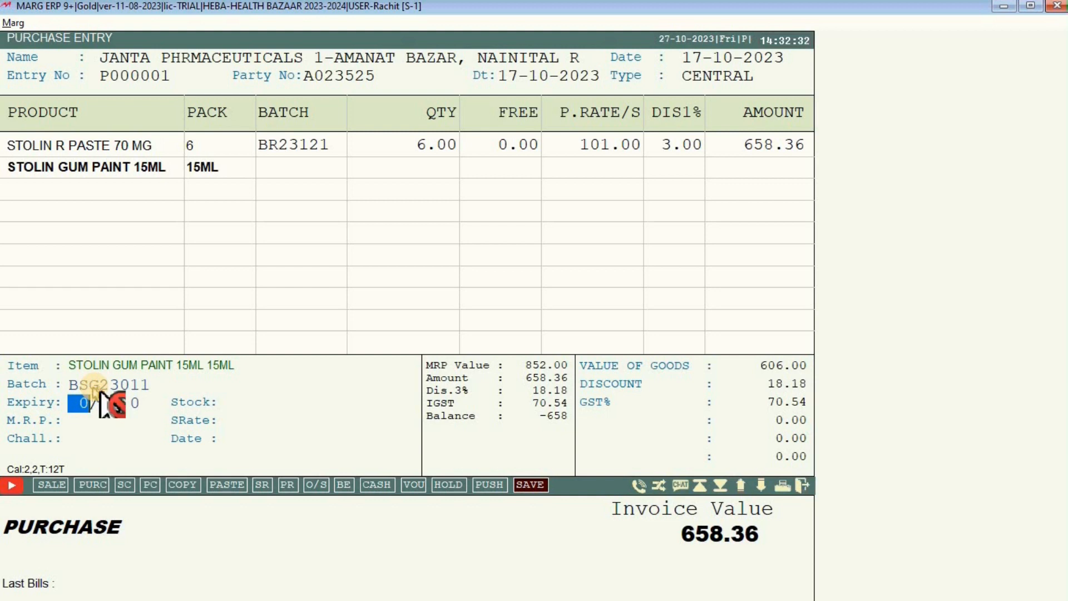
type("6/")
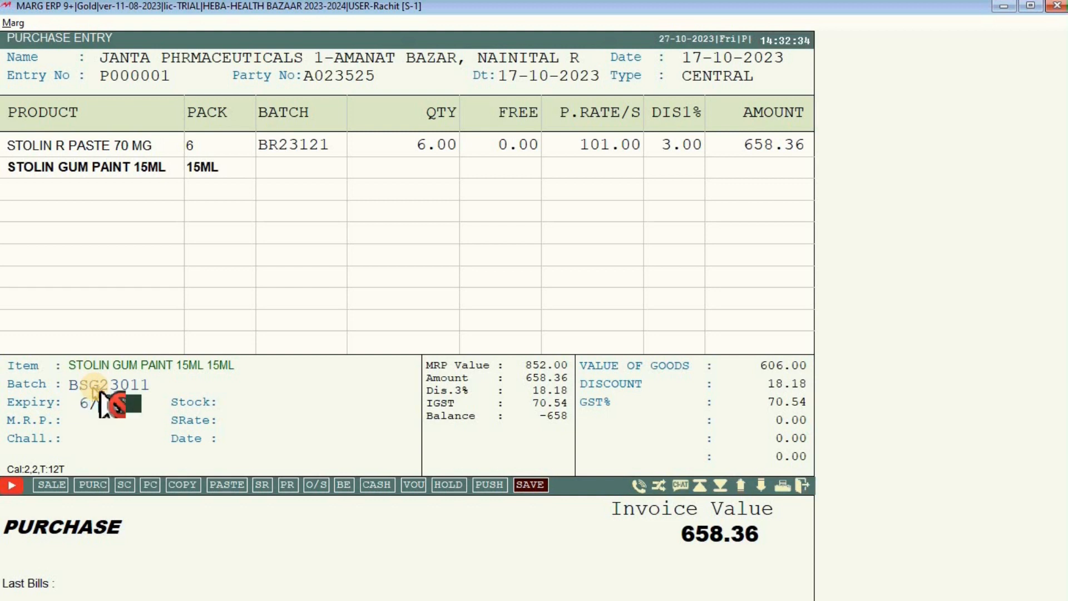
key("Return")
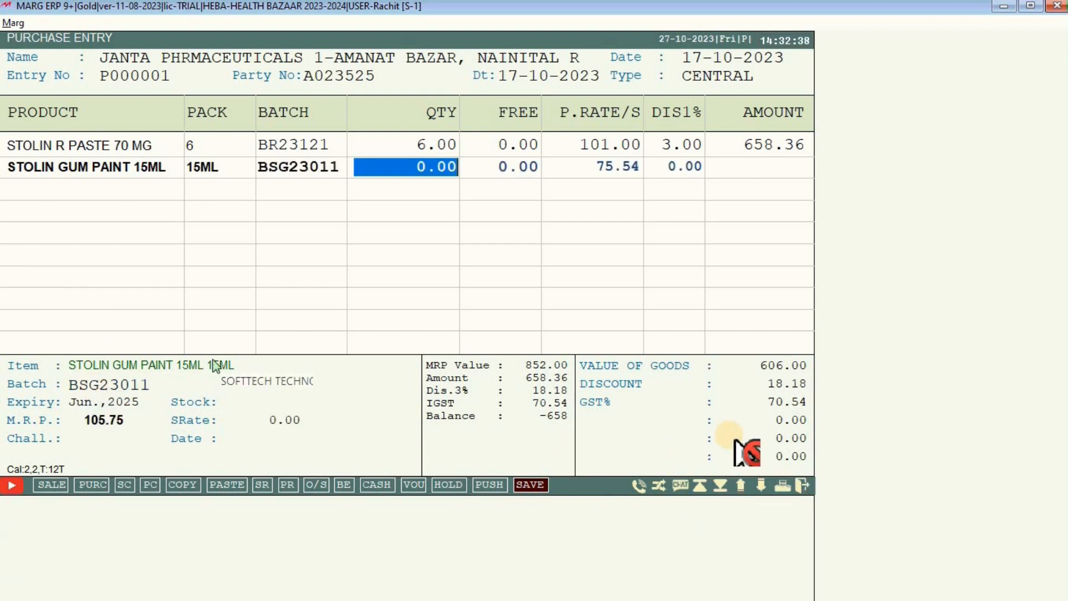
Set quantity 6 with a 3% discount and commit the line at 492.40.
type("6 .")
key("Return")
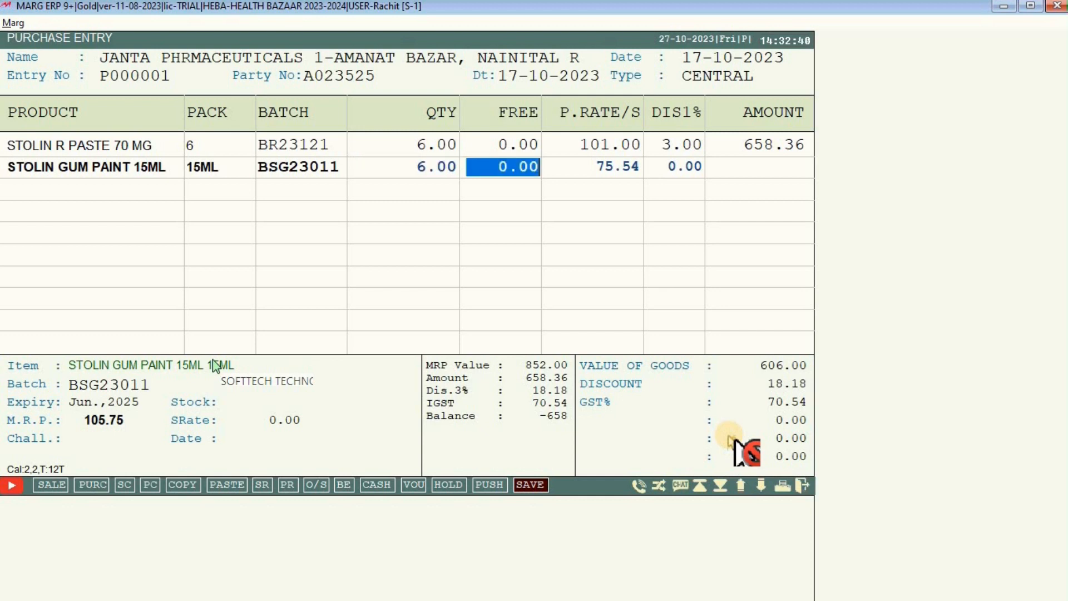
key("Return")
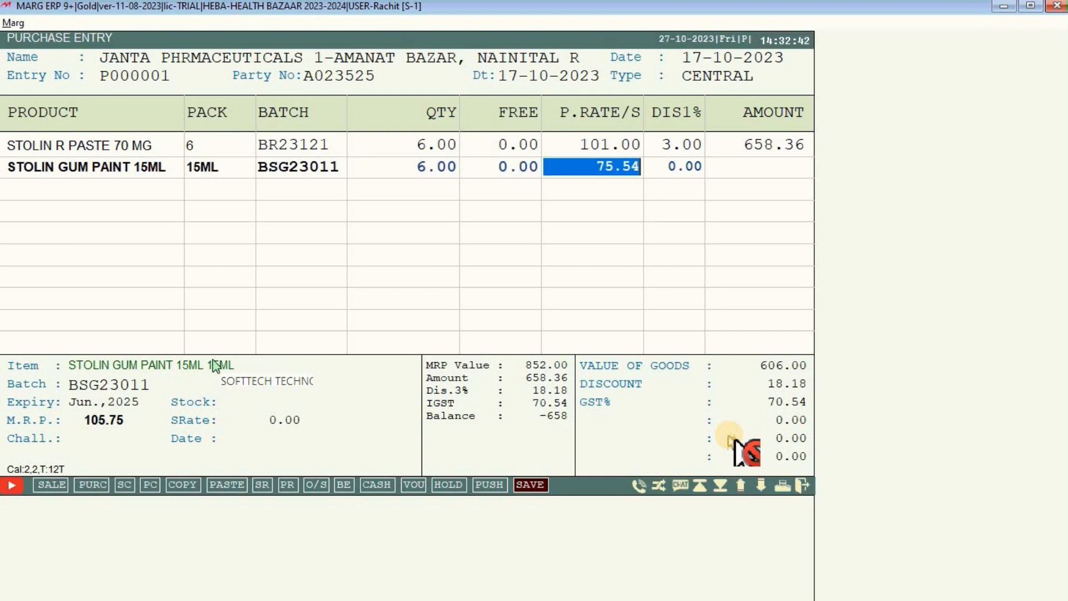
key("Return")
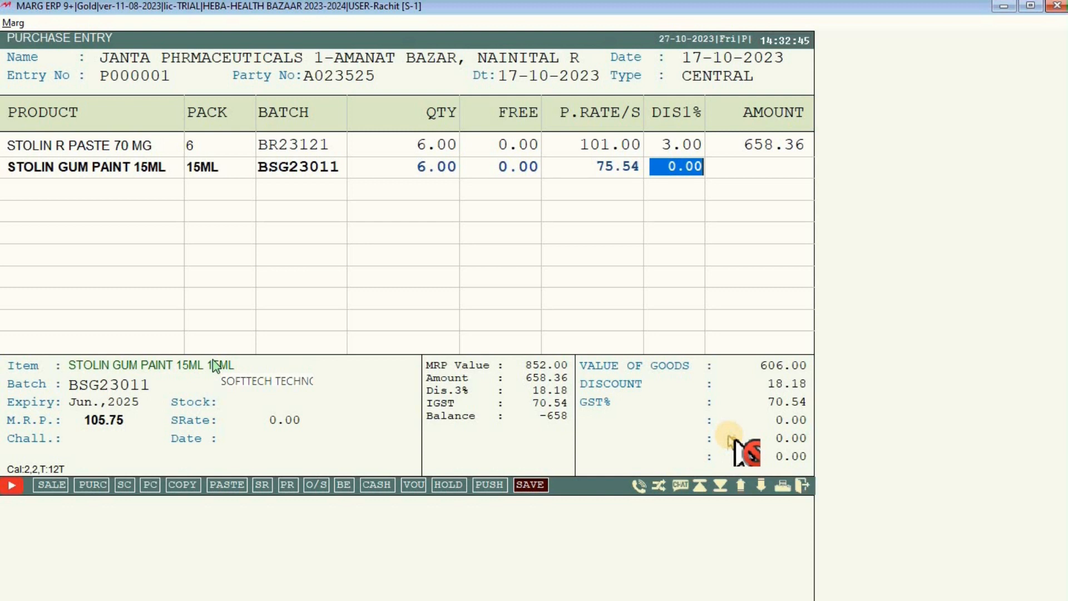
type("3 .")
key("Return")
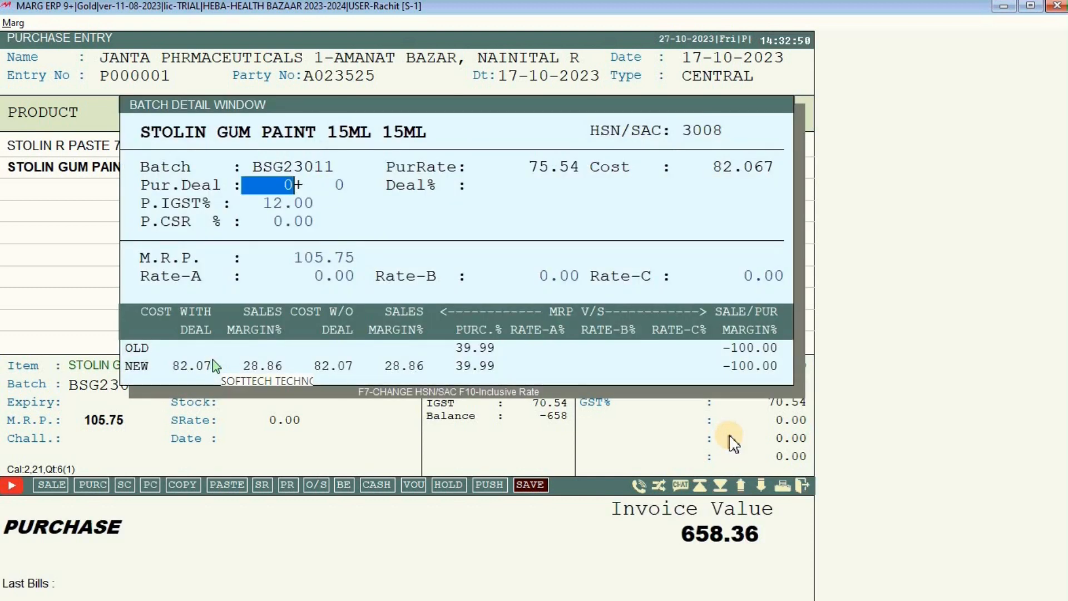
key("Escape")
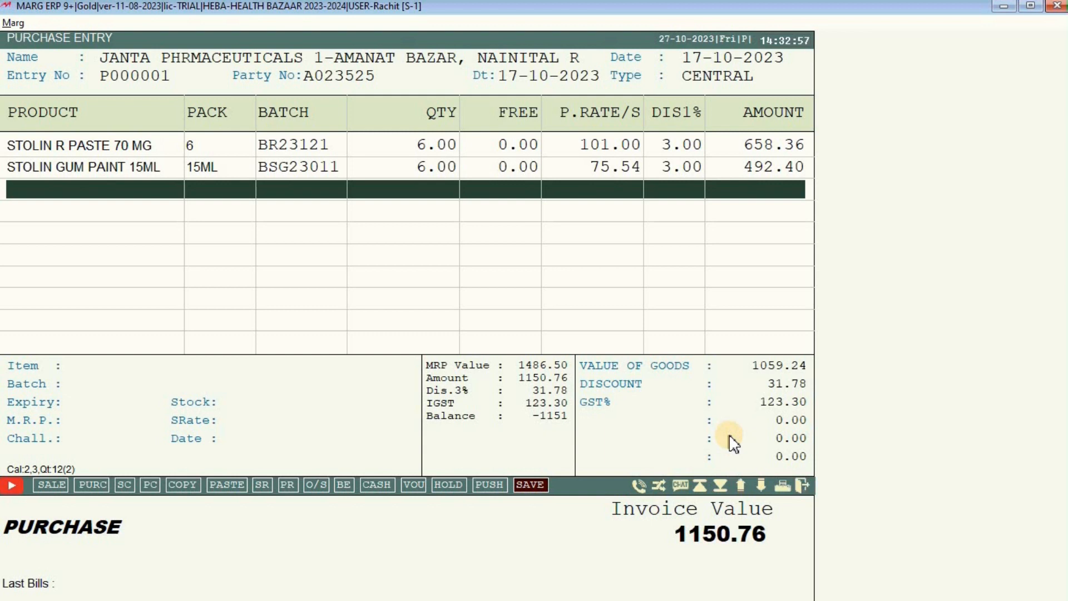
Open the product list and begin the CAZIQ PASTE 5GM first unit as SYP.
key("Return")
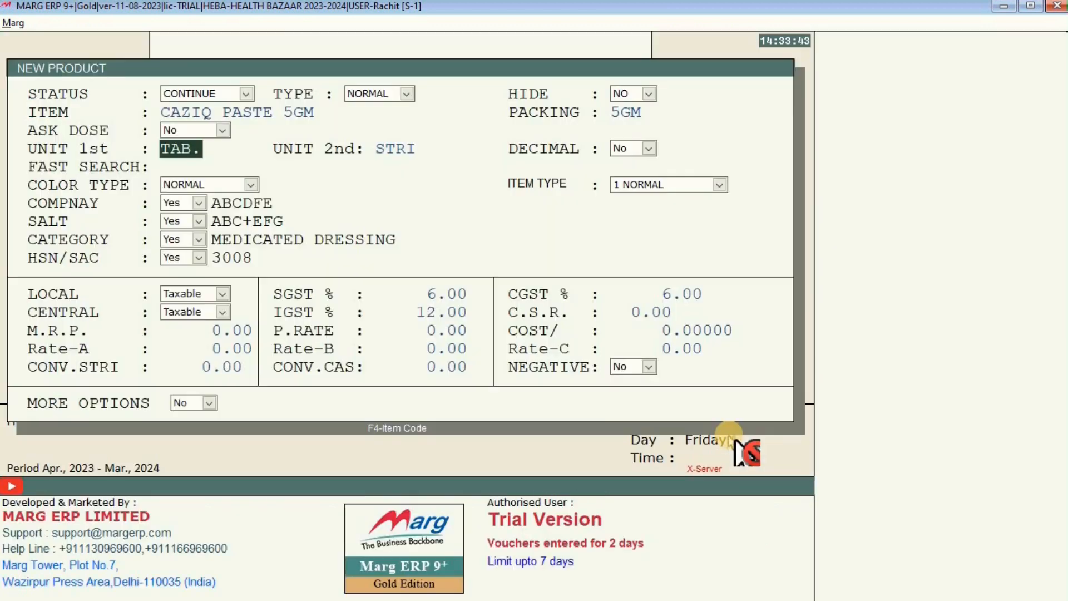
type("SYPT")
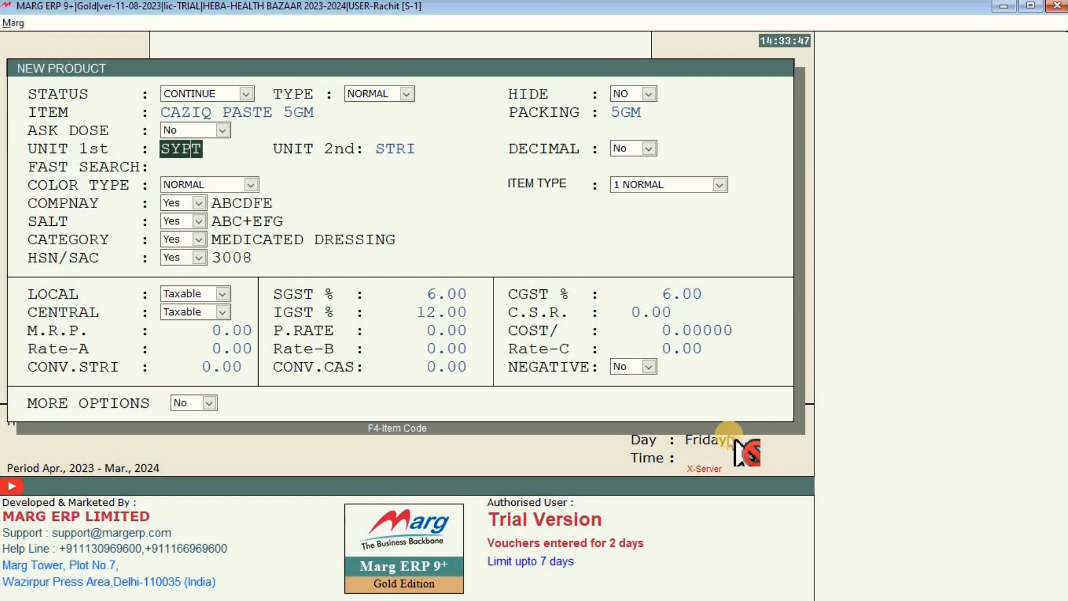
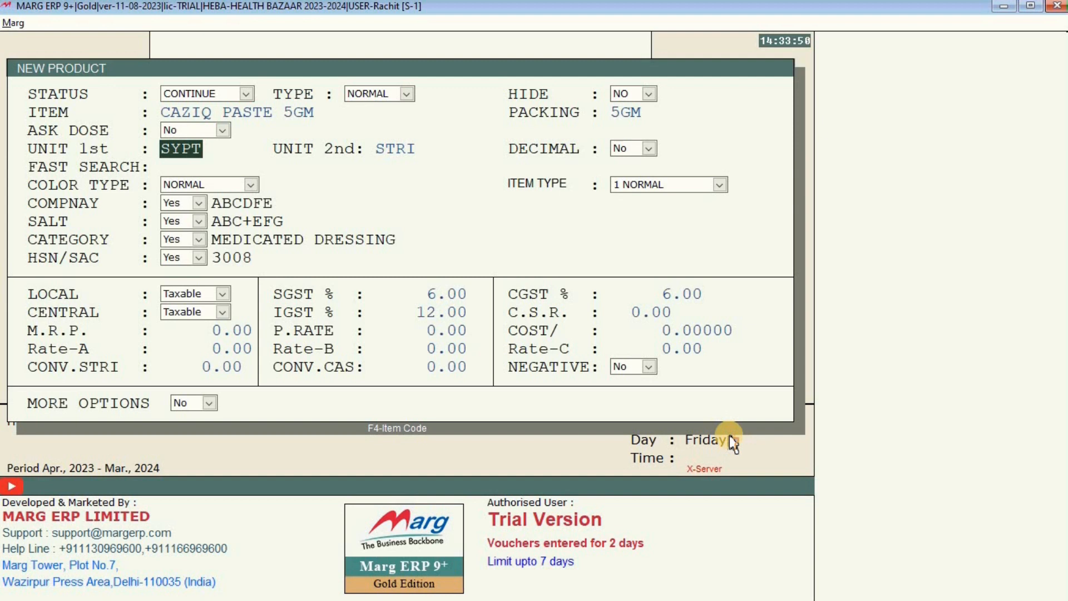
Change CAZIQ PASTE 5GM's first and second units to PCS and save the new product.
key("BackSpace")
key("BackSpace")
key("BackSpace")
key("BackSpace")
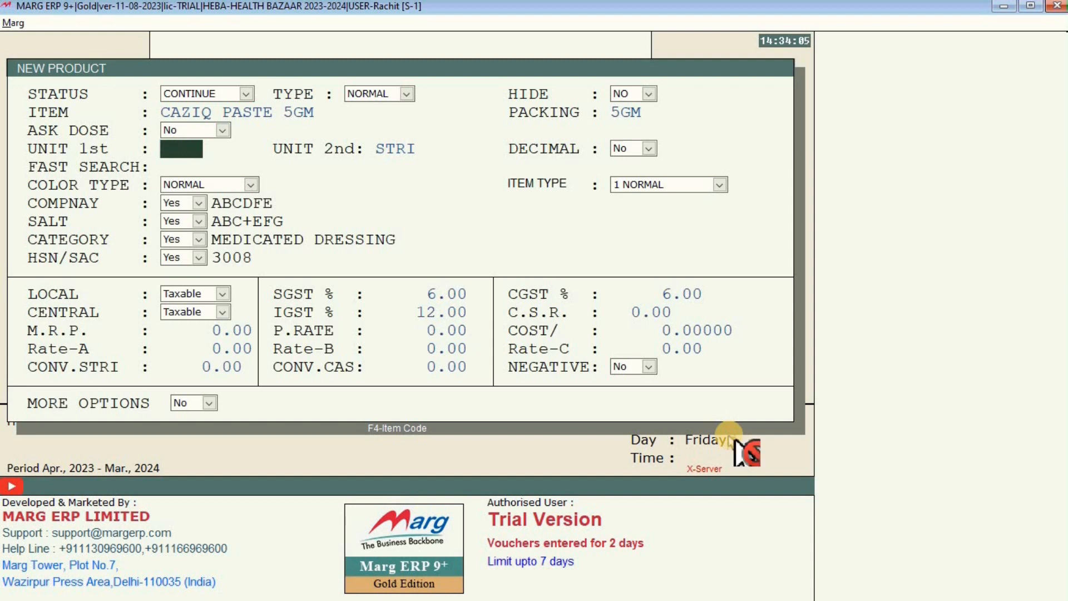
type("PCS")
key("Return")
type("PC")
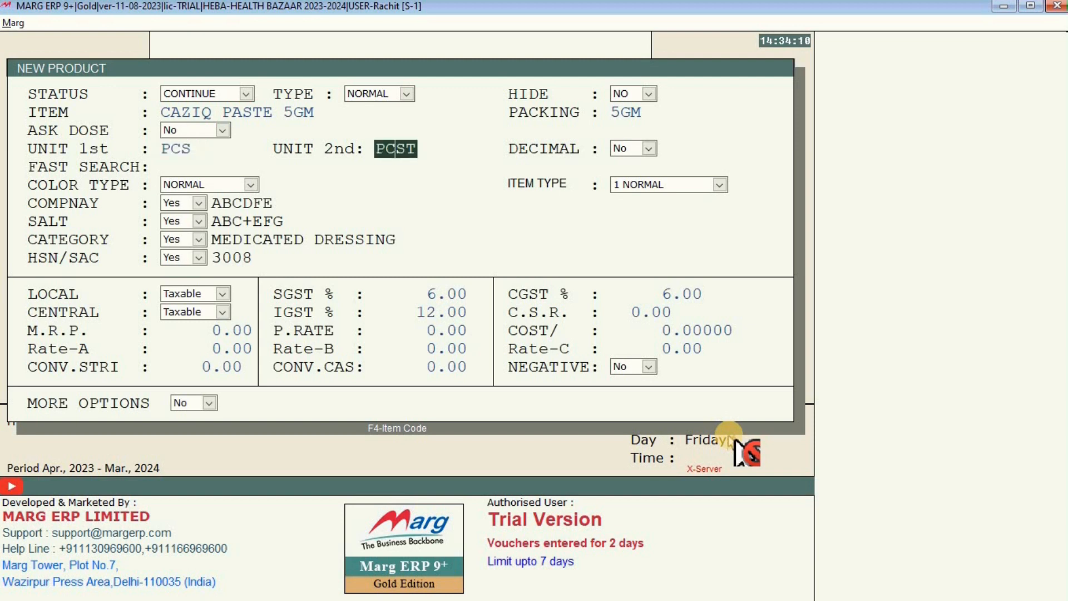
type("S")
key("Delete")
key("Return")
key("Return")
key("Return")
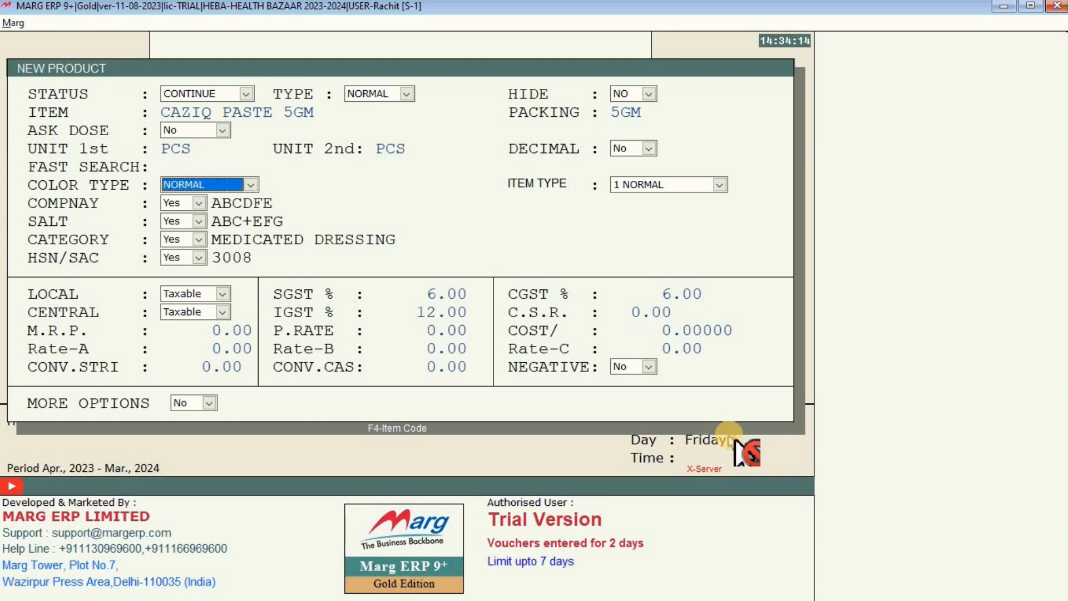
key("Return")
key("Return")
key("Return")
key("Return")
key("Return")
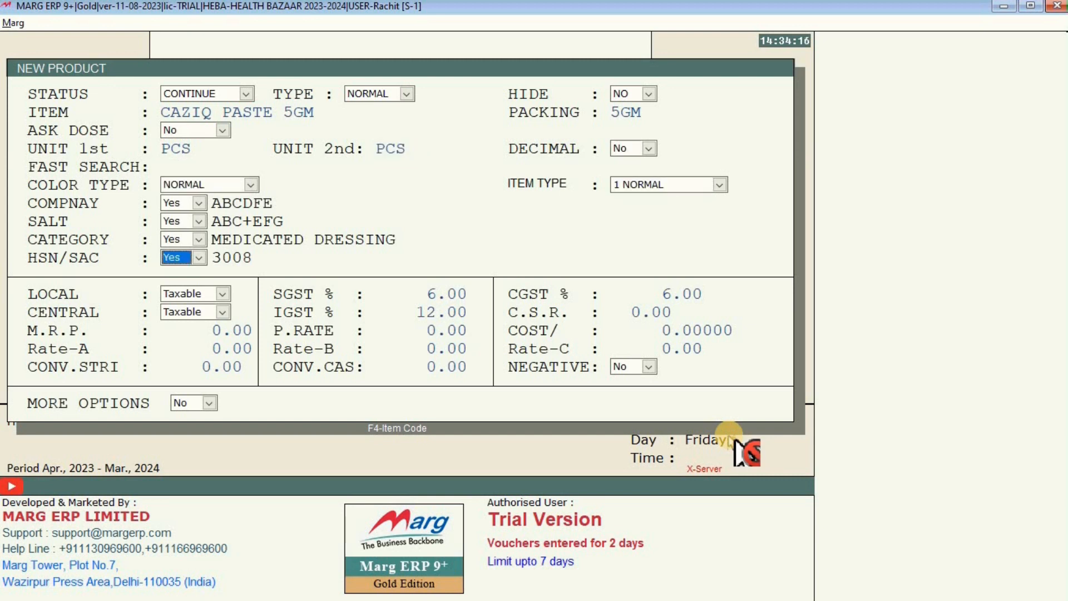
key("Return")
key("Return")
key("Return")
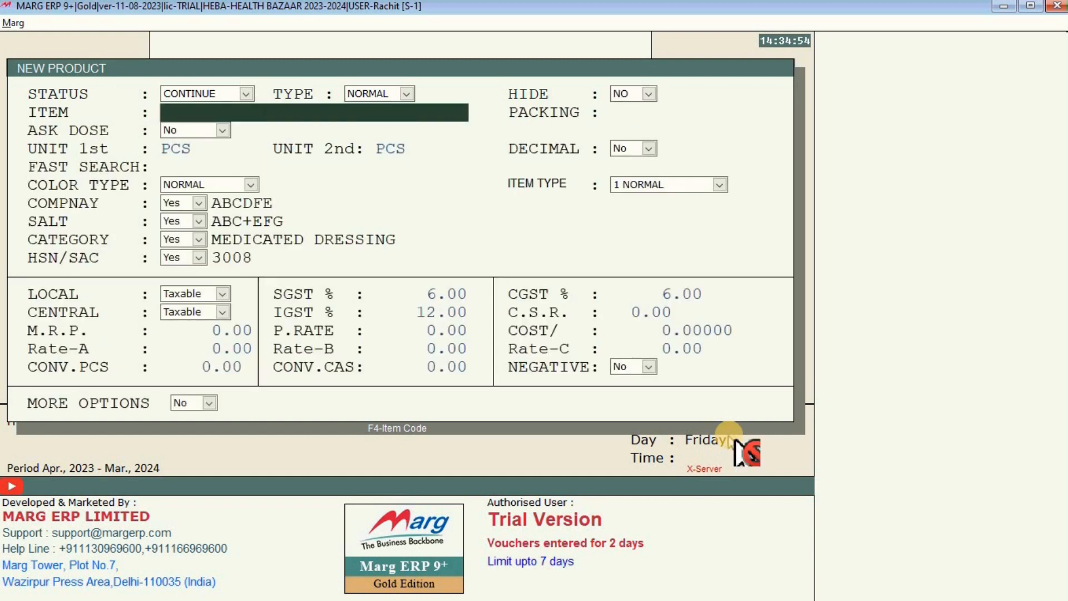
key("Escape")
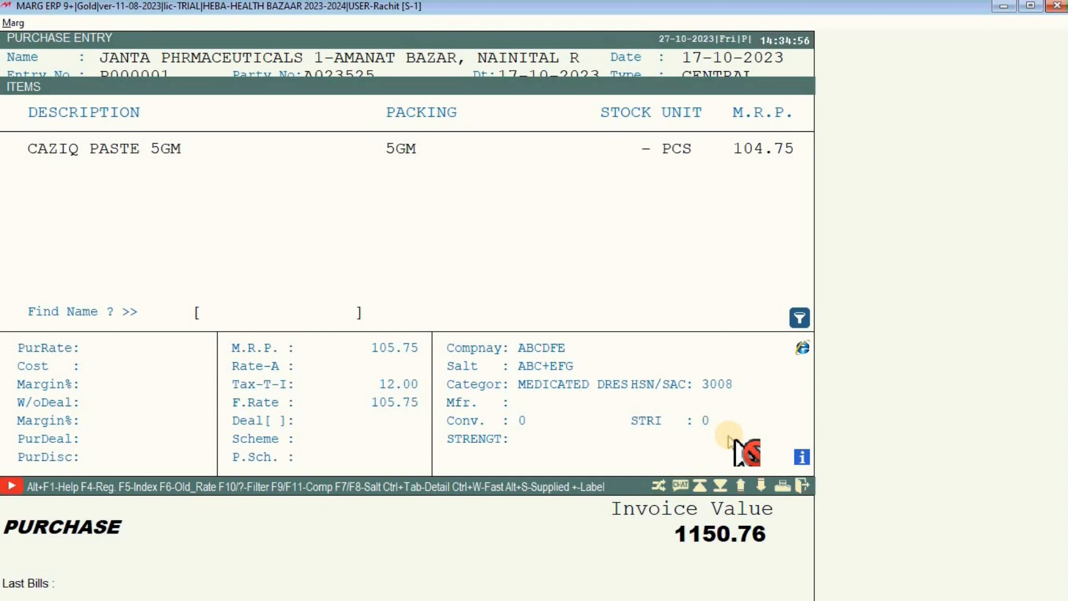
Add CAZIQ PASTE 5GM as a new bill row with batch AN3002 expiring July 2025.
key("Return")
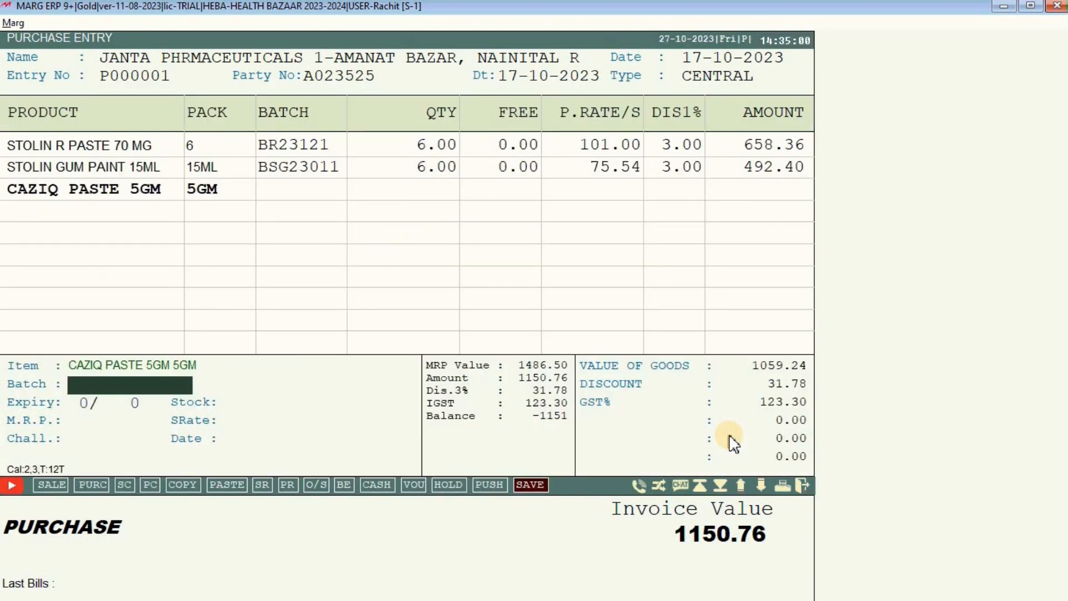
type("AN3002")
key("Return")
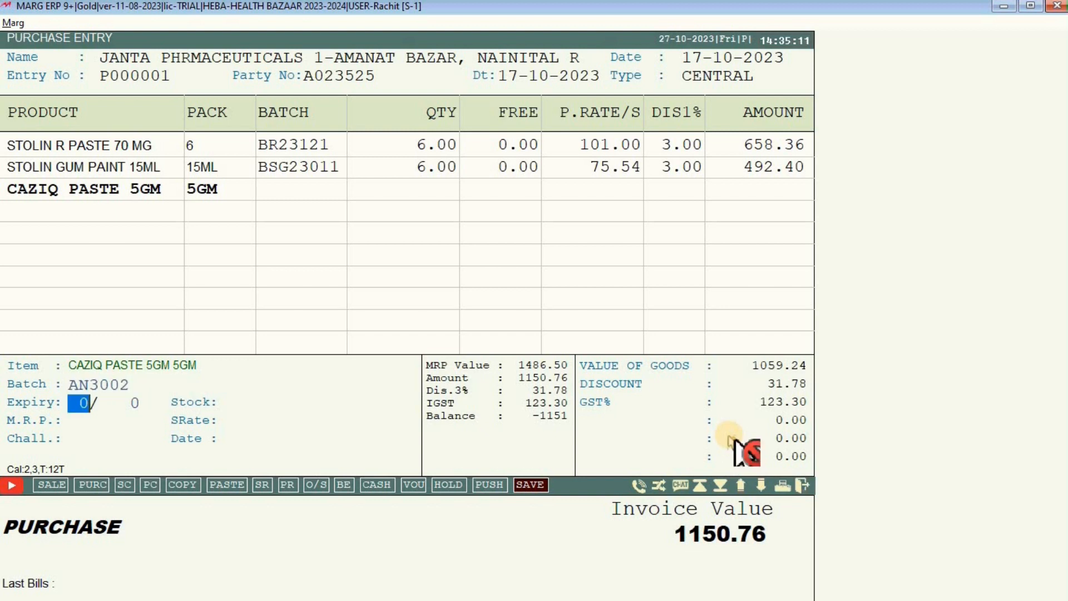
type("7")
key("Return")
type("25")
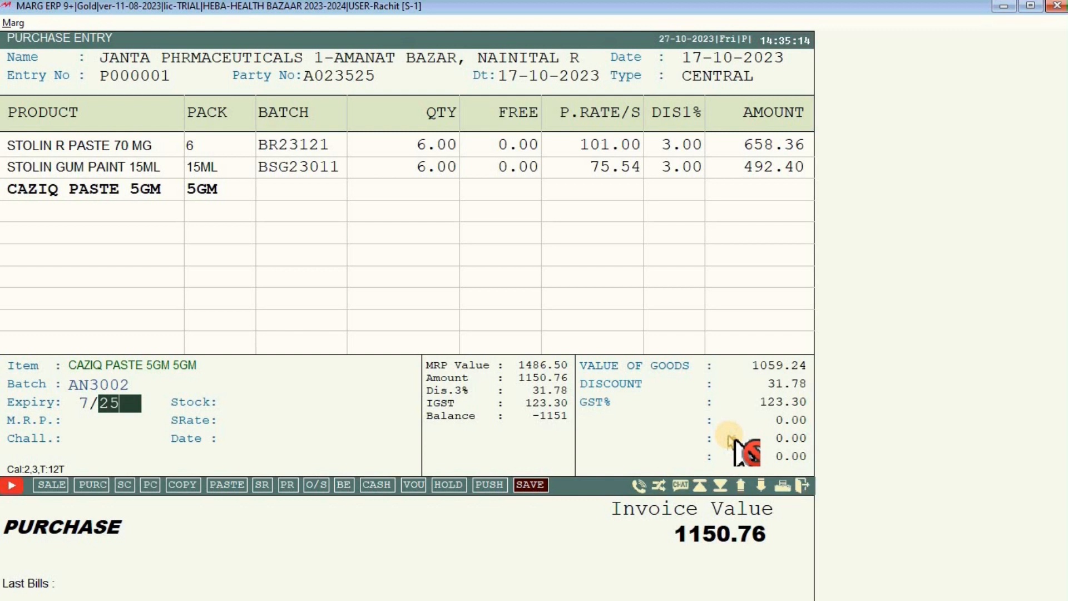
key("Return")
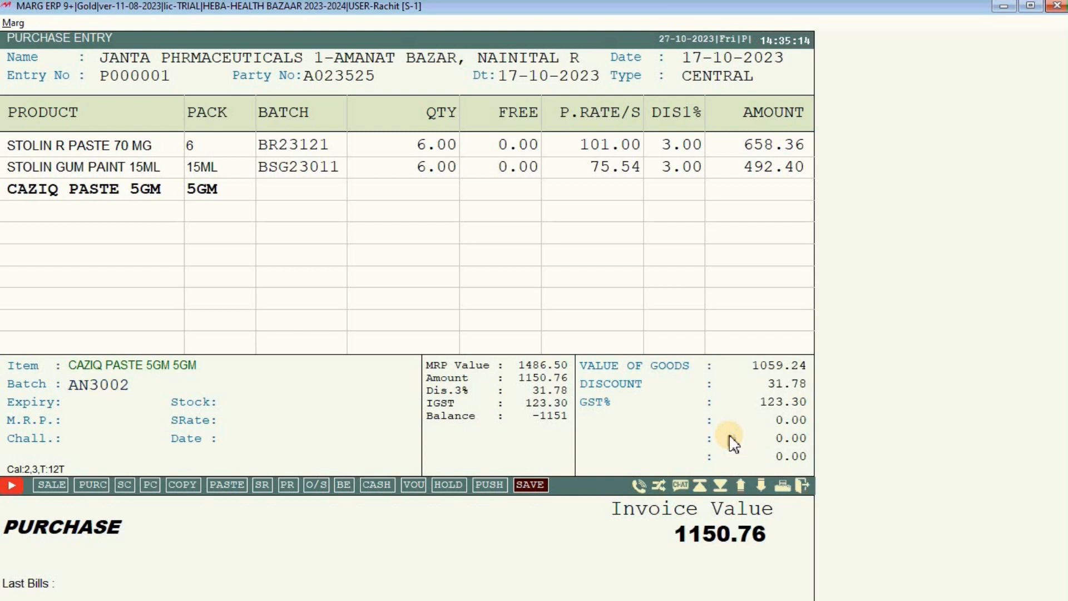
Set quantity 6 with zero free units and commit the CAZIQ line at 502.79.
type("6")
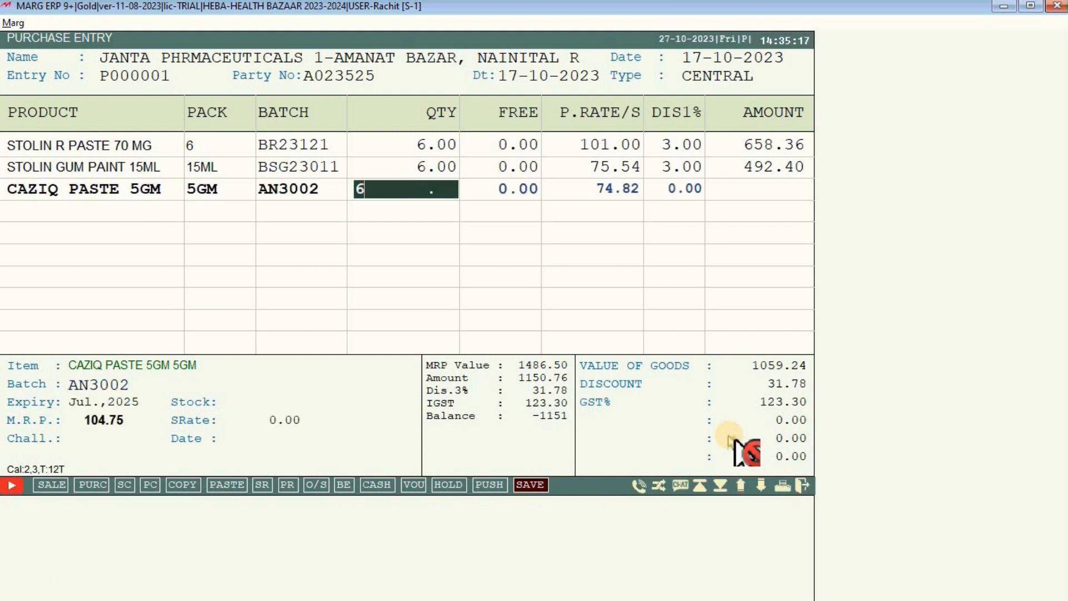
key("Return")
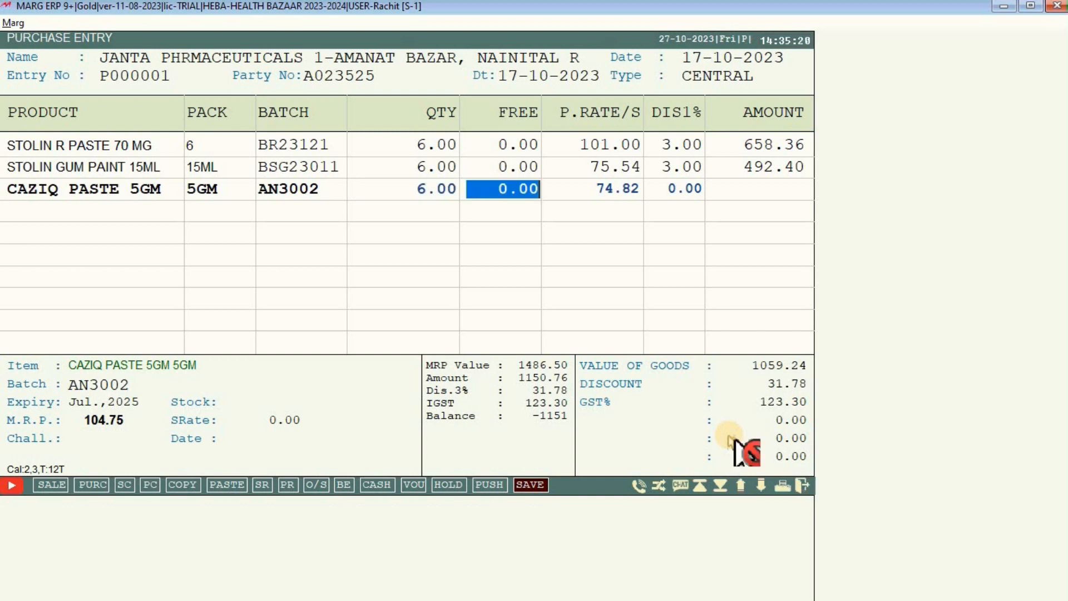
key("Return")
key("Return")
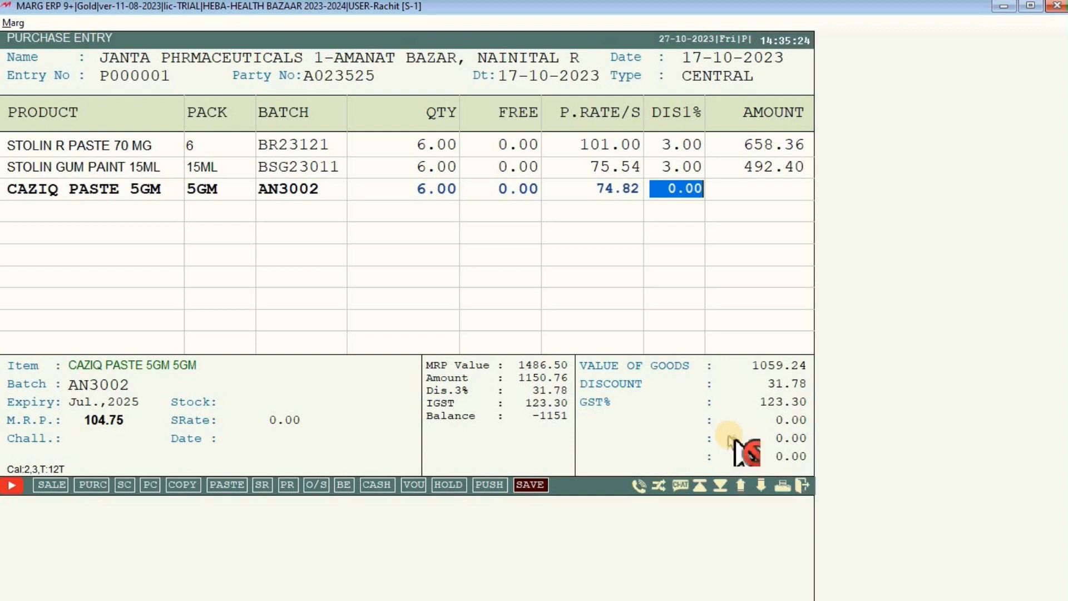
key("Return")
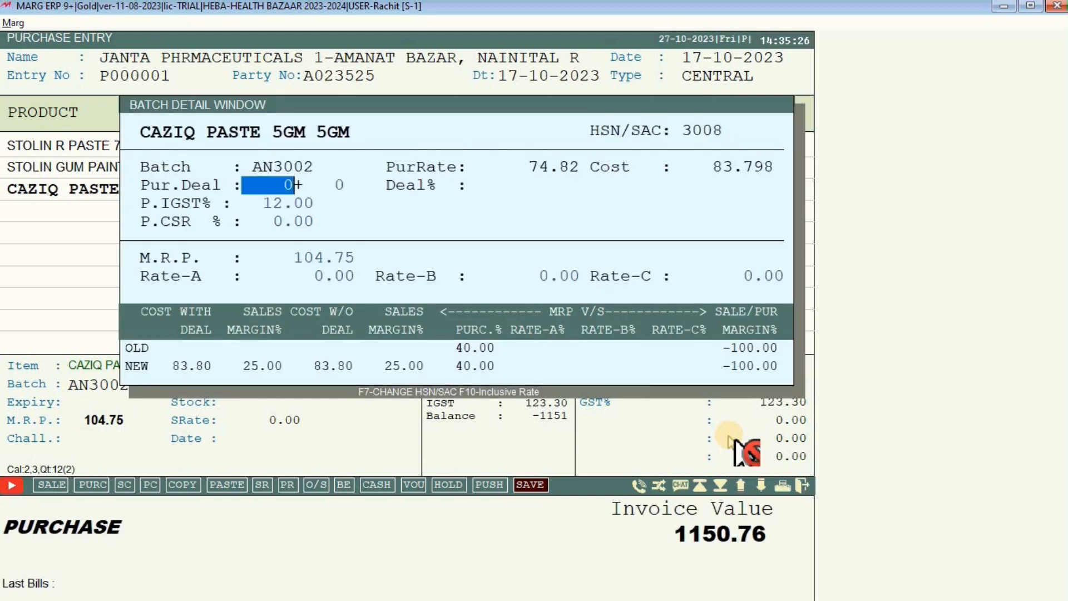
key("Return")
key("Return")
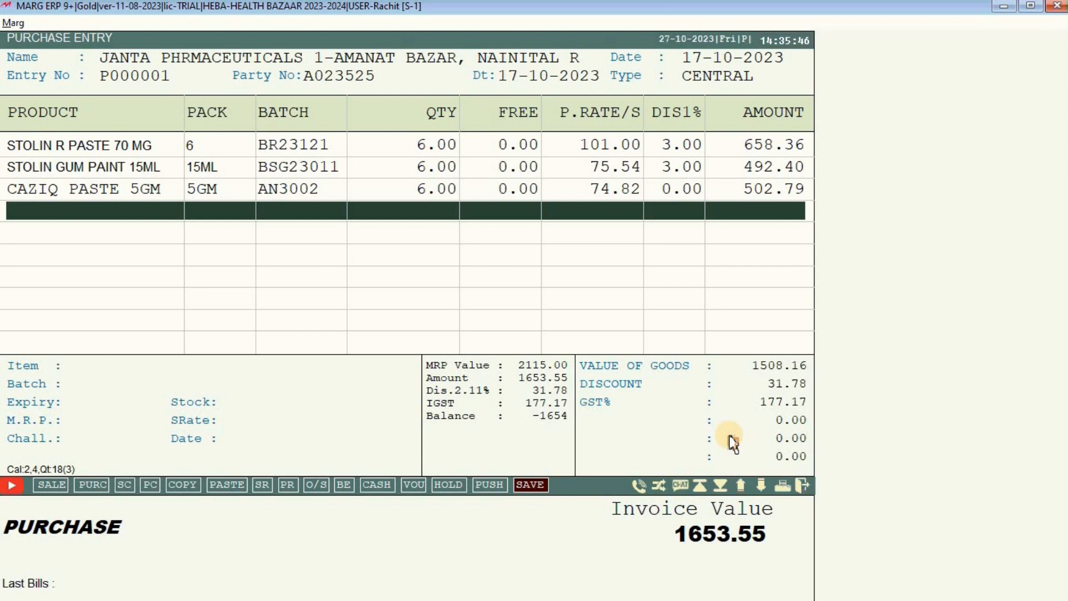
Go back to the STOLIN R PASTE 70 MG row and change its purchase rate to 101.43.
key("Up")
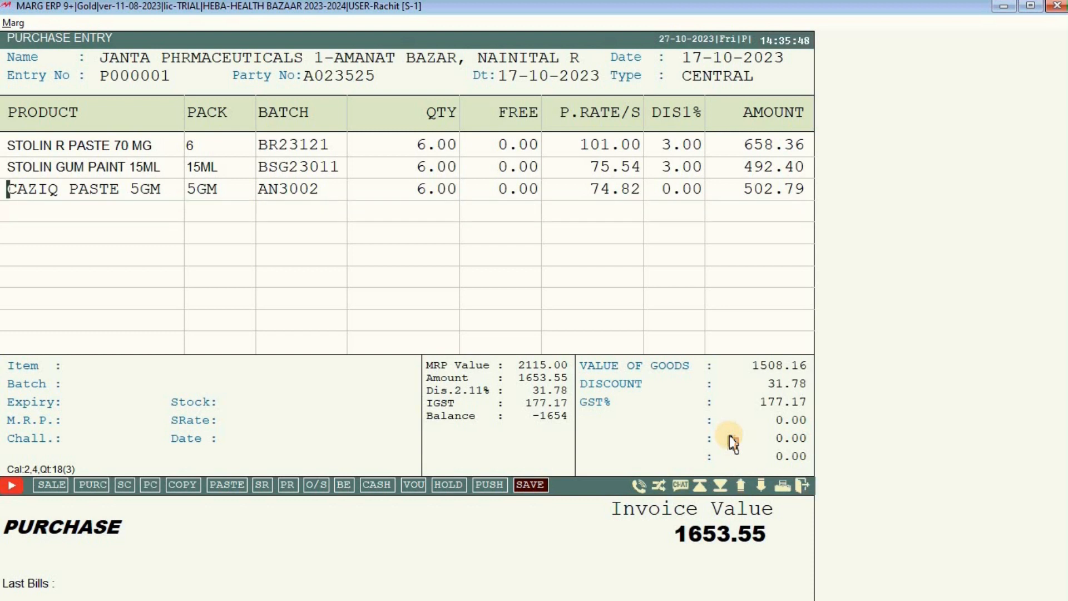
key("Up")
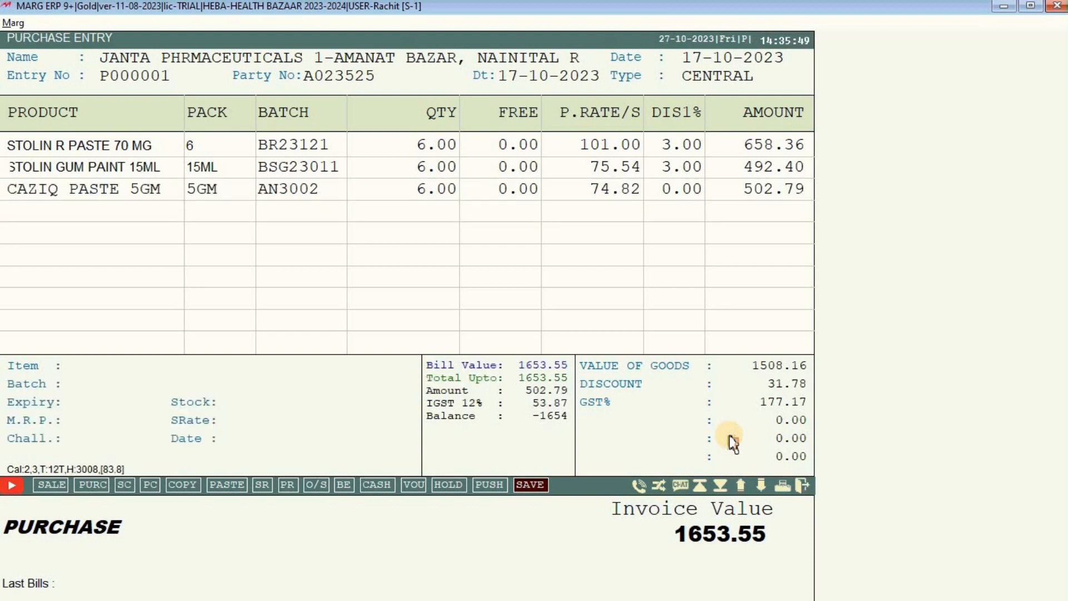
key("Up")
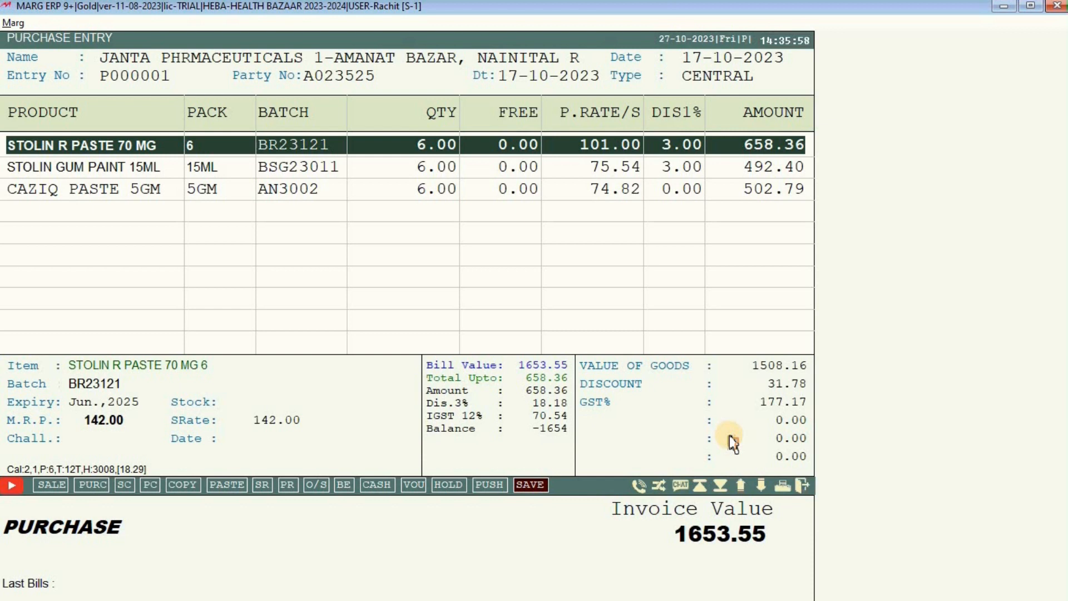
key("Return")
key("Return")
key("Return")
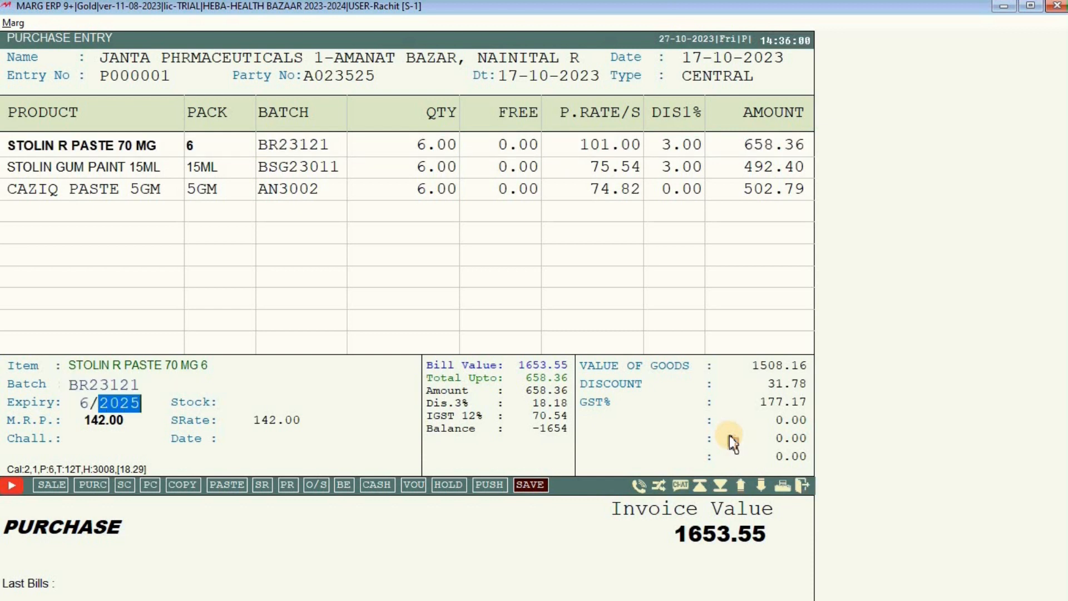
key("Return")
key("Return")
key("Return")
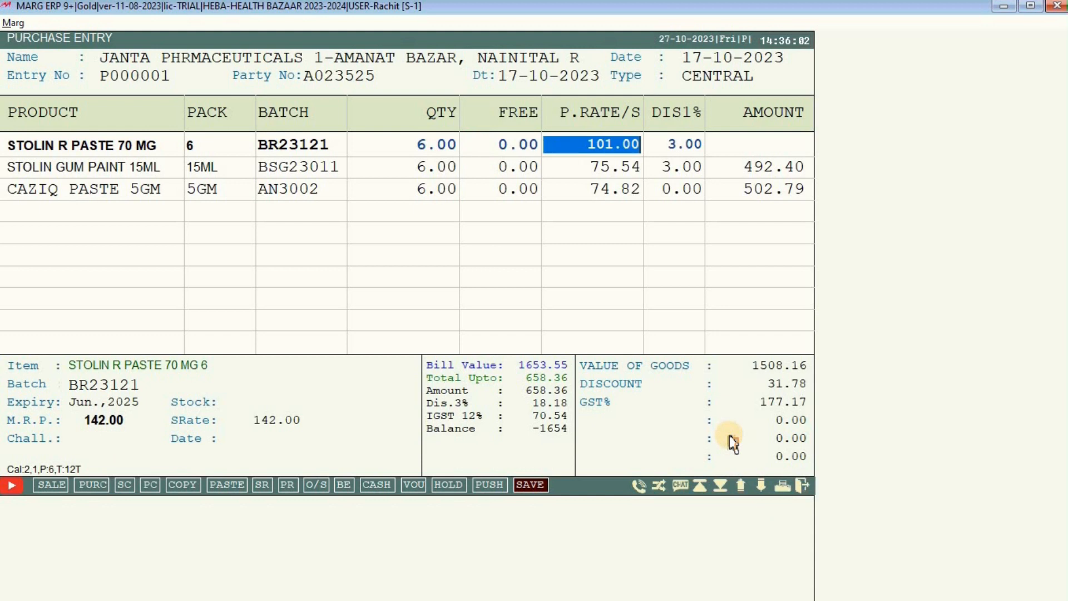
type("101.")
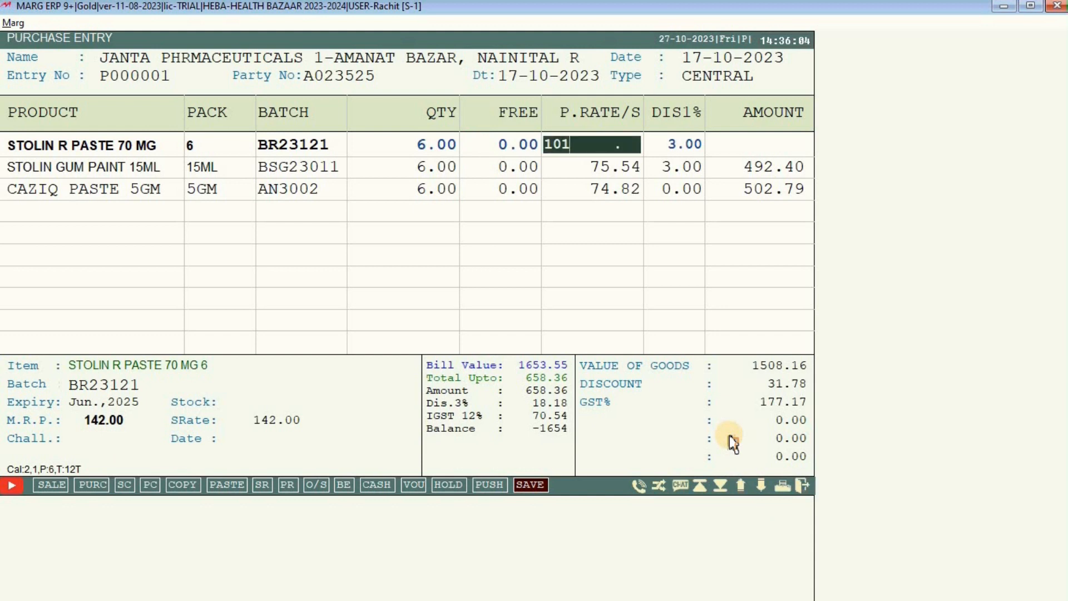
type("40")
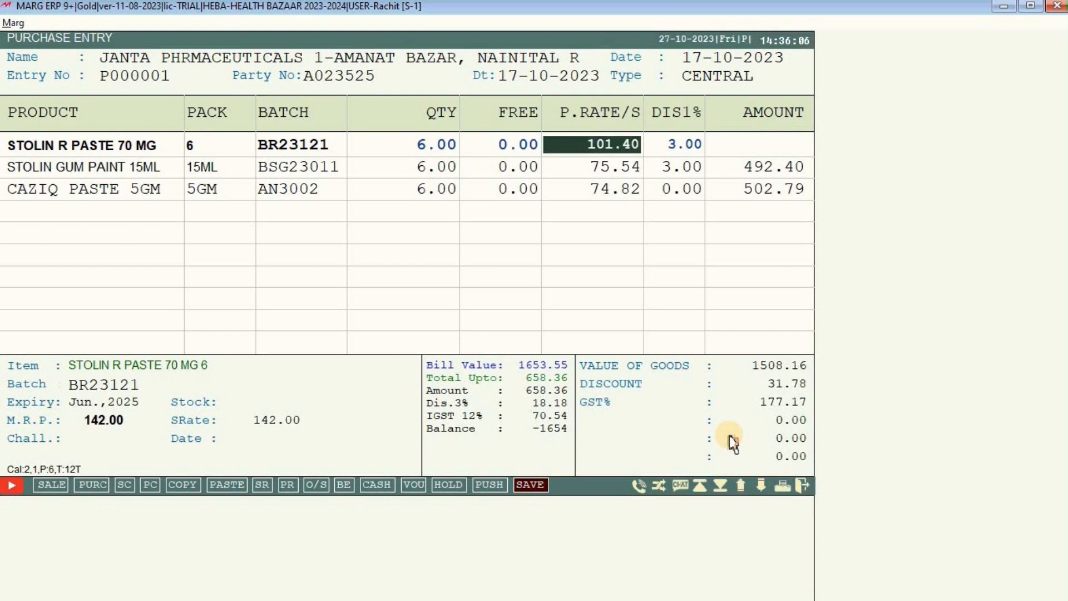
type("3")
key("Return")
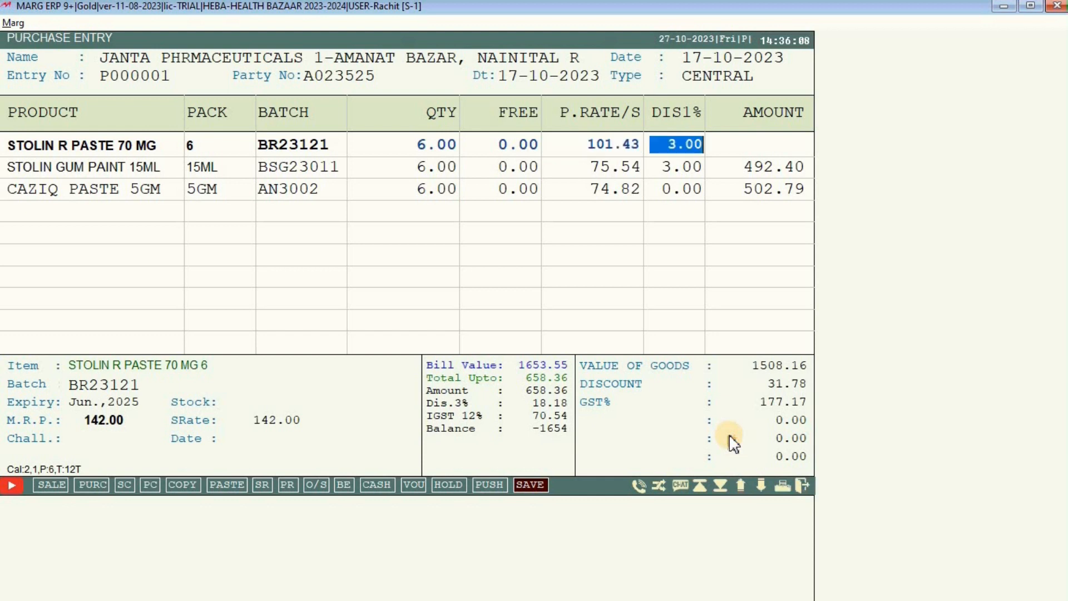
key("Return")
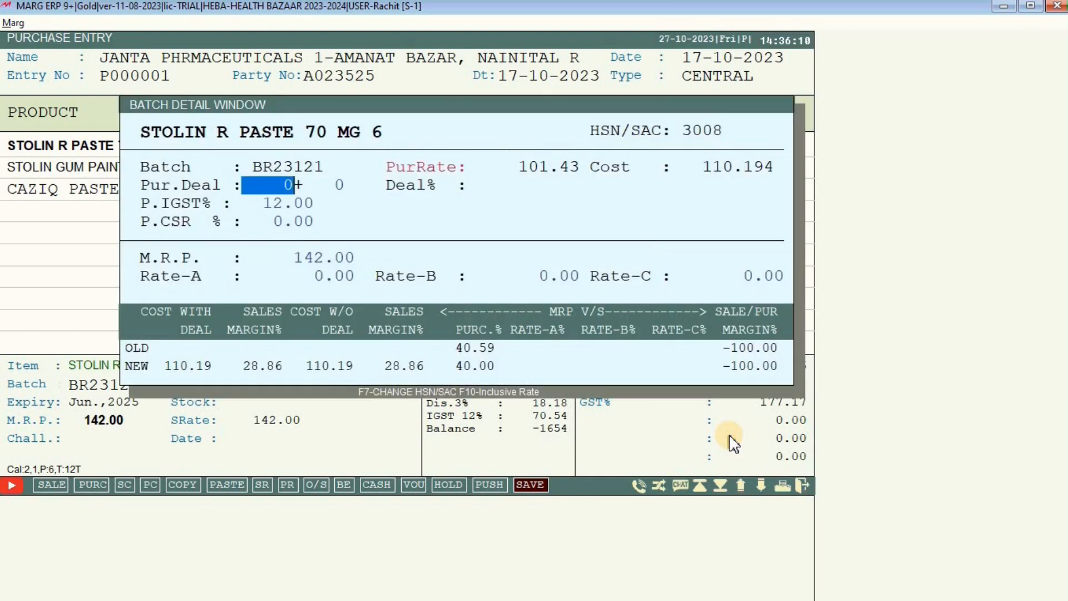
key("Return")
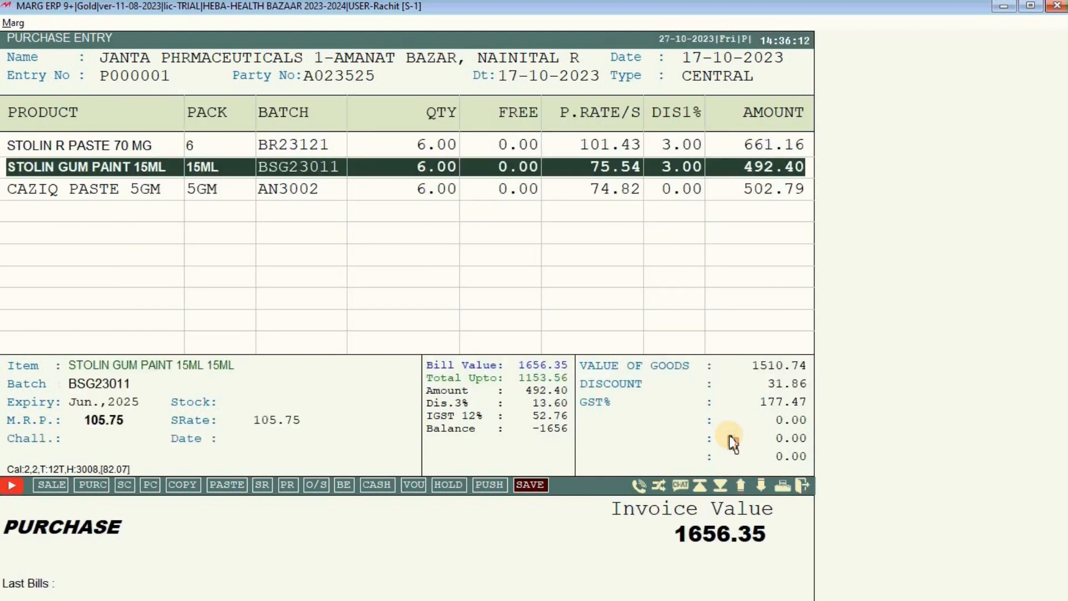
key("Down")
key("Down")
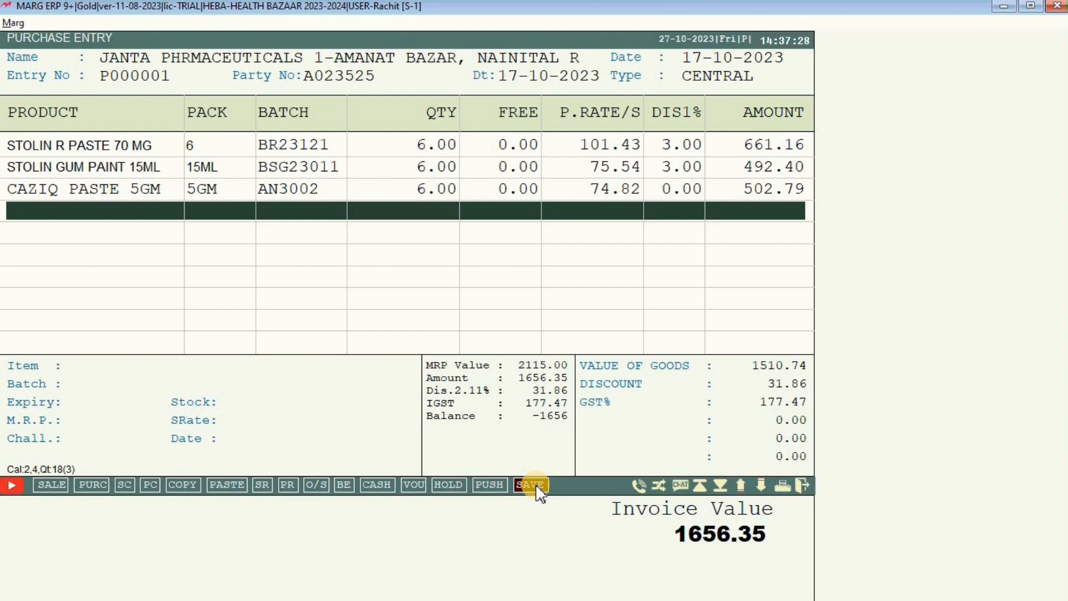
Accept the 31.86 closing discount, pass the scheme list and choose Save.
key("Escape")
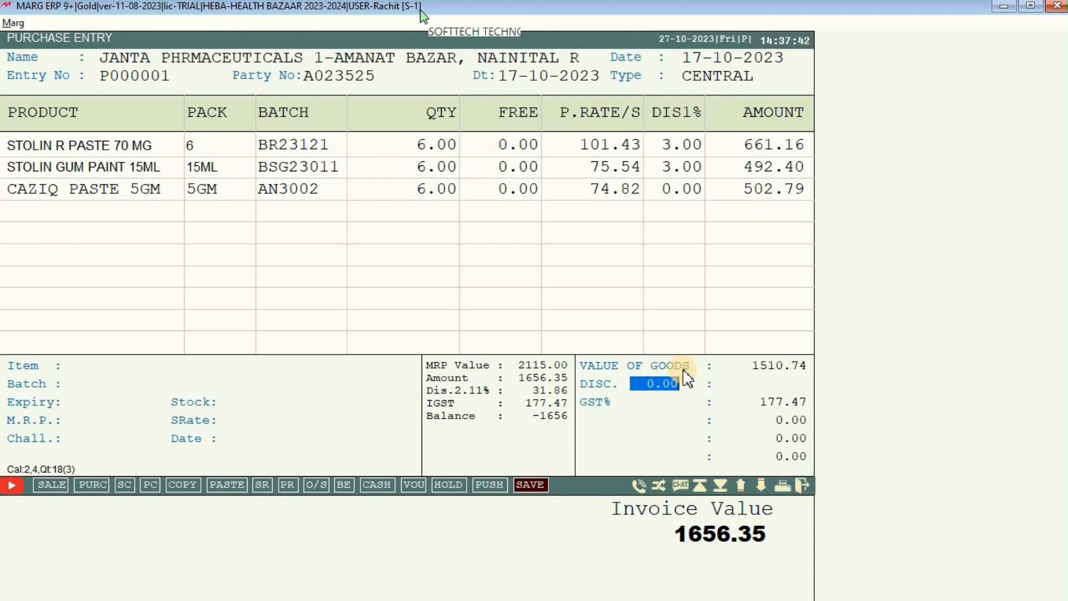
key("Return")
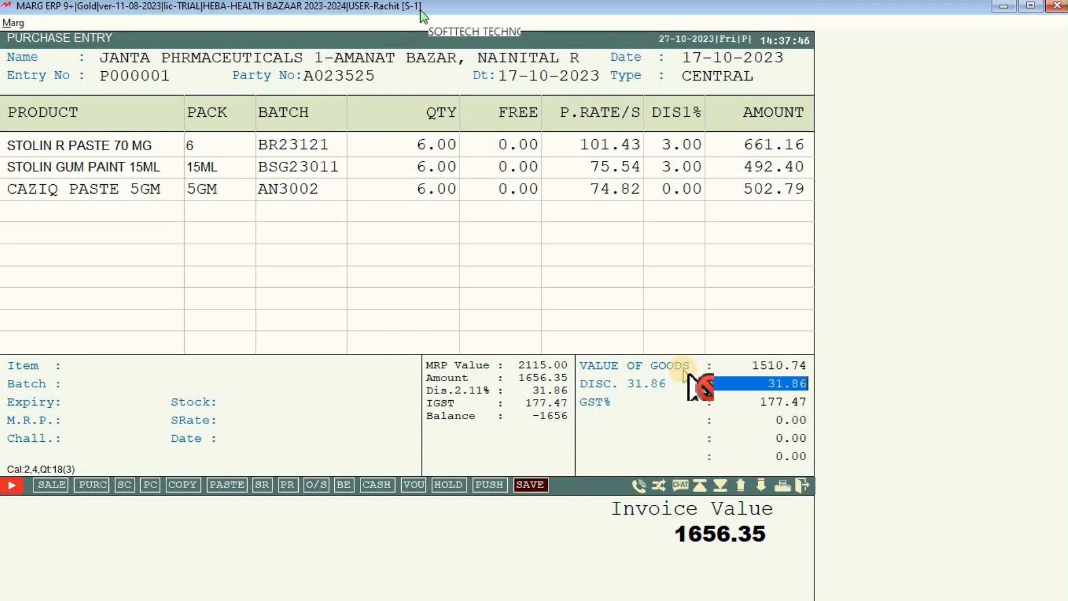
key("Return")
key("Return")
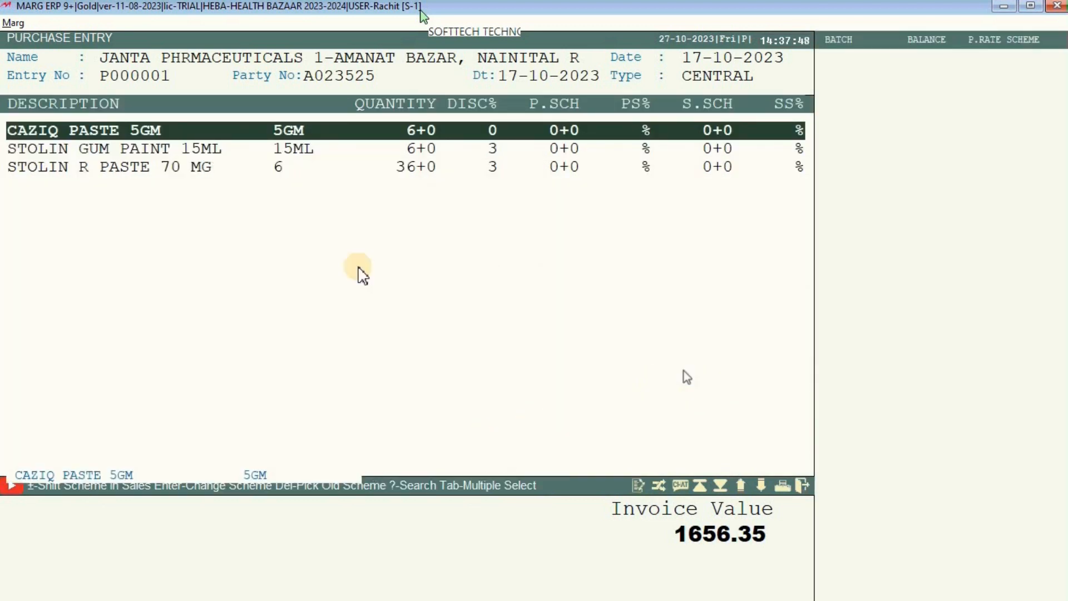
key("Down")
key("Down")
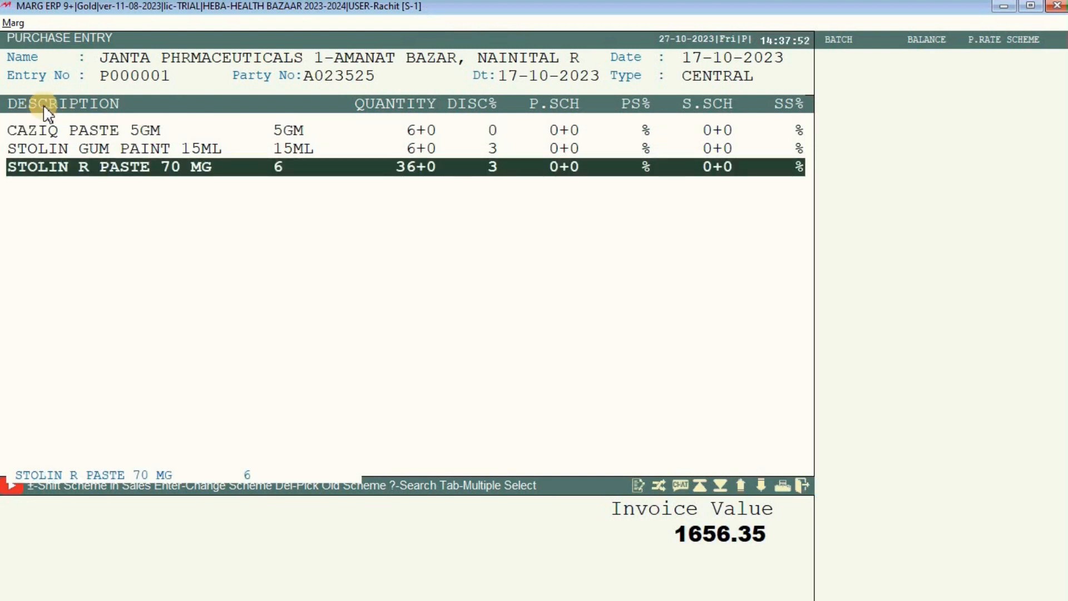
key("Escape")
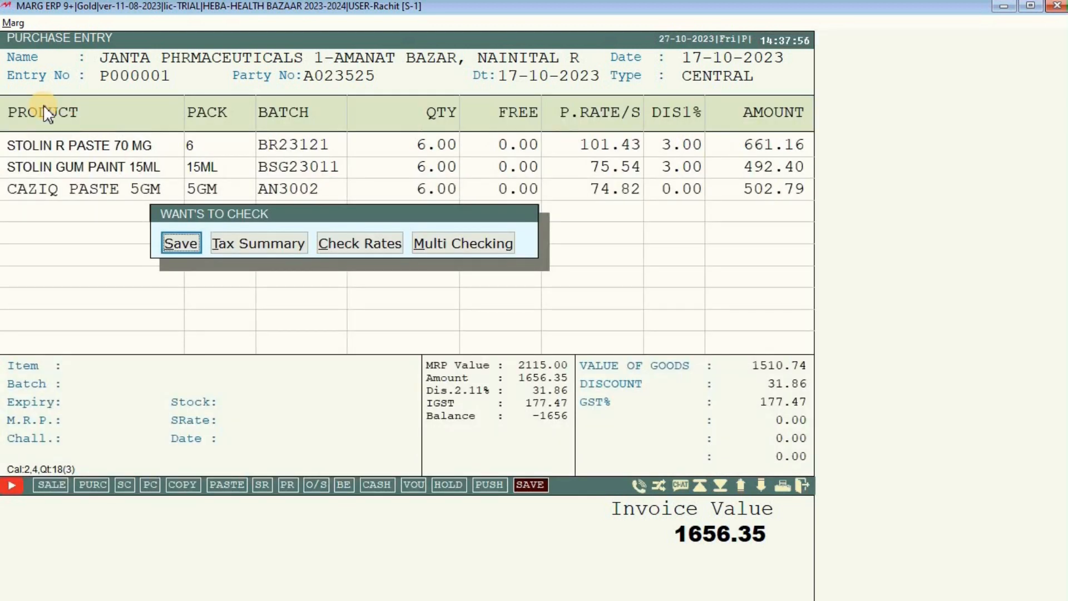
key("Return")
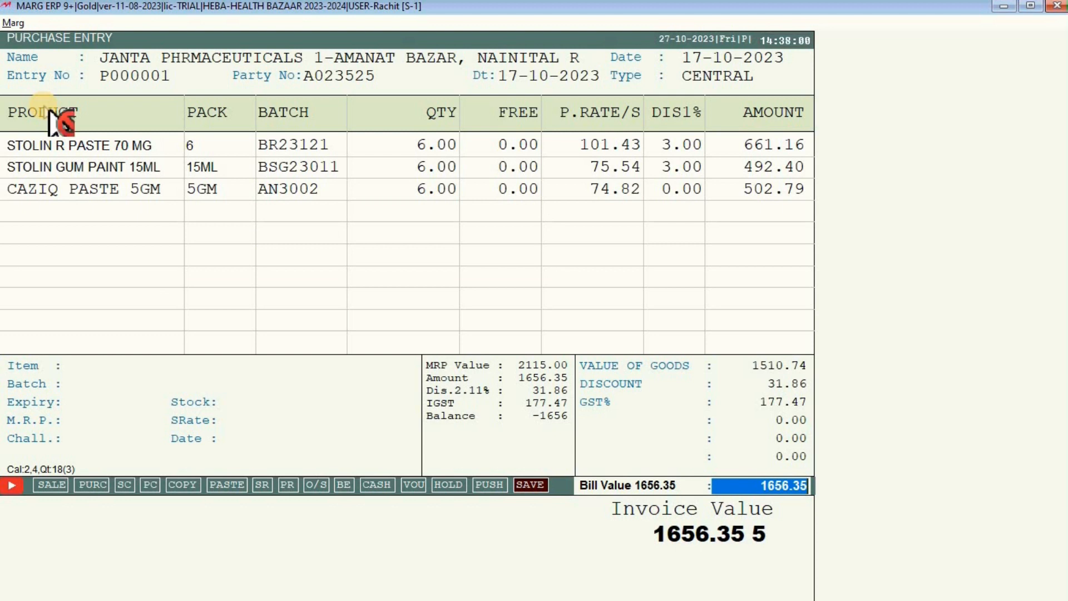
Confirm the 1656.35 bill value and levies, save the bill, and skip printing.
key("Return")
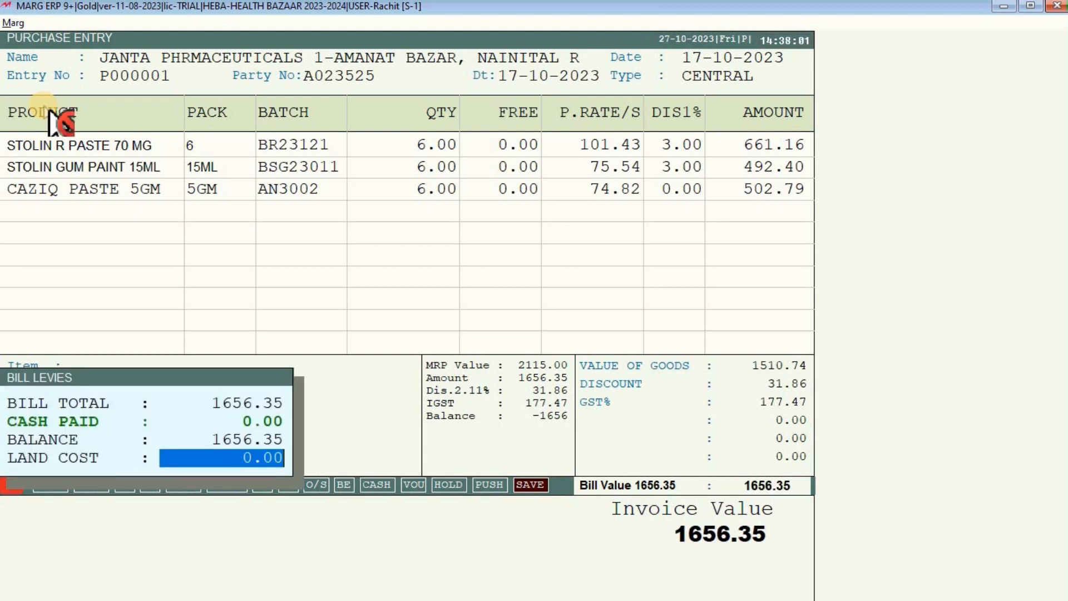
key("Return")
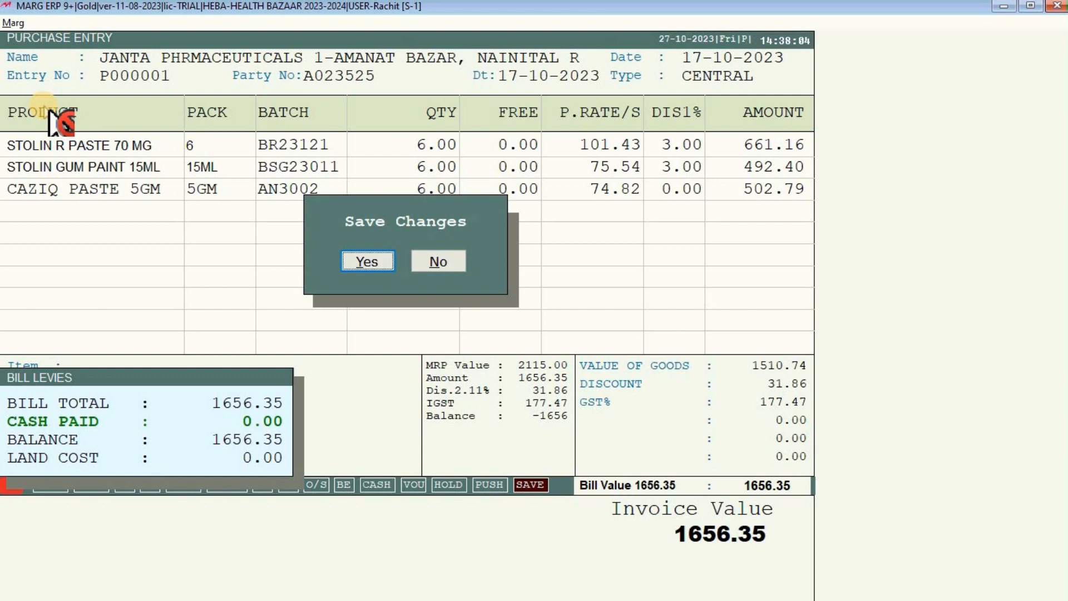
key("Return")
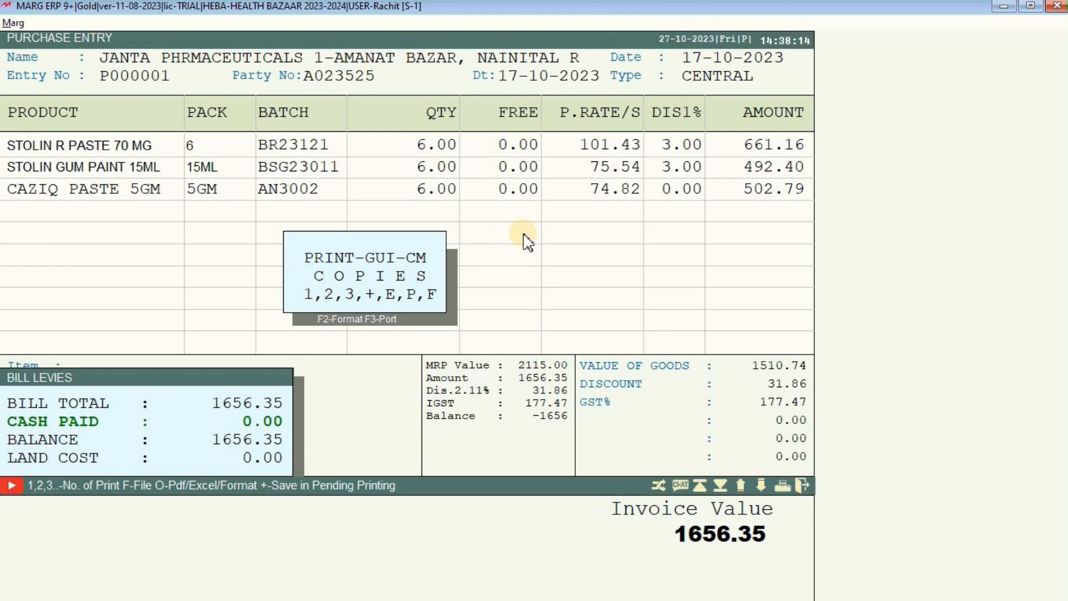
left_click(349, 252)
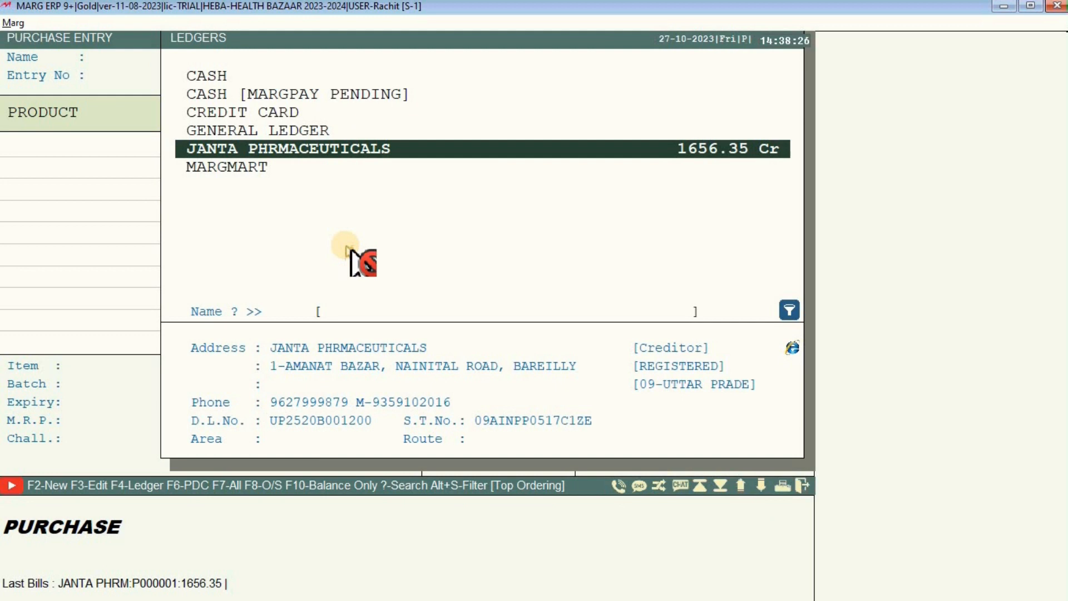
key("Escape")
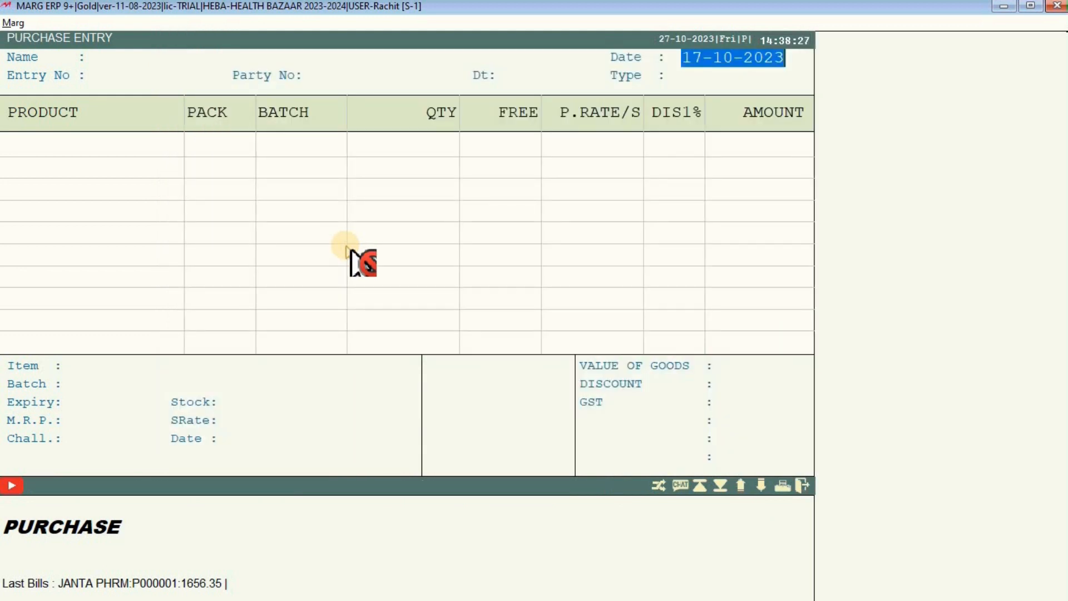
Leave purchase entry and check Item Master stock of 6 for CAZIQ PASTE and both STOLIN items.
key("Escape")
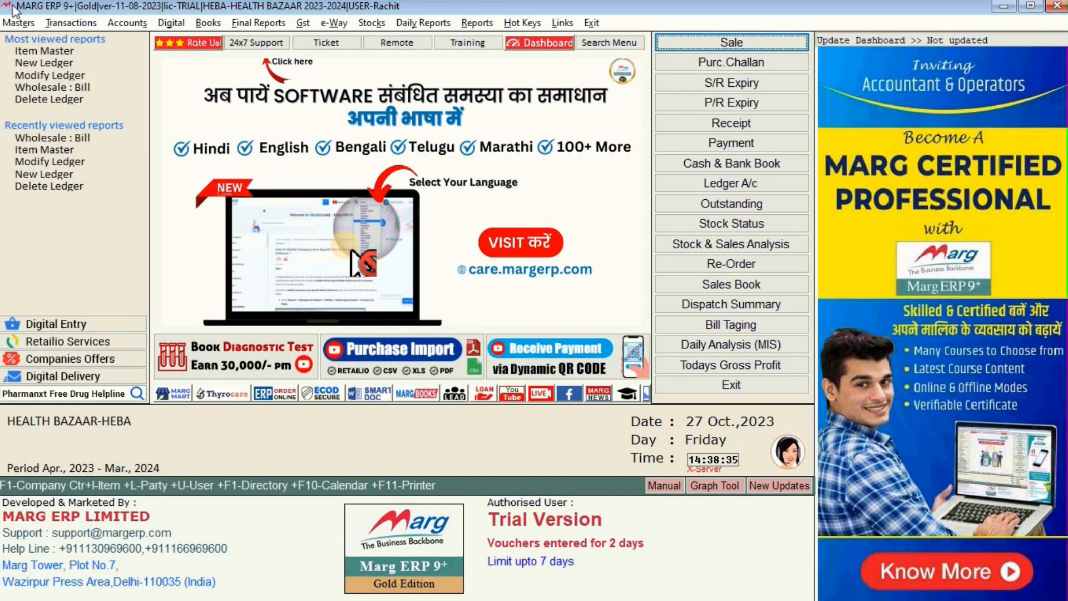
left_click(8, 22)
mouse_move(96, 71)
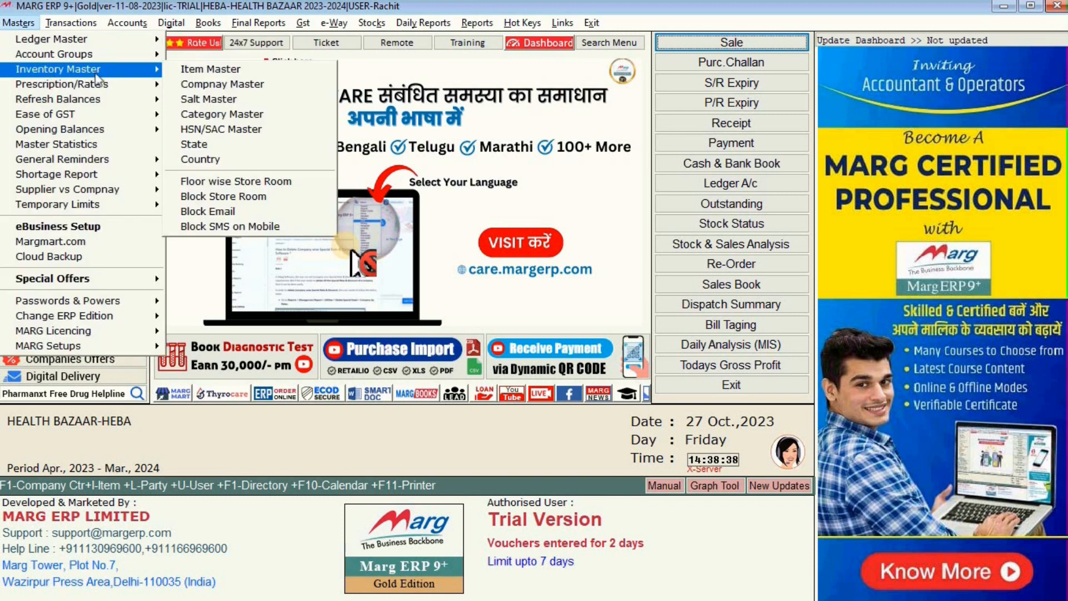
left_click(189, 70)
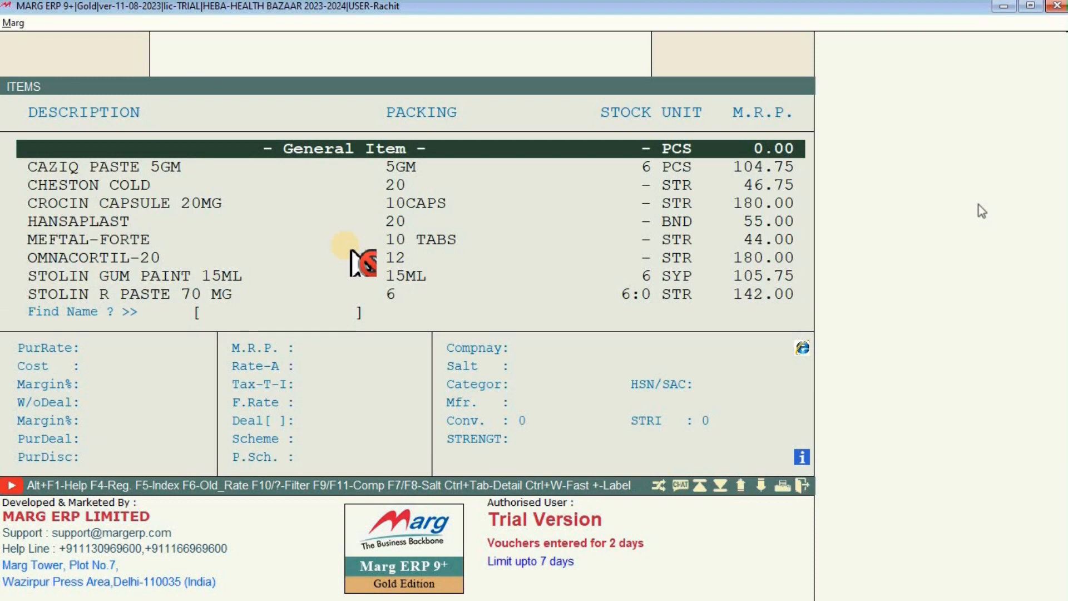
key("Down")
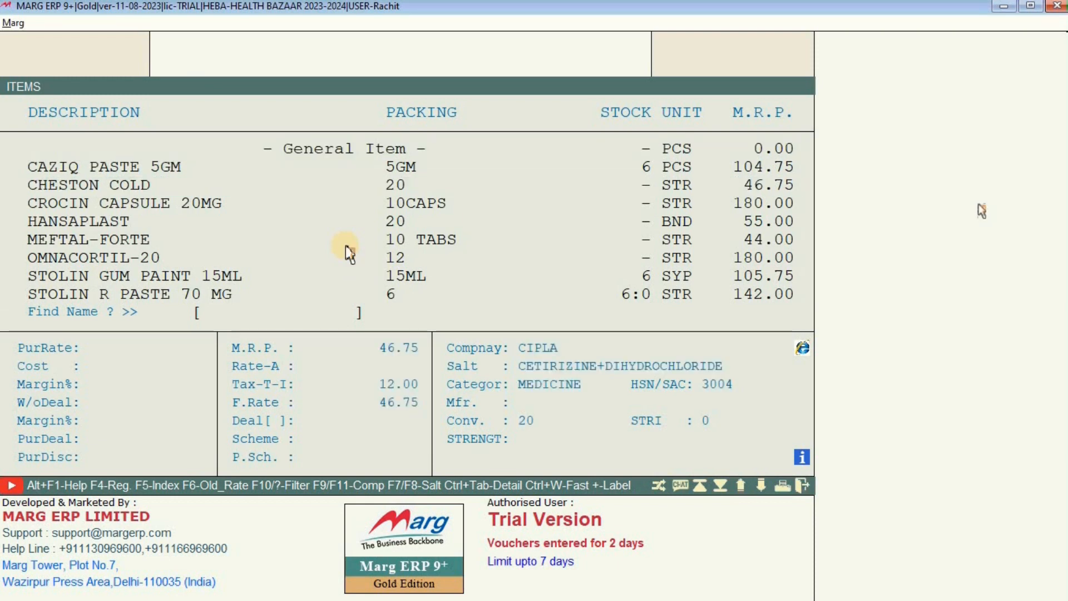
key("Up")
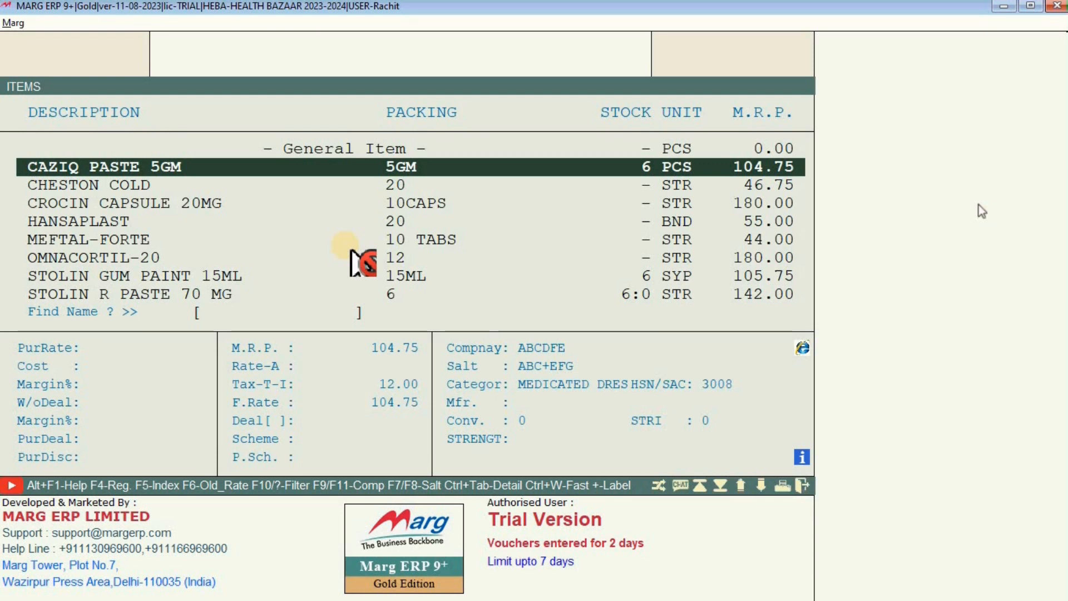
key("Escape")
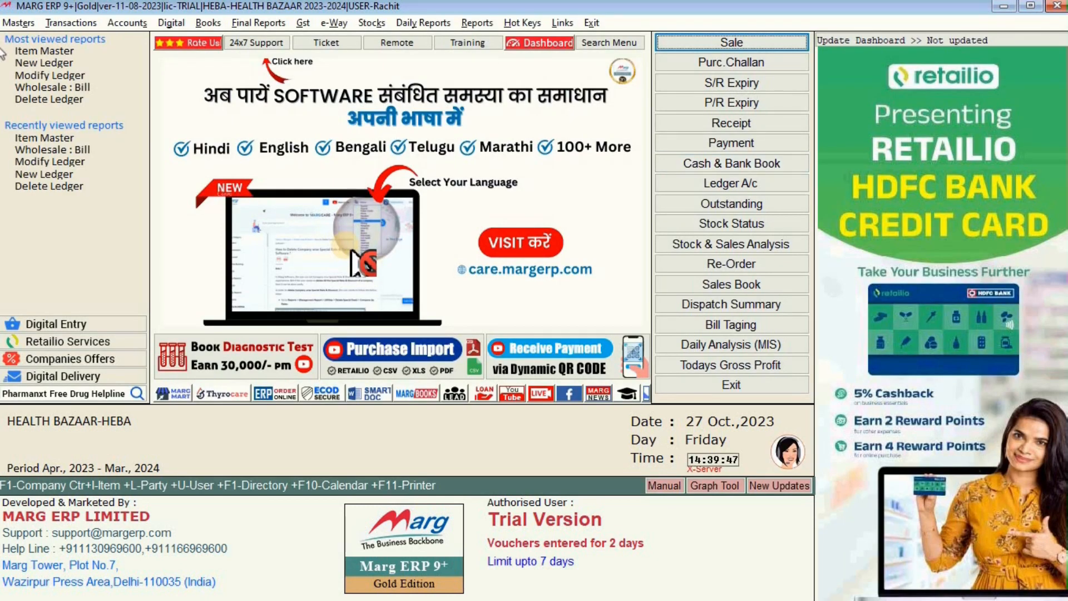
Open purchase Modify : Bill and list bills dated 17-10-2023 to 17-10-2023.
left_click(72, 23)
mouse_move(91, 60)
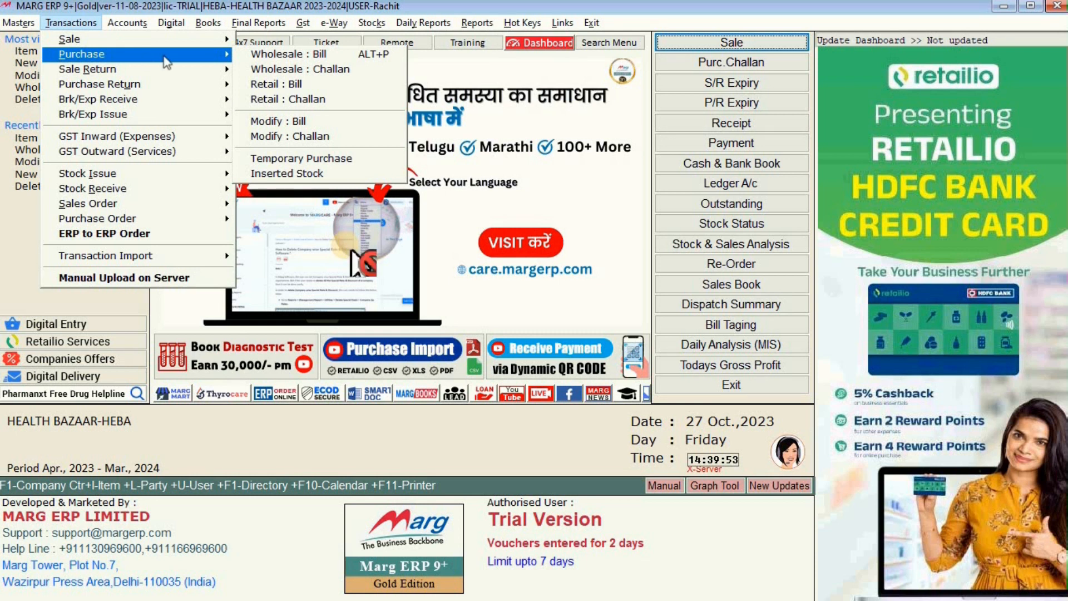
left_click(319, 121)
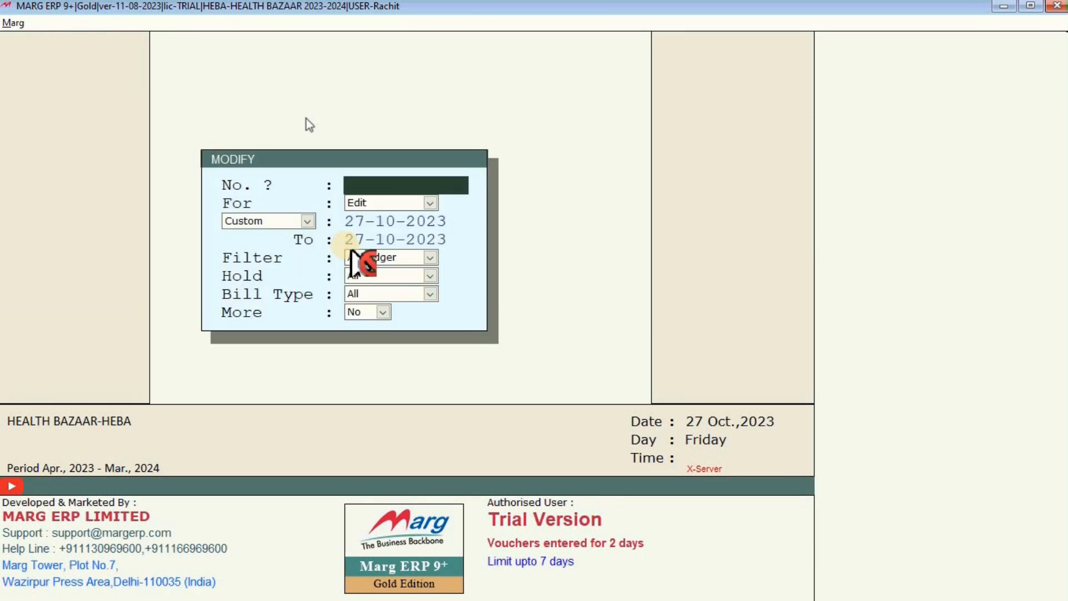
key("Return")
key("Return")
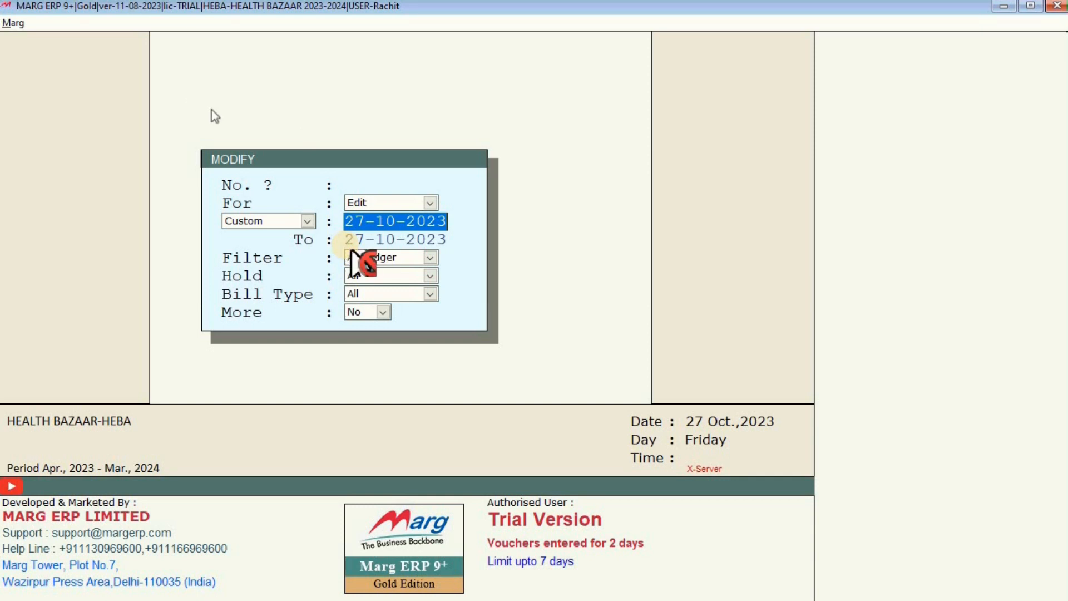
type("17-1")
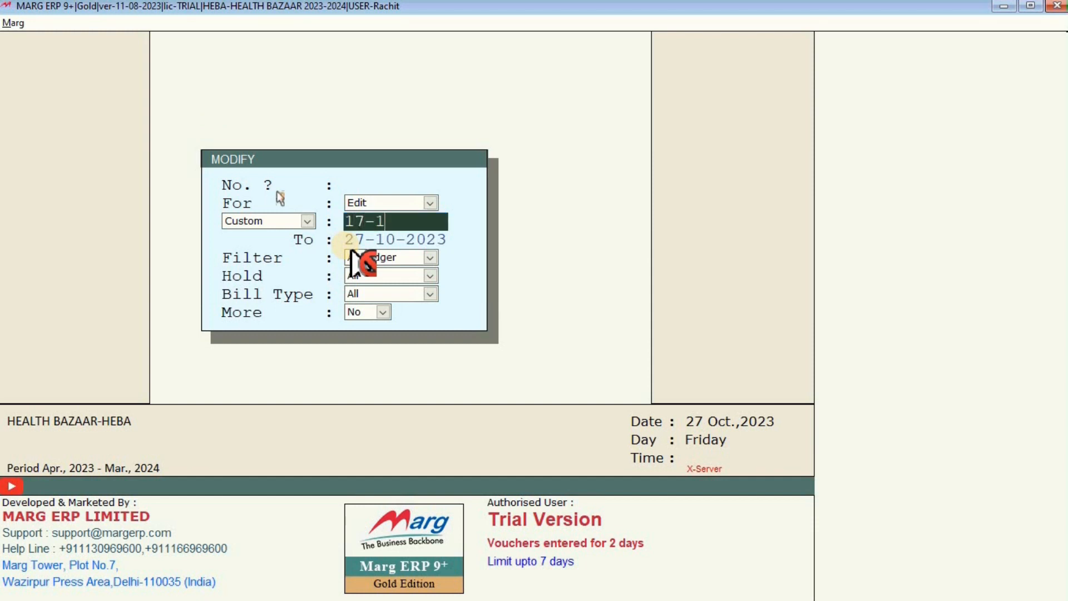
type("0-2023")
key("Return")
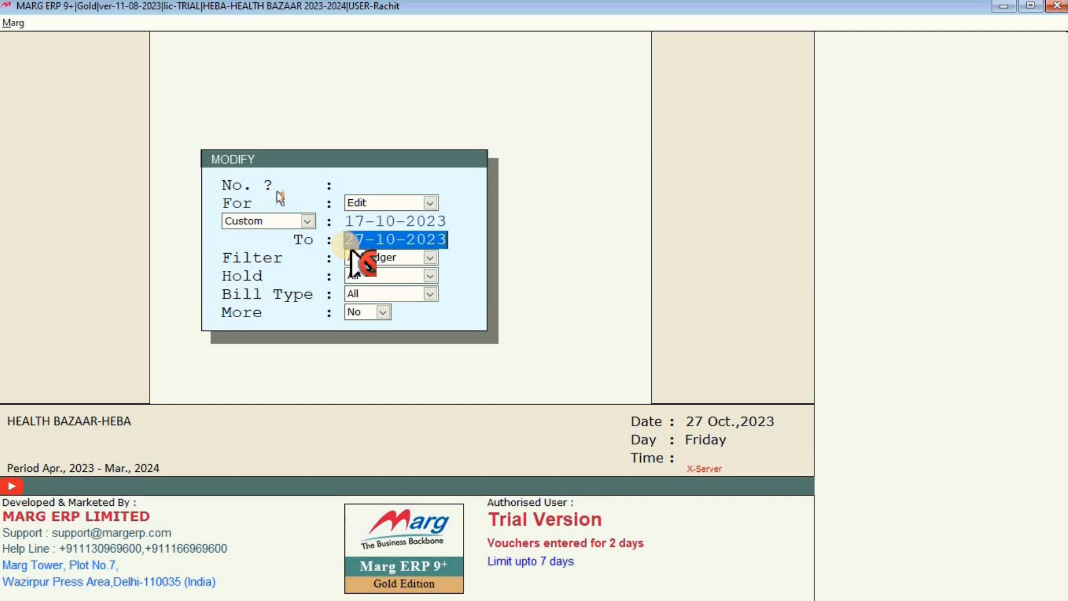
type("17-1")
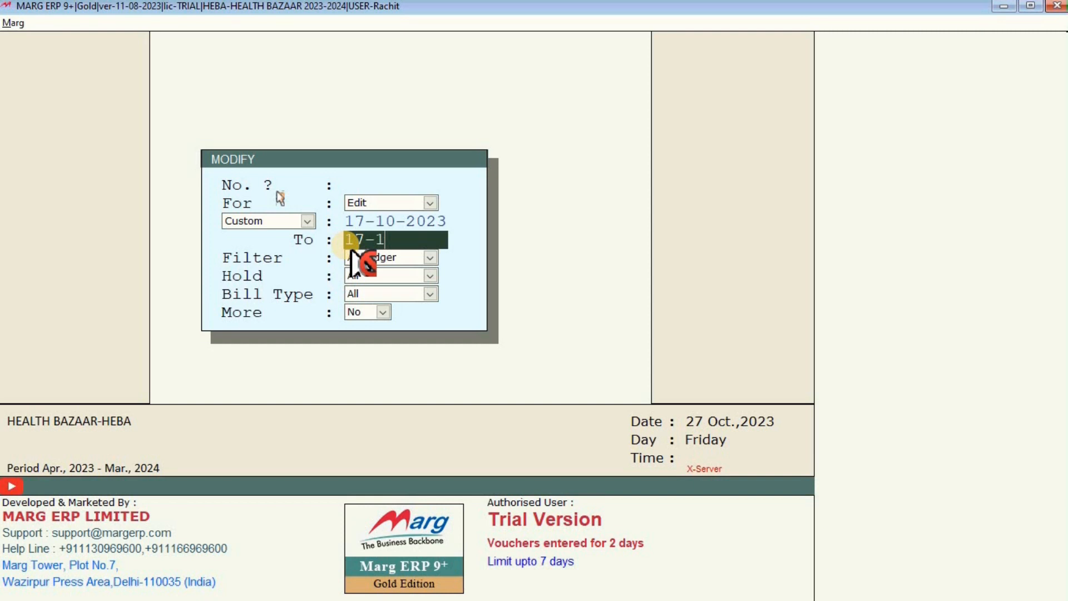
type("0-23")
key("Return")
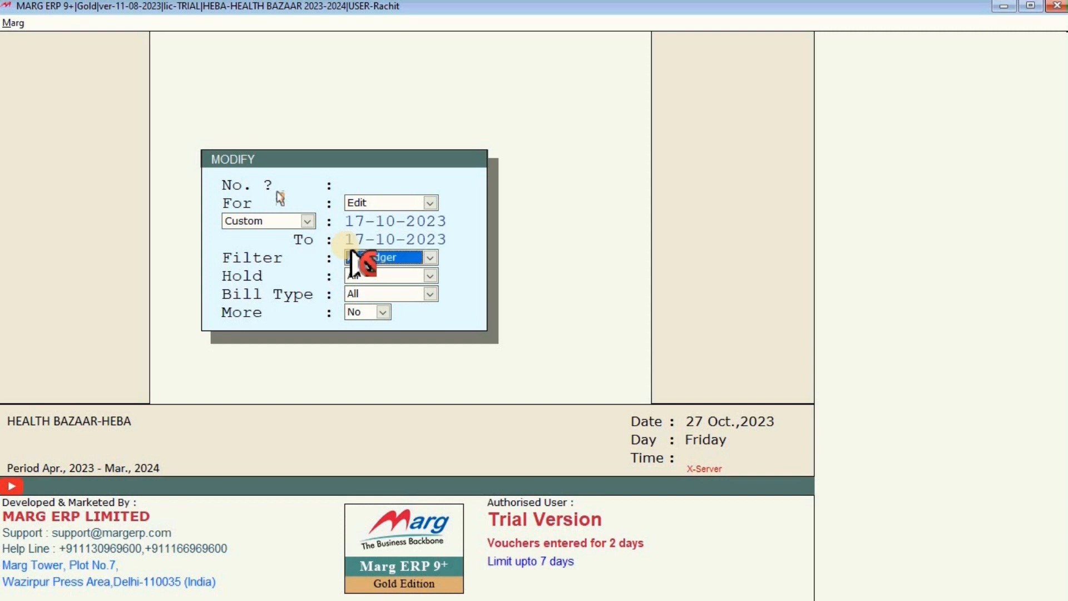
key("Return")
key("Return")
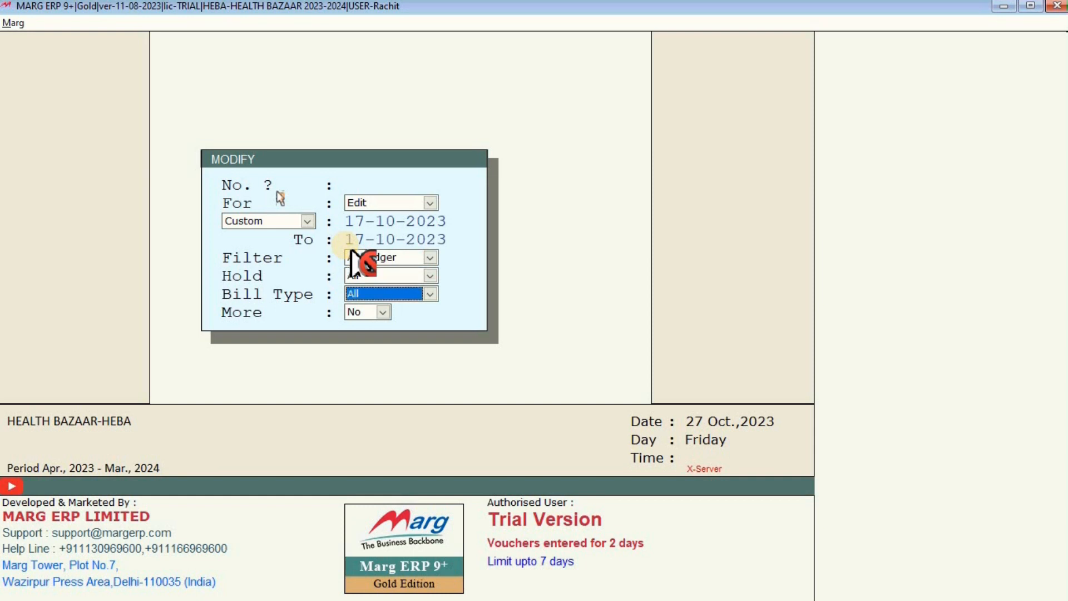
key("Return")
key("Return")
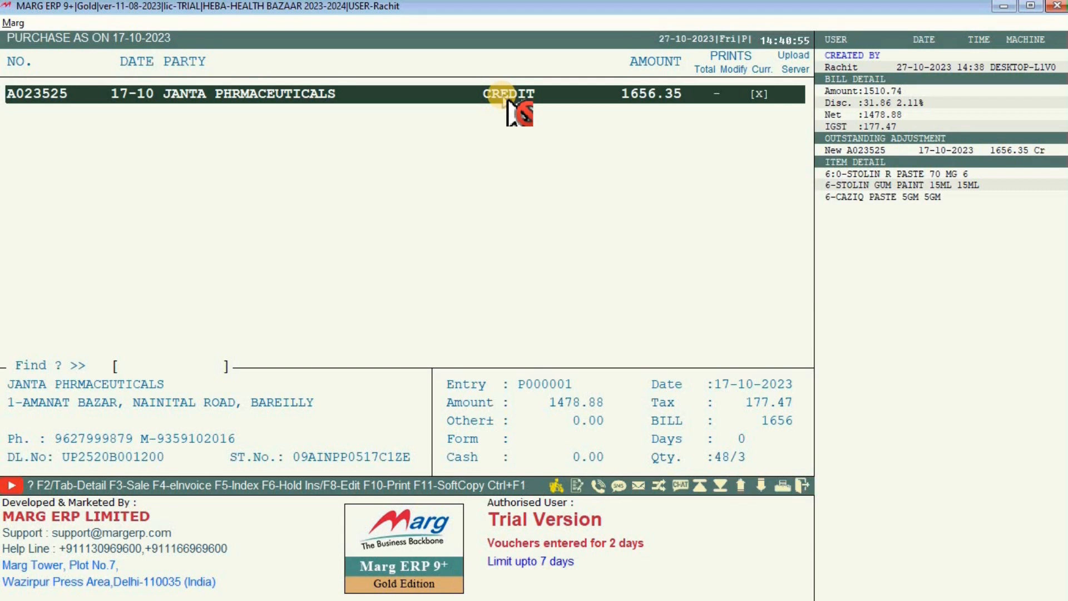
Open the Janta Pharmaceuticals bill for modification and change its date to 18-10-2023.
key("Return")
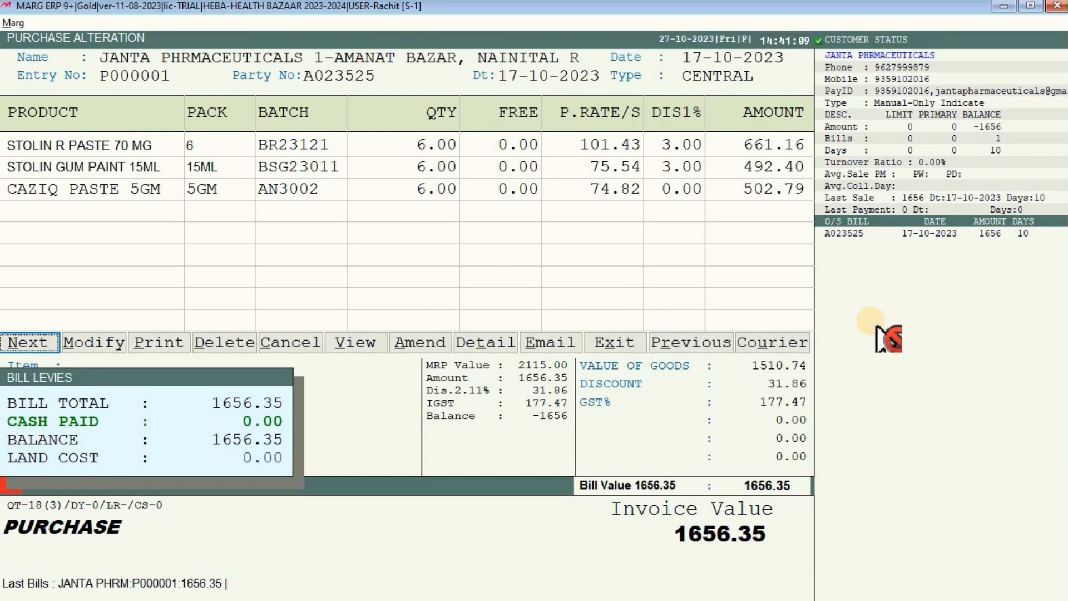
key("m")
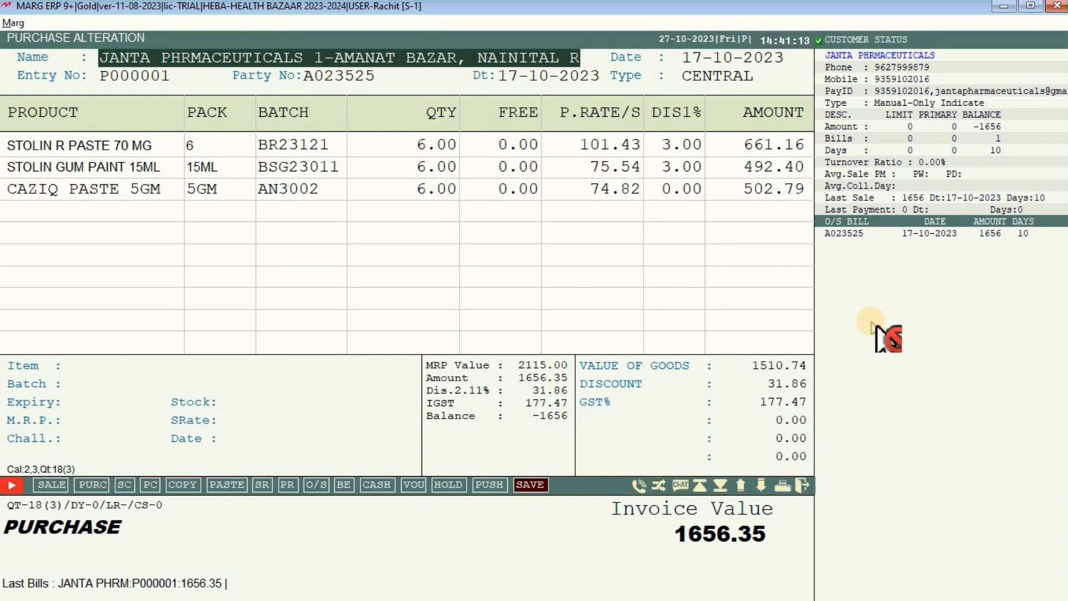
key("Return")
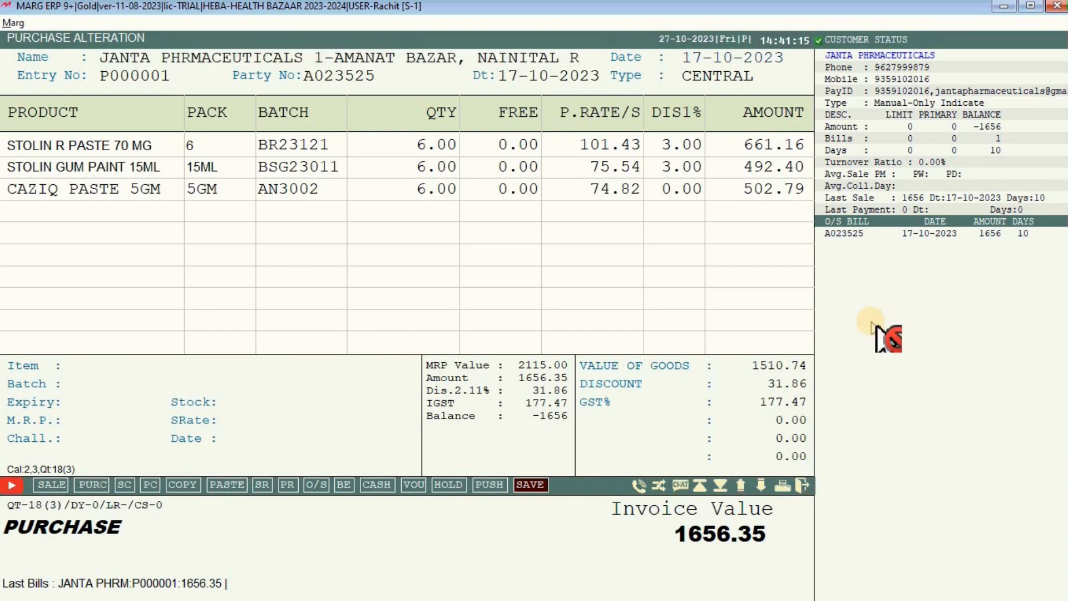
key("Return")
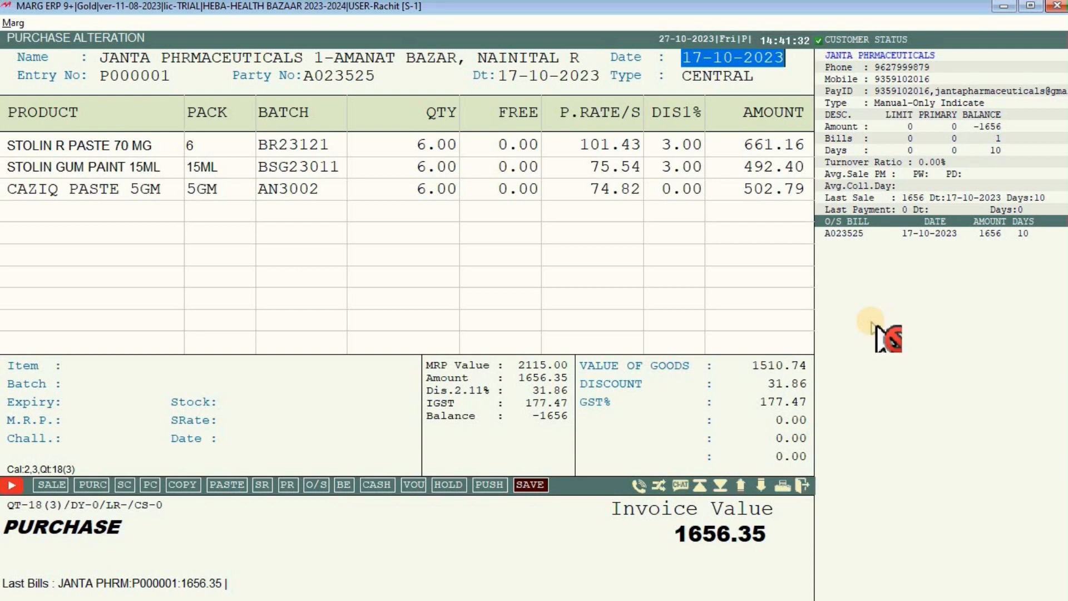
type("18-")
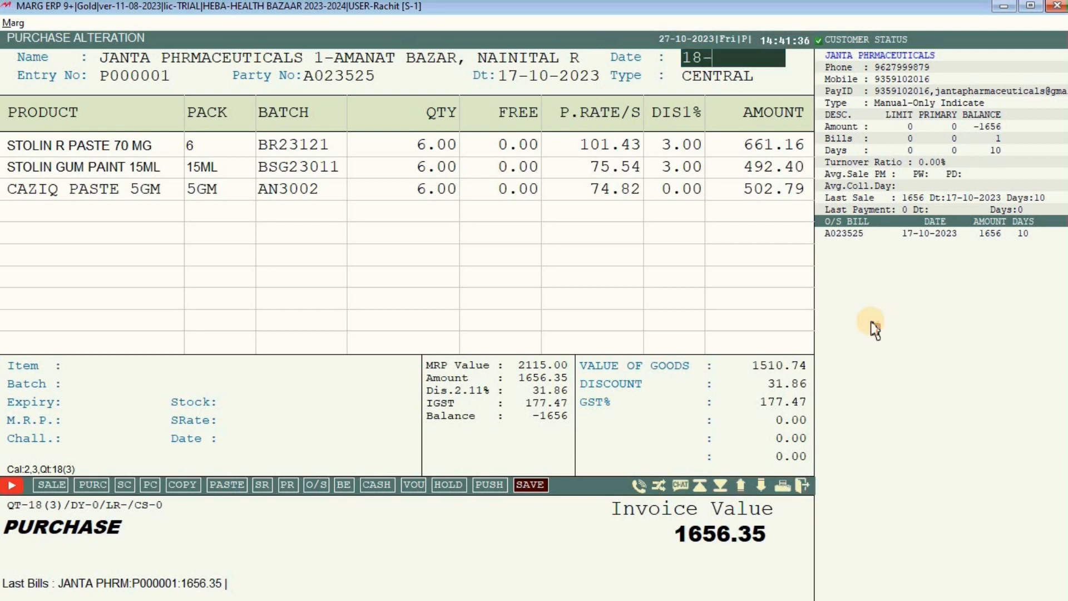
type("10-2023")
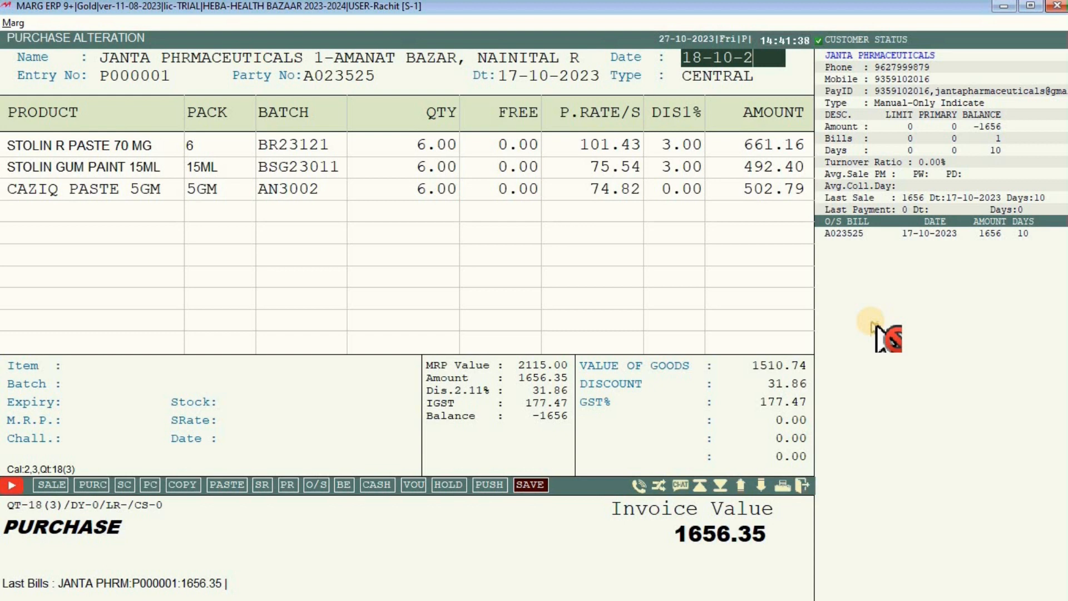
key("Return")
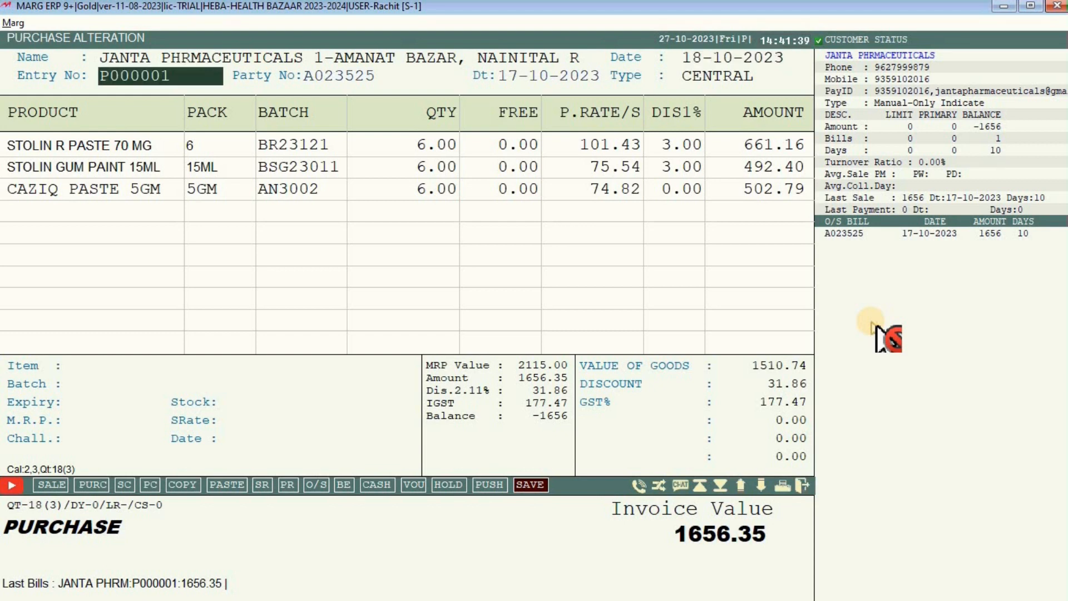
Set the supplier bill date to 18-10-2023 as well.
key("Return")
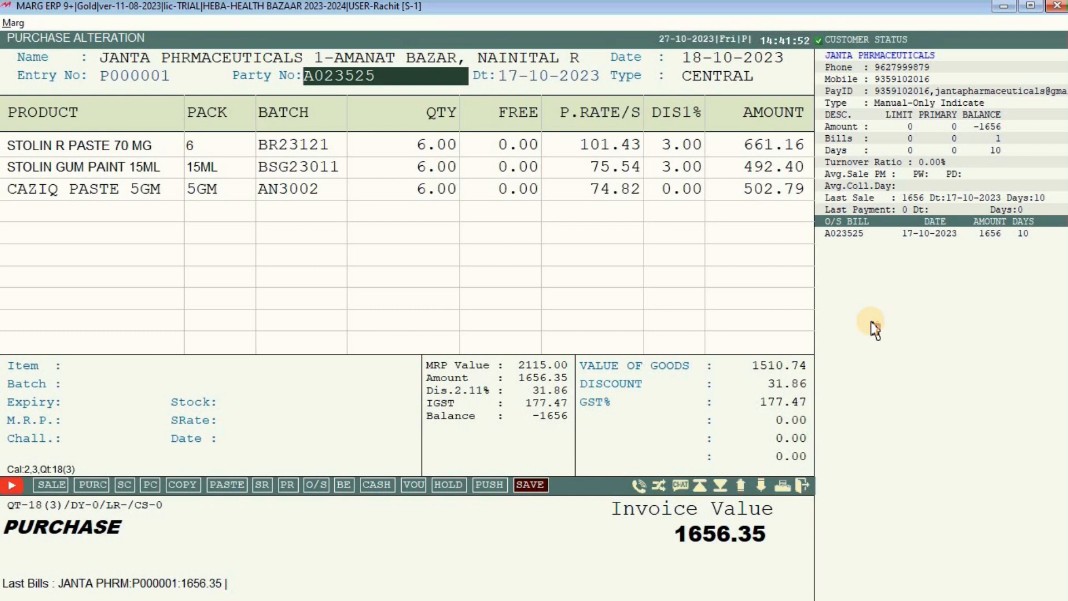
key("Return")
left_click(873, 324)
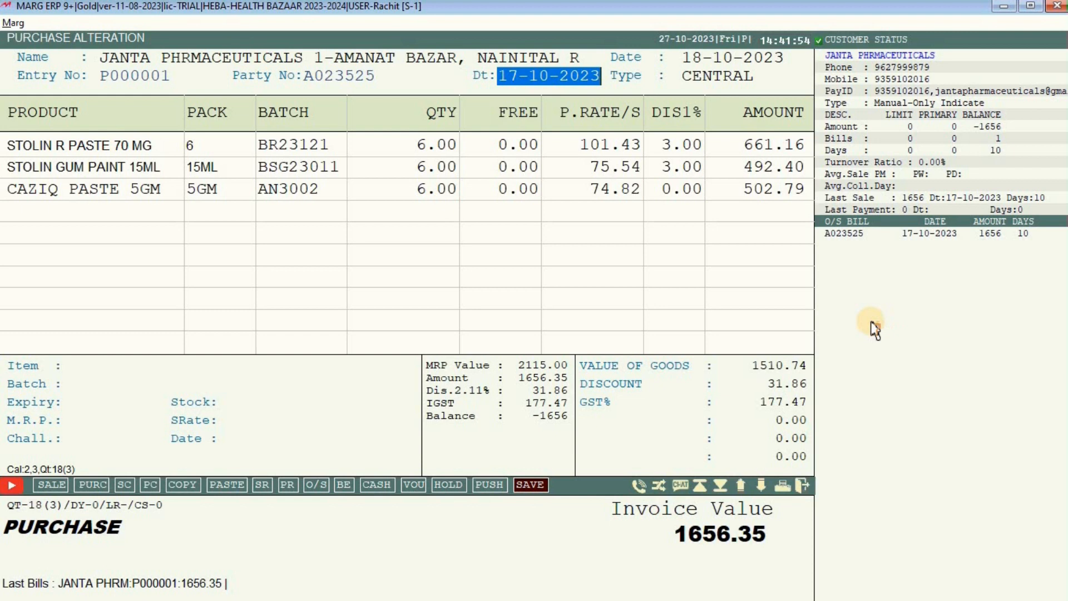
type("18")
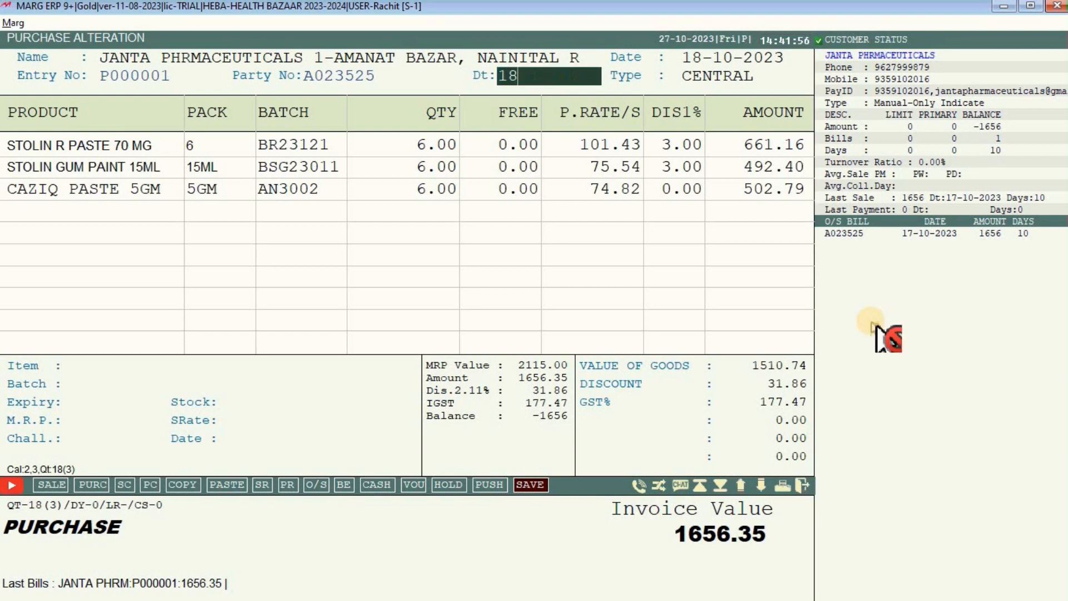
type("-10-2023")
key("Return")
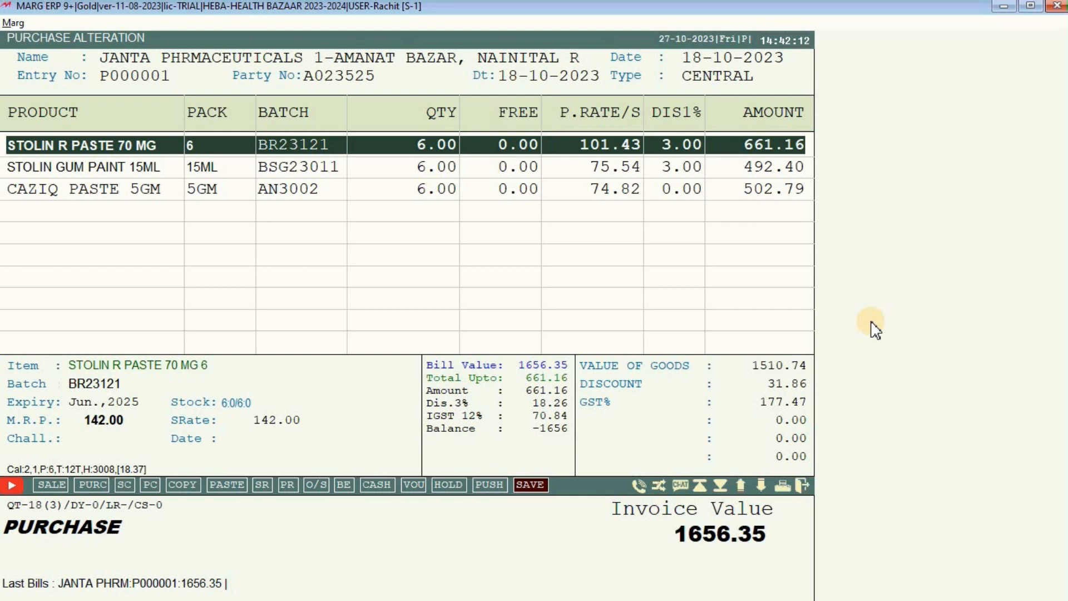
Step through the item lines, accepting CAZIQ PASTE 5GM's batch details at rate 75.00.
key("Down")
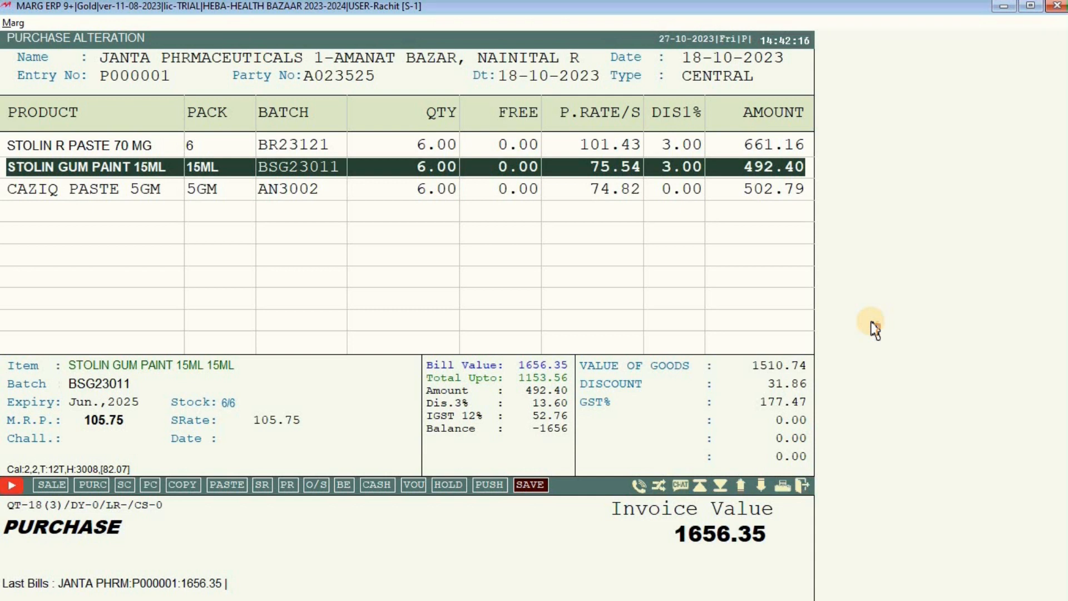
key("Down")
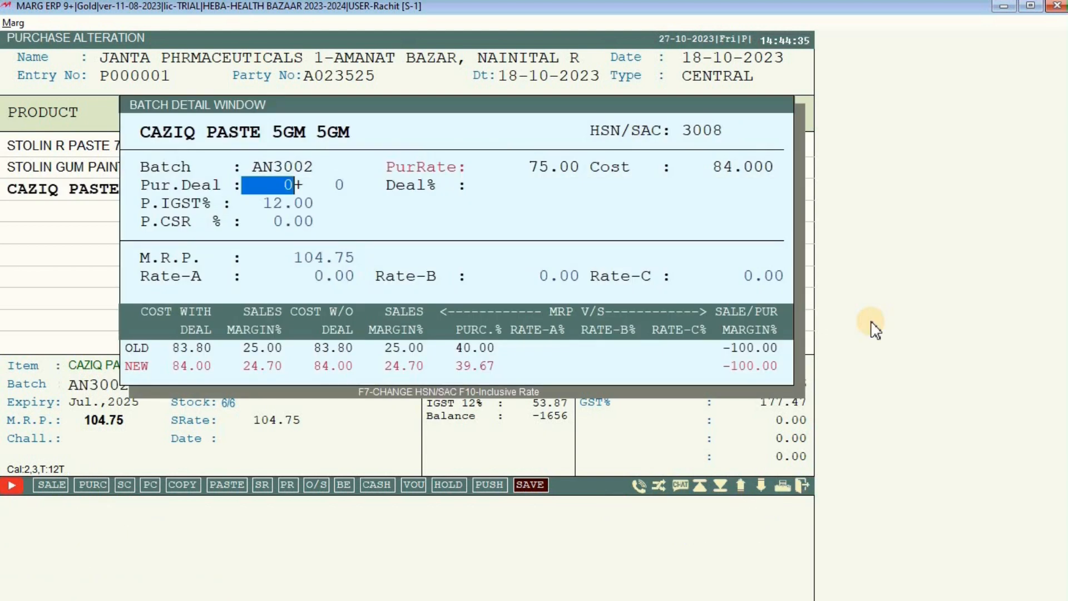
key("Return")
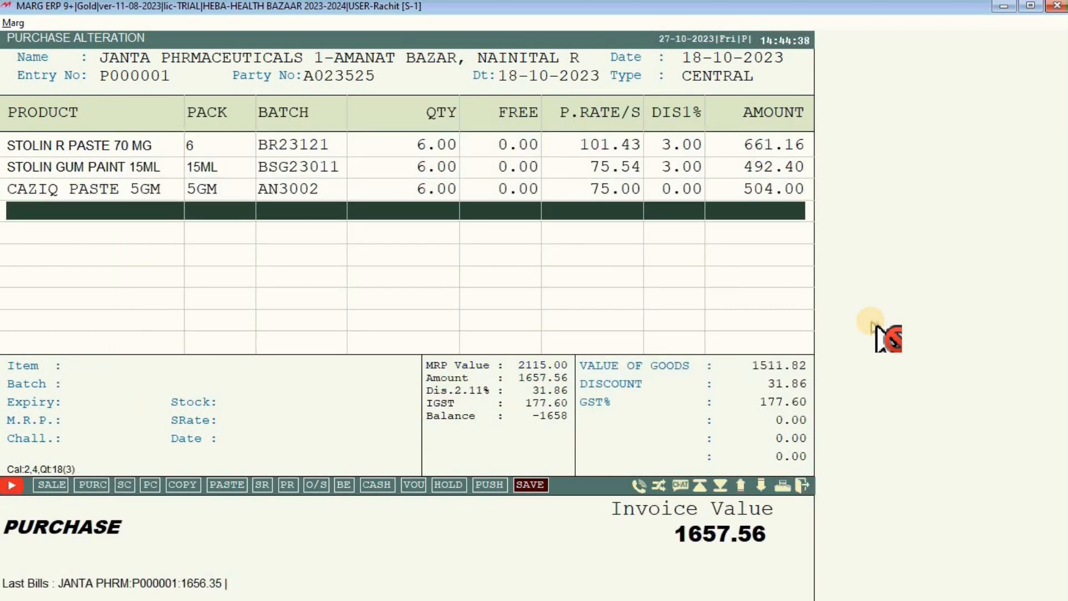
left_click(530, 485)
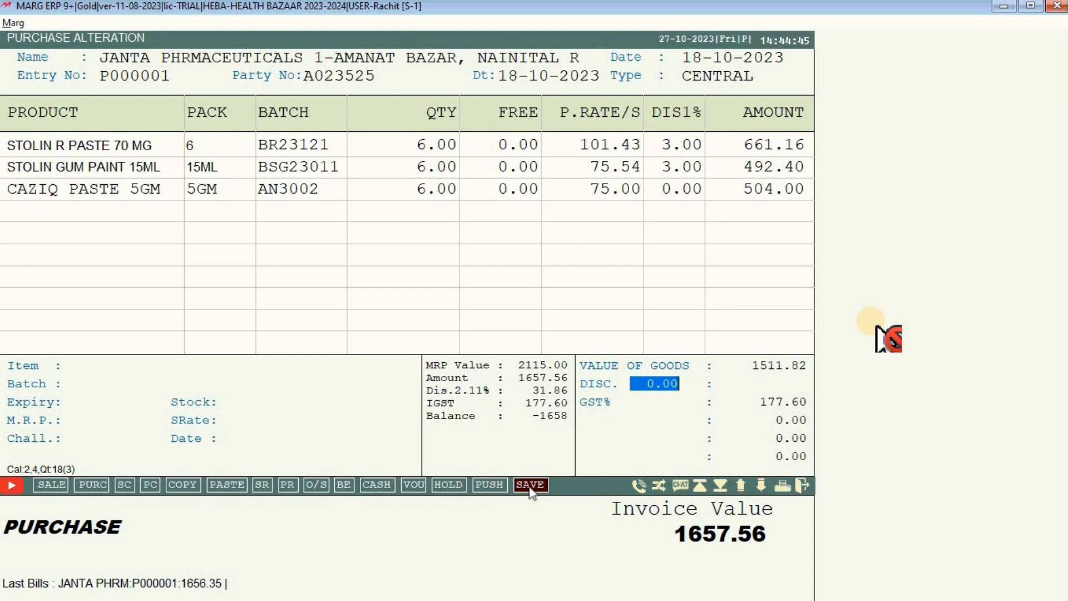
Save the altered bill with no extra discount, skipping printing.
key("Return")
key("Return")
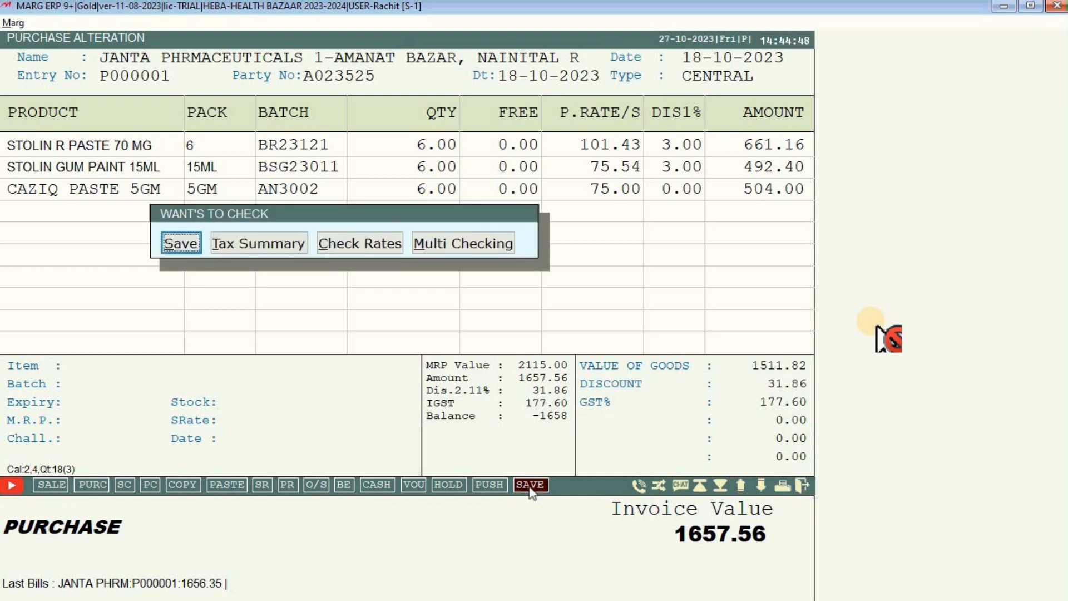
key("Return")
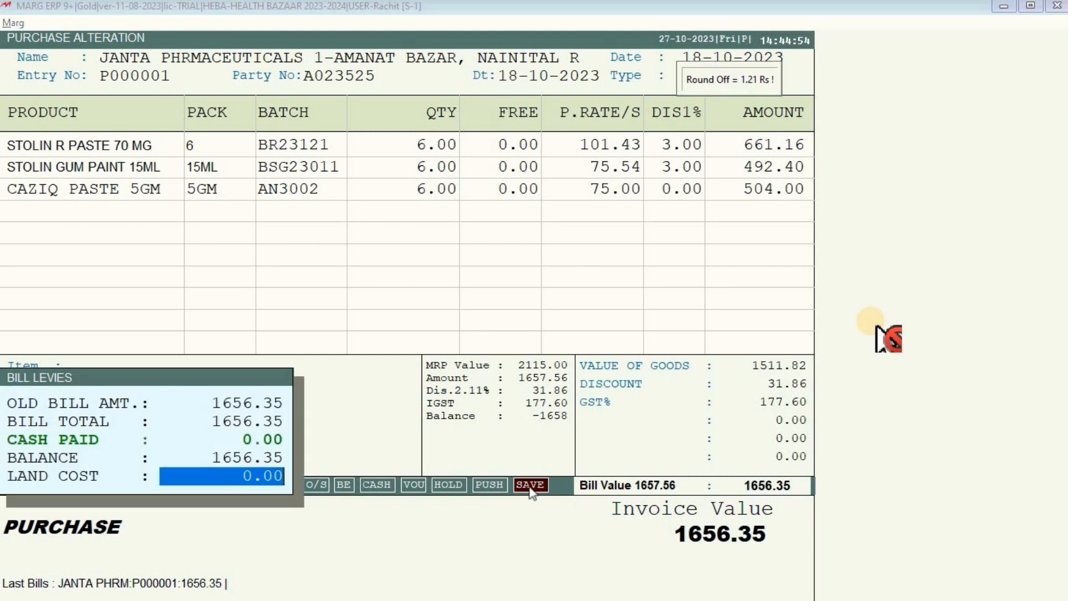
key("Return")
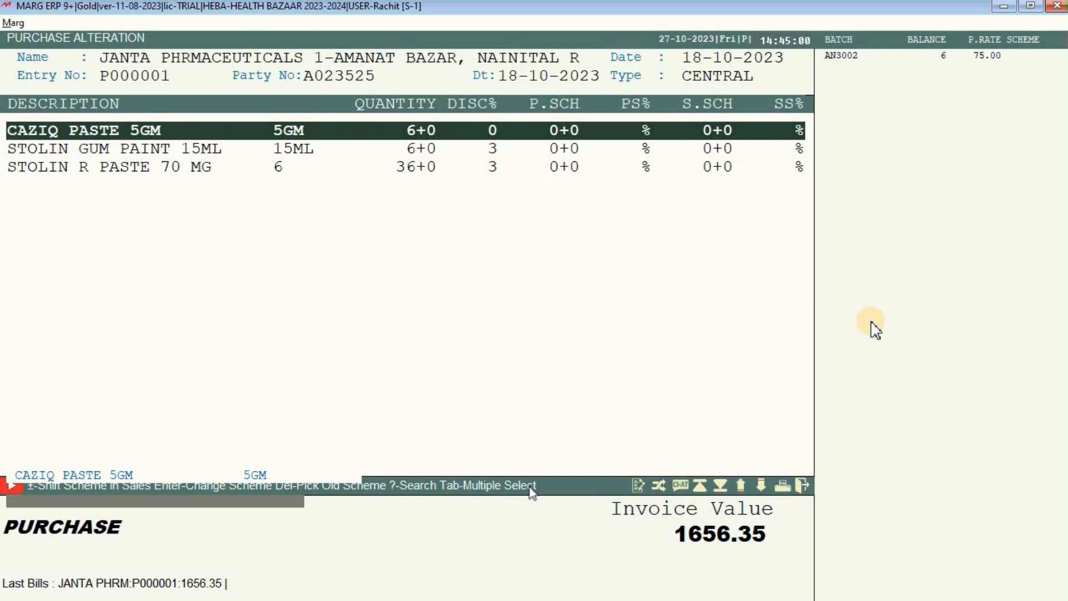
key("Escape")
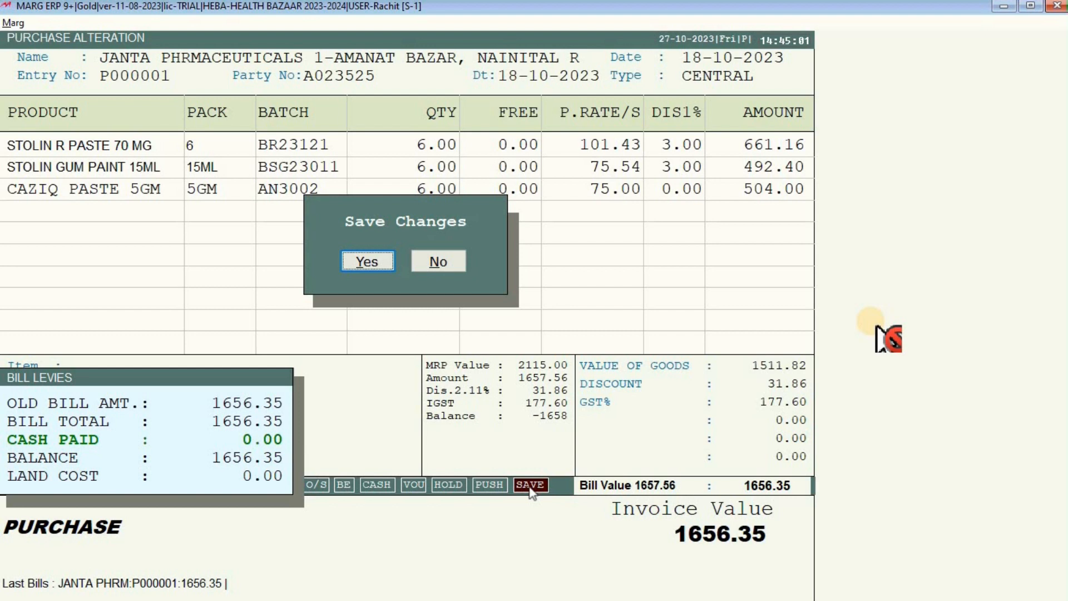
key("Return")
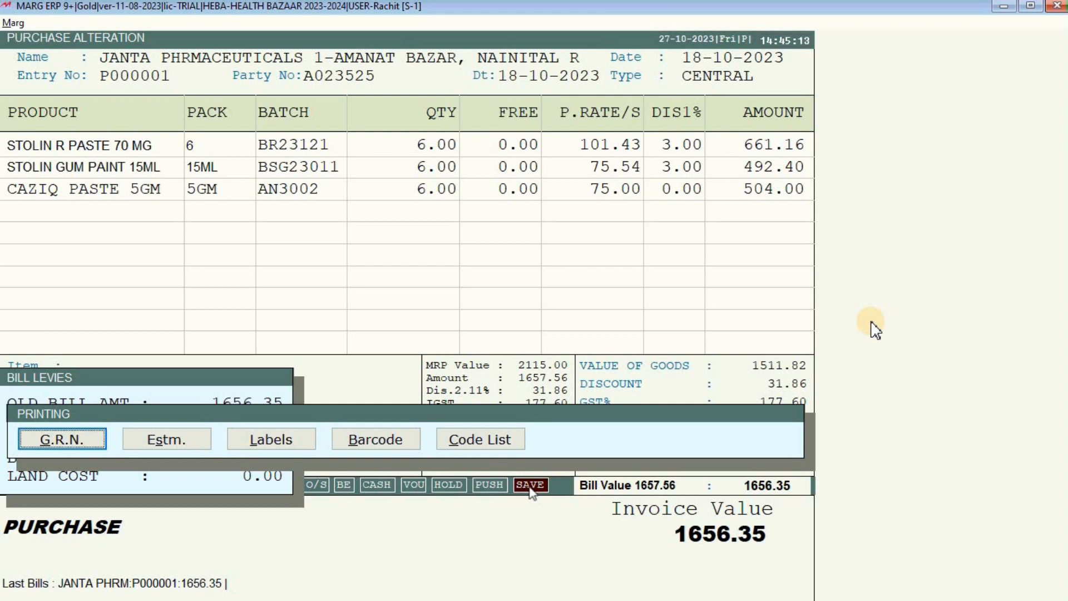
key("Escape")
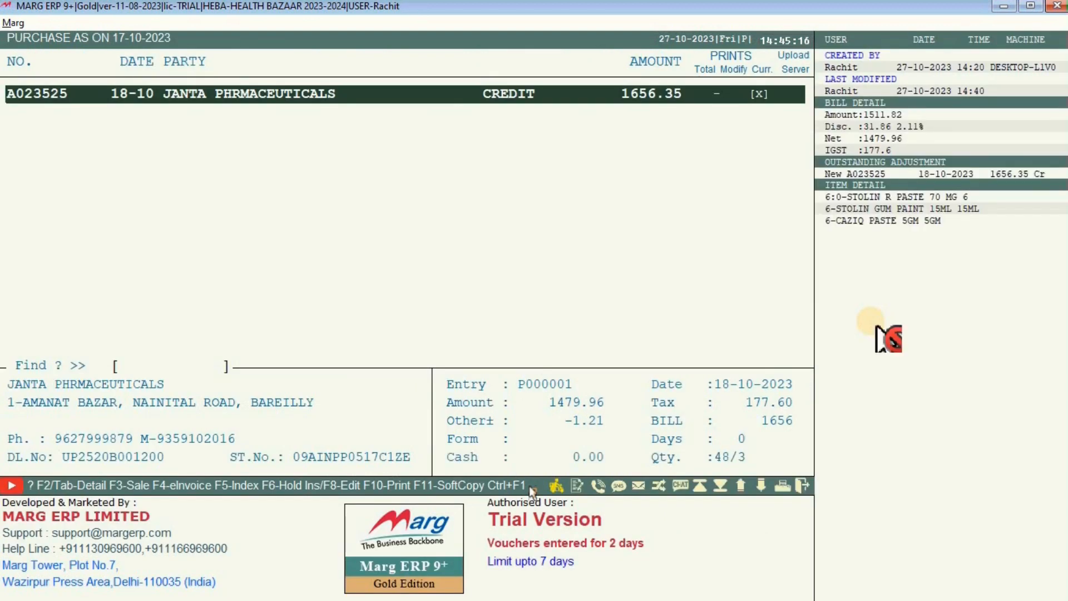
Open purchase Modify : Bill with the date range 18-10-2023 to 18-10-2023.
key("Escape")
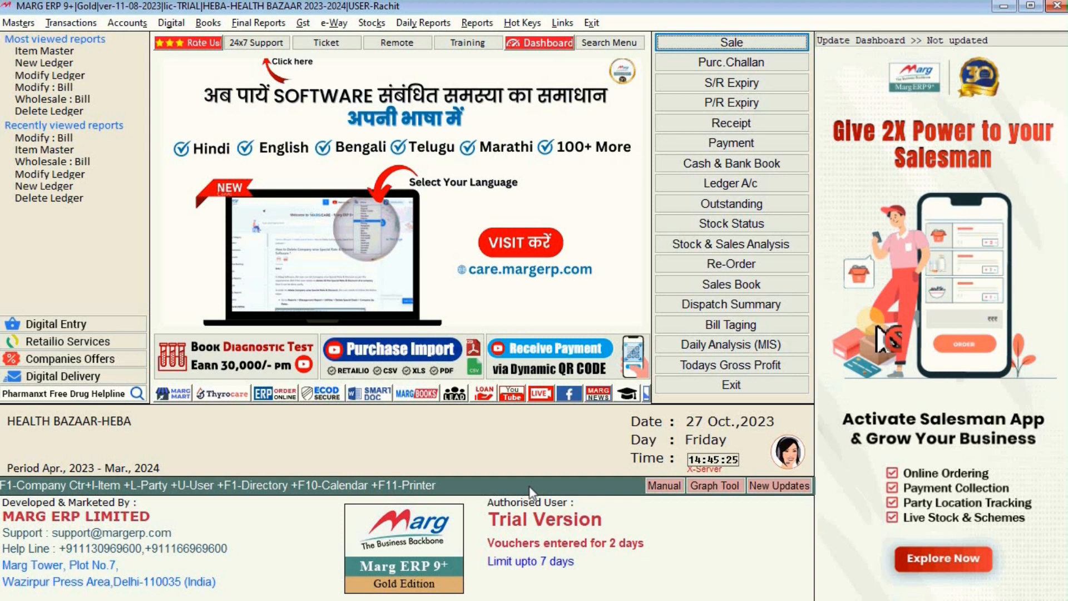
left_click(75, 23)
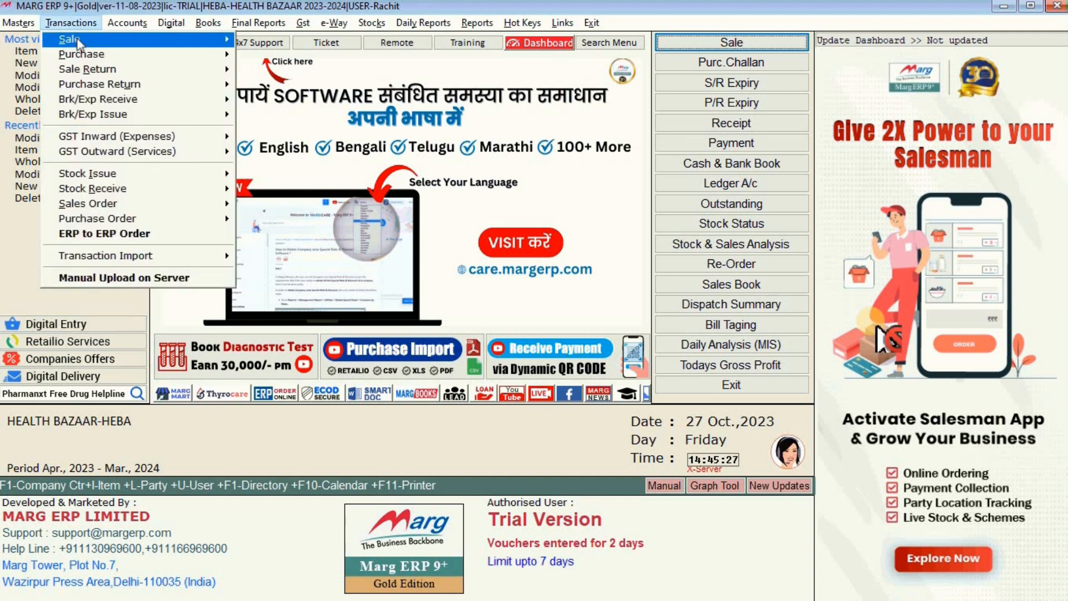
mouse_move(81, 54)
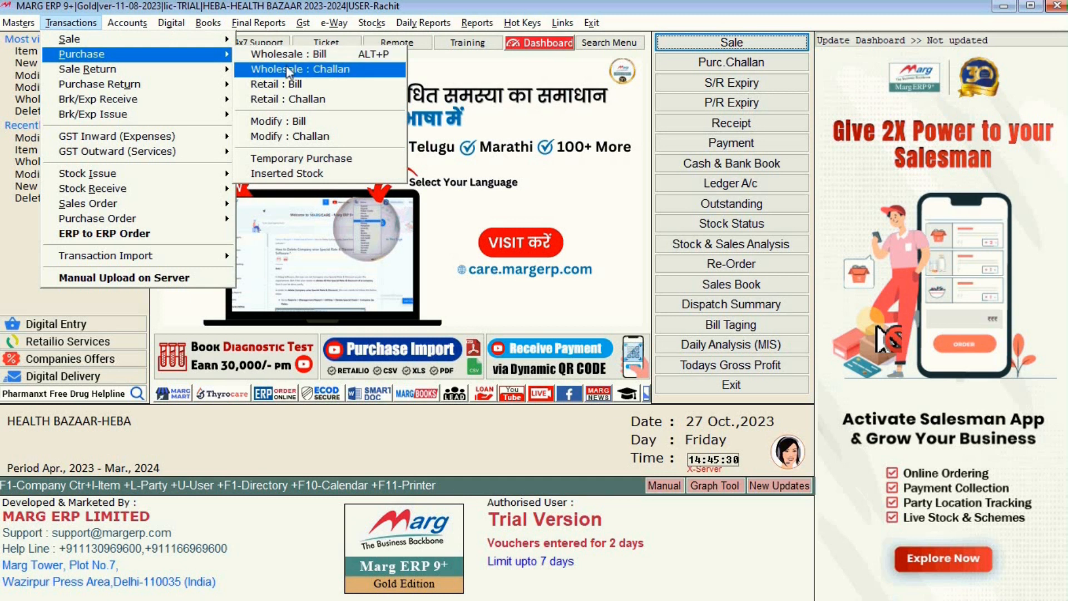
left_click(296, 121)
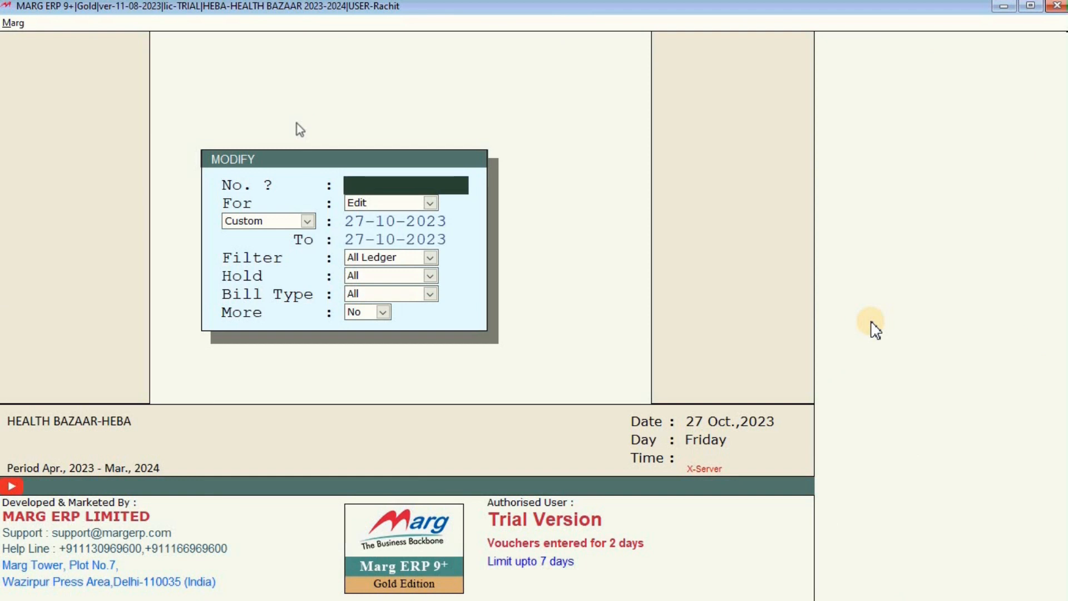
key("Return")
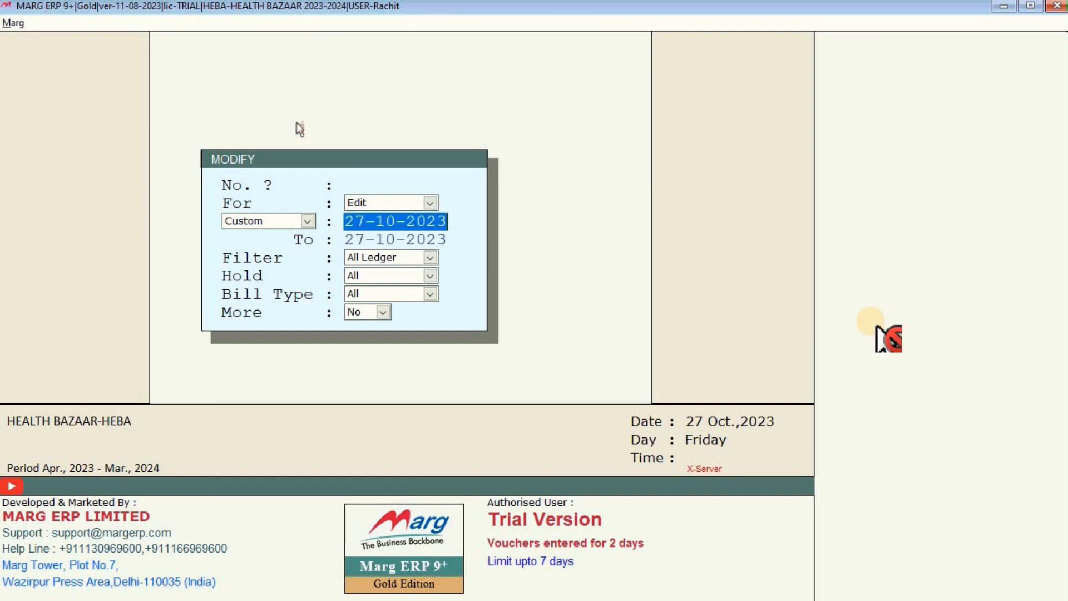
type("18-")
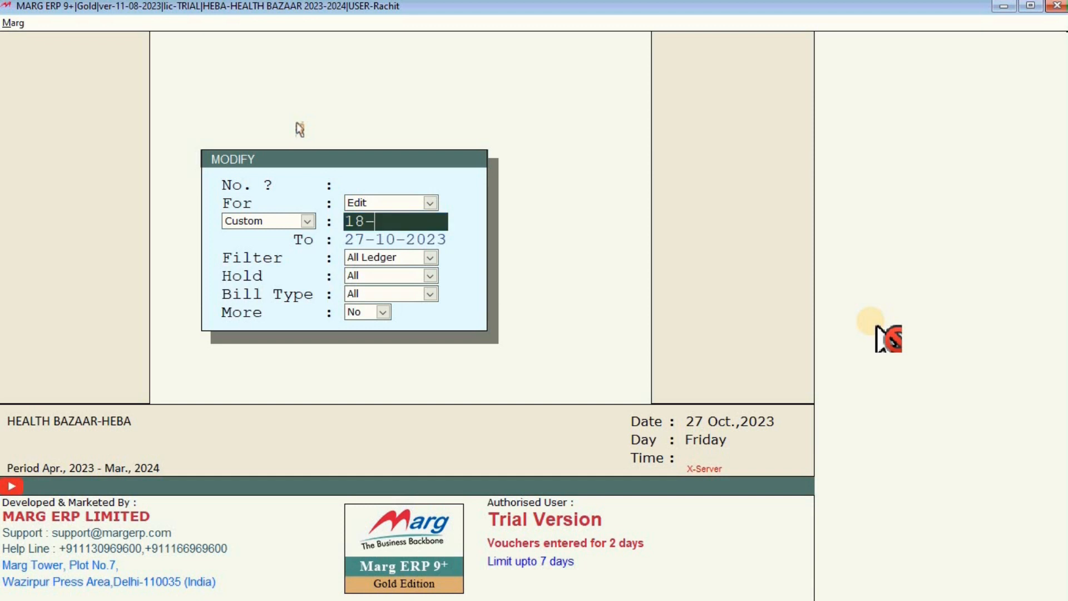
type("10-20")
key("BackSpace")
type("3")
key("Return")
type("18")
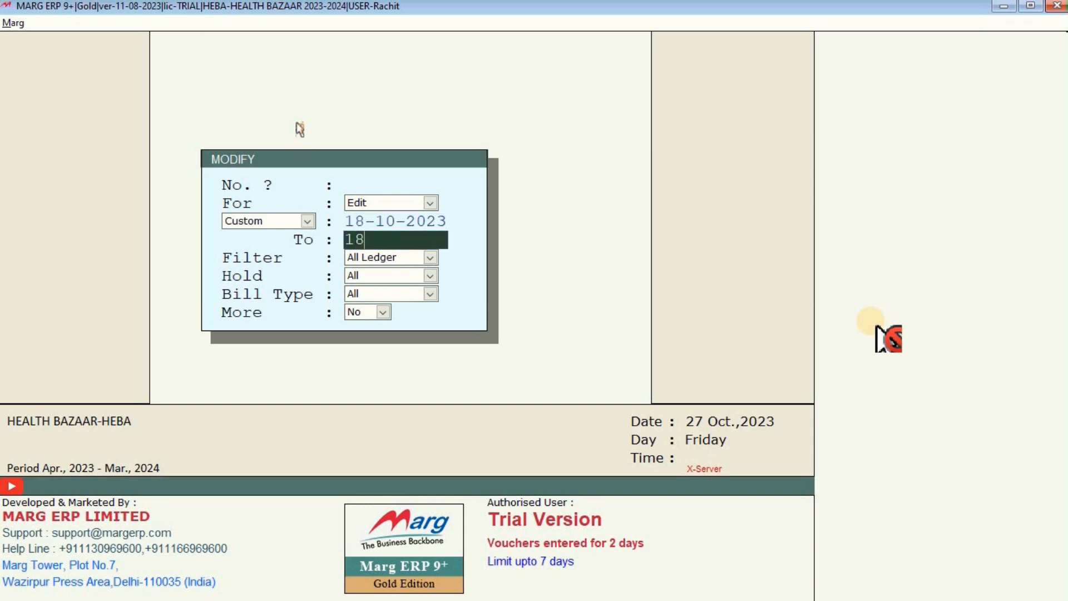
type("-10-23")
key("Return")
key("Return")
key("Return")
key("Return")
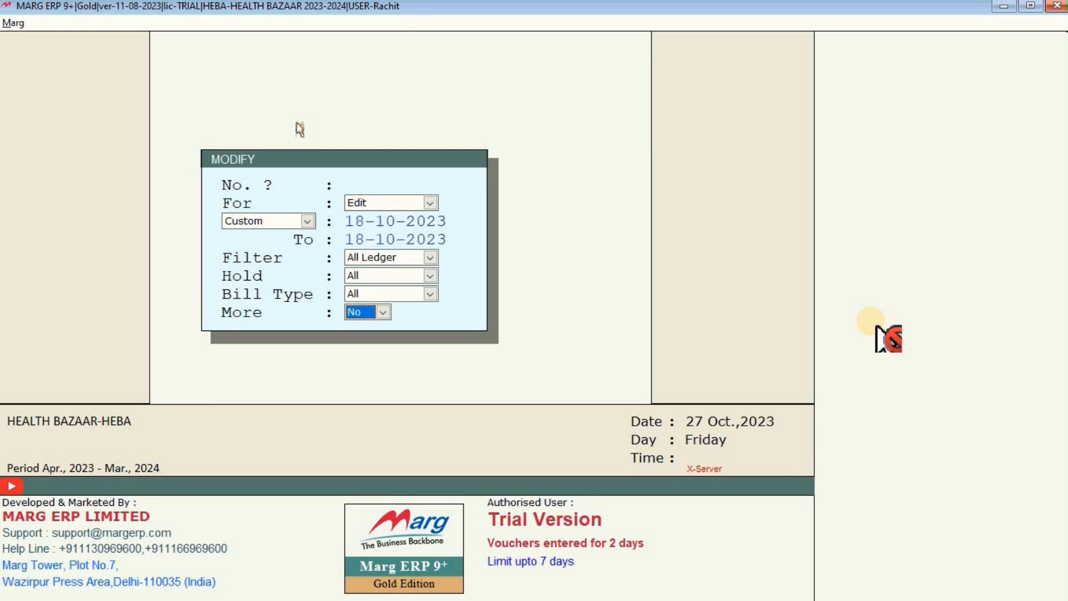
Open the 18-10-2023 purchase bill to review it, then return to the dashboard.
key("Return")
key("Return")
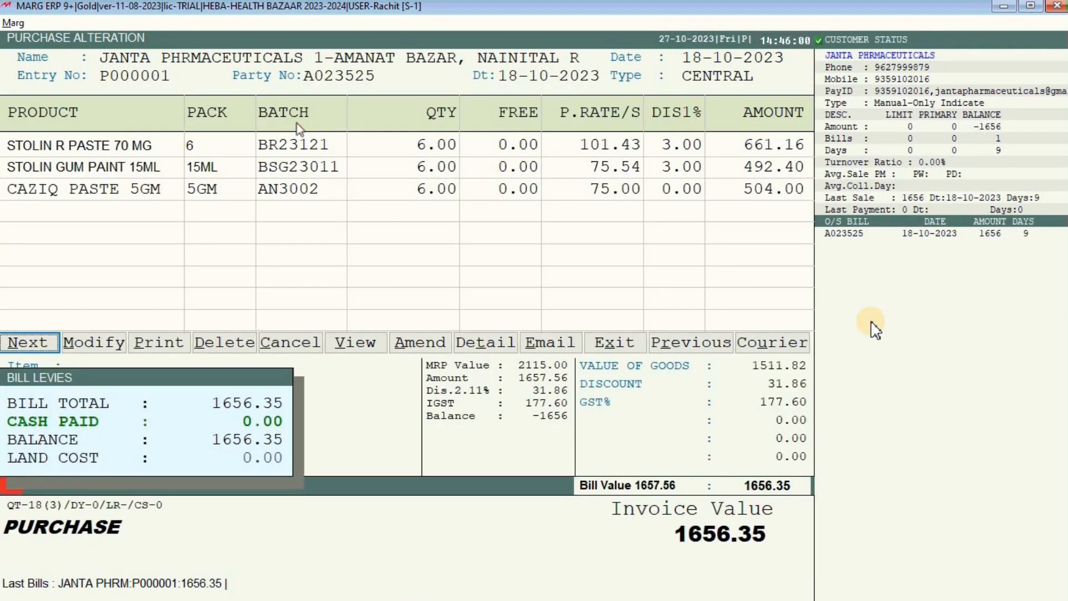
key("Right")
key("Right")
key("Right")
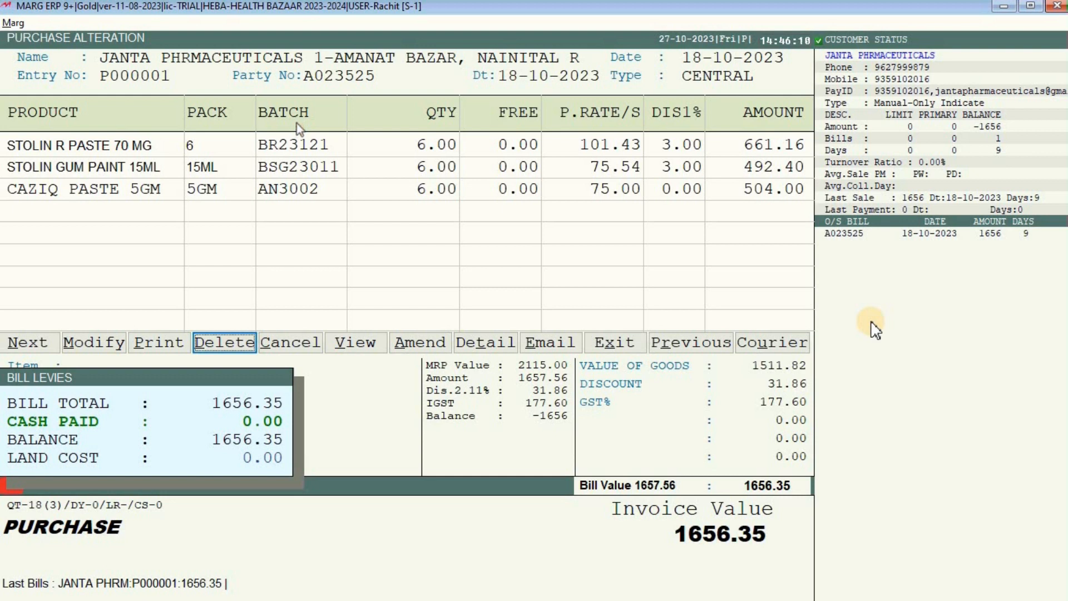
key("Escape")
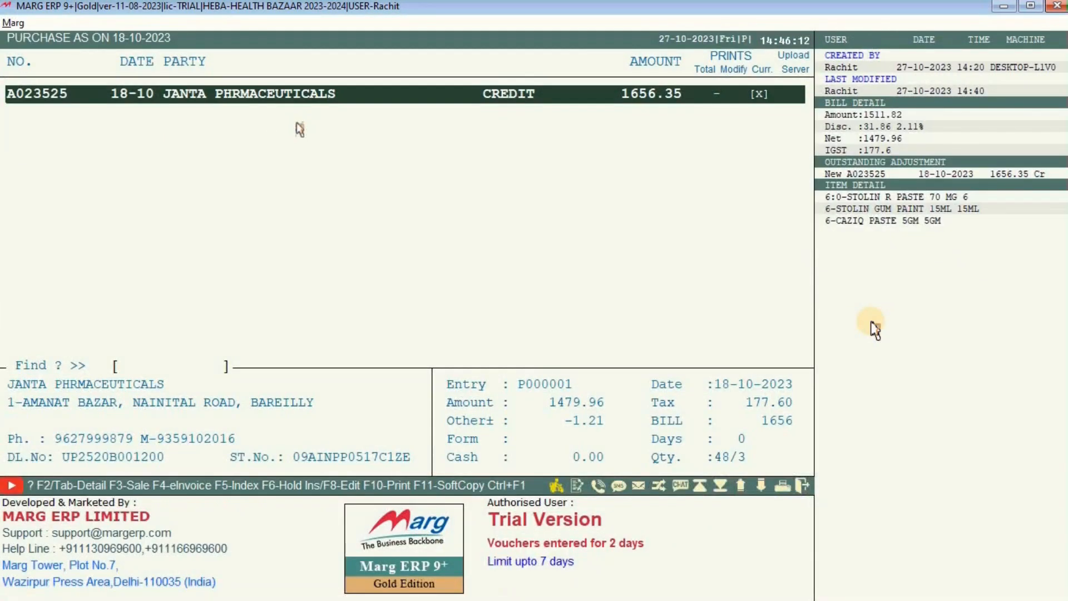
key("Escape")
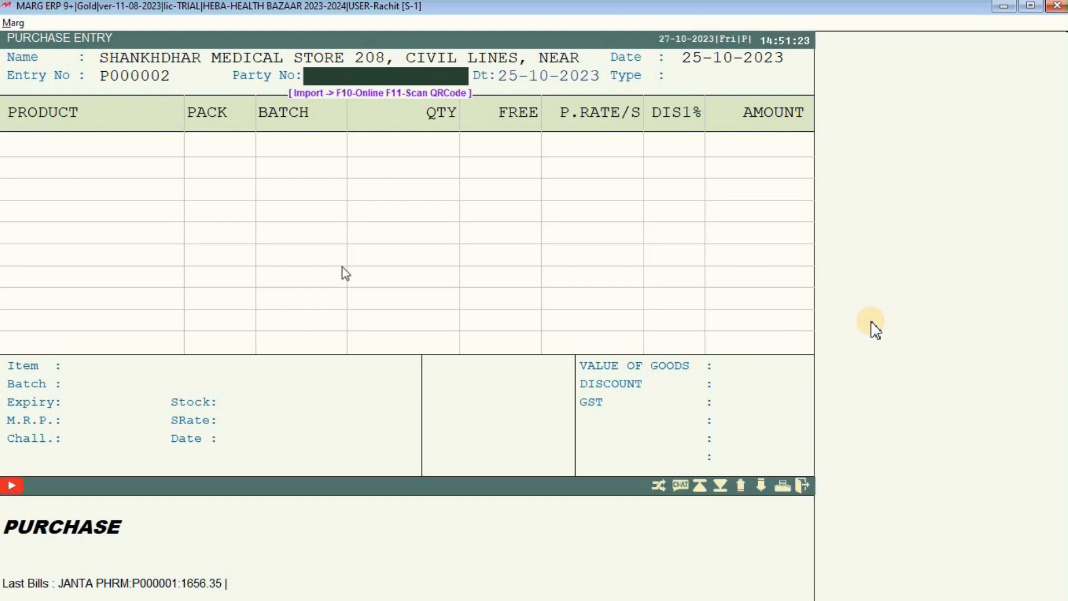
Enter party number S00255 and pick DOLOWIN FORTE from the product list, discarding a duplicate line.
type("S002")
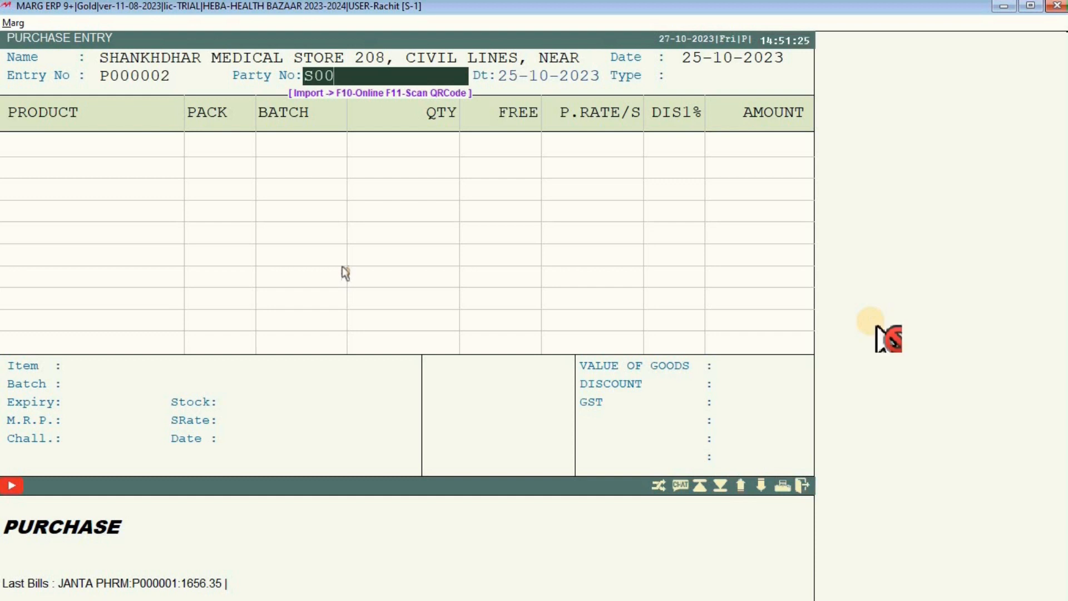
type("555")
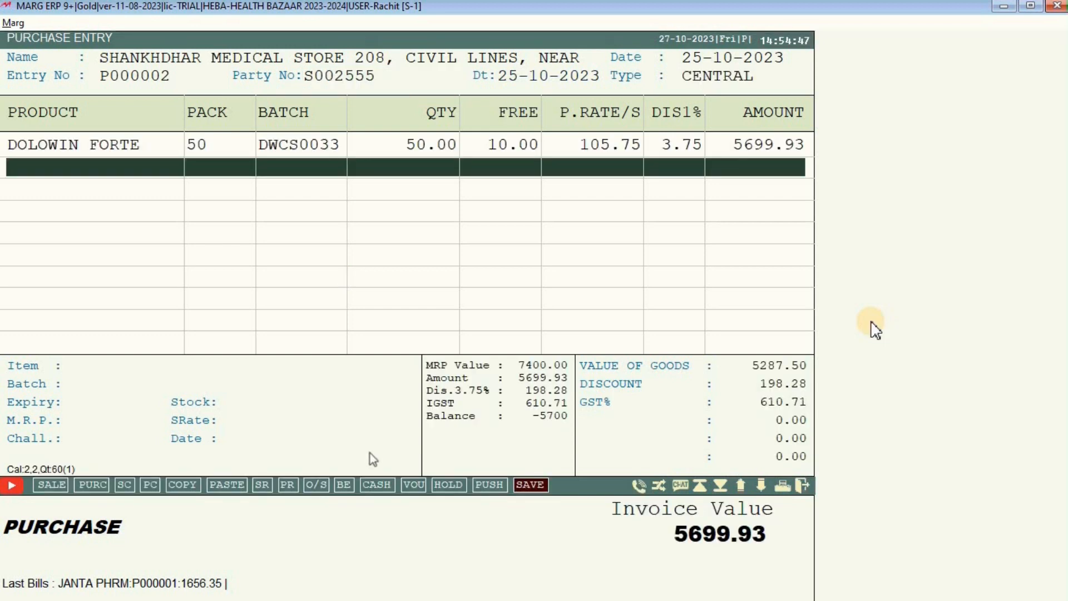
key("Return")
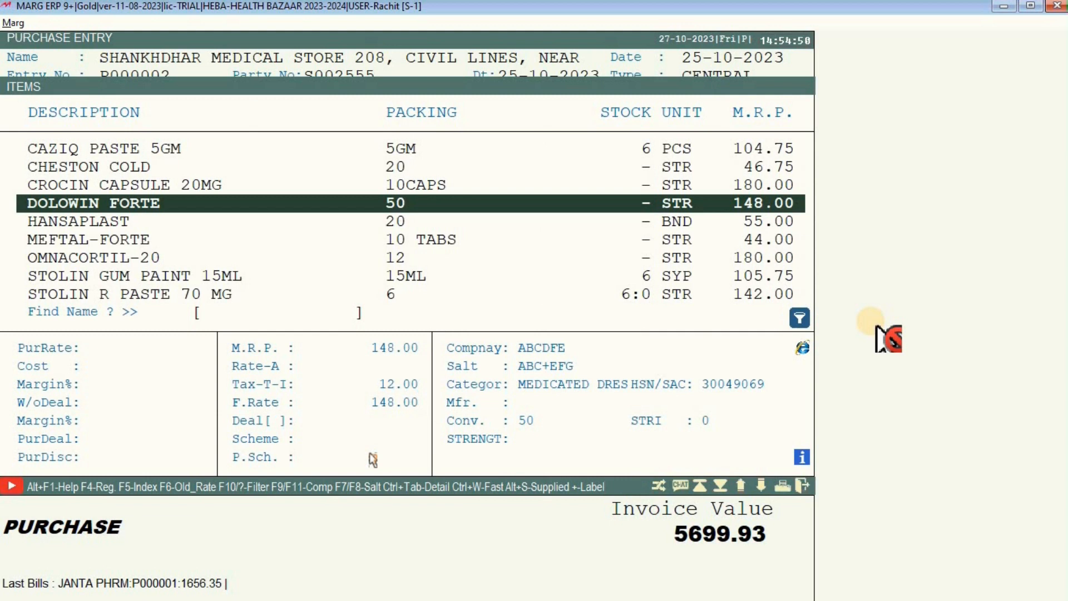
key("Return")
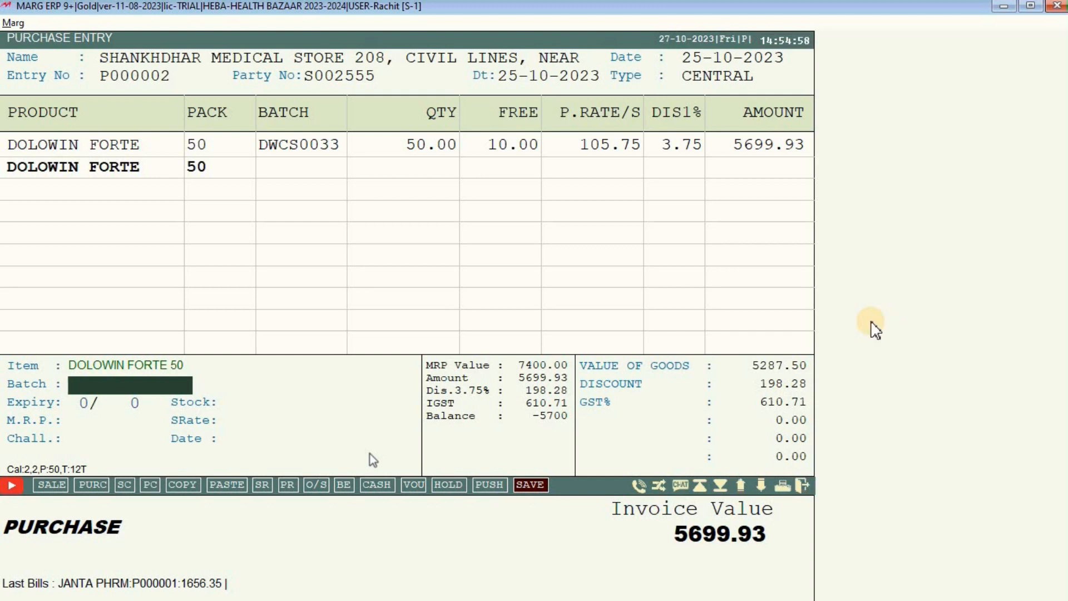
key("Escape")
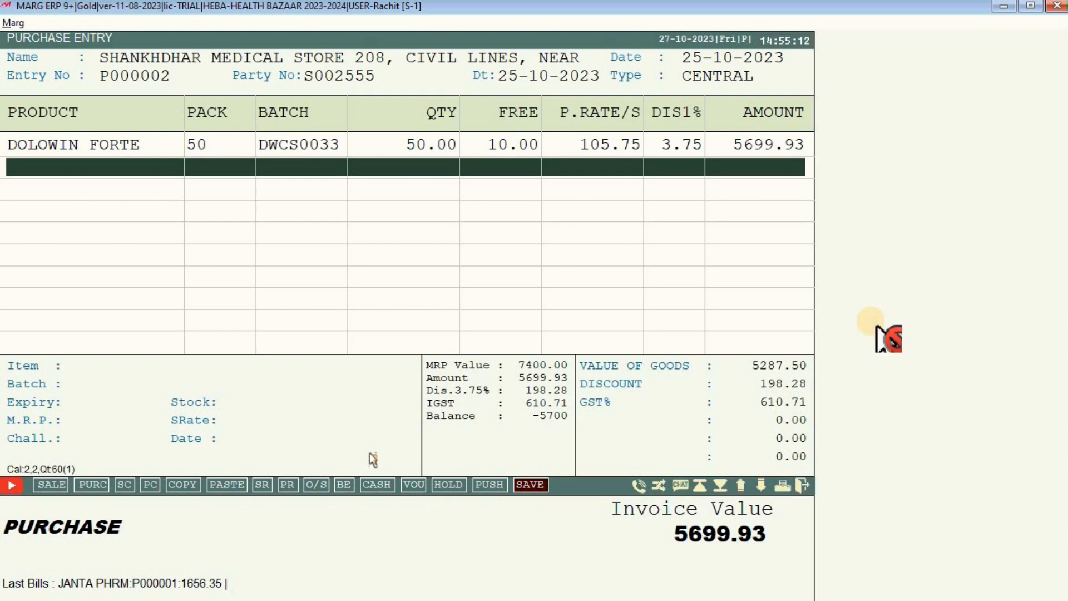
key("Return")
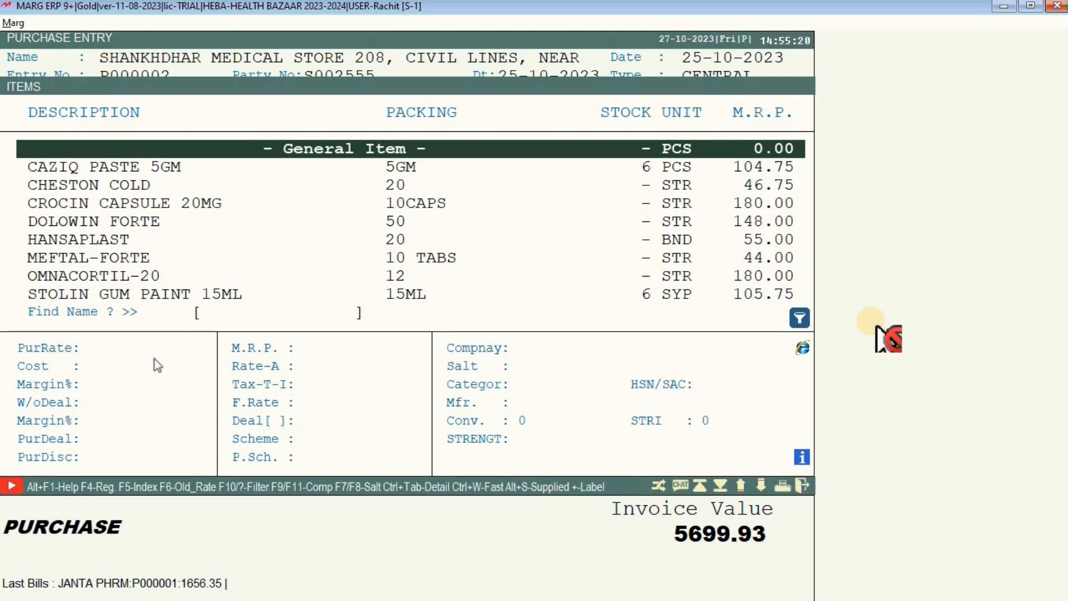
Close the product list and pass the bill discount and item scheme screens to reach save options.
key("Escape")
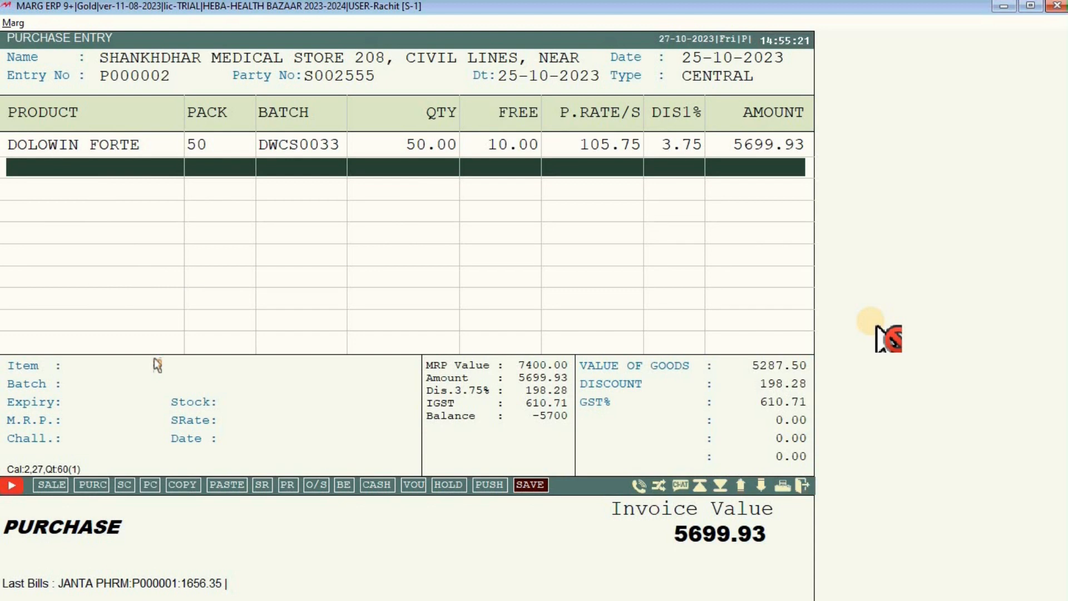
key("Escape")
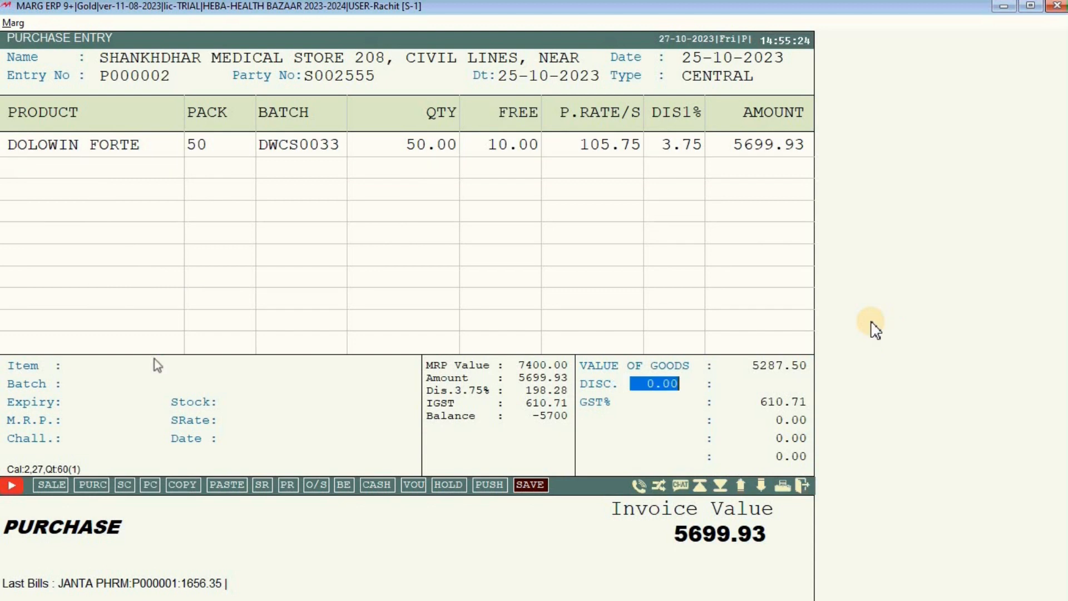
key("Return")
key("Return")
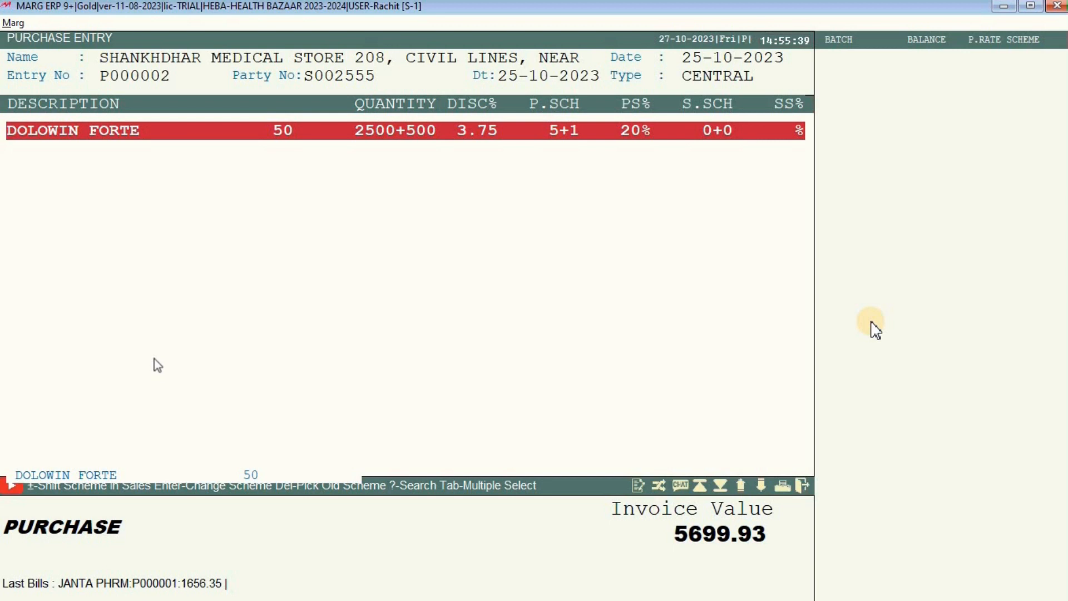
key("Escape")
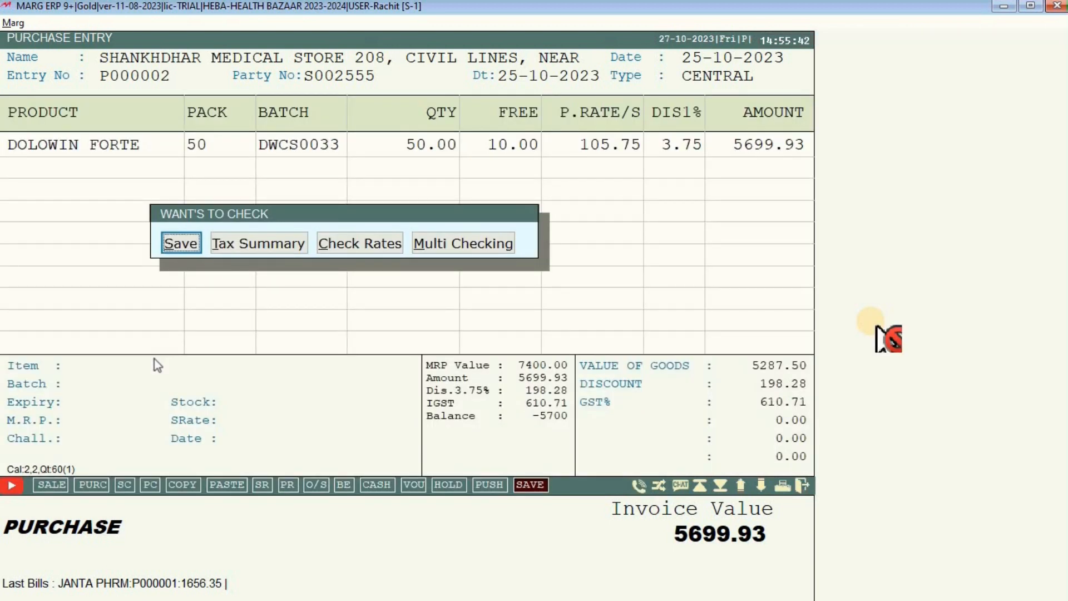
Save the bill at 5699.93 with its levies, skip printing, and return to the dashboard.
key("Return")
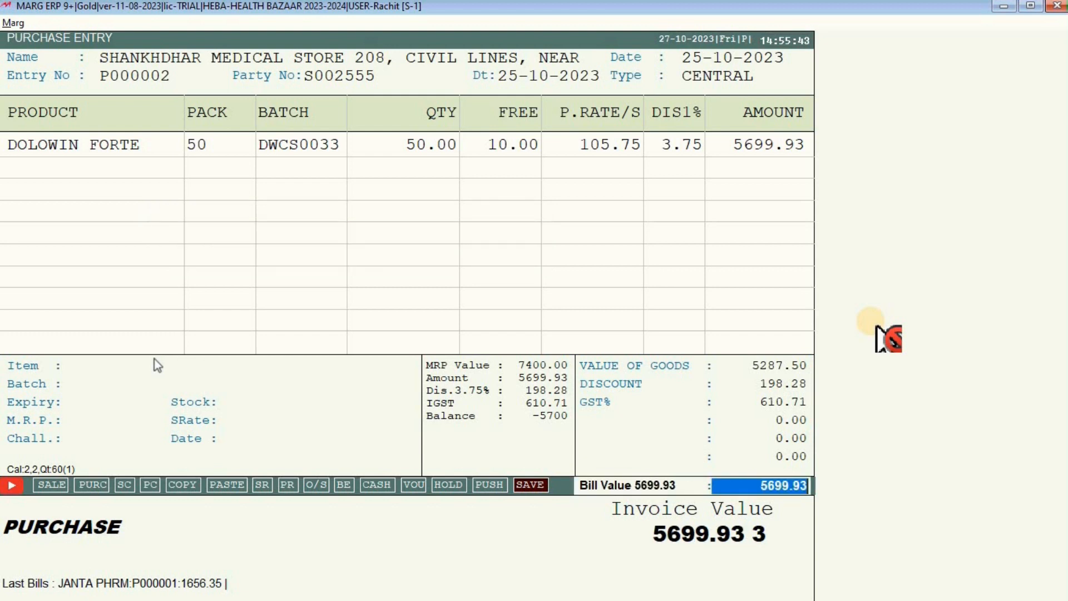
key("Return")
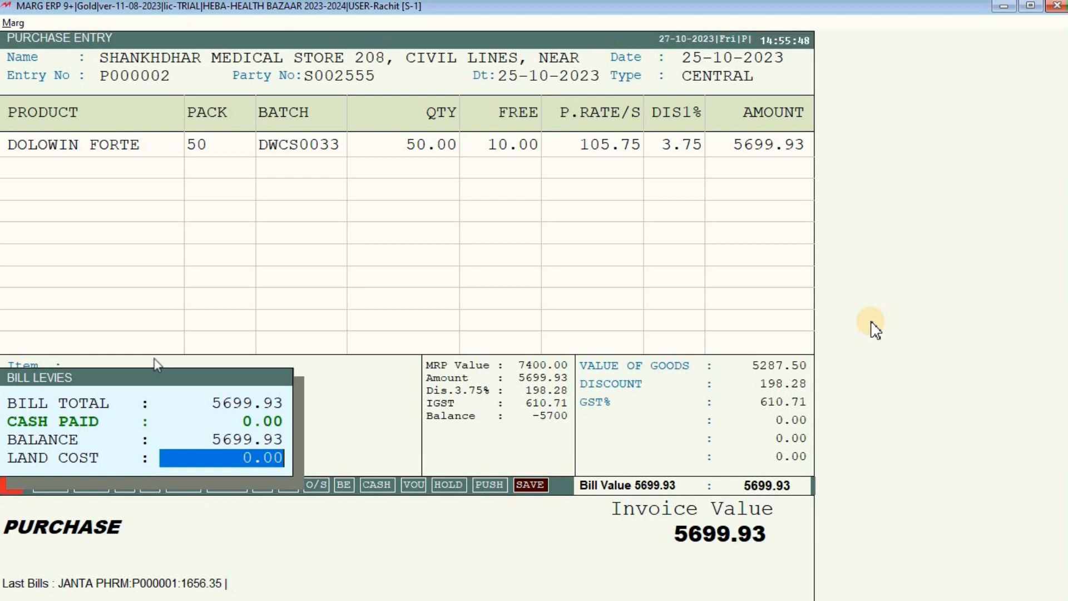
key("Return")
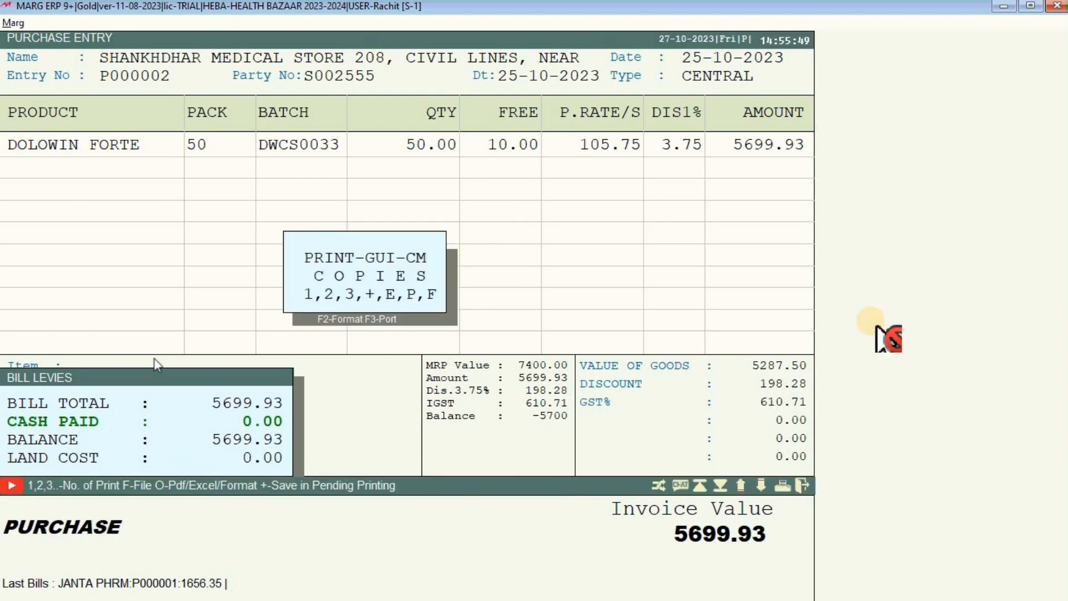
key("Escape")
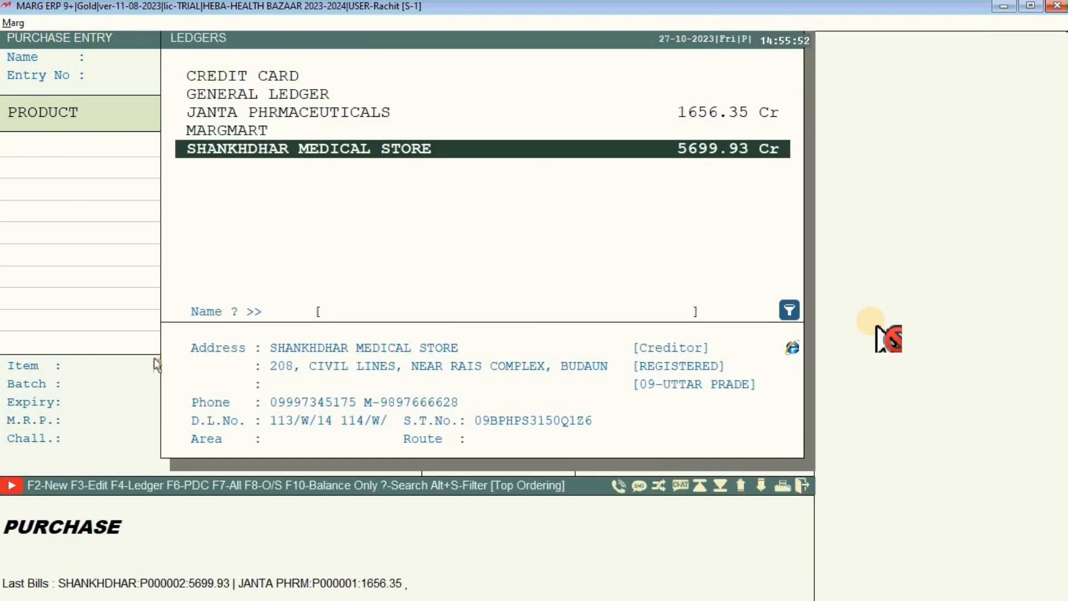
key("Escape")
key("Escape")
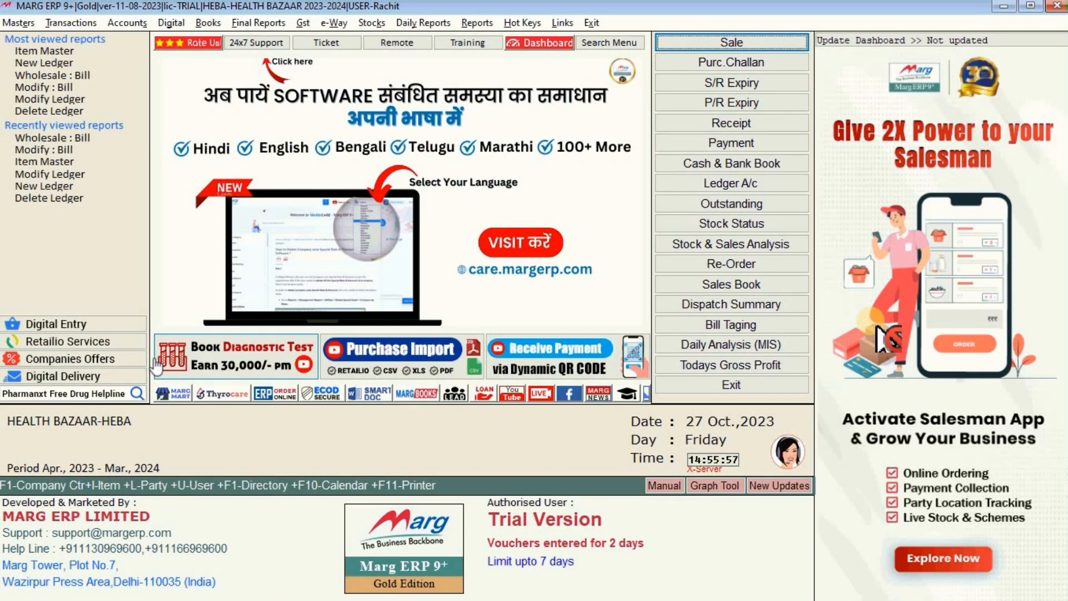
Open Transactions > Purchase > Modify : Bill.
left_click(27, 25)
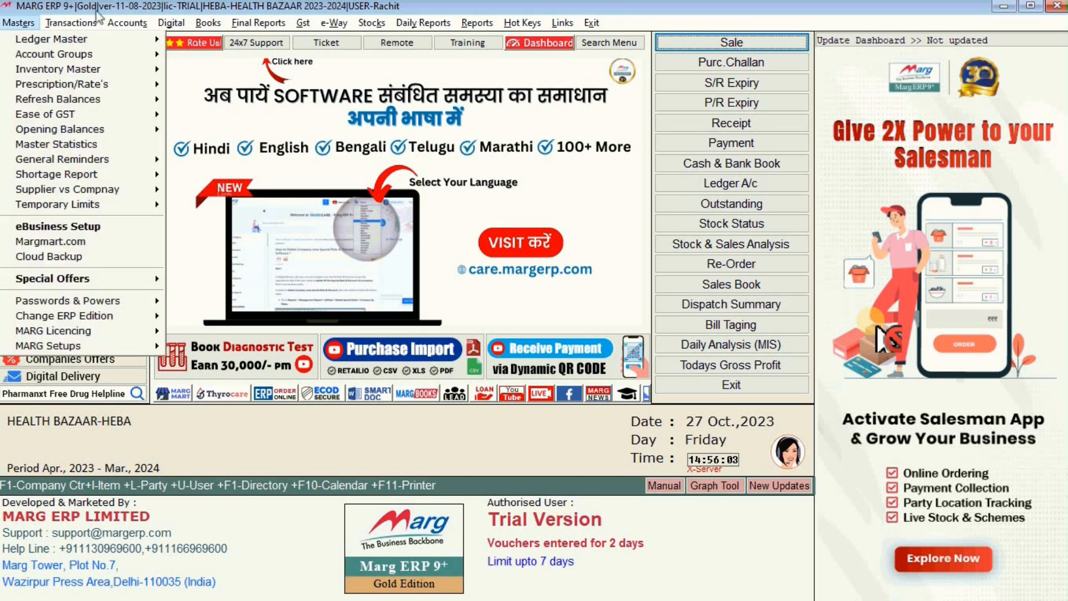
left_click(706, 5)
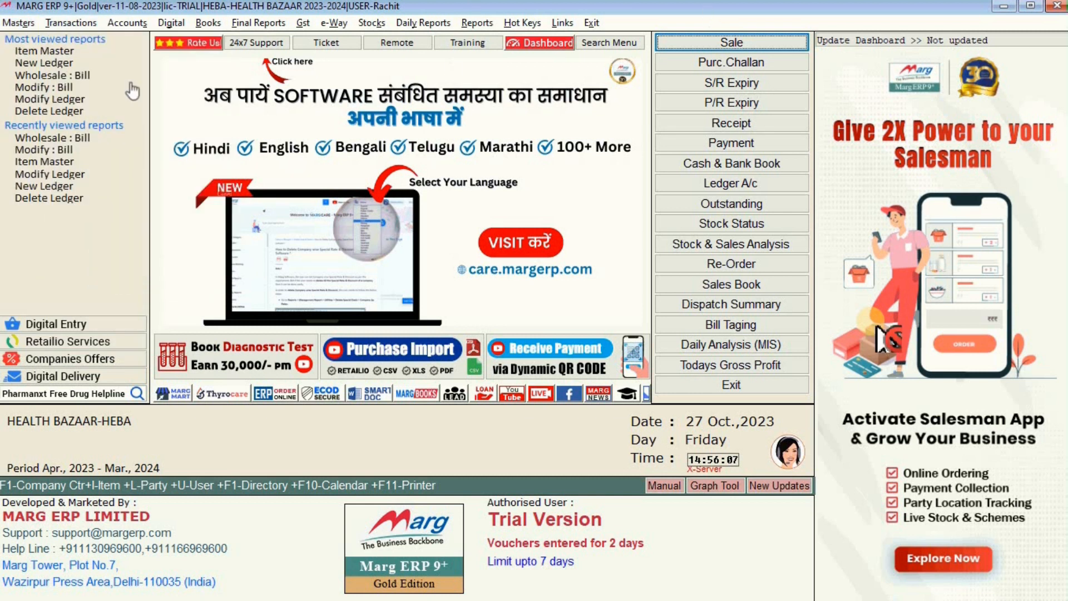
left_click(71, 23)
mouse_move(84, 54)
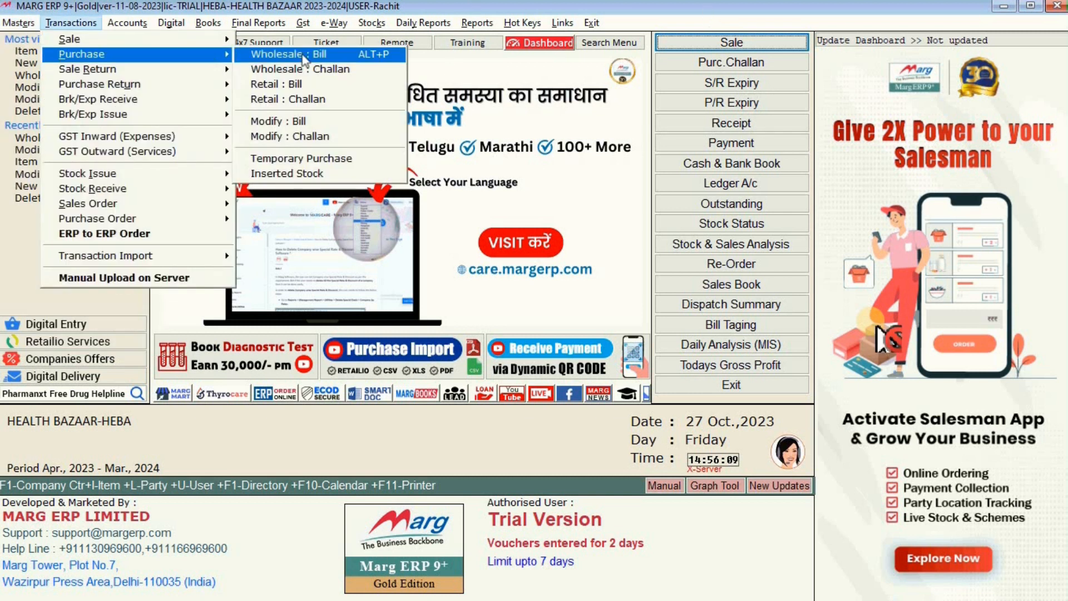
left_click(275, 128)
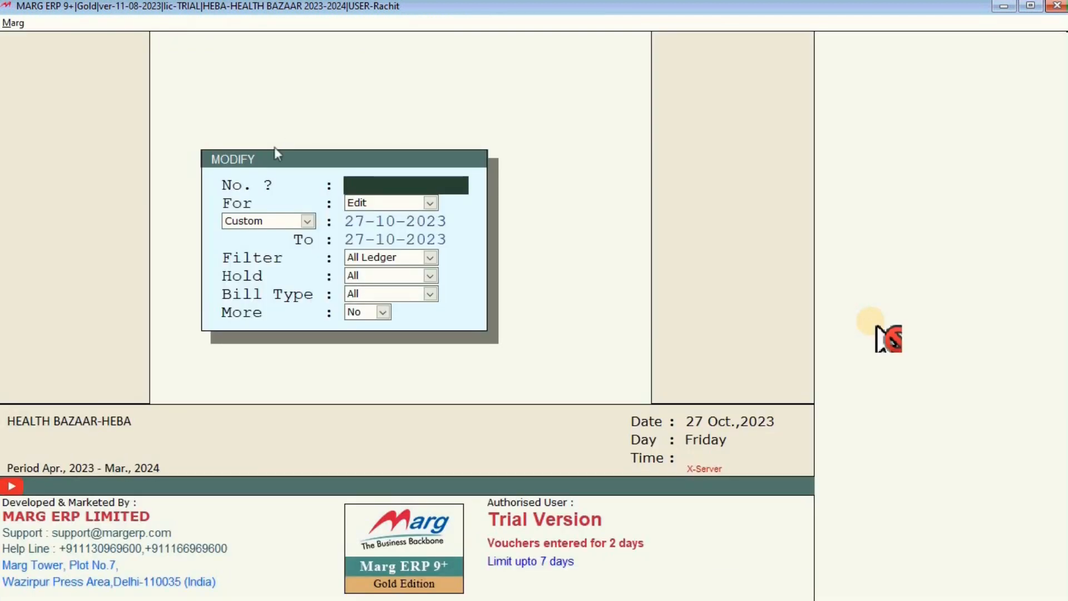
List purchase bills for the date range 25-10-2023 to 25-10-2023.
key("Return")
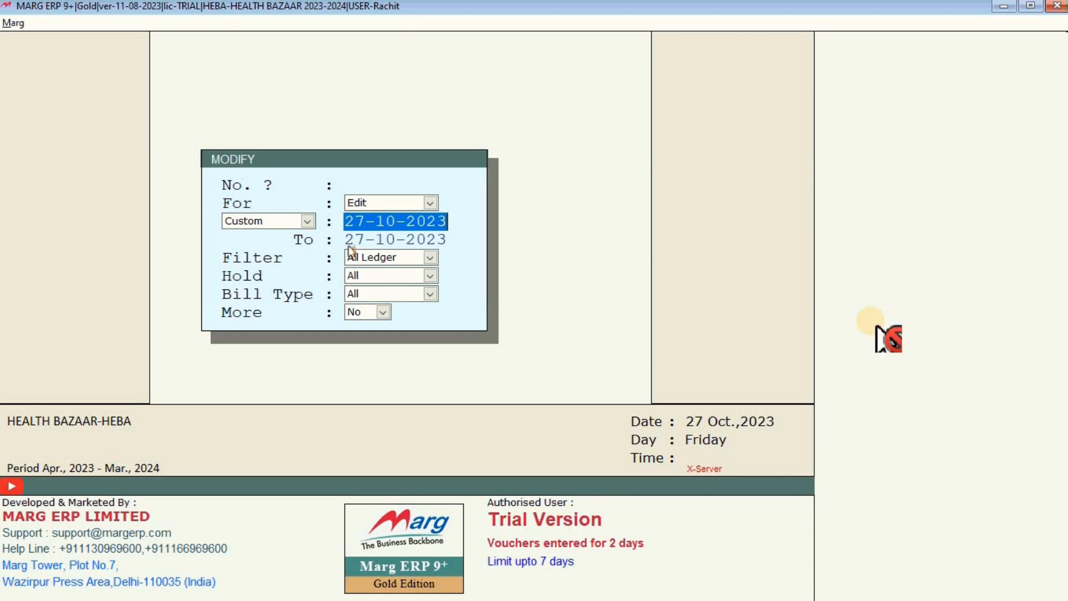
type("25-1")
type("0-")
type("2023")
key("Return")
type("2")
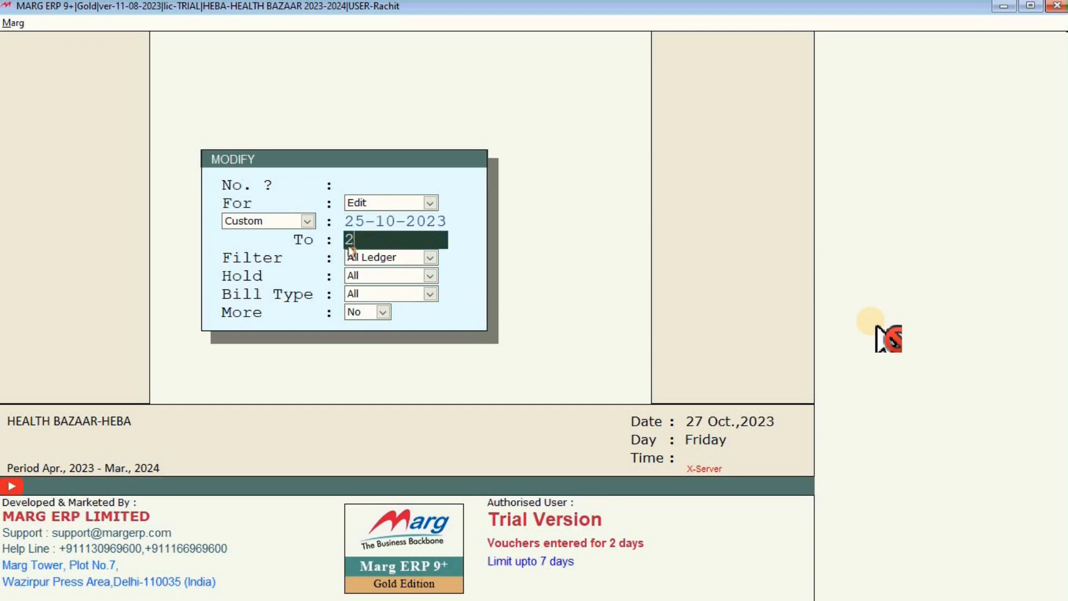
type("5-10-23")
key("Return")
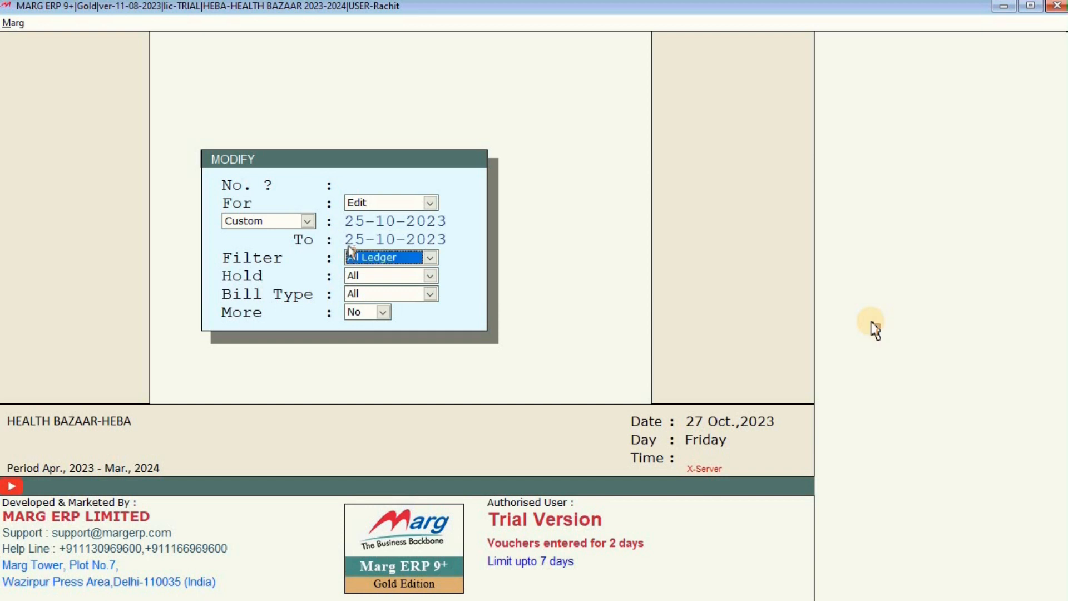
key("Return")
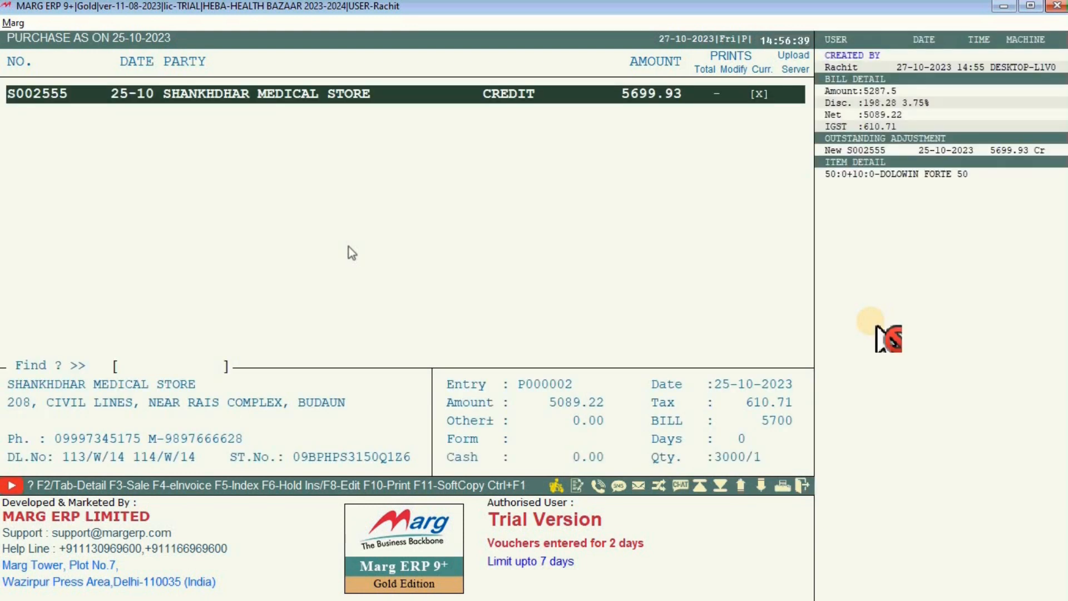
Open purchase bill S002555 in Purchase Alteration and close it back to the list.
key("Return")
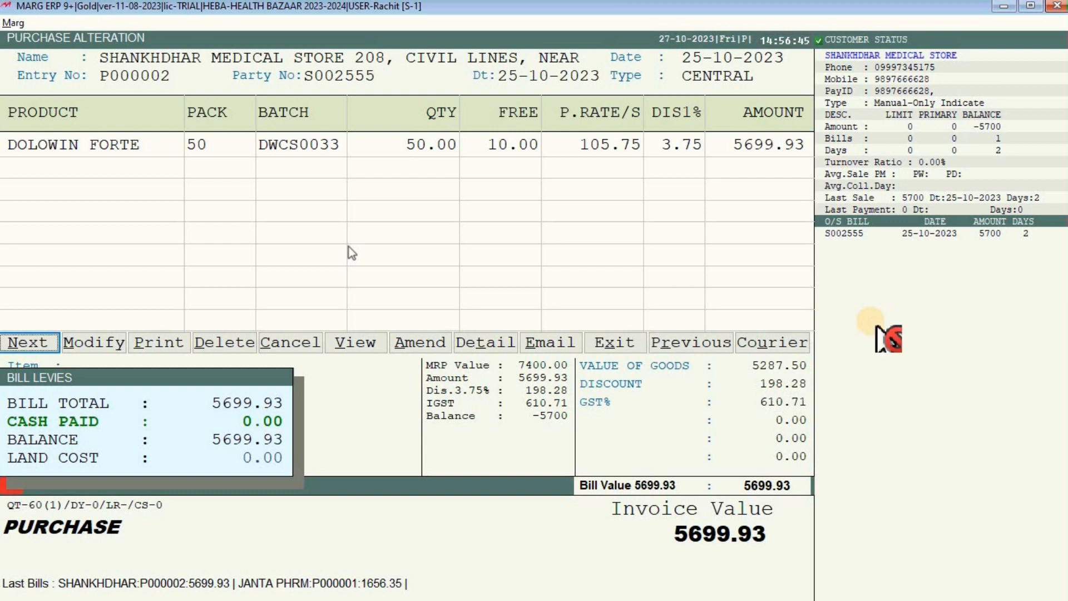
key("Return")
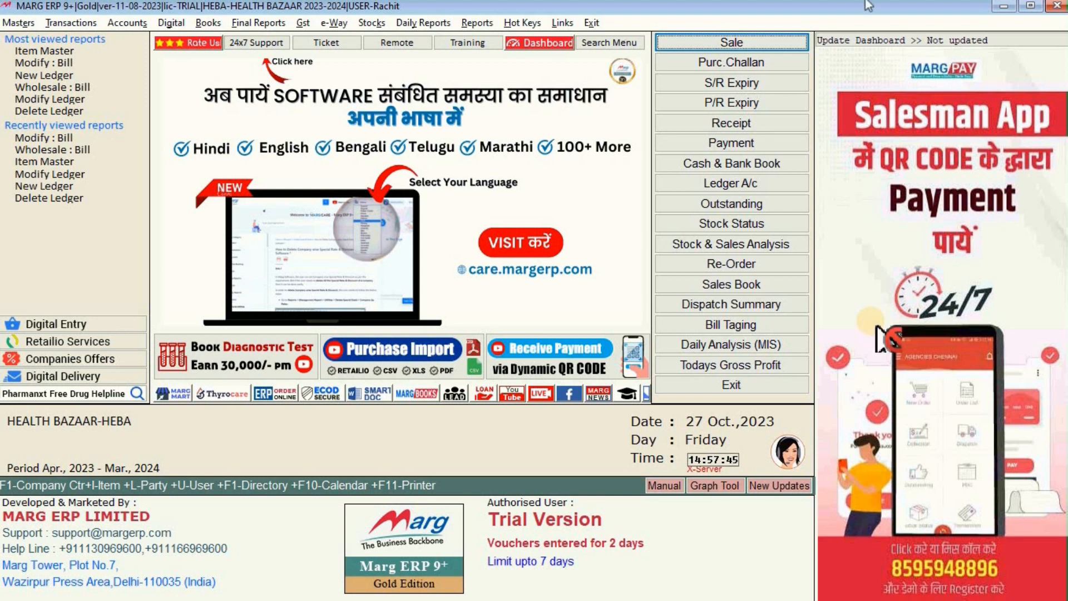
Start a new Wholesale : D/Note purchase return from the Transactions menu.
left_click(79, 24)
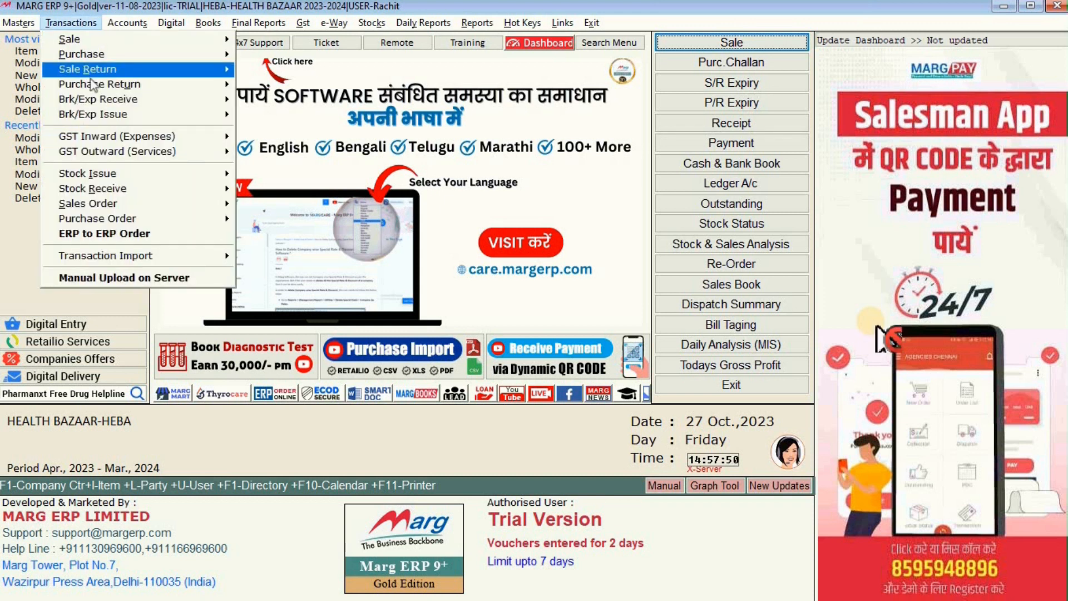
mouse_move(95, 88)
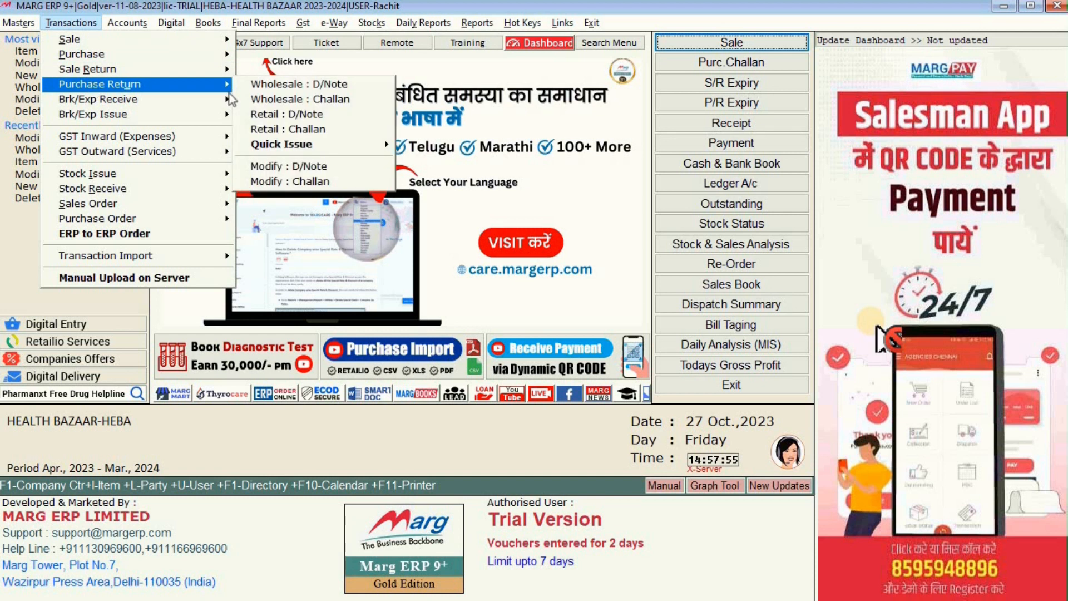
left_click(317, 87)
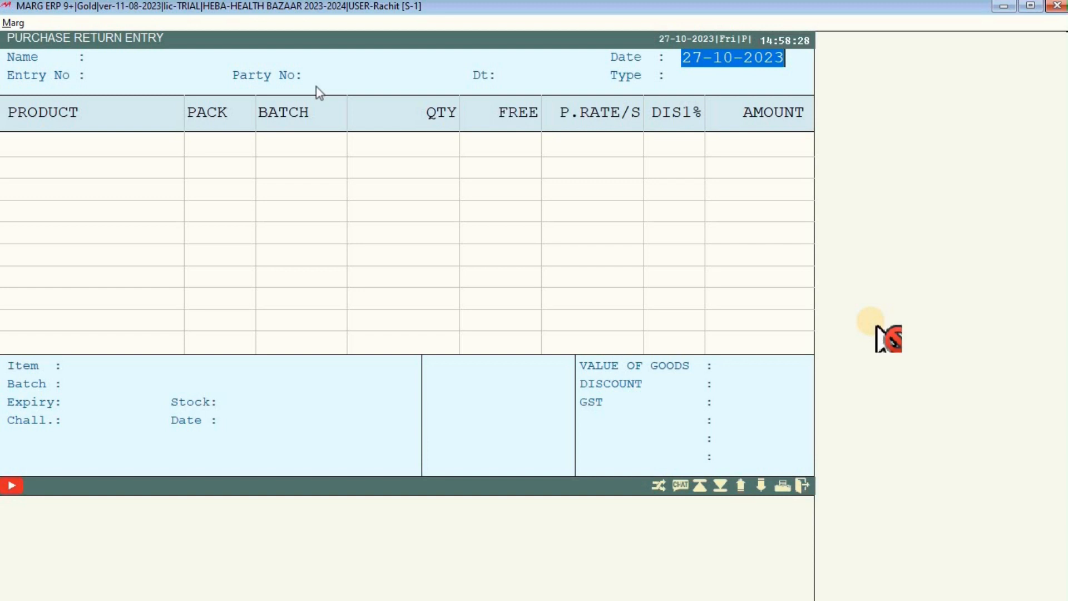
Select JANTA PHRMACEUTICALS as supplier with party number DN00001 and confirm the date.
key("Return")
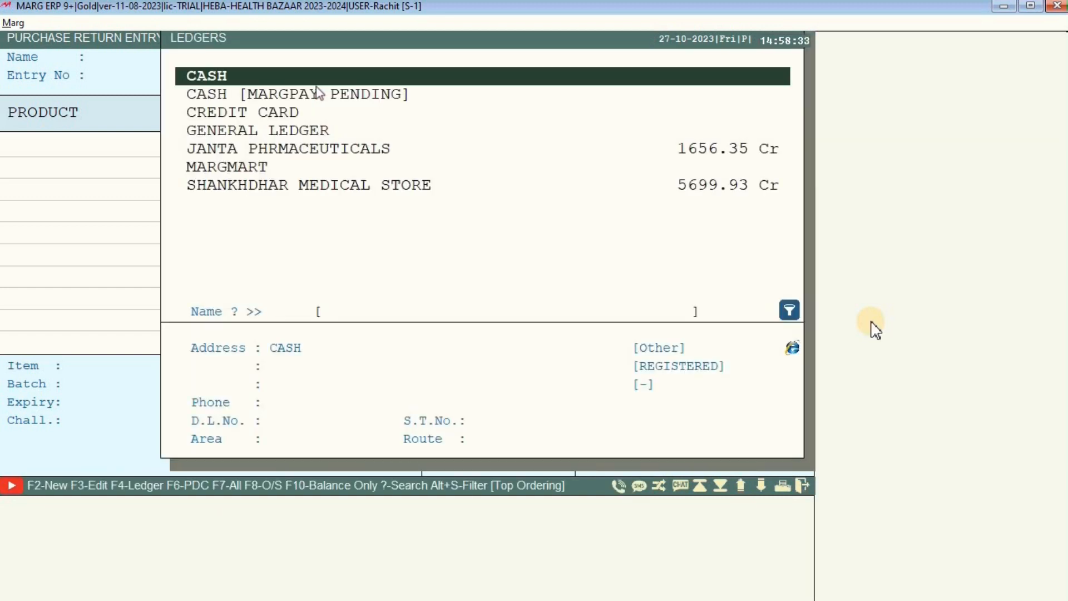
key("Down")
key("Down")
key("Down")
key("Down")
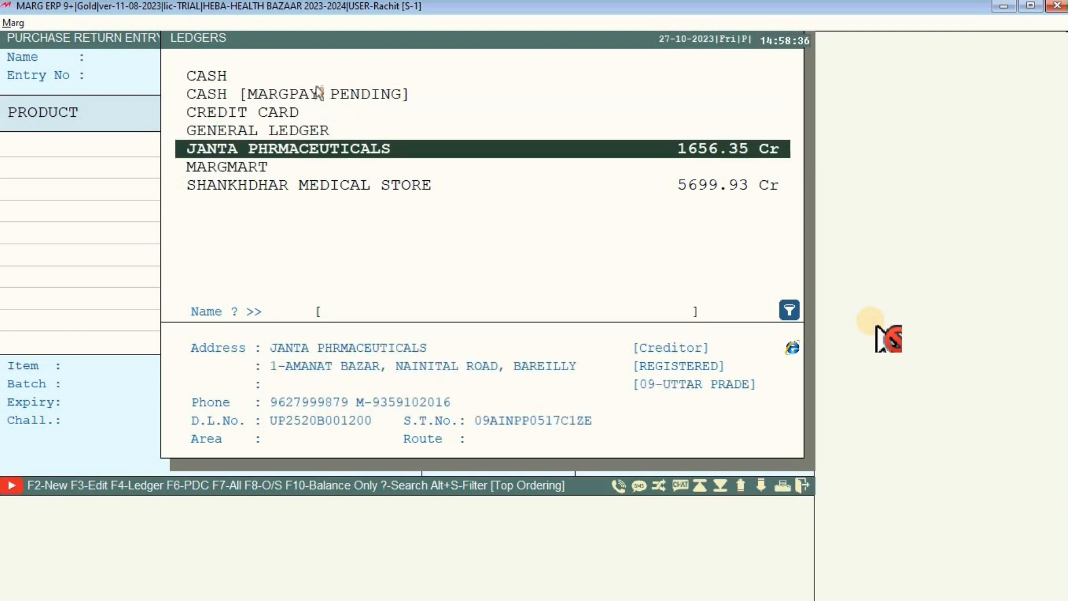
key("Return")
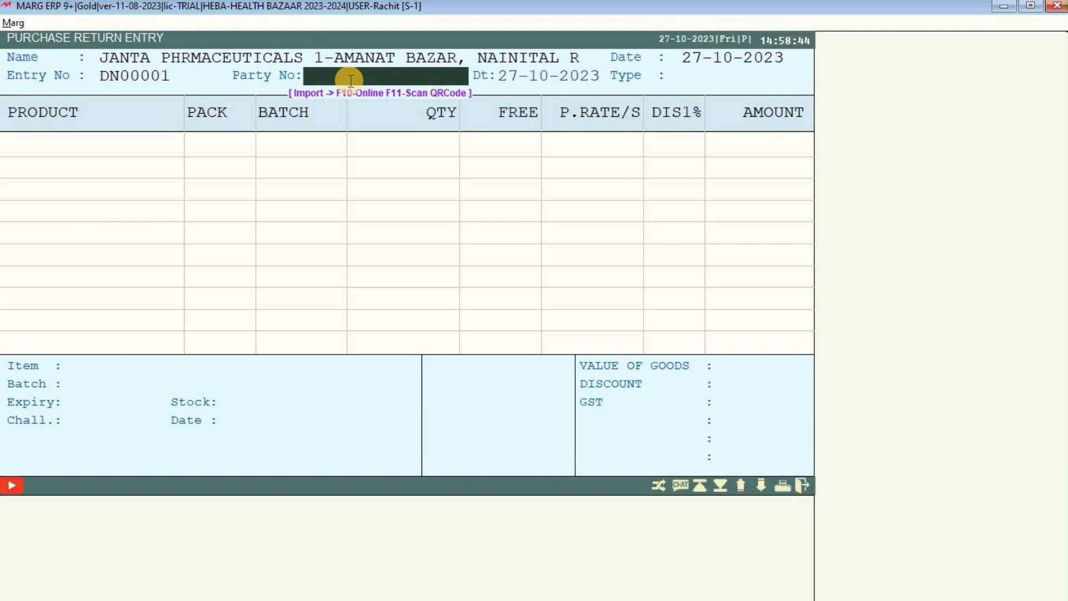
type("DN")
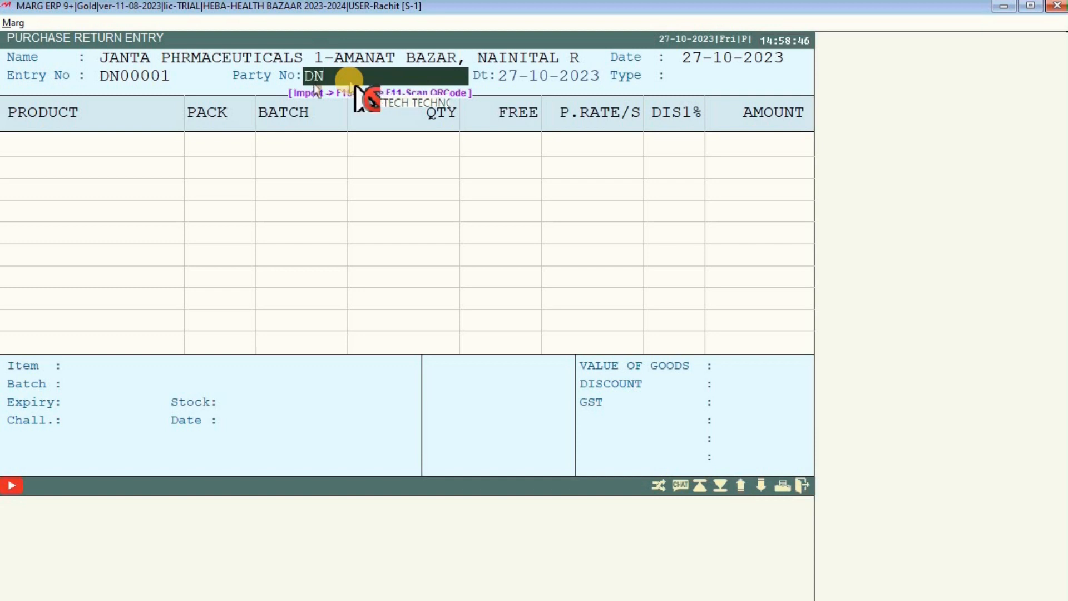
type("00001")
key("Return")
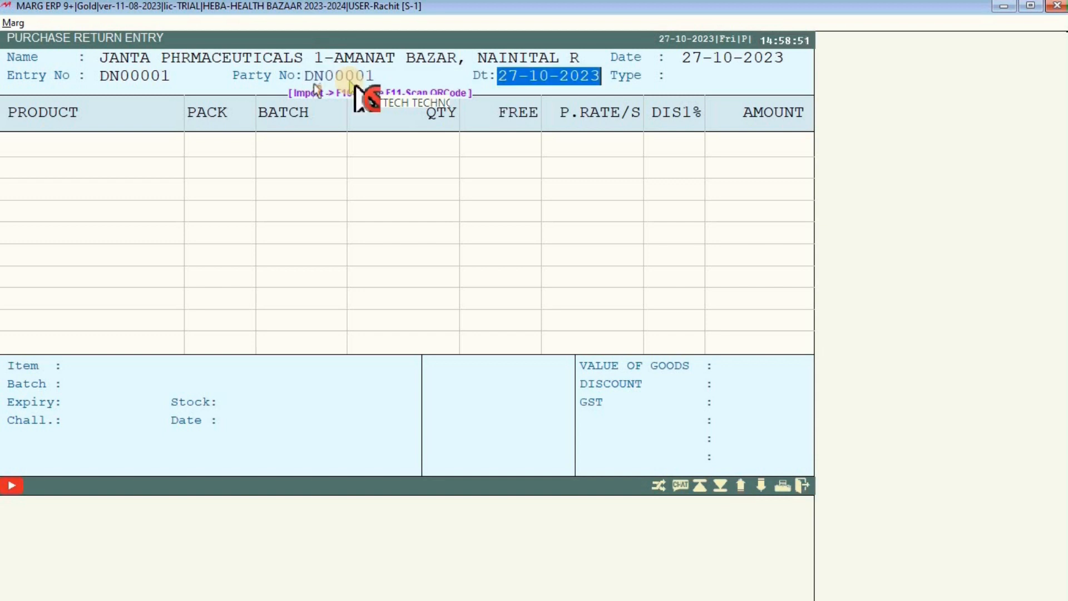
key("Return")
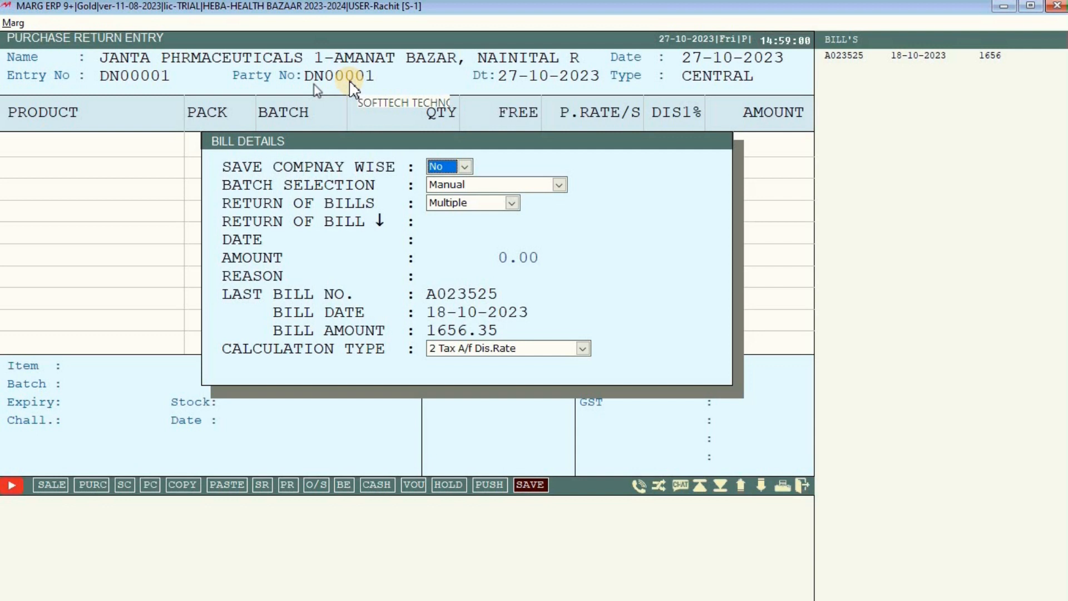
Keep company-wise saving off and manual batch selection, and set bill returns to Bill-By-Bill.
key("Return")
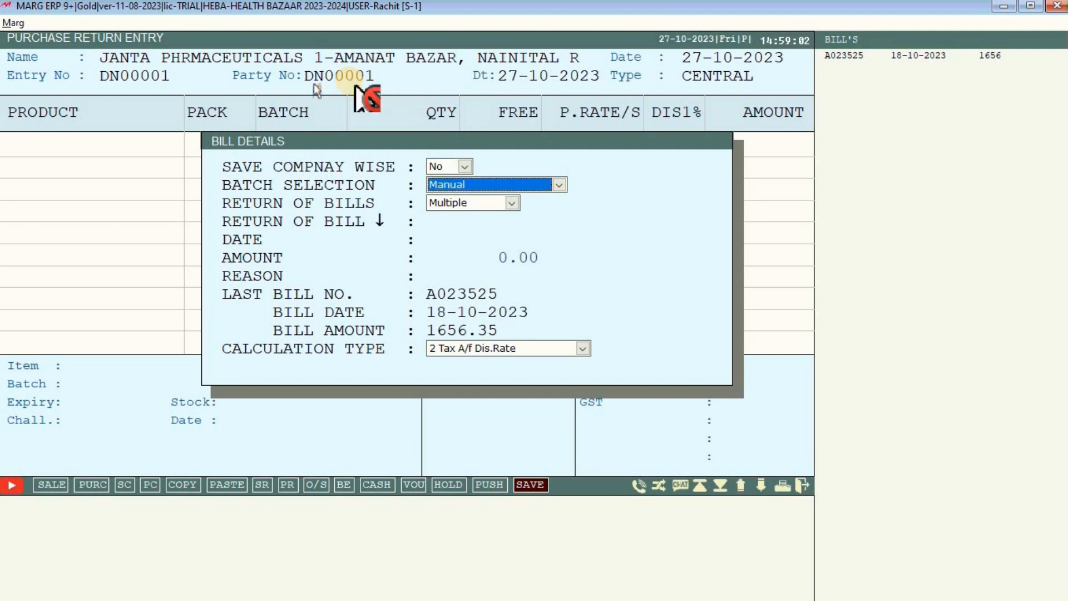
key("Return")
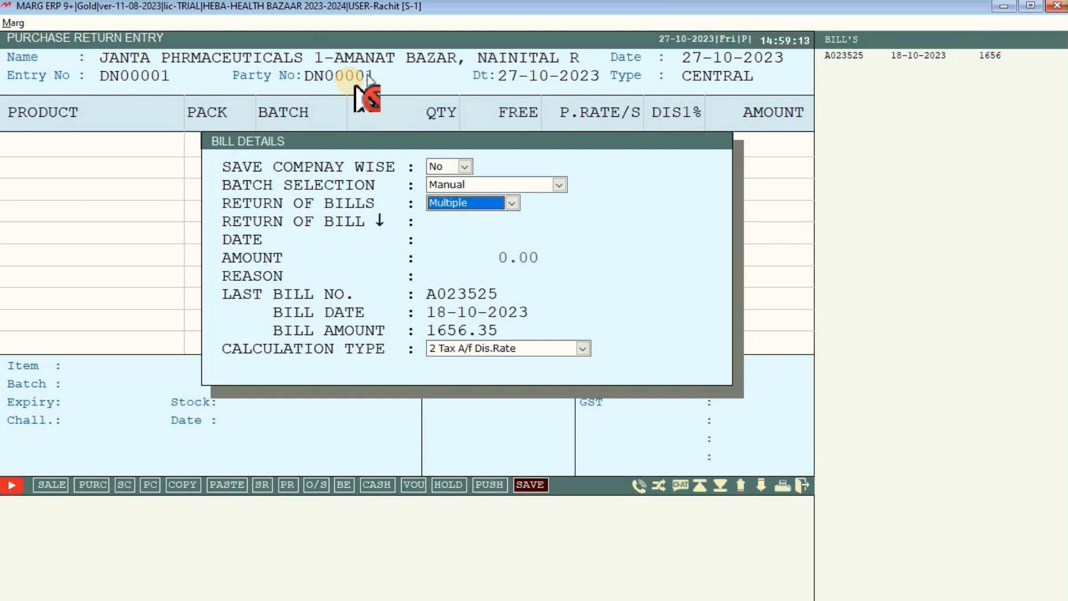
left_click(512, 203)
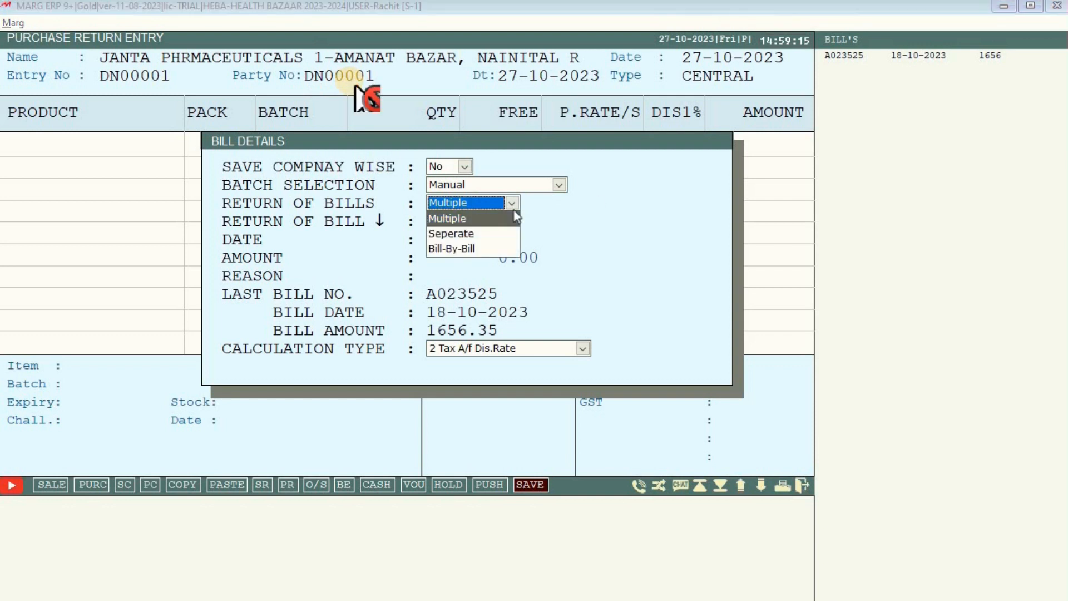
left_click(473, 249)
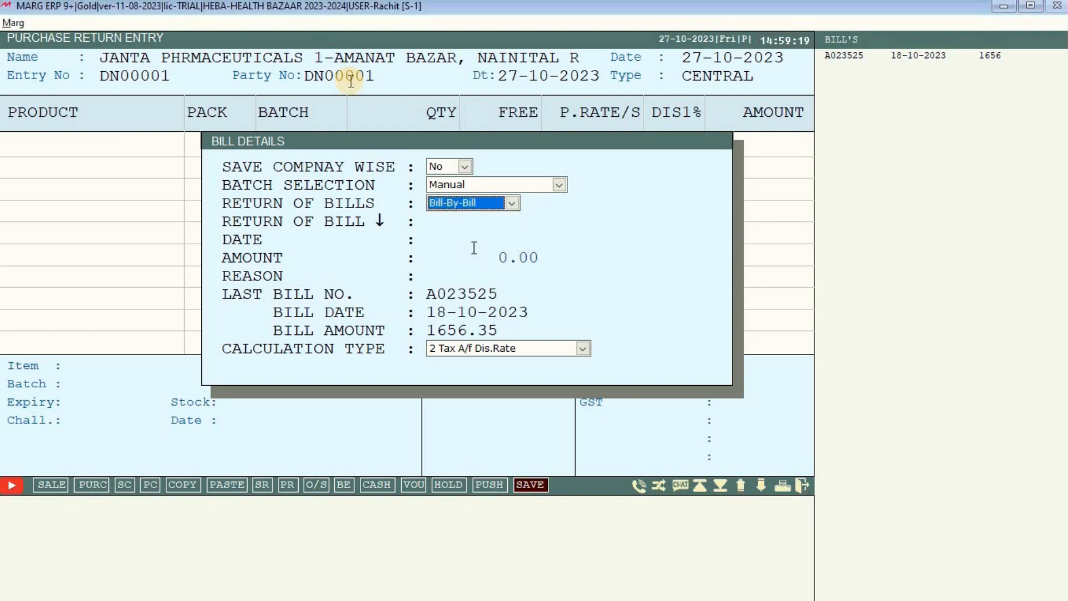
key("Return")
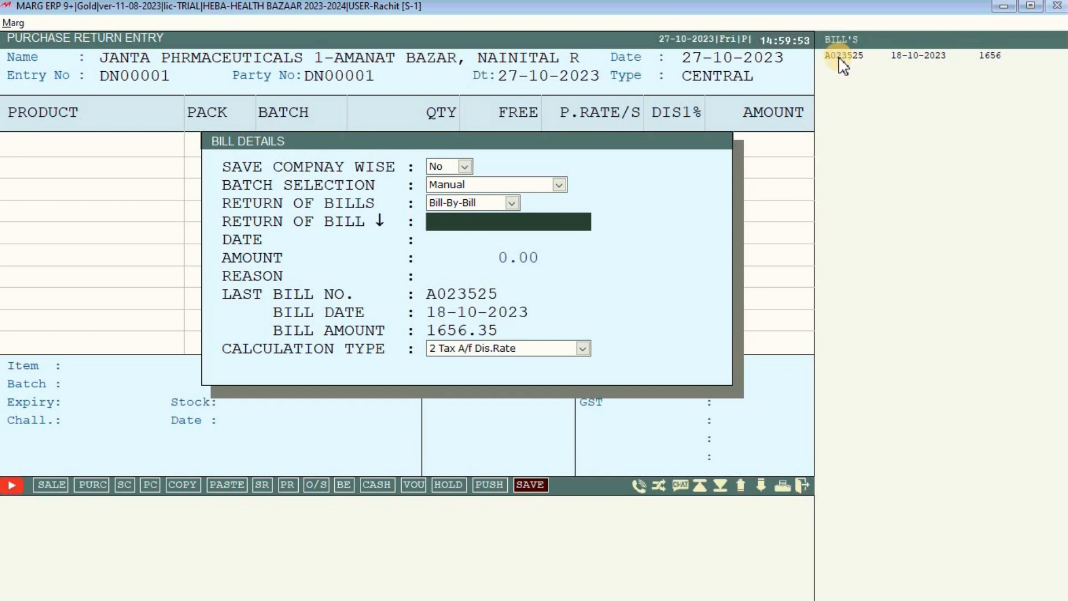
Return against bill A023525 dated 18-10-2023 for 1656.35 with reason NEAR EXPIRY, loading its items.
type("A")
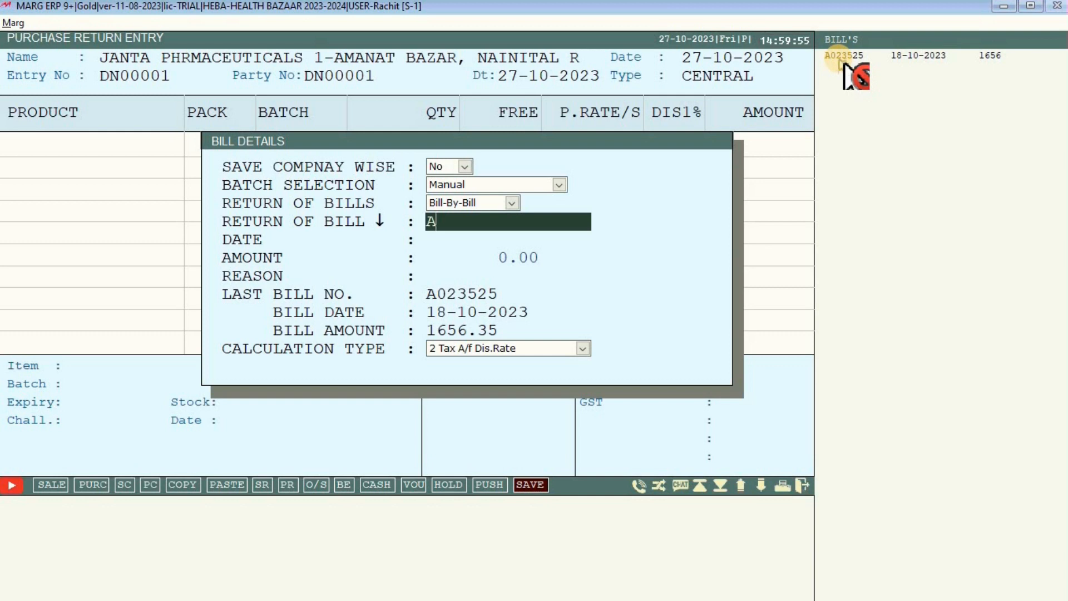
type("023525")
key("Return")
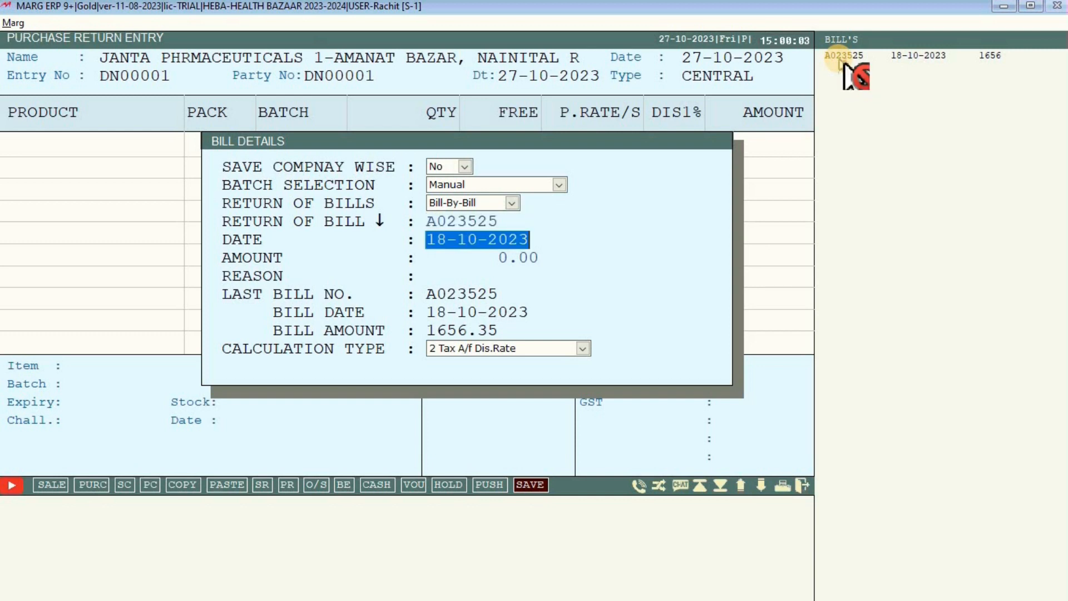
key("Return")
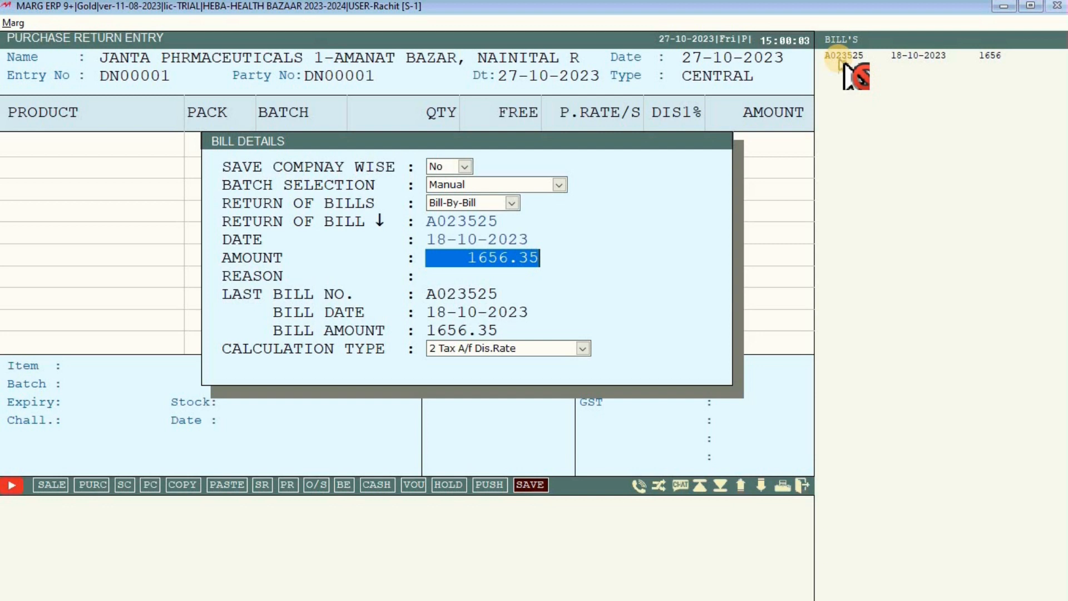
key("Return")
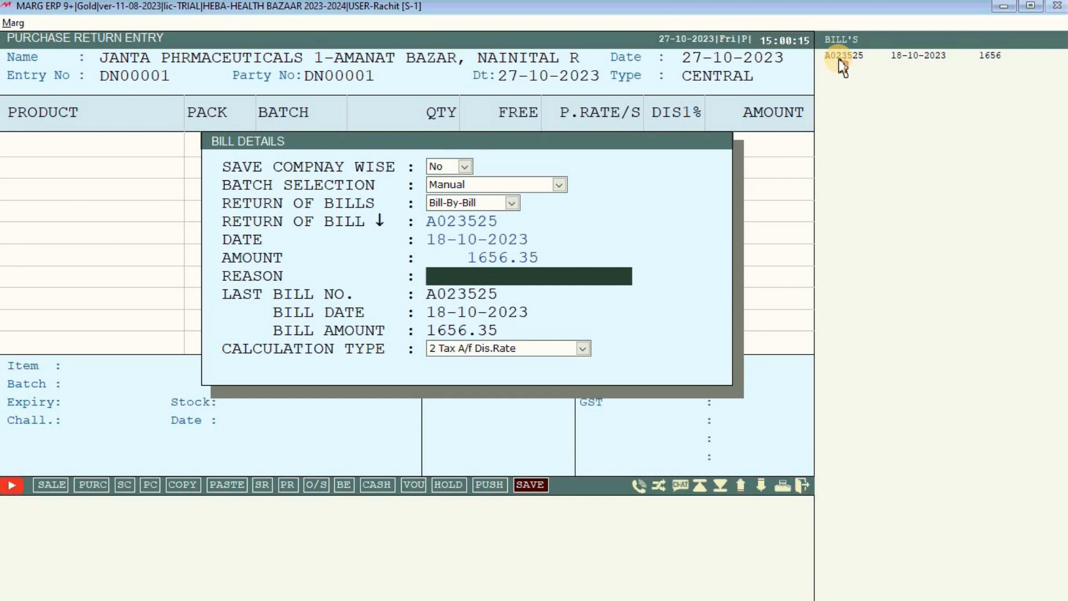
type("NE")
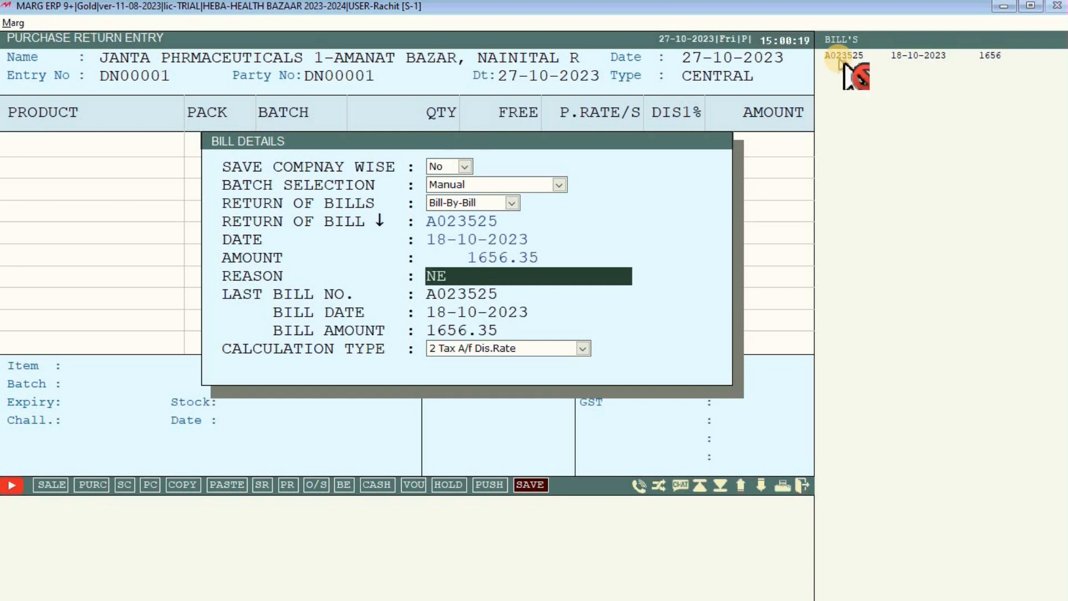
type("AR EXPIRY")
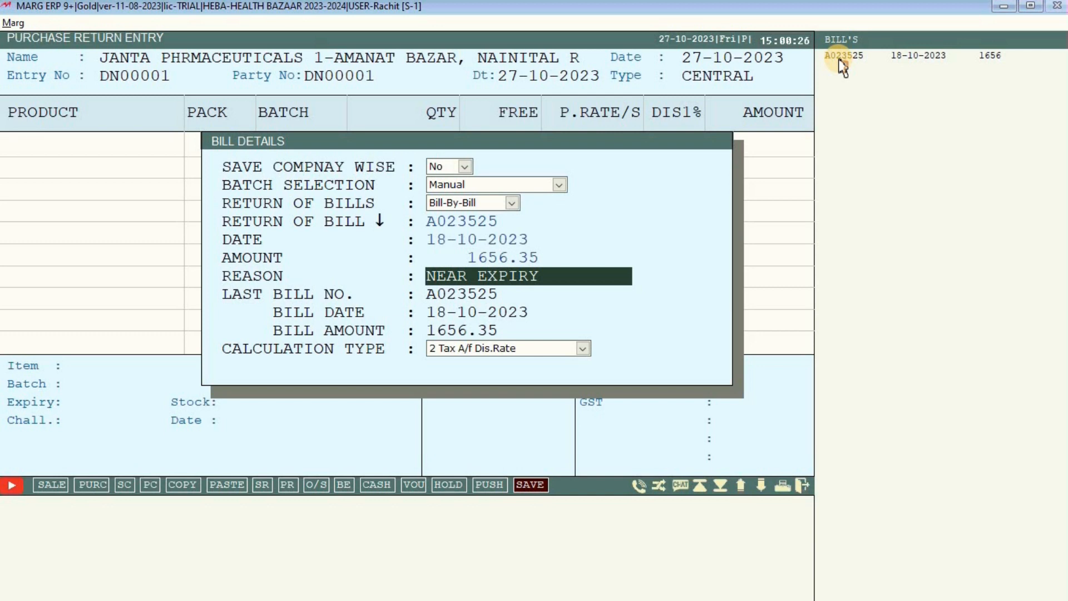
key("Return")
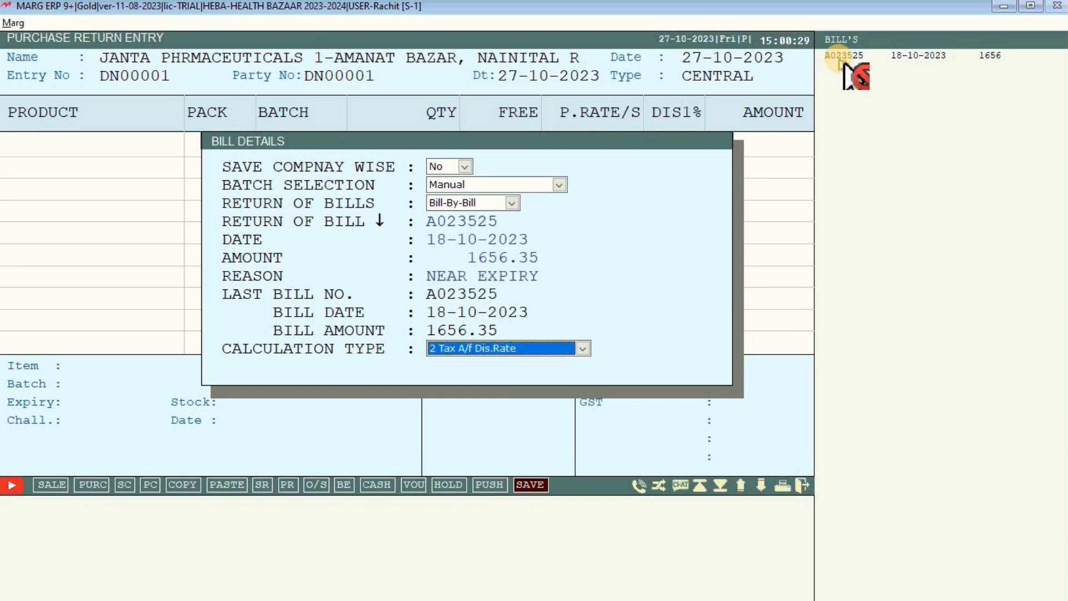
key("Return")
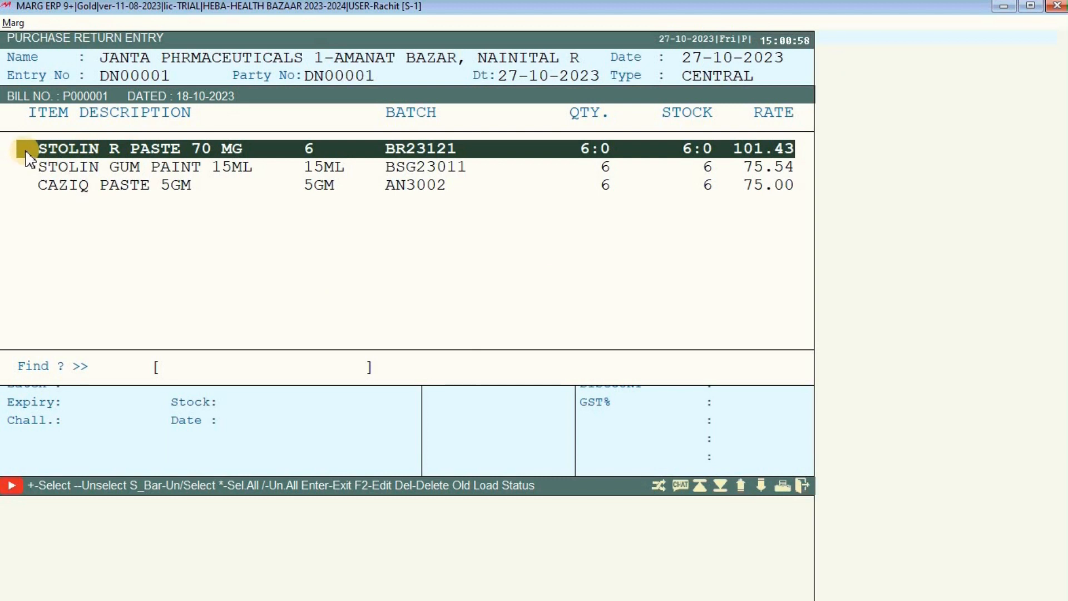
Mark CAZIQ PASTE 5GM for return and change its quantity to 4 with no free items.
left_click(29, 186)
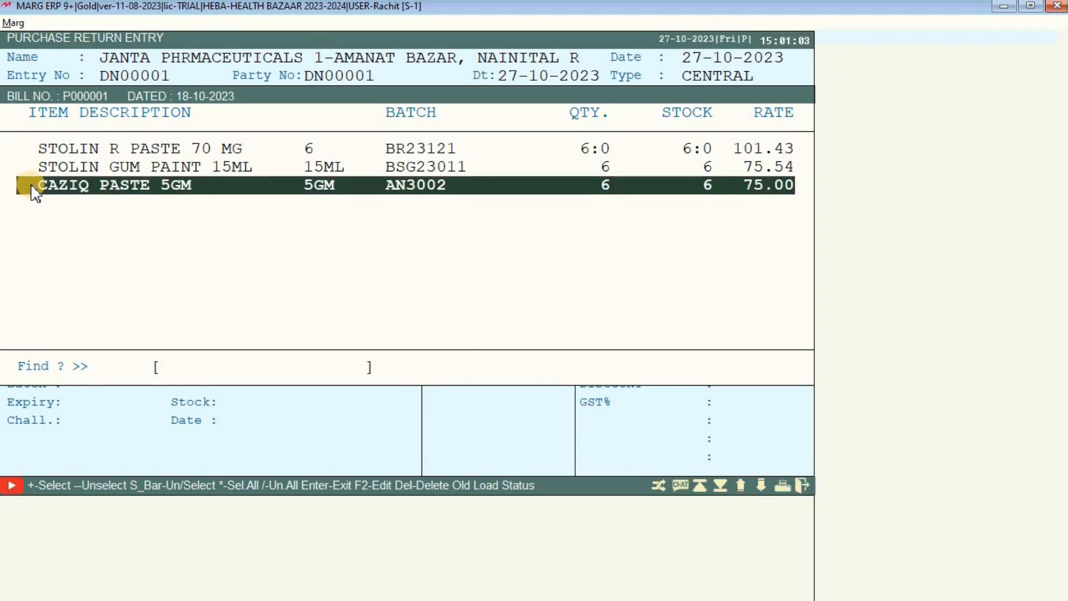
key("space")
left_click(649, 184)
key("Up")
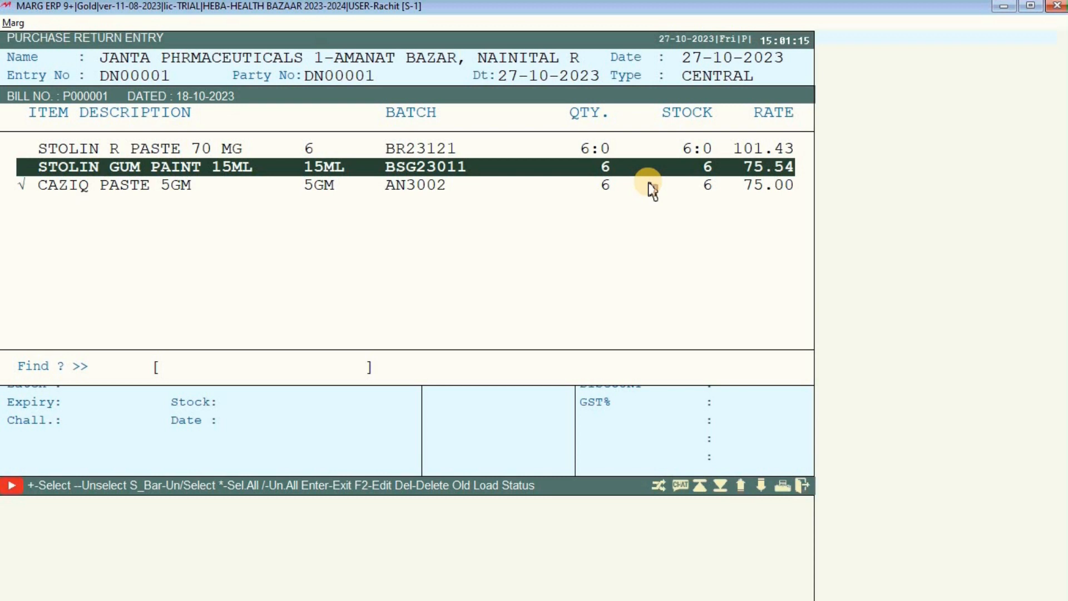
key("Down")
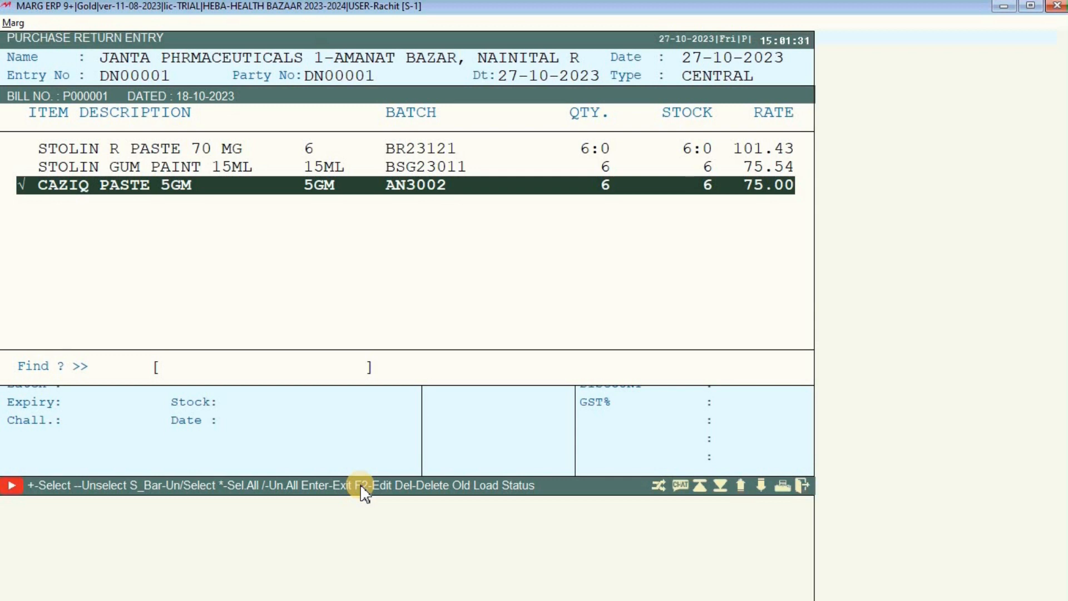
key("F2")
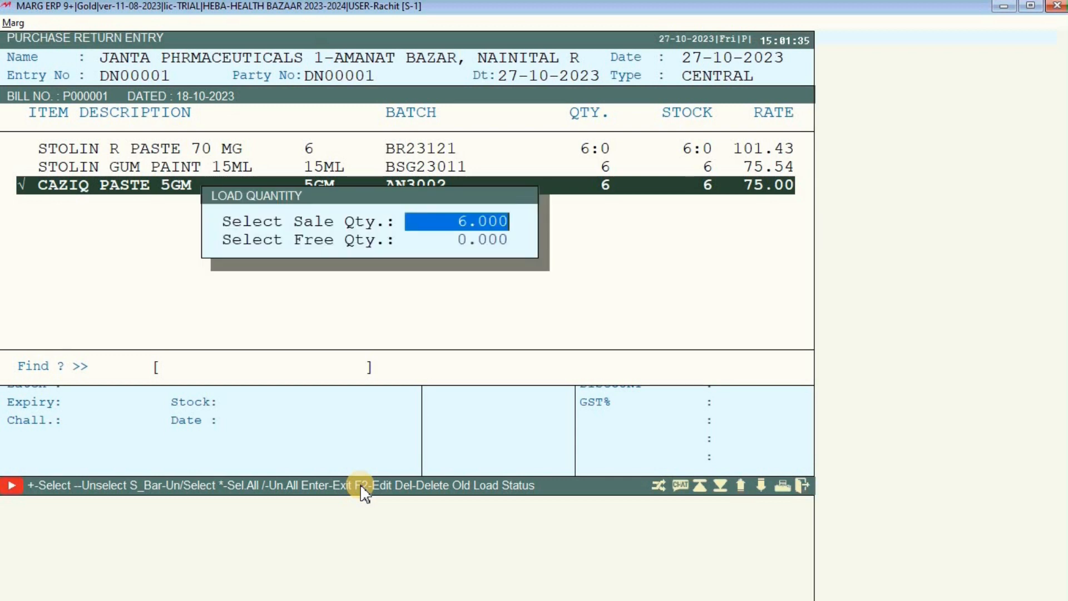
type("4 .")
key("Return")
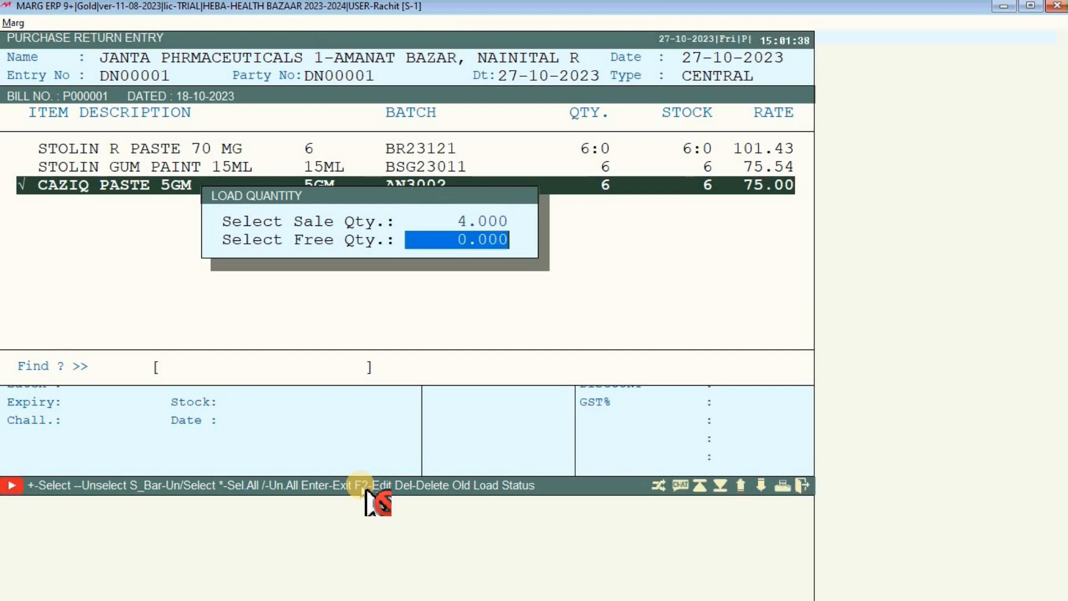
key("Return")
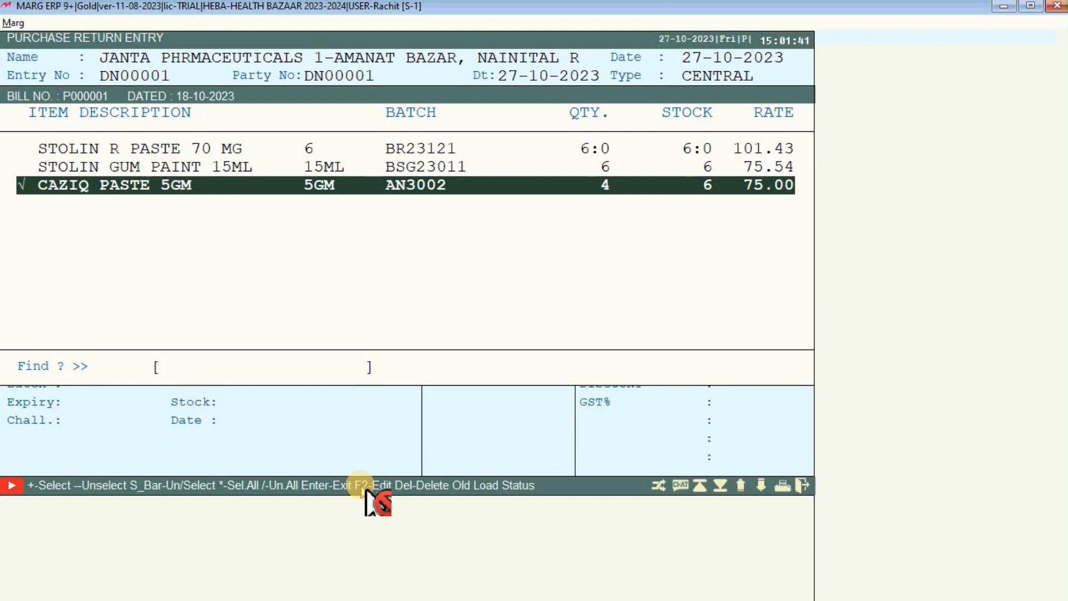
key("Return")
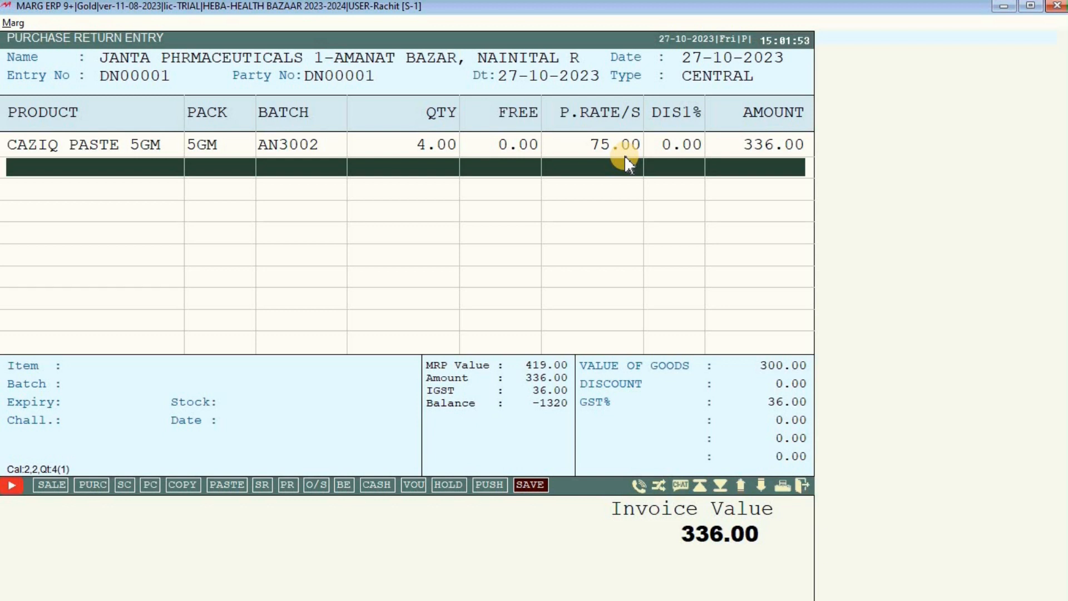
Accept zero discount and save the purchase return.
key("Escape")
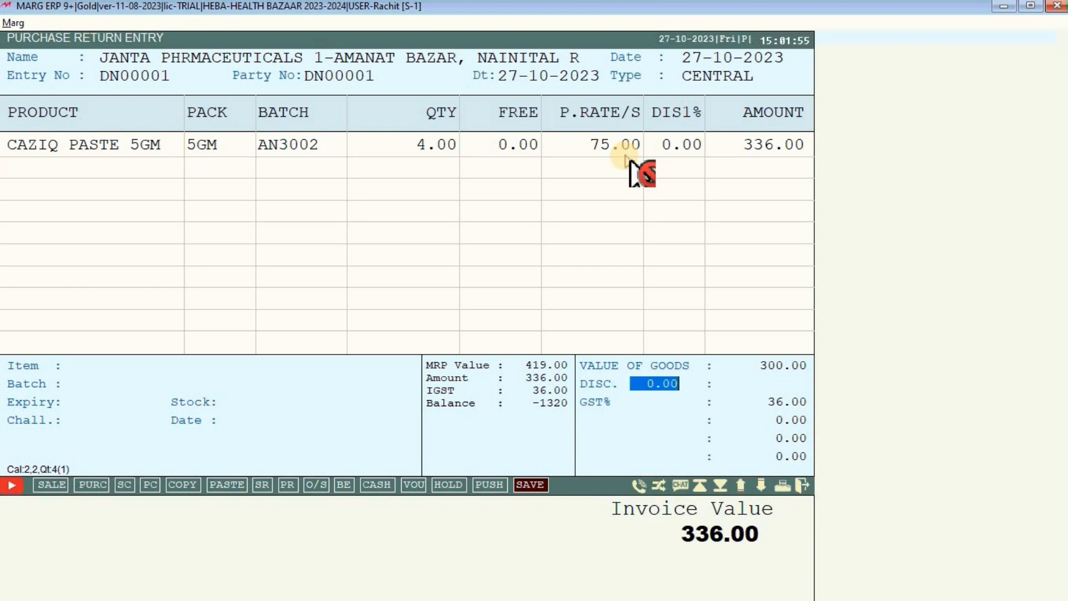
key("Return")
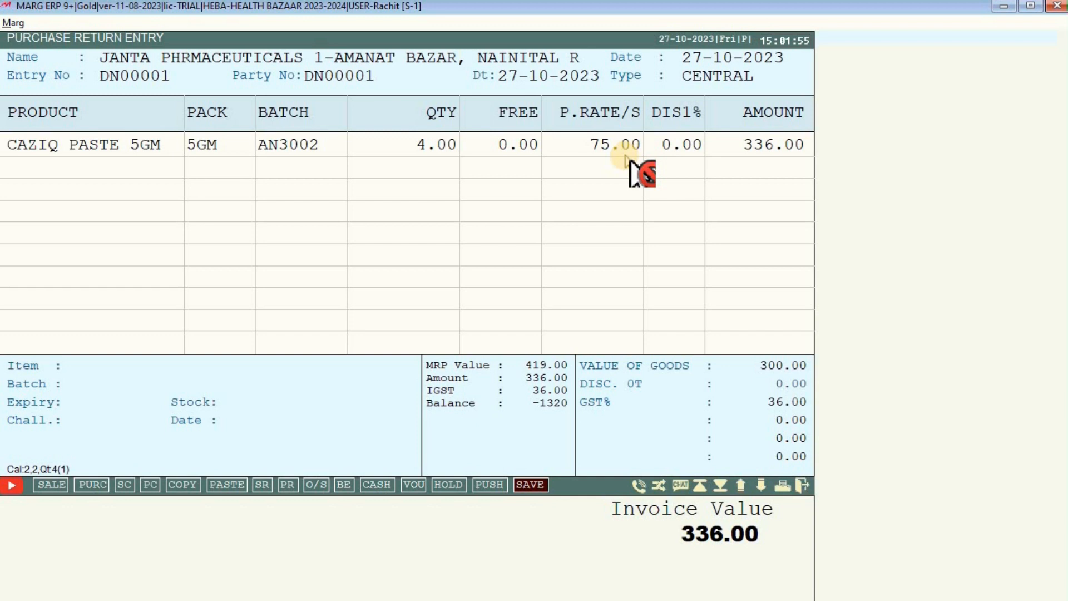
key("Return")
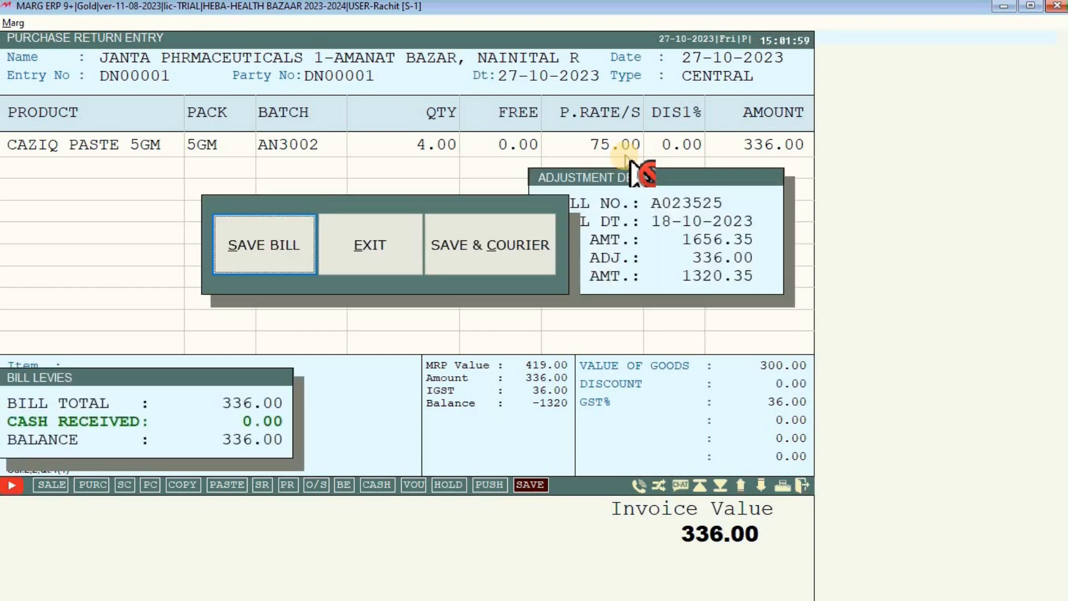
key("Return")
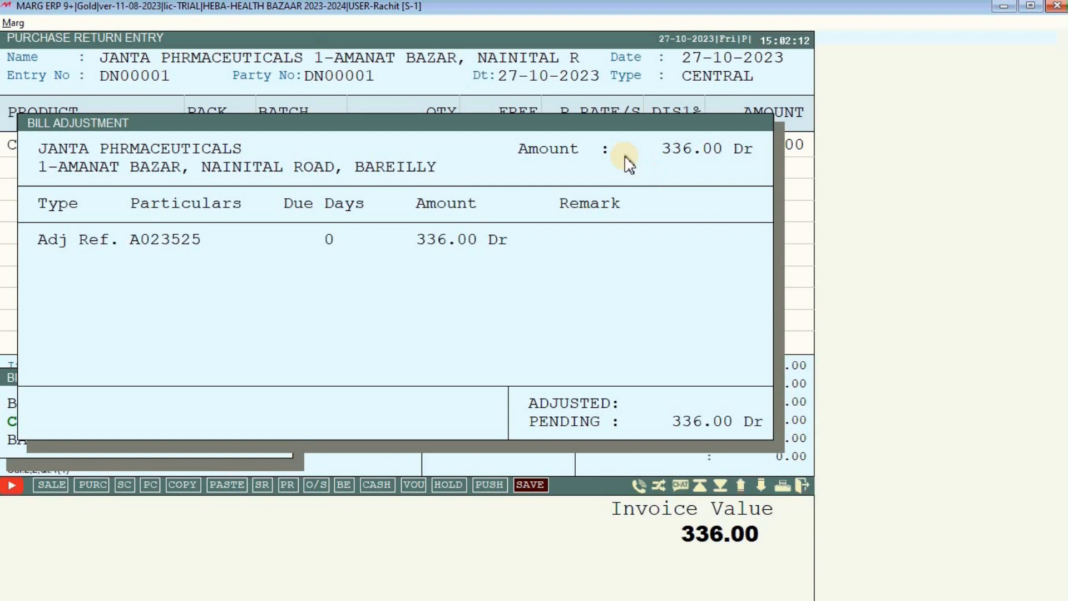
Adjust the 336.00 debit against invoice A023525, skip bill details and printing, and exit to the dashboard.
key("Return")
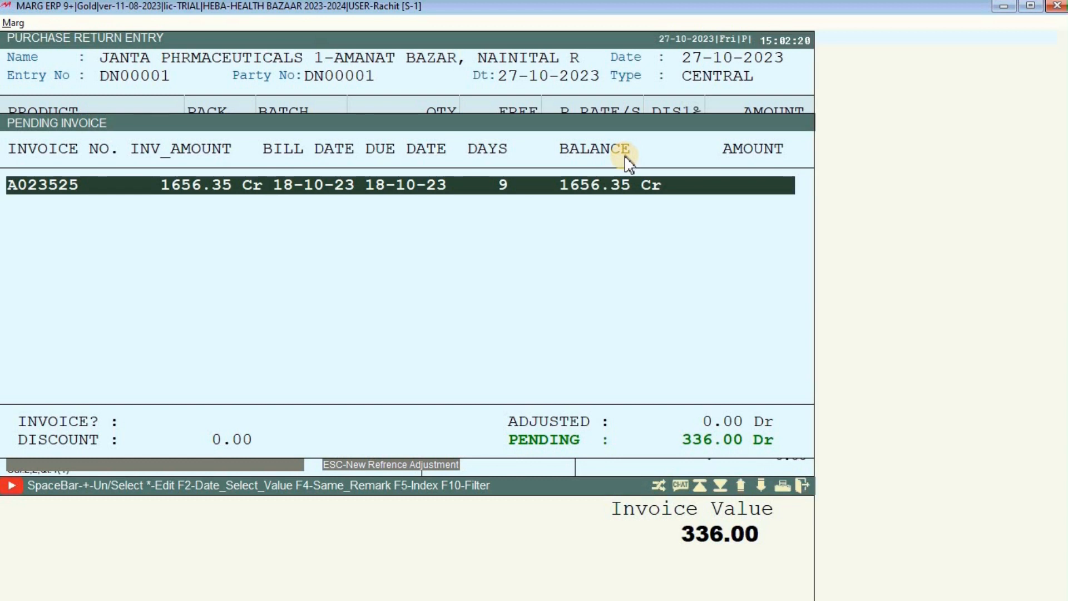
key("Return")
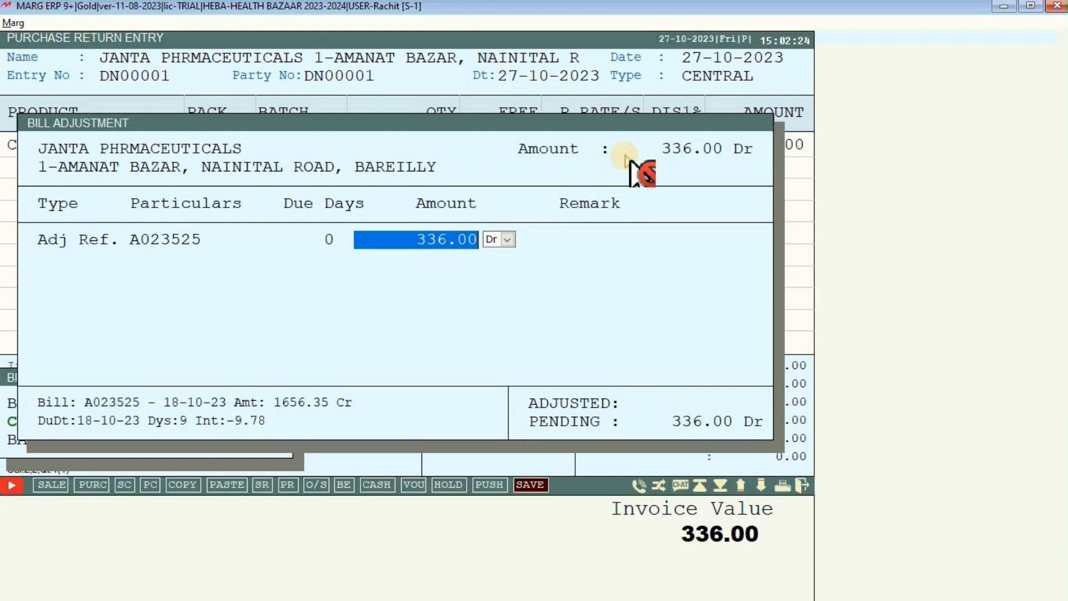
key("Return")
key("Return")
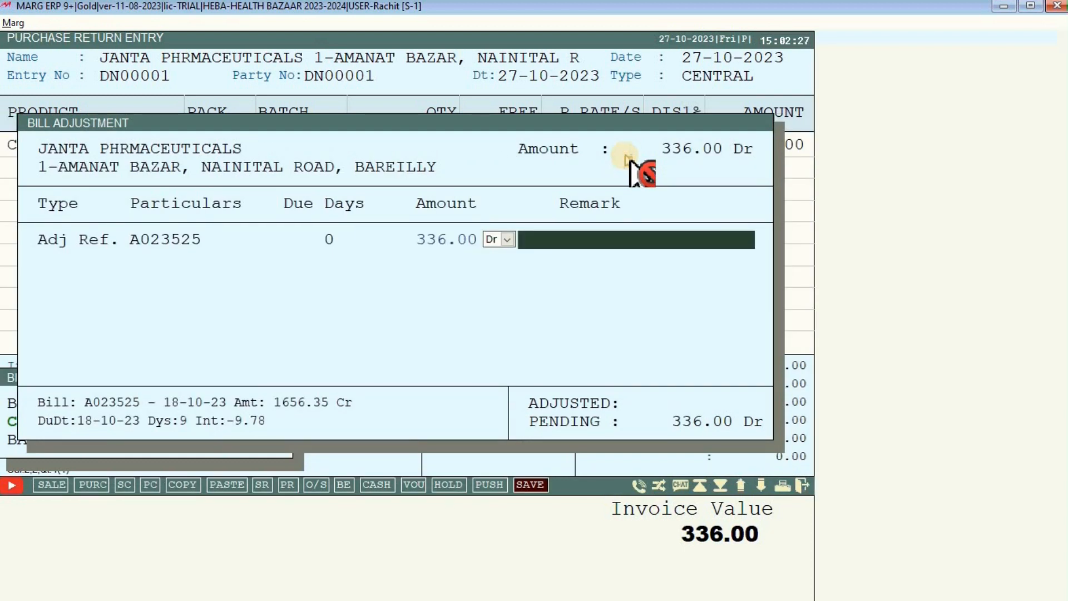
key("Return")
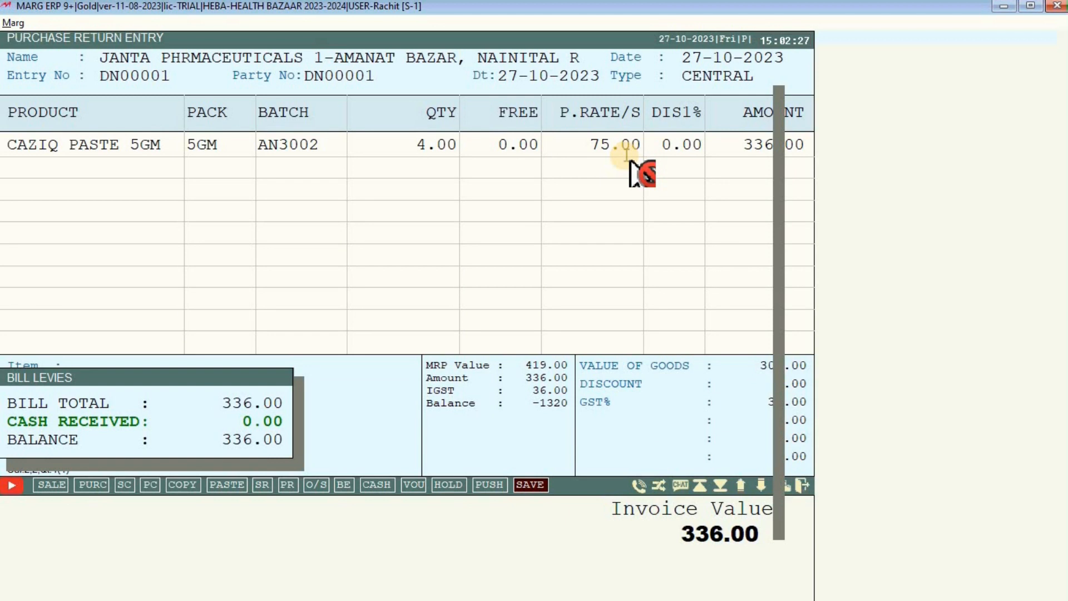
key("Return")
key("Escape")
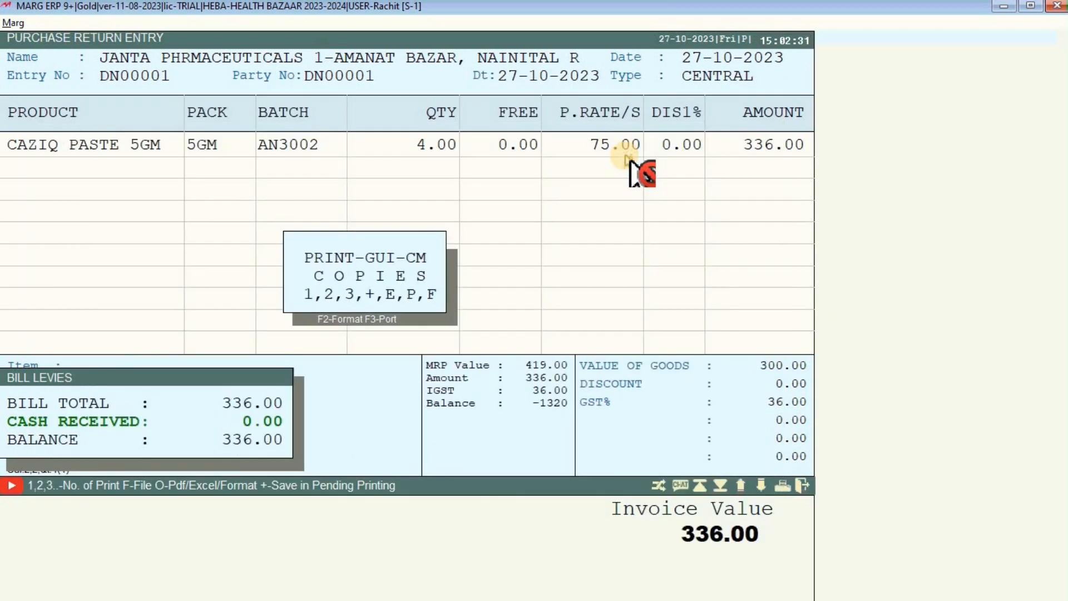
key("Escape")
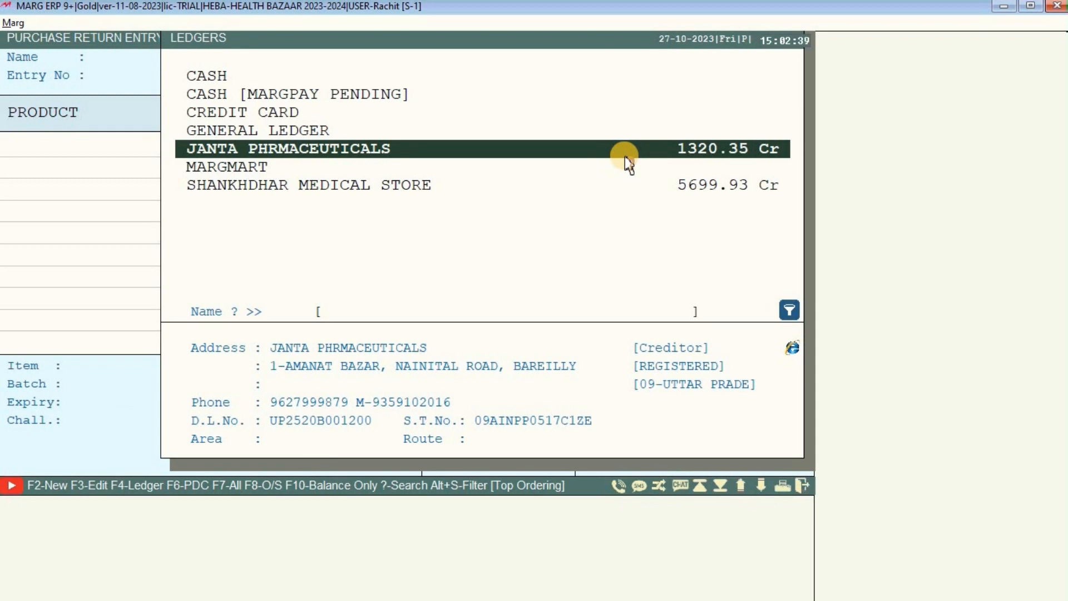
key("Escape")
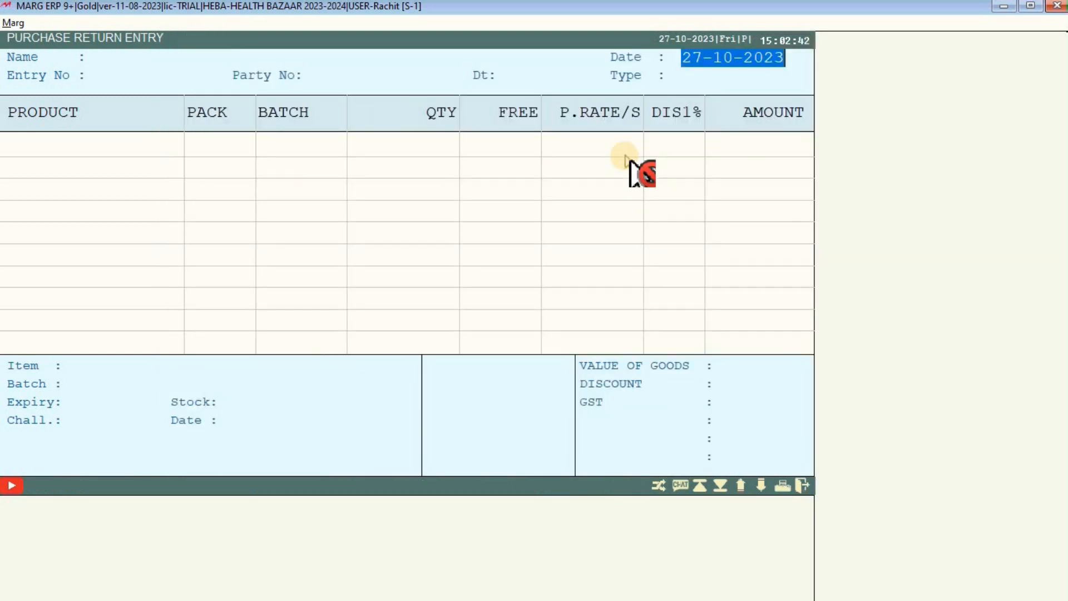
key("Escape")
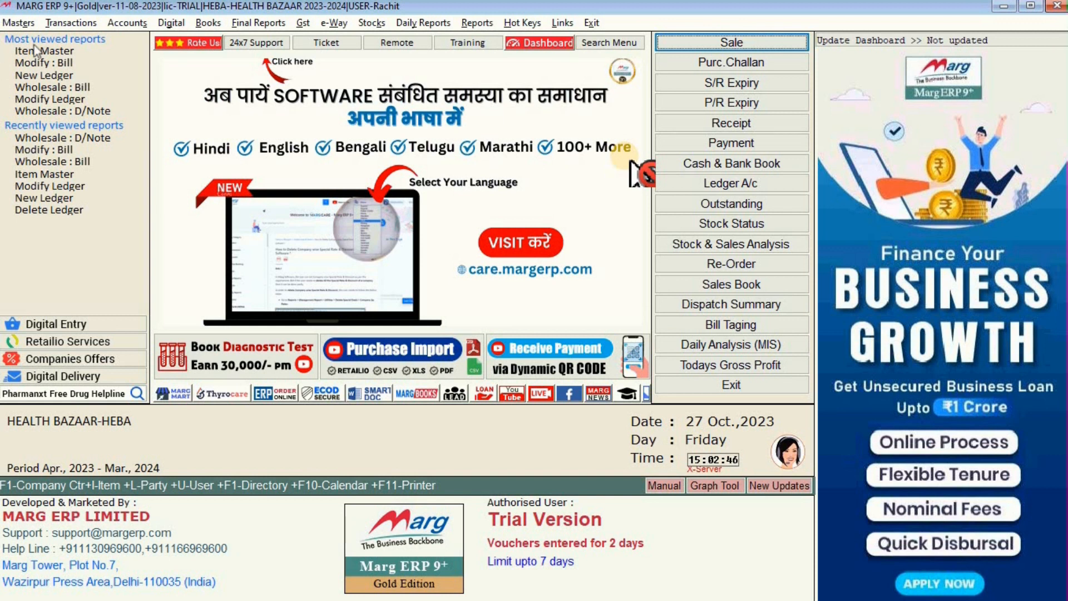
Open Masters > Inventory Master > Item Master and bring up the options for CAZIQ PASTE 5GM.
left_click(30, 25)
left_click(30, 26)
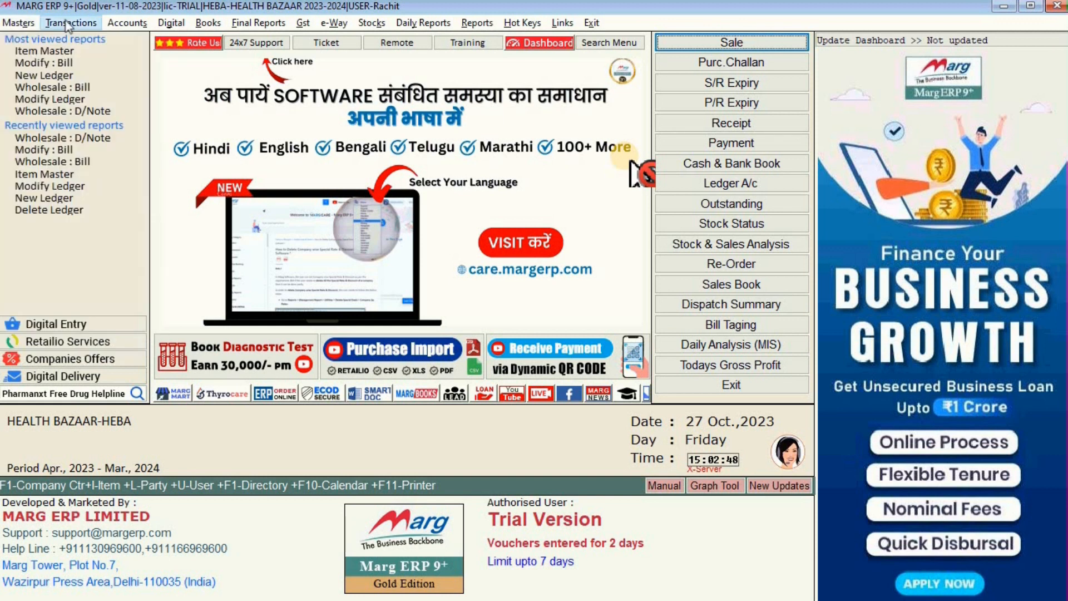
left_click(61, 21)
mouse_move(71, 55)
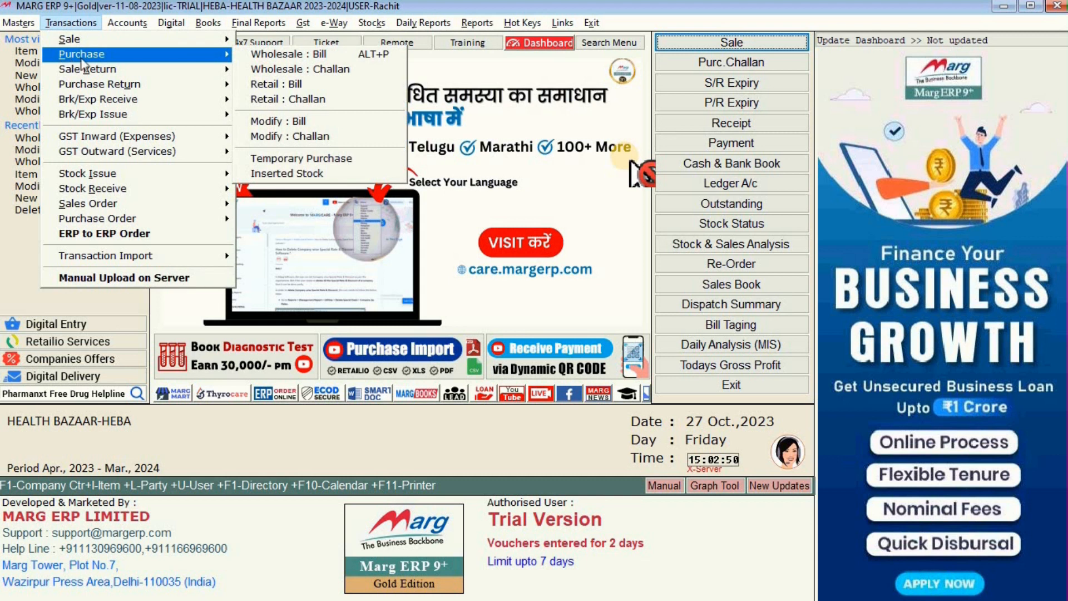
left_click(18, 22)
mouse_move(25, 40)
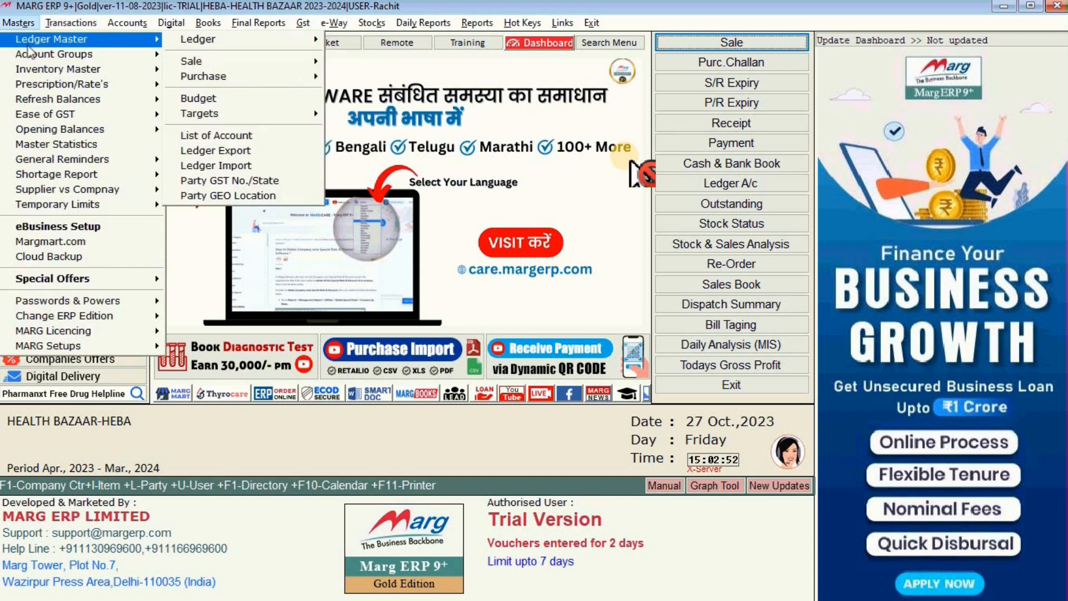
mouse_move(55, 69)
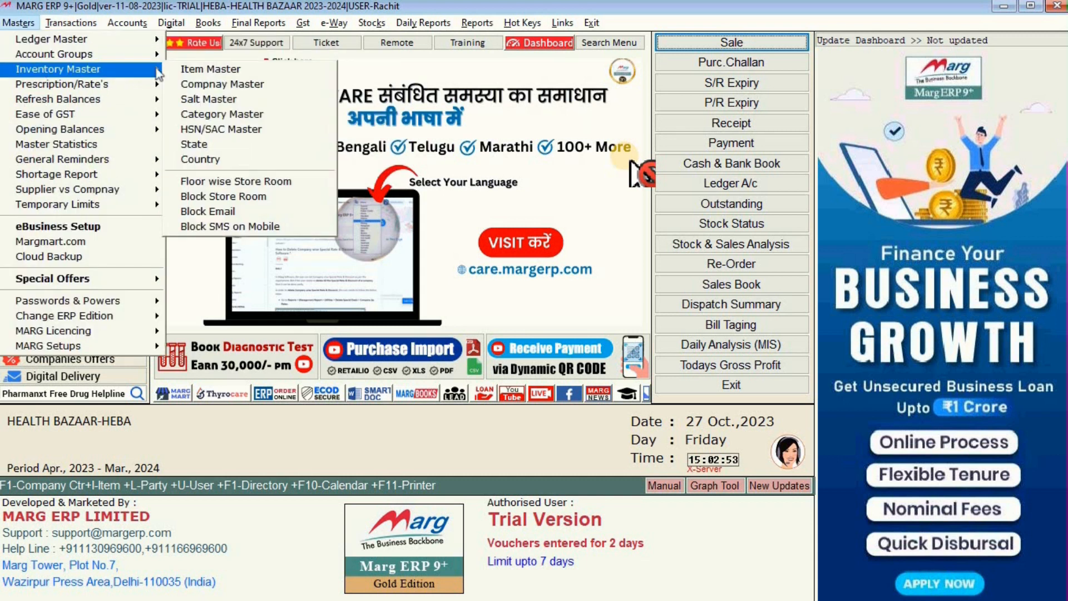
left_click(185, 68)
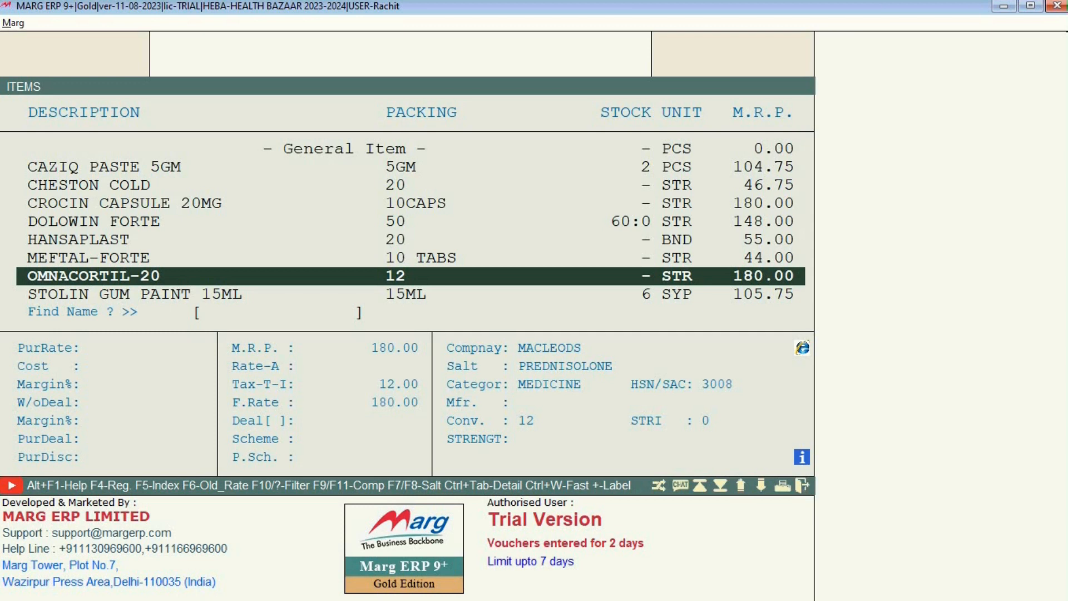
key("Up")
key("Up")
key("Up")
key("Up")
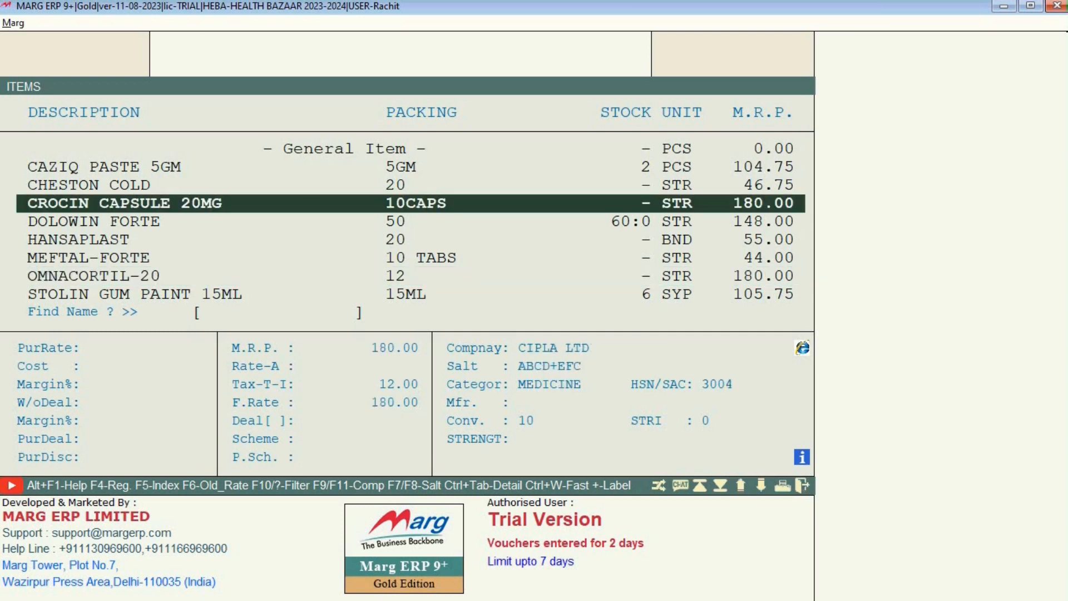
key("Up")
key("Up")
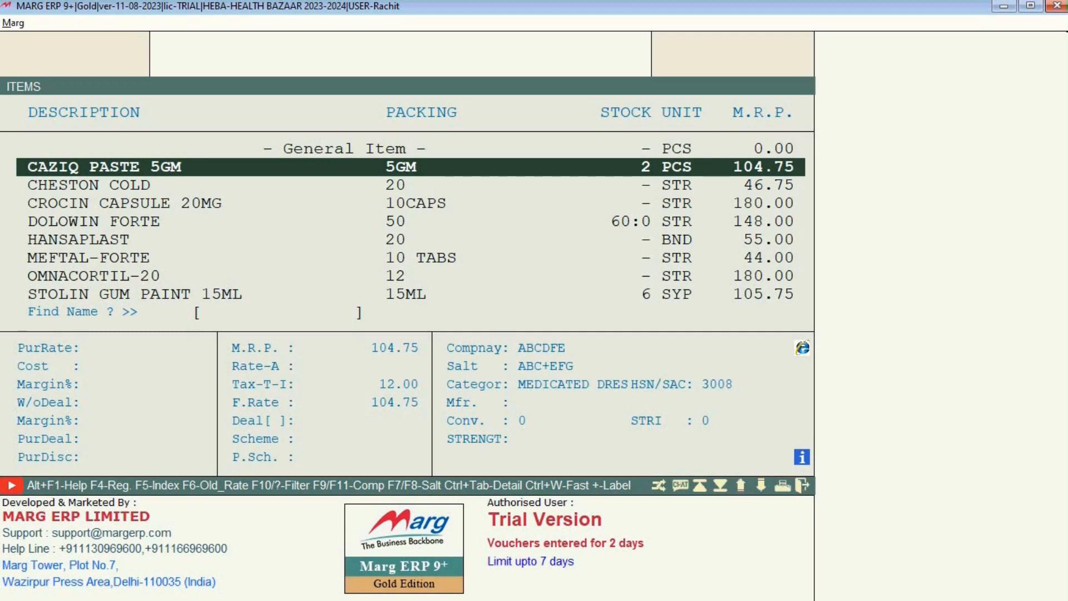
key("Return")
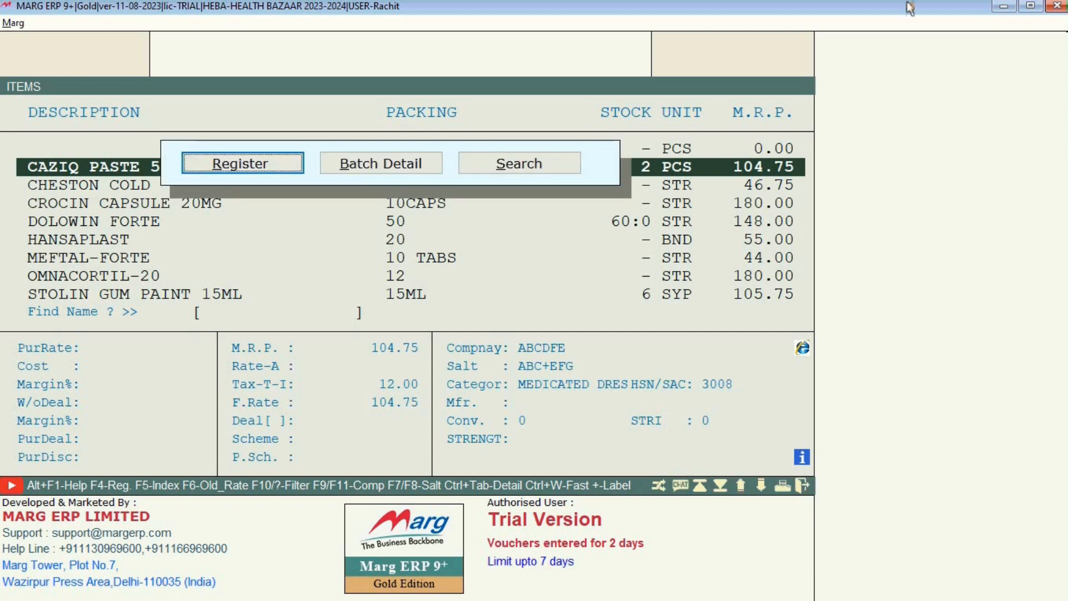
View the CAZIQ PASTE 5GM stock register with balance 2, then back out to the main menu.
key("Return")
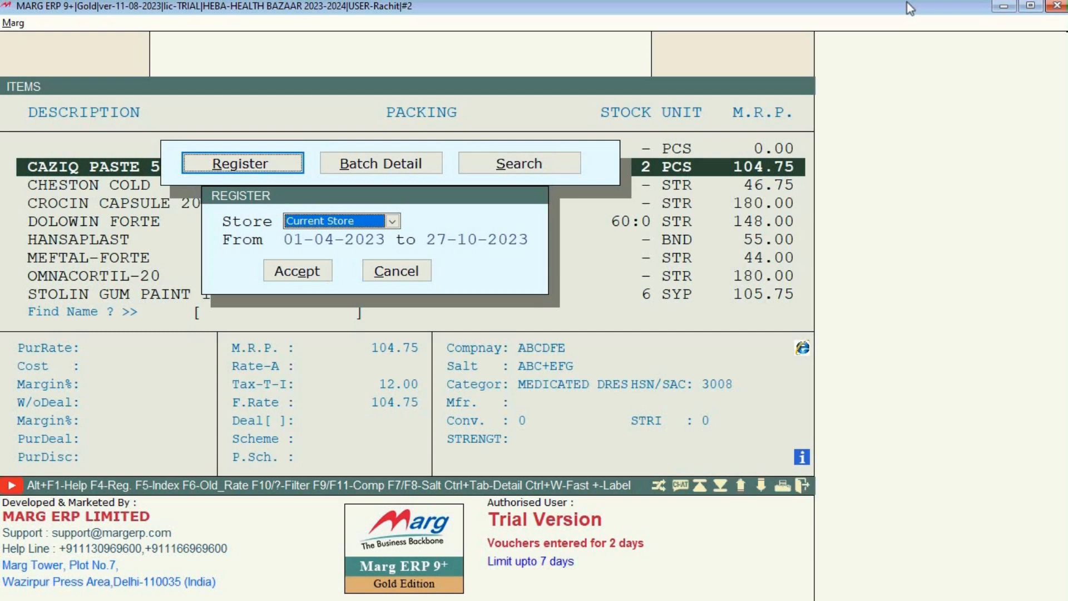
key("Return")
key("Return")
key("Return")
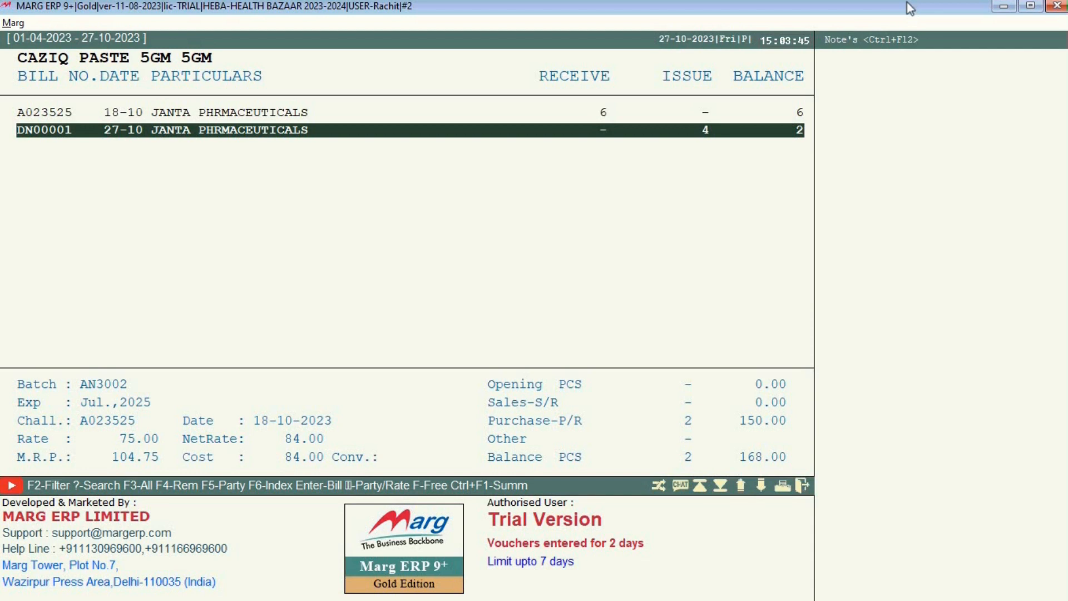
key("Escape")
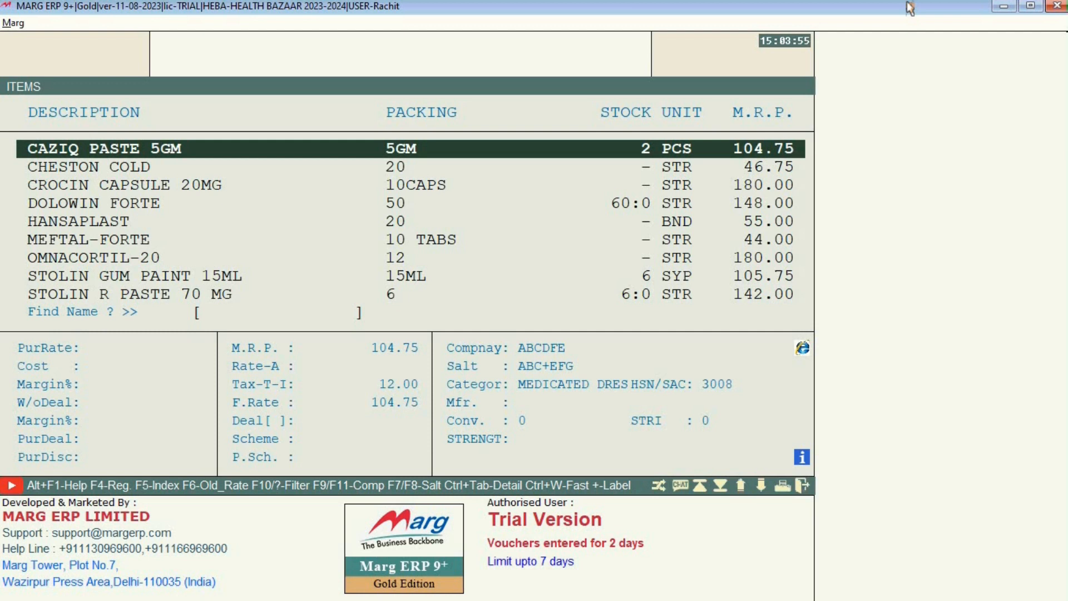
key("Escape")
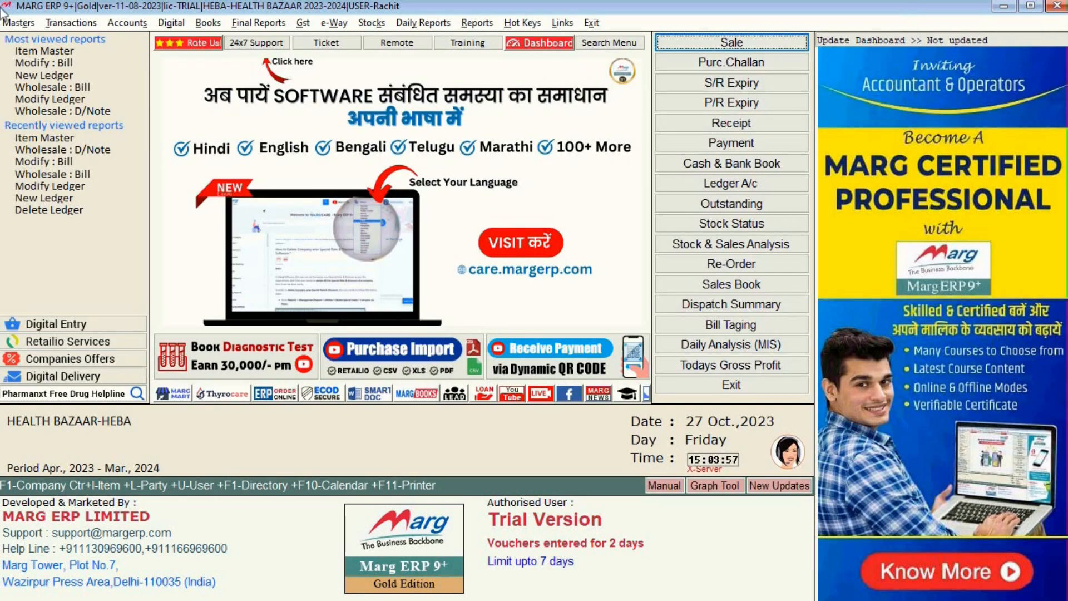
List existing purchase returns for the default date range through Purchase Return Modify.
left_click(71, 22)
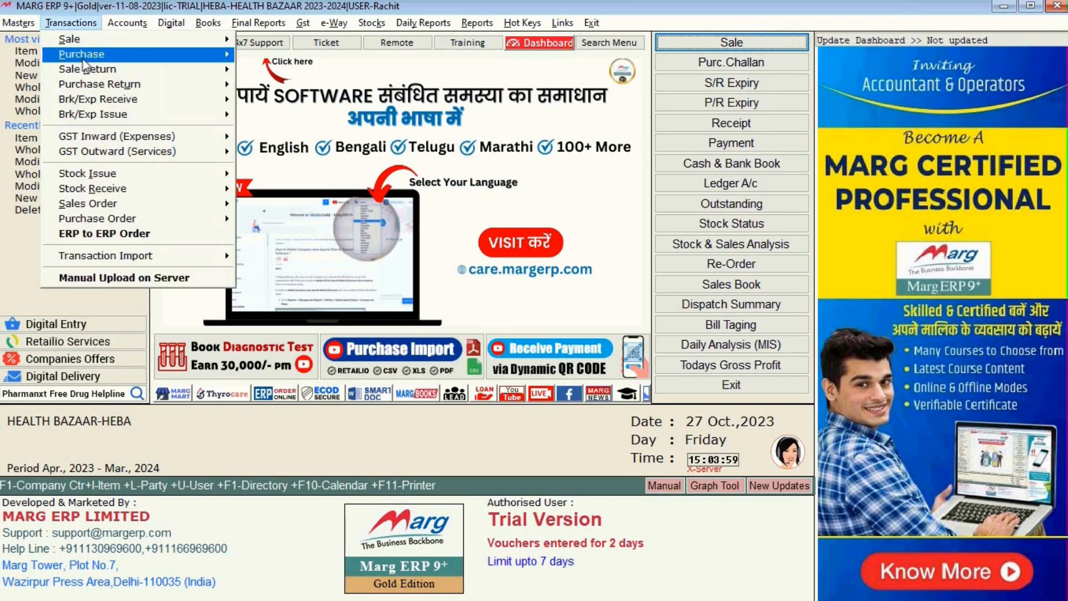
mouse_move(89, 84)
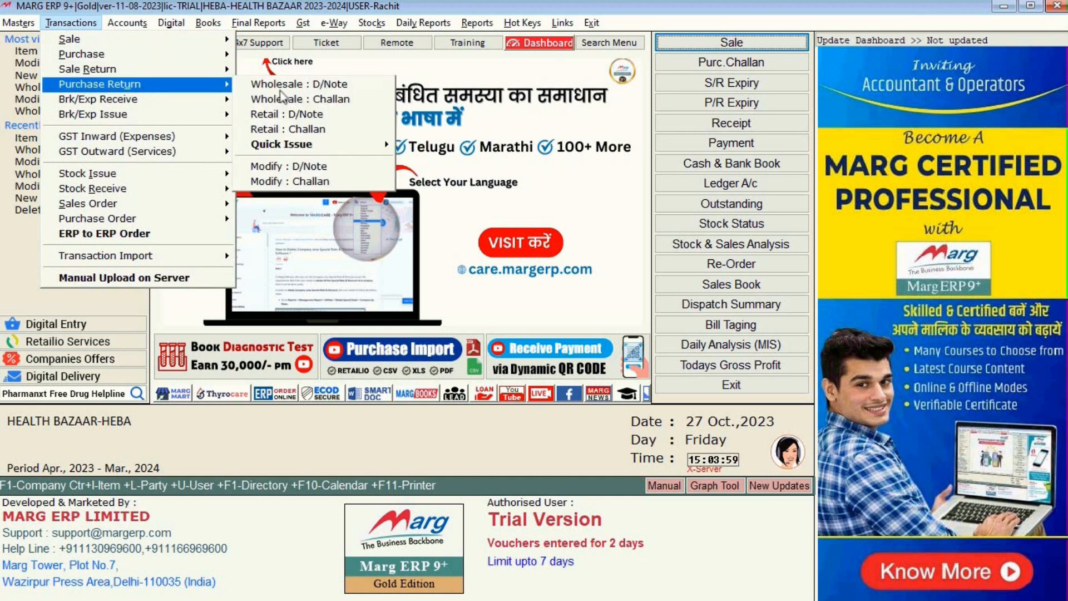
left_click(305, 168)
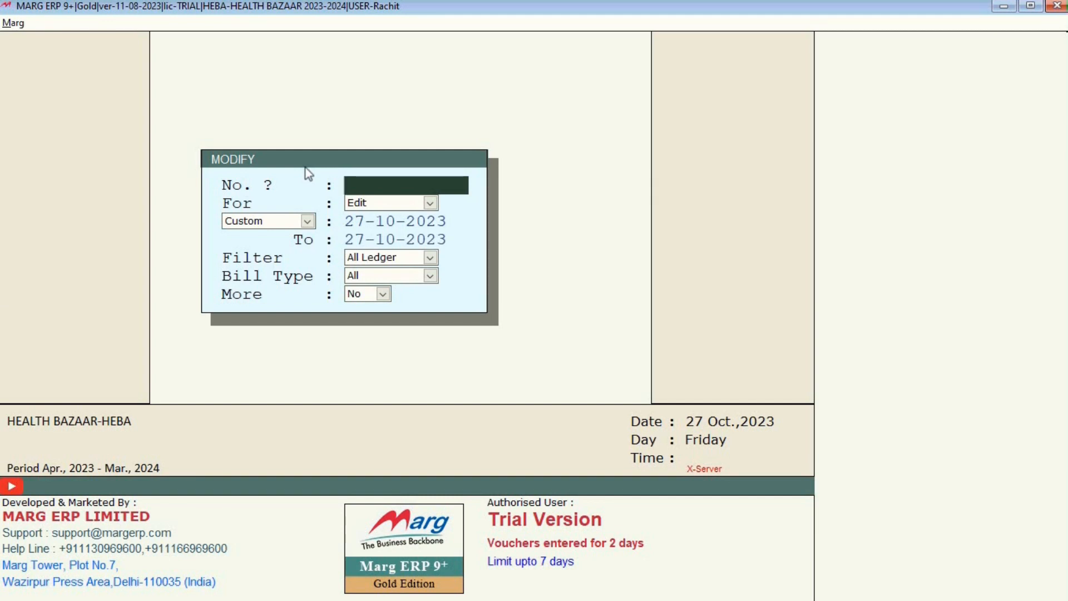
key("Return")
key("Return")
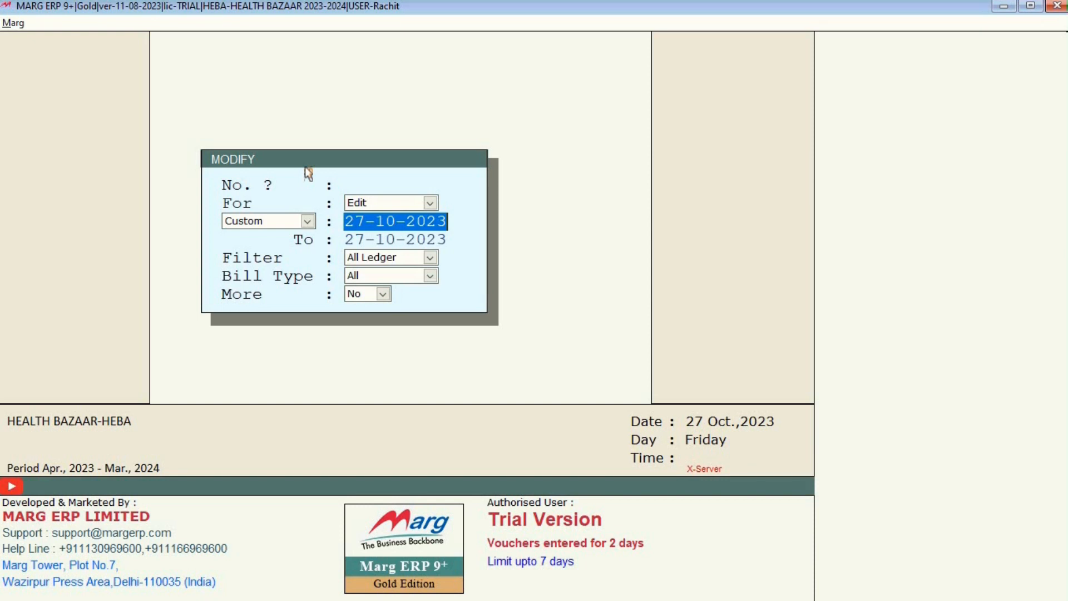
key("Return")
key("Escape")
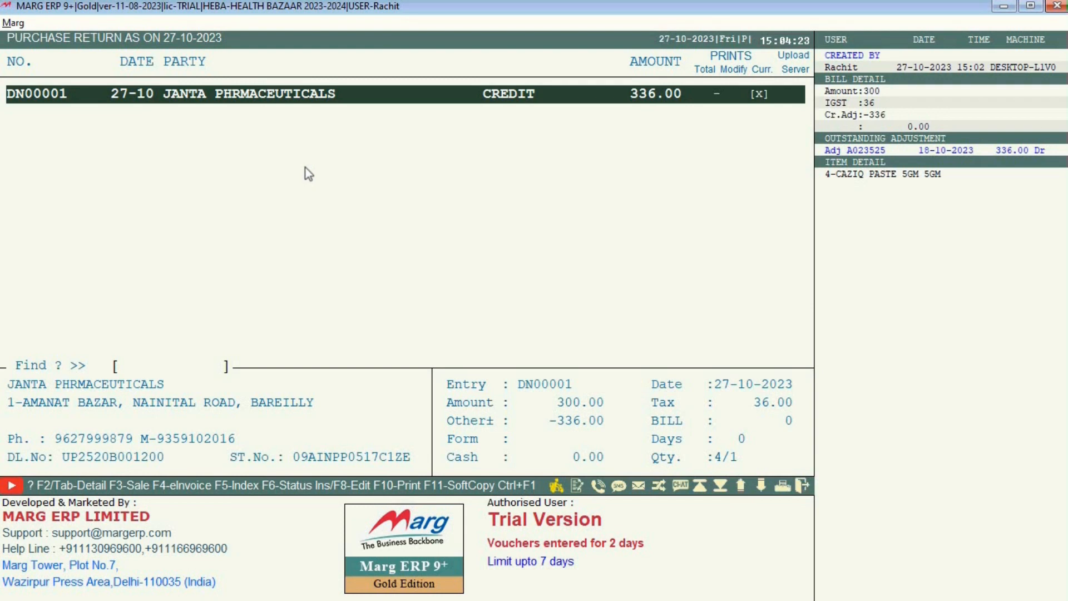
View purchase return DN00001 for 4 CAZIQ PASTE 5GM worth 336.00, then close it unchanged.
key("Return")
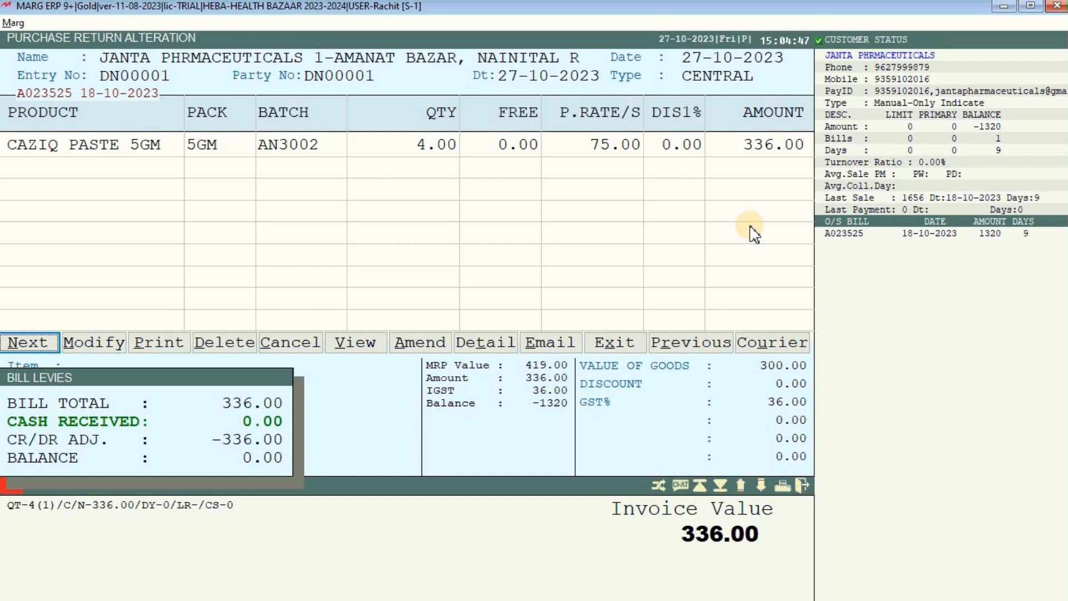
key("Escape")
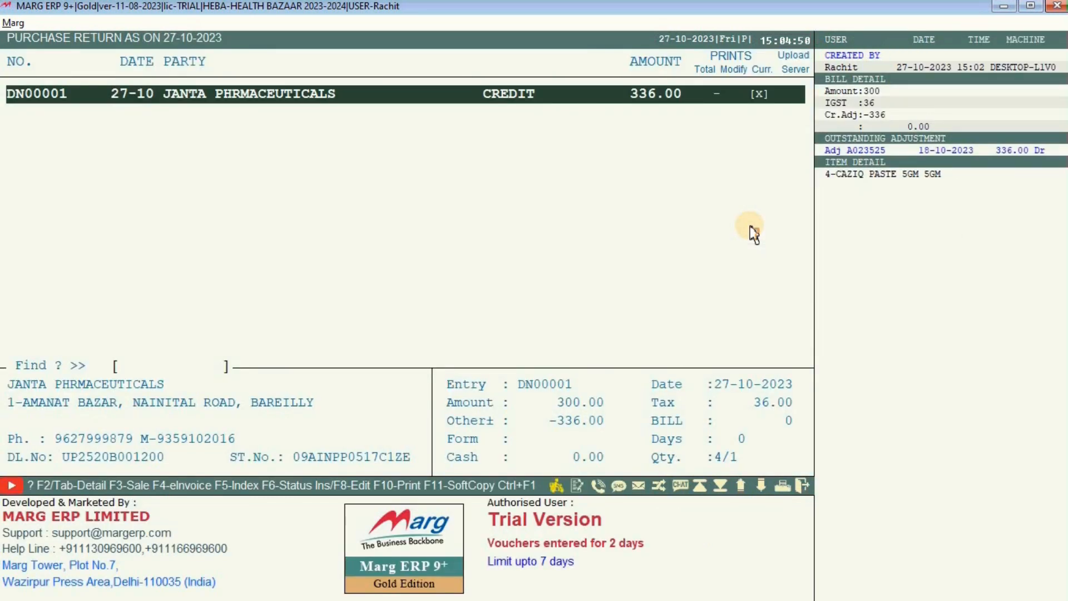
key("Escape")
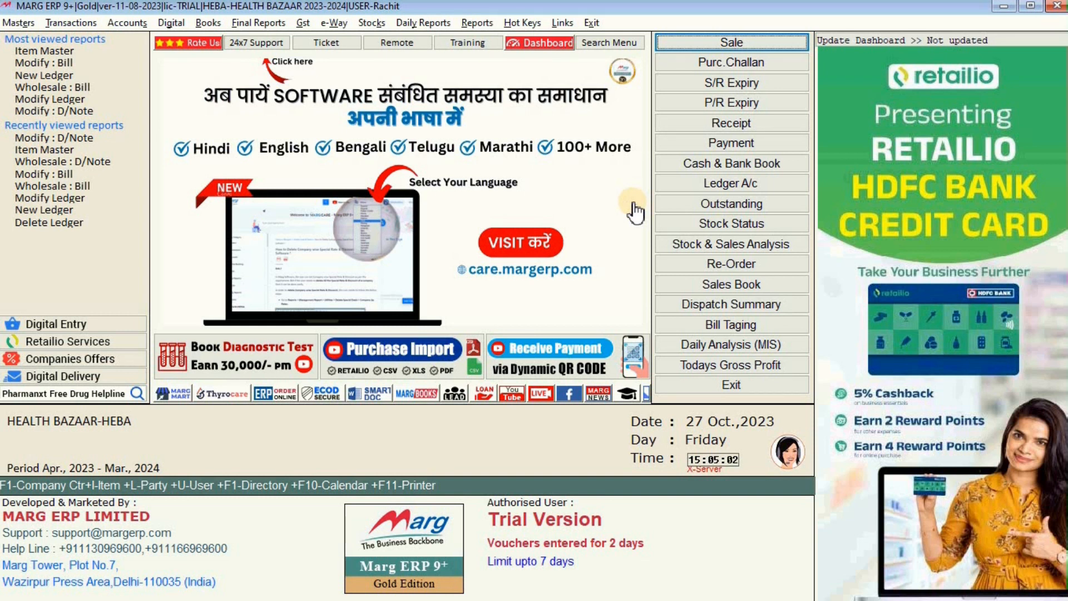
Start sale bill A000001 dated 27-10-2023 and bring up its product list.
left_click(66, 23)
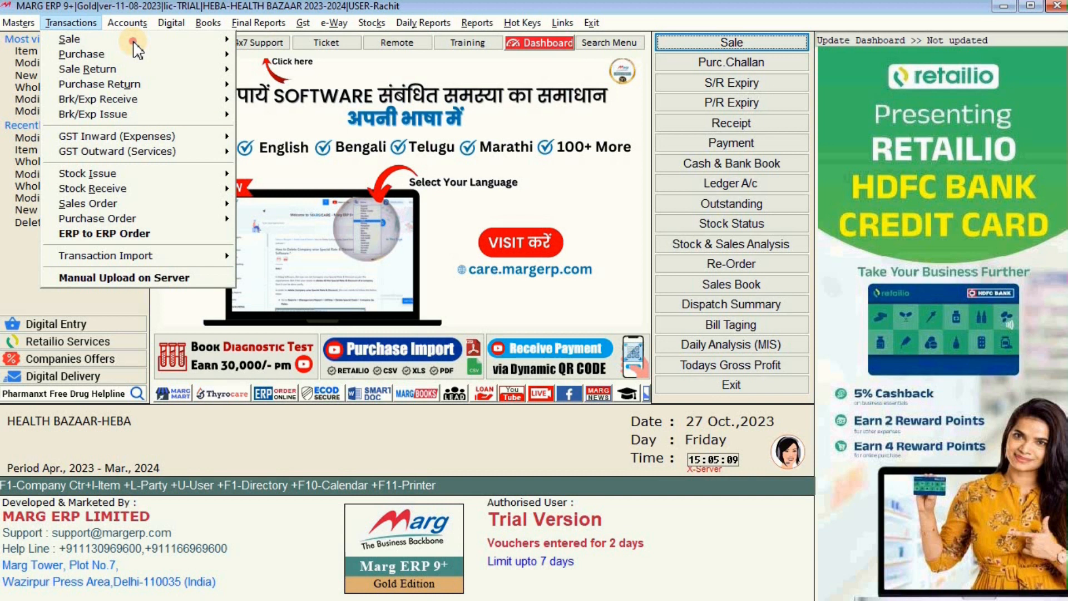
left_click(267, 40)
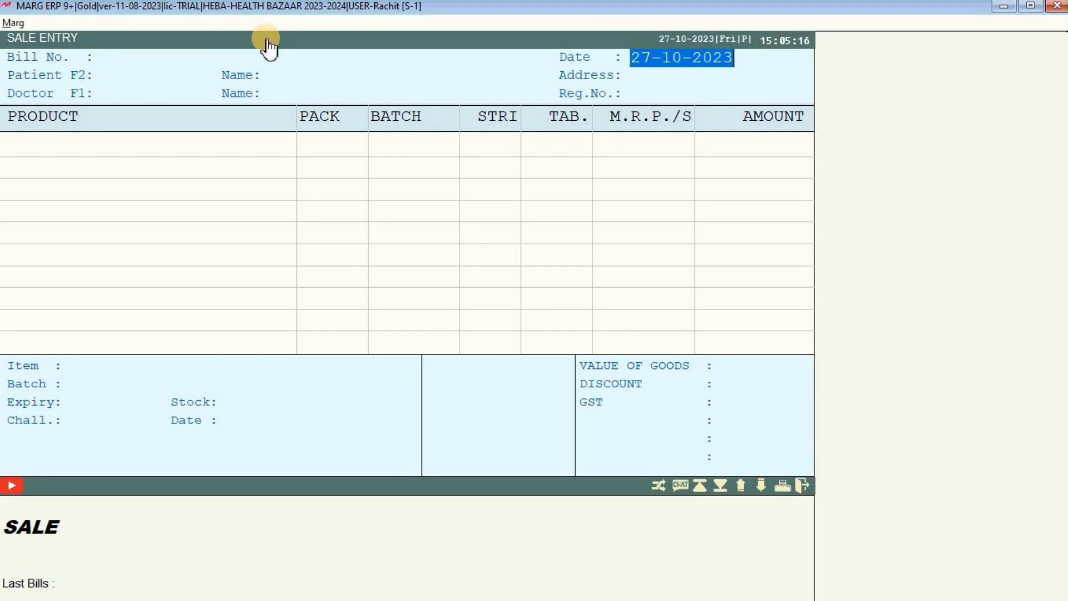
key("Escape")
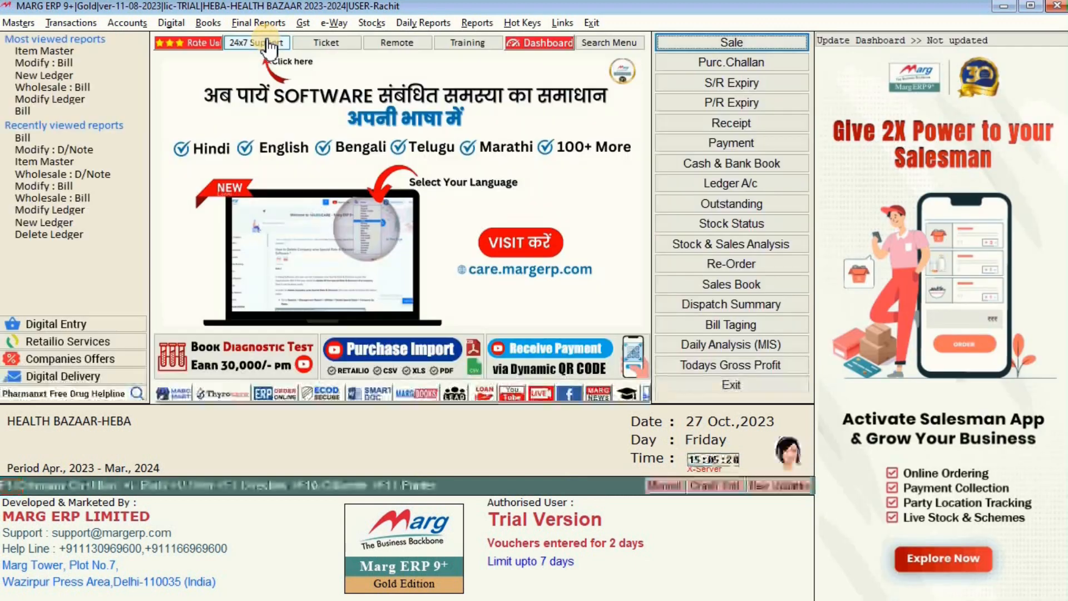
left_click(270, 46)
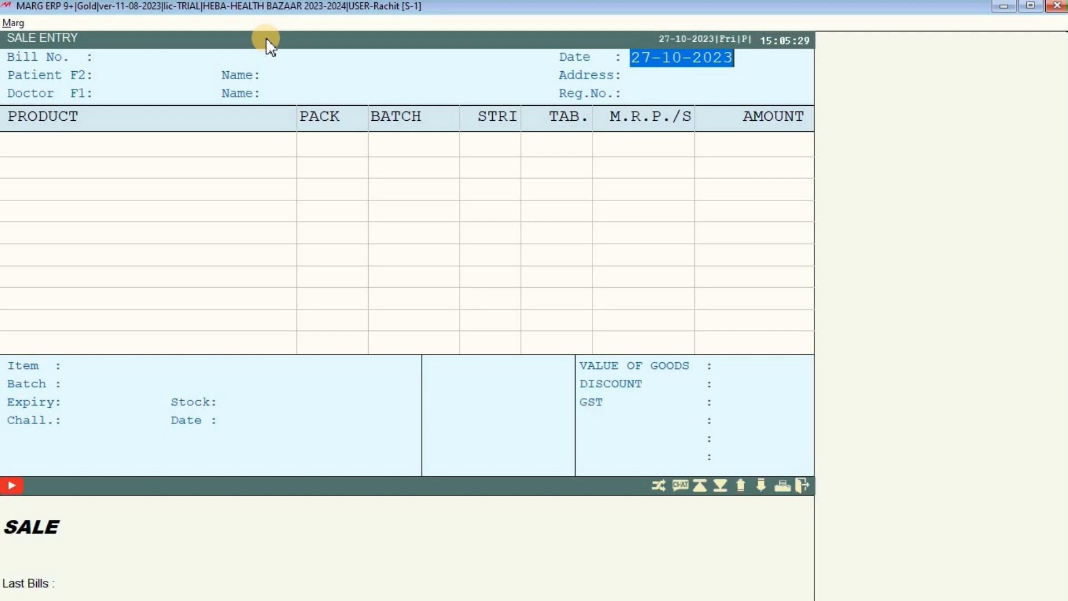
key("Return")
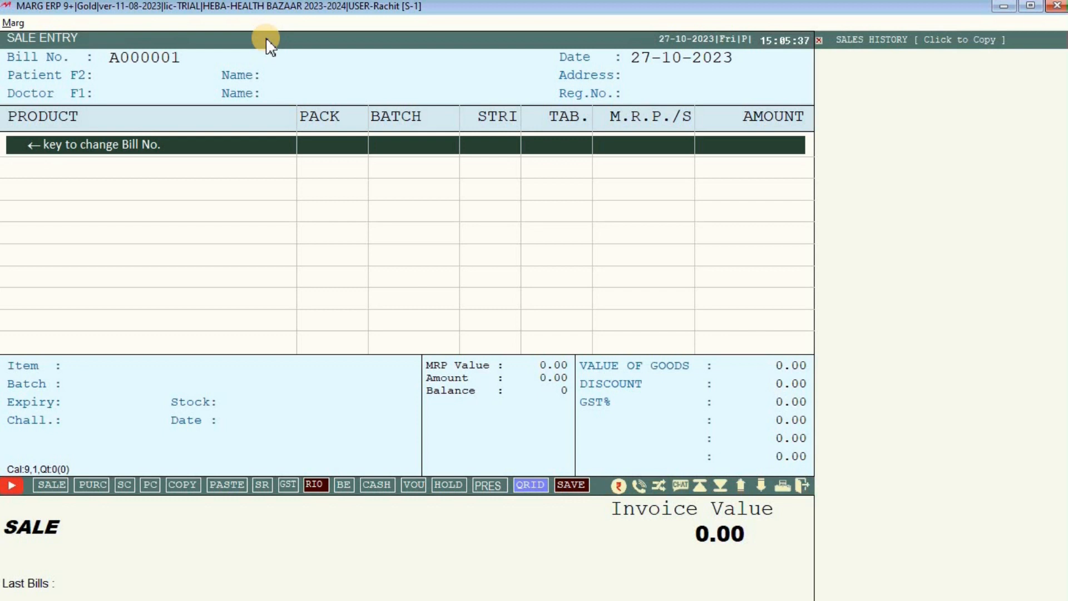
key("Return")
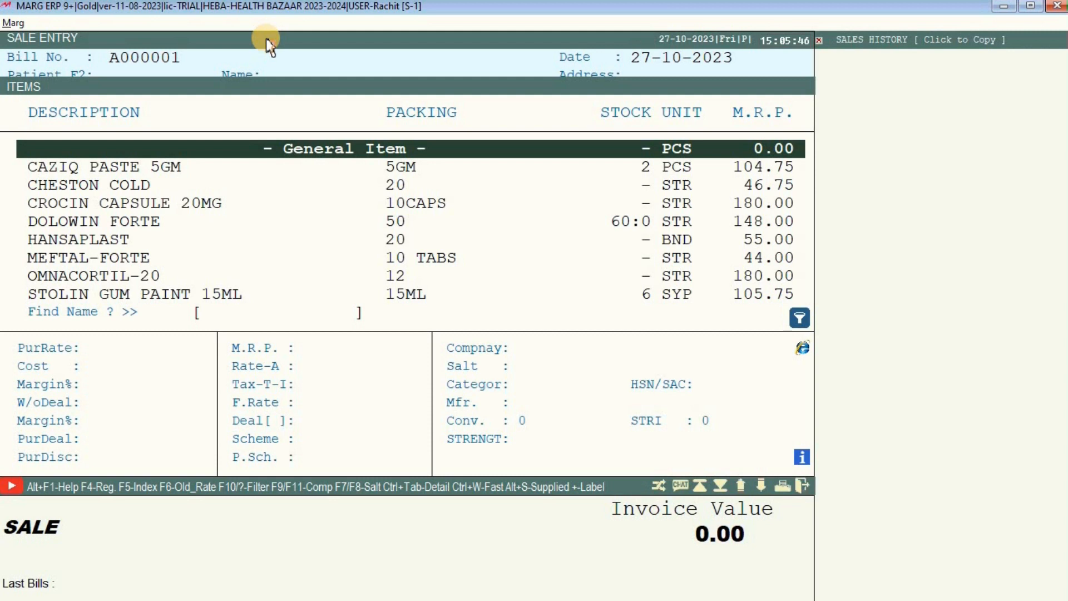
Add 6 CAZIQ PASTE 5GM from batch AN3002 to the bill, totalling 628.50.
key("Down")
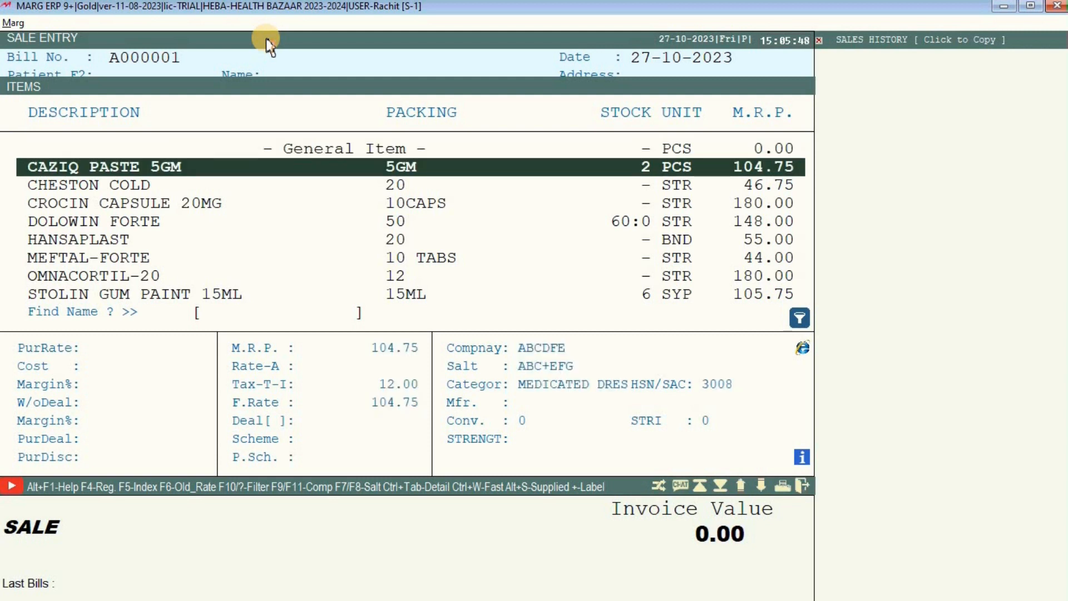
key("Down")
key("Up")
key("Escape")
key("Return")
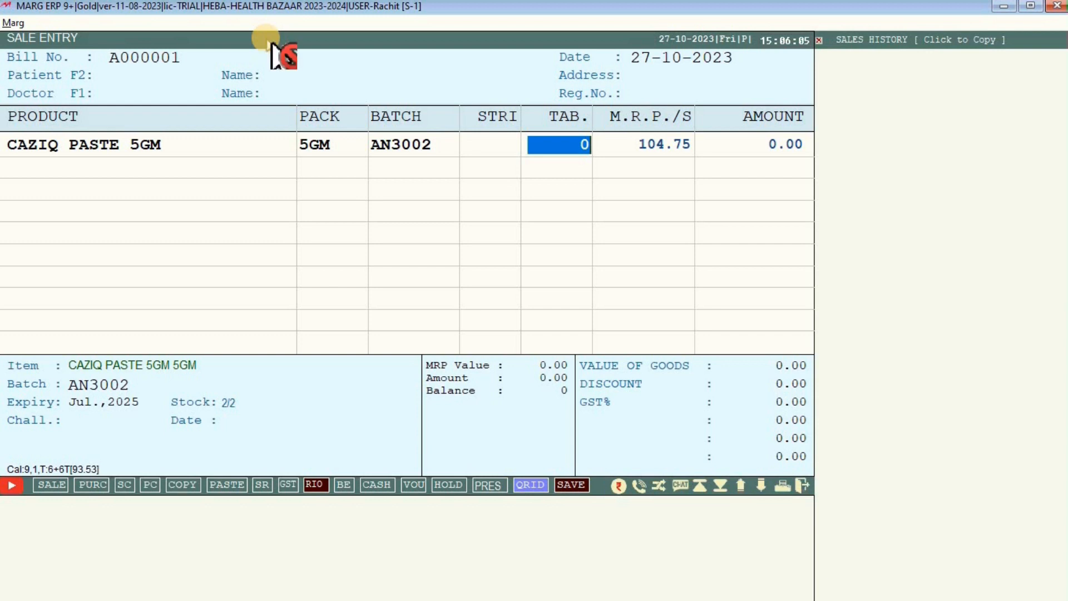
type("6")
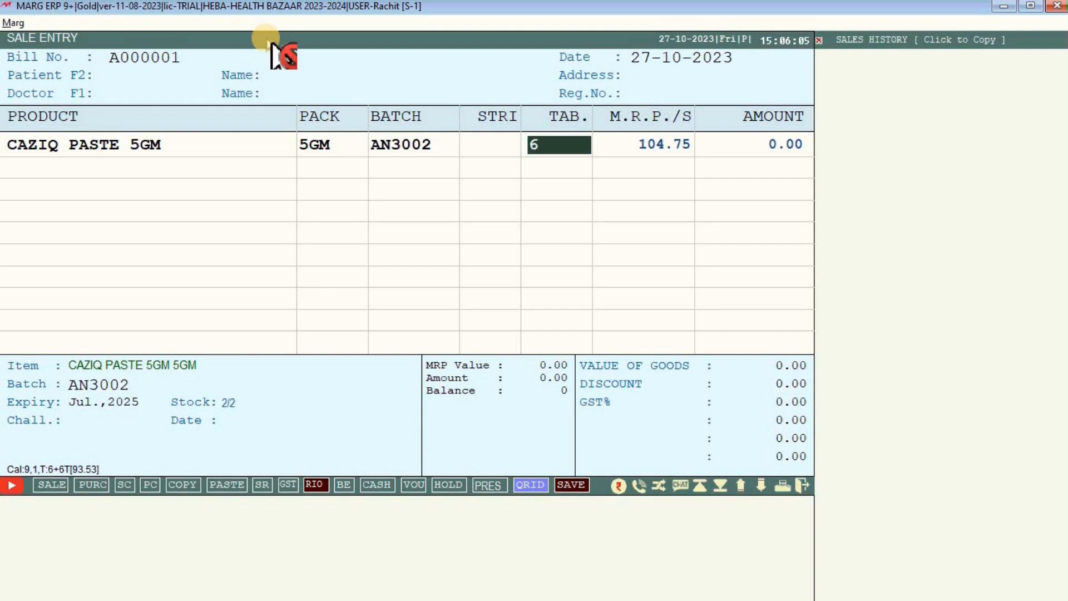
key("Return")
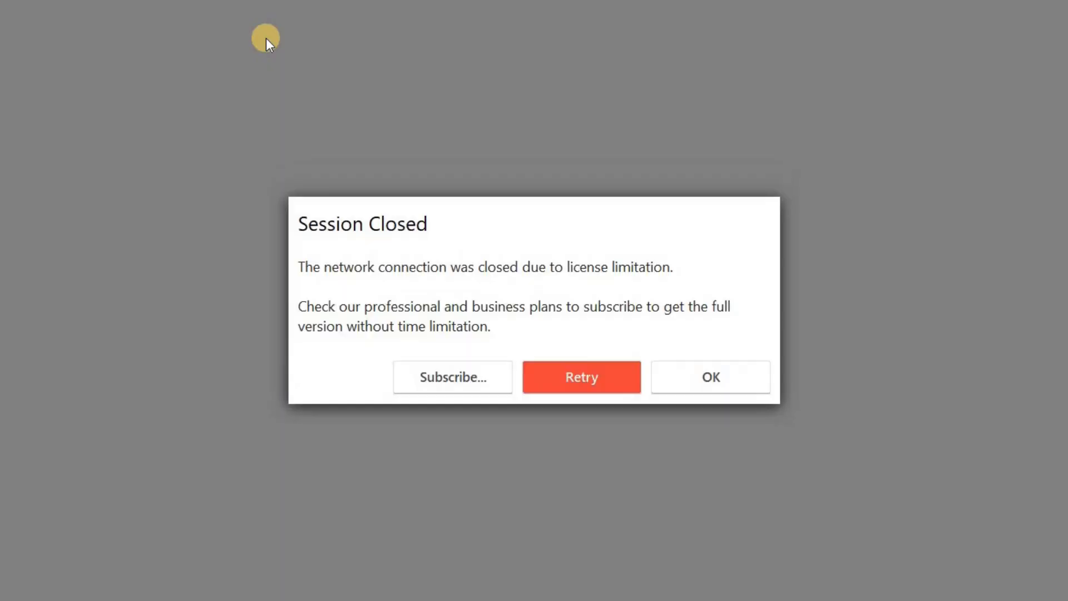
Retry the dropped AnyDesk session and minimise the AnyDesk window.
left_click(567, 384)
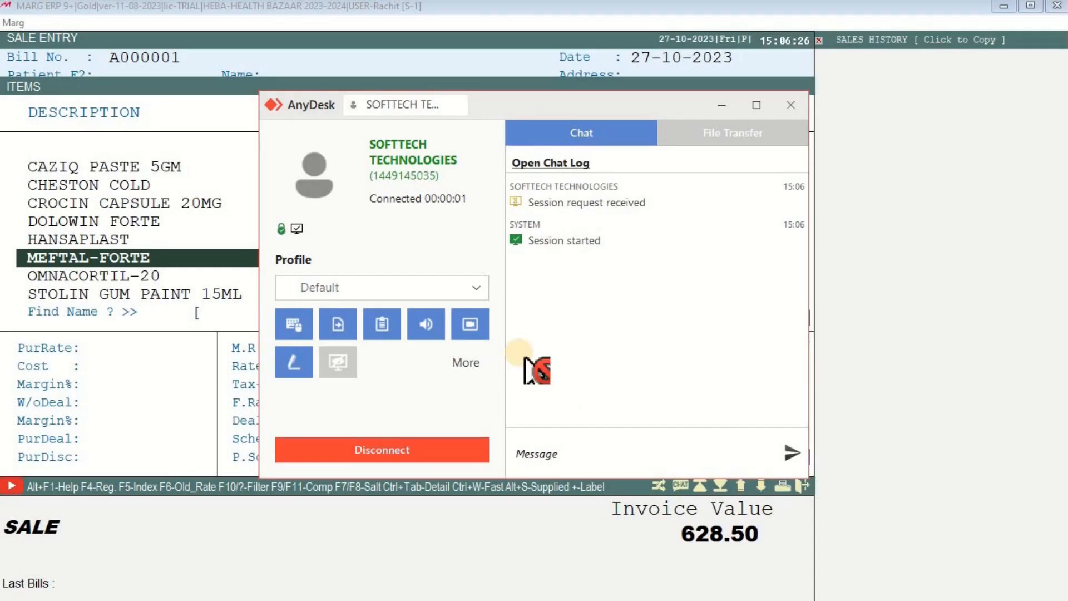
left_click(722, 104)
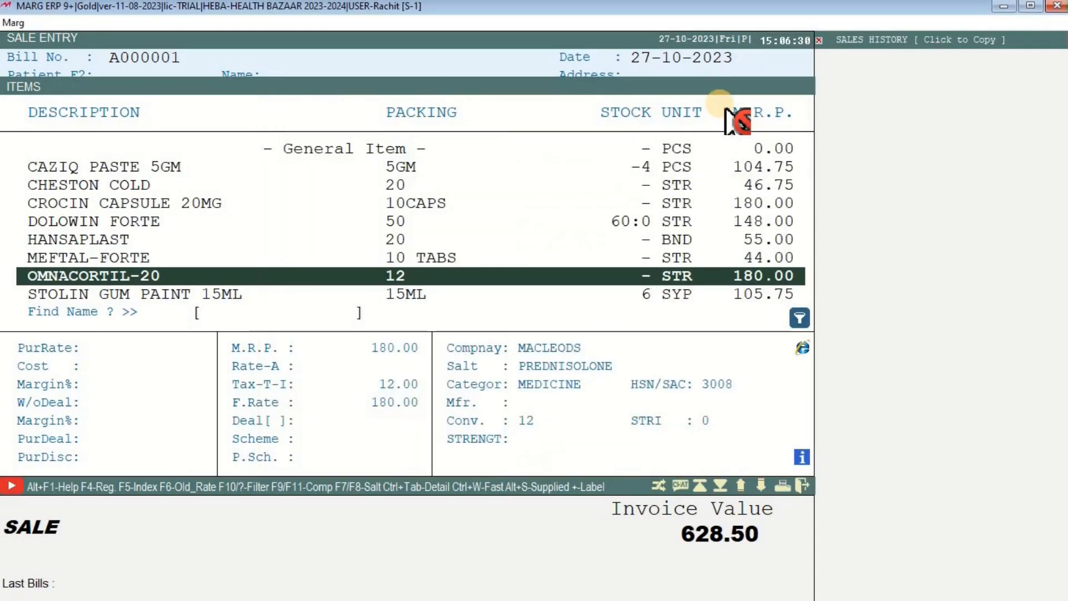
Drop the empty second line, decline exiting without saving, and reselect the CAZIQ PASTE 5GM line.
left_click(119, 165)
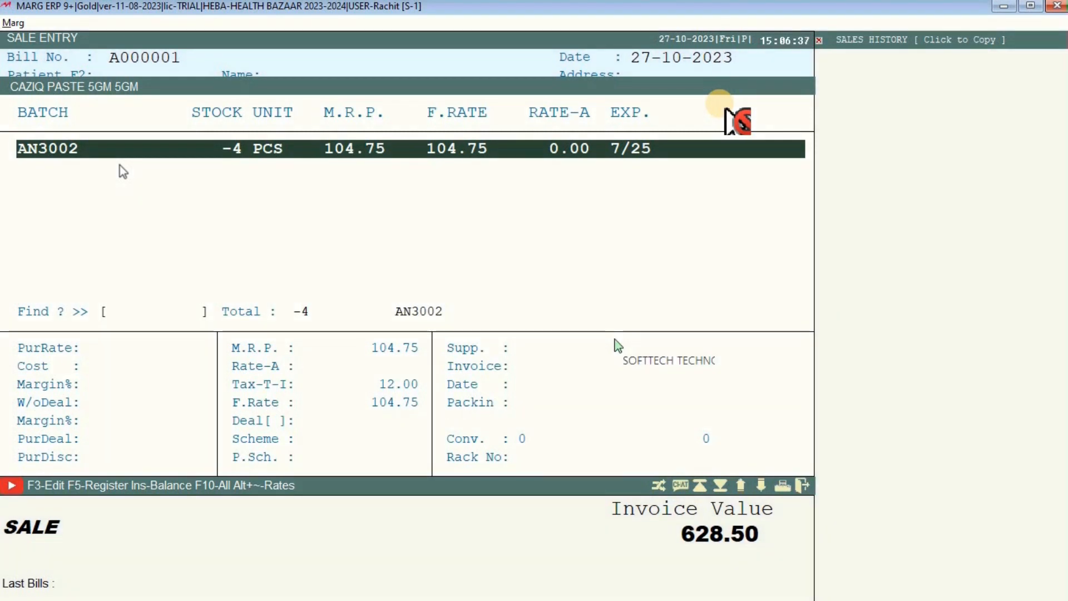
key("Return")
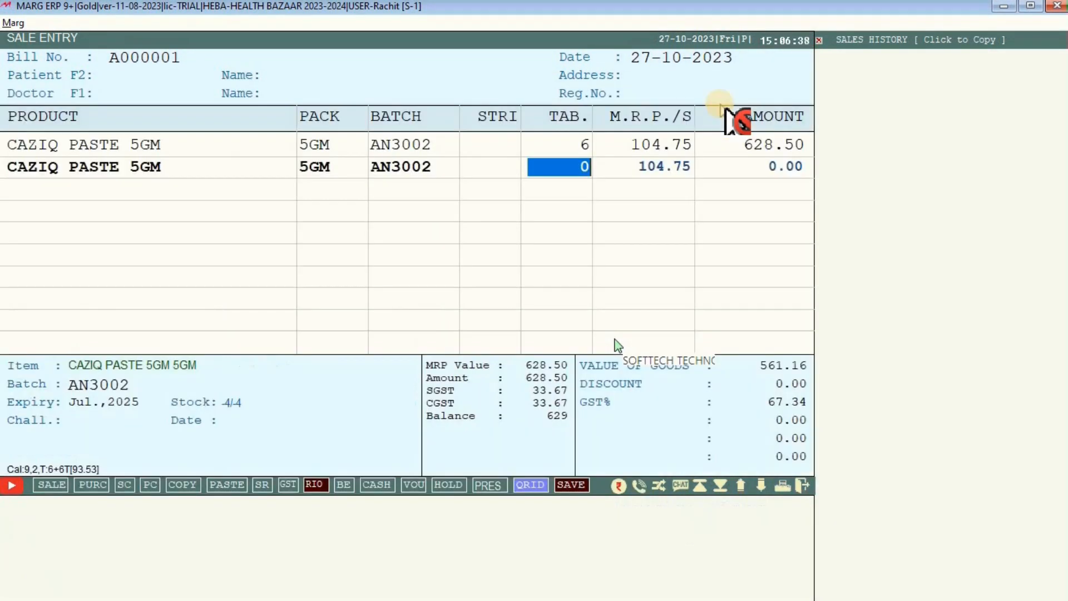
key("Escape")
key("Escape")
key("Escape")
key("Escape")
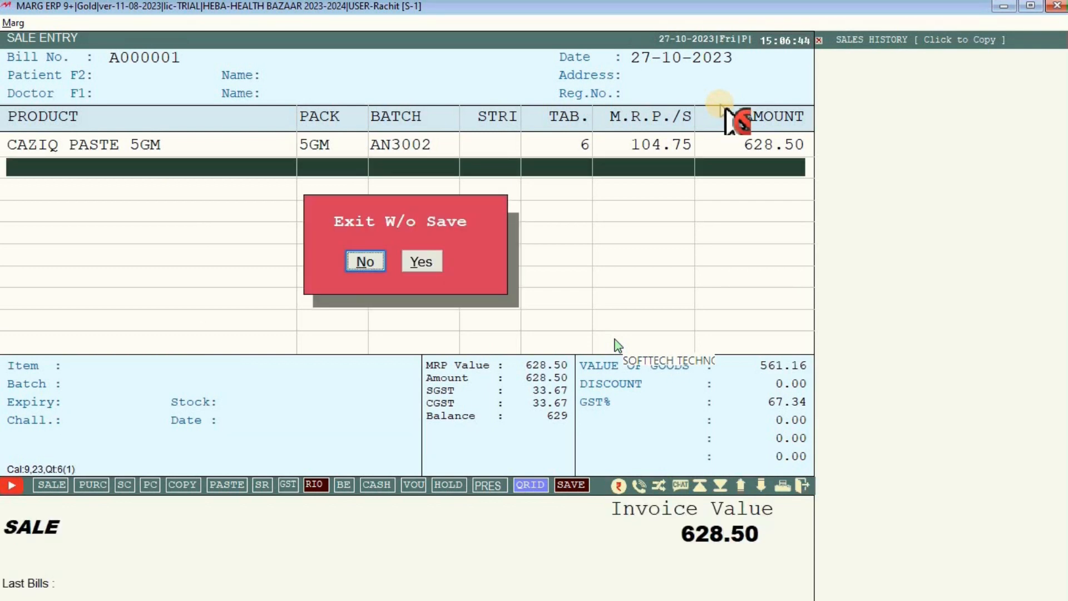
key("Escape")
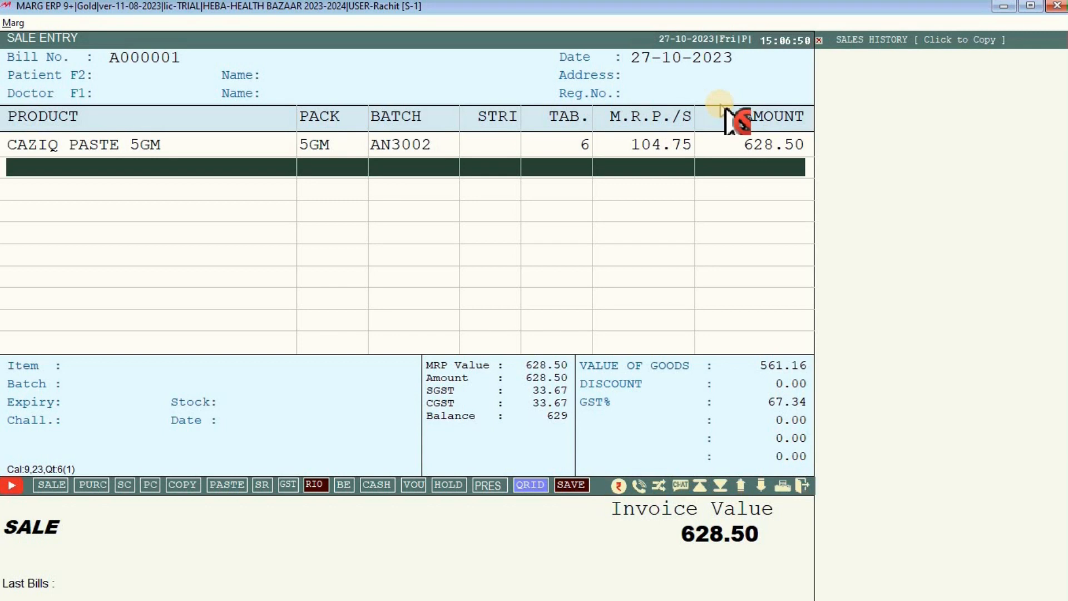
left_click(561, 154)
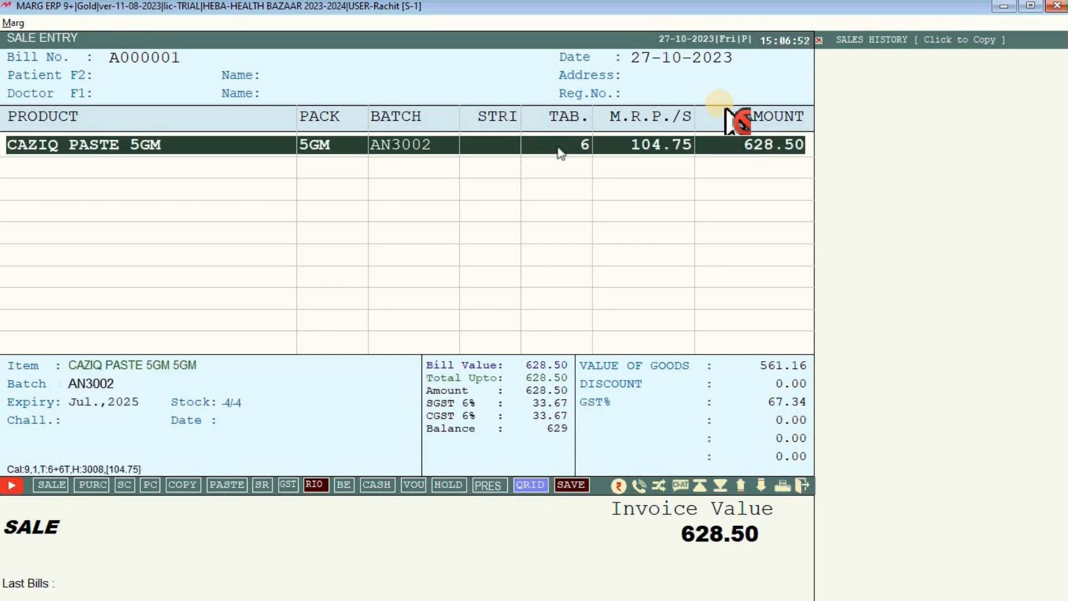
Change the CAZIQ PASTE 5GM quantity from 6 to 1, keeping batch AN3002.
left_click(567, 143)
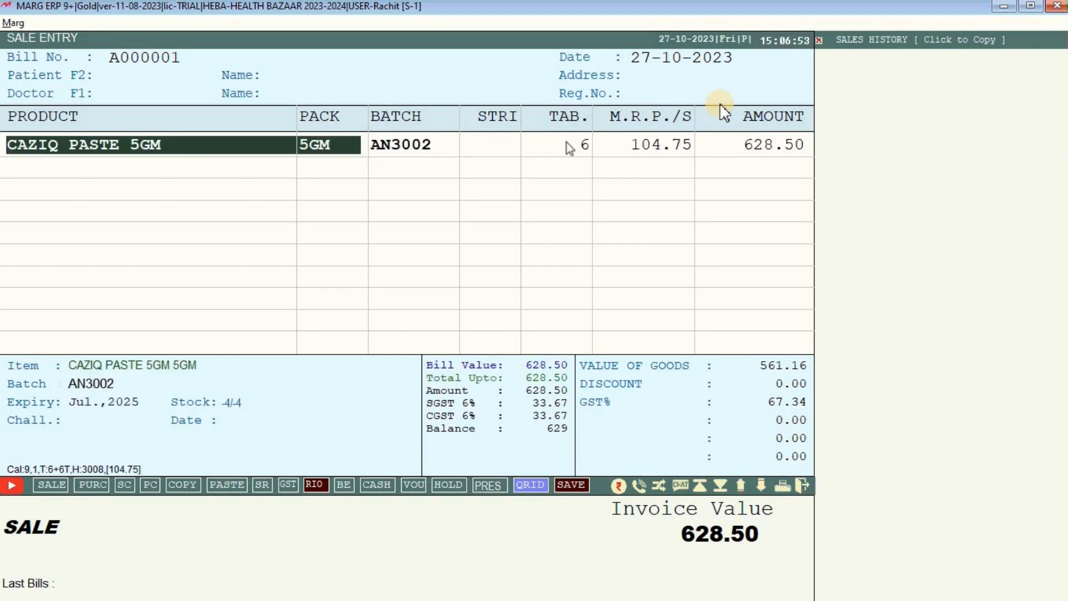
key("Return")
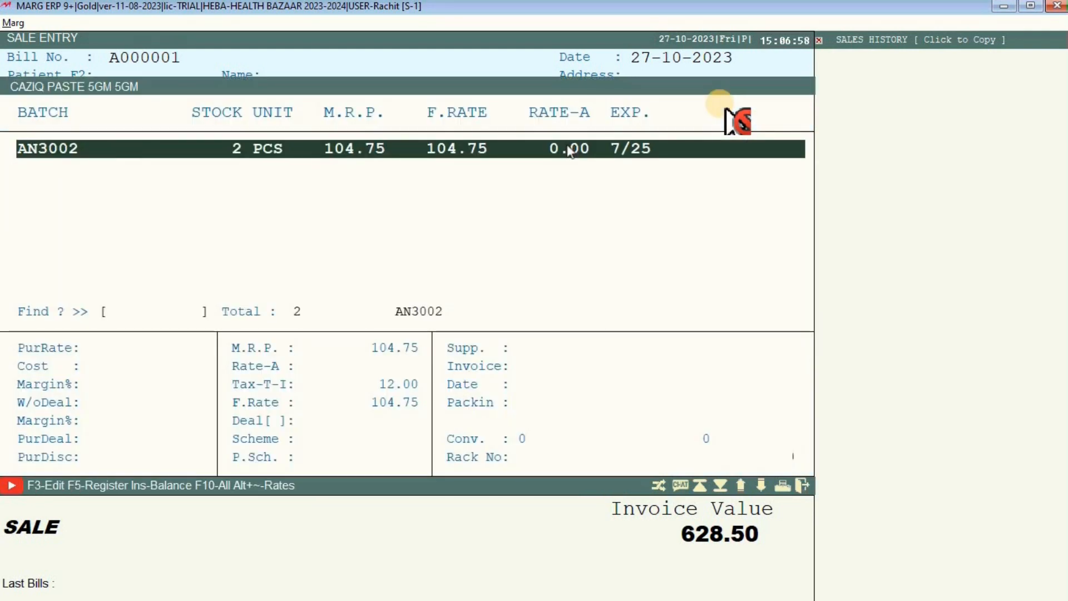
key("Return")
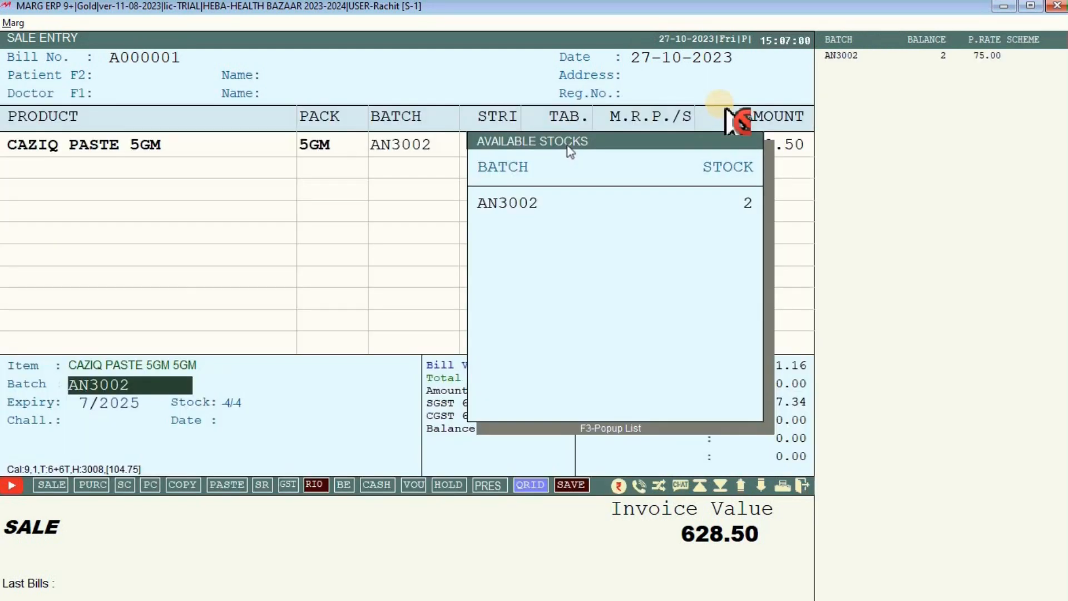
key("Return")
key("Return")
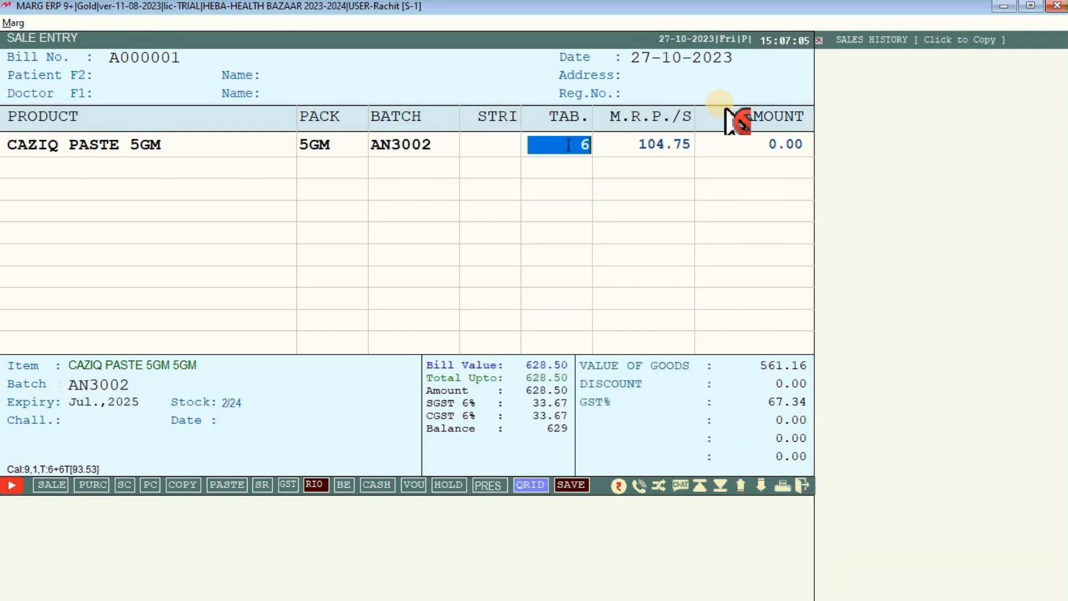
type("1")
key("Return")
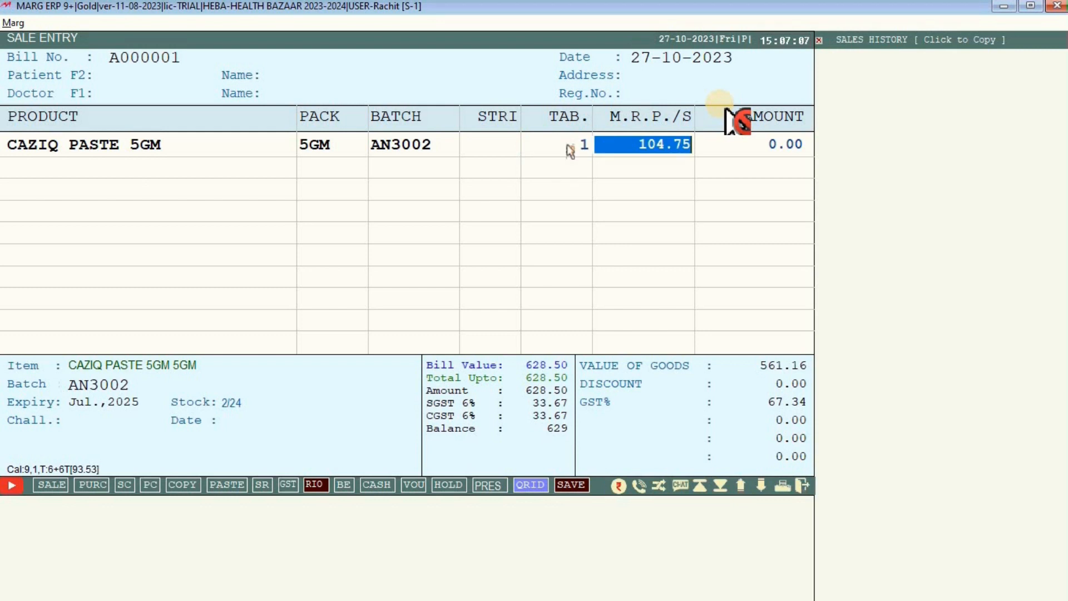
key("Return")
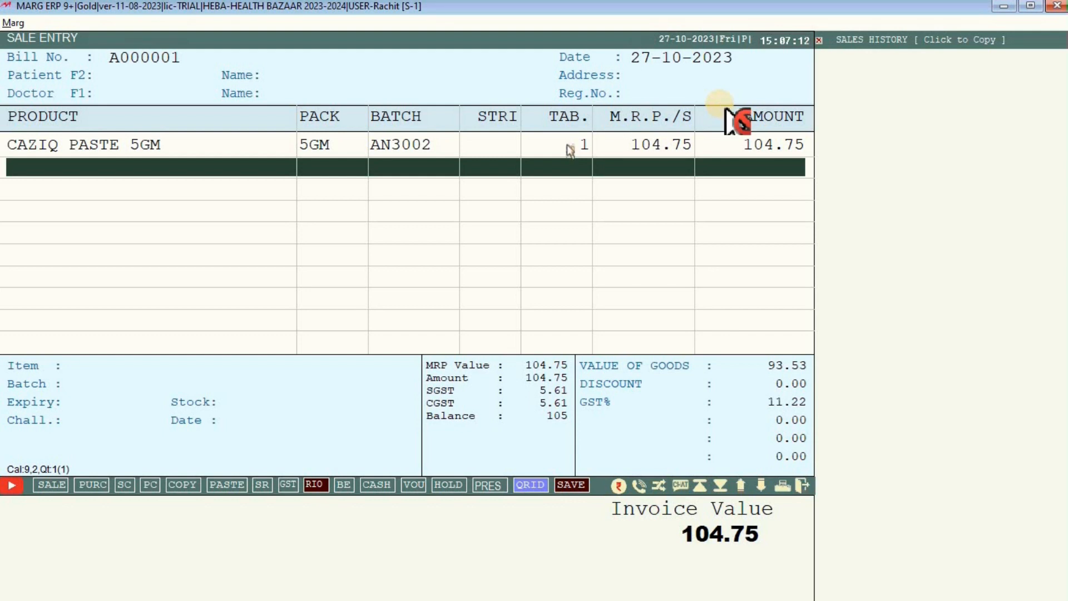
Try adding CHESTON COLD and dismiss the No Batch Found notice.
key("Return")
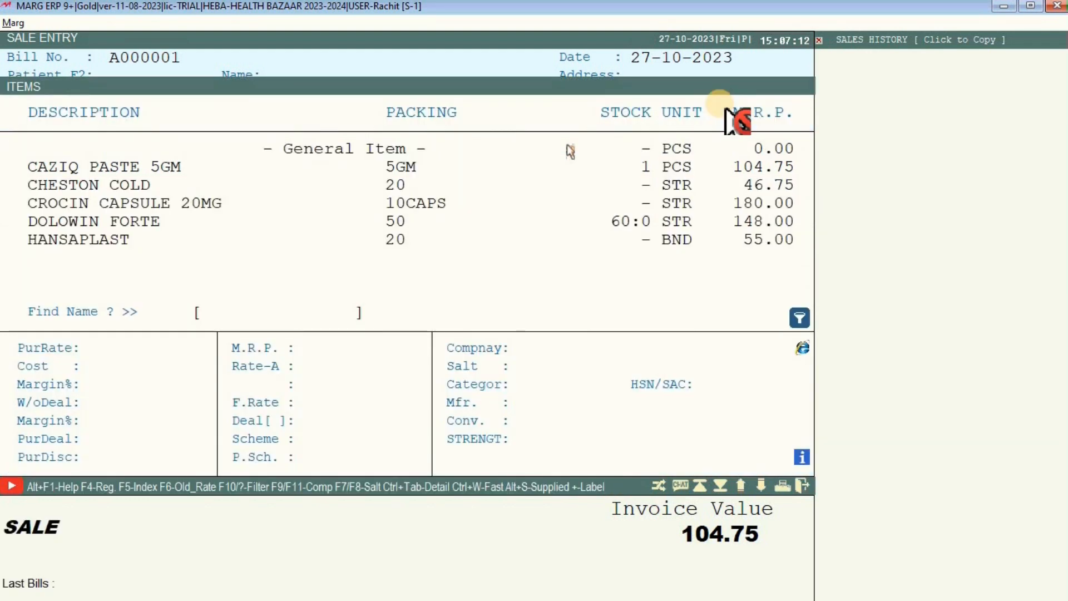
key("Down")
key("Return")
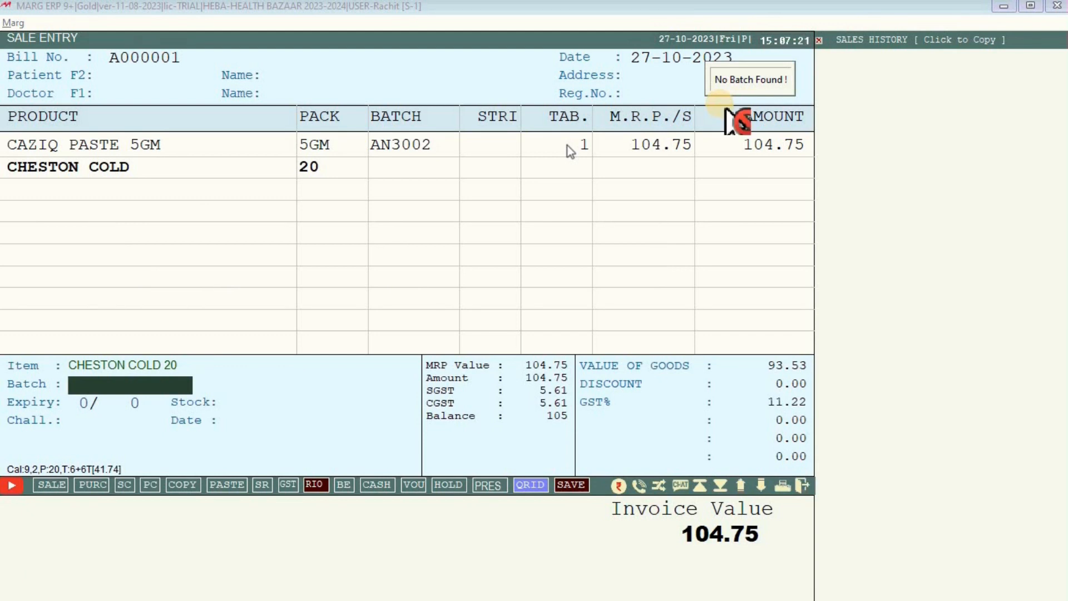
left_click(727, 118)
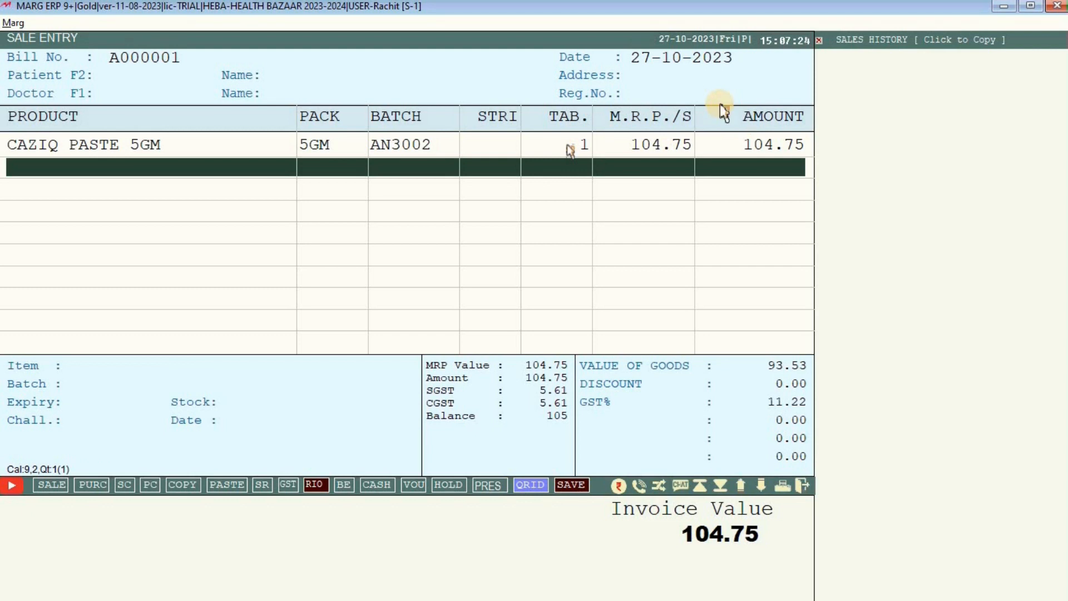
Add 20 DOLOWIN FORTE tablets from batch DWCS0033, bringing the invoice to 163.95.
key("Return")
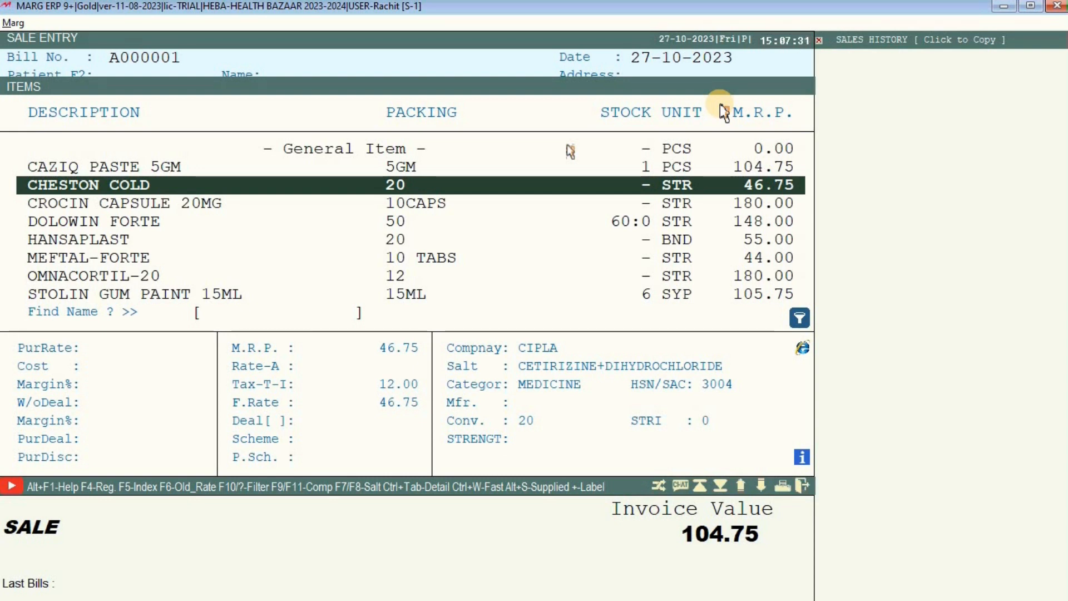
key("Down")
key("Down")
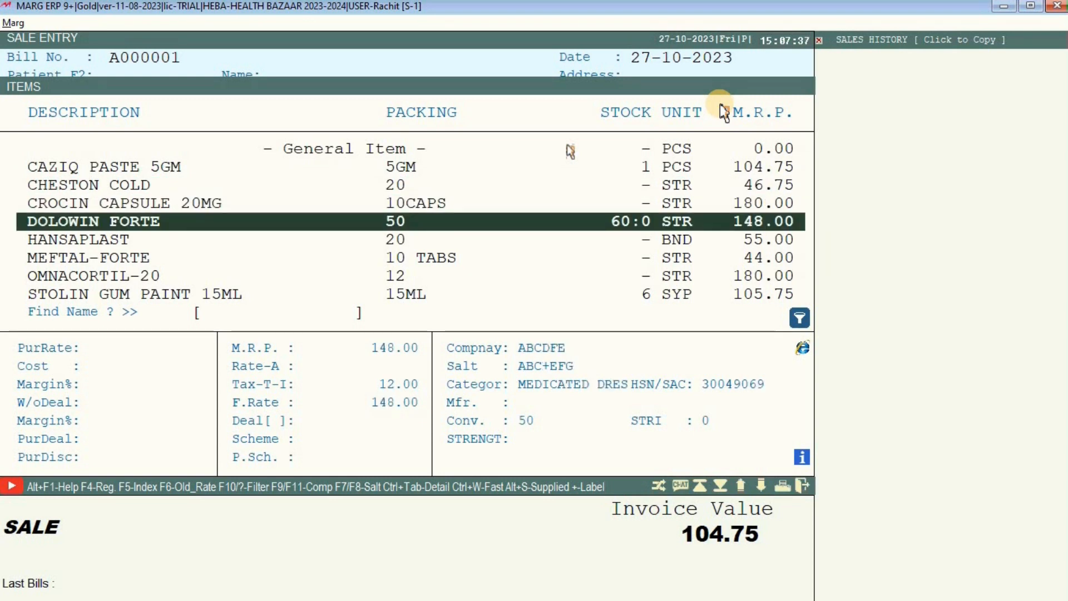
key("Return")
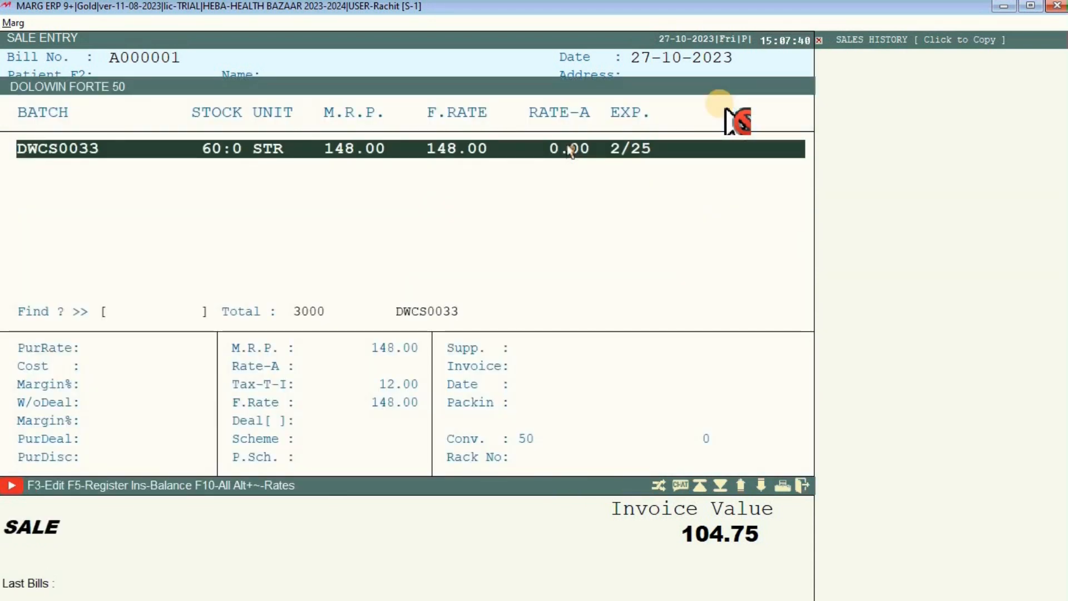
key("Return")
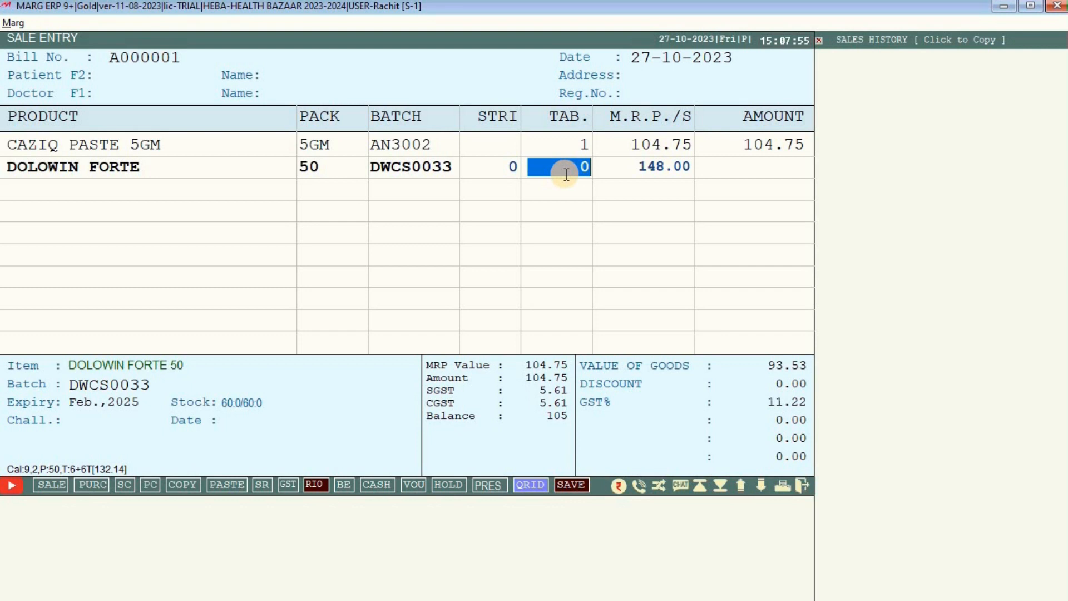
type("20")
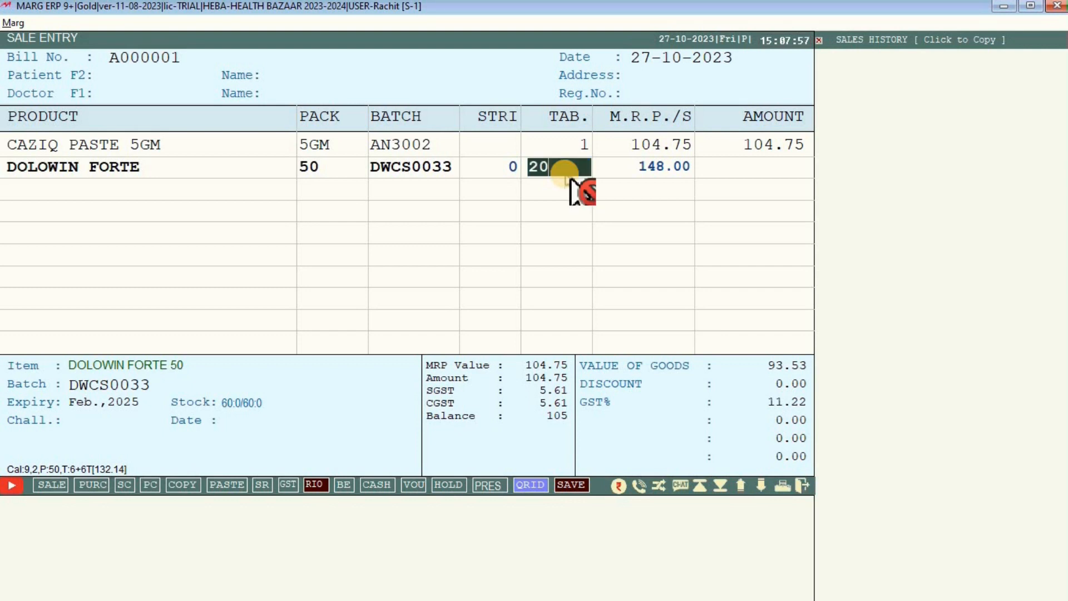
key("Return")
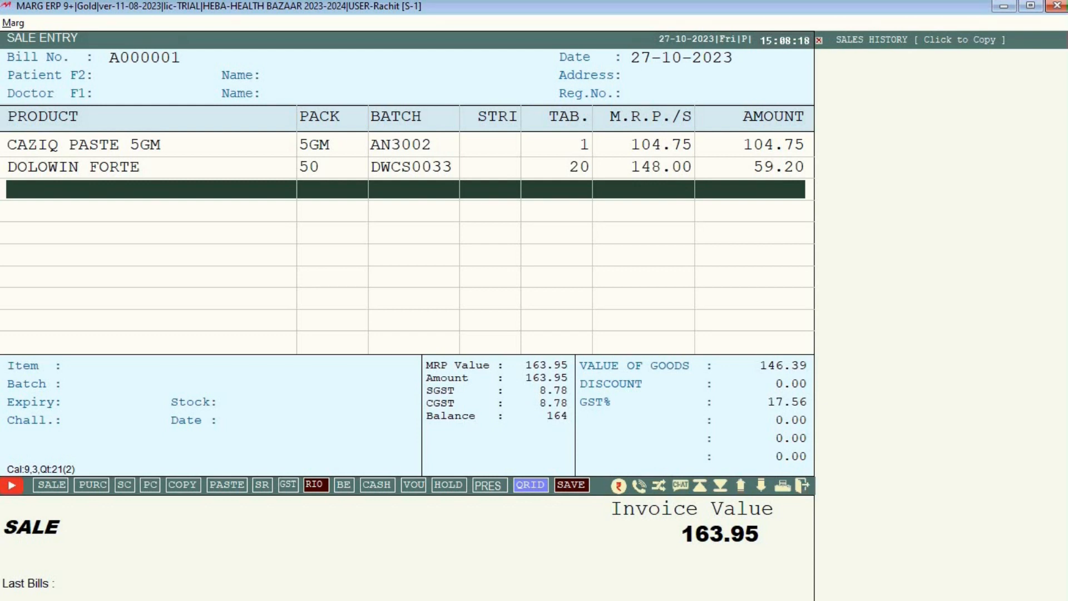
key("F2")
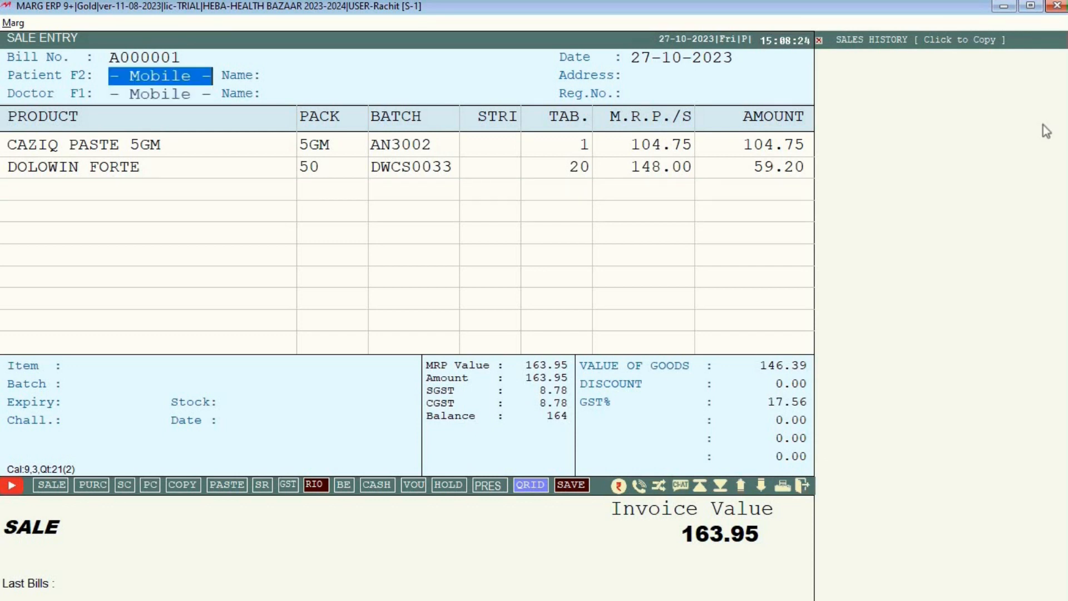
Skip the patient mobile number and discount, then save bill A000001 at 163.95 without printing.
type("9")
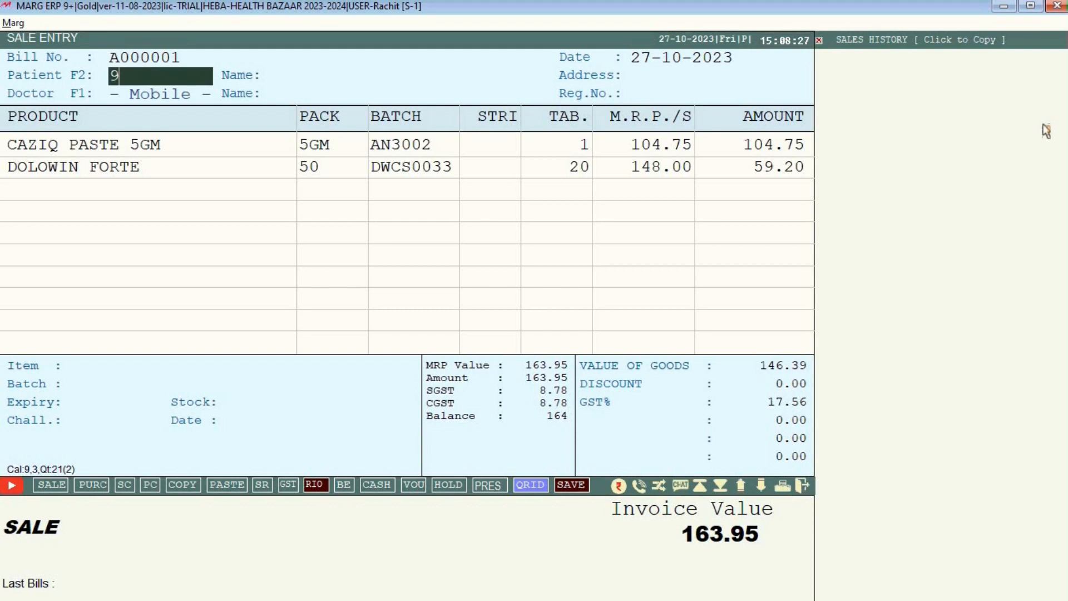
type("9119")
key("BackSpace")
key("Escape")
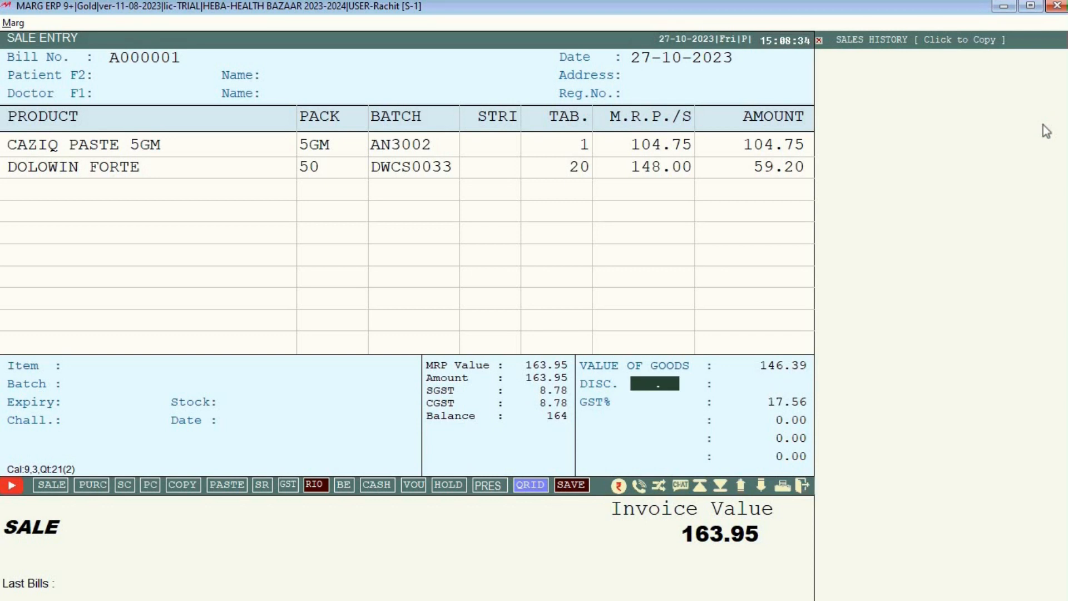
key("Return")
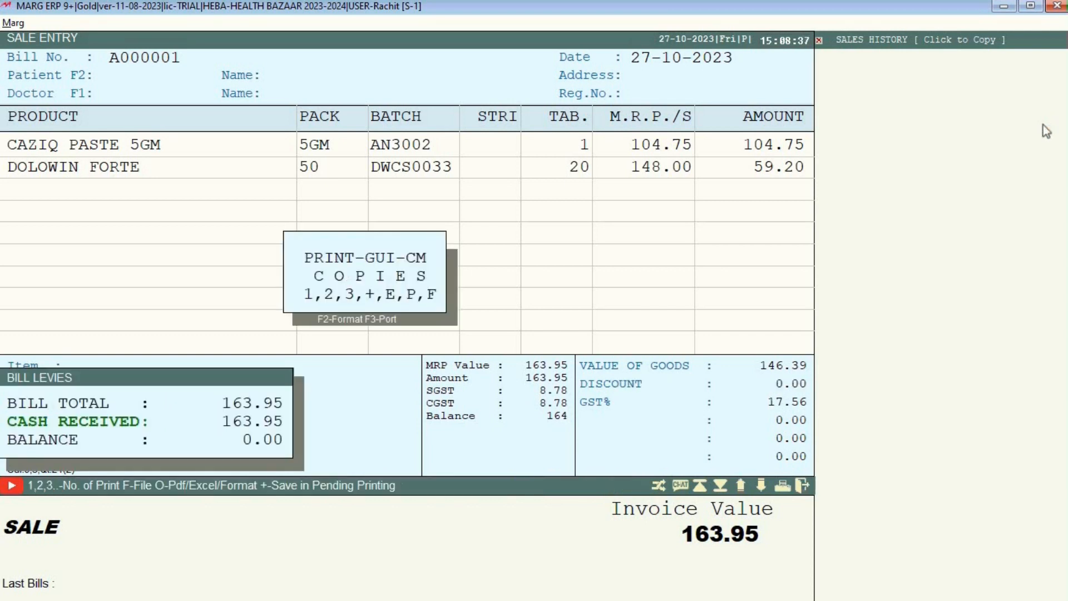
key("Escape")
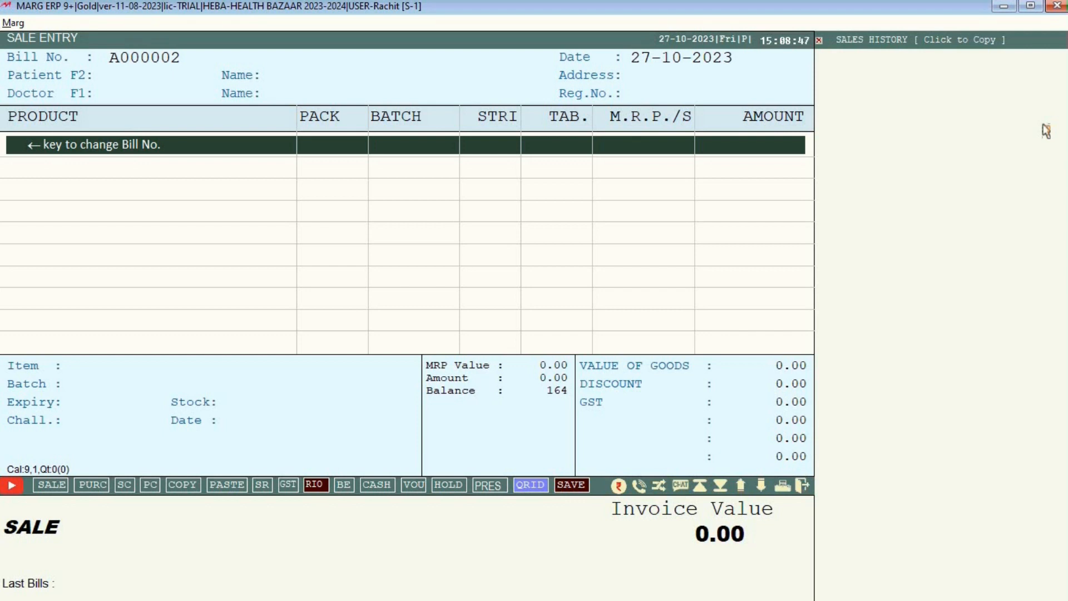
Leave the sale entry screen and choose Transactions > Sale > Modify for existing bills.
key("Escape")
key("Escape")
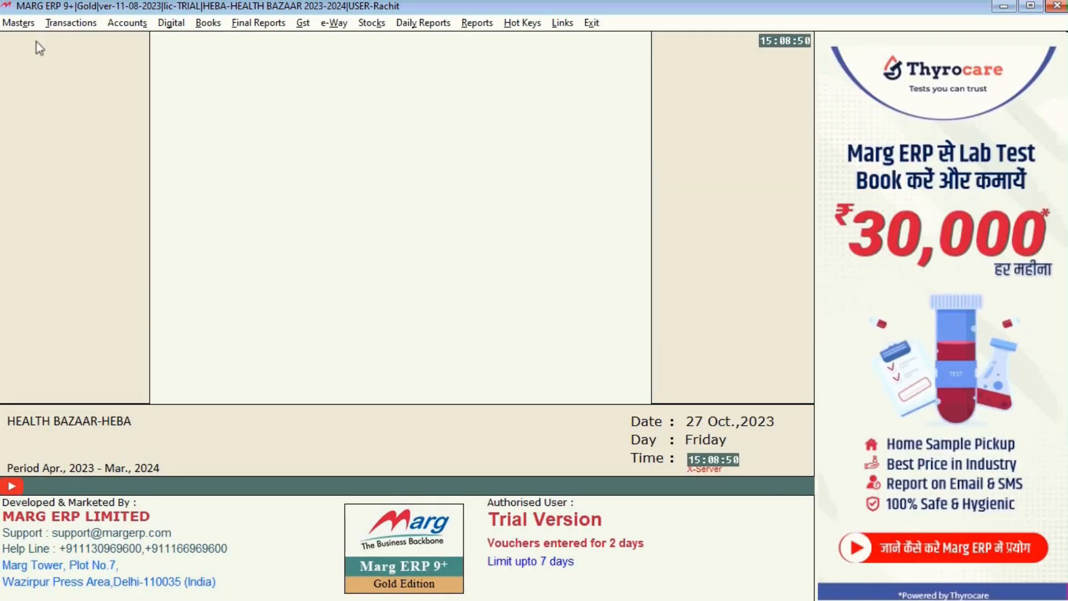
left_click(71, 22)
left_click(319, 37)
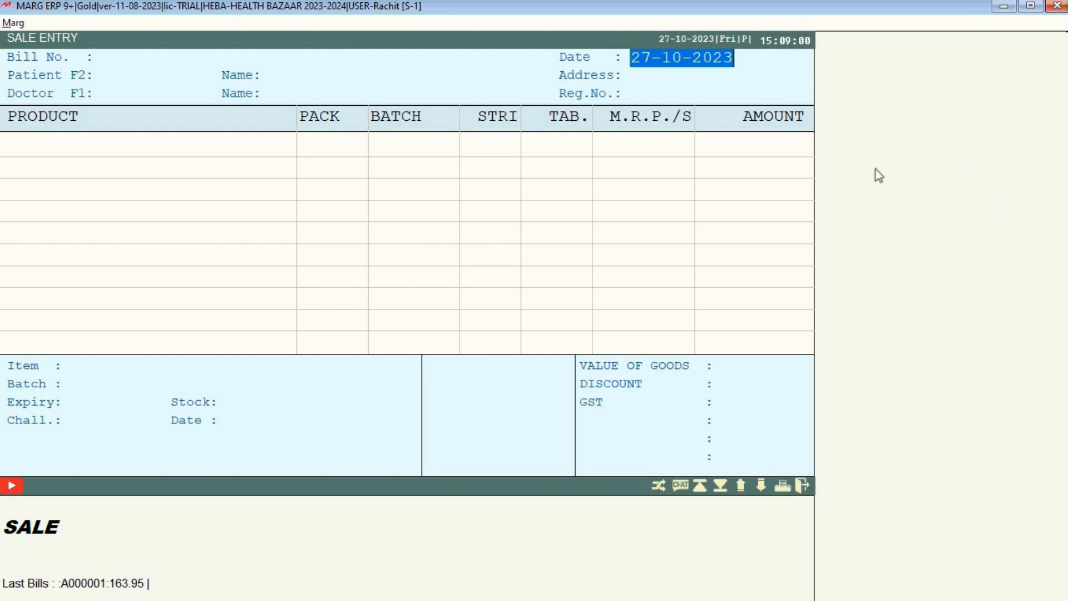
key("Escape")
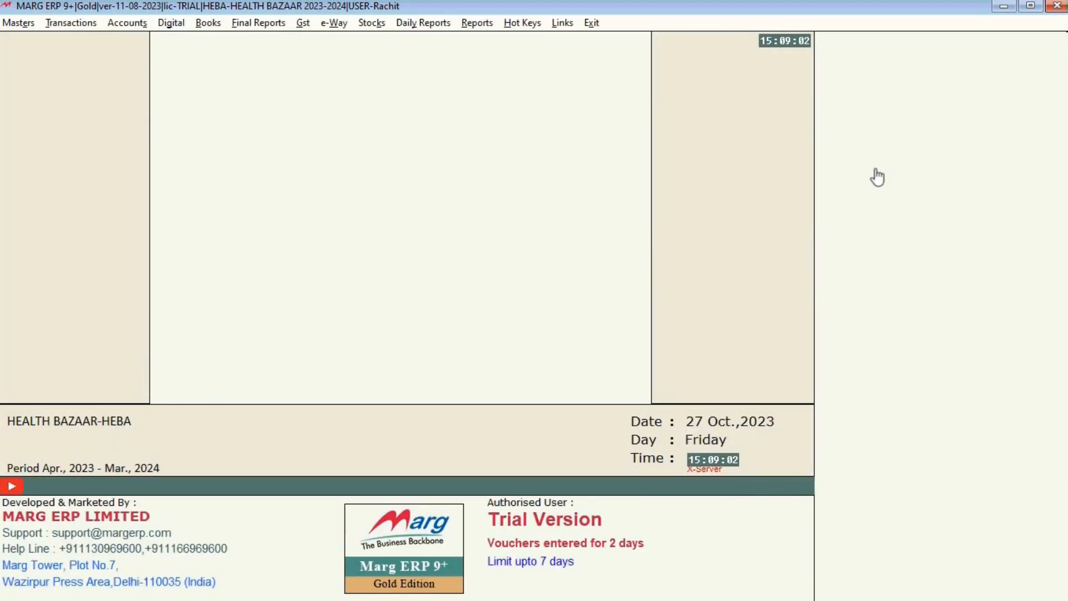
left_click(71, 22)
mouse_move(88, 39)
left_click(296, 94)
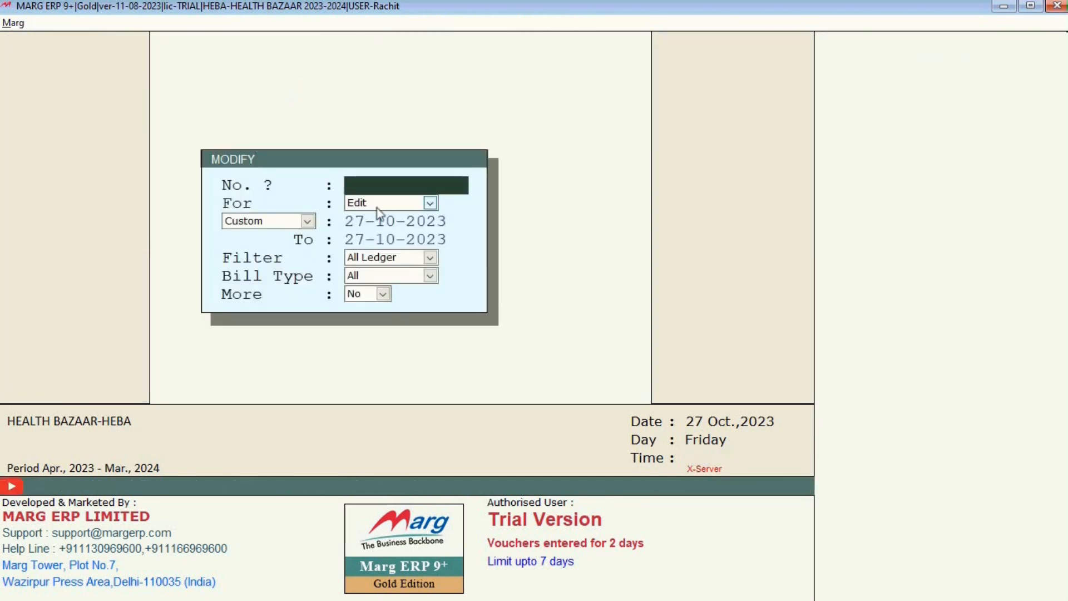
Open bill A000001 from the sale list and preview its GST invoice listing Caziq Paste and Dolowin Forte.
key("Return")
key("Return")
key("Return")
key("Return")
key("Return")
key("Return")
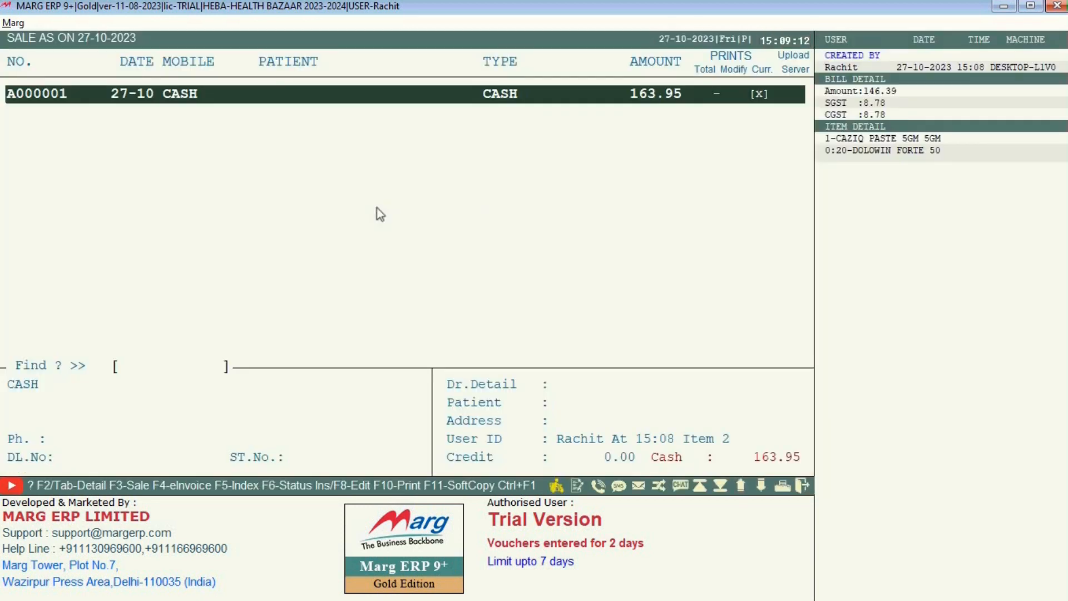
key("Return")
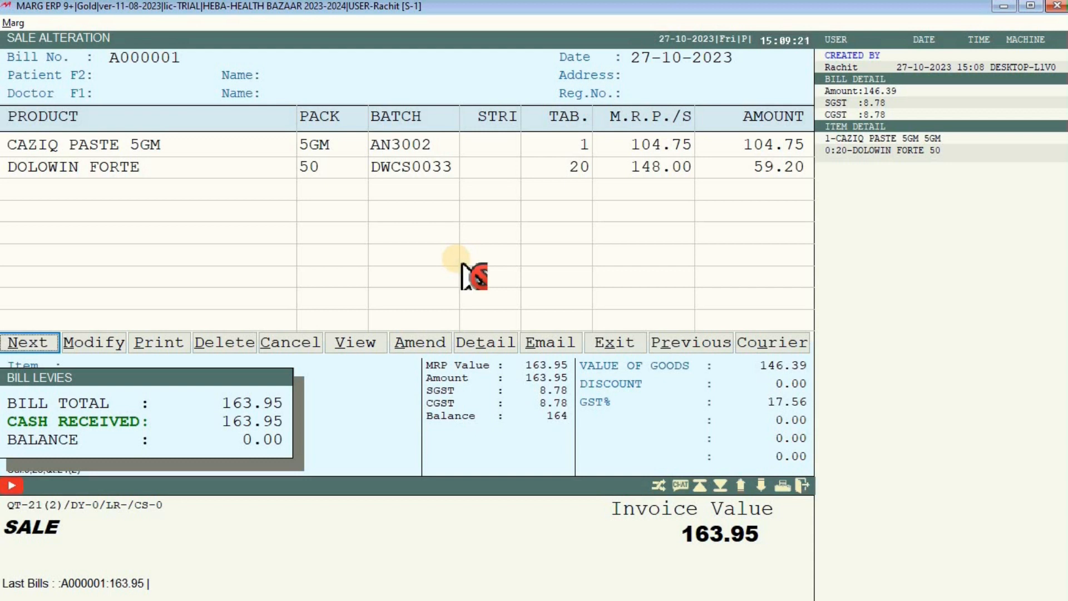
left_click(171, 344)
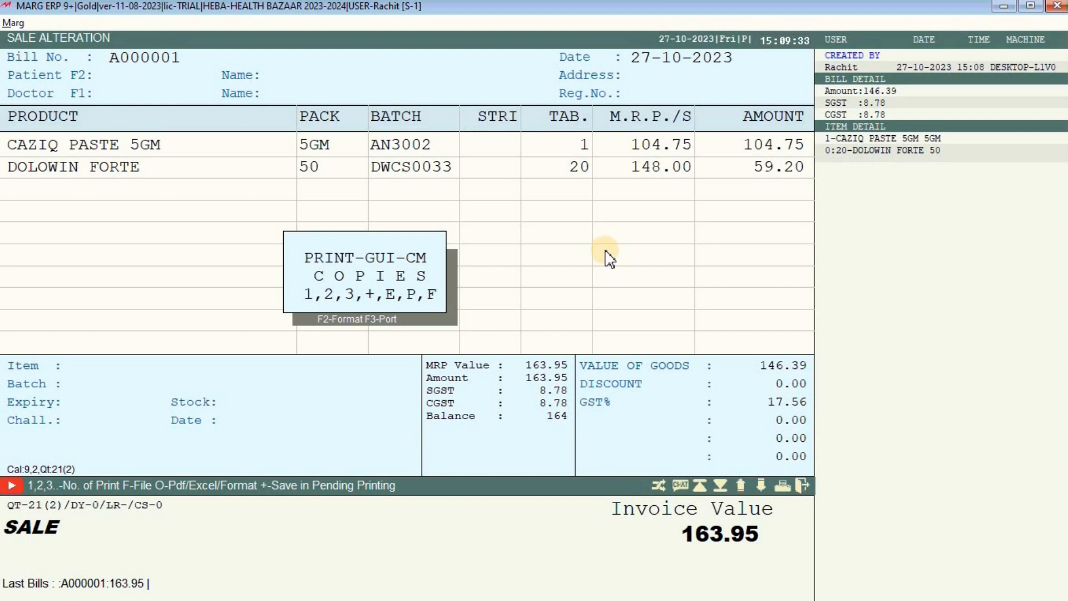
key("1")
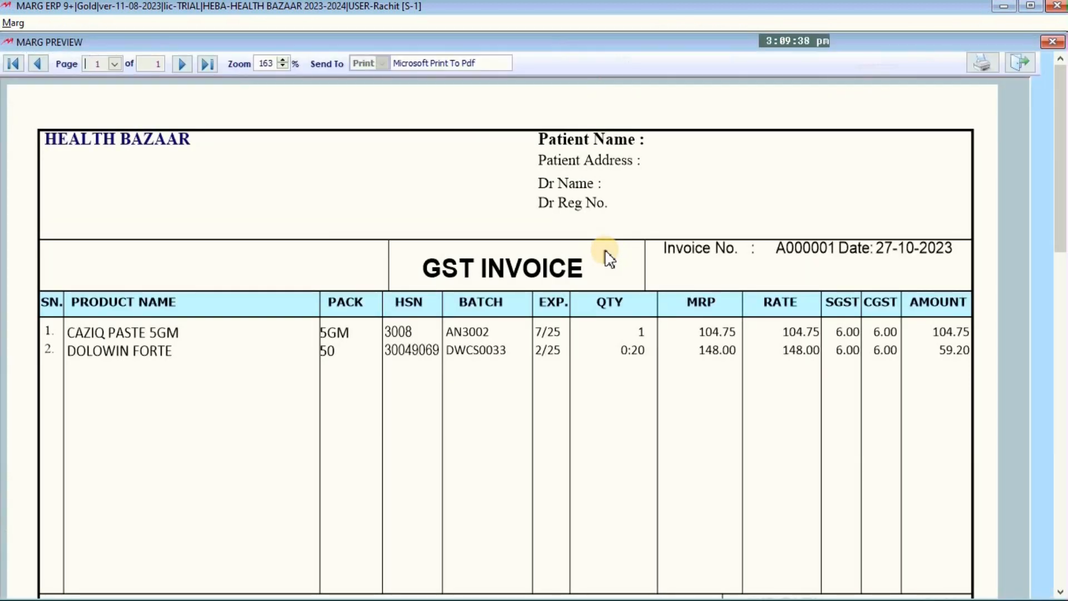
Review the invoice preview's 146.39 sub total and 8.78 SGST and CGST, then close it.
scroll(609, 258, "down", 2)
scroll(609, 257, "down", 1)
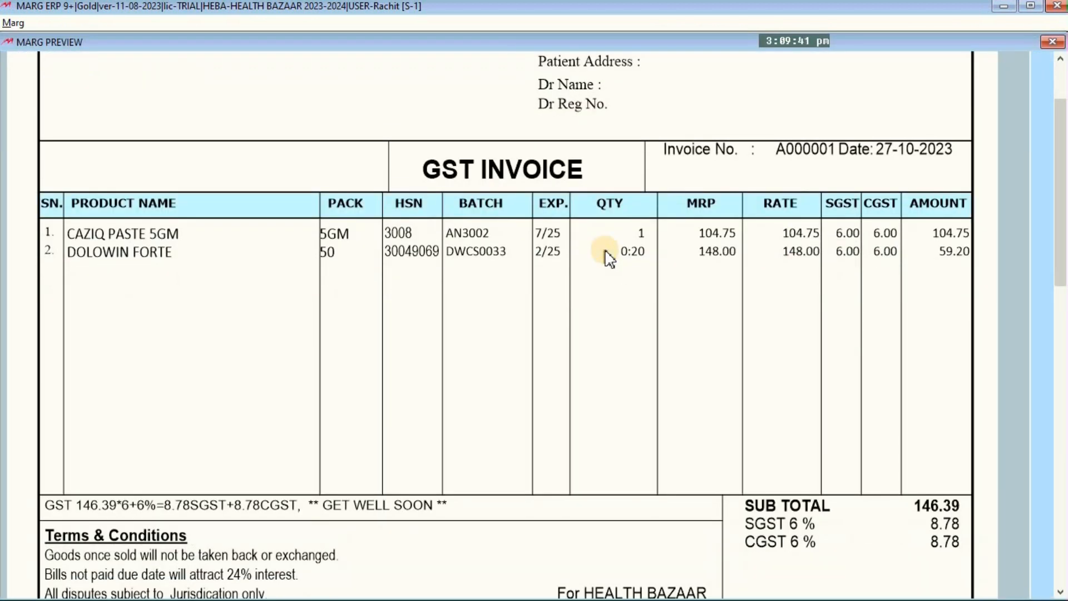
scroll(610, 258, "down", 1)
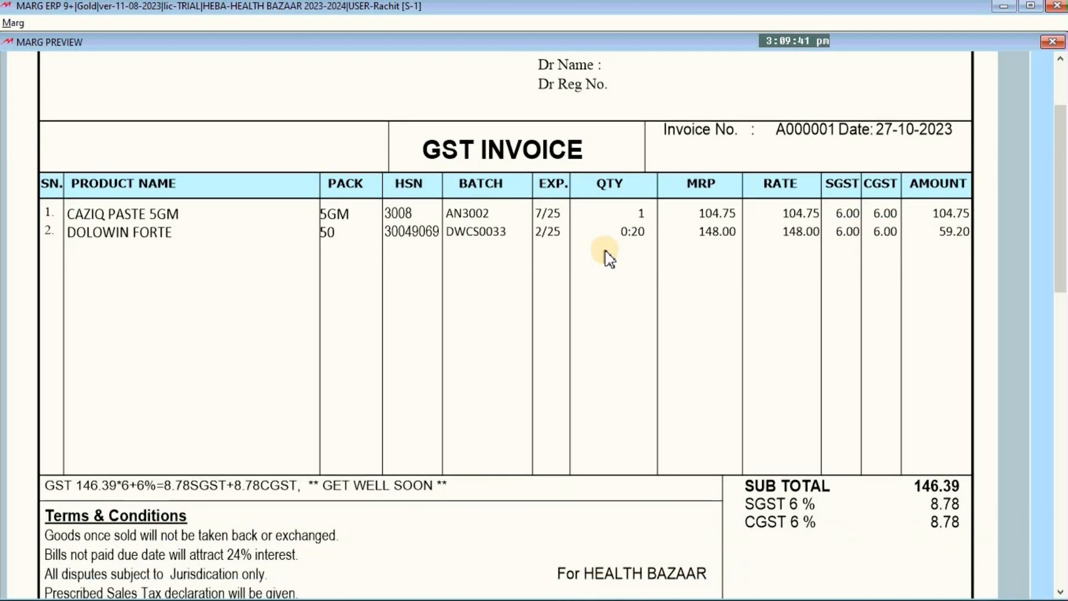
scroll(610, 258, "down", 3)
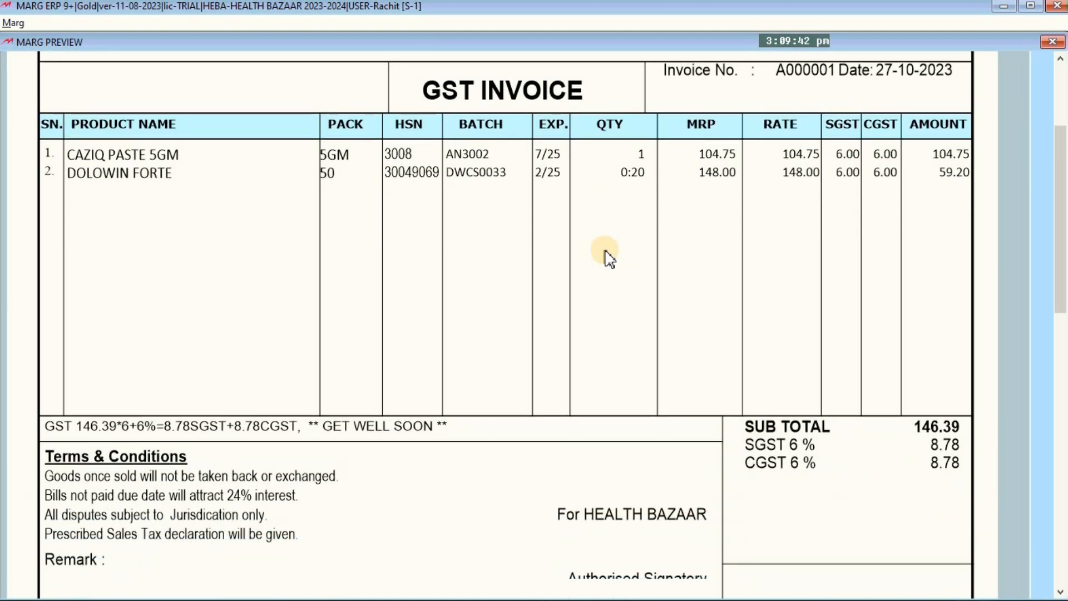
scroll(609, 258, "down", 2)
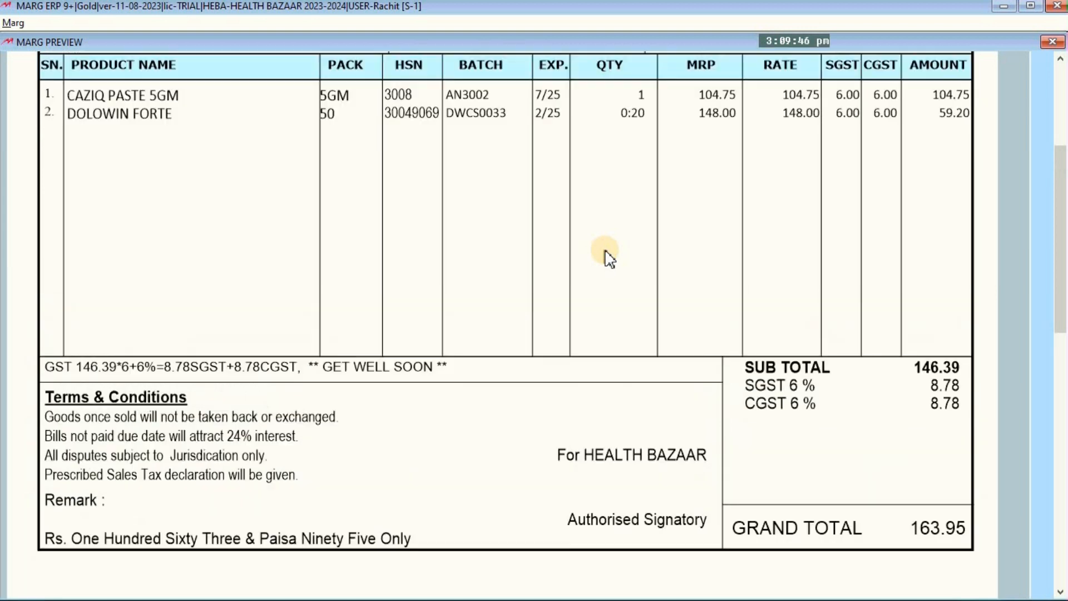
scroll(609, 257, "up", 3)
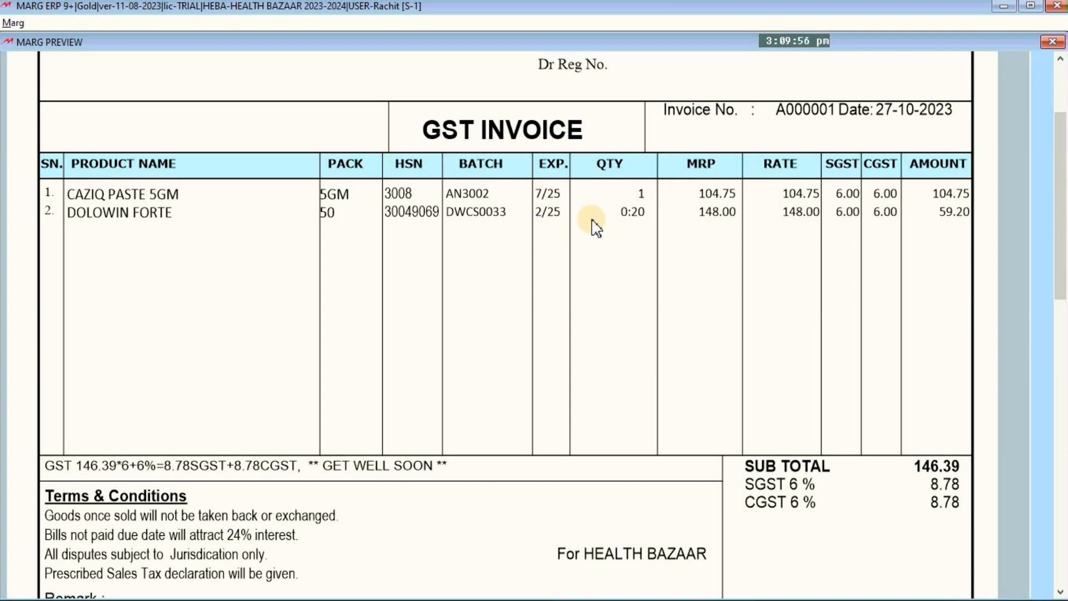
scroll(592, 226, "up", 2)
scroll(596, 226, "up", 1)
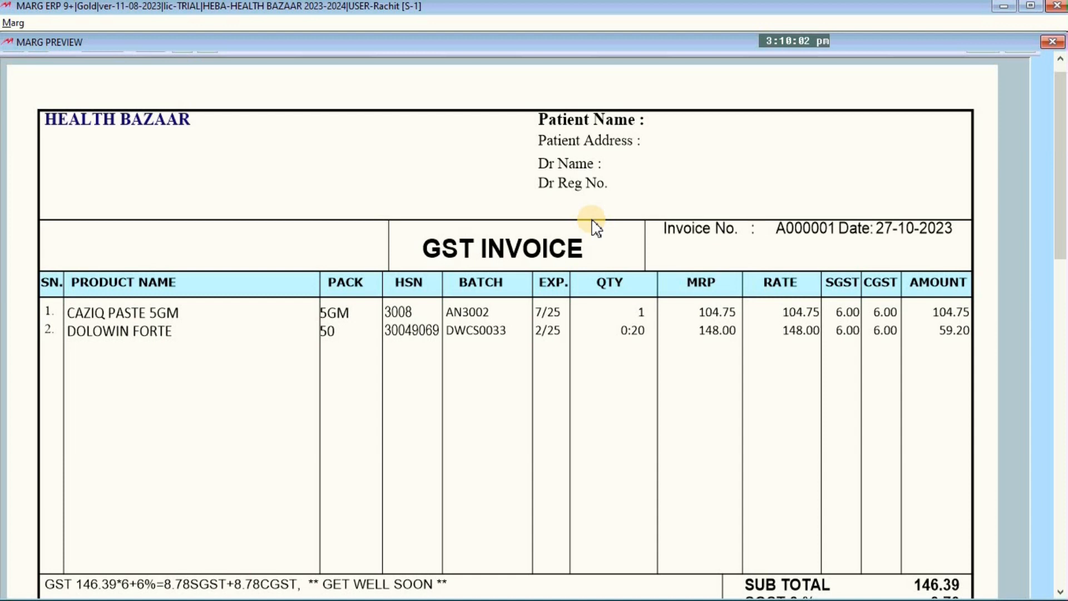
key("Escape")
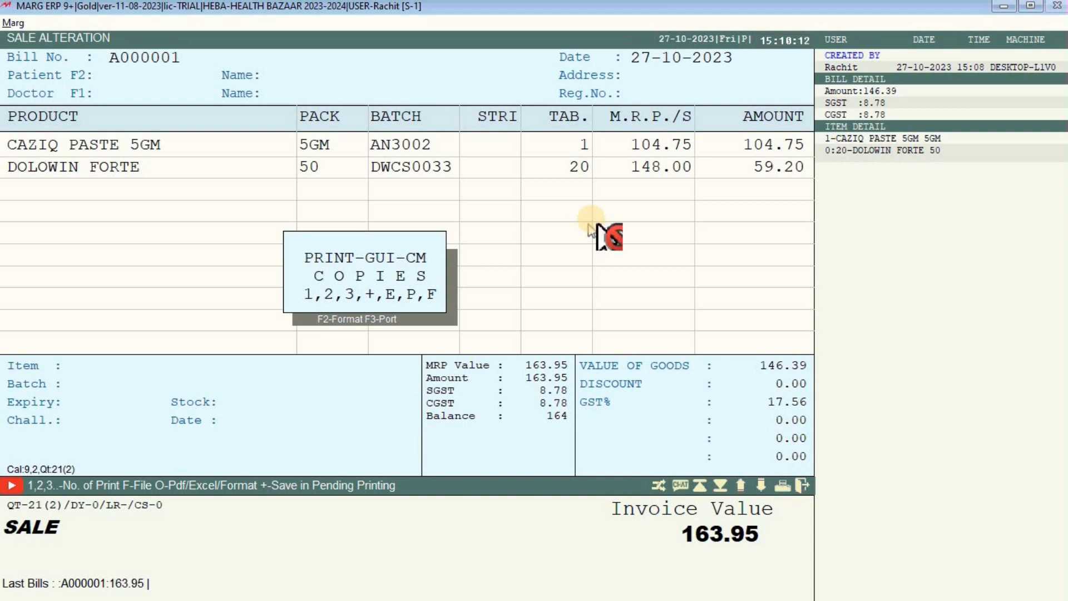
Leave the sale list and open bill A000001 through Transactions > Modify Bill for editing.
key("Escape")
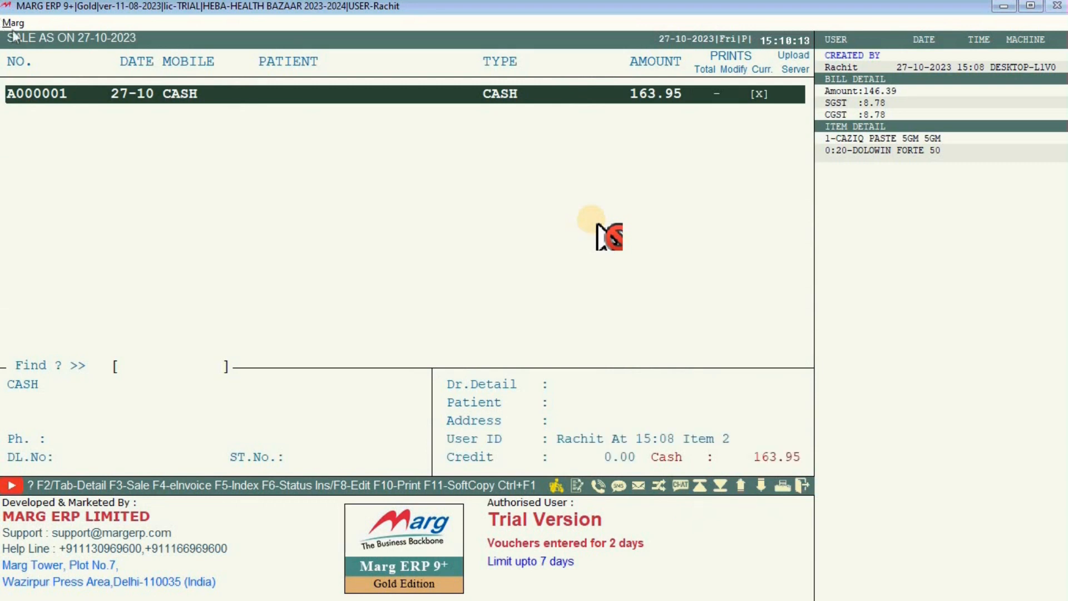
key("Escape")
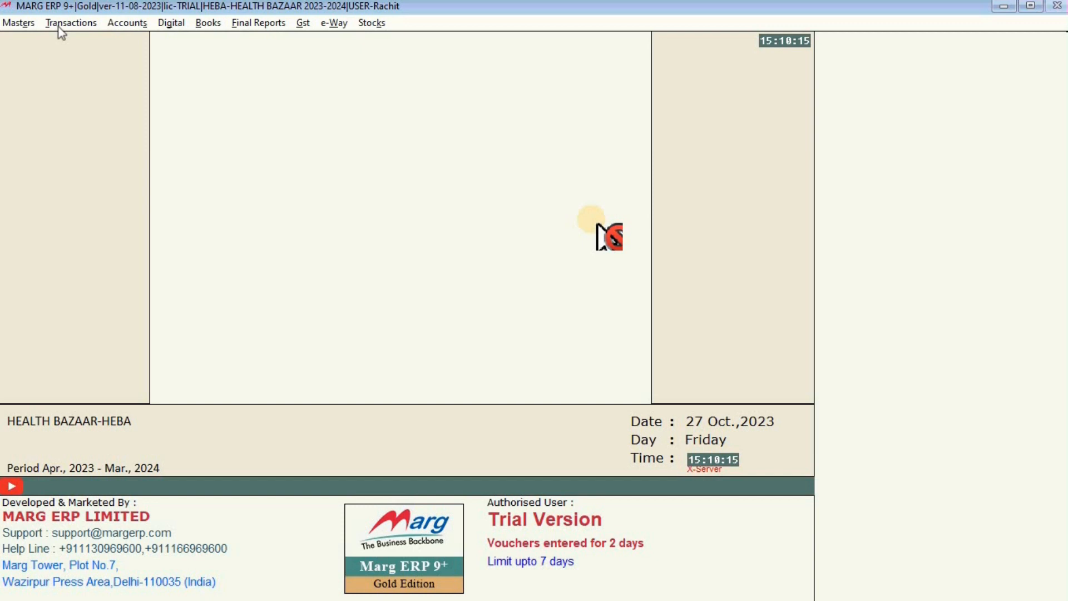
left_click(300, 96)
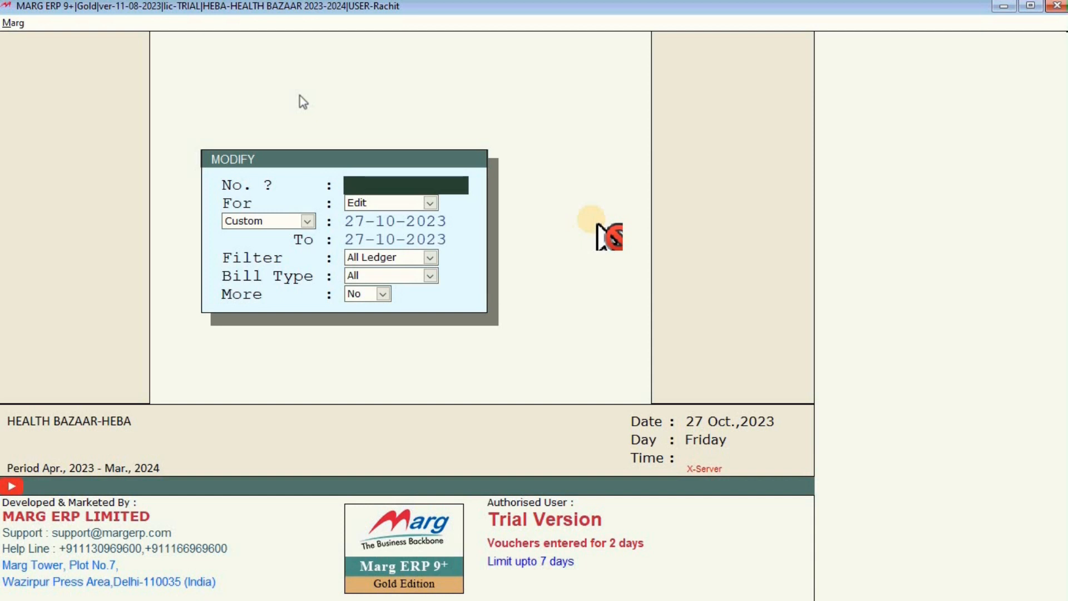
key("Return")
key("Return")
key("Return")
key("Return")
key("Return")
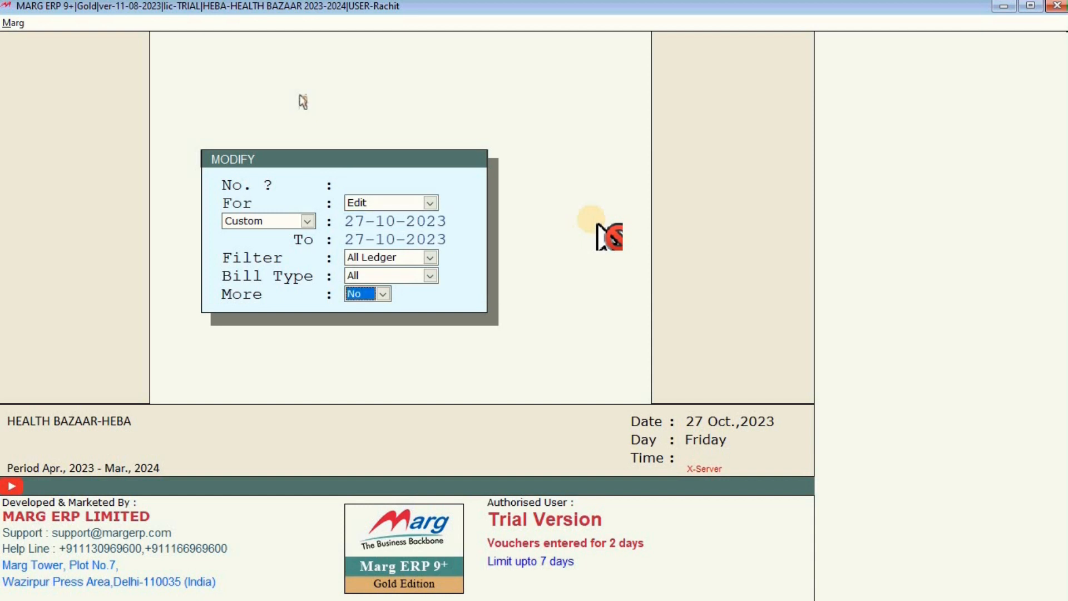
key("Return")
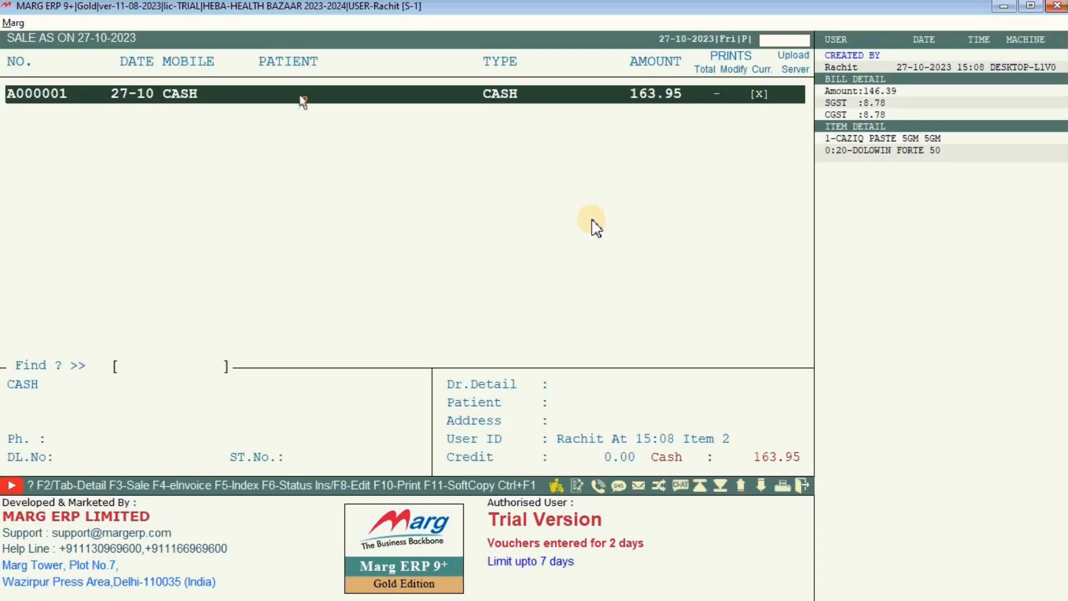
key("Return")
key("Right")
key("Return")
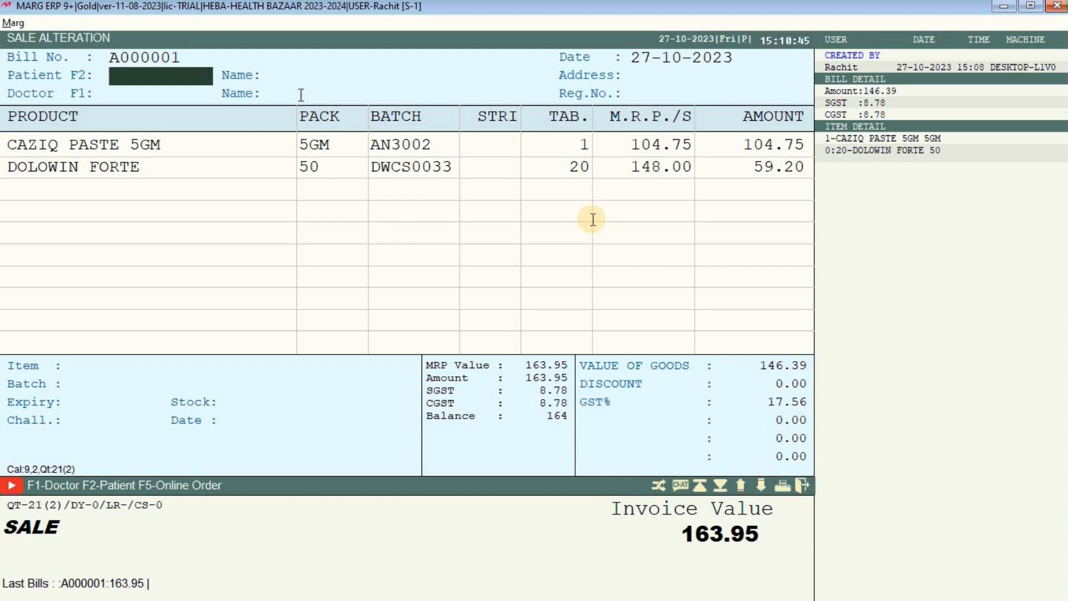
Keep Caziq Paste at 1 and change Dolowin Forte (batch DWCS0033) to 25 tablets, totalling 178.75.
key("Return")
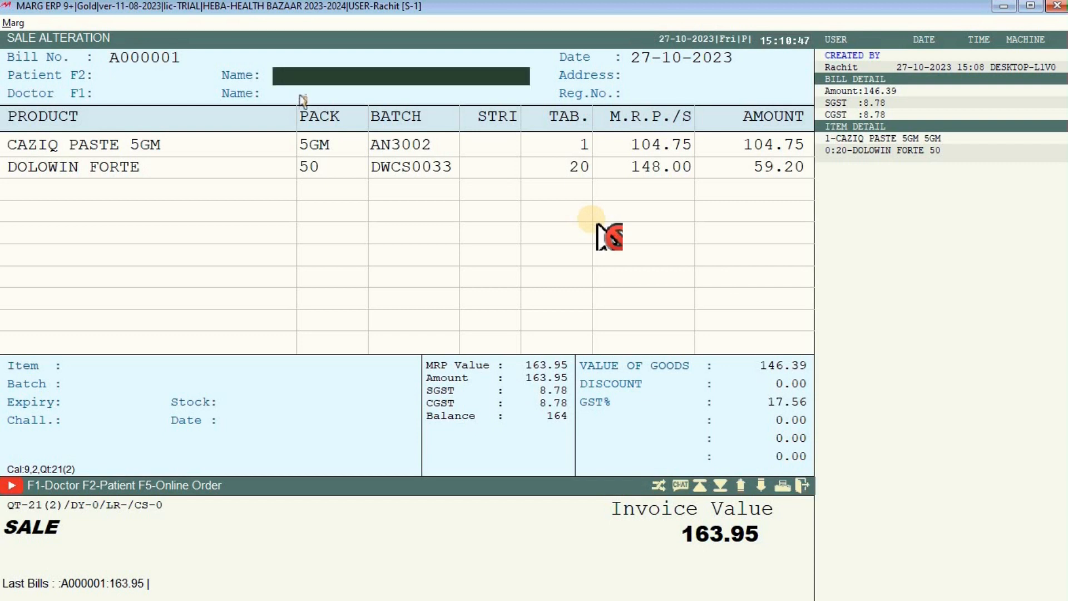
key("Return")
key("Return")
key("Return")
key("Return")
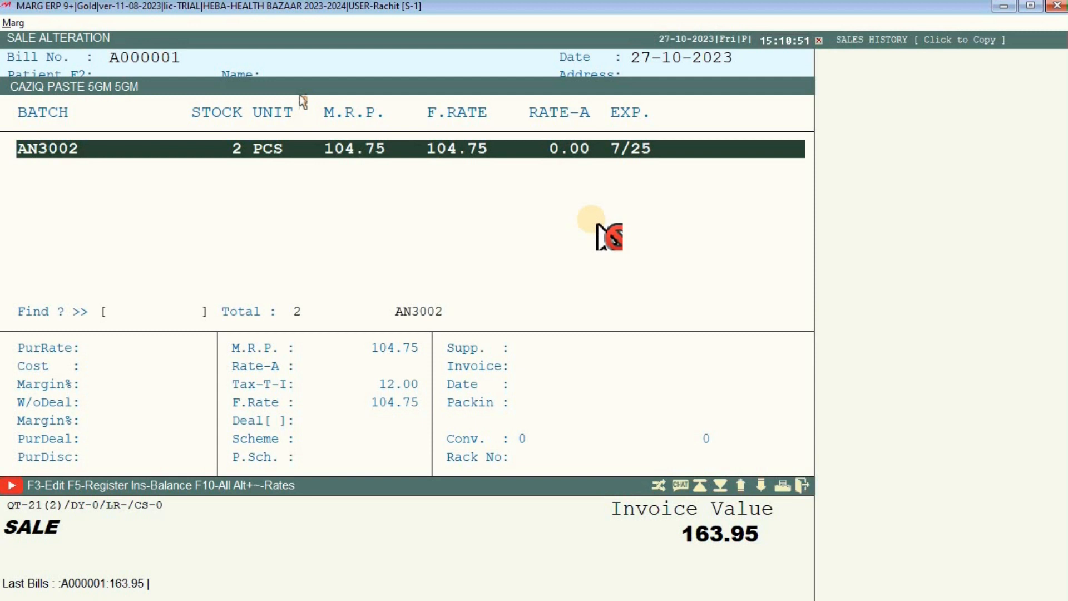
key("Return")
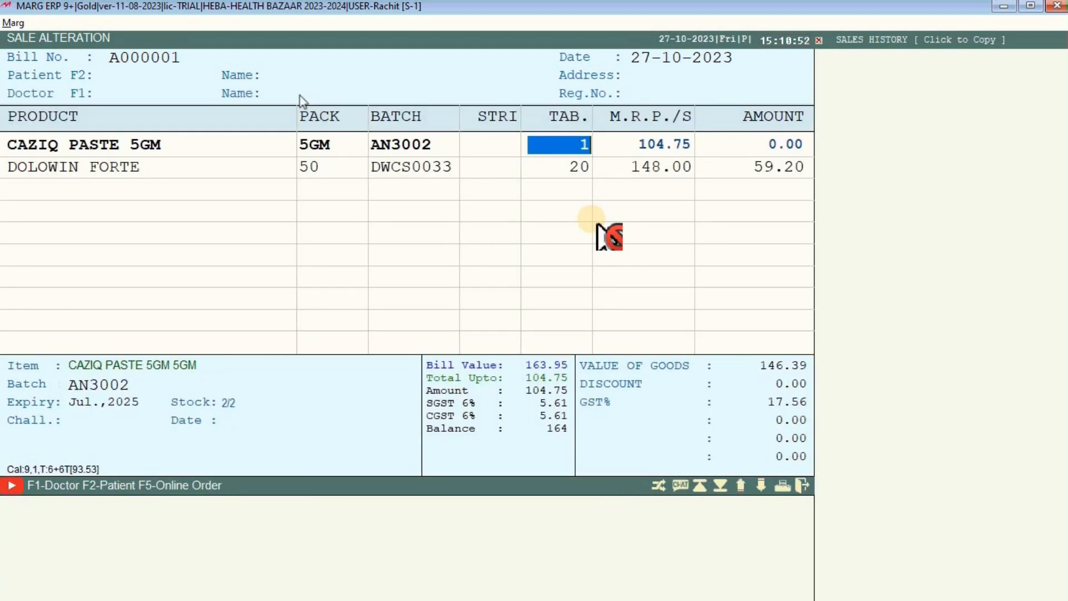
key("Return")
key("Return")
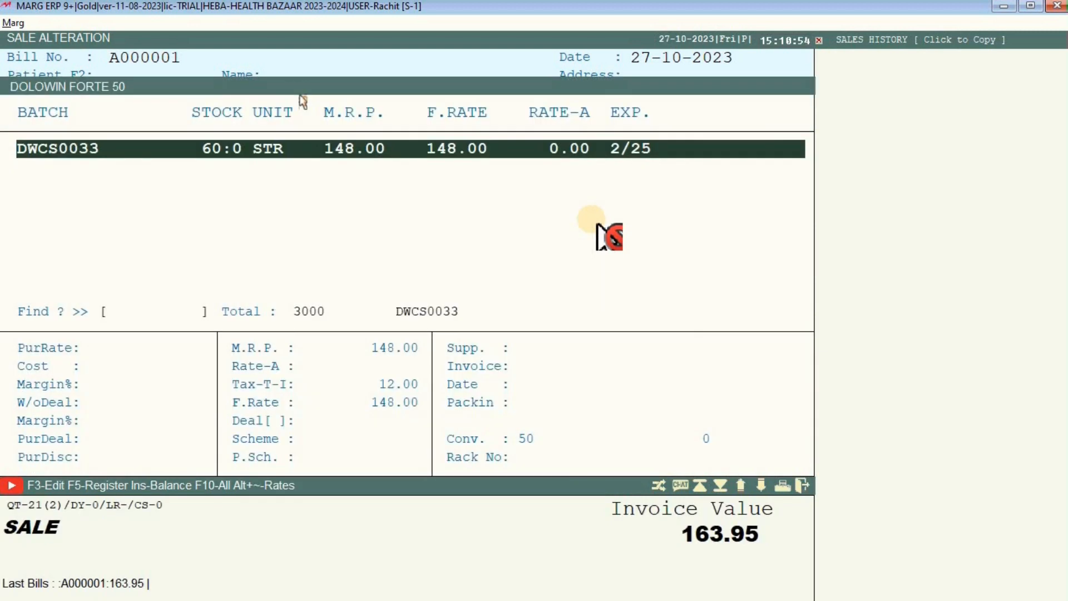
key("Return")
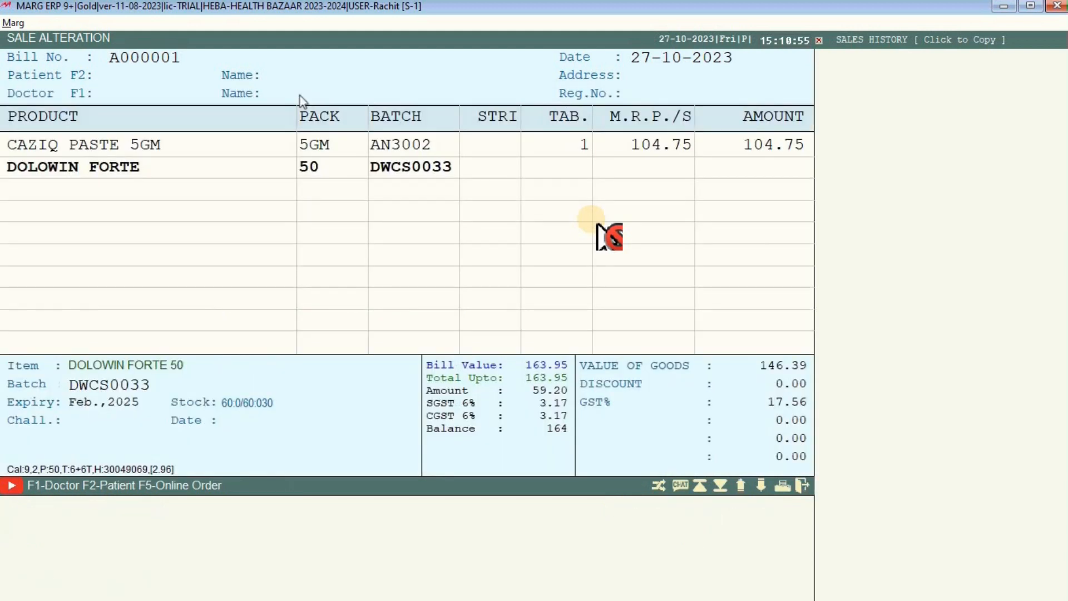
type("25")
key("Return")
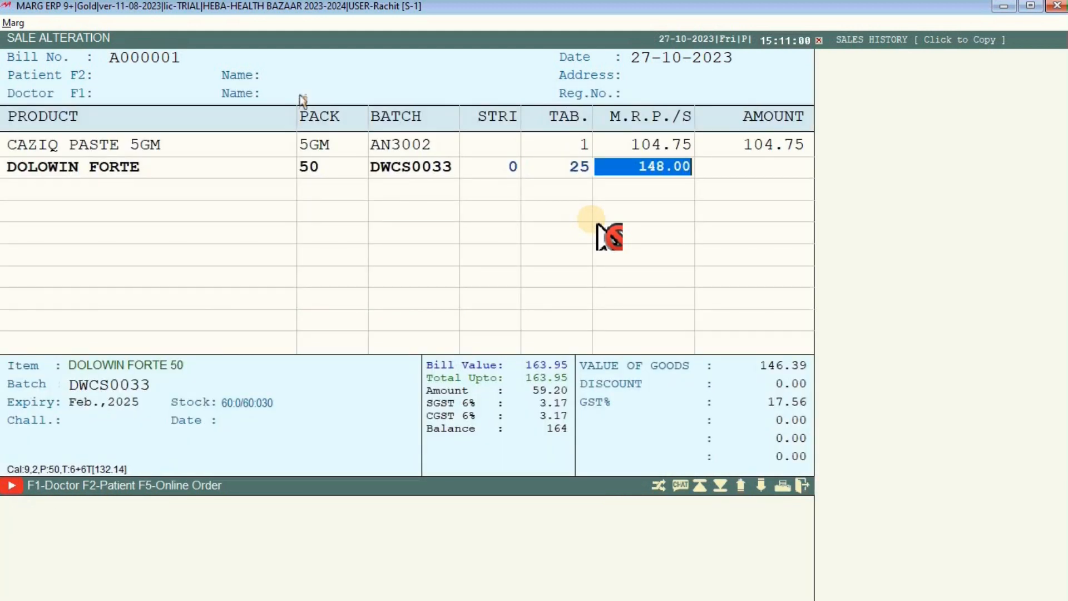
key("Return")
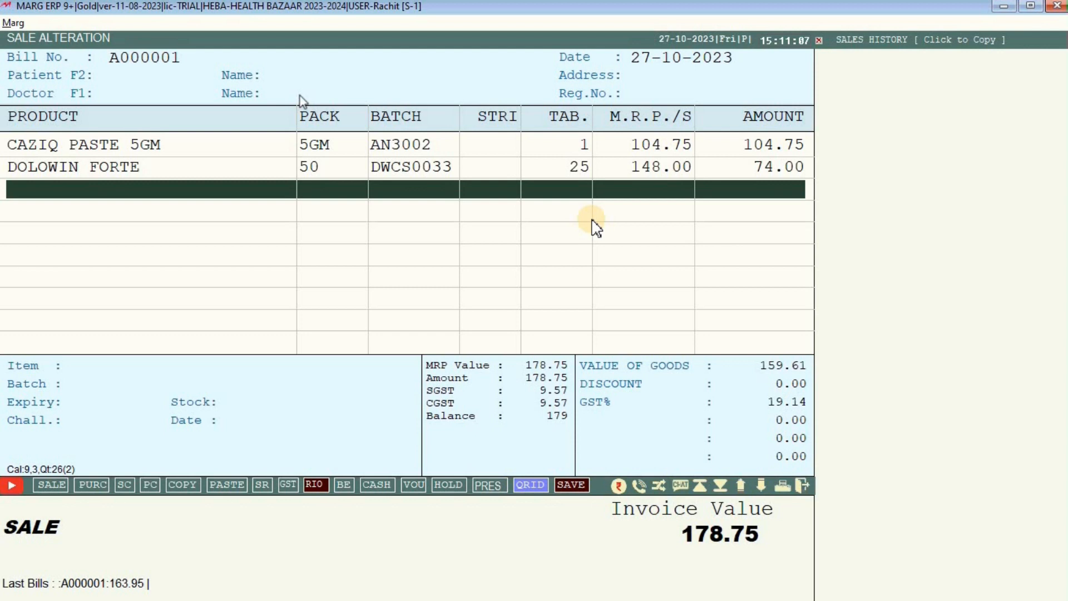
key("Escape")
key("Return")
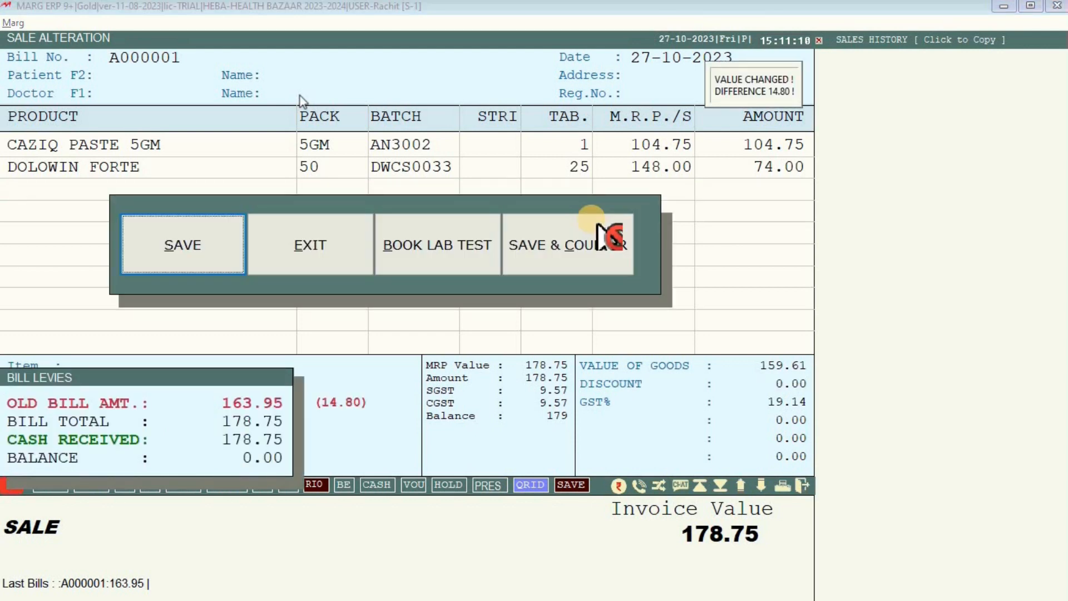
Save the altered bill A000001, preview its GST invoice with 25 Dolowin Forte, then close everything.
left_click(593, 222)
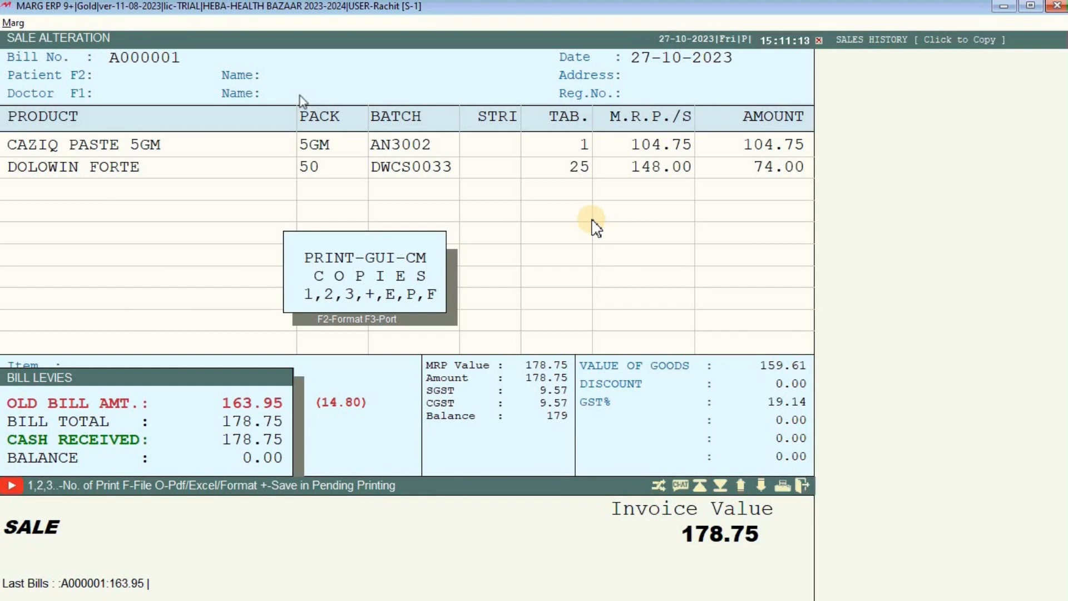
key("p")
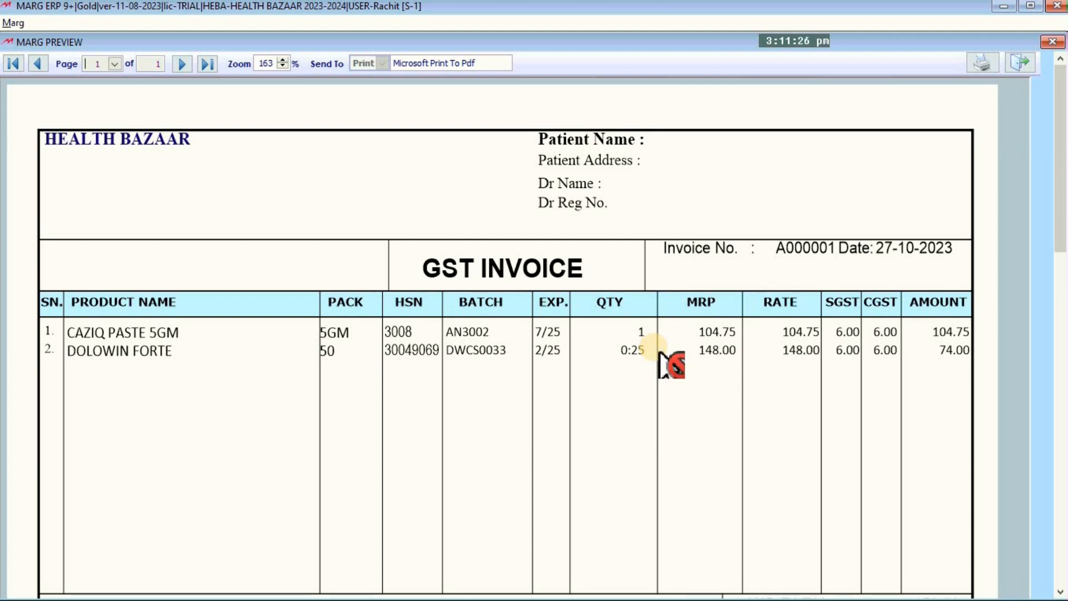
key("Escape")
key("Escape")
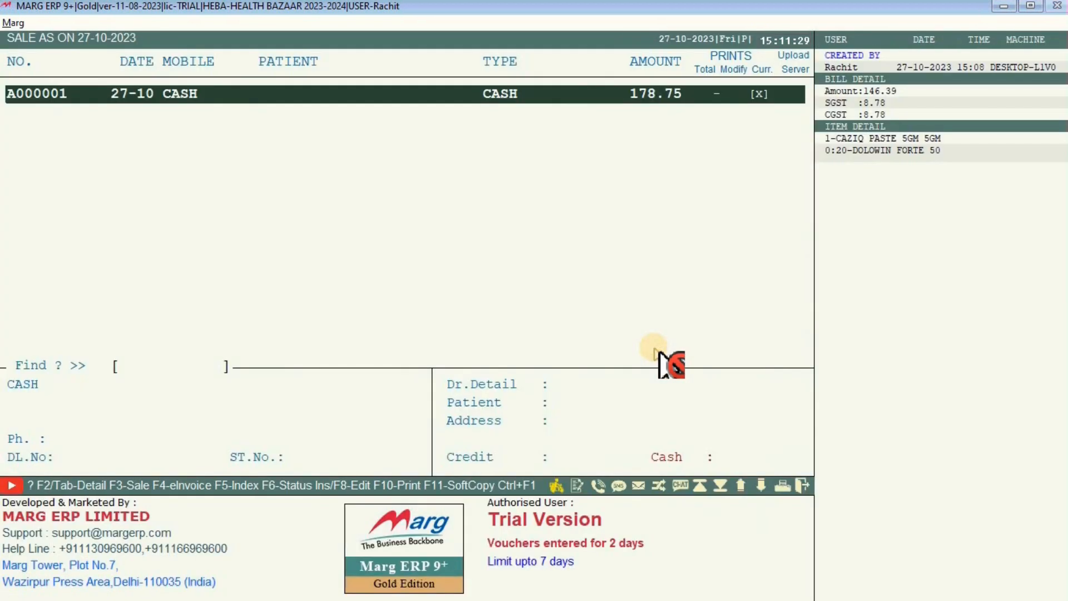
key("Escape")
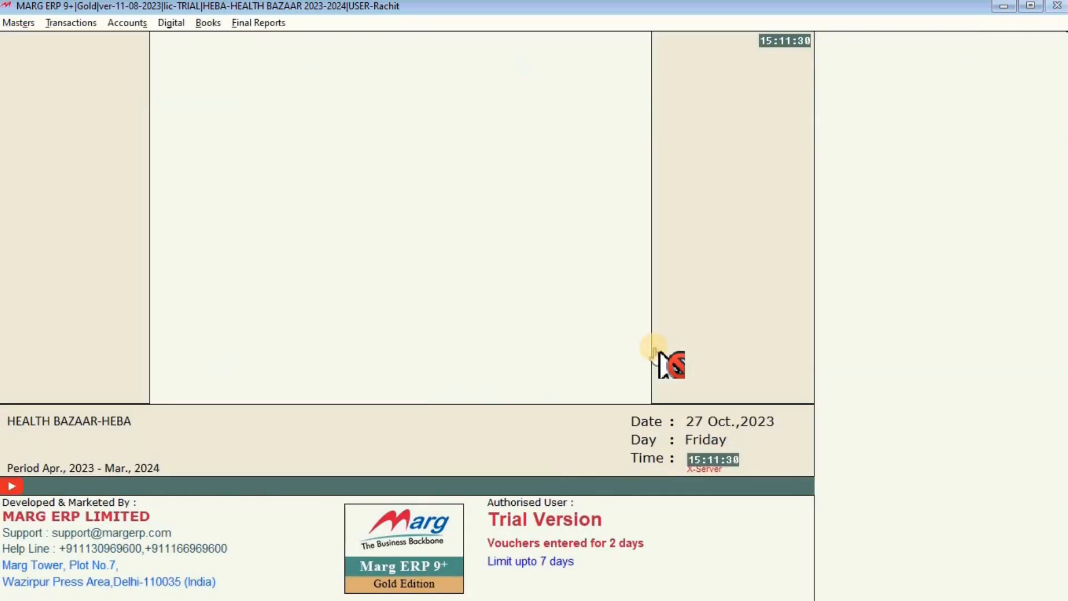